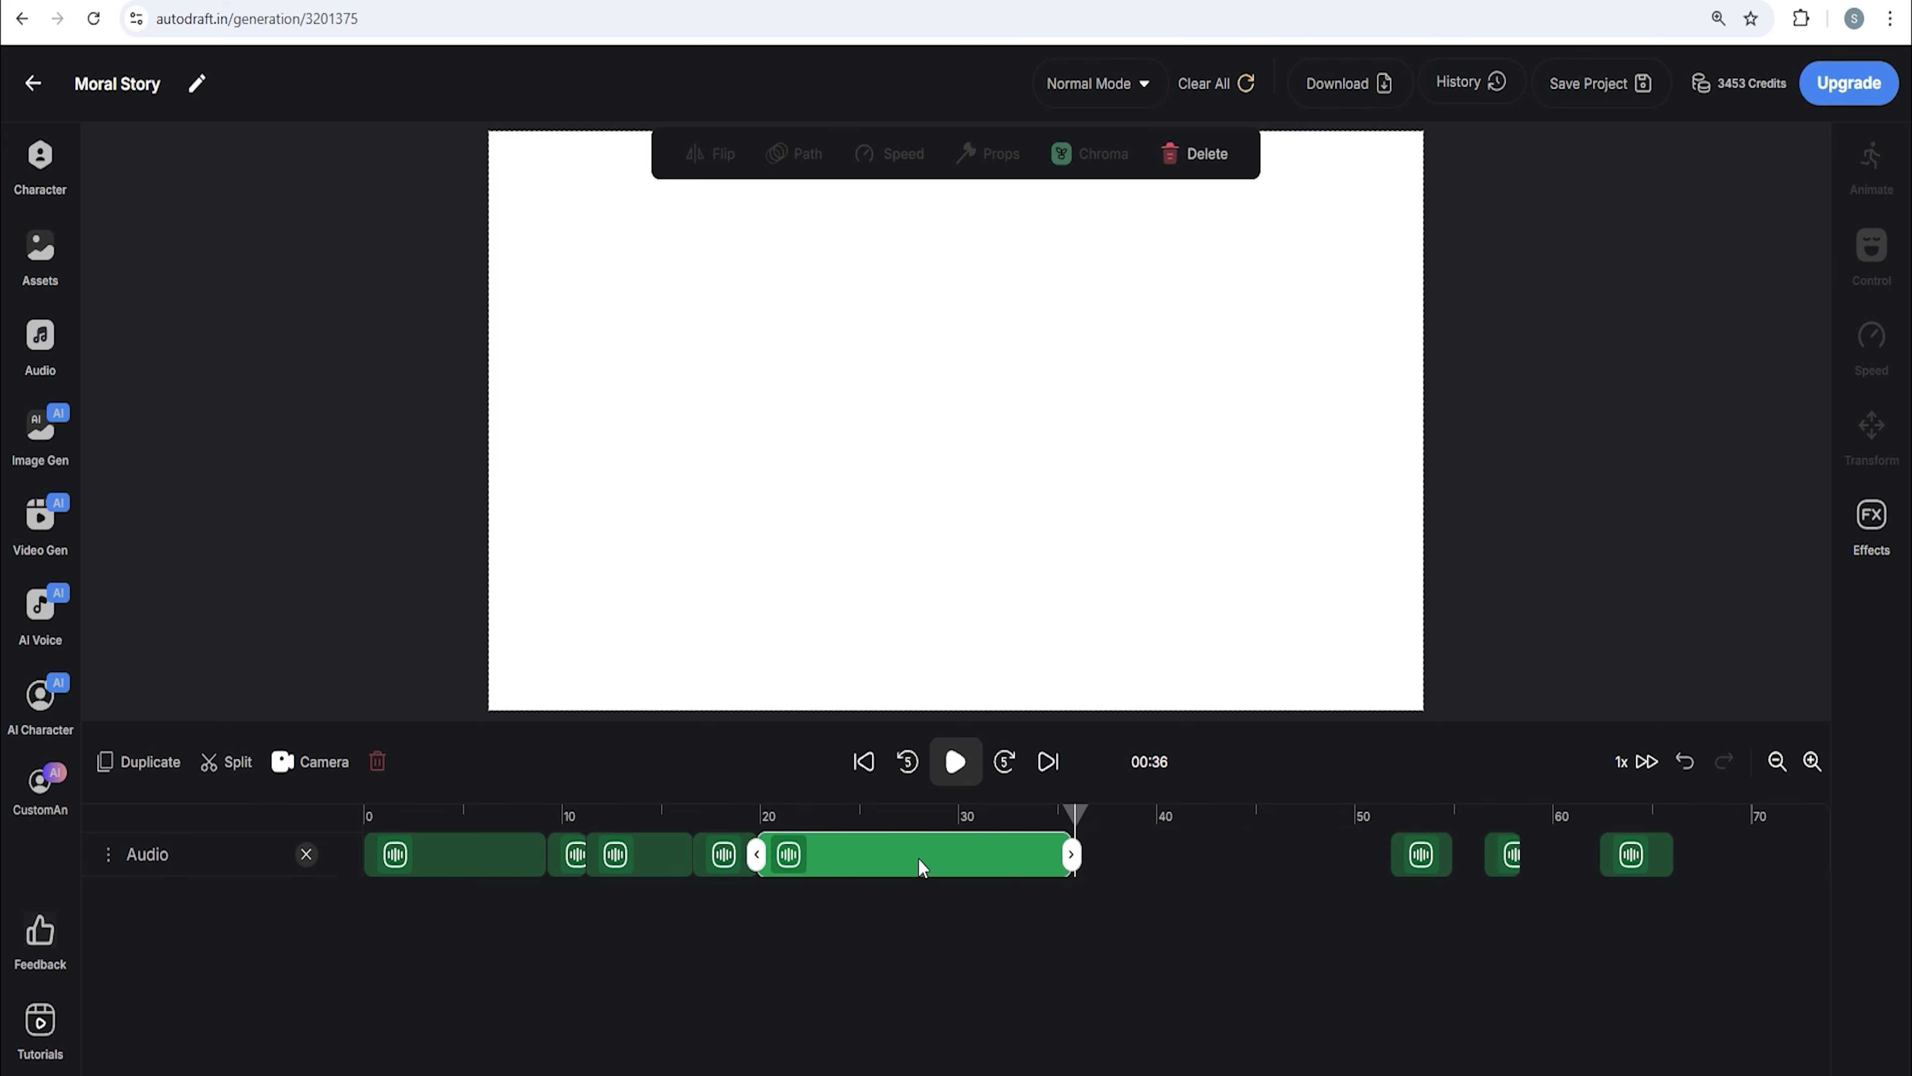
- Move the next two audio clips so they follow directly after the long clip that ends at about 36 seconds
drag(1421, 854, 1101, 858)
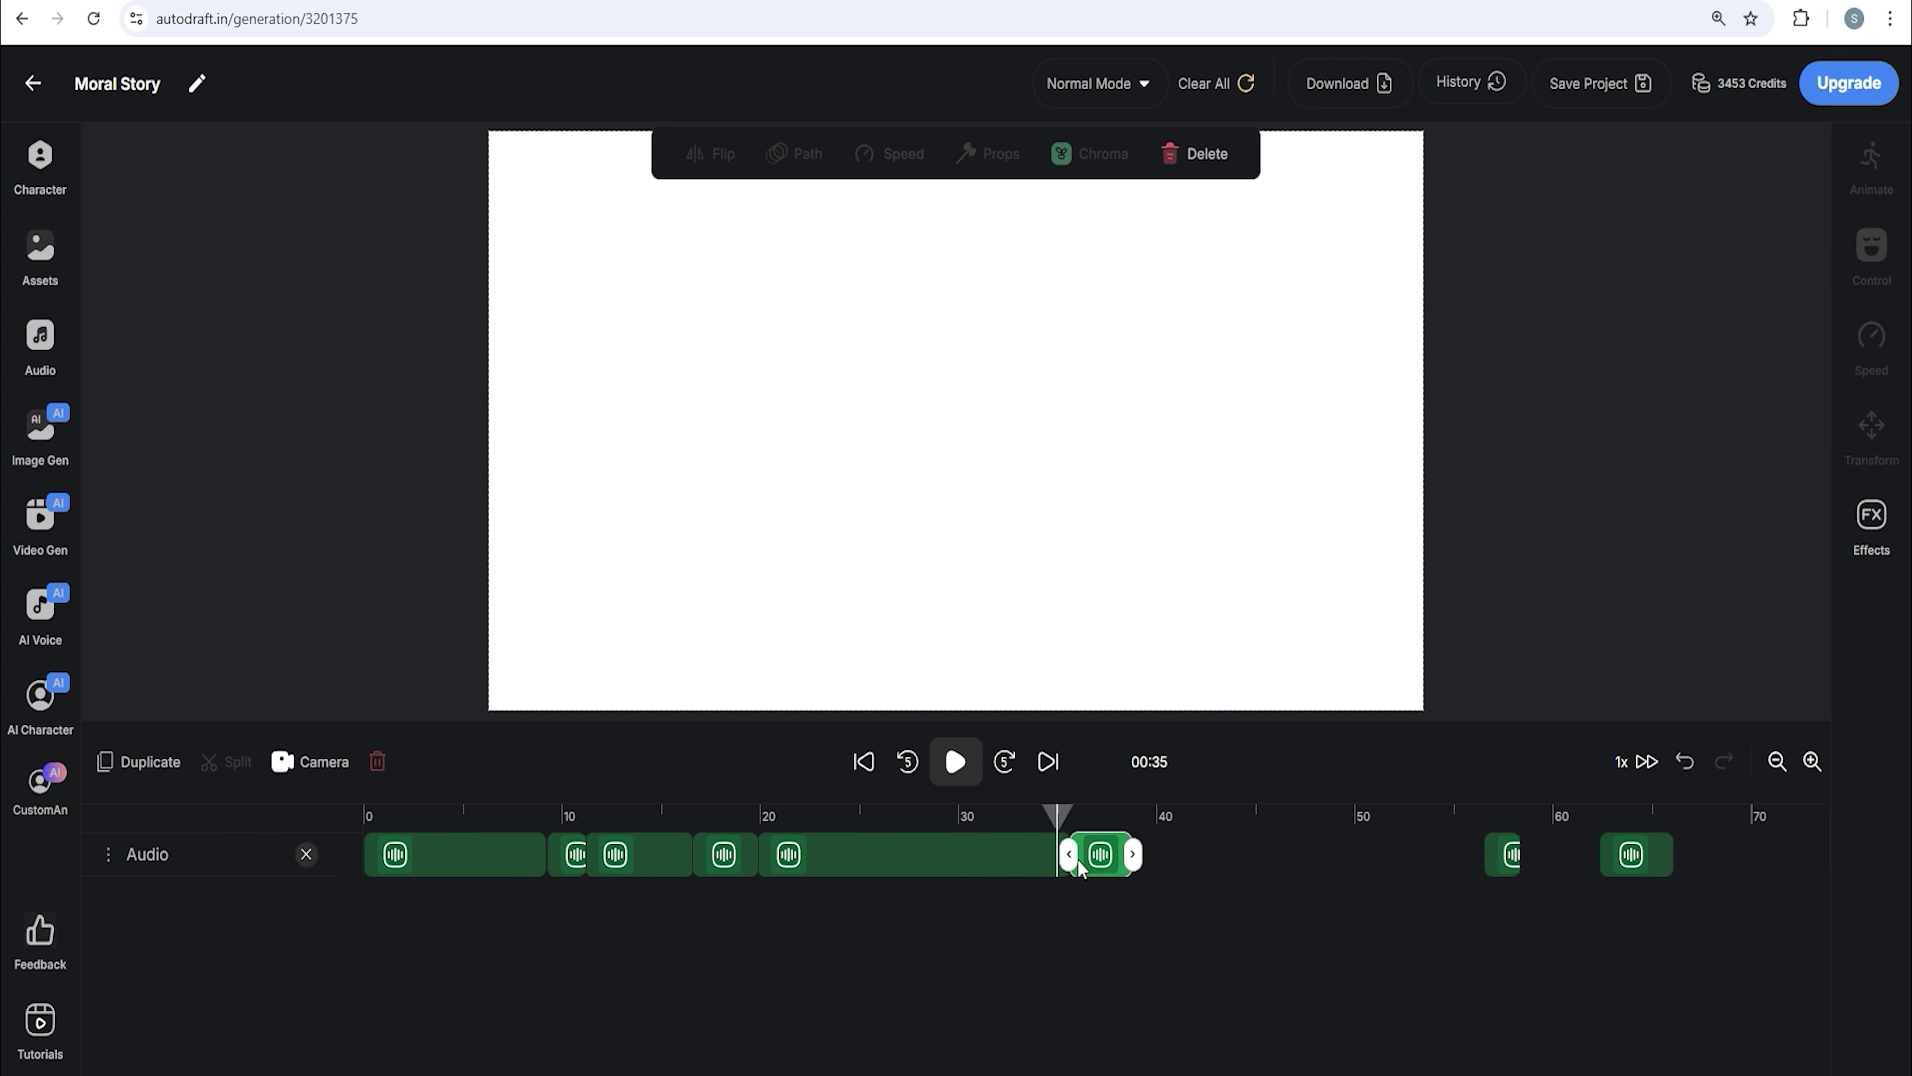
click(1498, 855)
drag(1498, 856, 1159, 858)
- Copy the Fox's line "आपने शिकार माँगा था, ताकत नहीं देखी थी।" from the script in Notepad and generate it as an AI voice clip
key(alt+Tab)
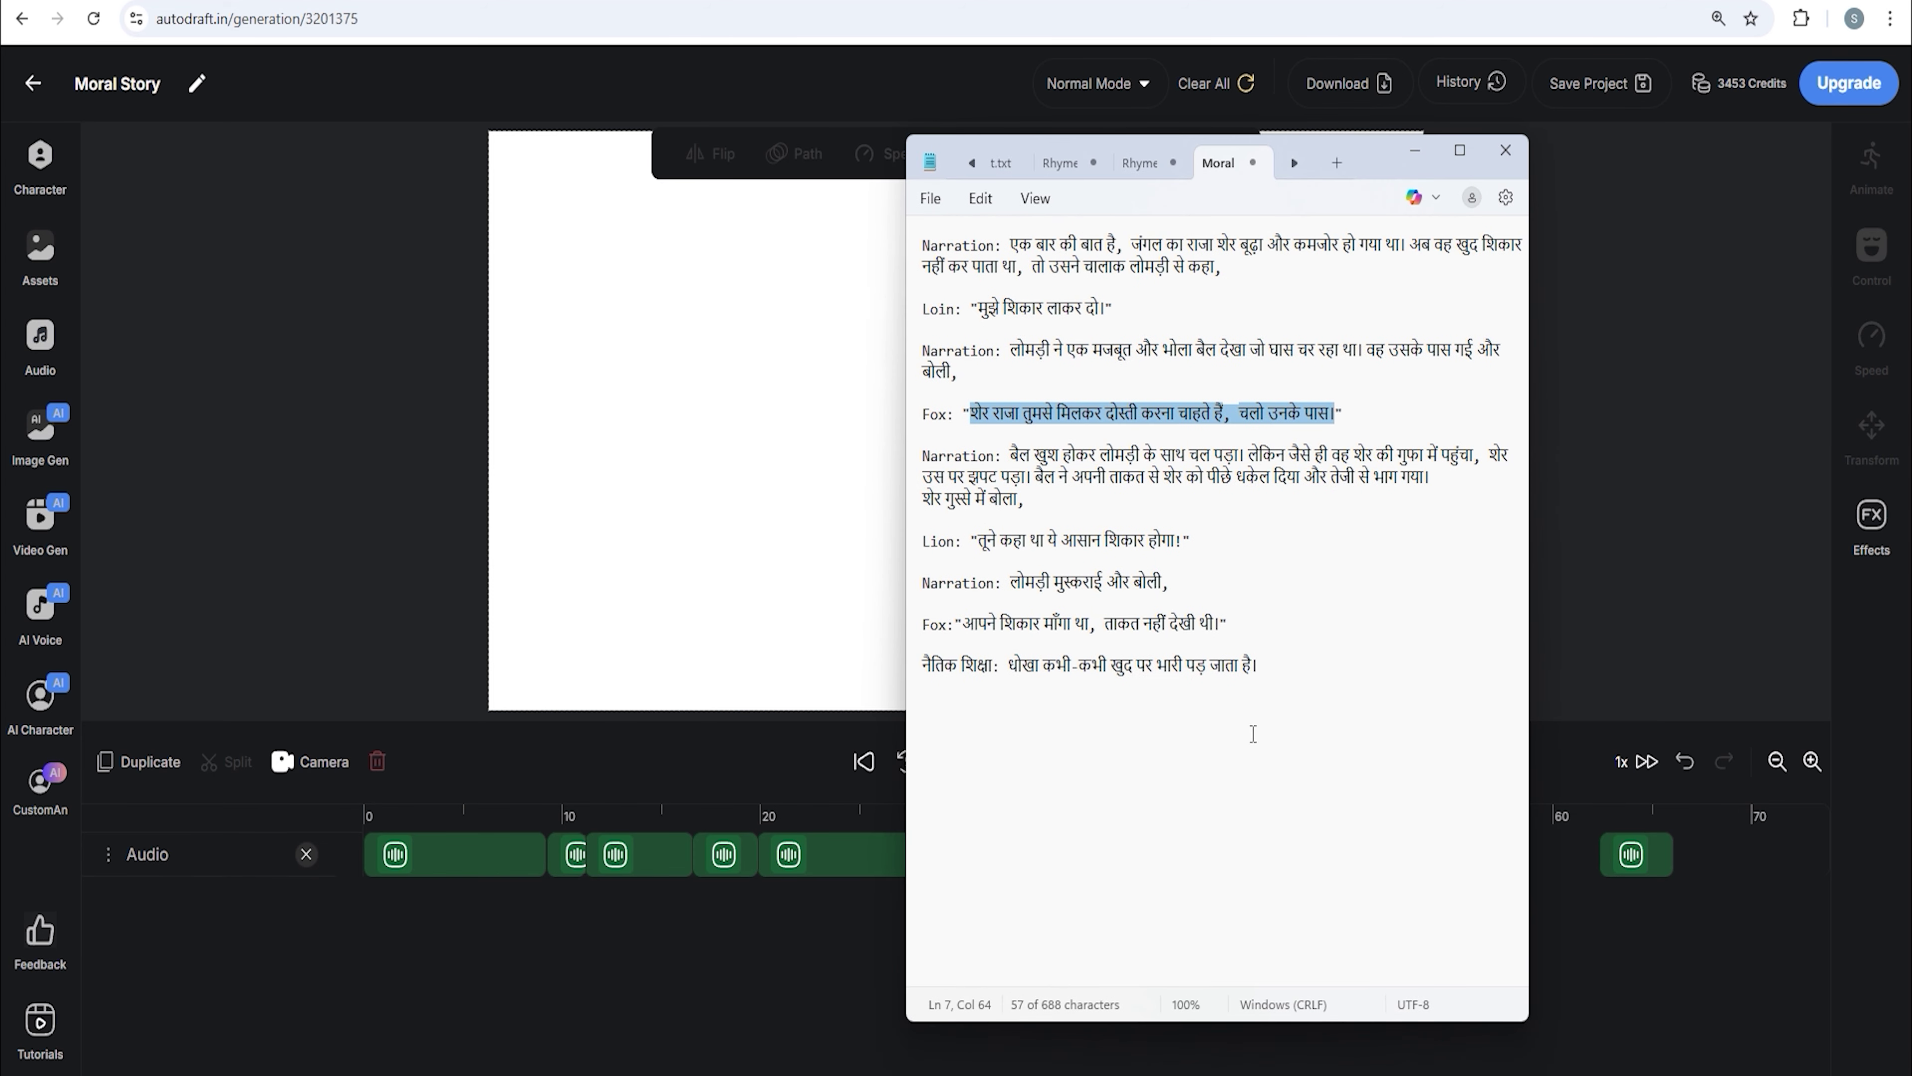
drag(1216, 623, 994, 622)
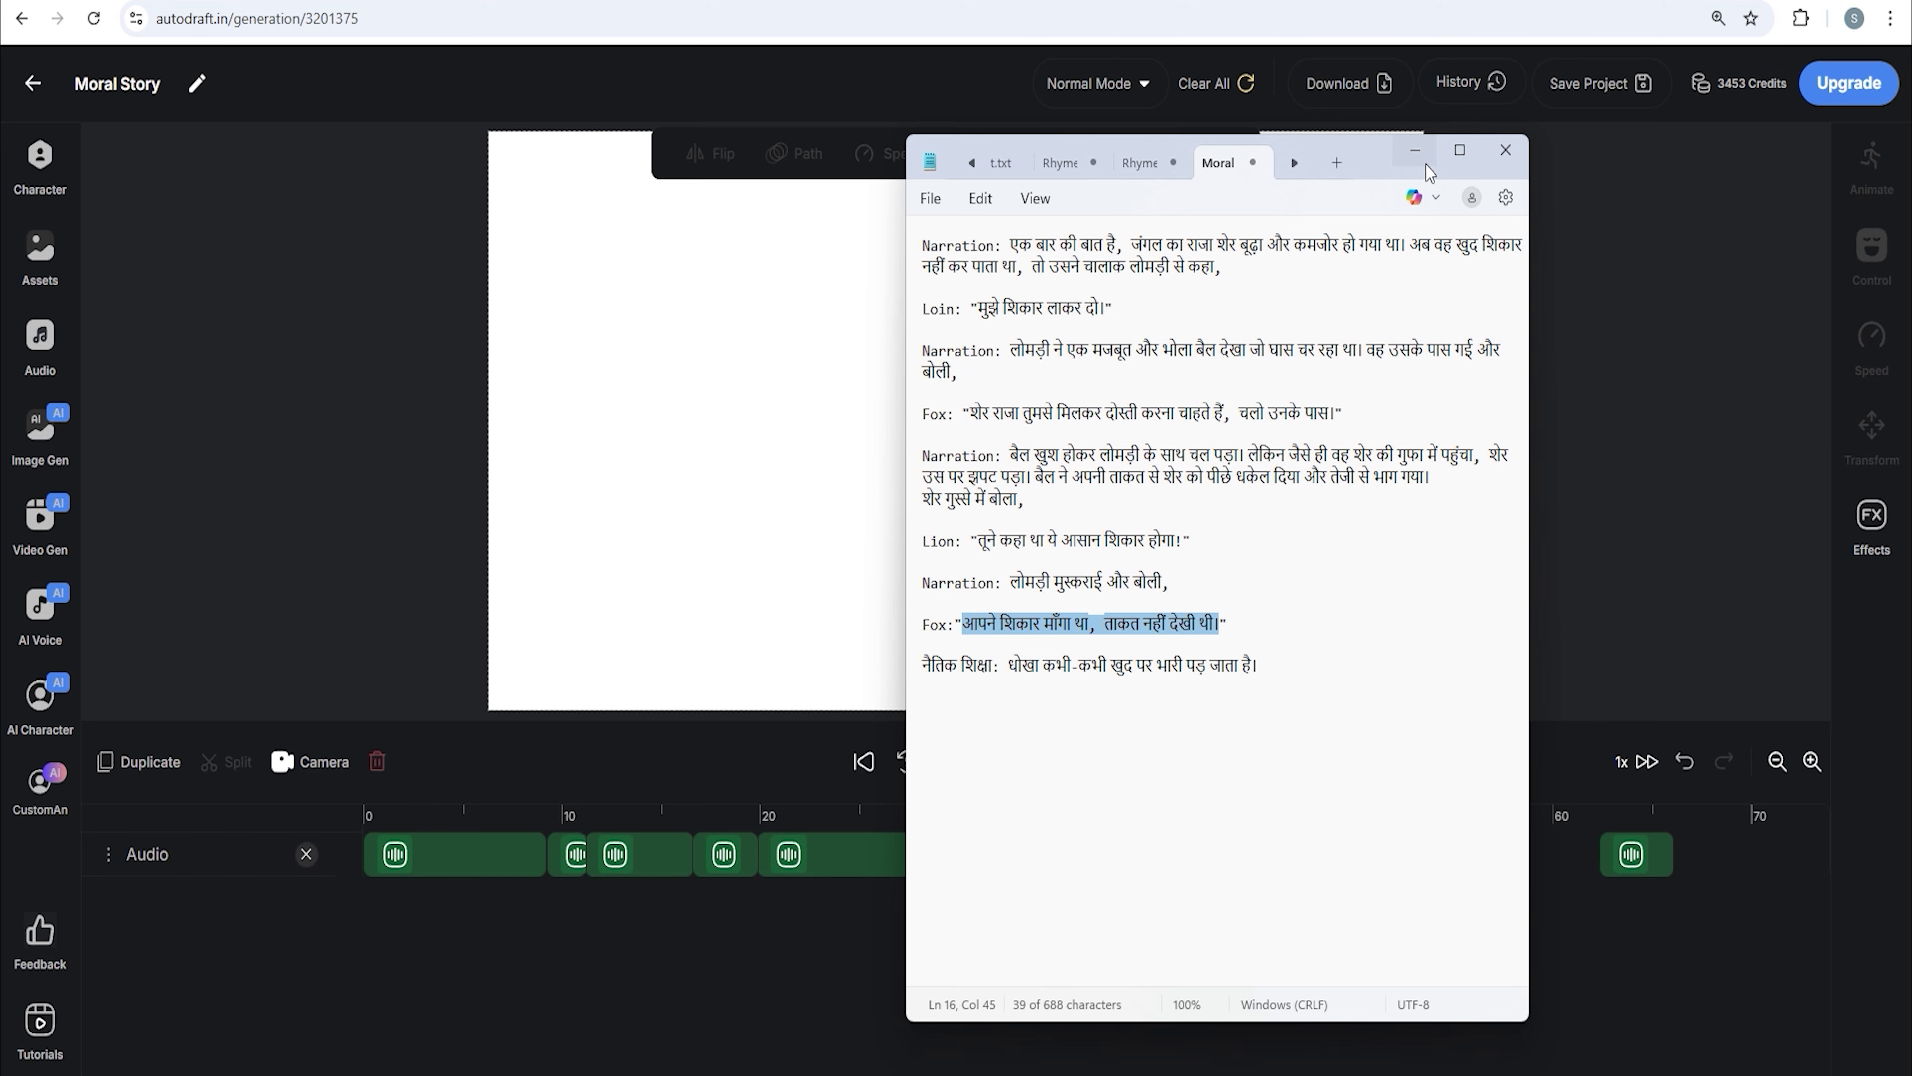
click(1415, 151)
click(38, 611)
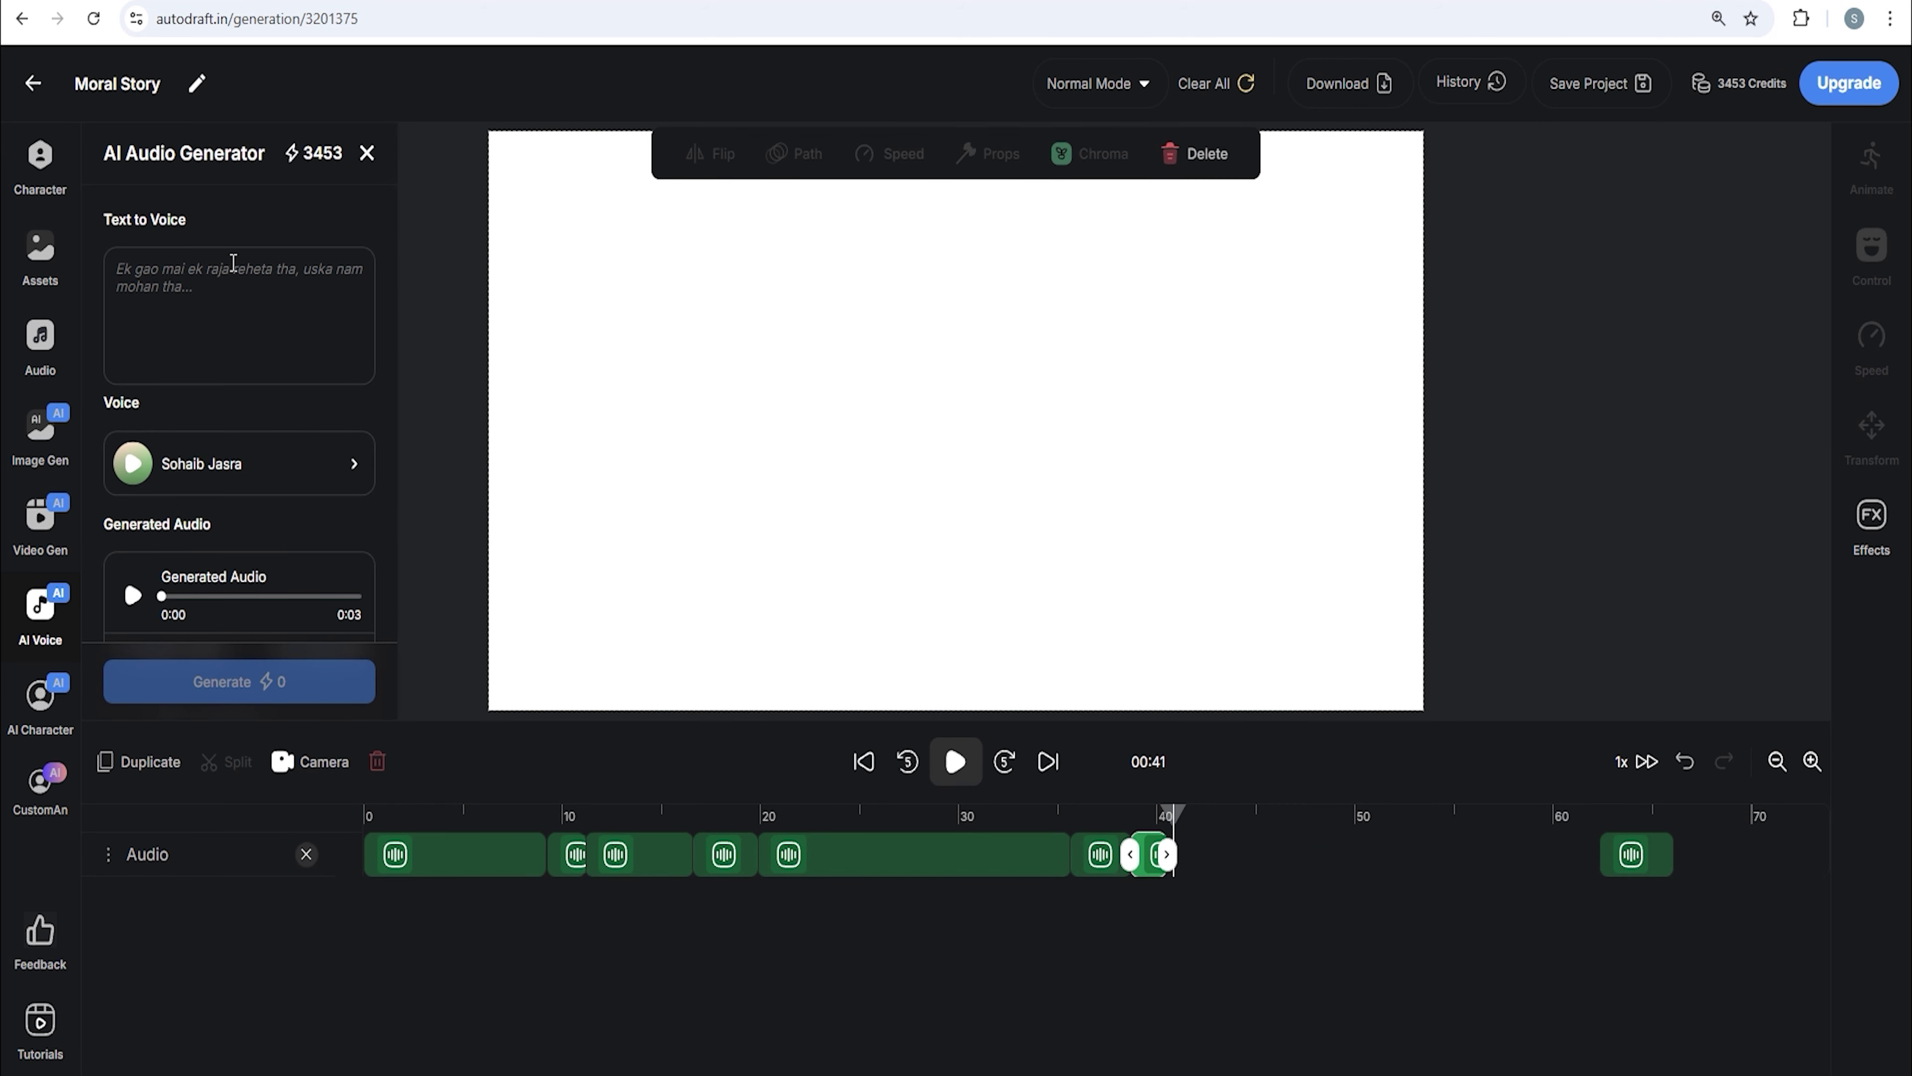
text(आपने शिकार माँगा था, ताकत नहीं देखी थी।)
click(354, 687)
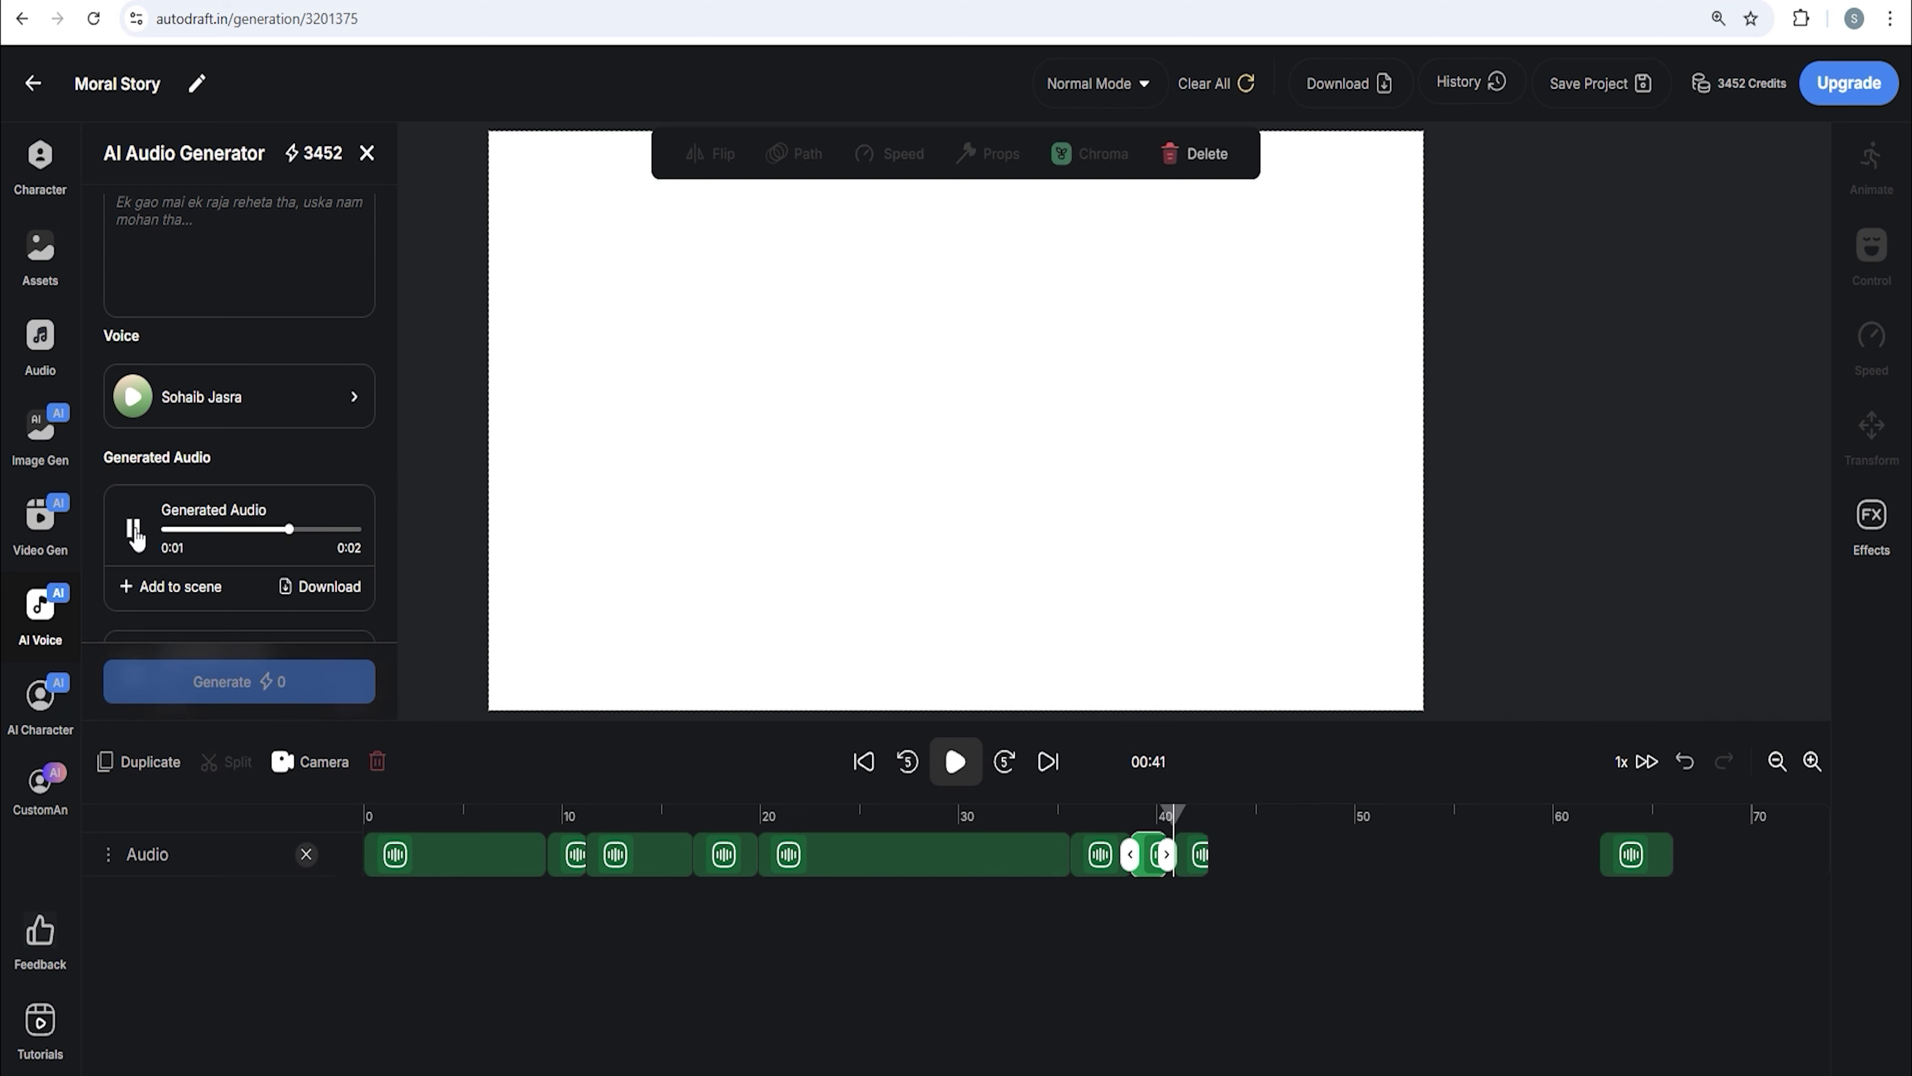
- Delete the Fox voice clip just placed on the timeline, add the newest generated audio to the scene again and play it
click(1203, 858)
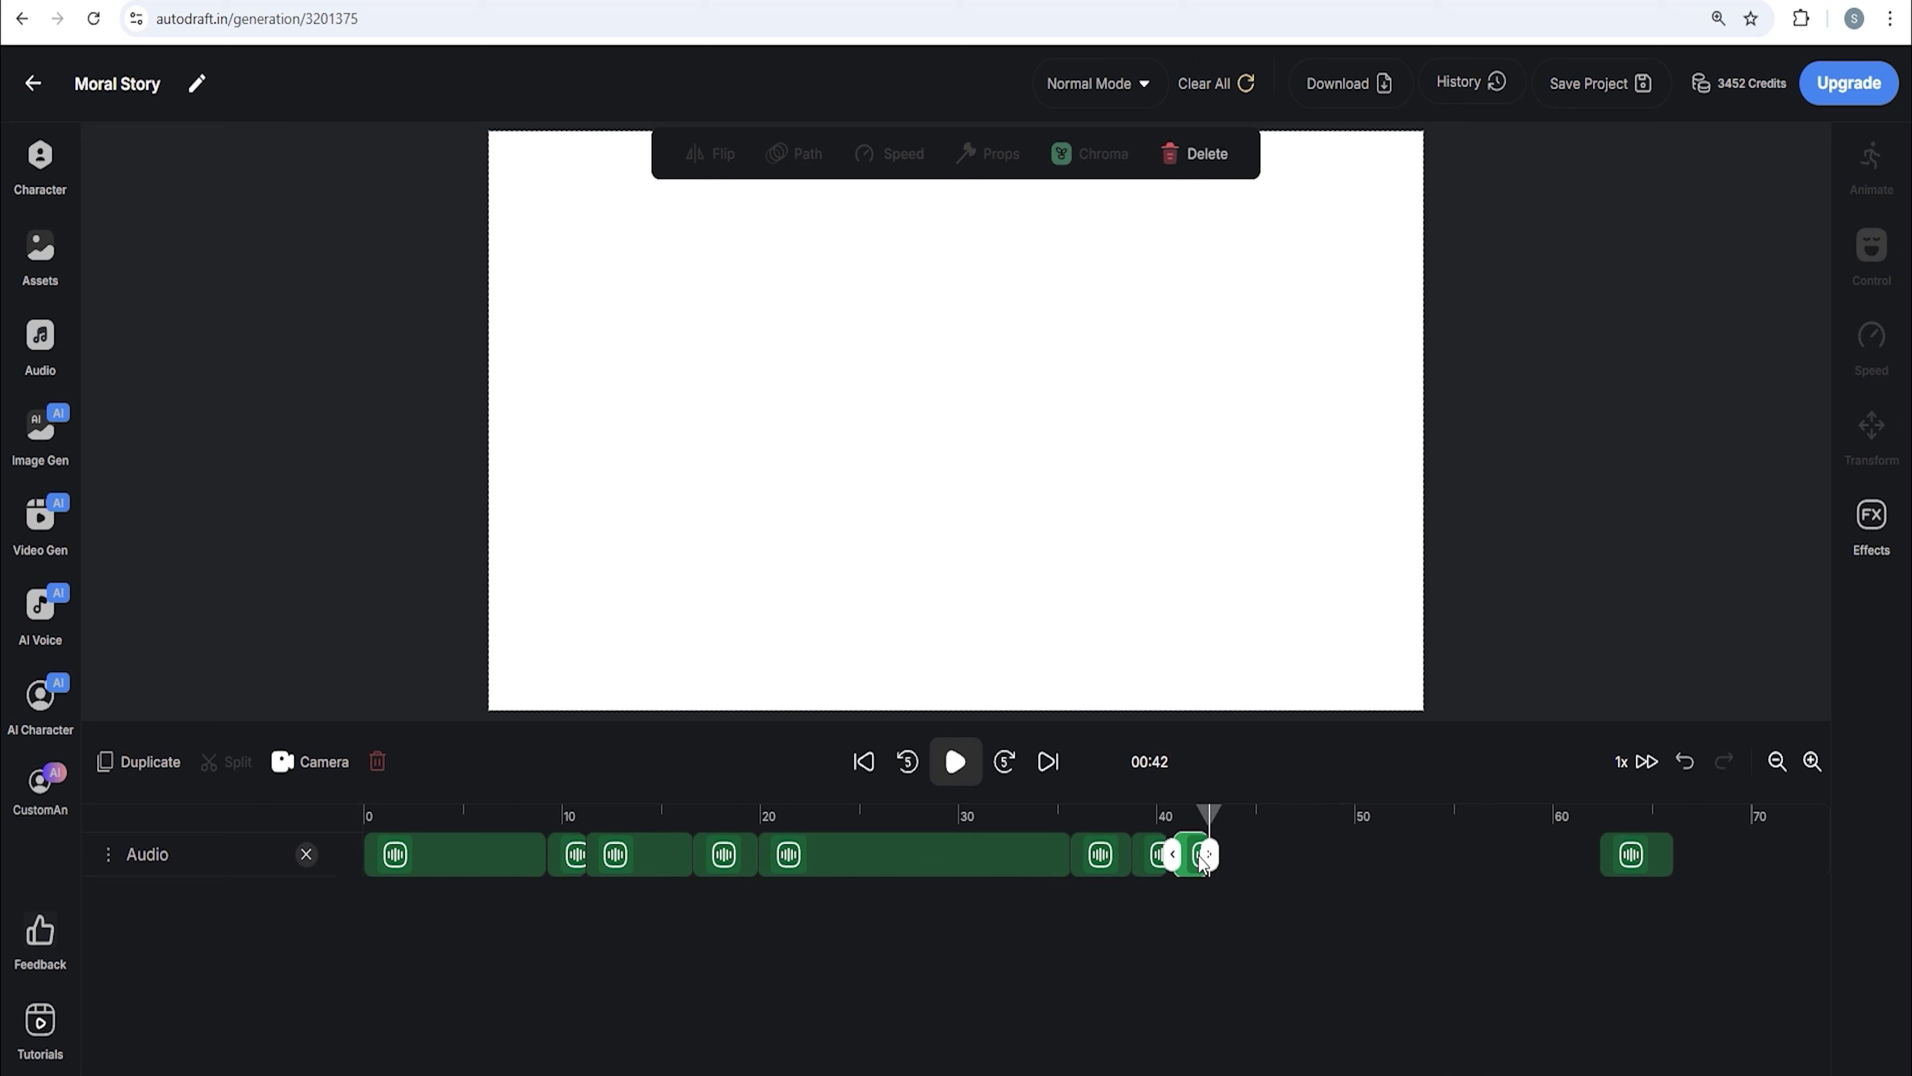
click(1206, 158)
click(39, 610)
scroll(200, 572, down, 5)
click(181, 547)
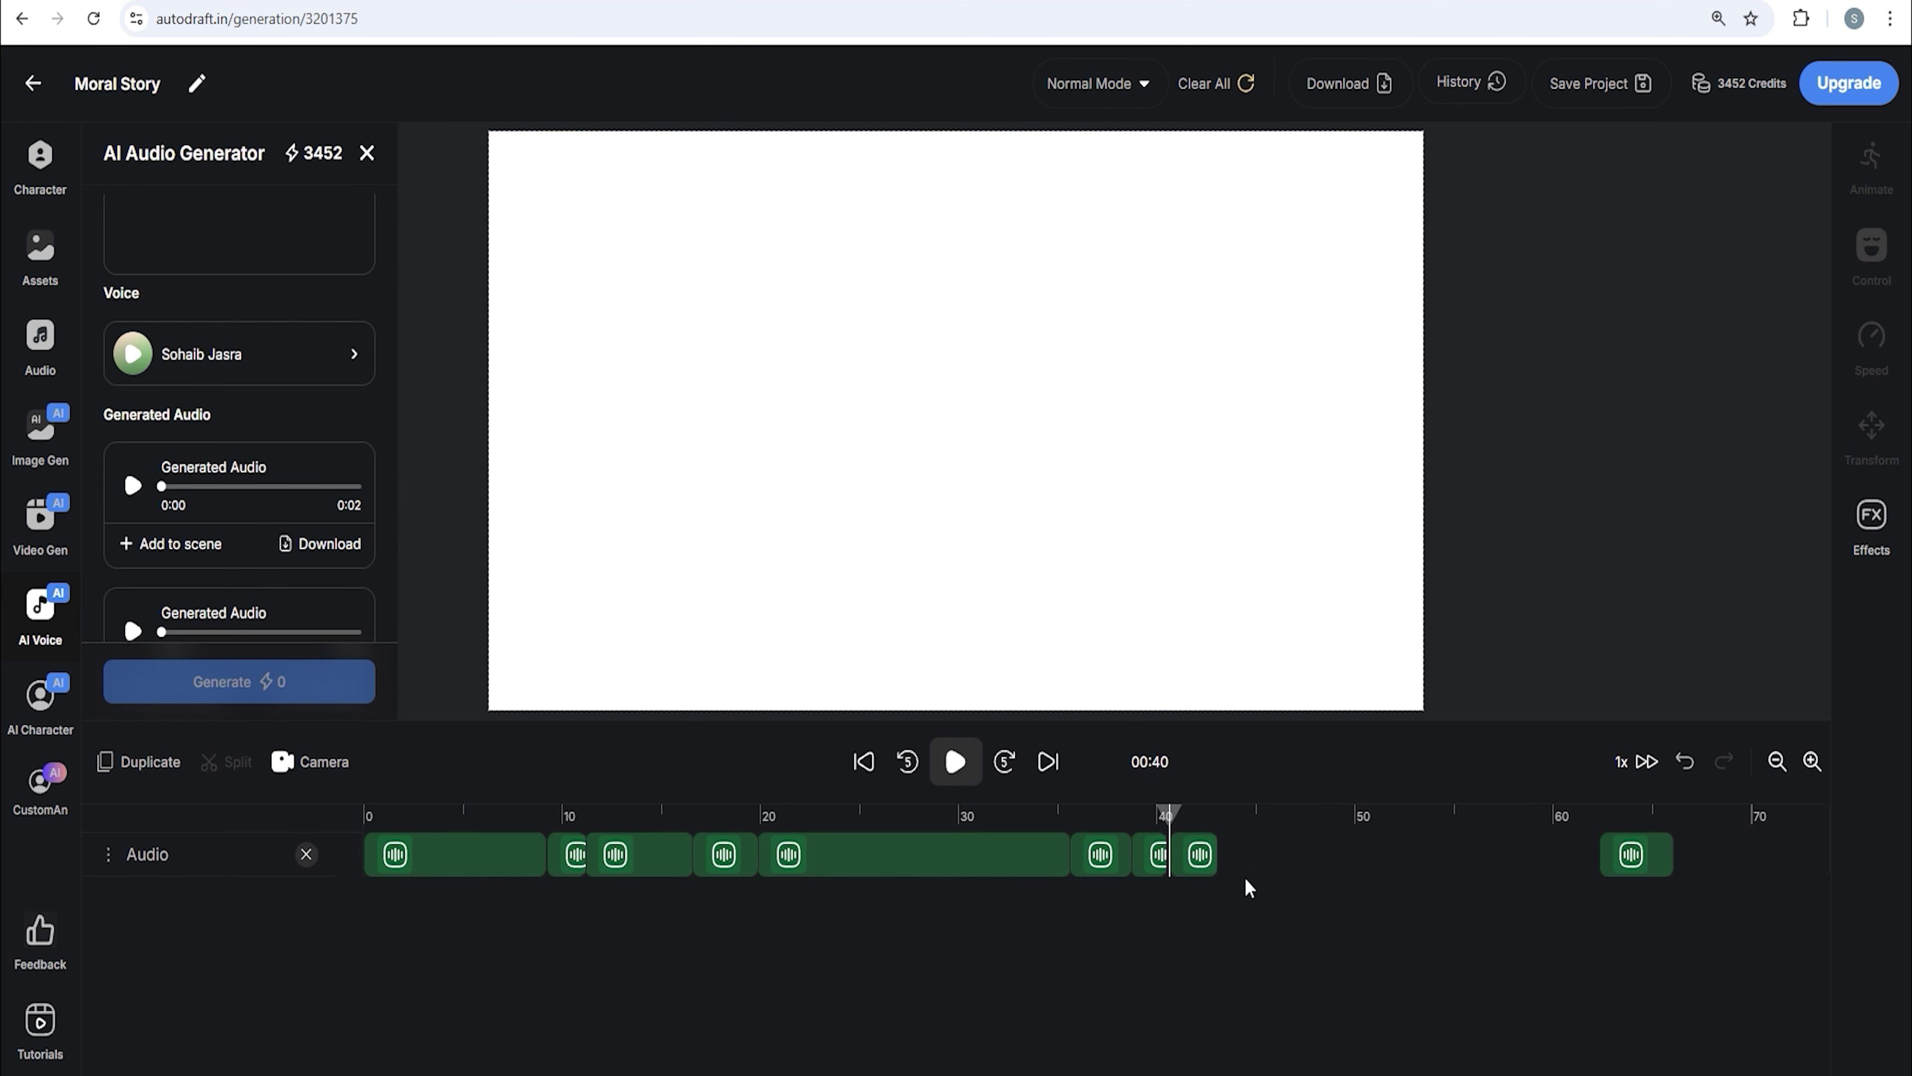
click(954, 763)
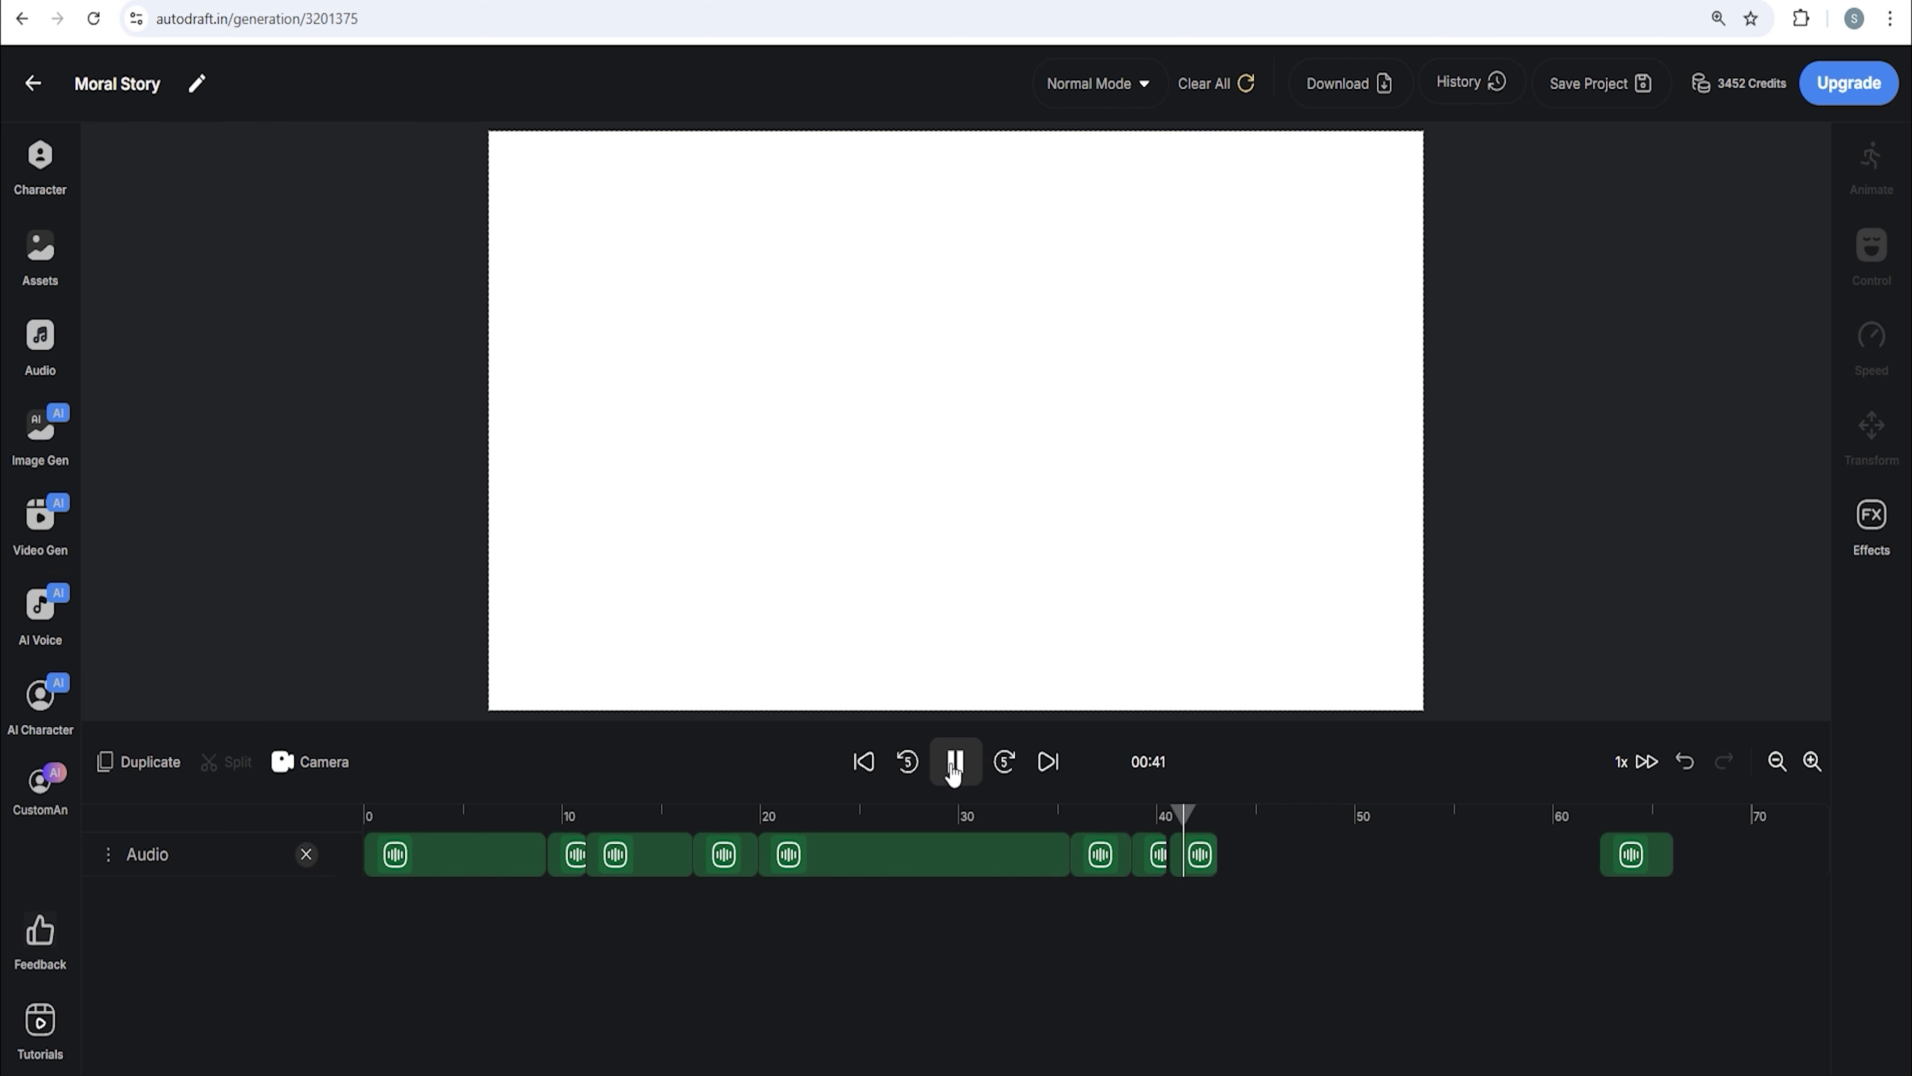
- Move the last audio clip directly behind the preceding one, at about 43 seconds, and return the playhead to the start
drag(1631, 857, 1223, 870)
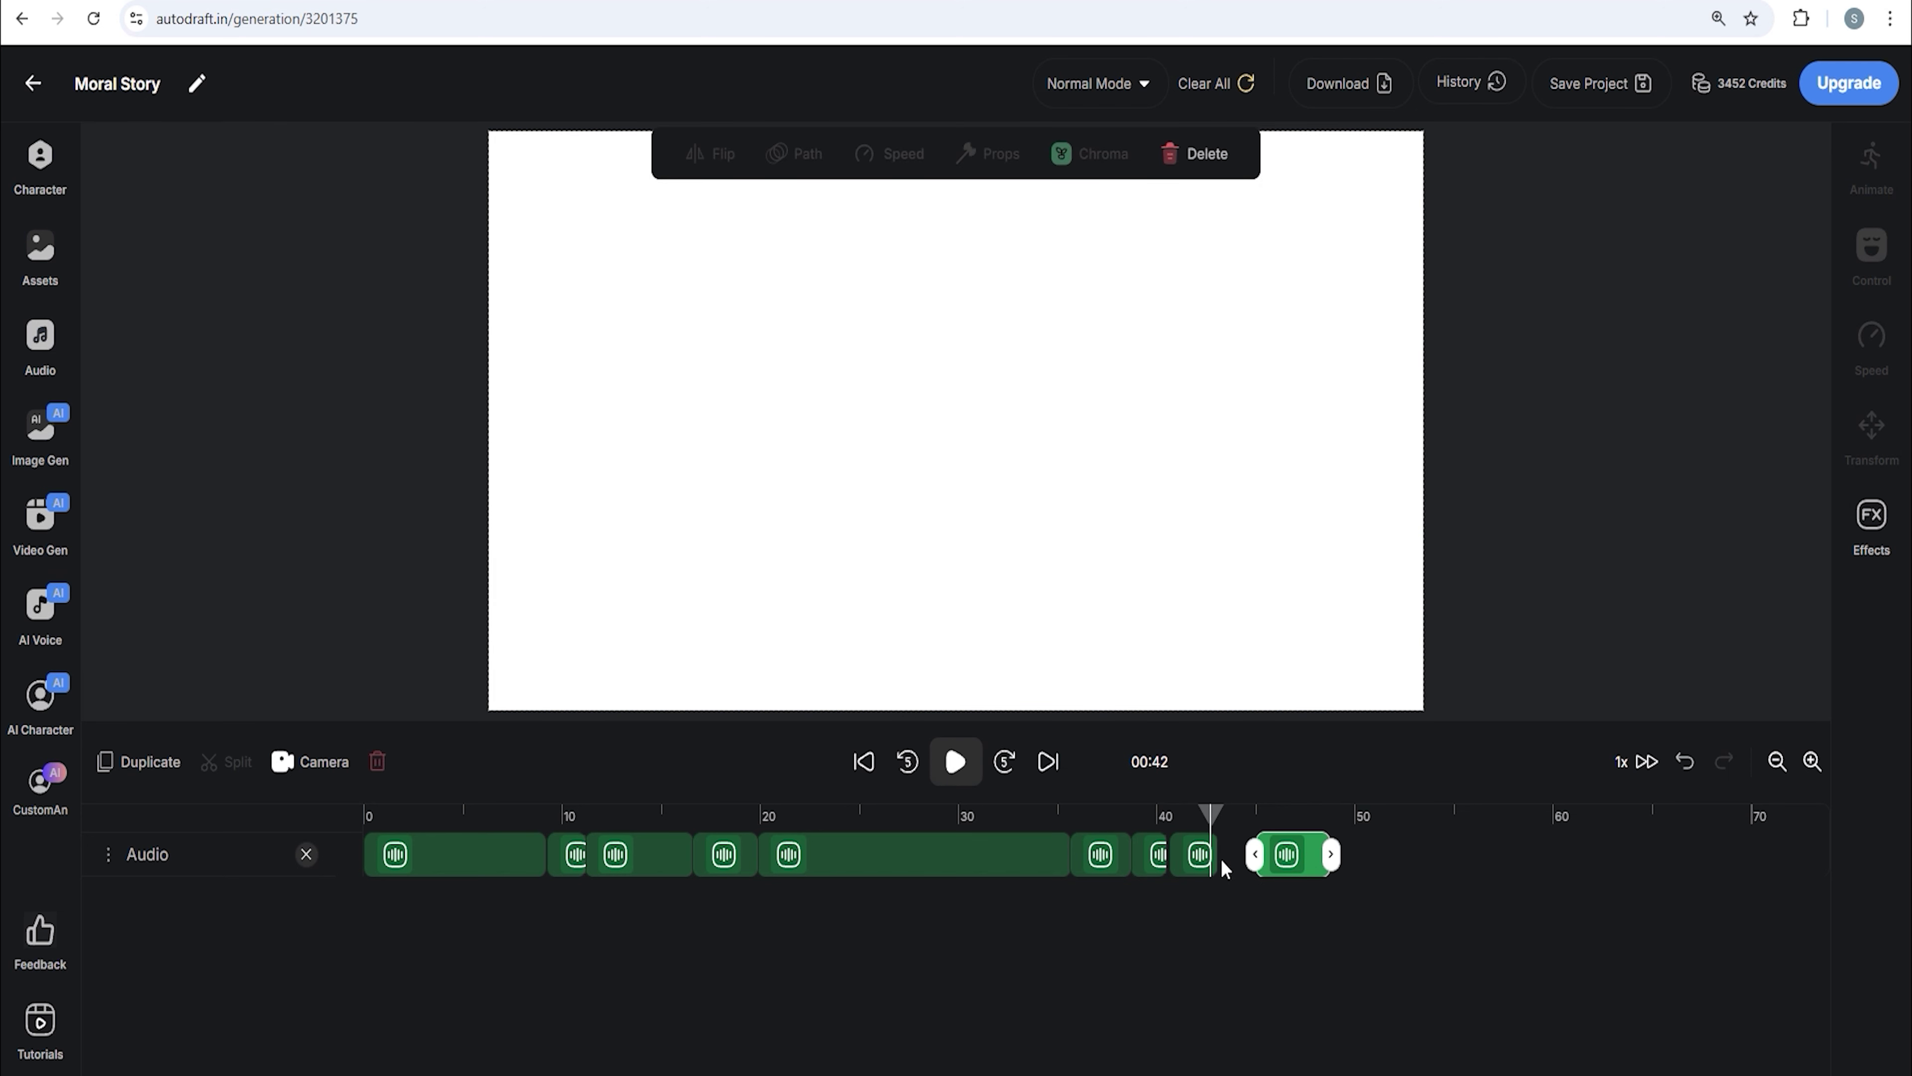
click(1810, 761)
click(1811, 762)
click(1006, 762)
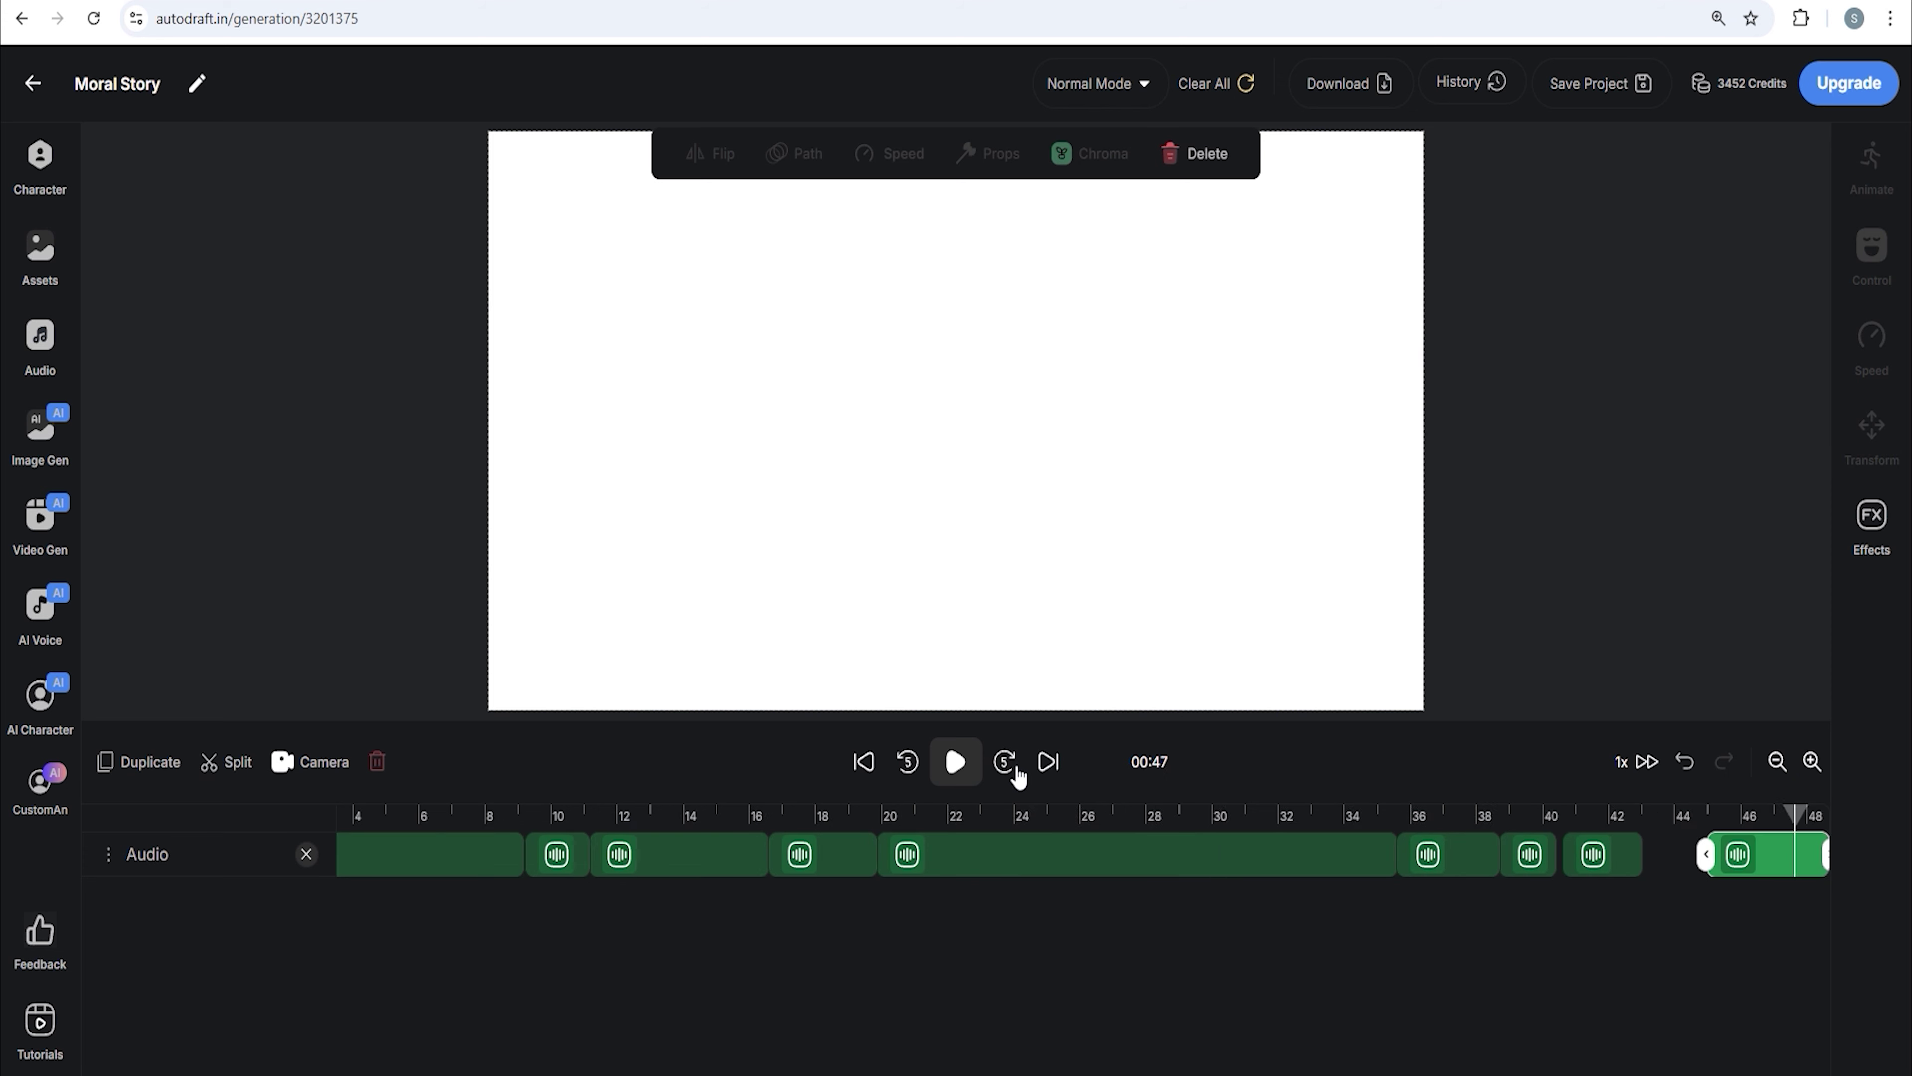
click(1006, 762)
click(1005, 763)
click(1006, 763)
click(1061, 821)
click(1103, 860)
drag(1245, 866, 1212, 866)
click(866, 765)
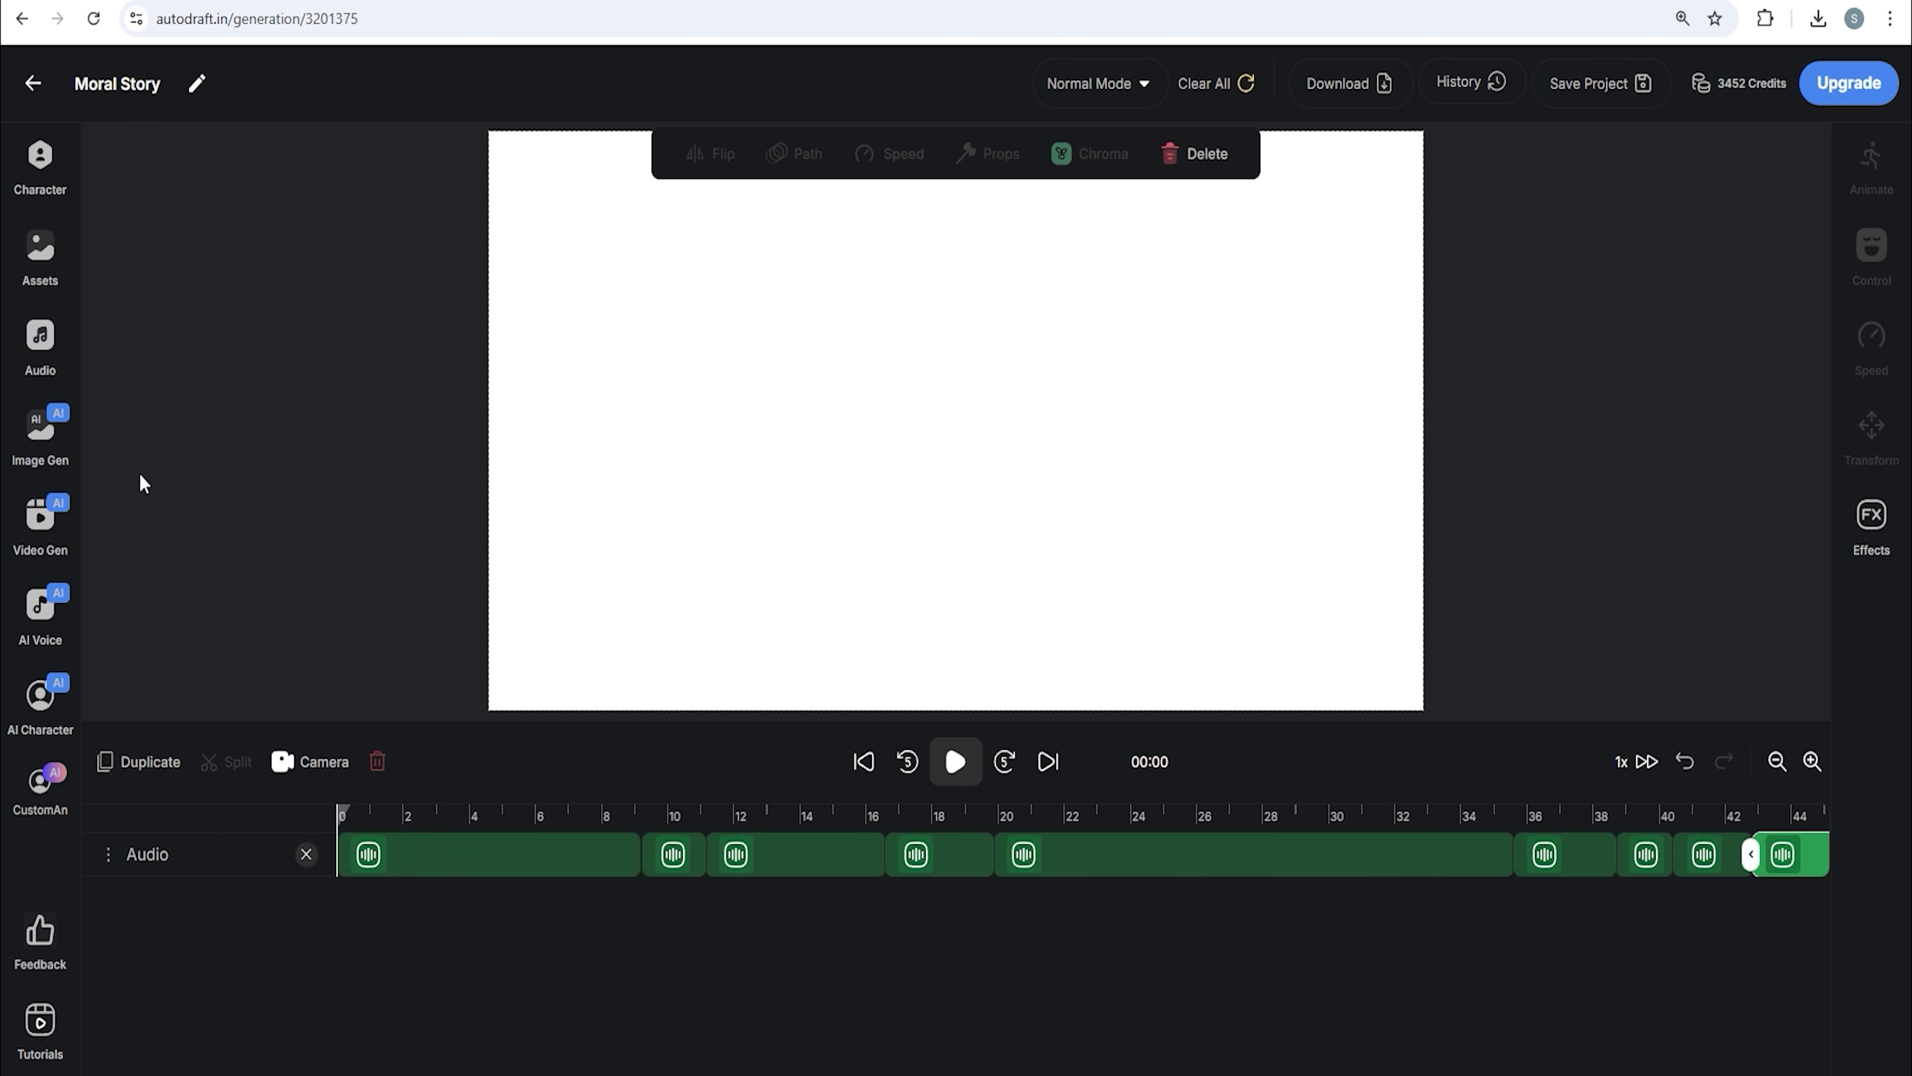
- Upload the cave-and-trees picture as an Image Stylization reference and generate a background from its automatically generated prompt
click(42, 437)
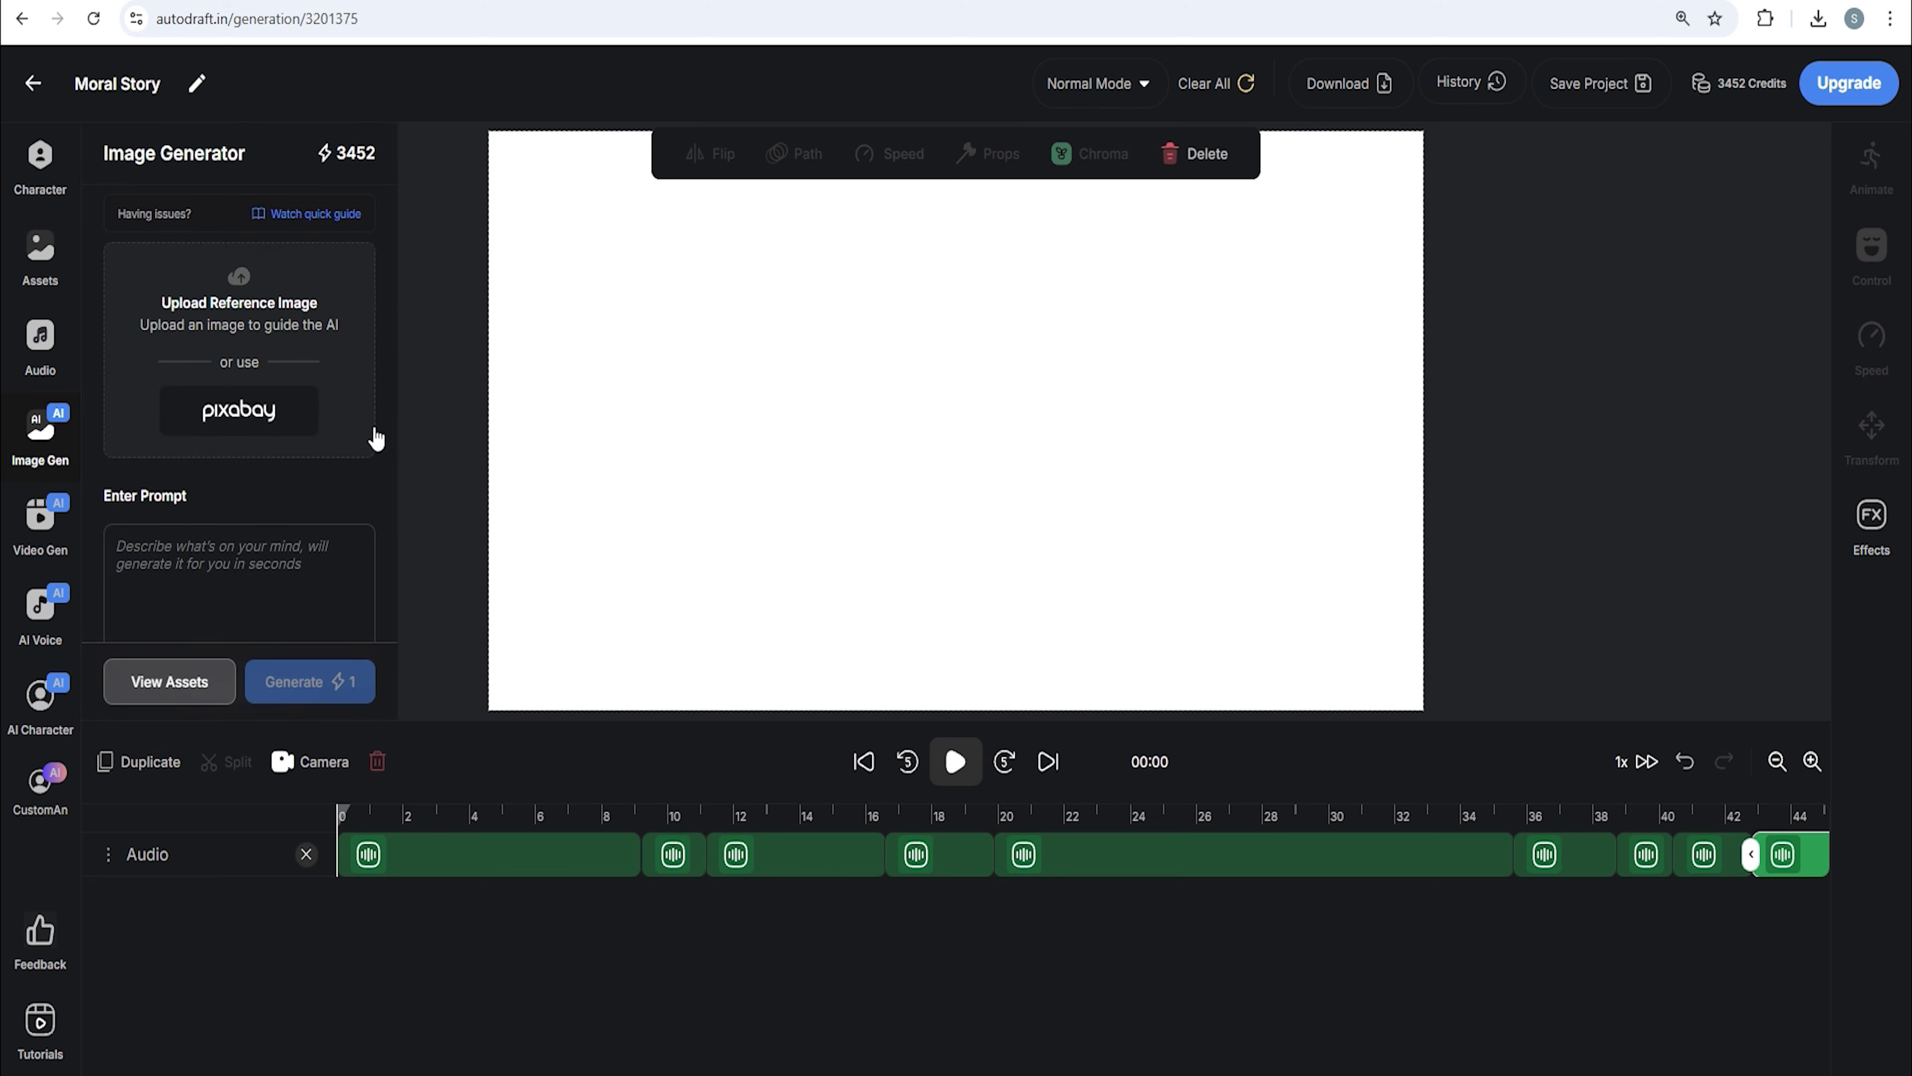
mouse_move(894, 1073)
click(1015, 1008)
drag(1739, 332, 248, 377)
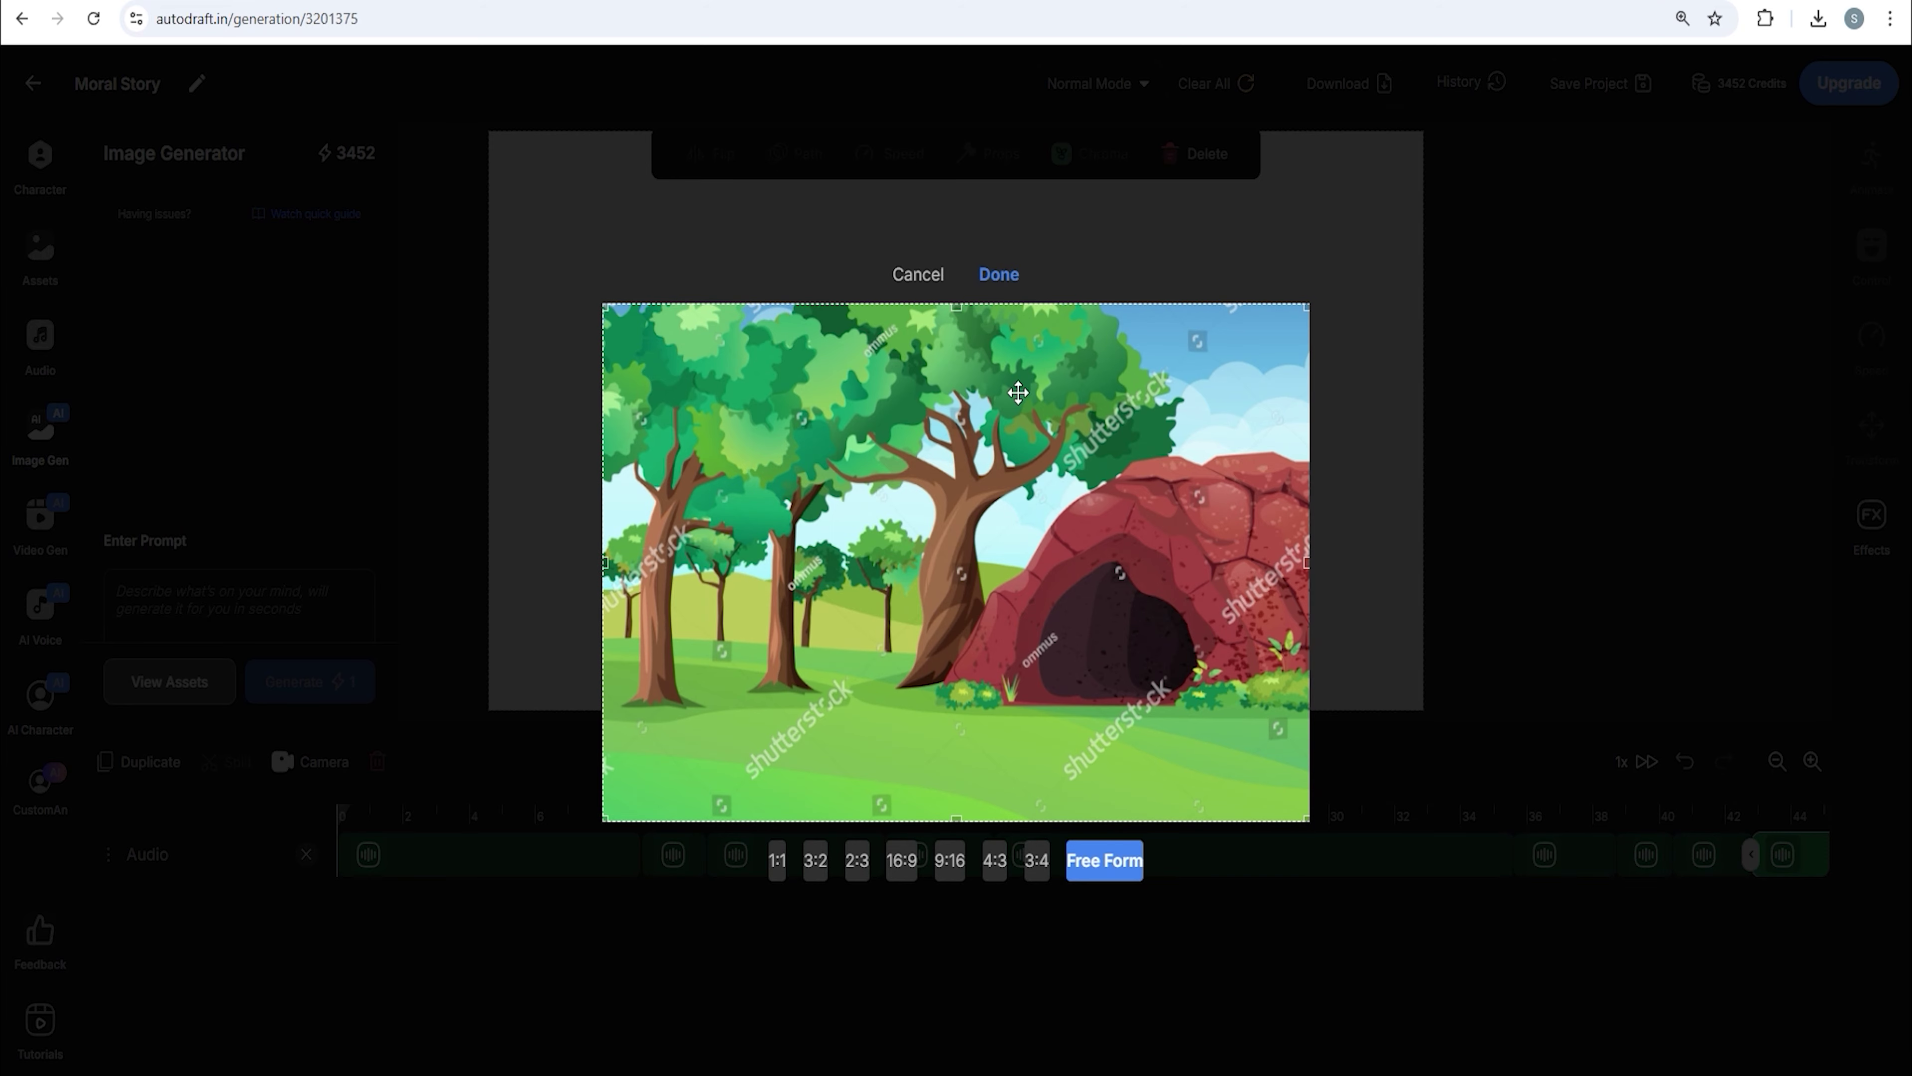
click(999, 276)
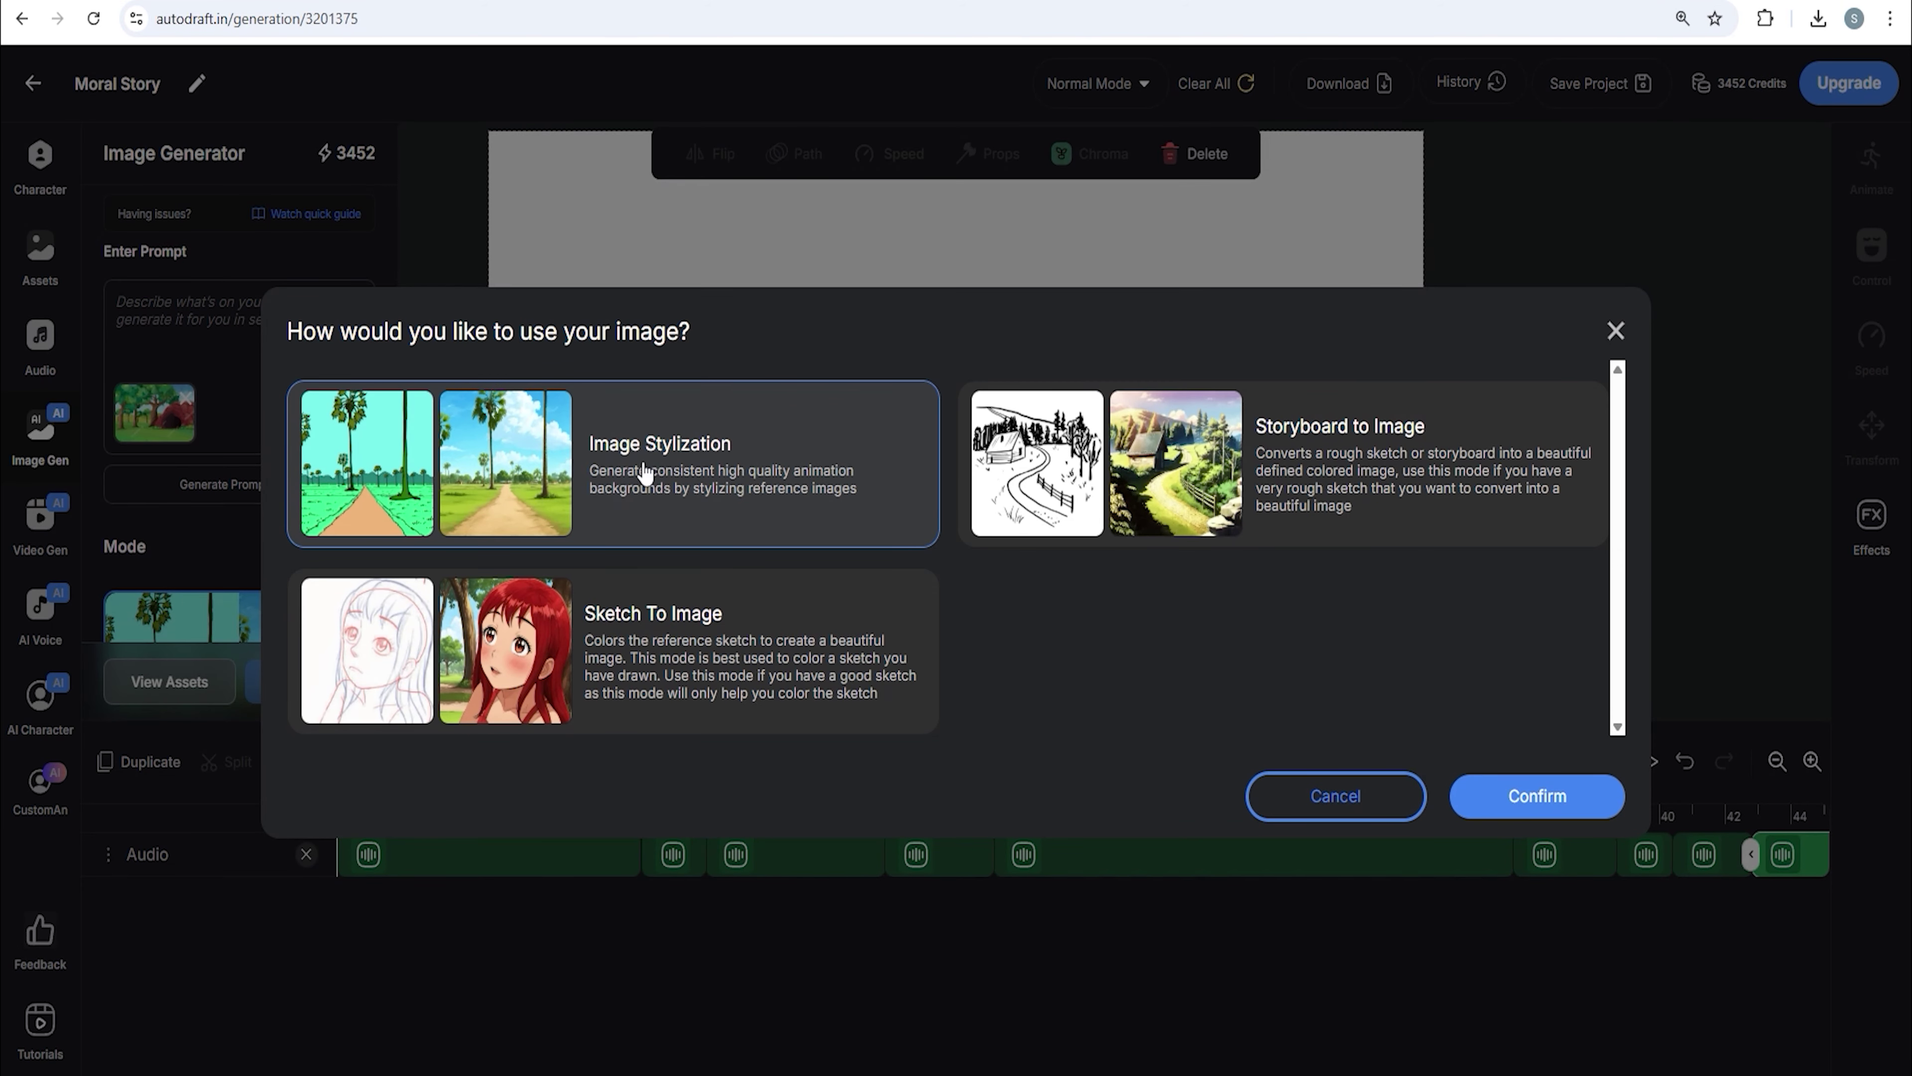
click(1536, 800)
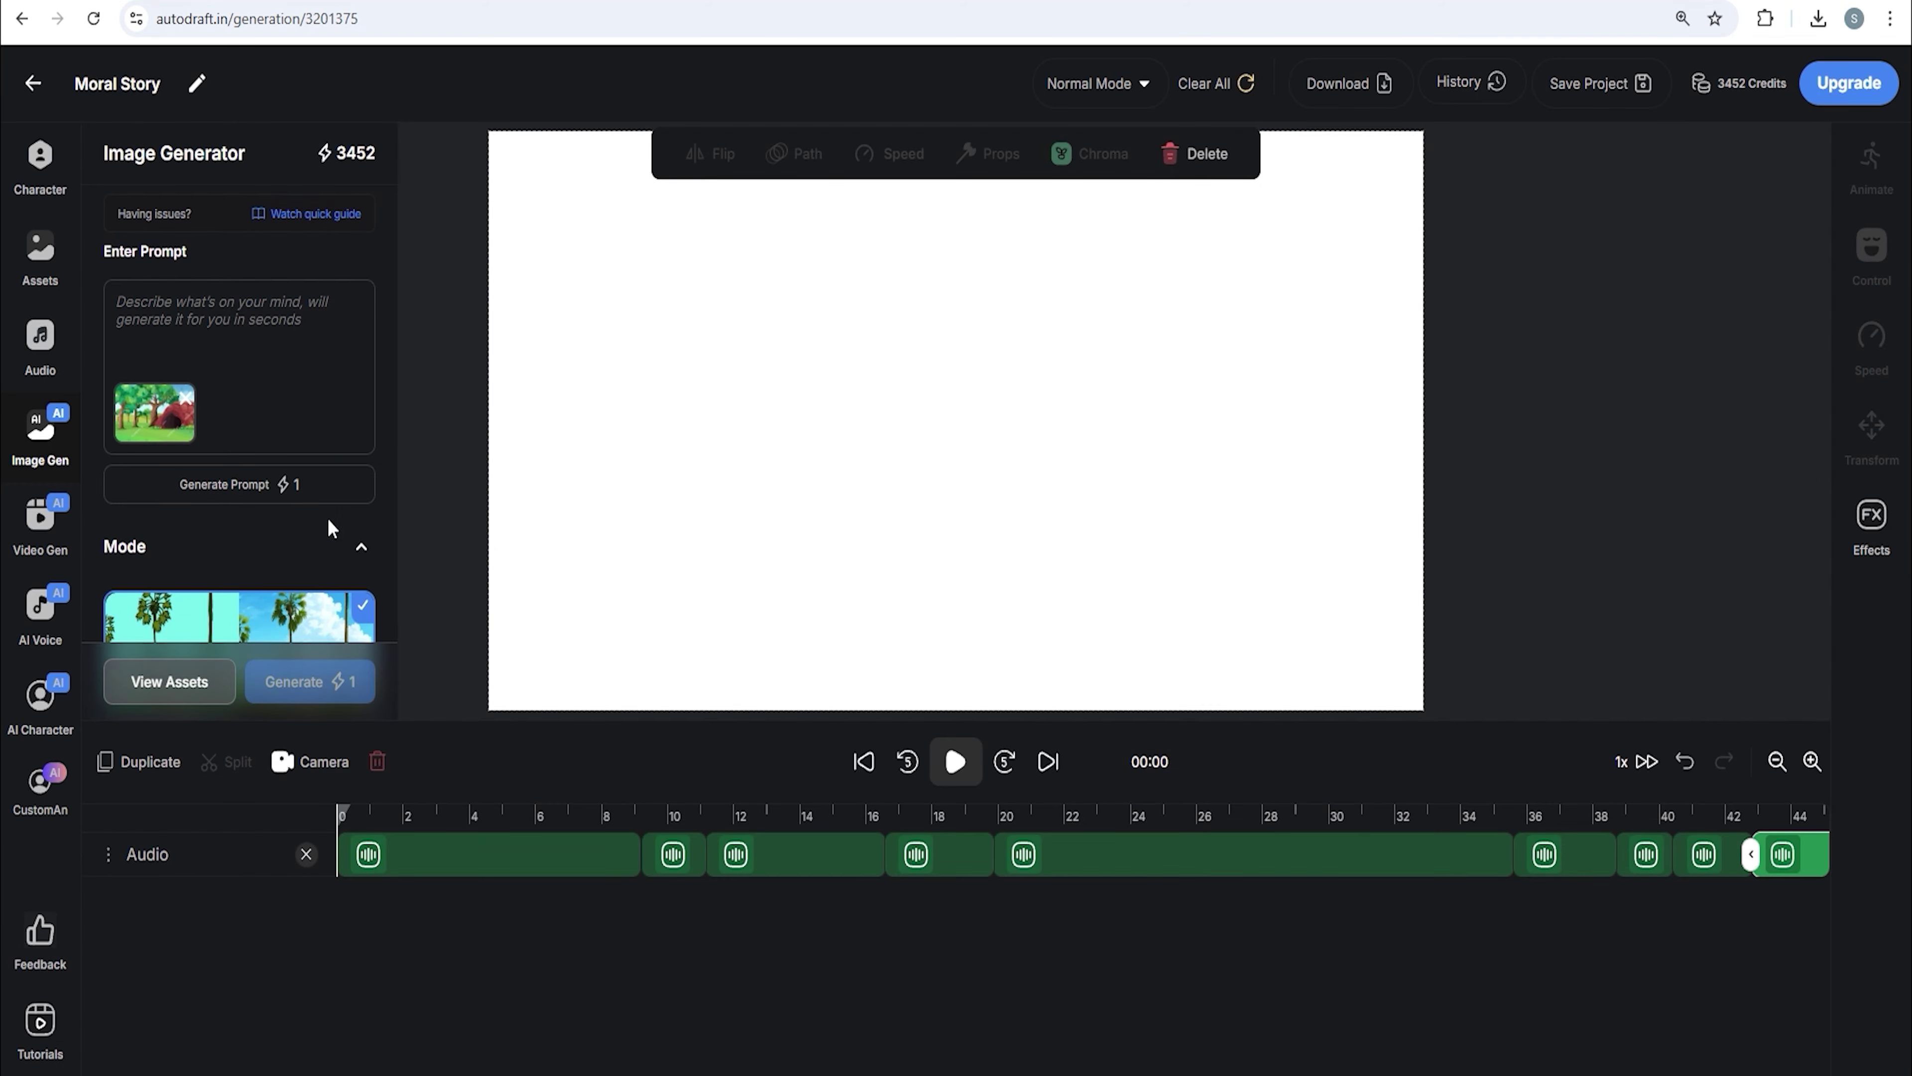
click(331, 494)
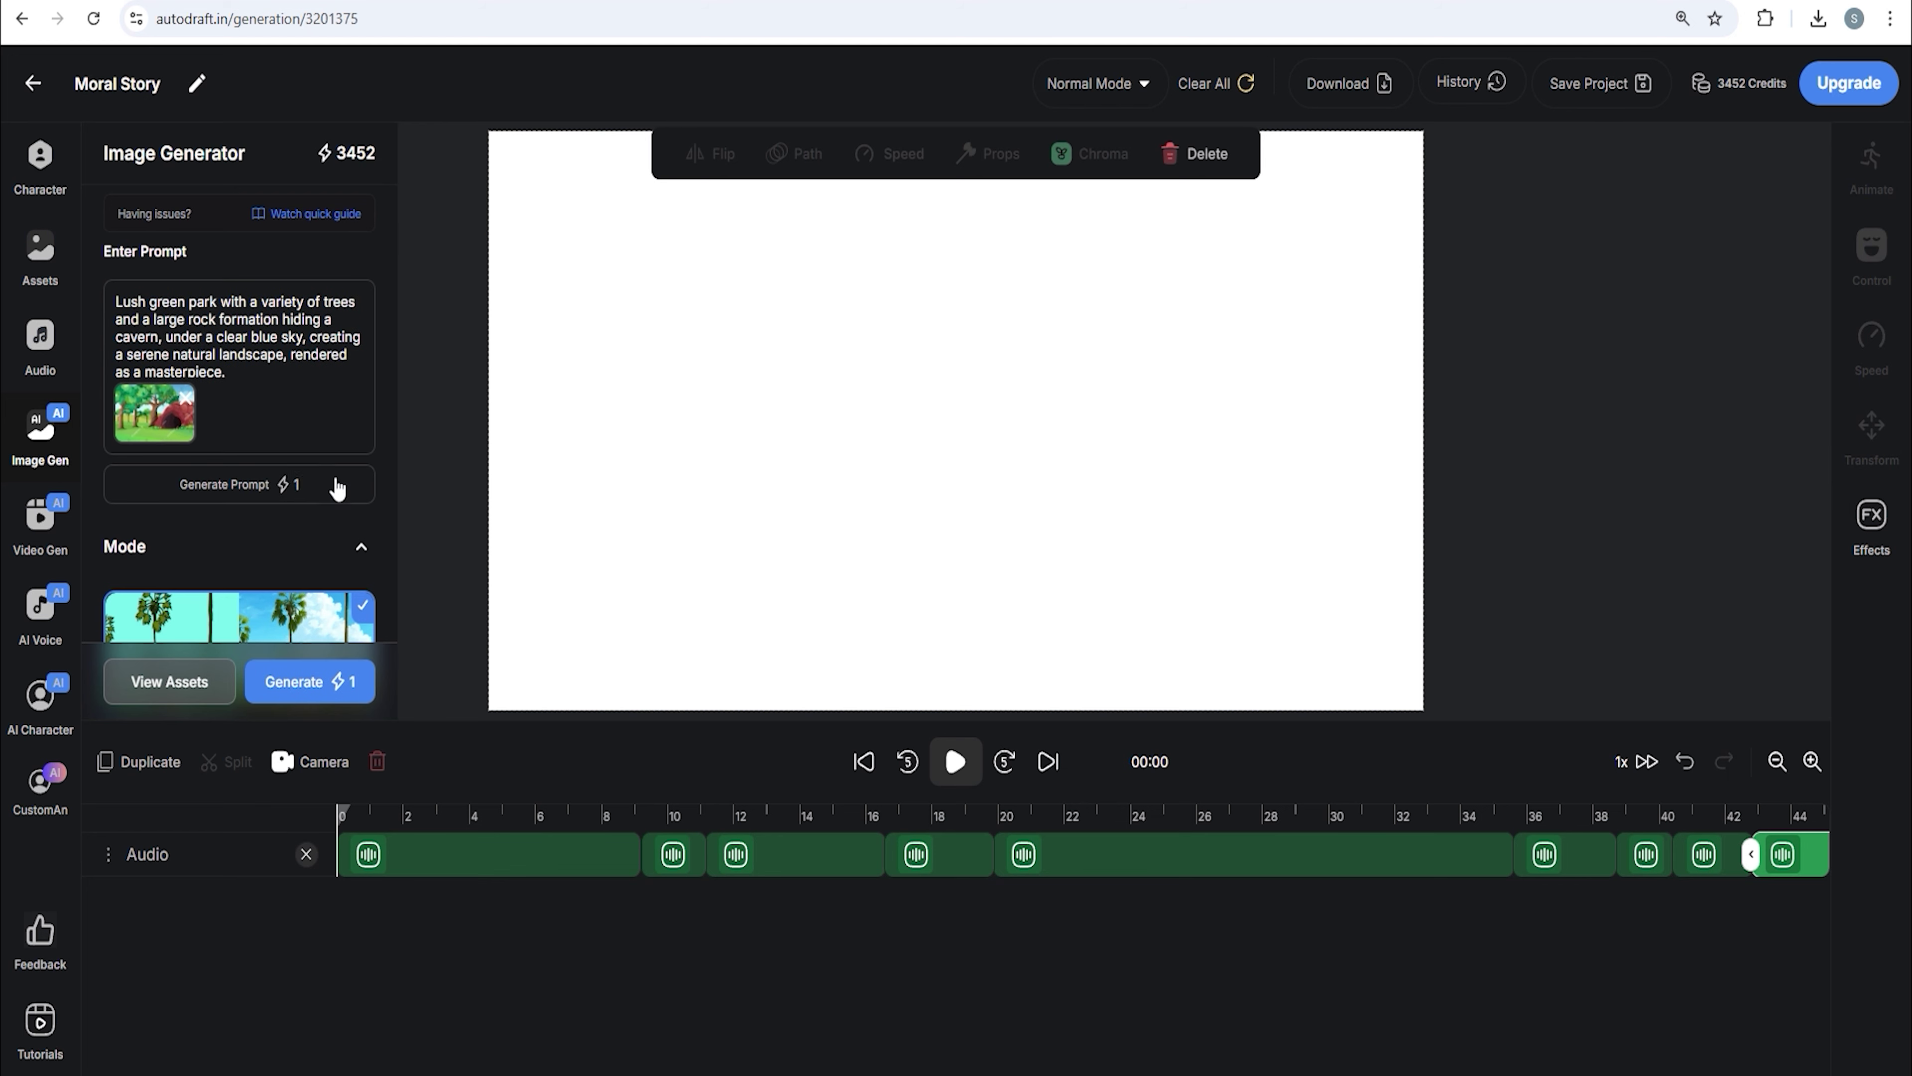
click(336, 687)
scroll(380, 490, down, 8)
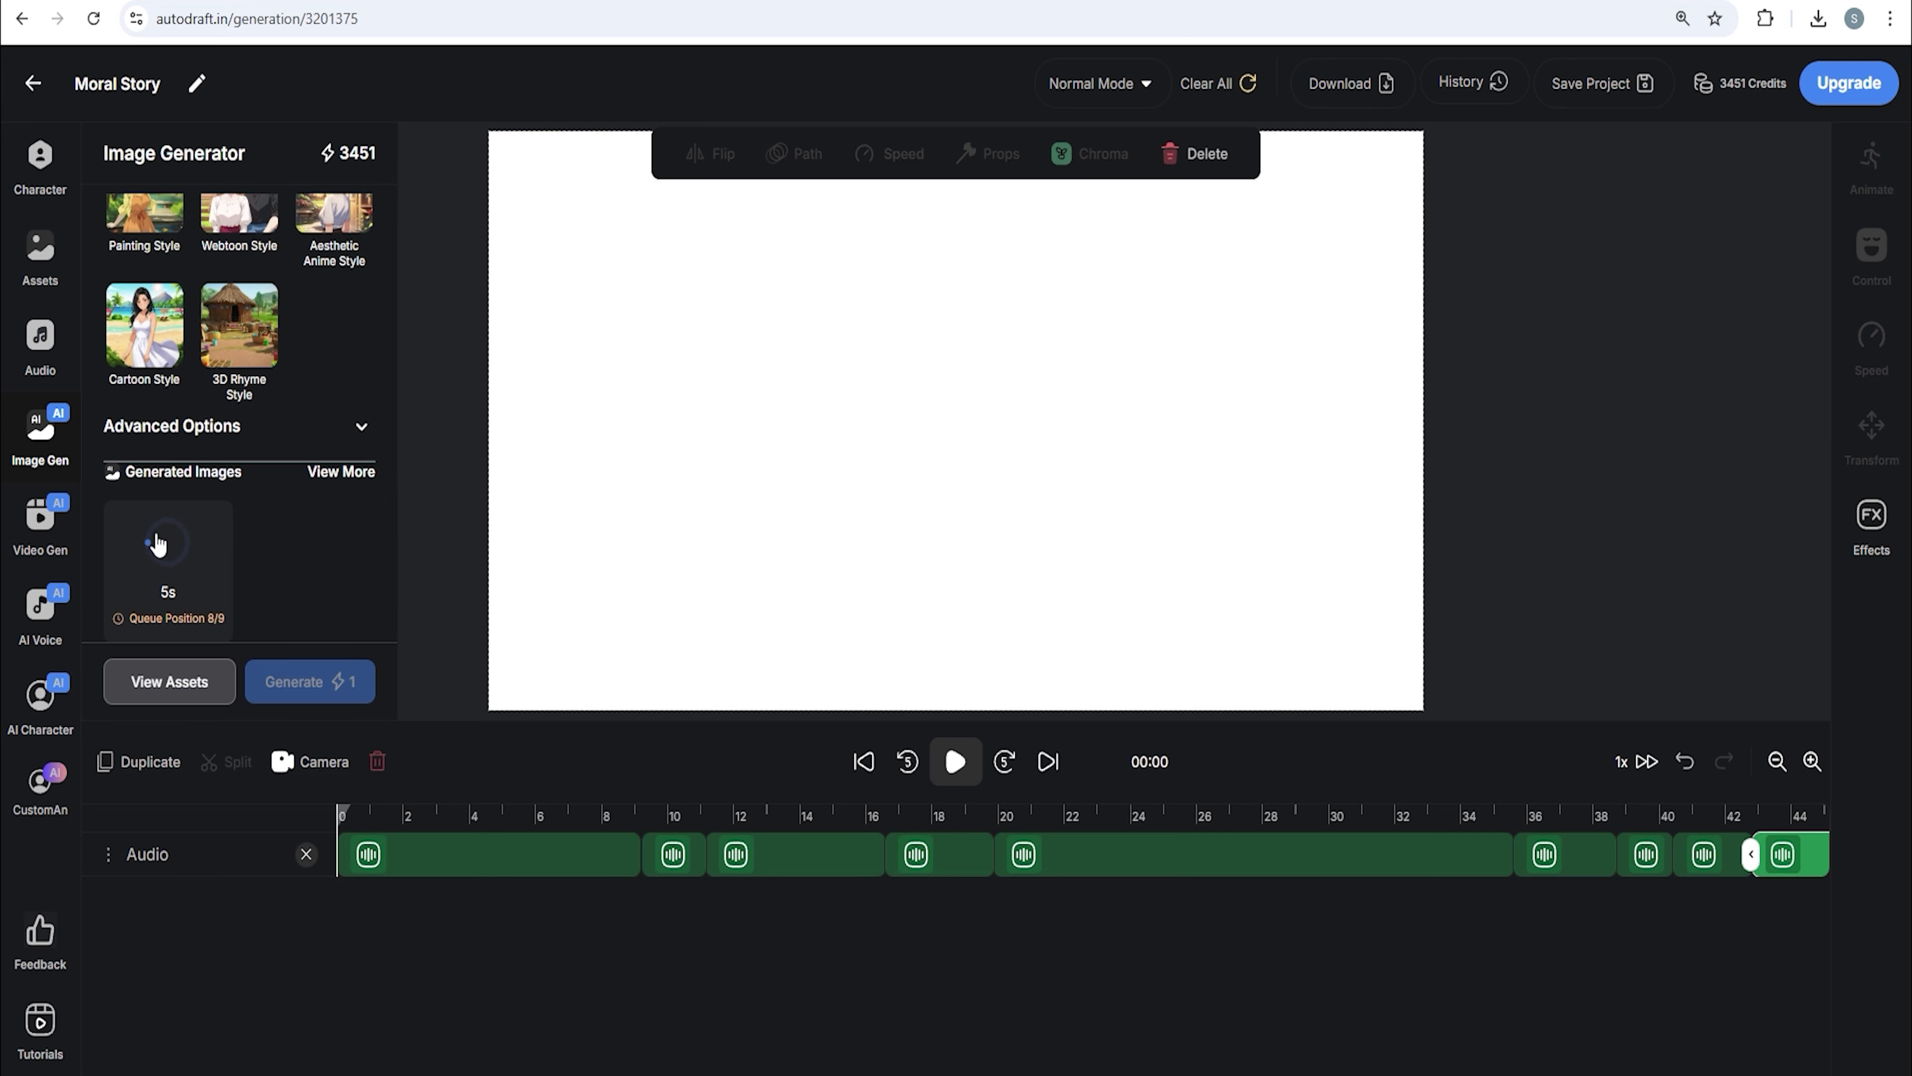
- Upload the sunny forest picture as an Image Stylization reference, generate a prompt from it and create a second background image
scroll(354, 528, up, 10)
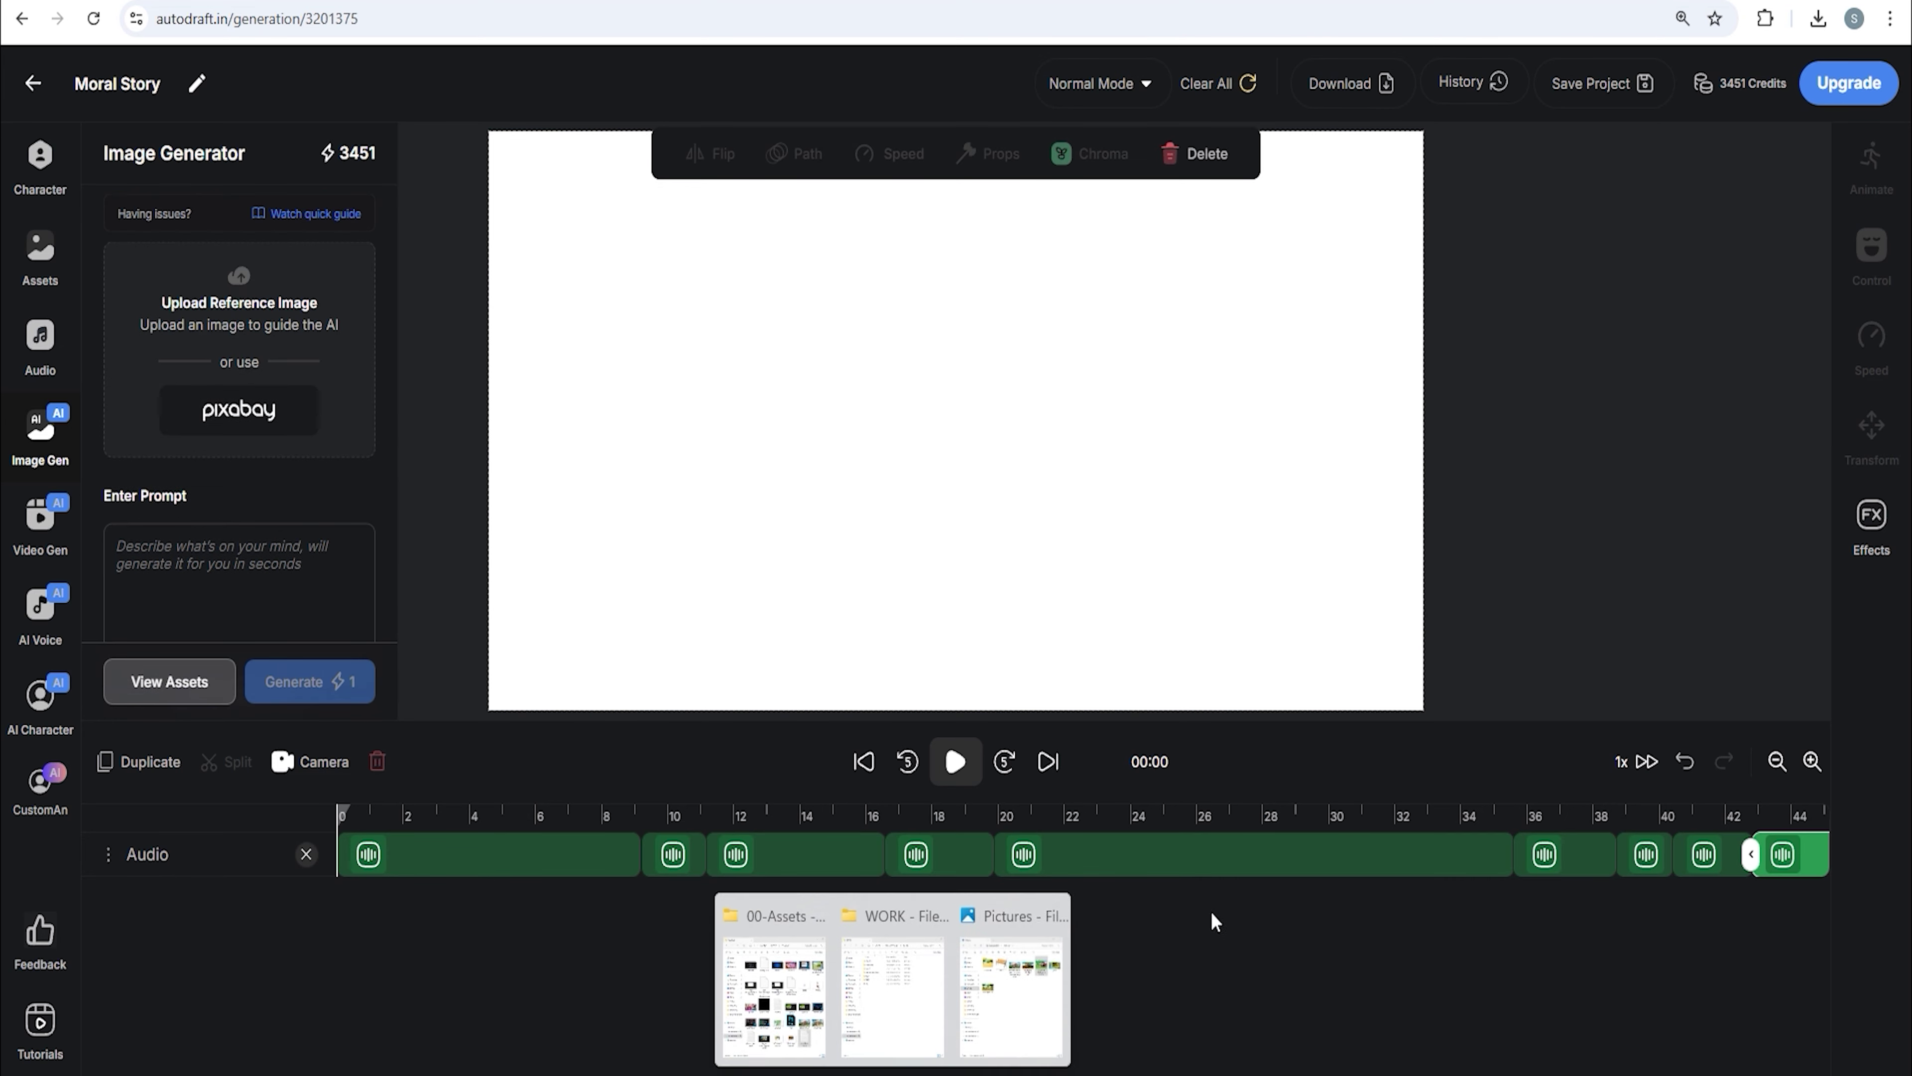
click(1012, 979)
click(1309, 508)
drag(1310, 512, 193, 427)
click(1107, 857)
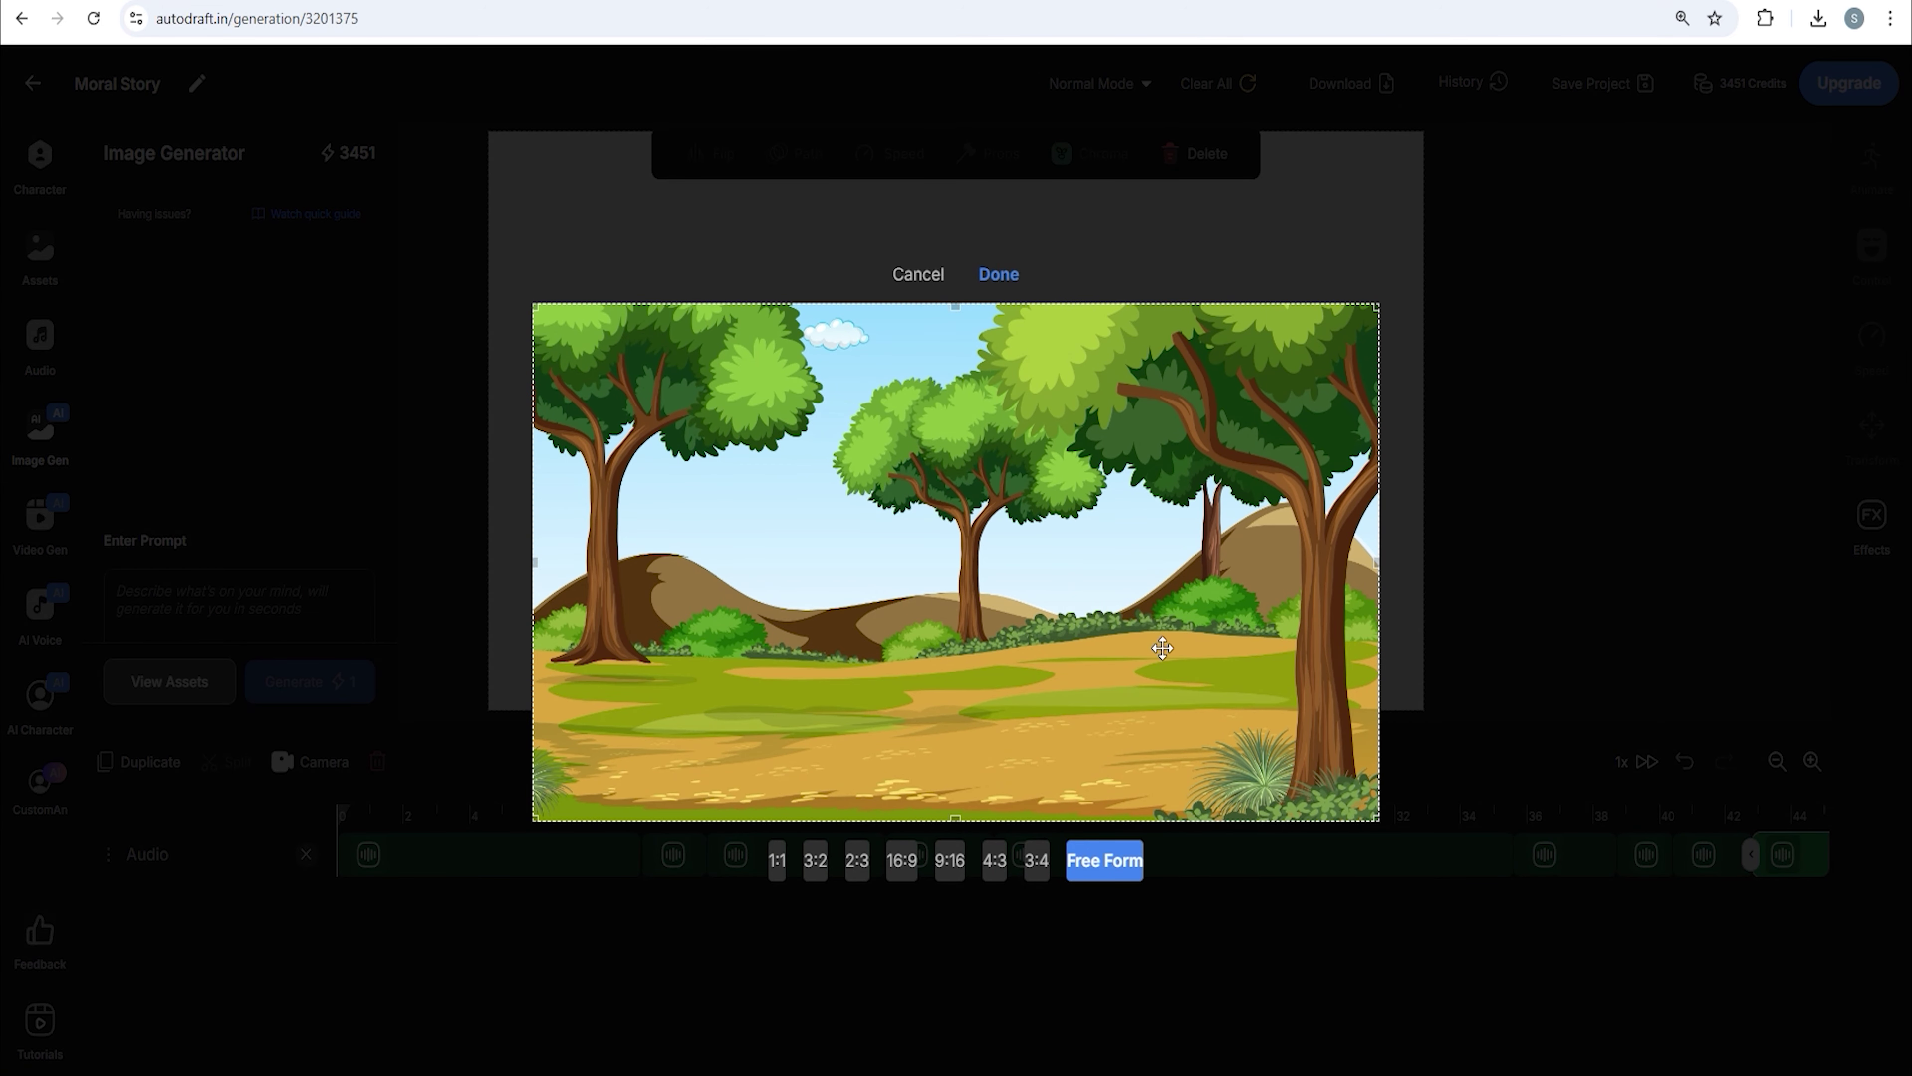
click(1002, 276)
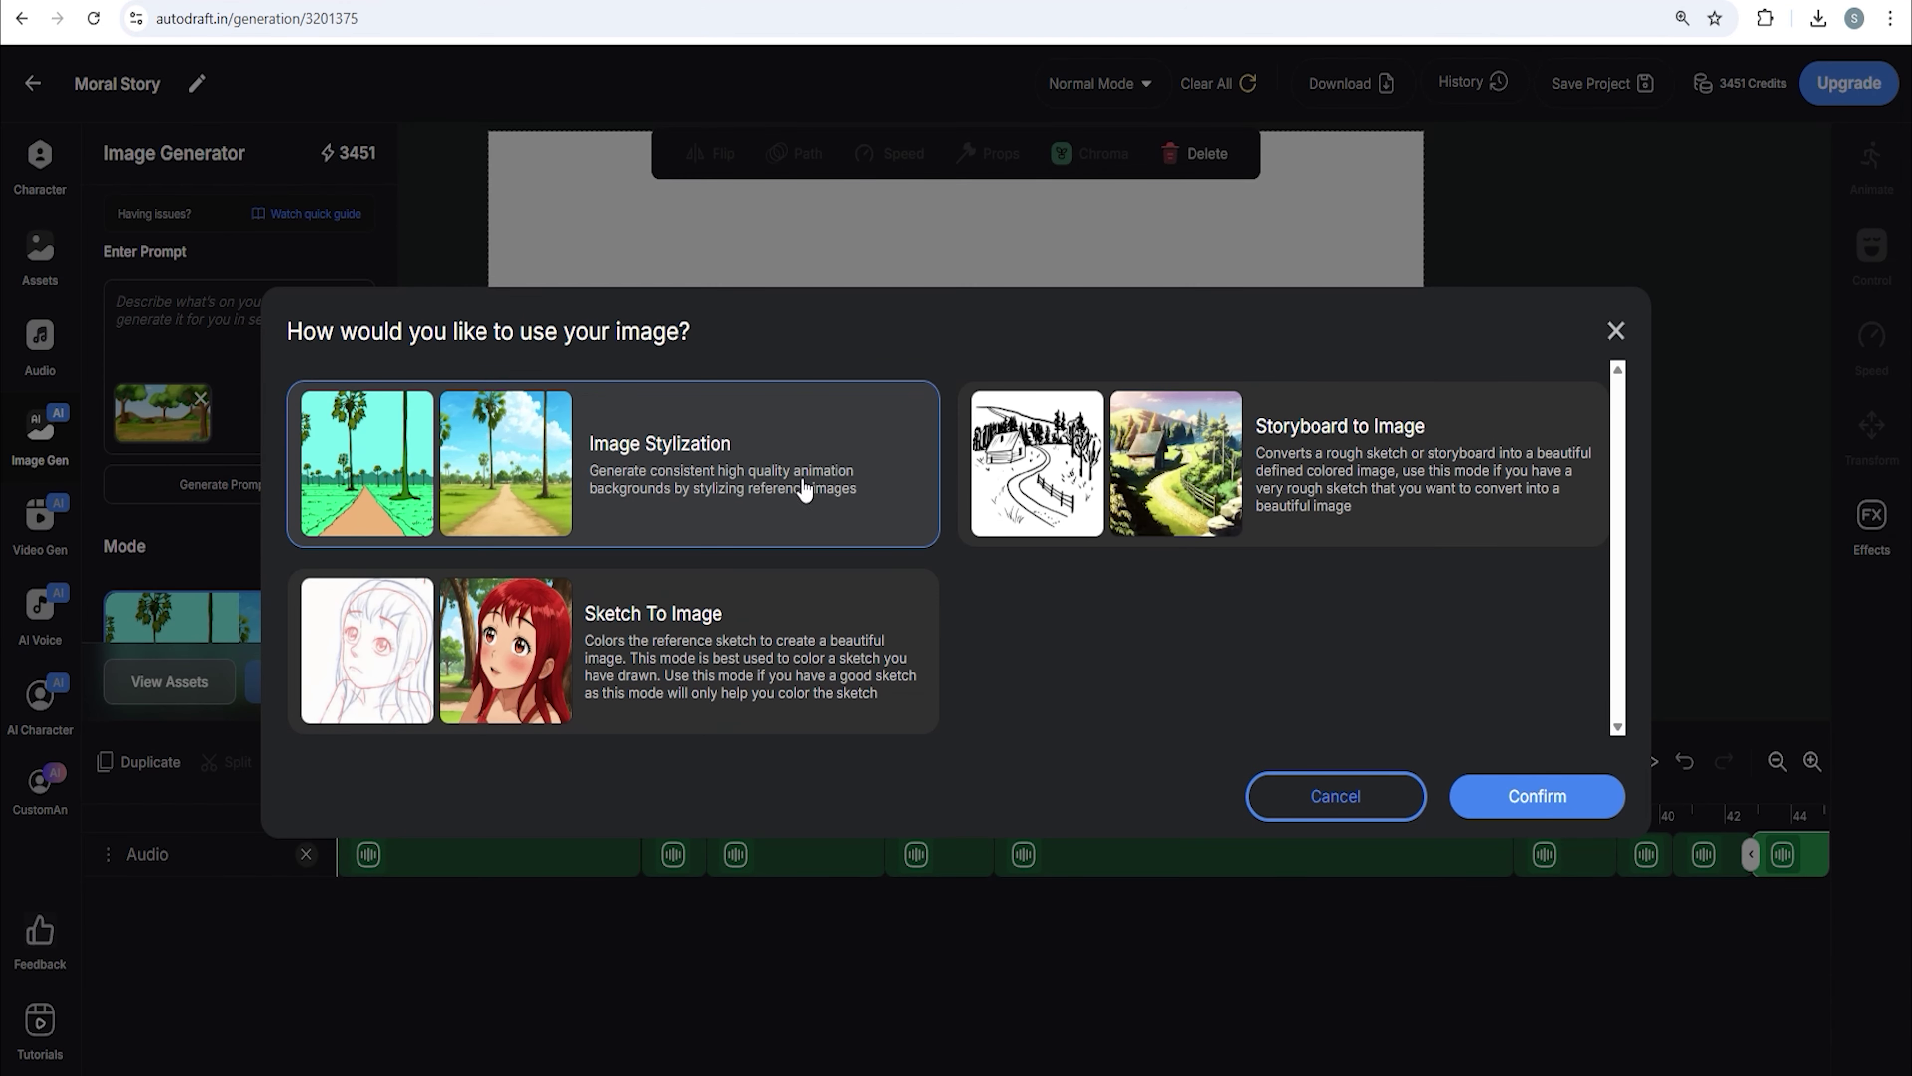
click(1513, 811)
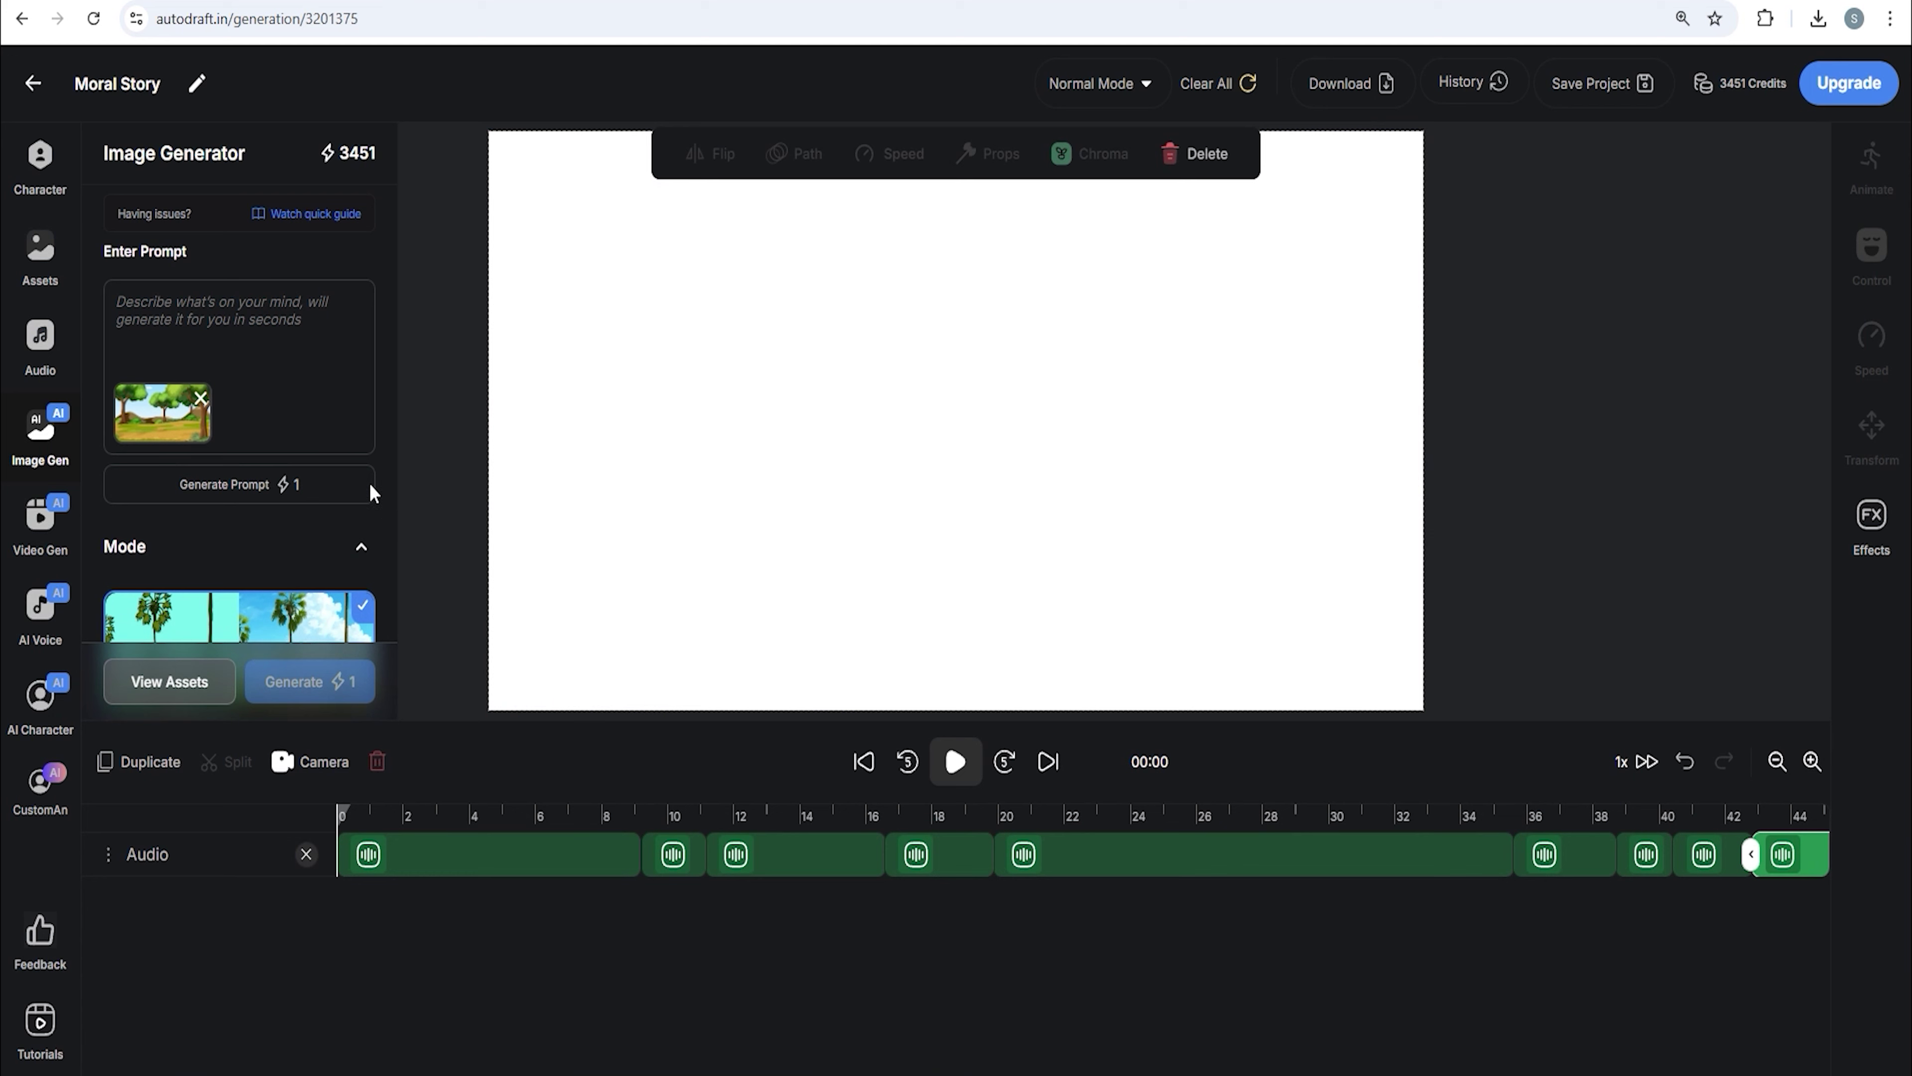
click(268, 488)
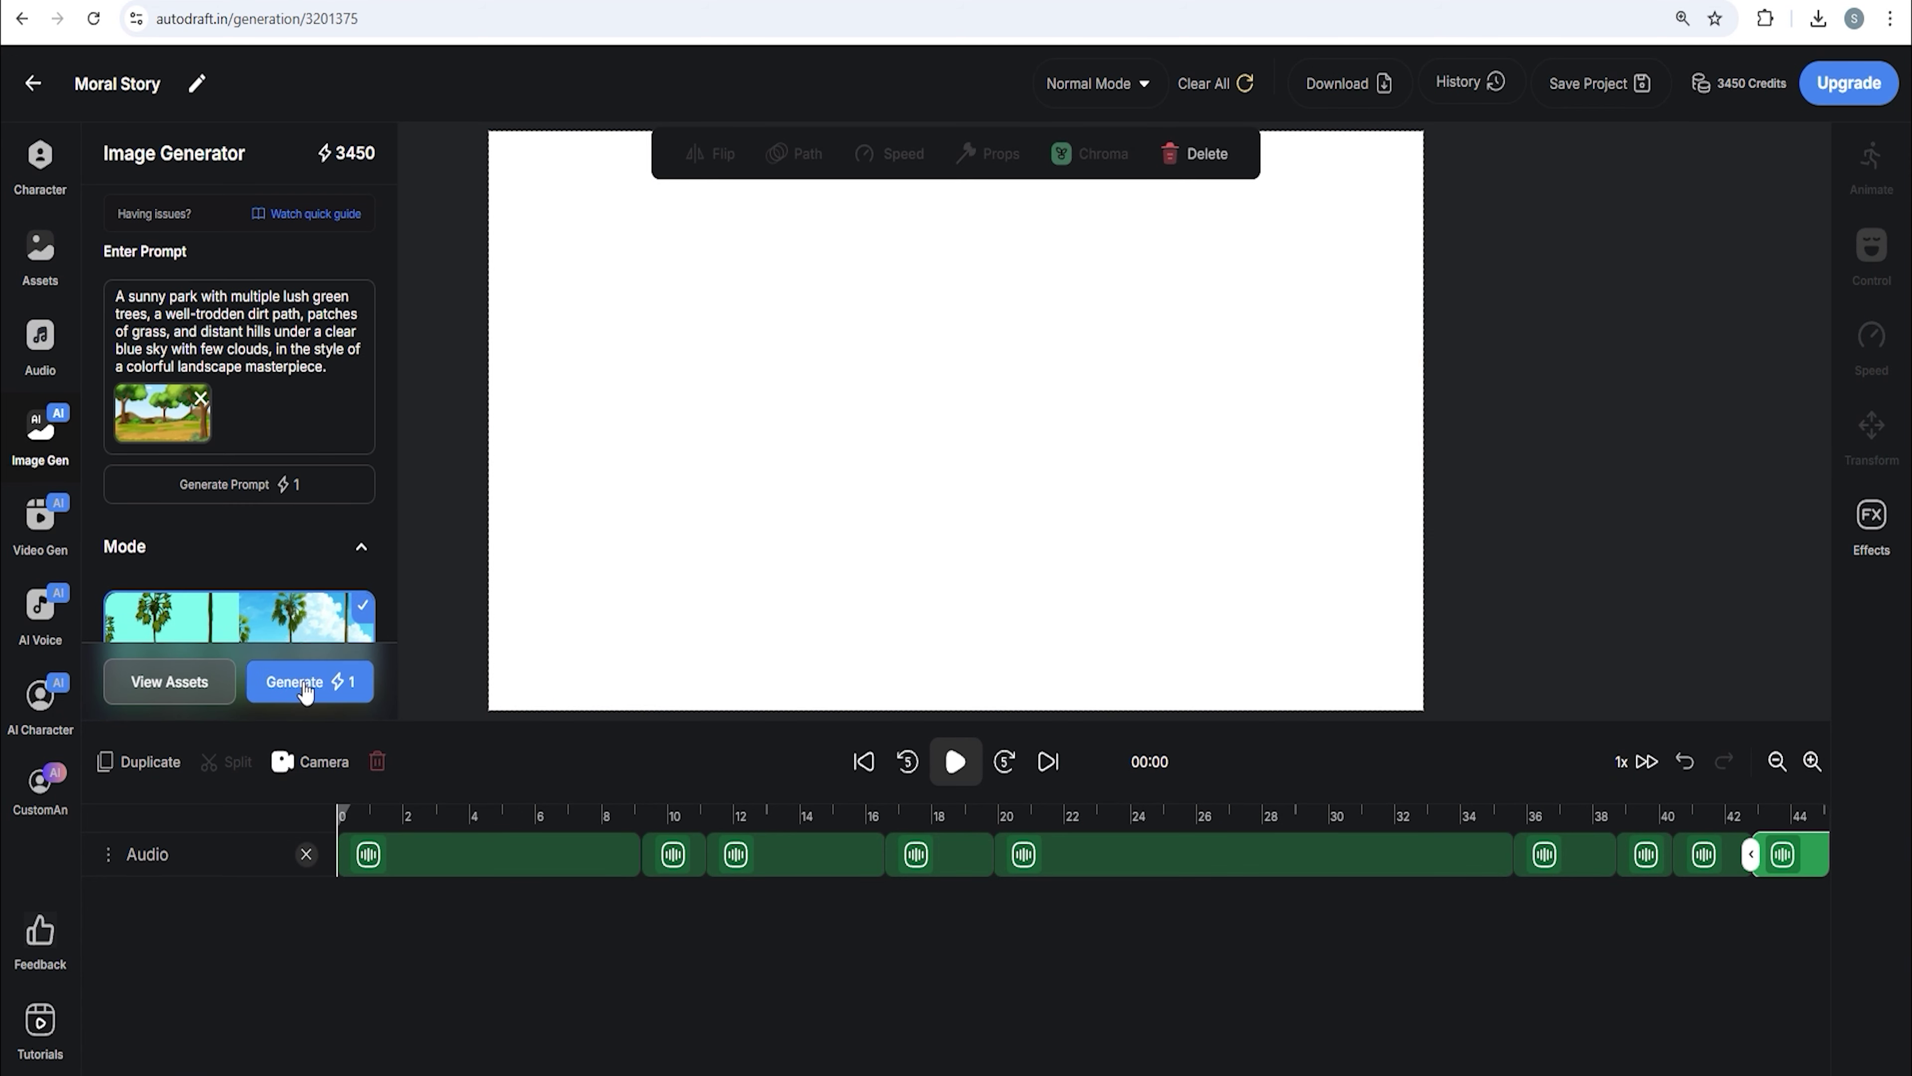
click(305, 682)
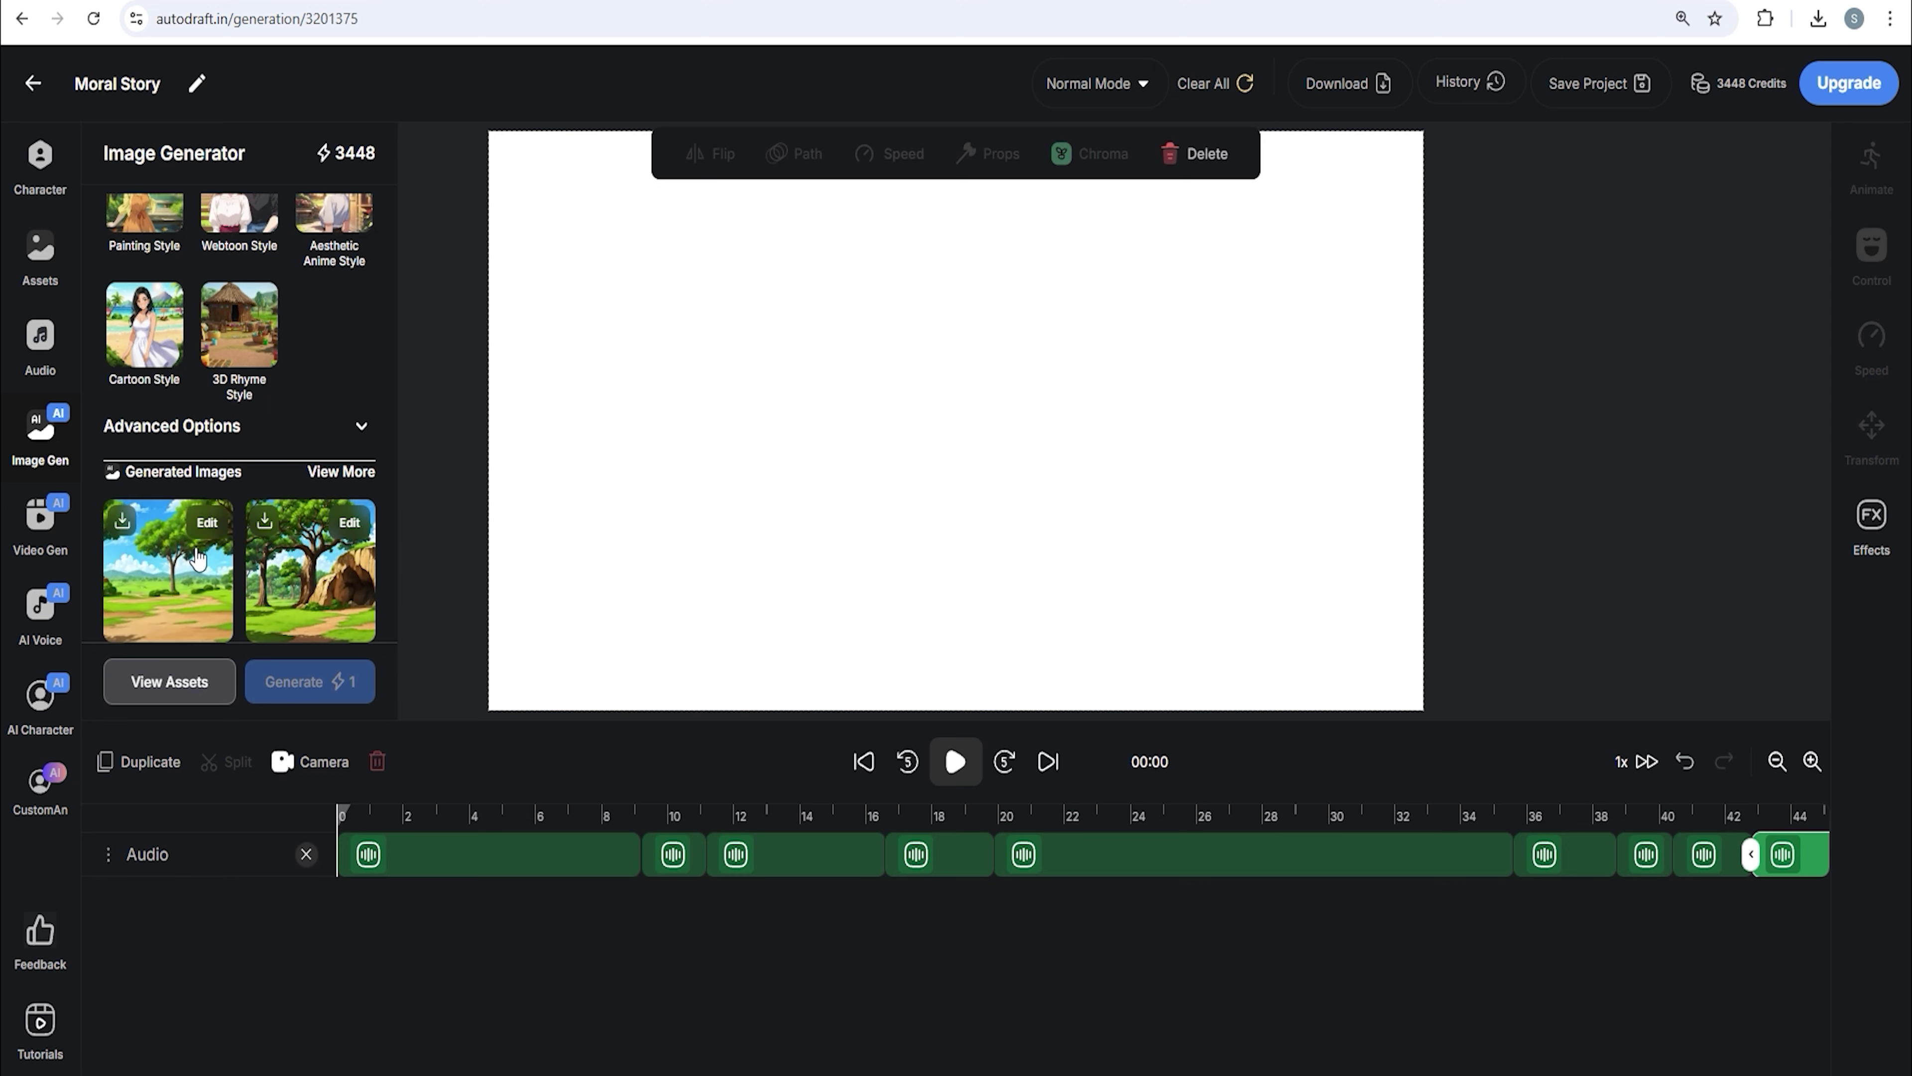
- Add the generated cave background to the scene and enlarge it to fill the whole canvas
click(307, 571)
drag(1250, 667, 1237, 557)
drag(1372, 672, 1439, 725)
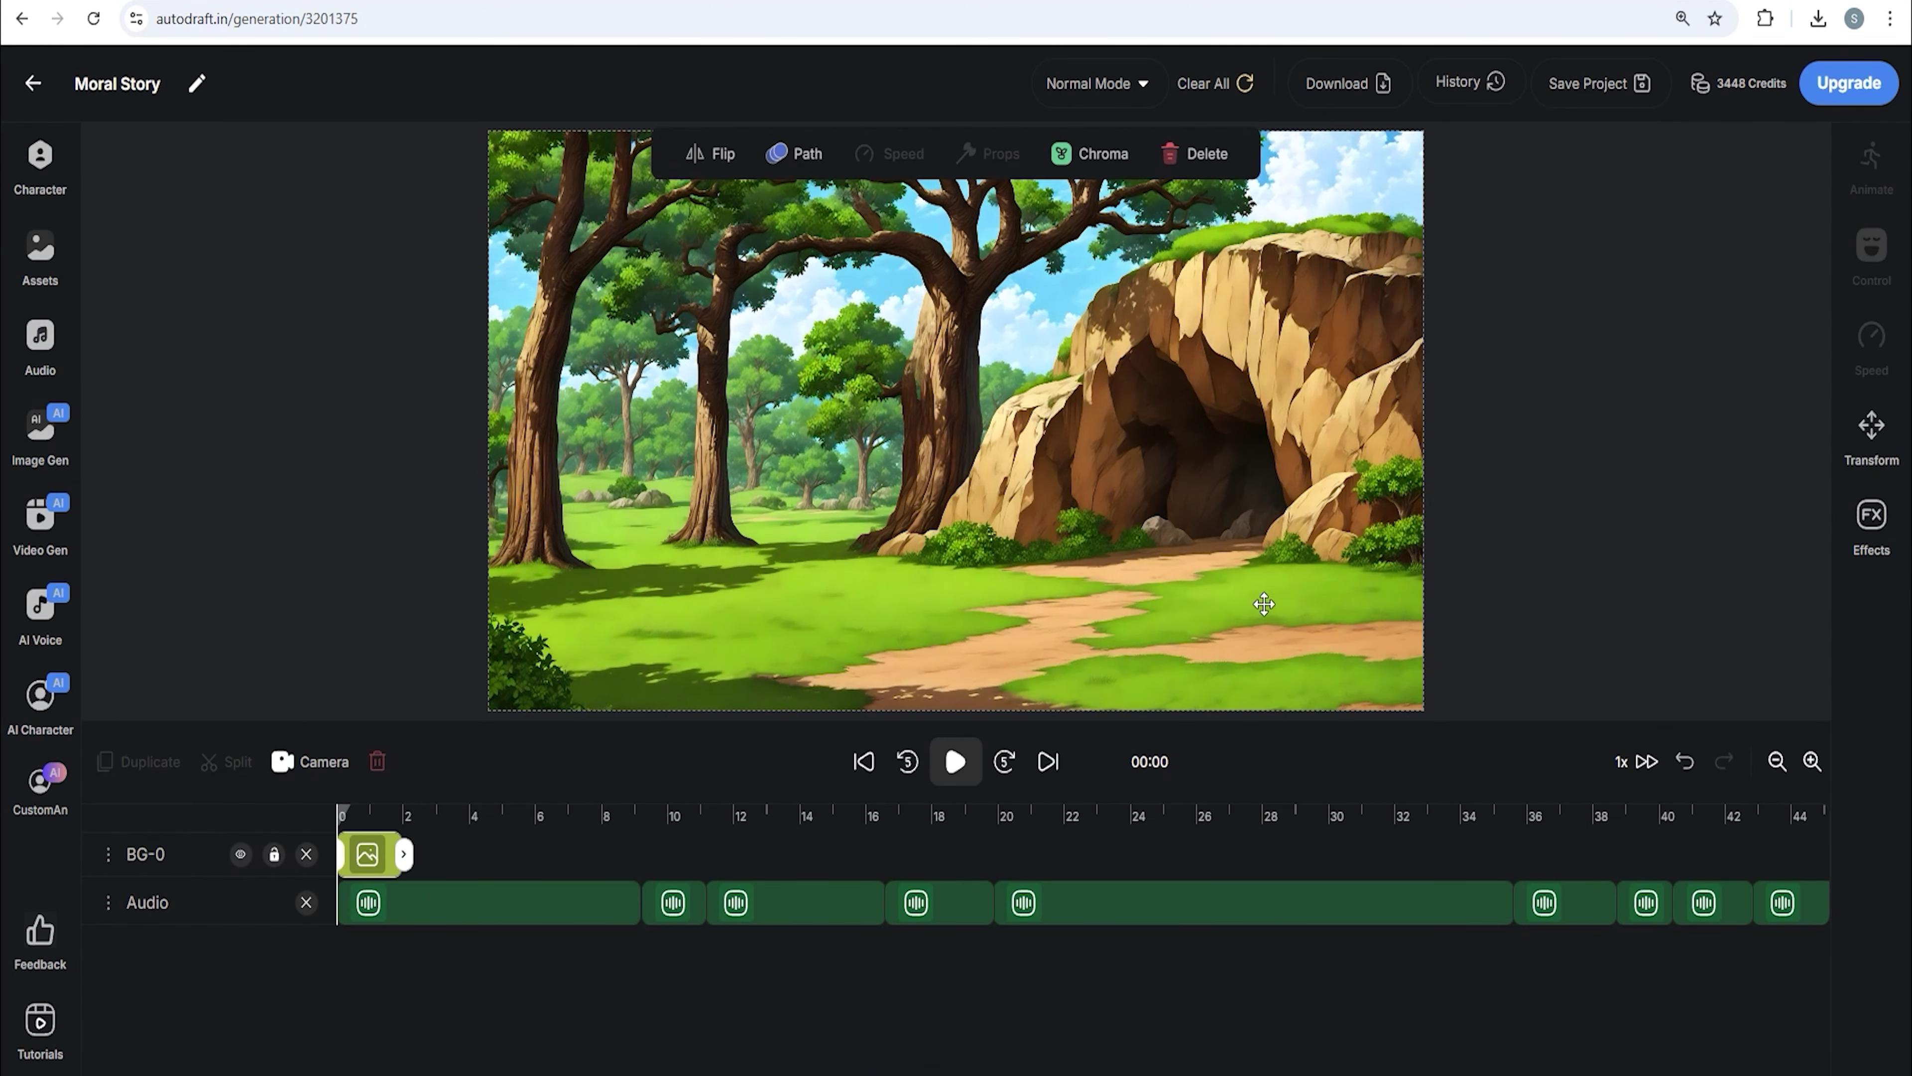
- Add the Lion character to the scene with the Idle animation
click(41, 185)
scroll(246, 332, down, 3)
scroll(246, 342, down, 10)
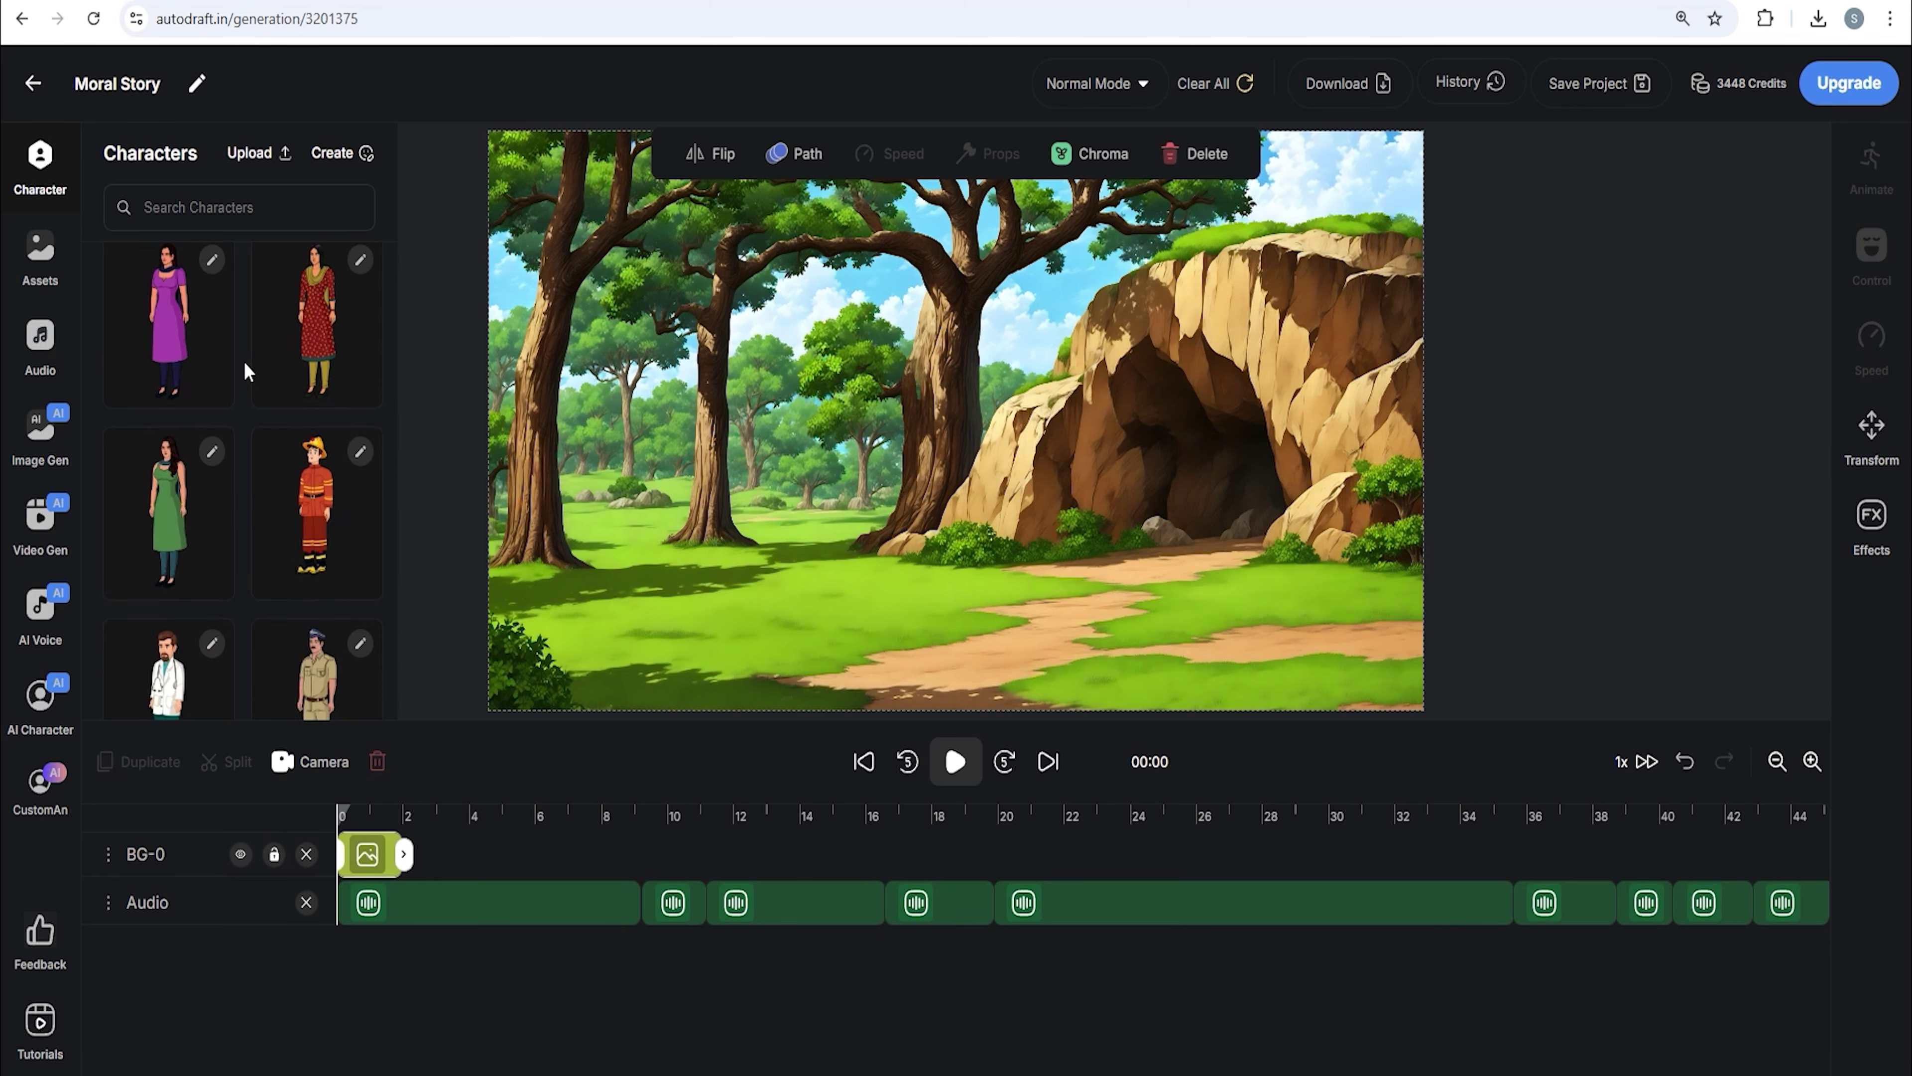
scroll(243, 358, down, 10)
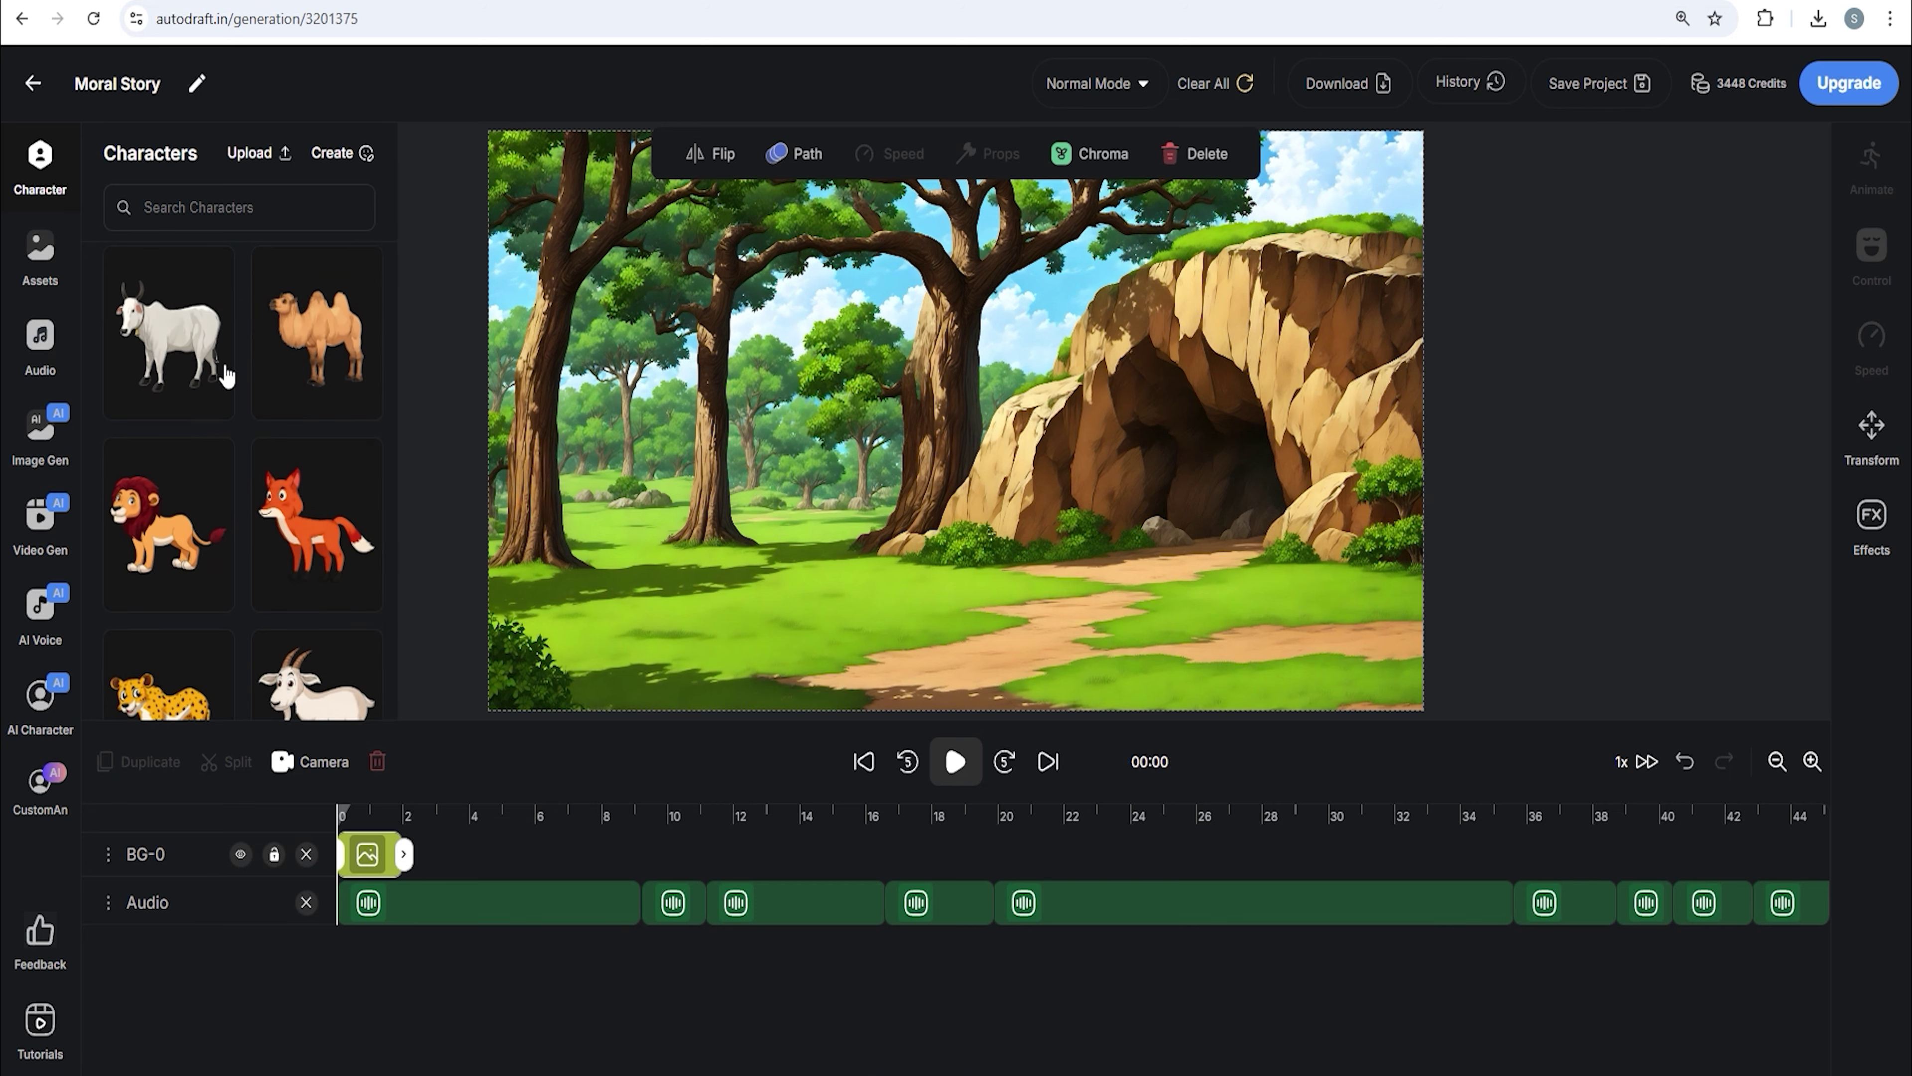
click(172, 537)
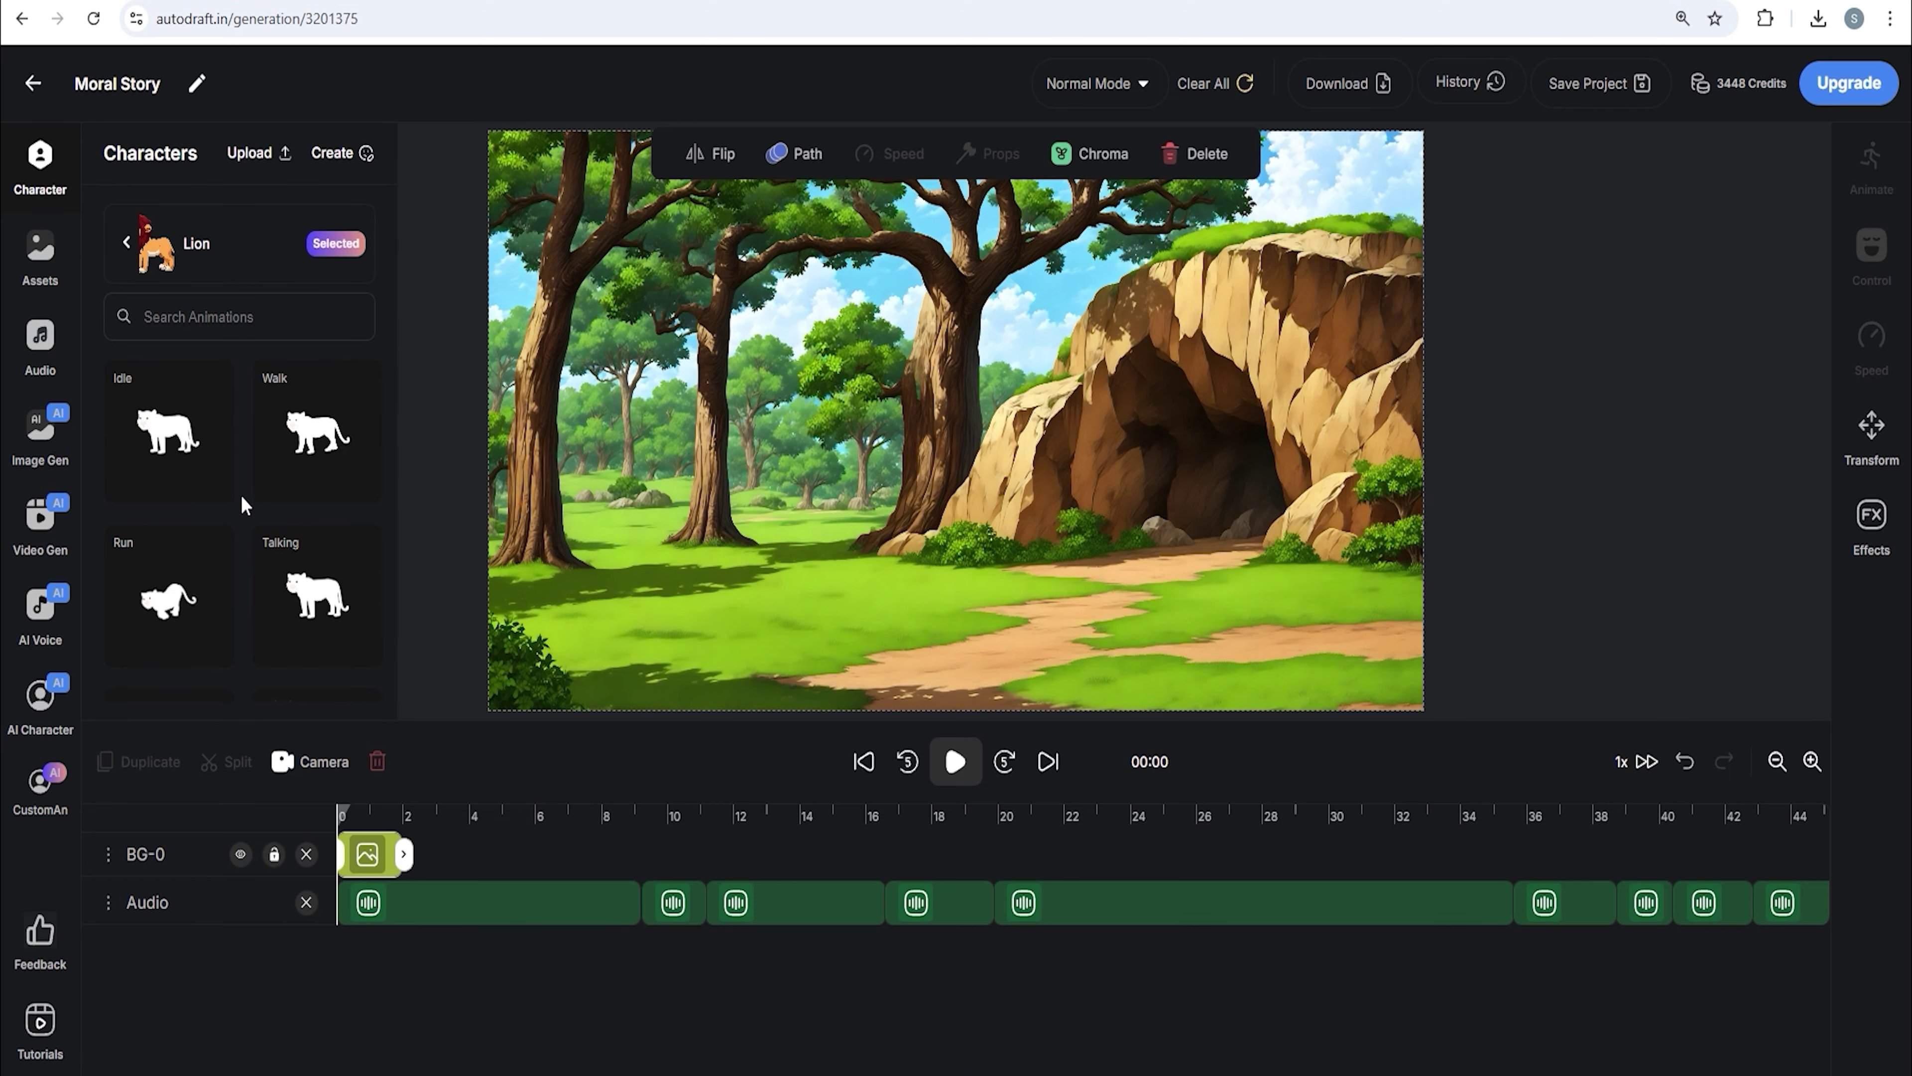
click(172, 440)
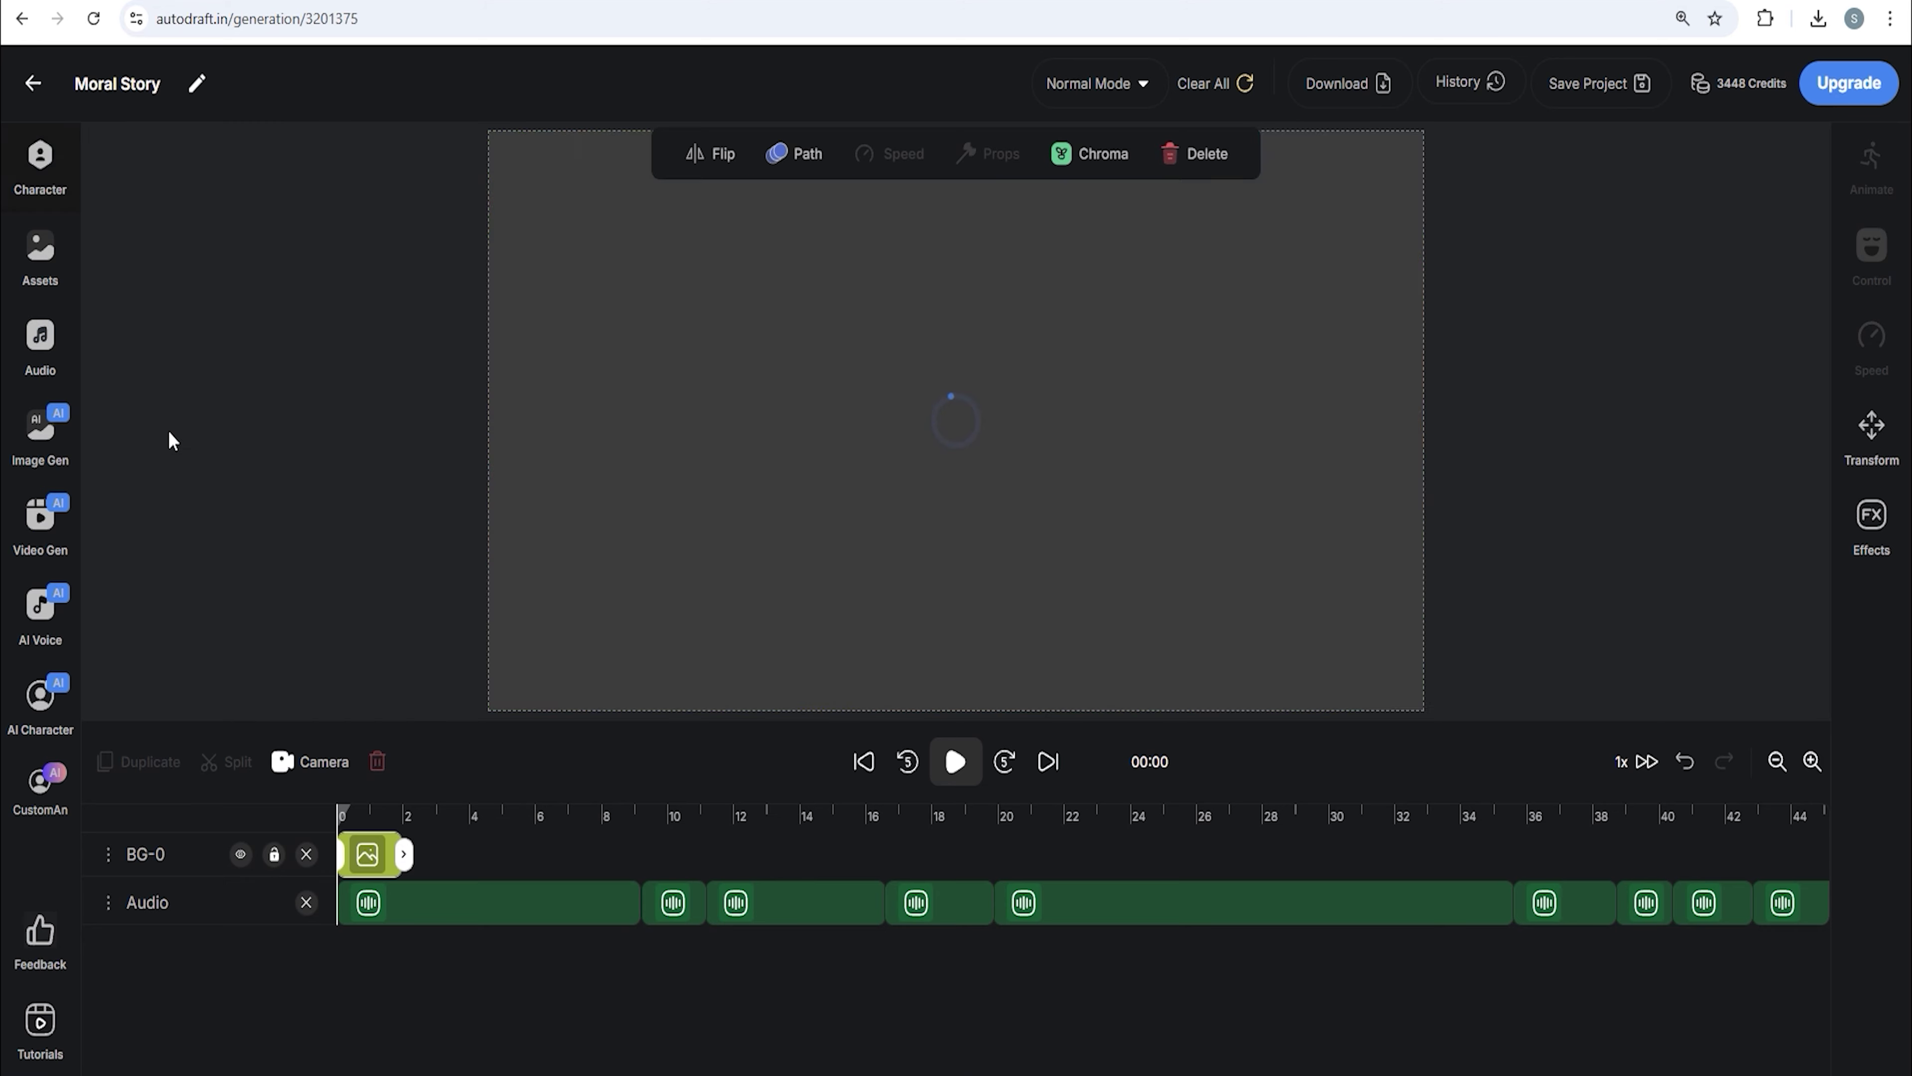
- Shrink the lion and place it in front of the cave entrance
drag(1269, 638, 994, 412)
drag(815, 277, 984, 469)
drag(1164, 607, 1007, 474)
drag(907, 408, 1173, 533)
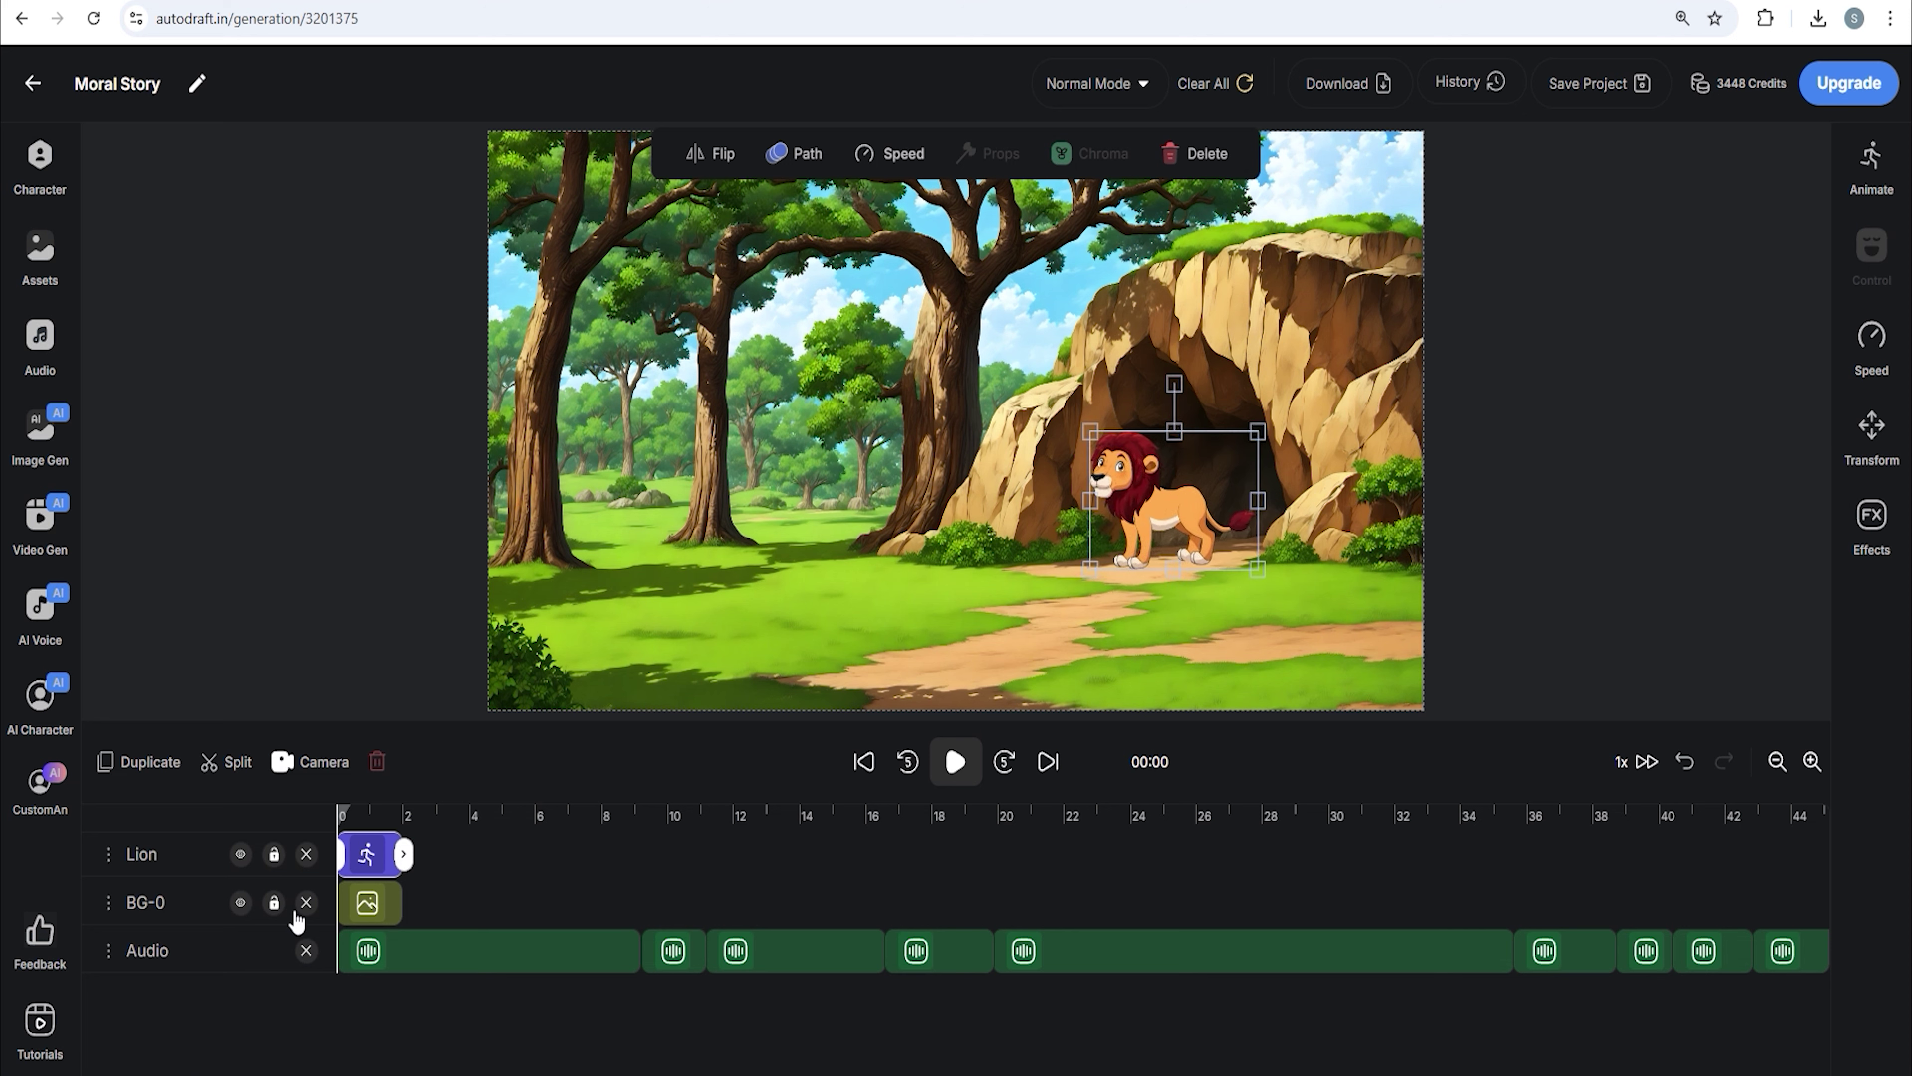
- Lock the background track and extend the background and lion Idle clips to end together at about 11 seconds
click(274, 902)
click(367, 903)
mouse_move(401, 902)
mouse_down()
mouse_move(1024, 908)
mouse_move(885, 913)
mouse_up()
click(376, 821)
click(377, 854)
drag(401, 855, 713, 908)
click(707, 820)
click(708, 903)
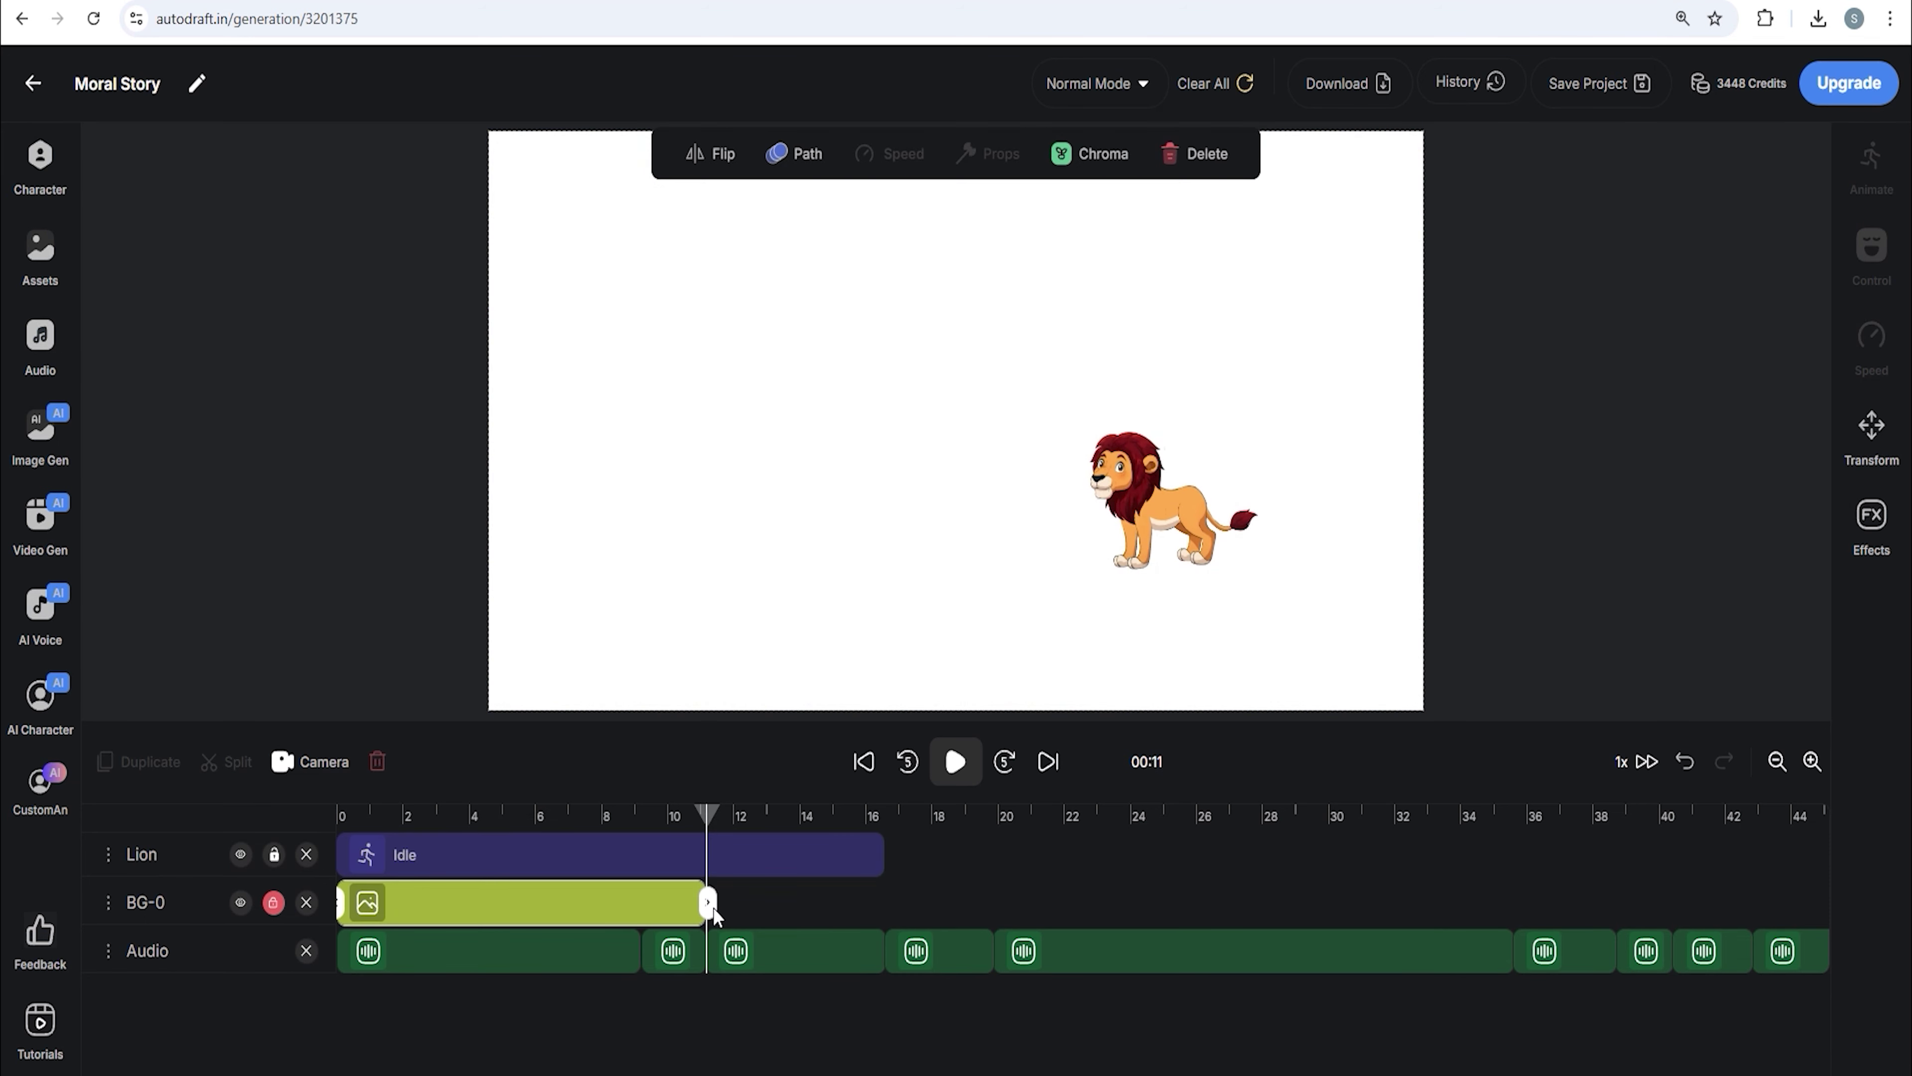
drag(706, 821, 701, 821)
click(782, 856)
drag(884, 854, 707, 863)
drag(702, 827, 654, 830)
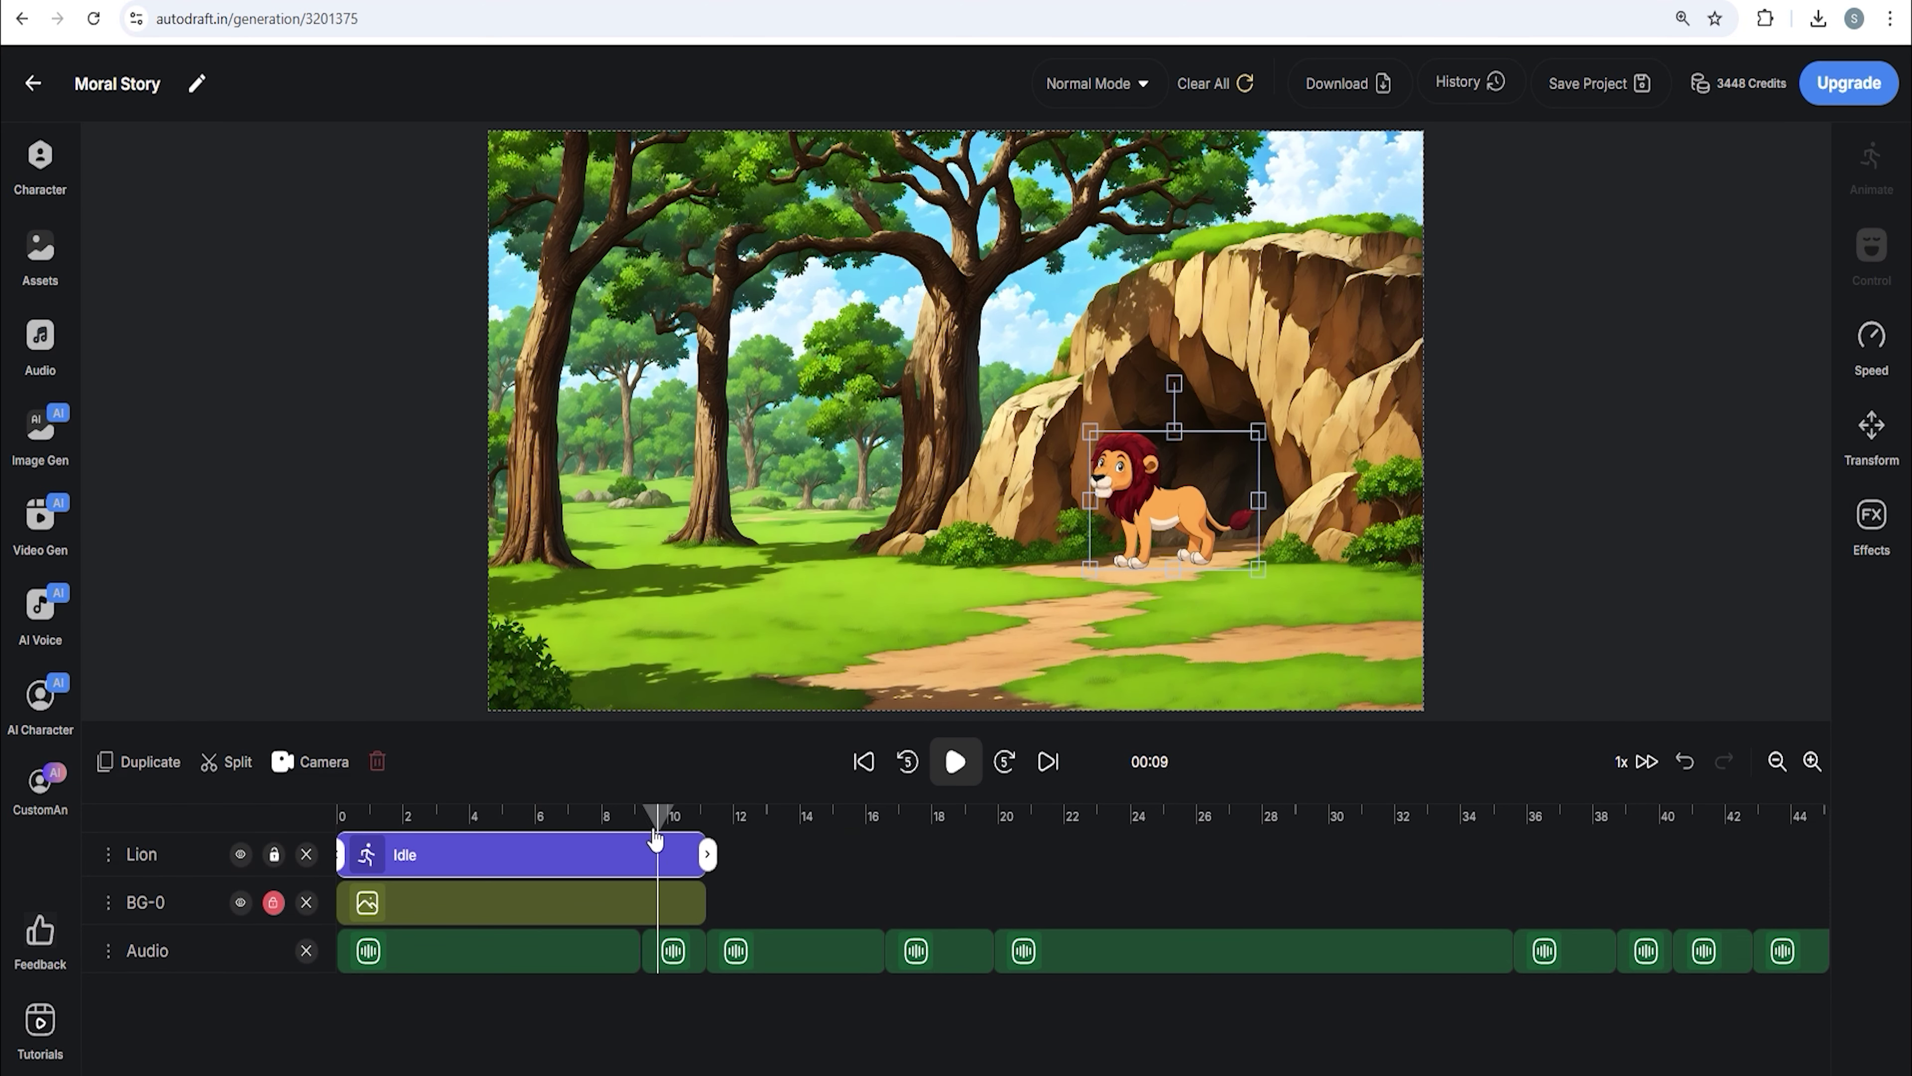
- Add the Fox character with the Idle animation at the start of the timeline
click(728, 679)
click(70, 171)
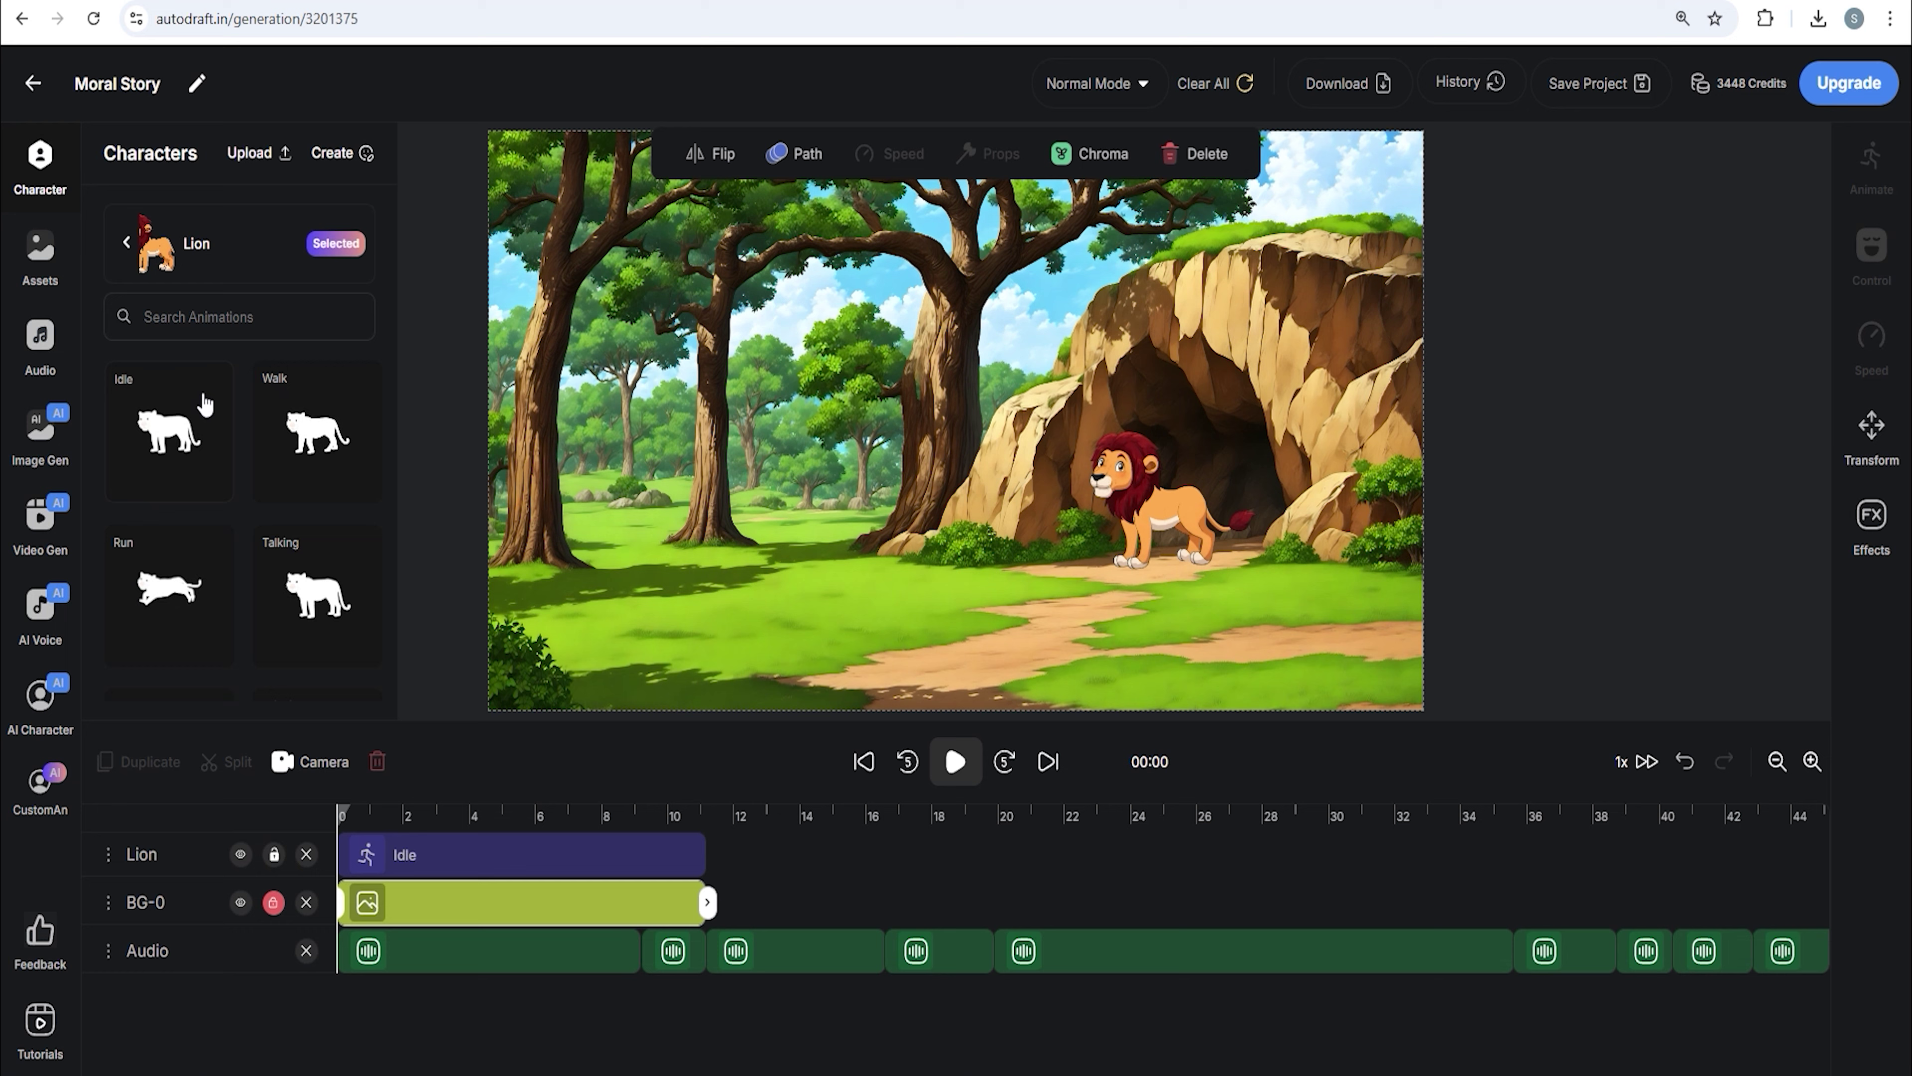
click(128, 244)
scroll(240, 401, down, 10)
scroll(236, 408, down, 10)
scroll(238, 419, down, 8)
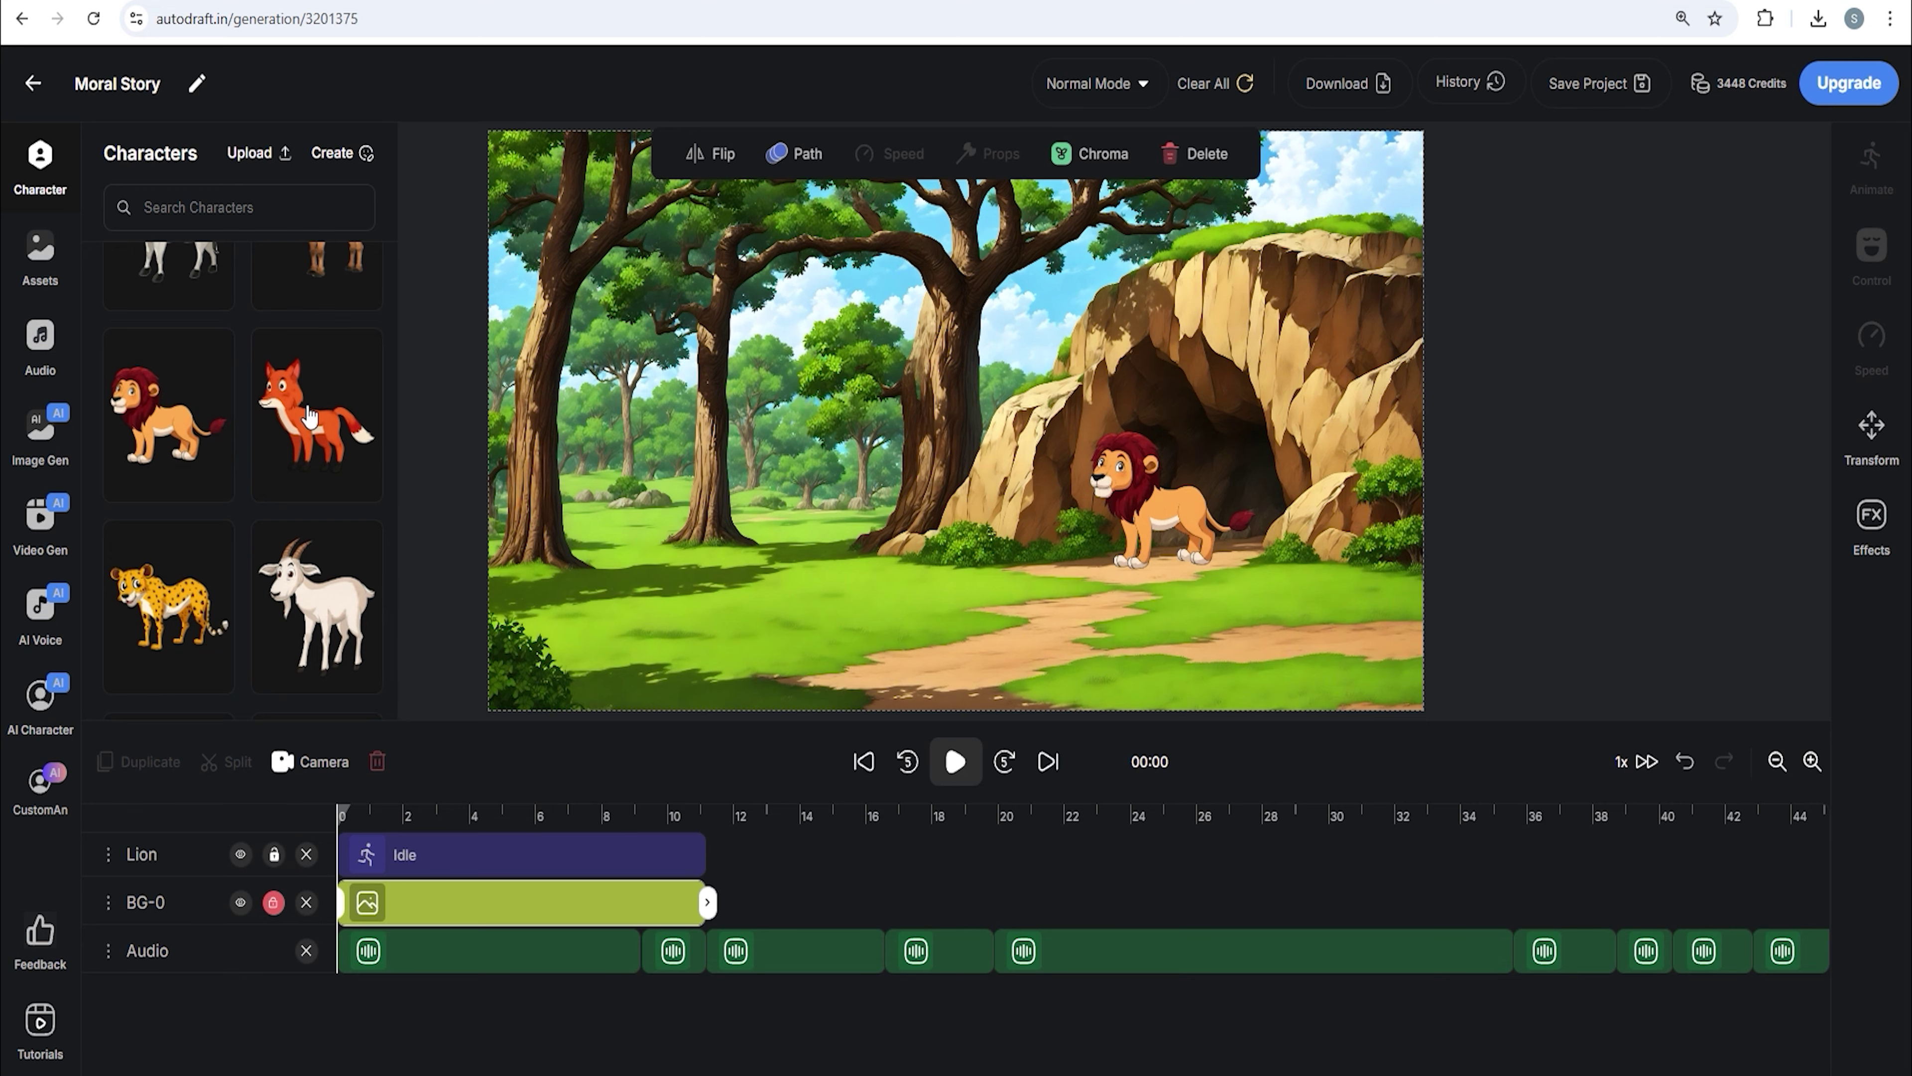
click(309, 412)
click(188, 451)
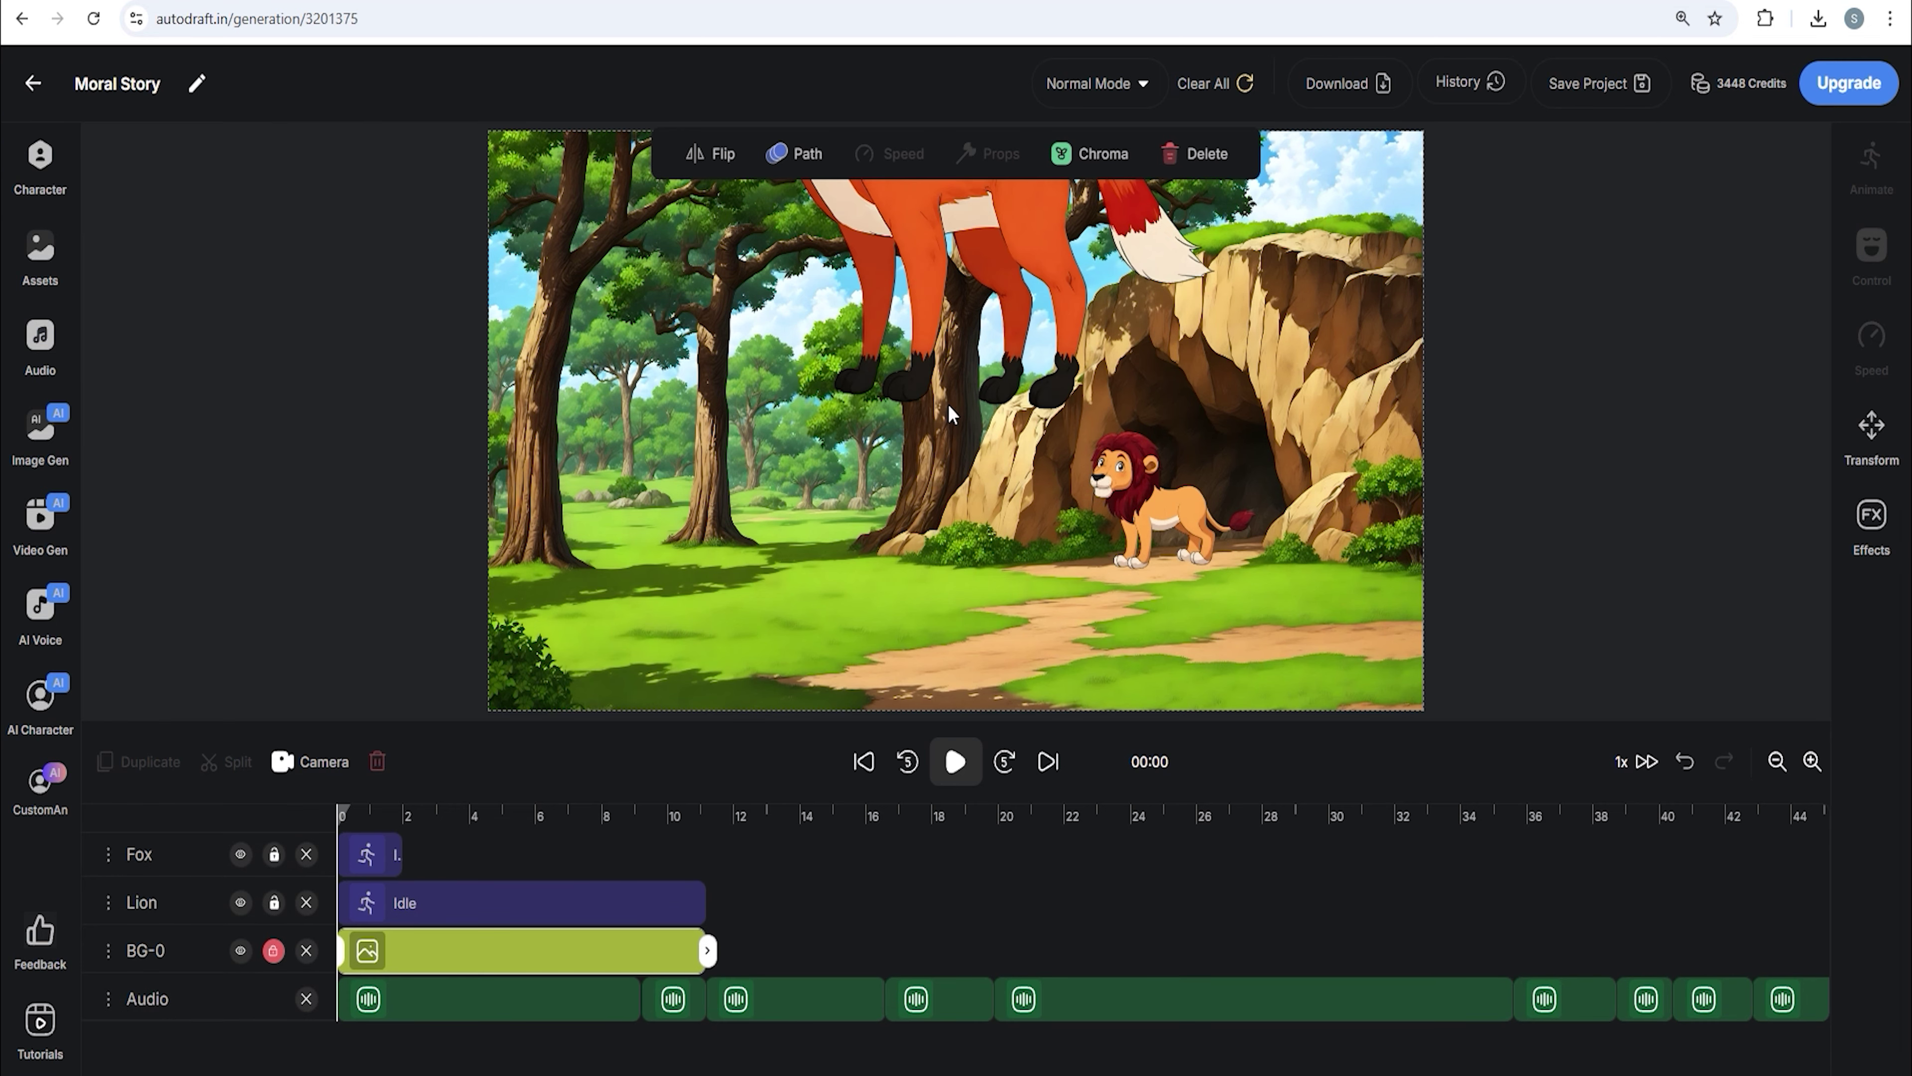
- Shrink and flip the fox, and extend its Idle clip to end with the lion's at about 11 seconds
drag(1238, 591, 1008, 540)
click(725, 159)
drag(405, 854, 711, 832)
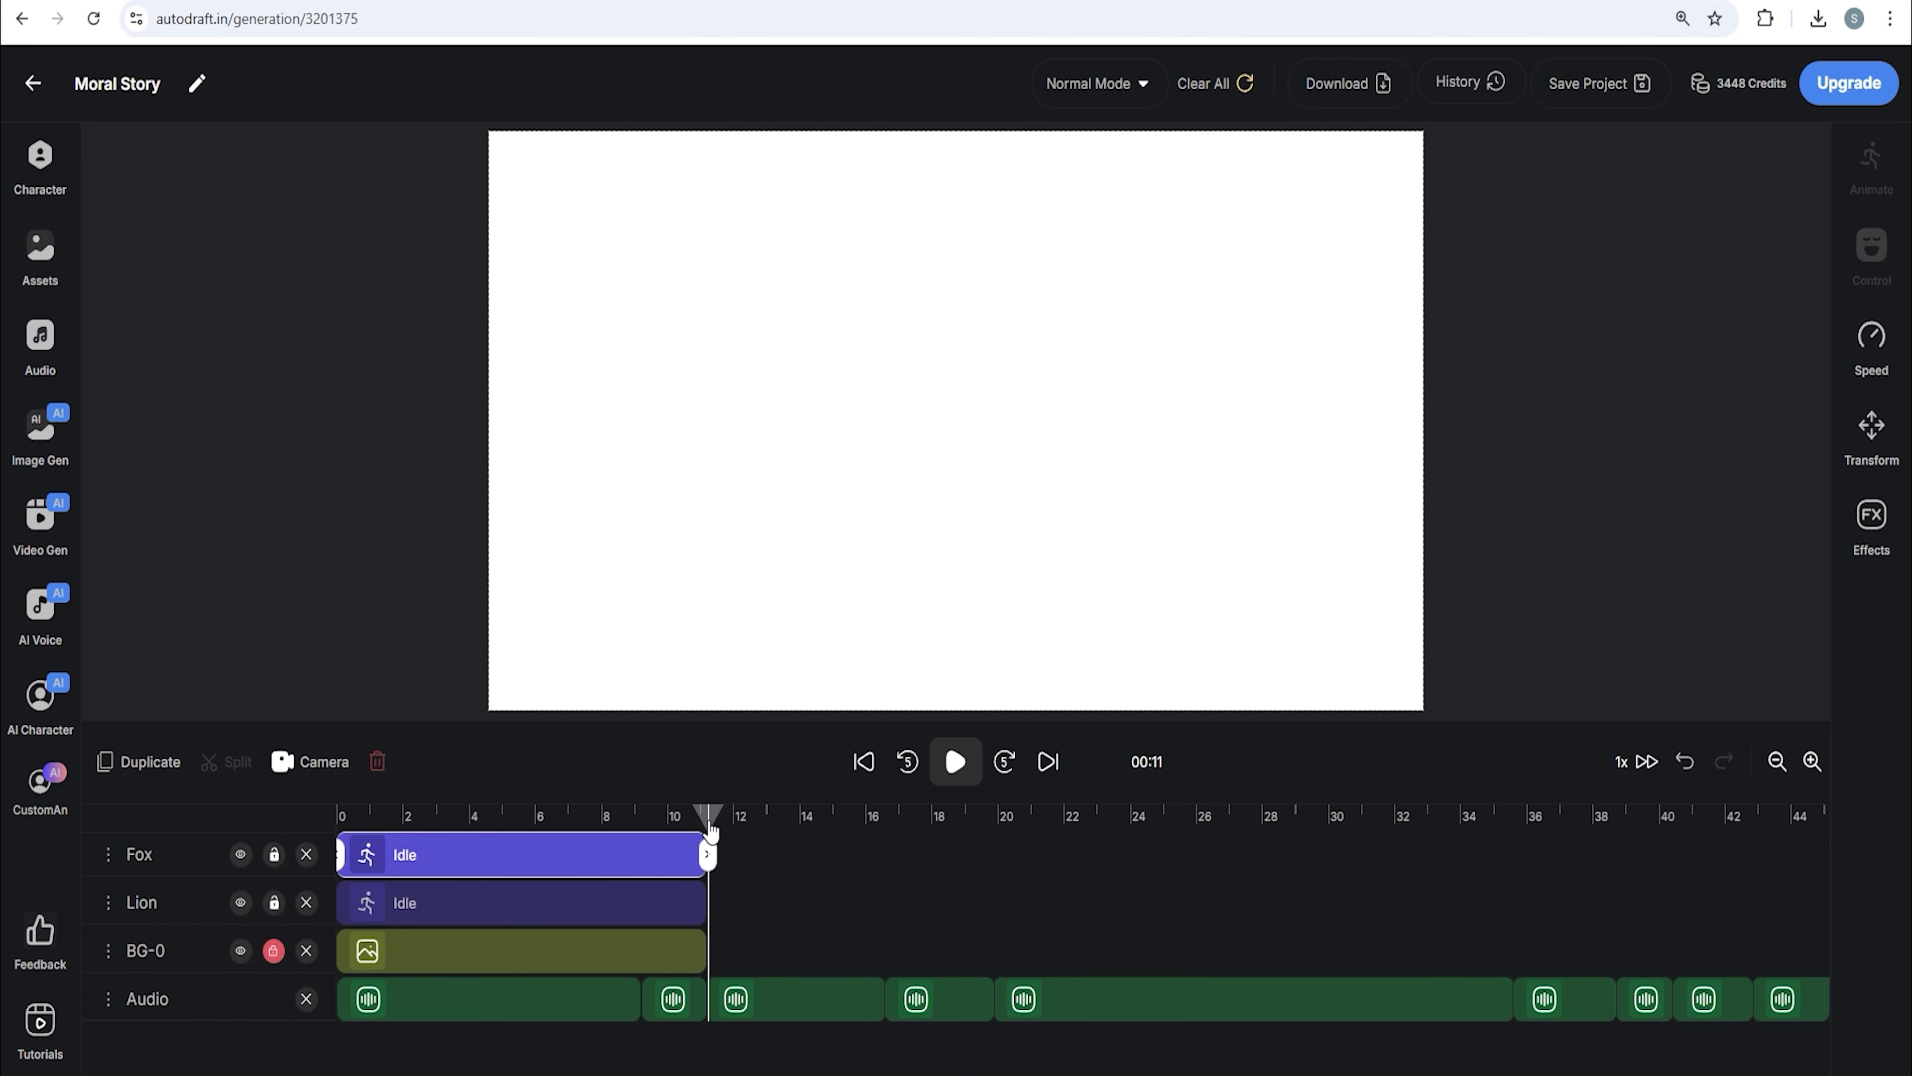
- Add the generated open-meadow background at about 11 seconds, move its track below the lion's, and fit the image to the frame
click(1811, 762)
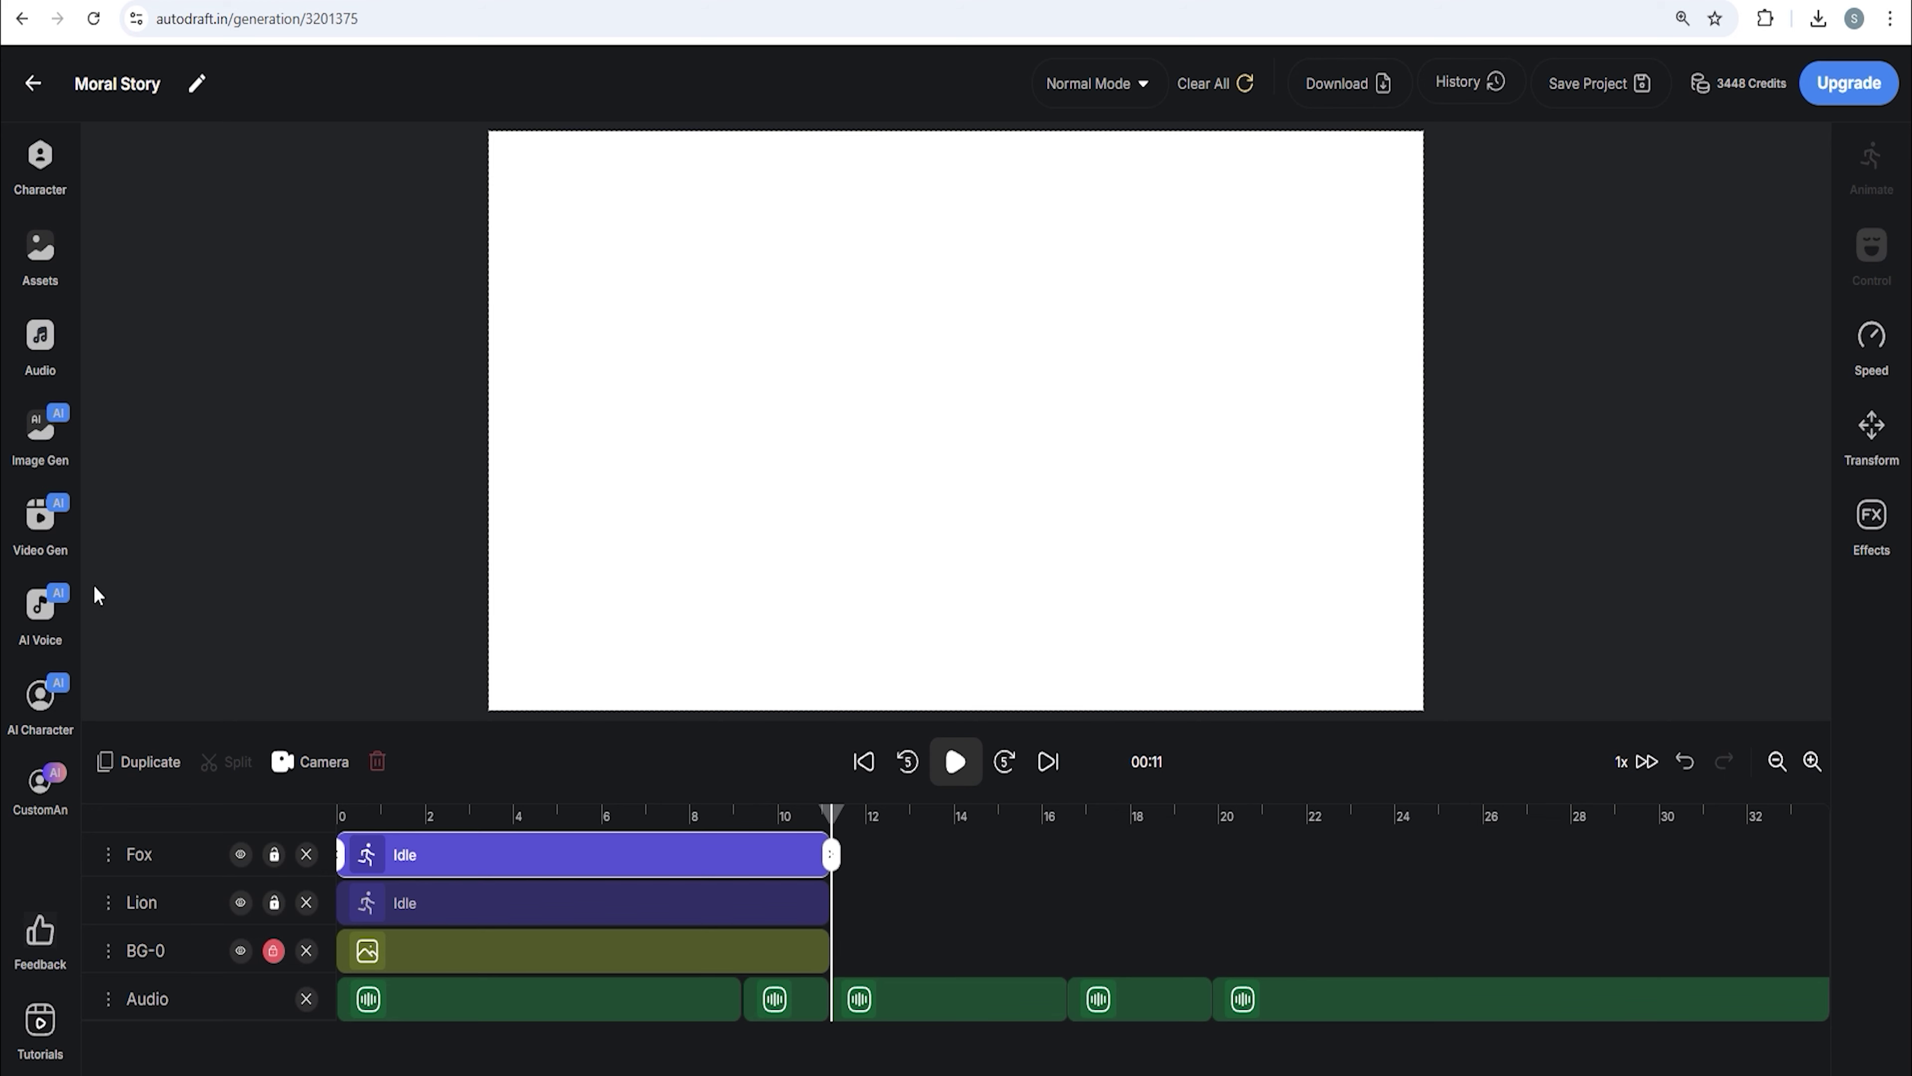
click(32, 467)
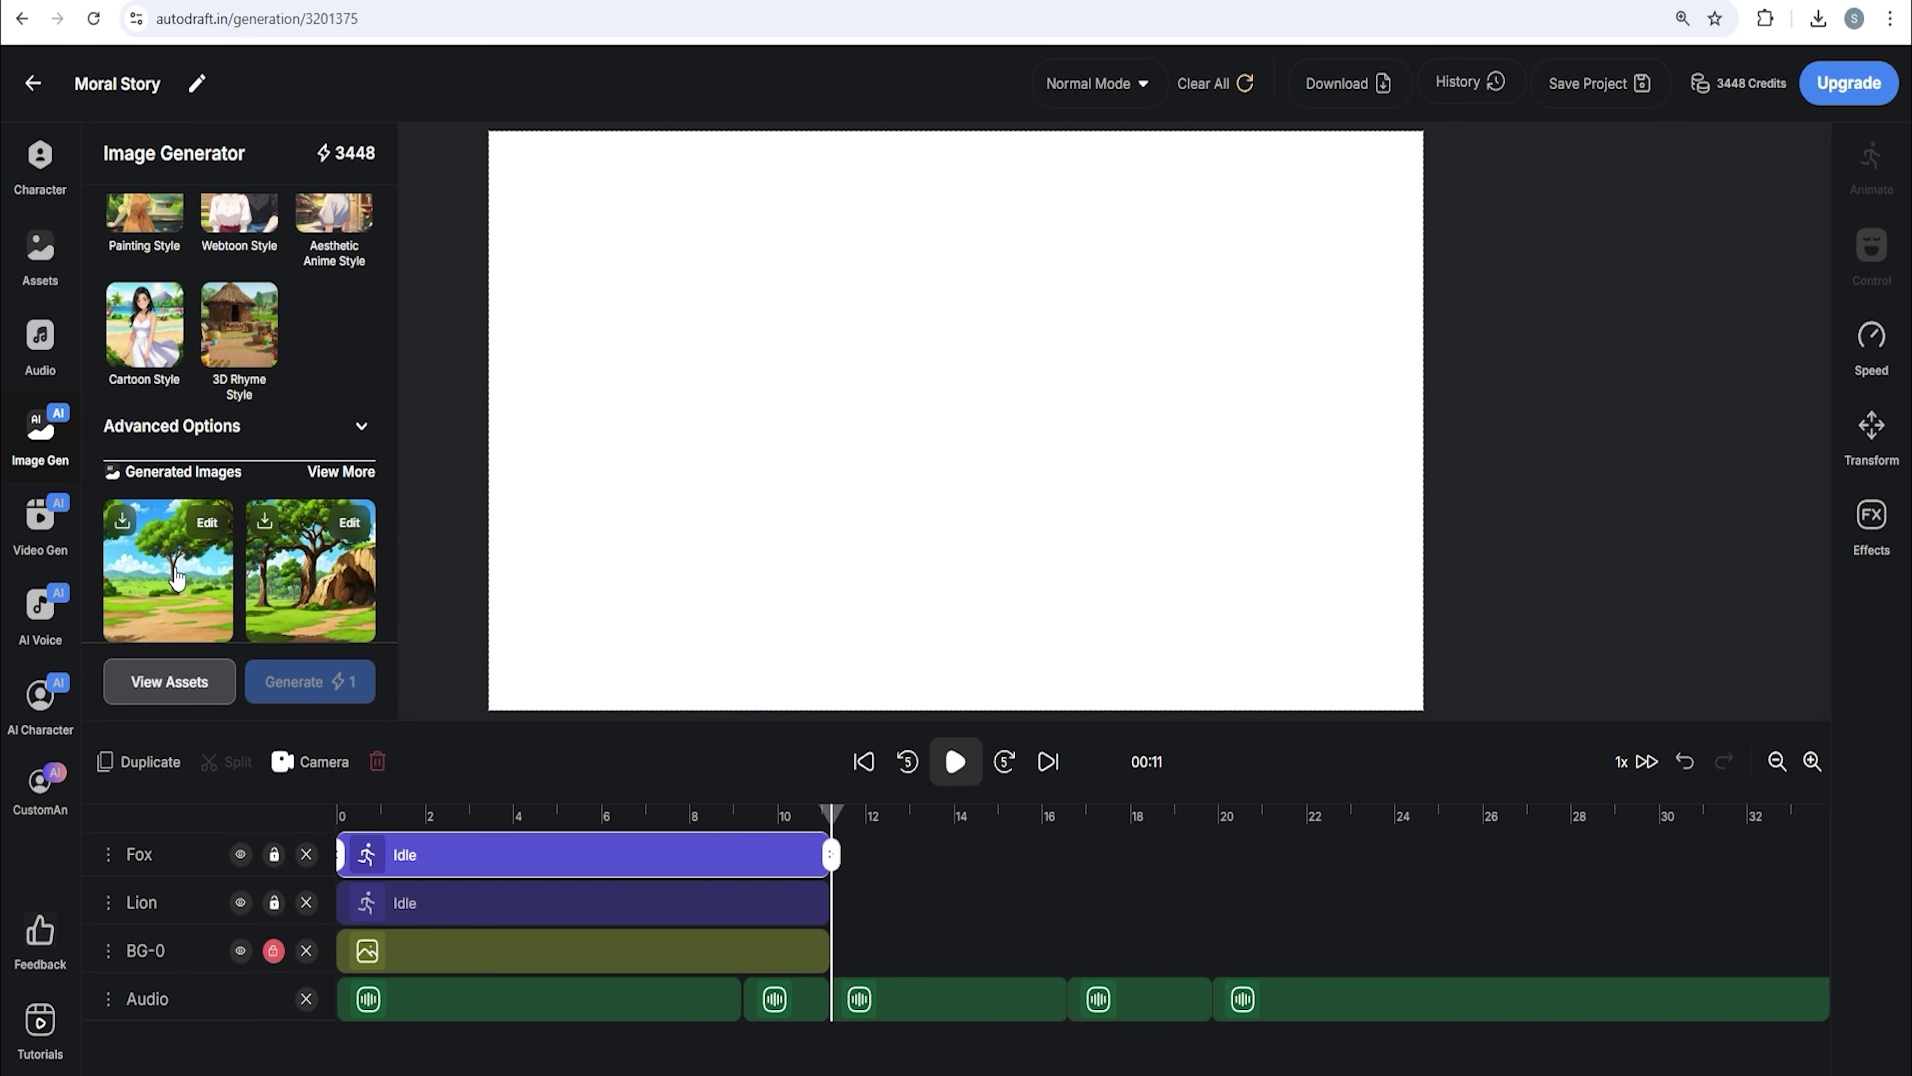
click(209, 595)
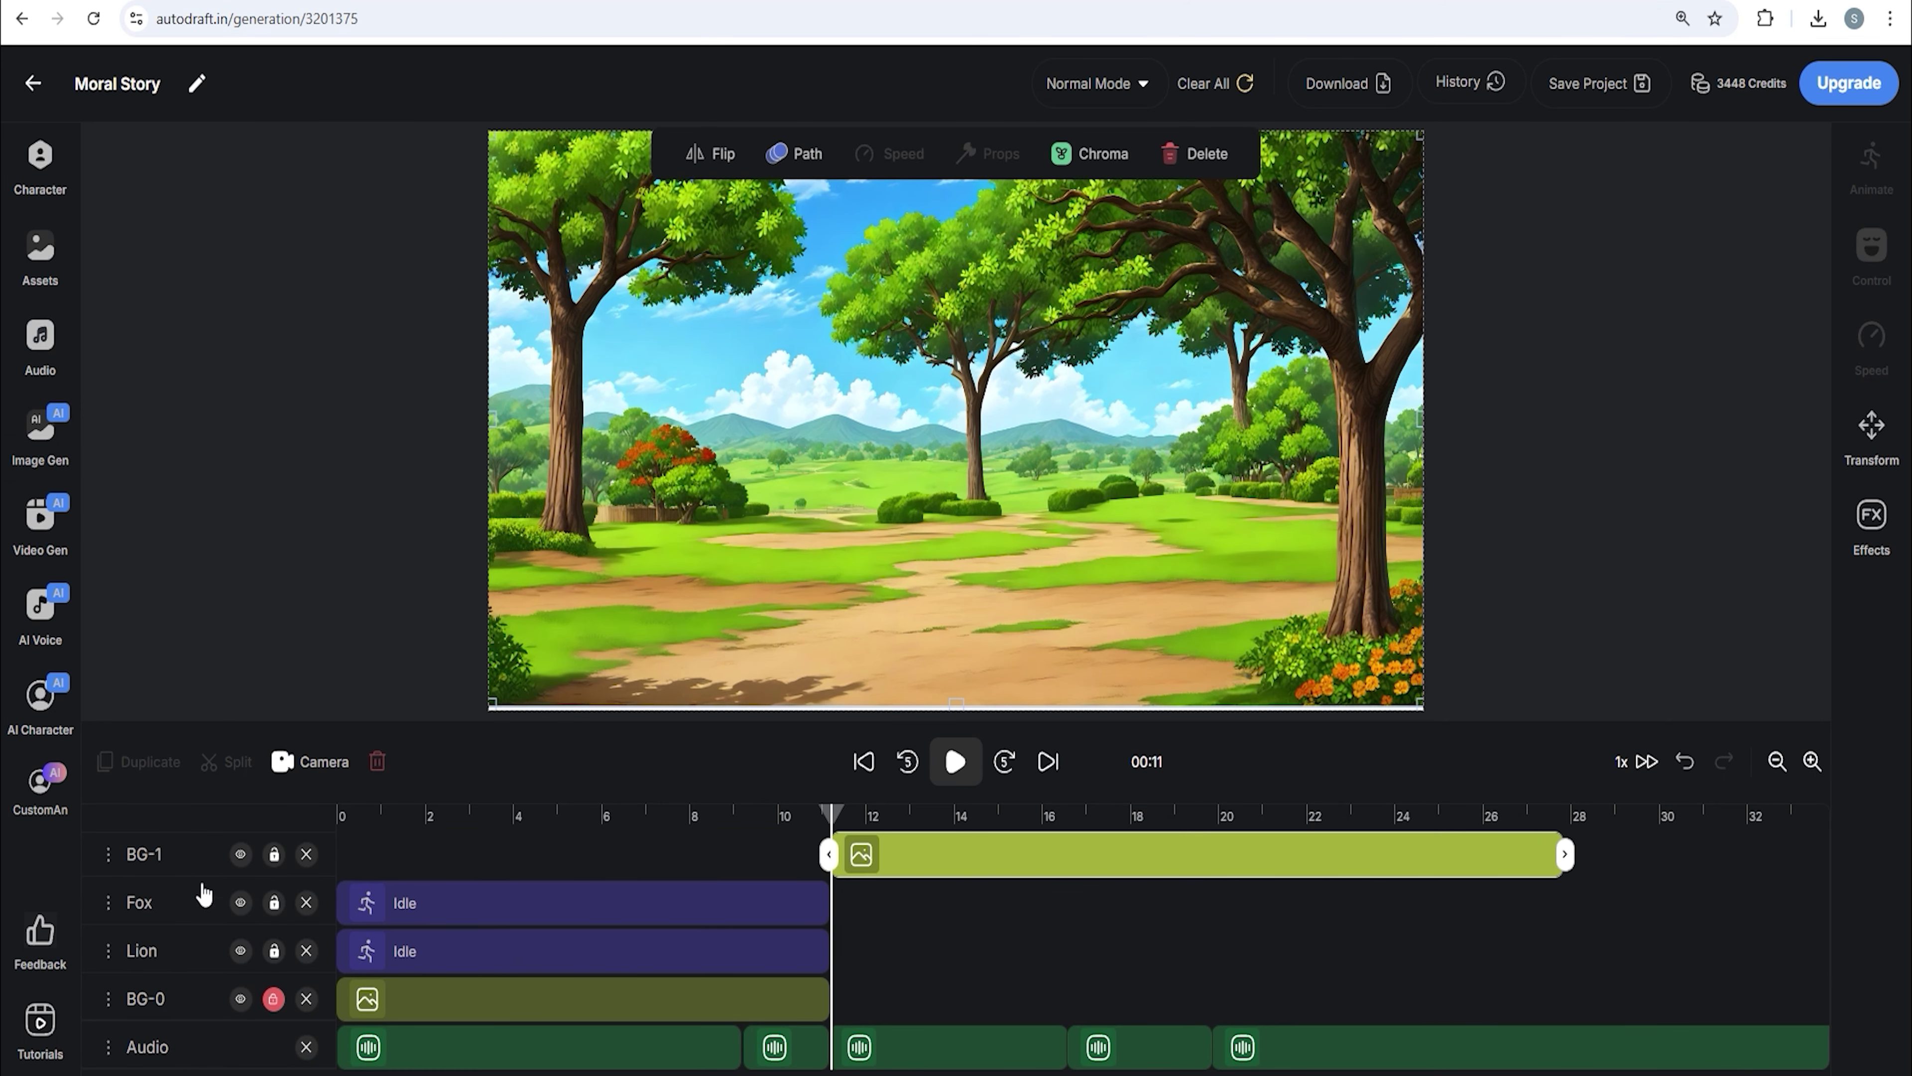
drag(178, 874, 188, 942)
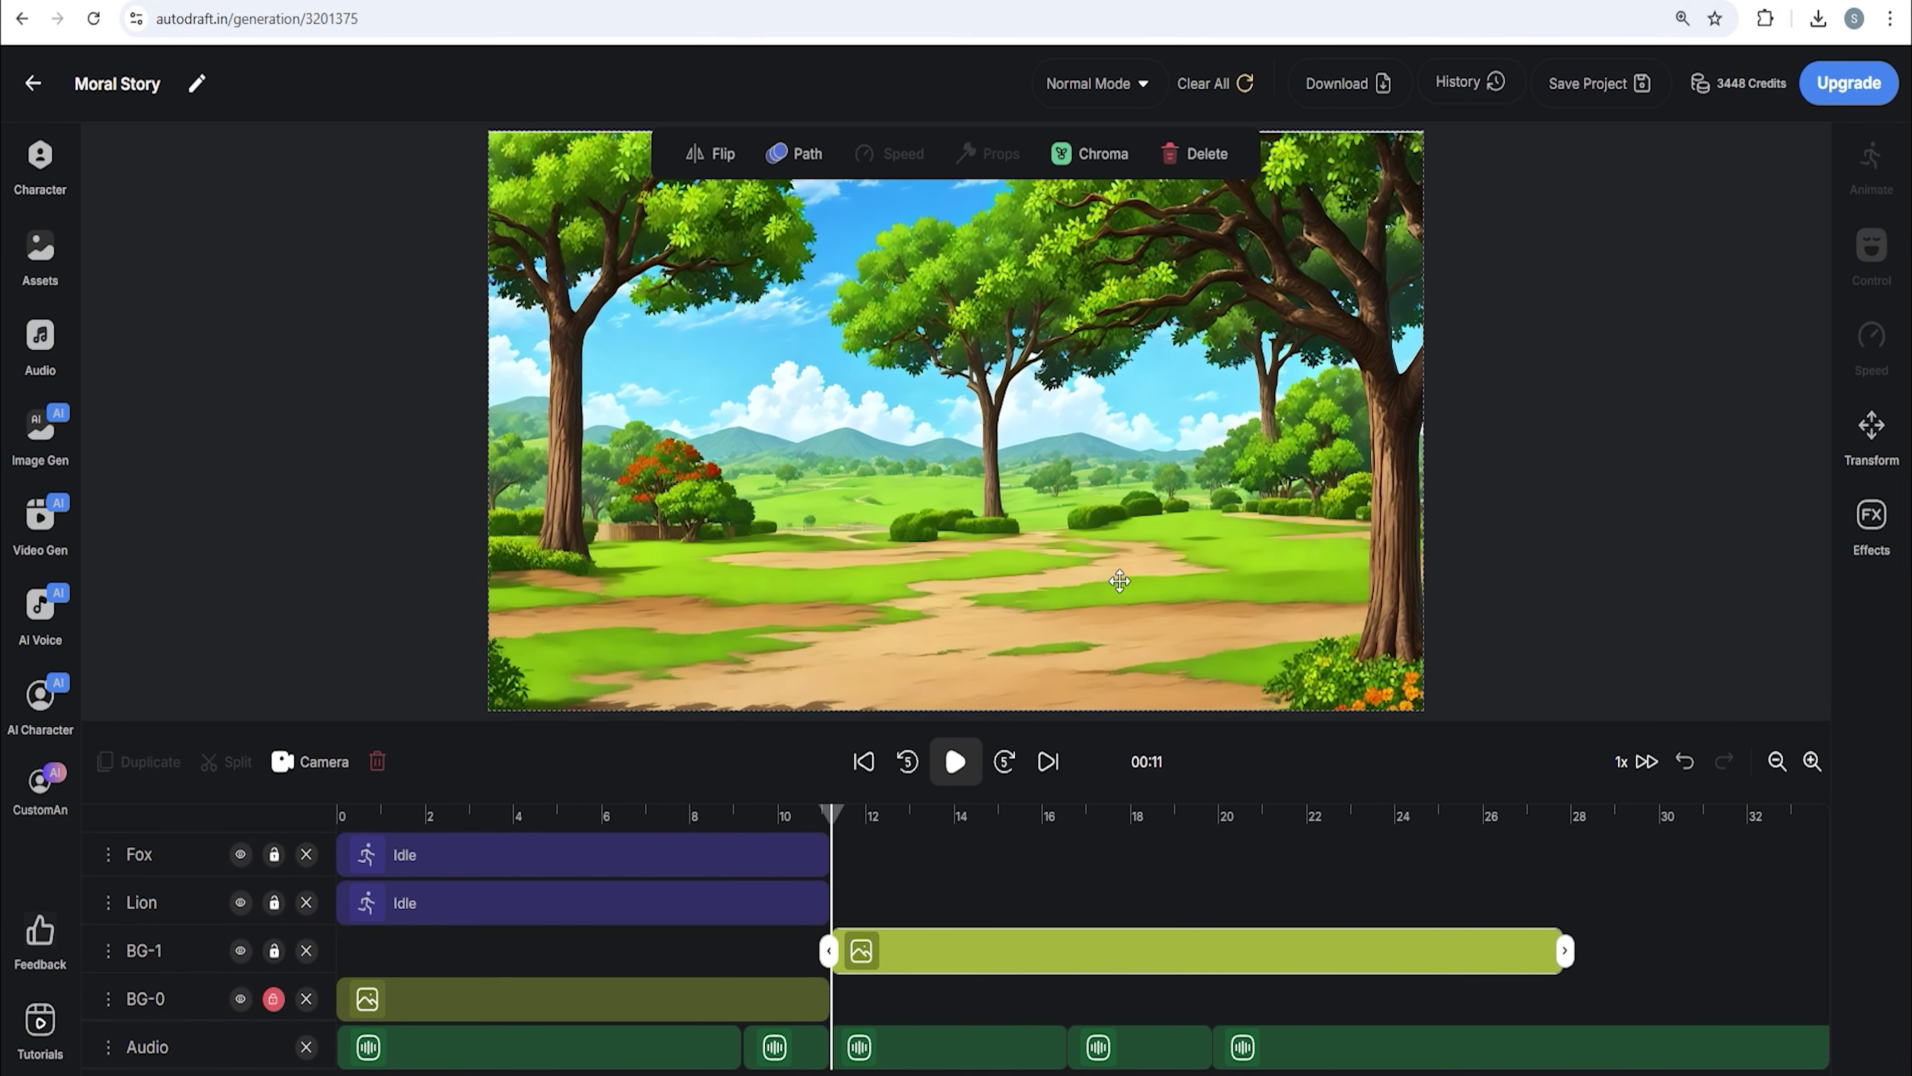
drag(1151, 585, 1136, 591)
- Trim the meadow background clip to end at about 19 seconds, in line with the end of the audio clip
drag(1405, 816, 1212, 823)
drag(1564, 950, 1211, 956)
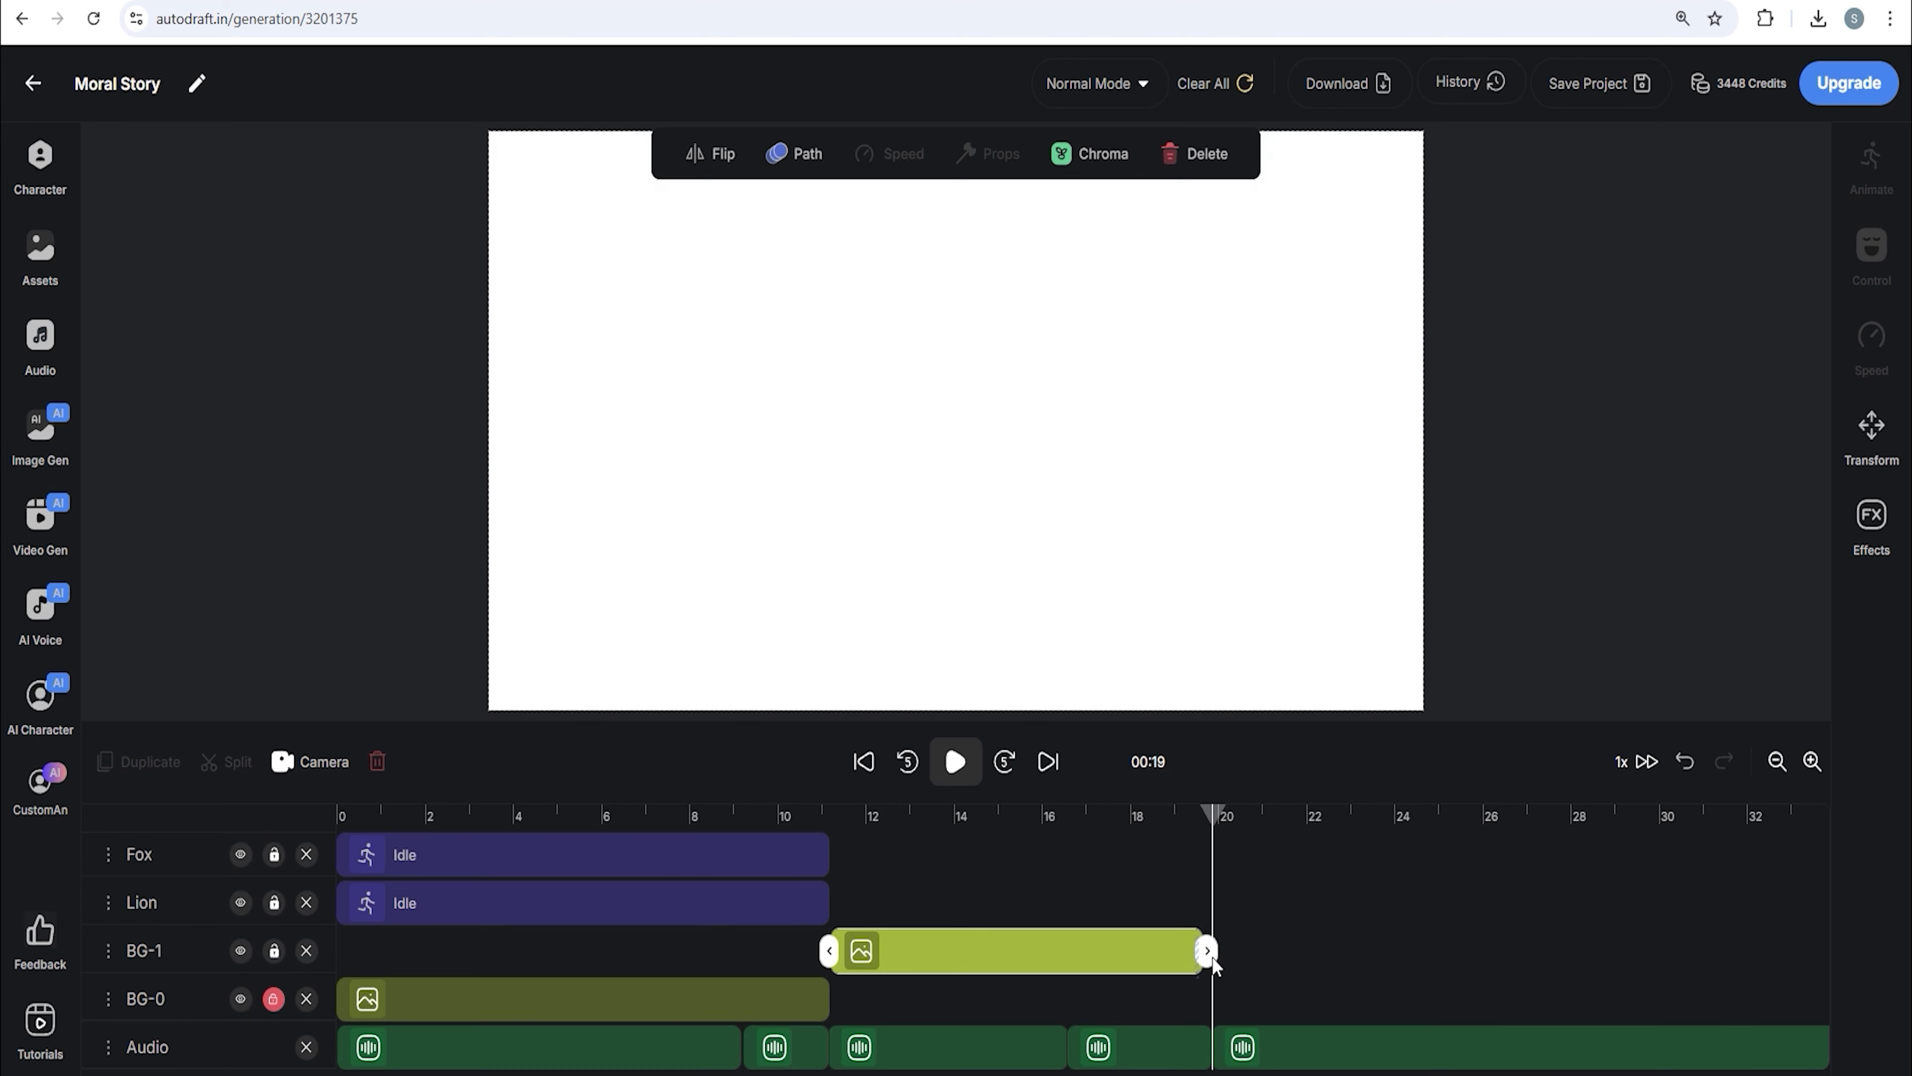
click(782, 987)
click(850, 951)
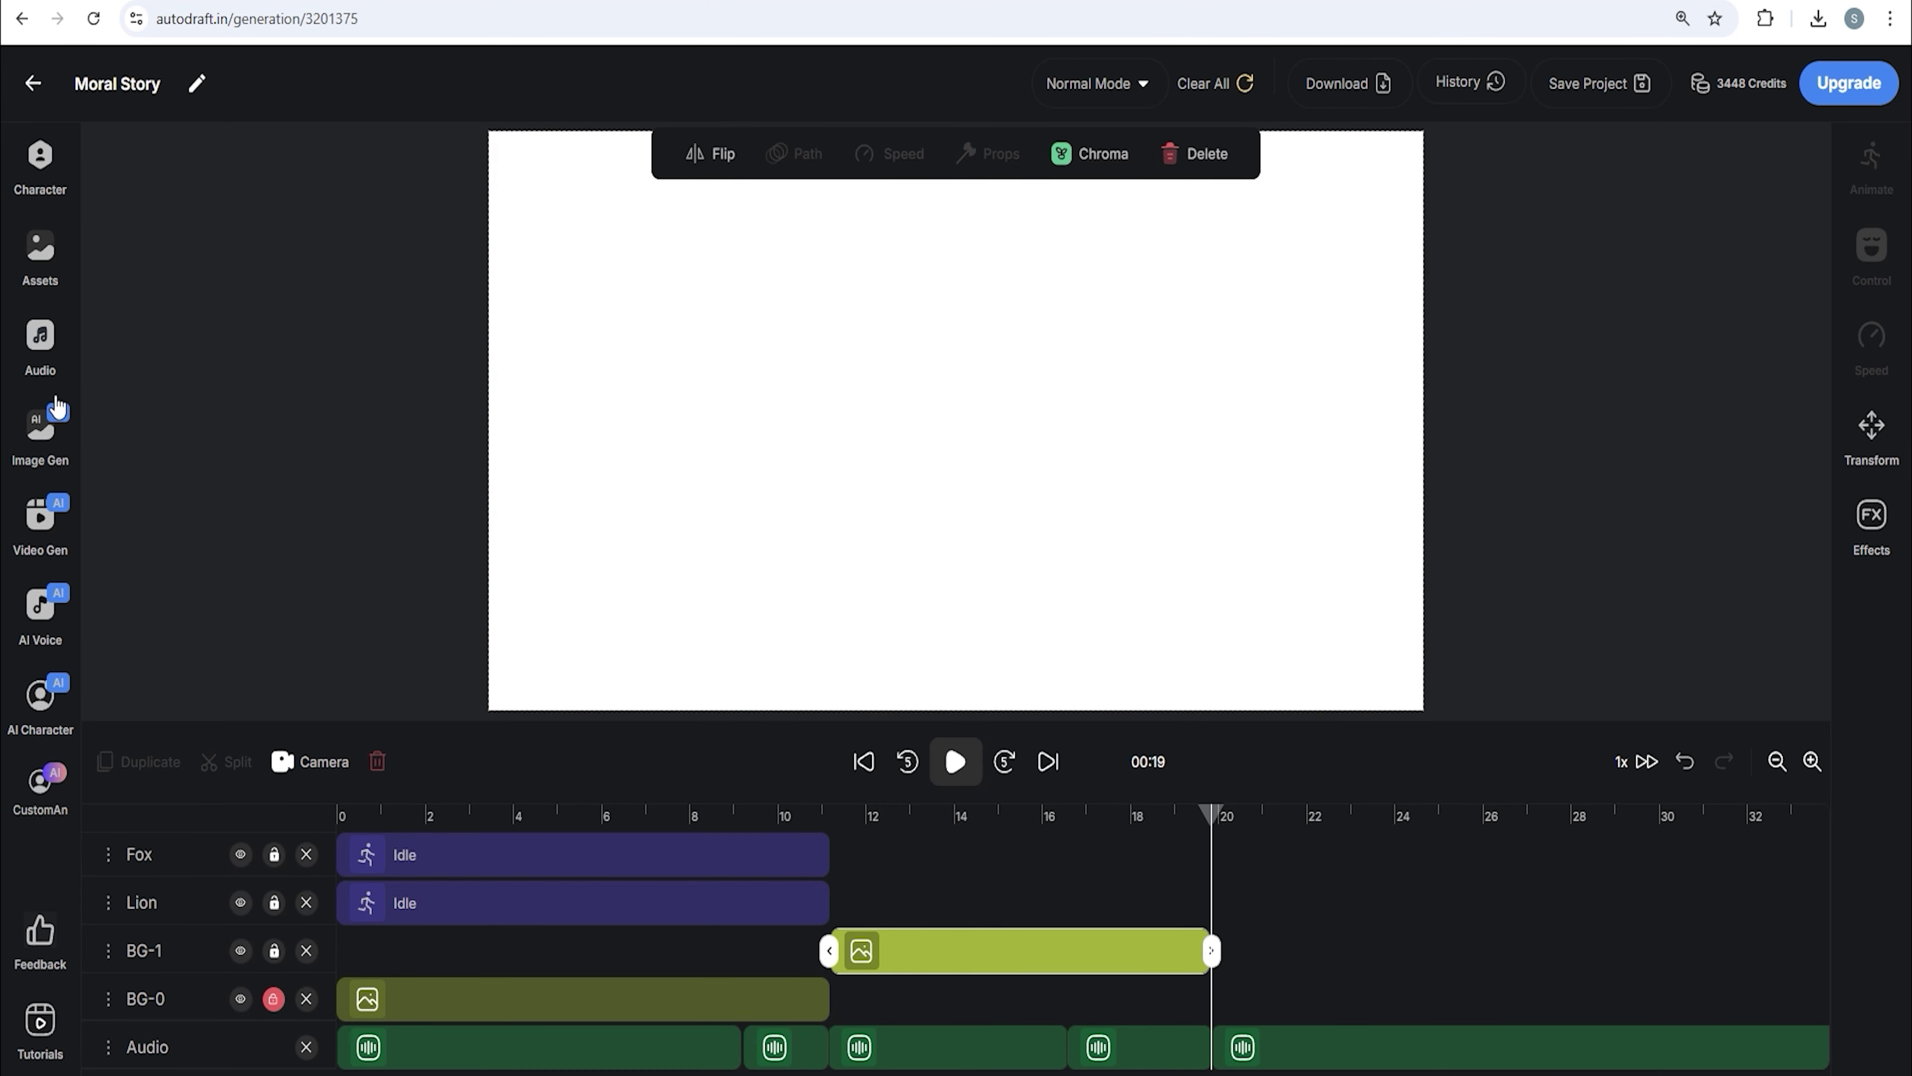
- Add the generated cave background again at about 19 seconds and scale and position it to fill the frame
click(57, 406)
scroll(388, 527, down, 10)
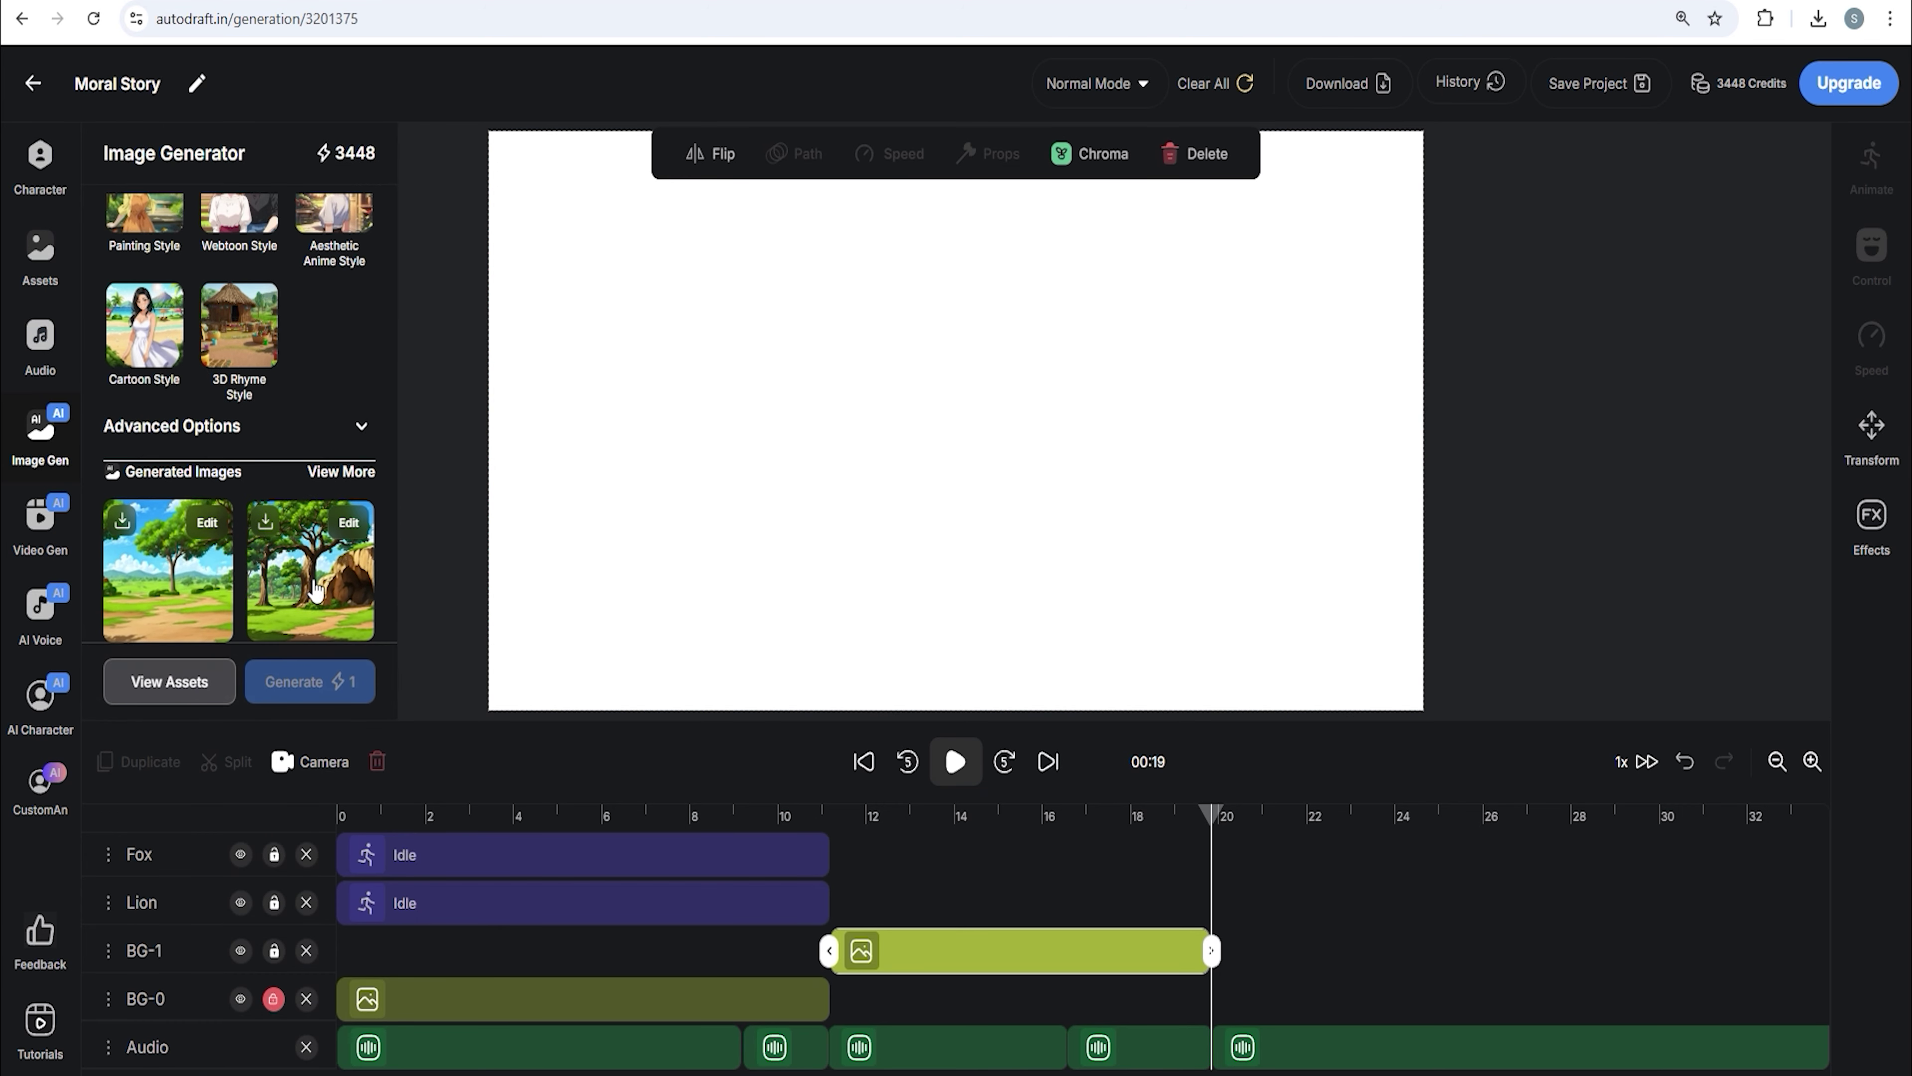
click(314, 591)
drag(1359, 730, 1522, 759)
drag(1125, 577, 1158, 533)
drag(199, 959, 201, 965)
- Move the new cave background clip onto the BG-0 track and extend it to about 46 seconds
drag(1301, 953, 1461, 999)
click(971, 775)
click(1777, 761)
click(1777, 762)
drag(1095, 1001, 1280, 1006)
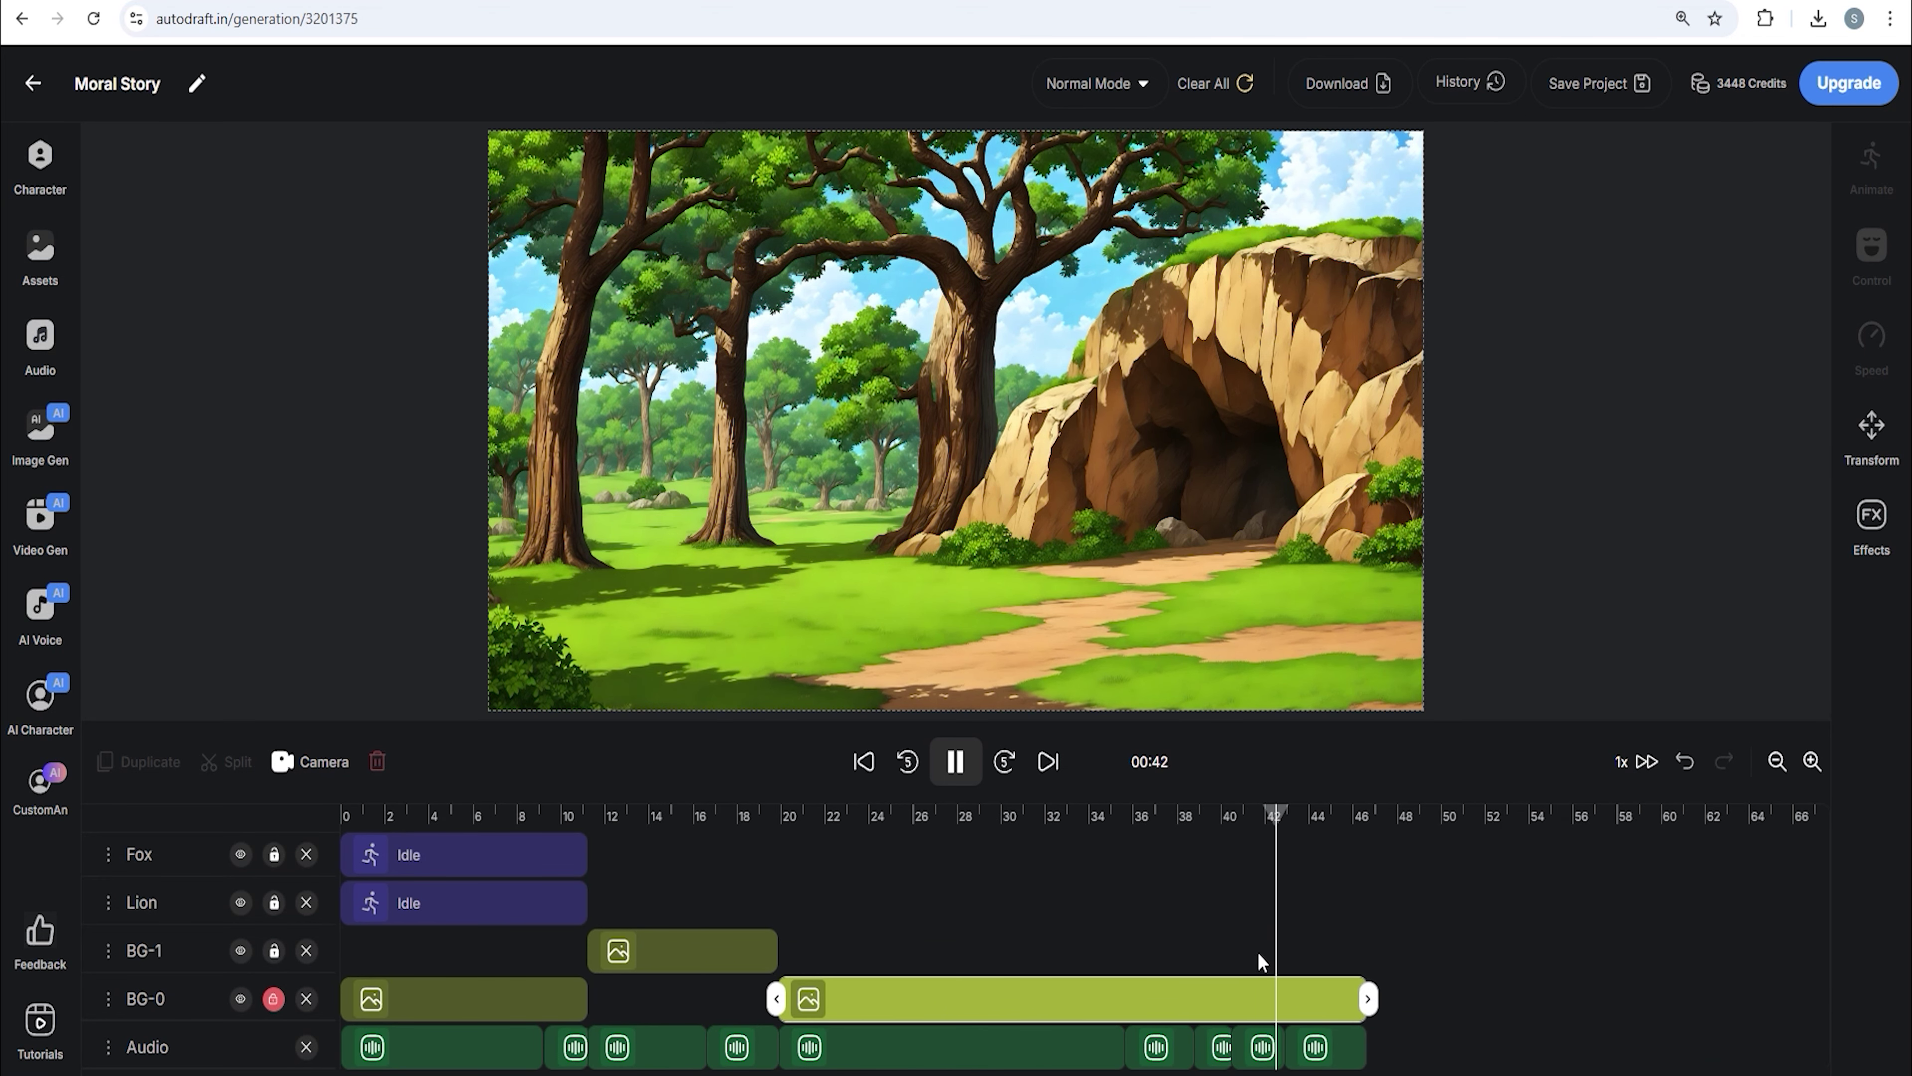
- Shift the last audio clip slightly later so it starts at about 43 seconds
click(1342, 1053)
drag(1342, 1053, 1353, 1053)
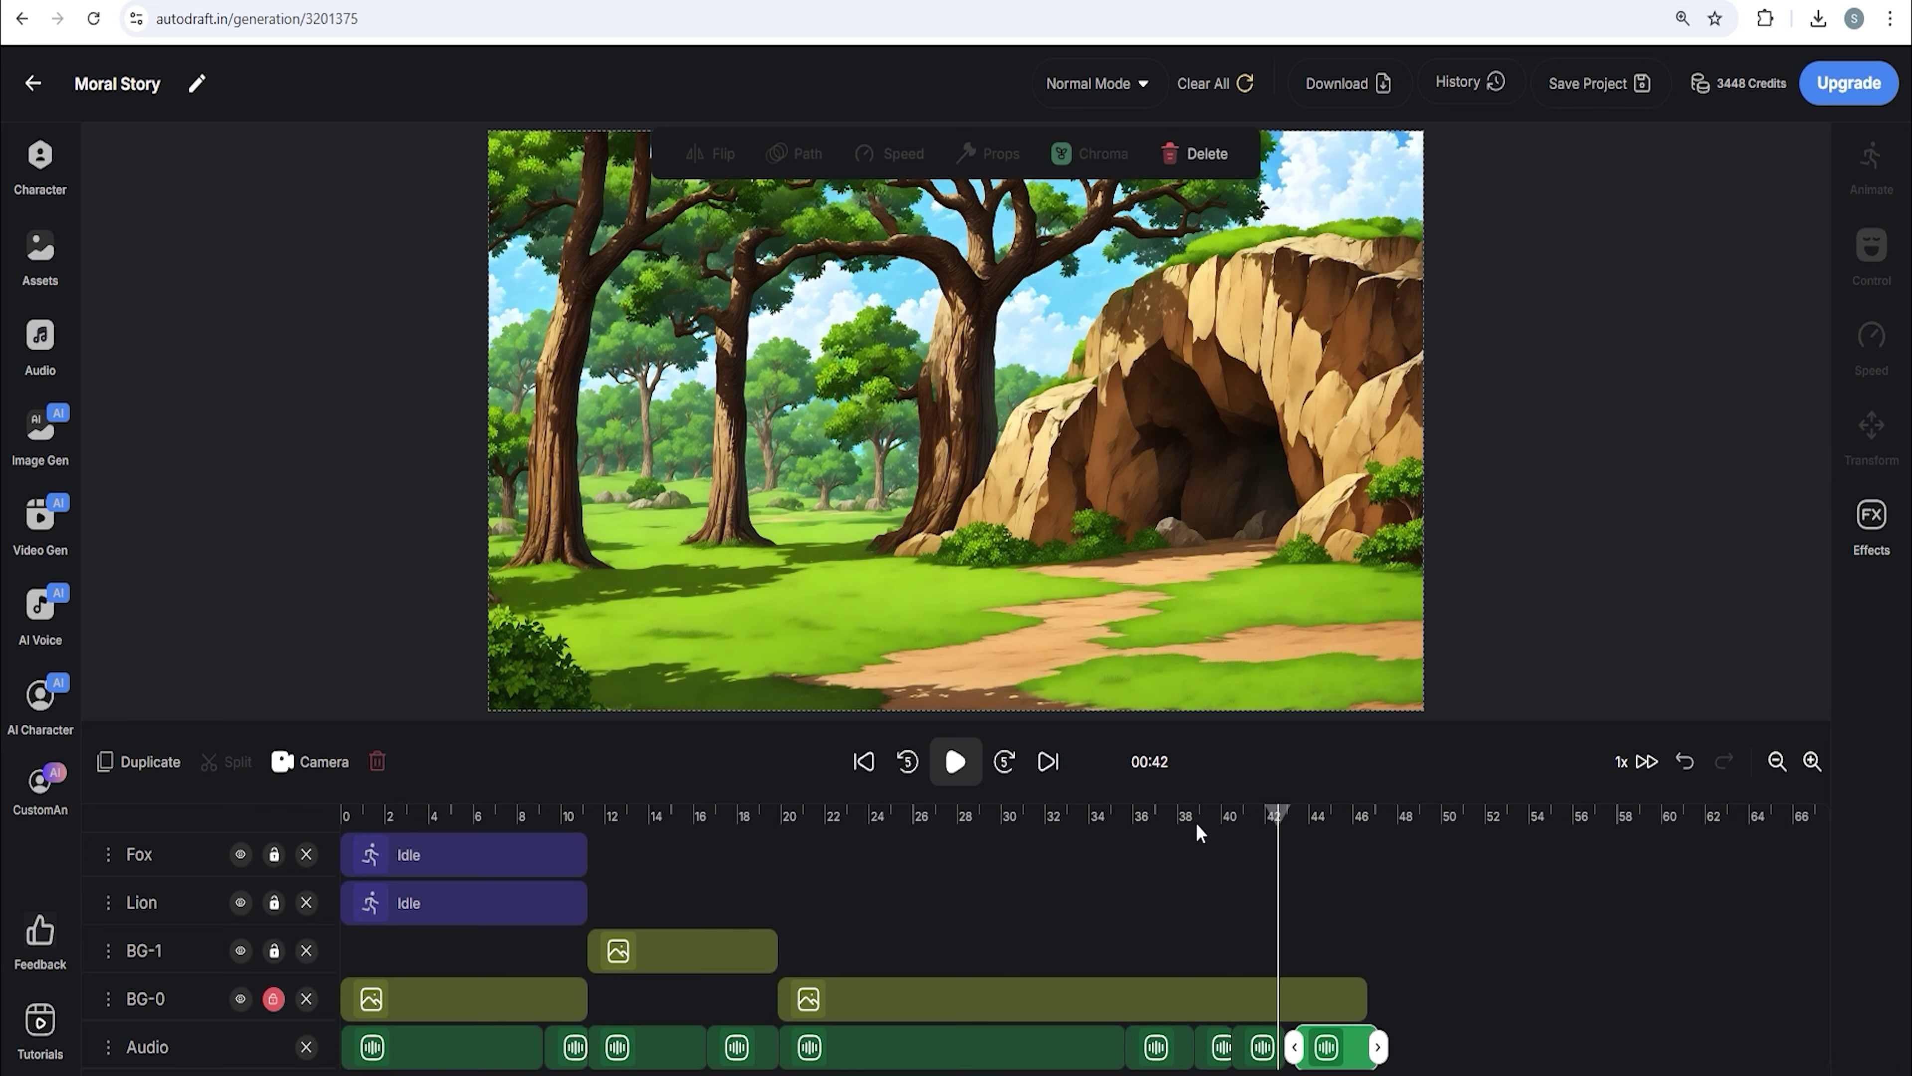
click(955, 762)
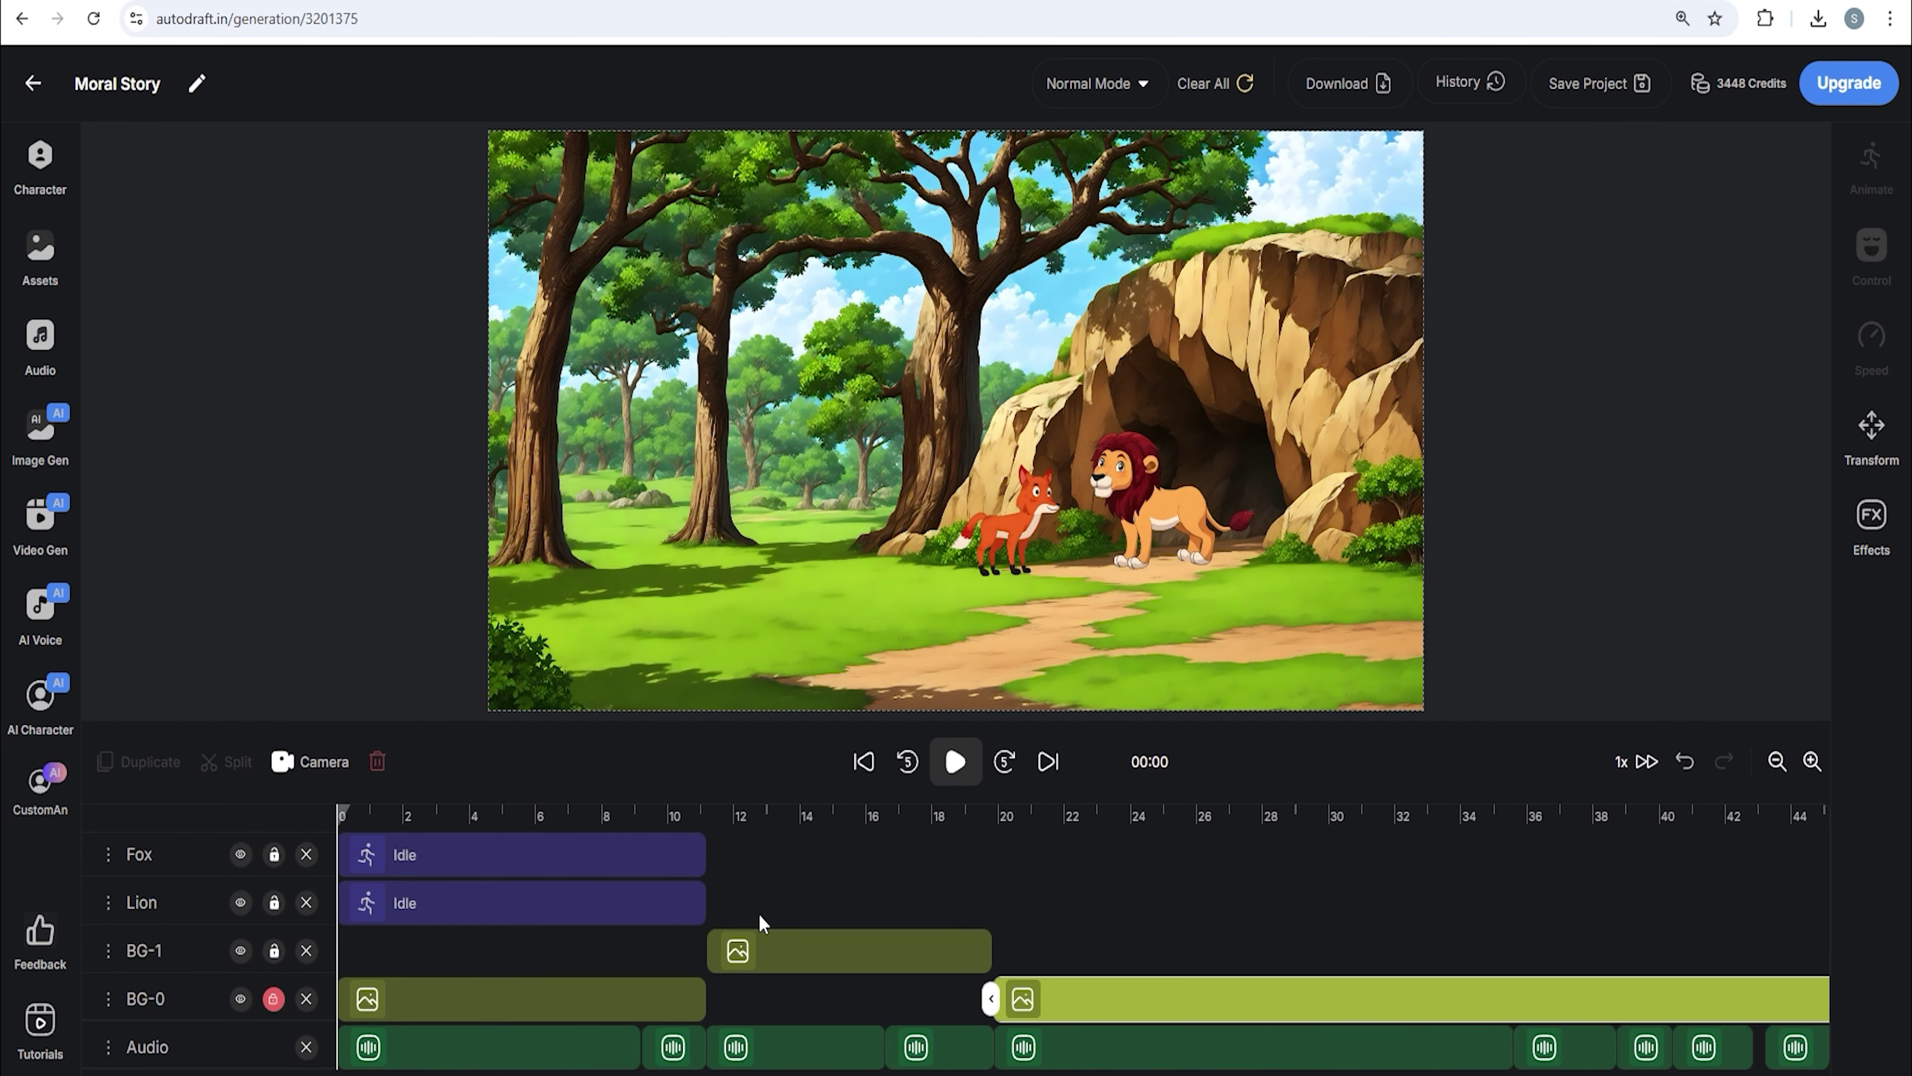
- Add a camera move at the start of the timeline and frame its view A on the trees away from the cave
click(320, 763)
drag(655, 234, 709, 323)
drag(802, 382, 1205, 669)
drag(883, 490, 1203, 479)
drag(650, 233, 969, 526)
drag(659, 392, 640, 338)
drag(945, 473, 891, 436)
drag(746, 369, 746, 447)
- Enlarge the first camera move's view B to cover the whole scene and preview the move
drag(1108, 396, 762, 328)
drag(1199, 570, 1404, 698)
drag(1186, 591, 1177, 590)
drag(1393, 695, 1419, 711)
click(953, 765)
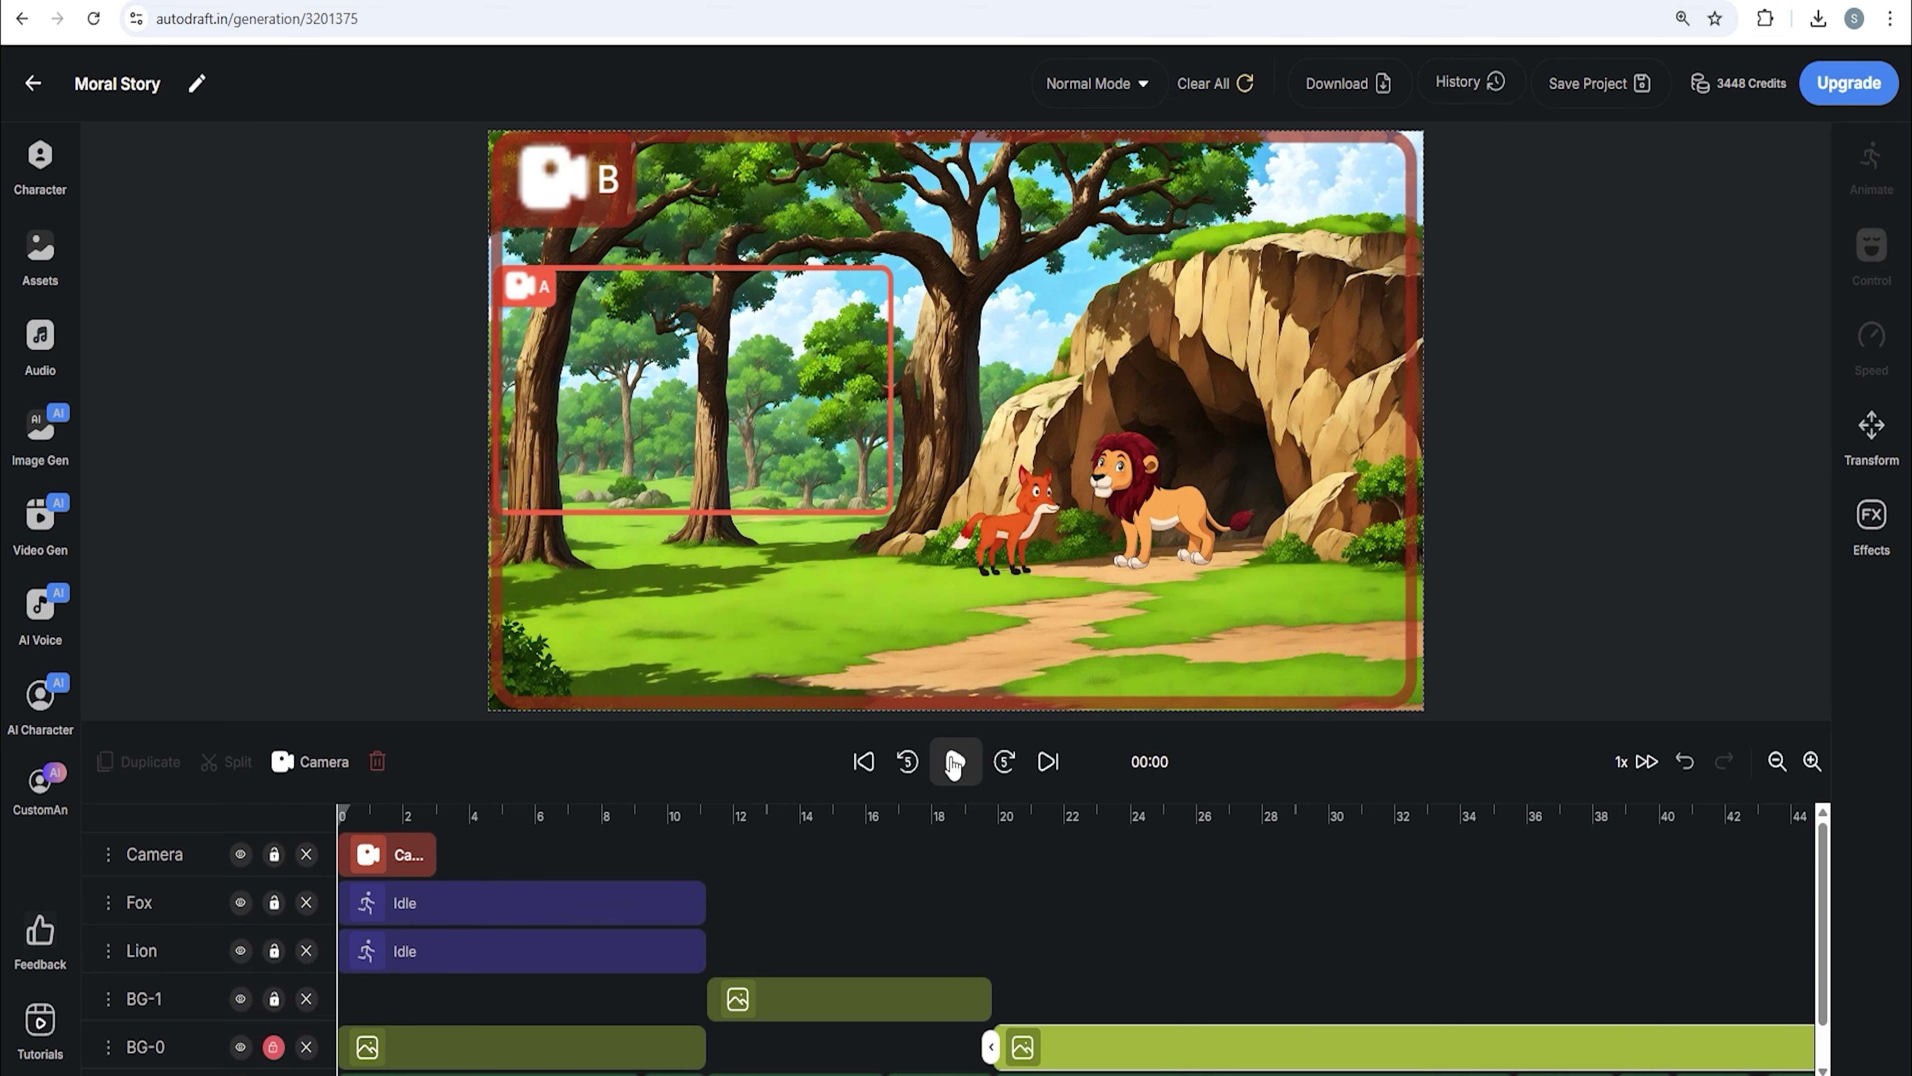
click(953, 763)
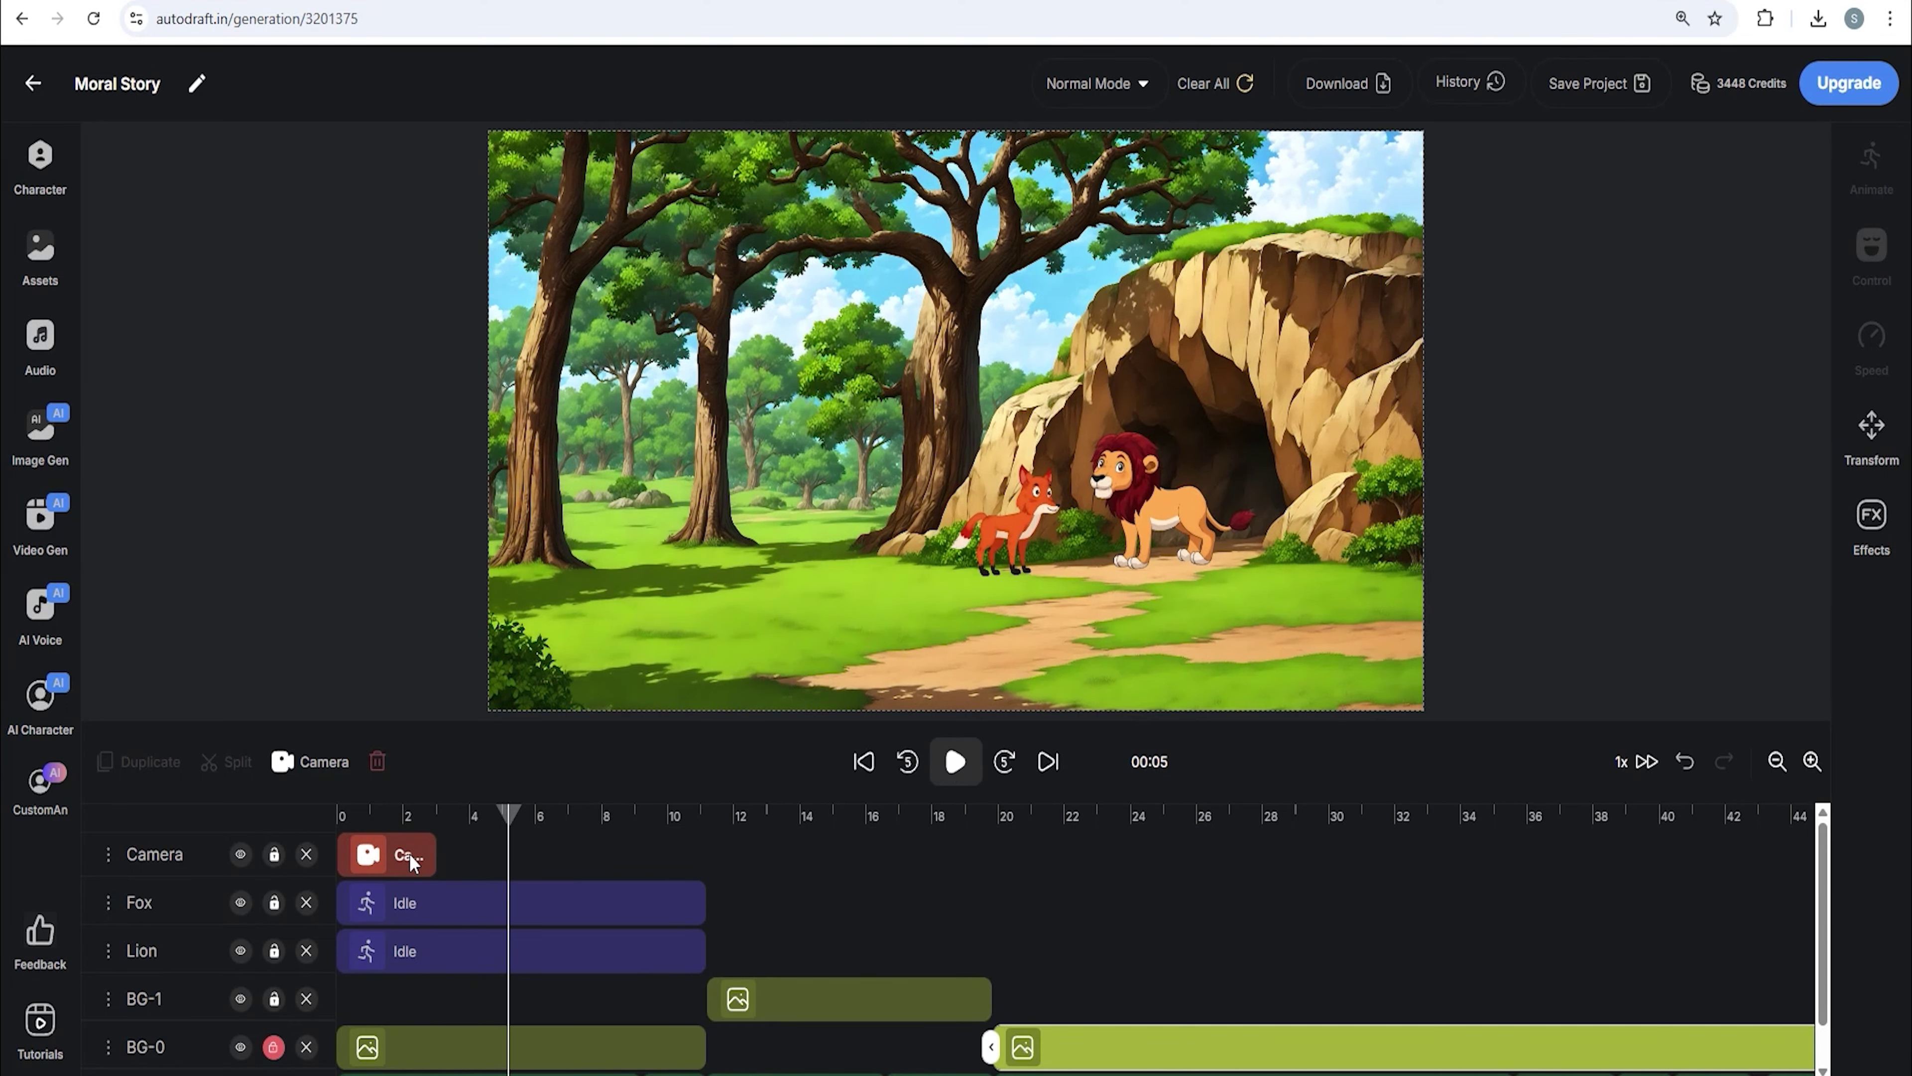
- Duplicate the camera clip and place the copy from about 5 to 10.5 seconds on the Camera track
click(433, 822)
click(435, 862)
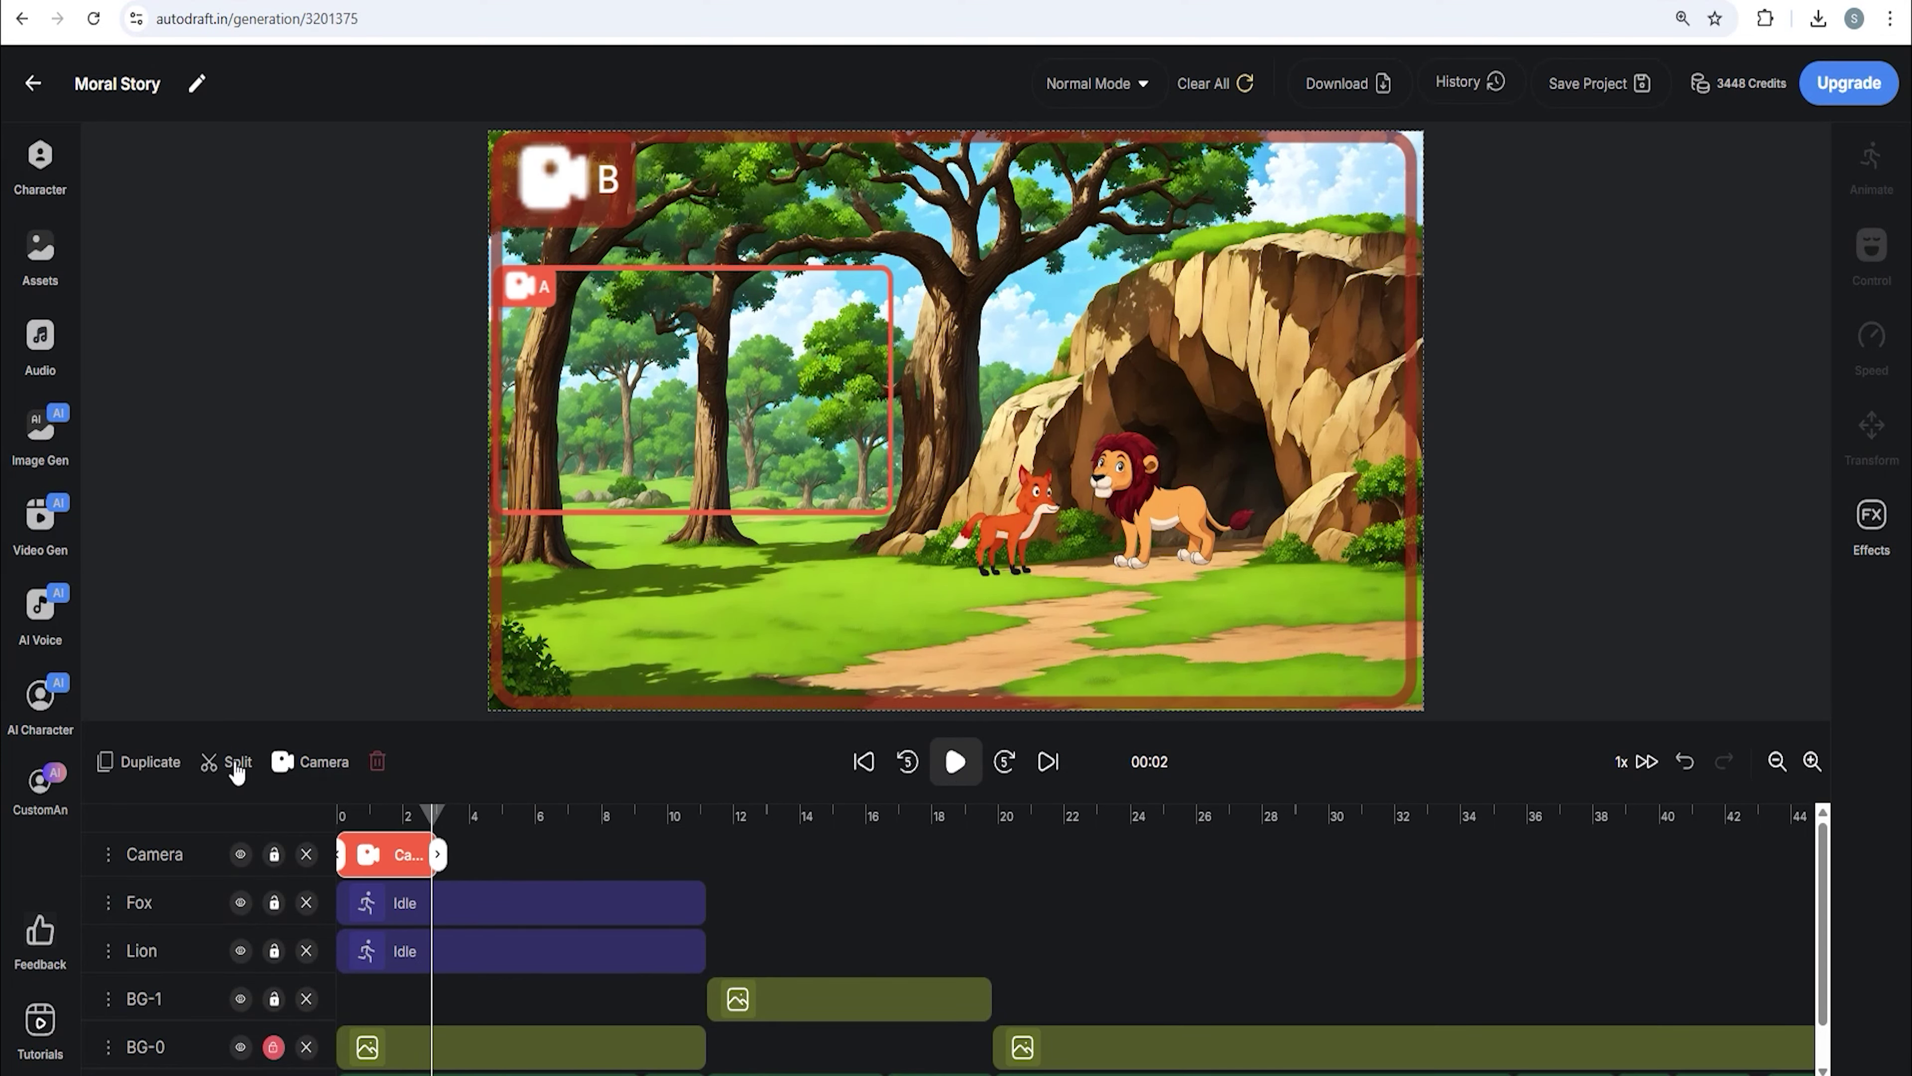
drag(436, 858, 691, 855)
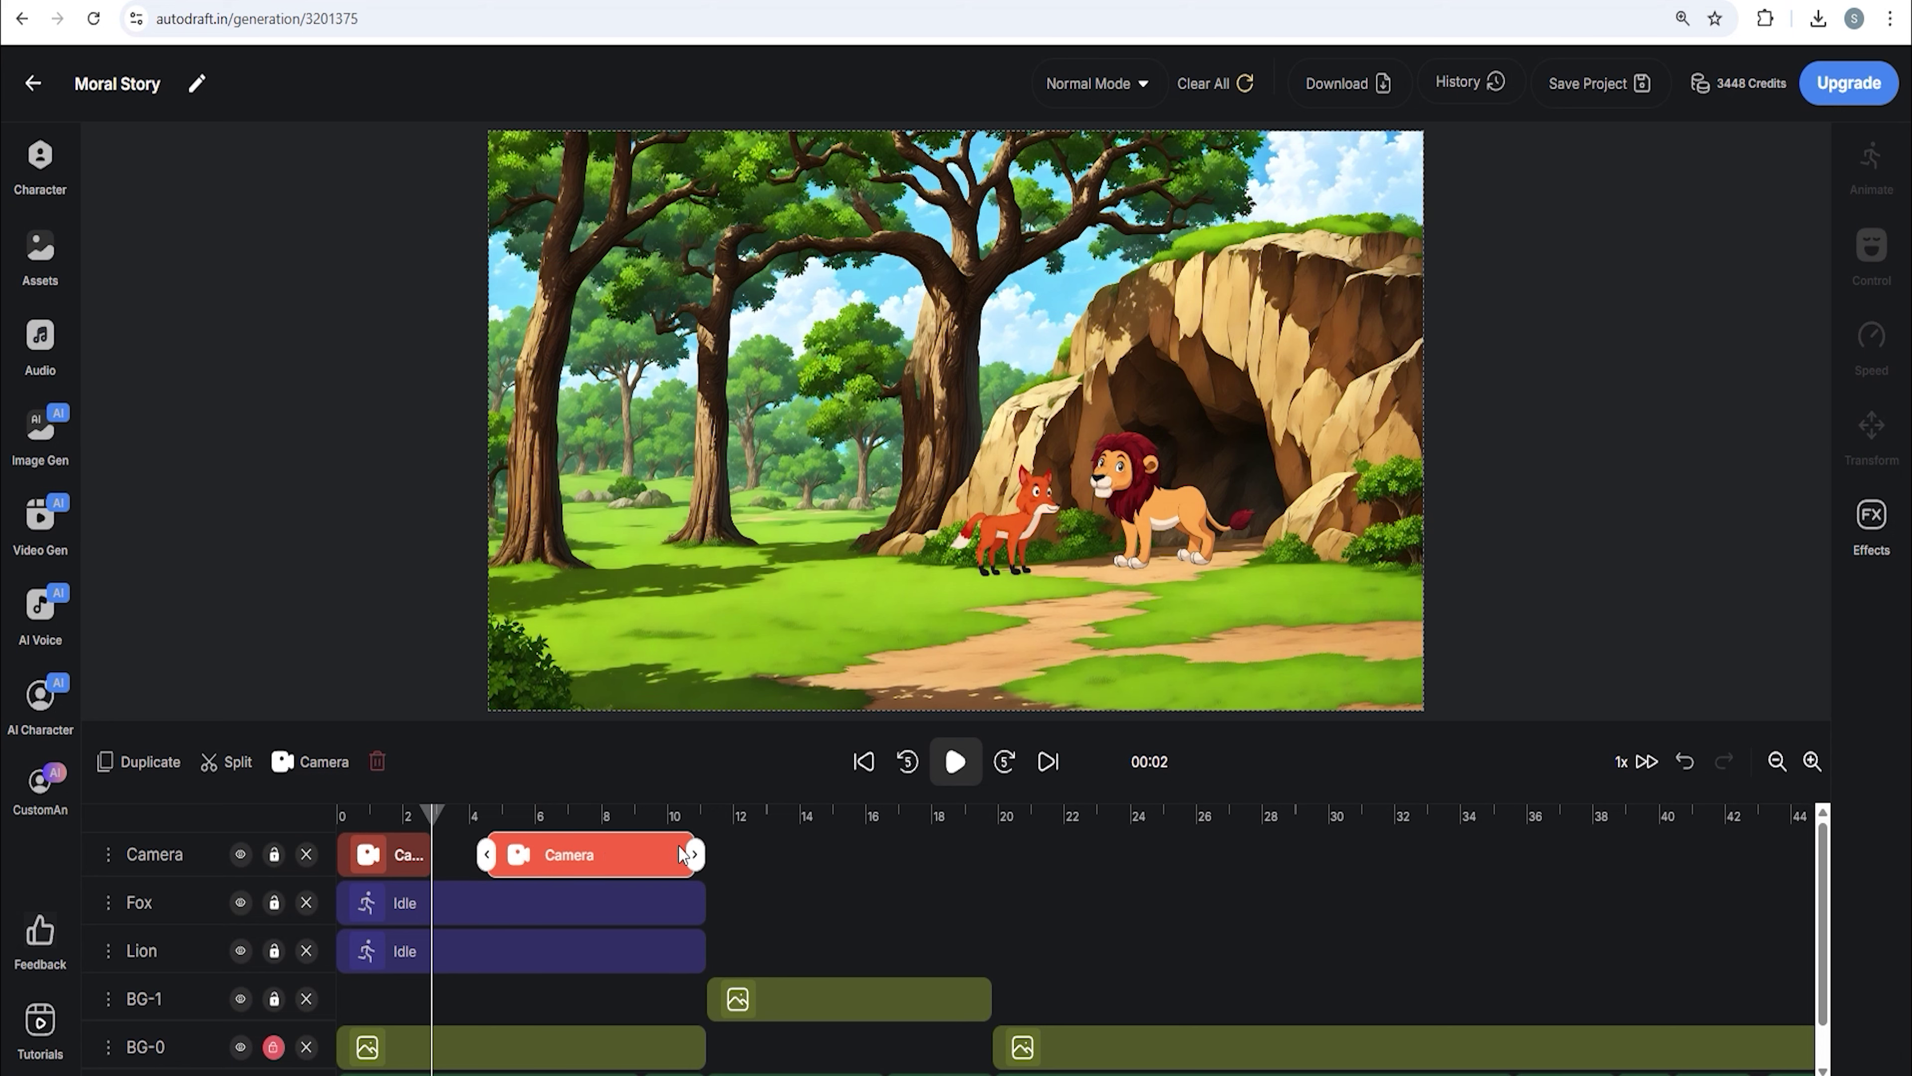
drag(429, 821, 584, 817)
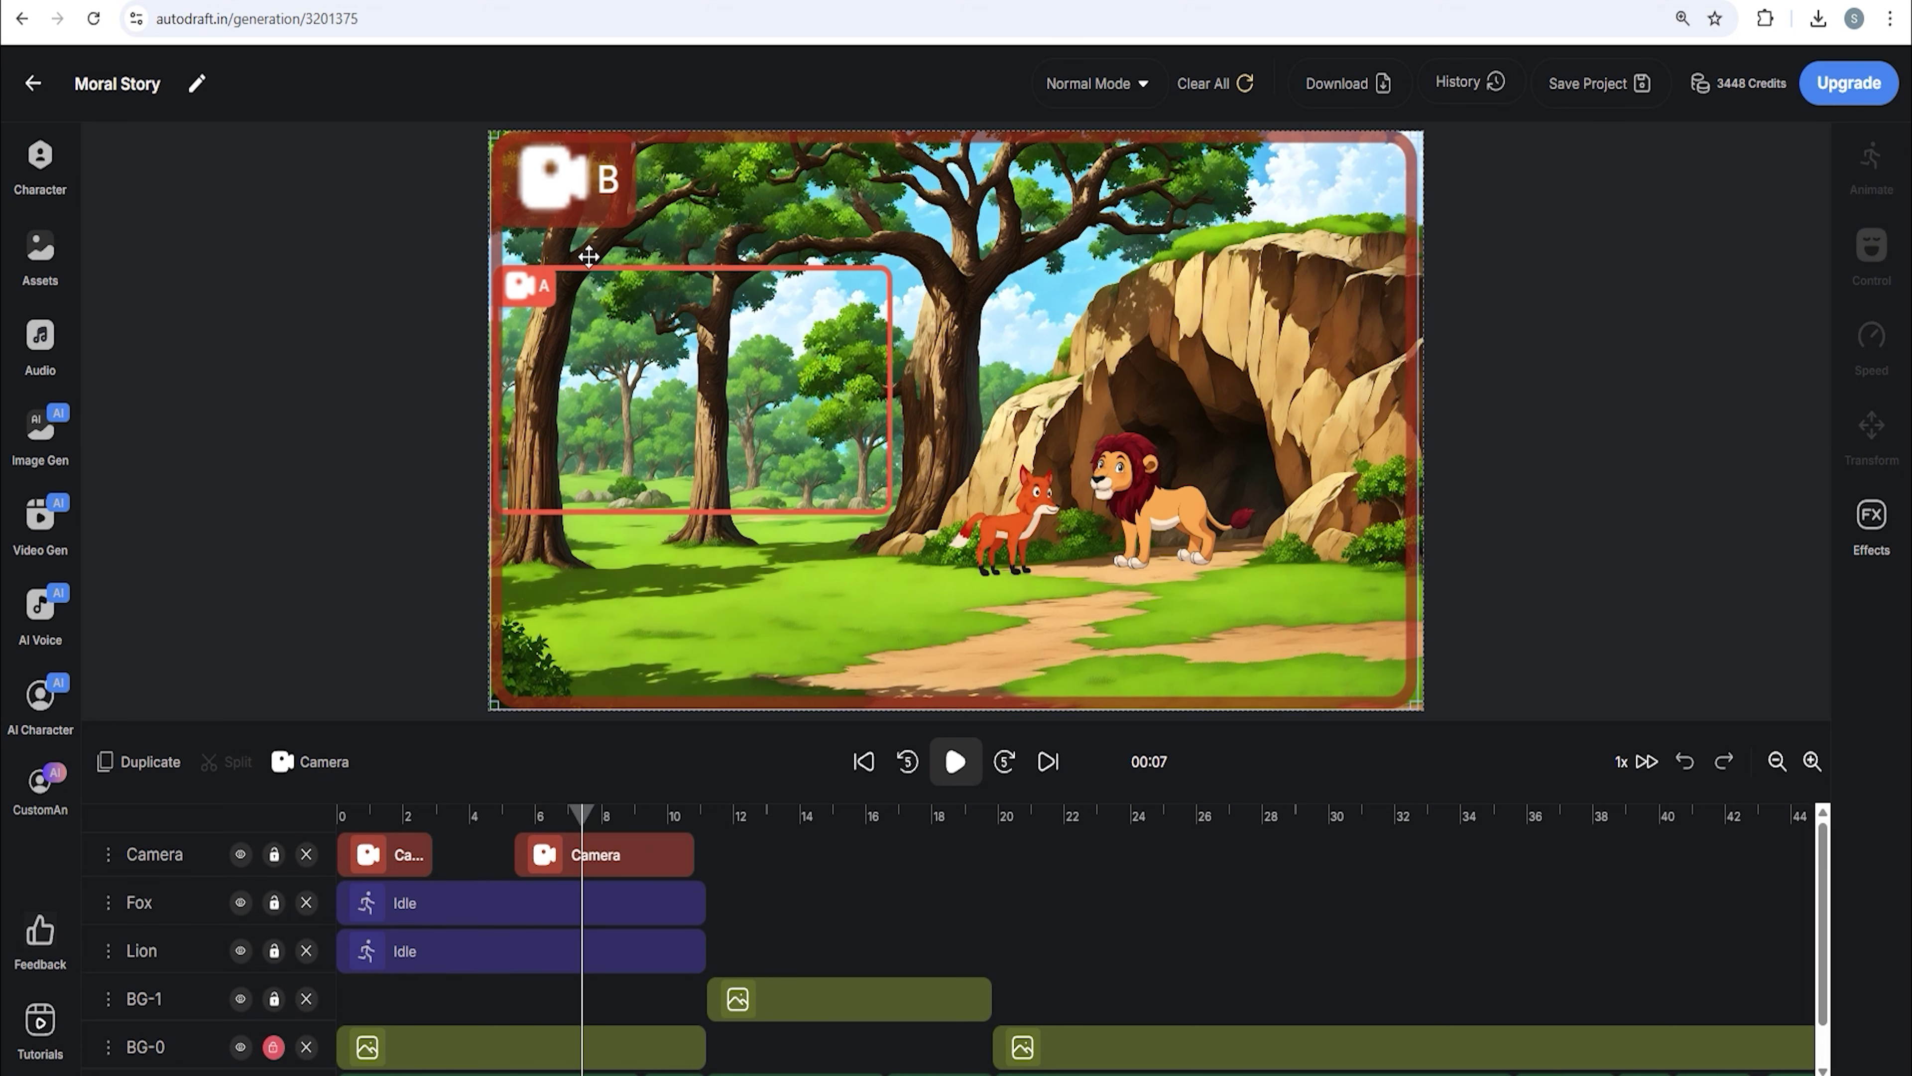
- Enlarge the second camera move's view A to cover nearly the whole scene
drag(715, 169, 696, 151)
drag(498, 519, 323, 633)
drag(519, 634, 700, 640)
drag(497, 639, 384, 708)
drag(500, 701, 626, 707)
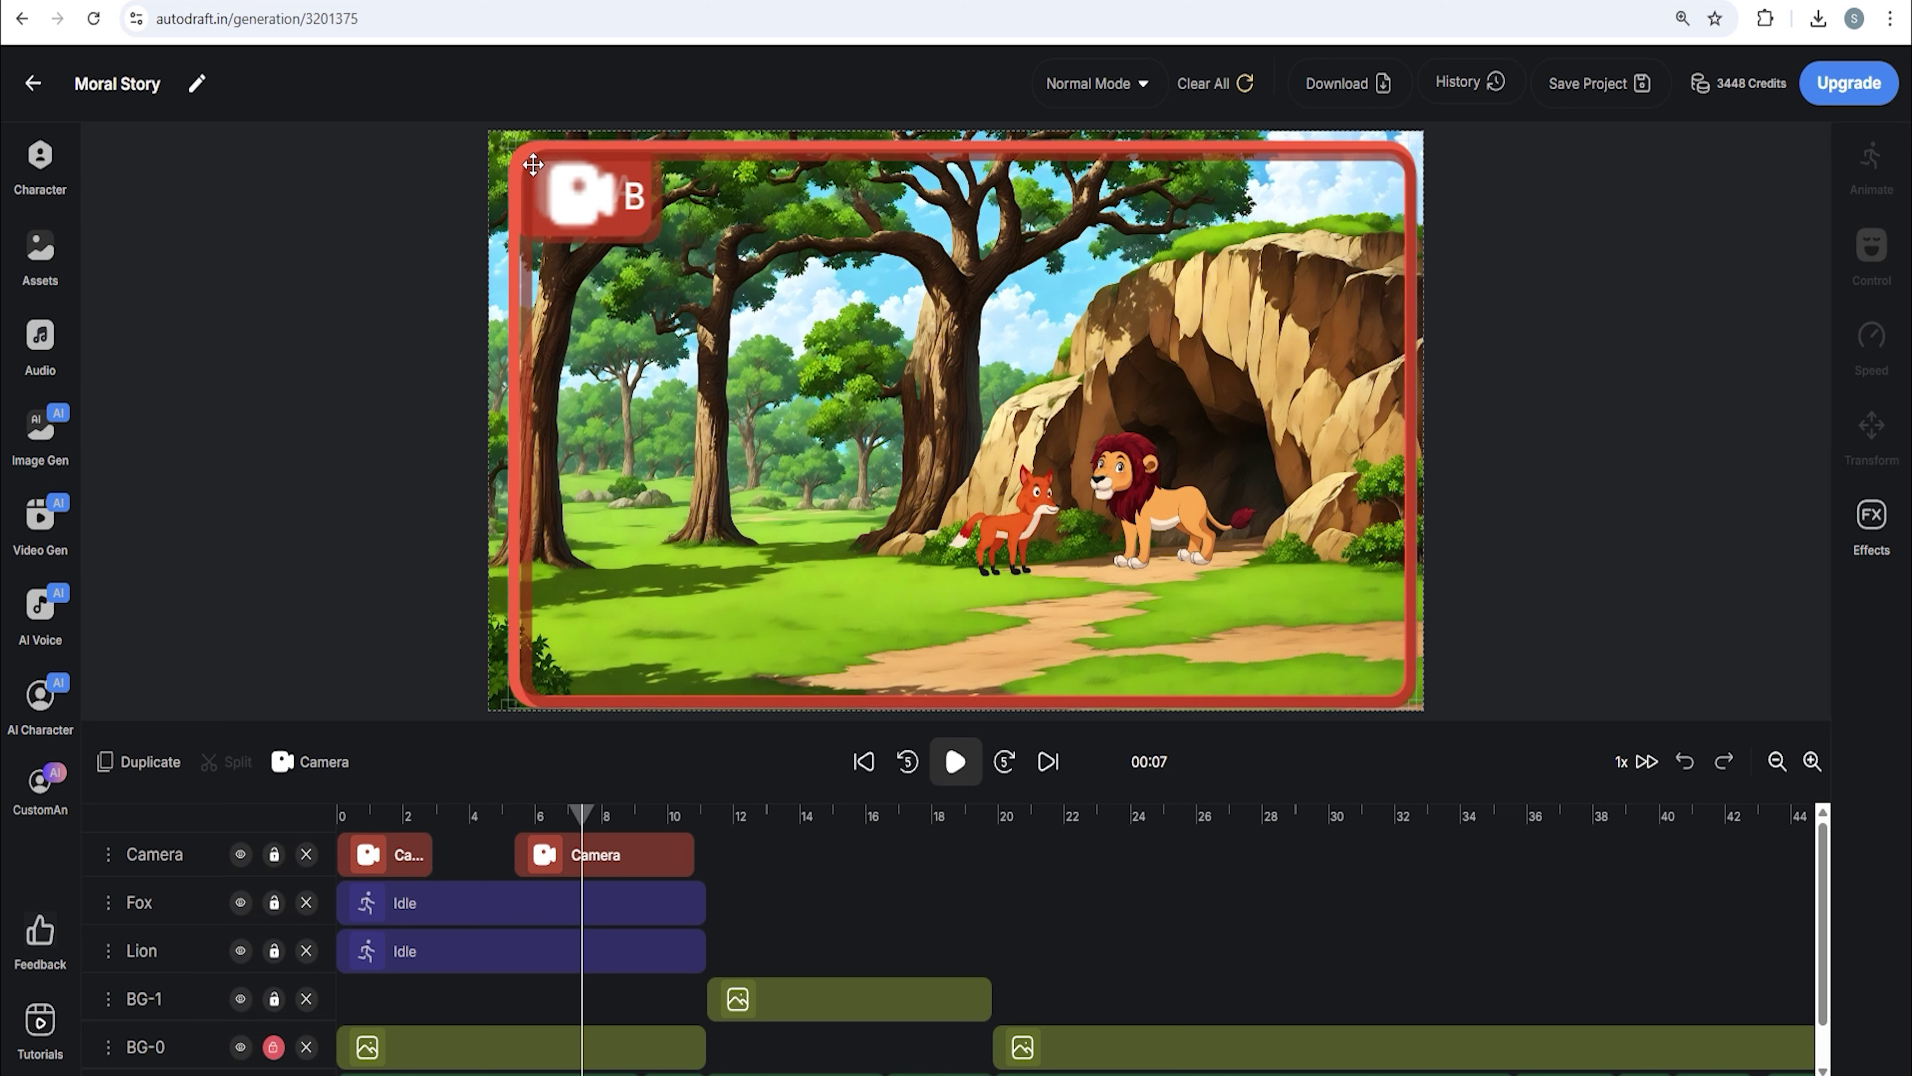
drag(514, 144, 522, 151)
- Shrink the second camera move's view B and frame it tightly on the fox and lion
click(855, 479)
drag(1414, 705, 1035, 473)
drag(909, 403, 1187, 552)
drag(1318, 614, 1206, 550)
drag(1072, 455, 1156, 520)
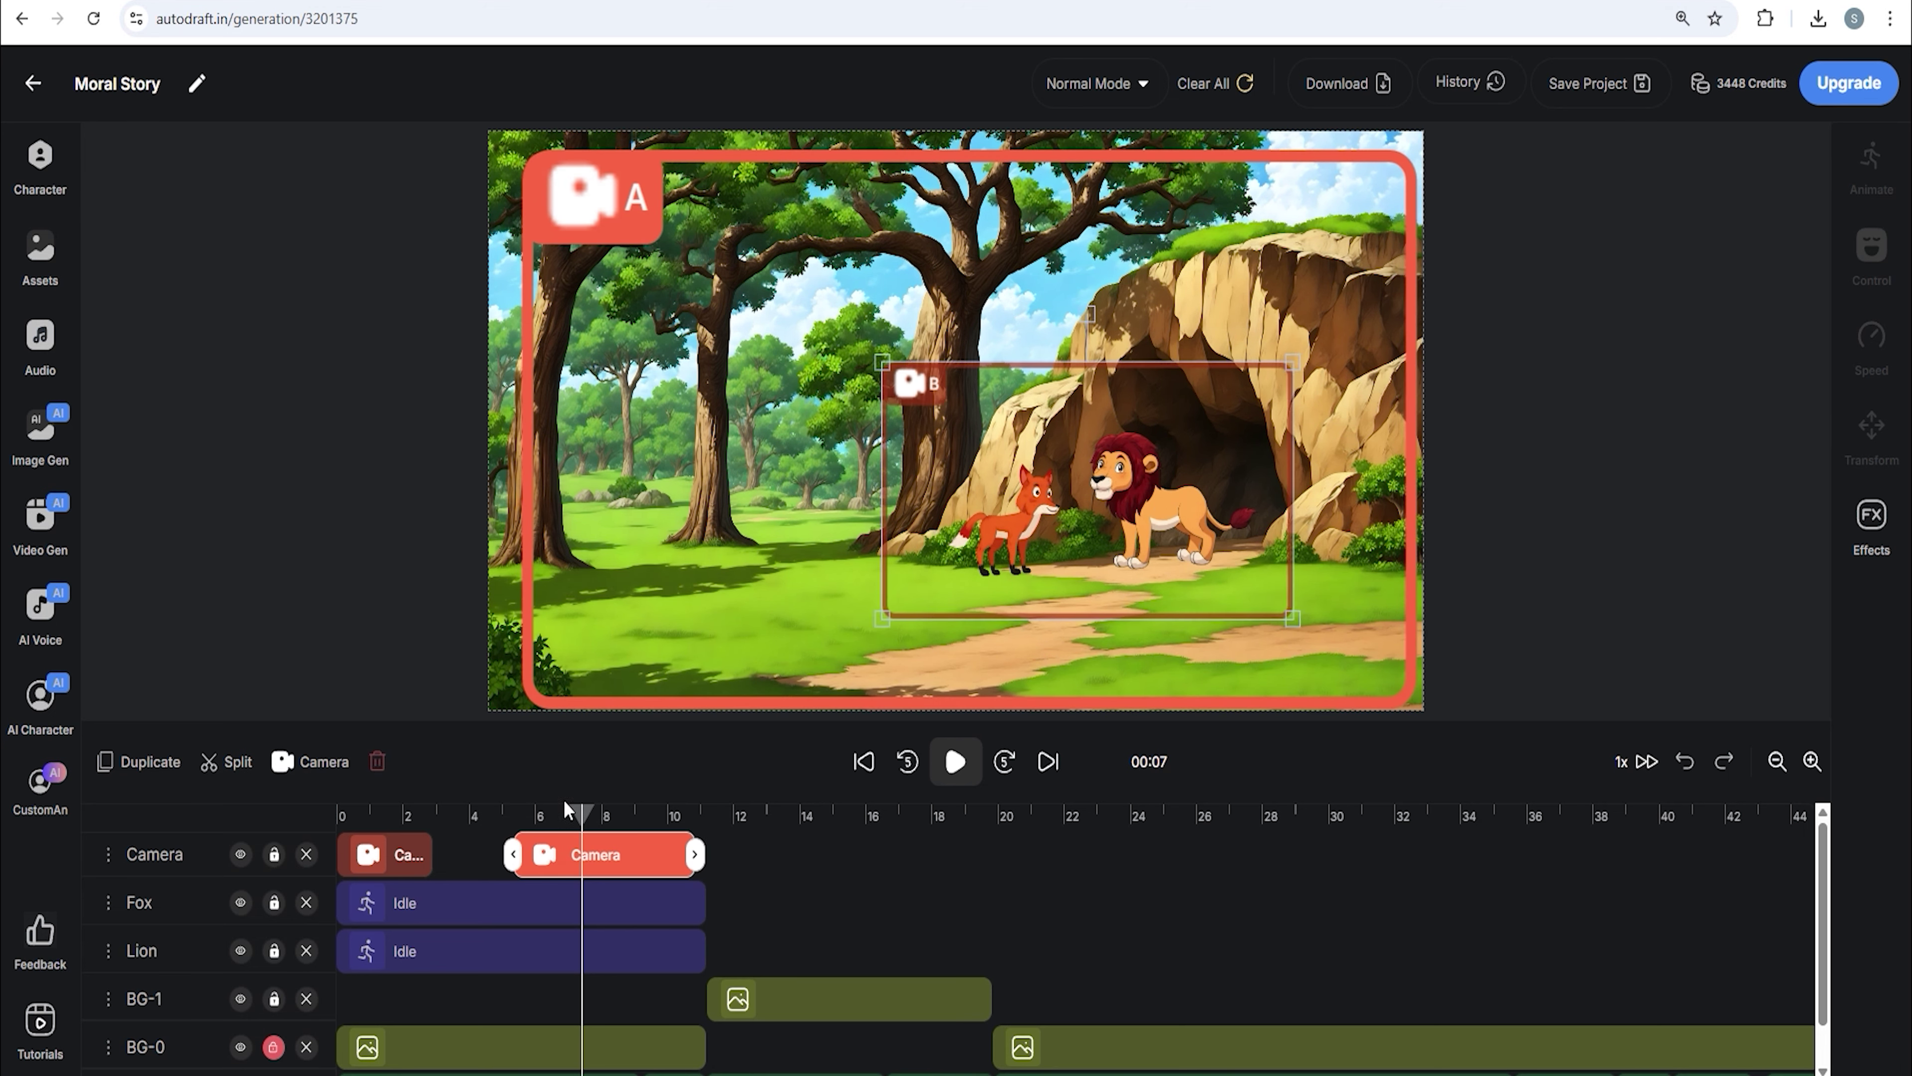
- Save the project and preview the opening scene with both camera moves
drag(584, 822, 386, 819)
click(1587, 94)
click(953, 764)
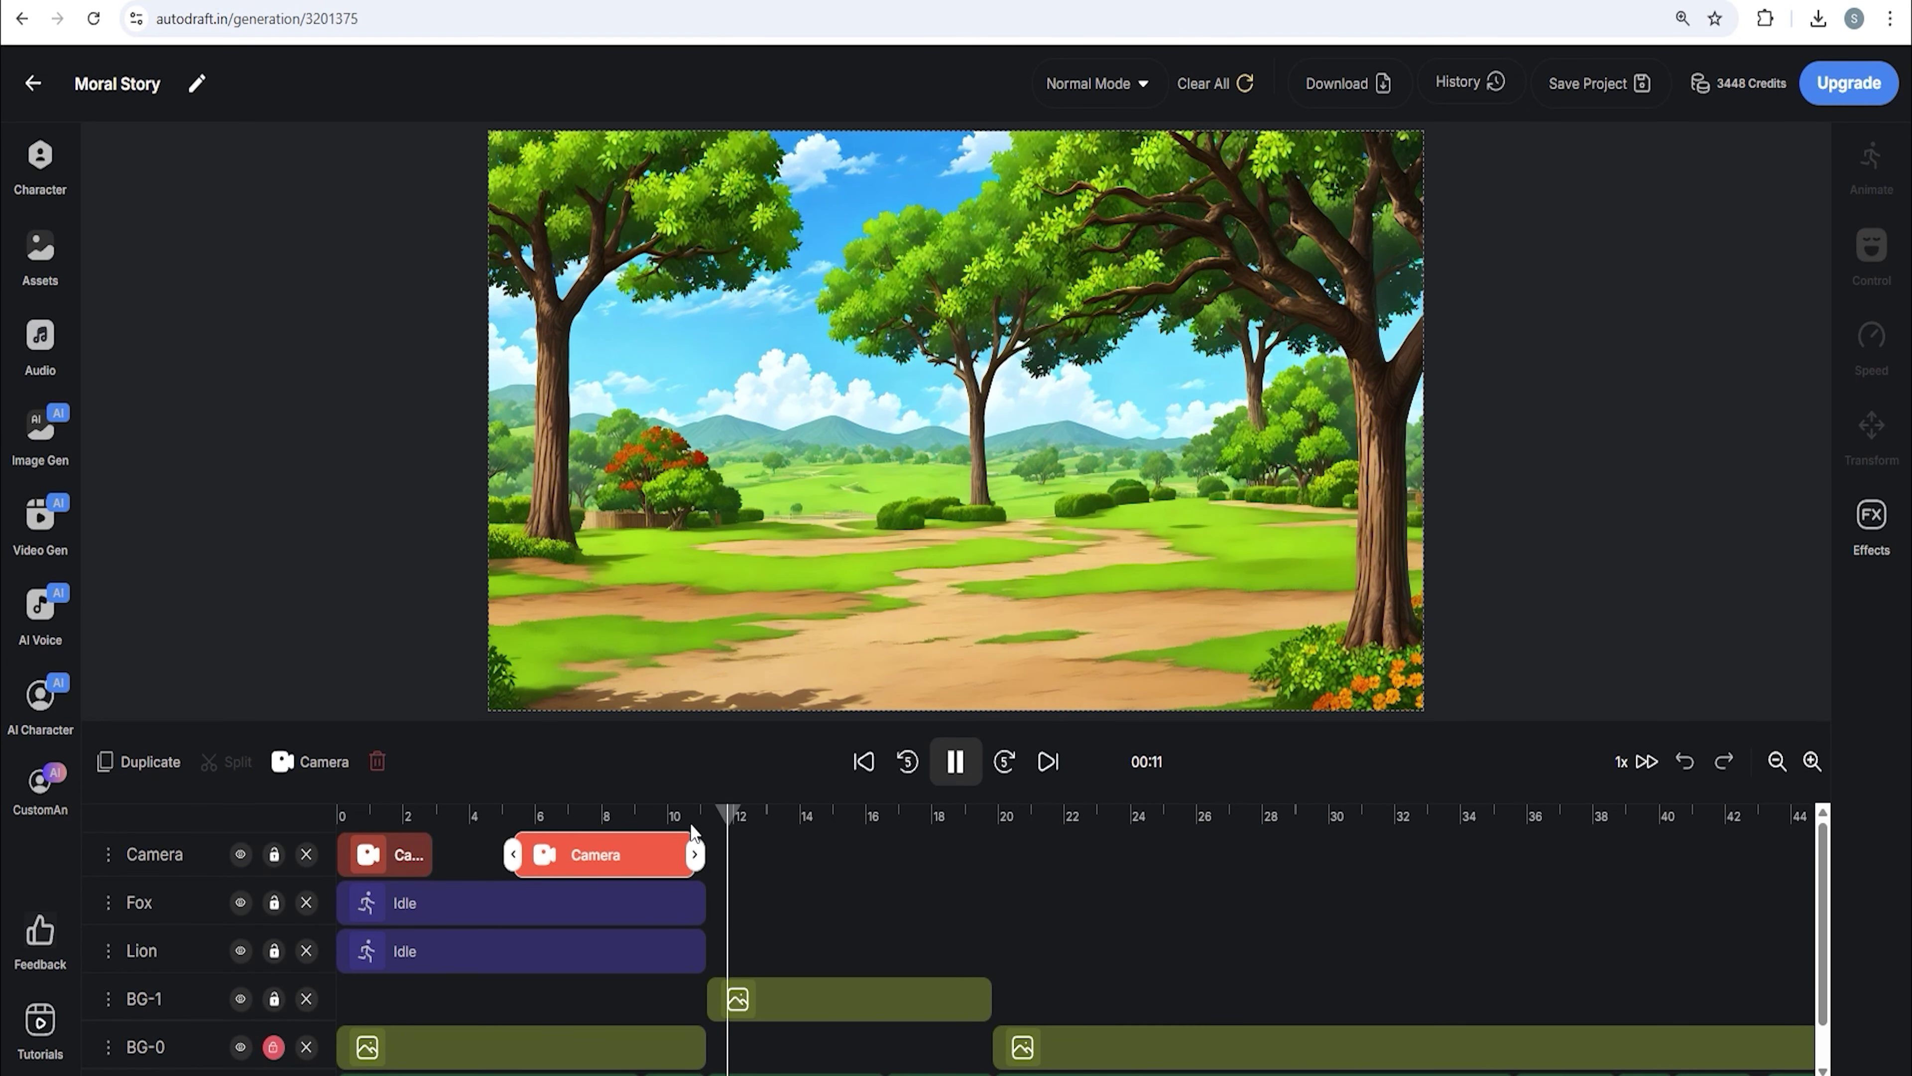
- Trim the second camera clip to end at about 9 seconds, where the first audio clip ends
click(683, 817)
scroll(791, 940, down, 1)
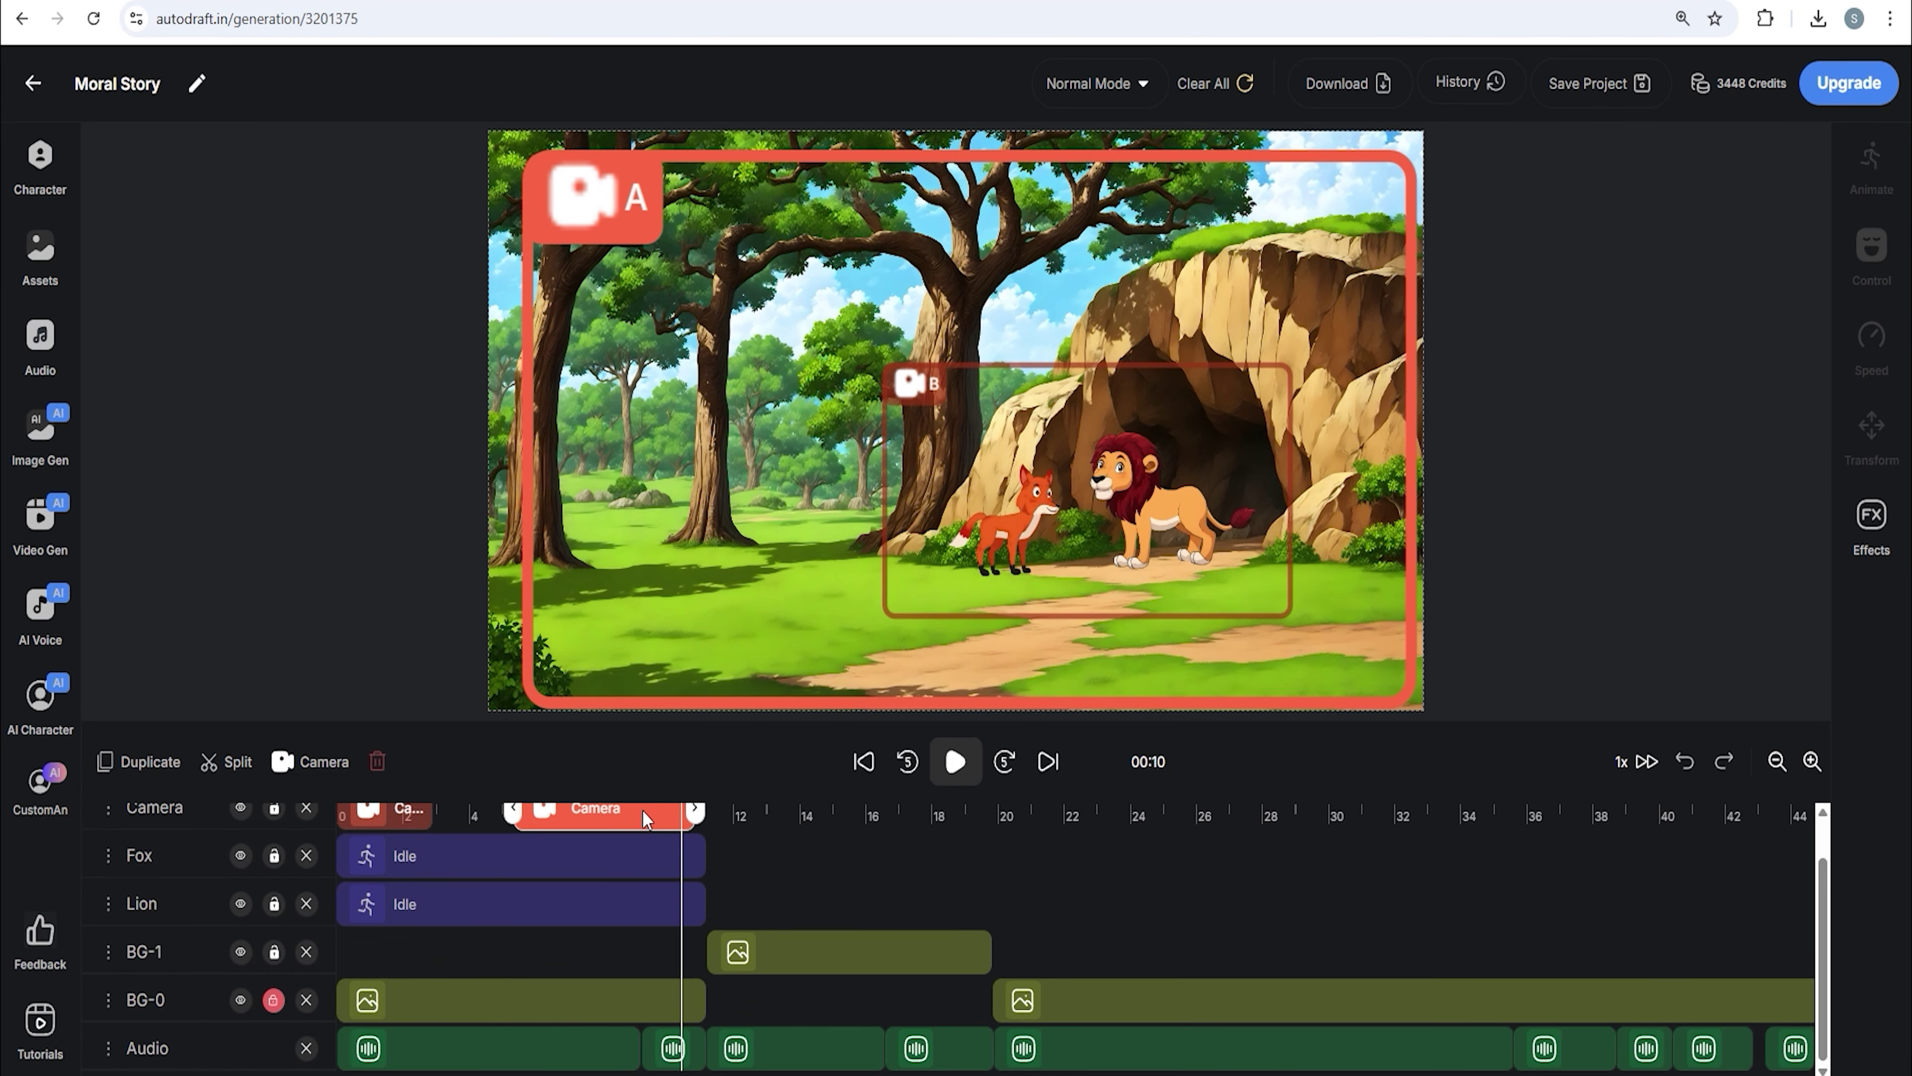
mouse_move(690, 813)
mouse_down()
mouse_move(640, 815)
mouse_move(660, 815)
mouse_up()
scroll(759, 836, up, 1)
scroll(775, 874, down, 1)
scroll(748, 877, up, 1)
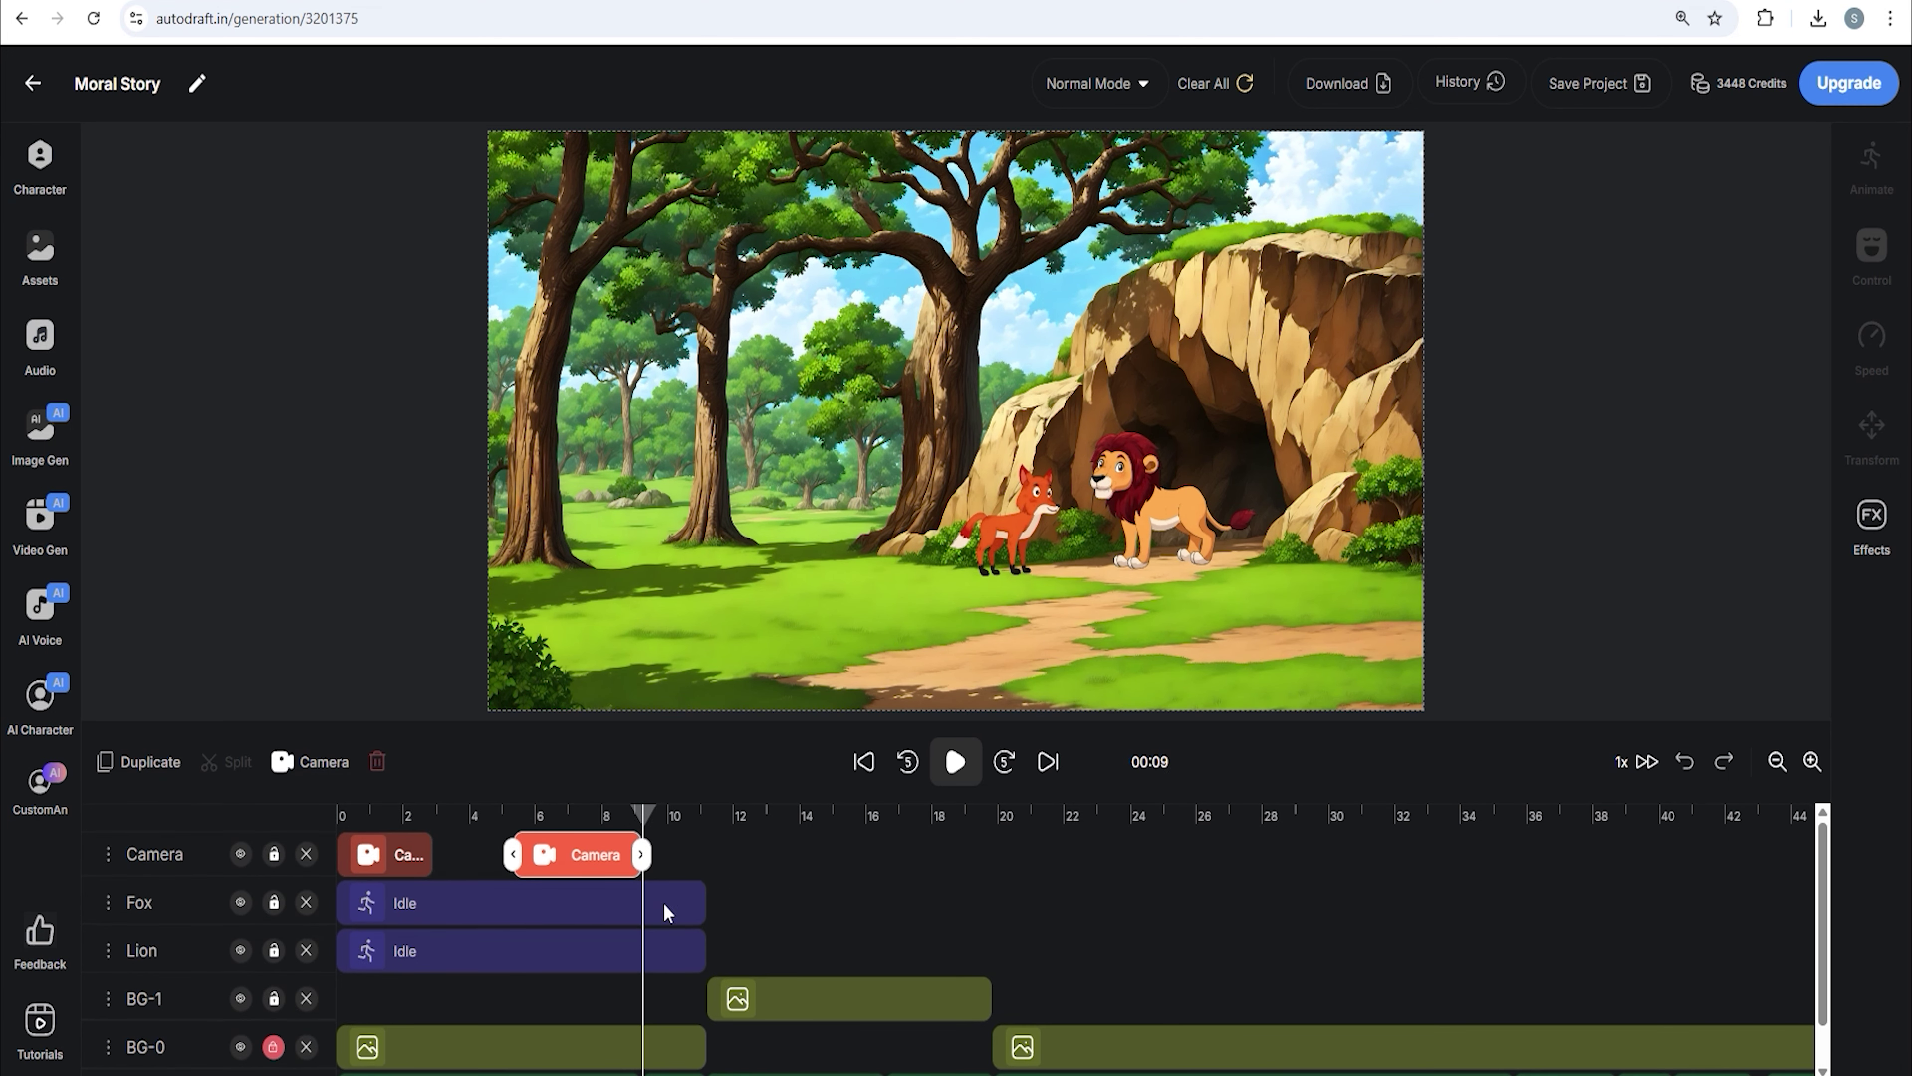
- Split the lion's Idle clip at about 9 seconds and give the second part the Talking animation
click(663, 903)
click(675, 952)
scroll(676, 954, down, 1)
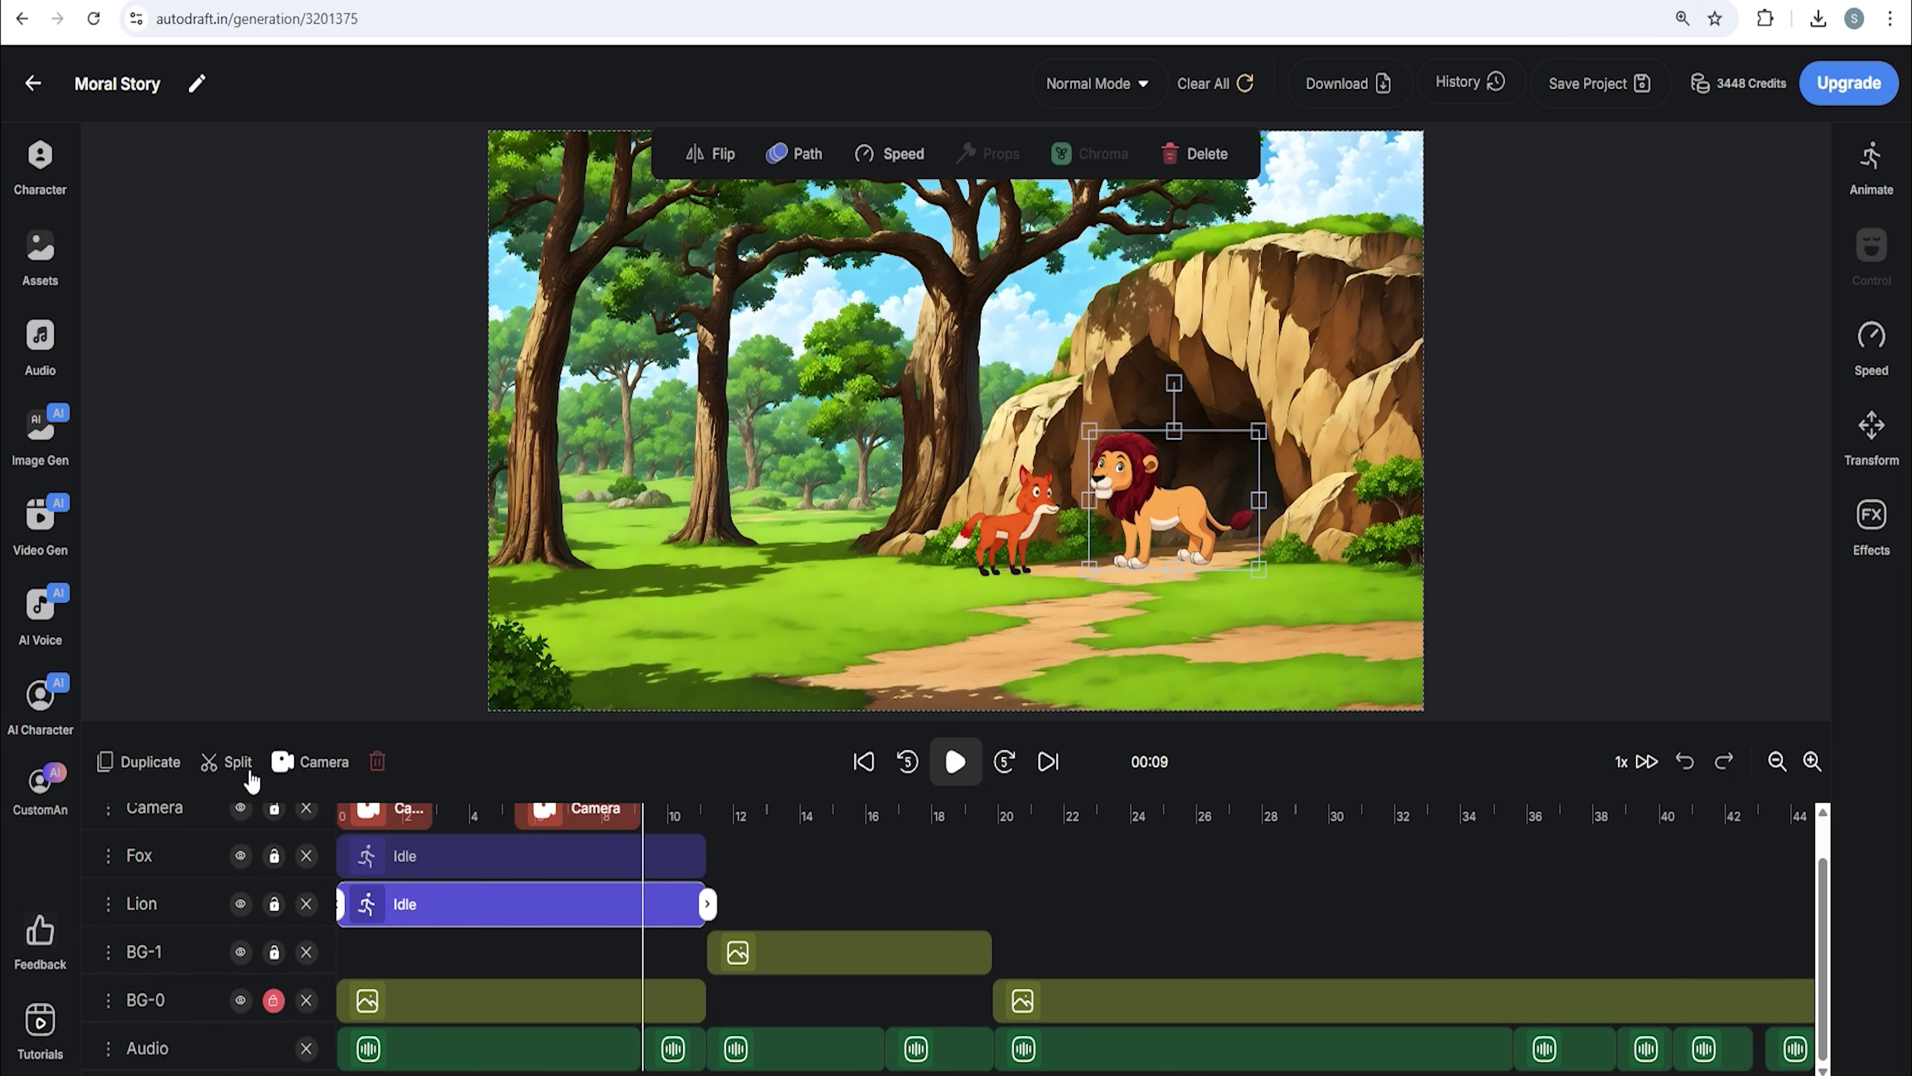
click(230, 768)
click(674, 904)
click(678, 914)
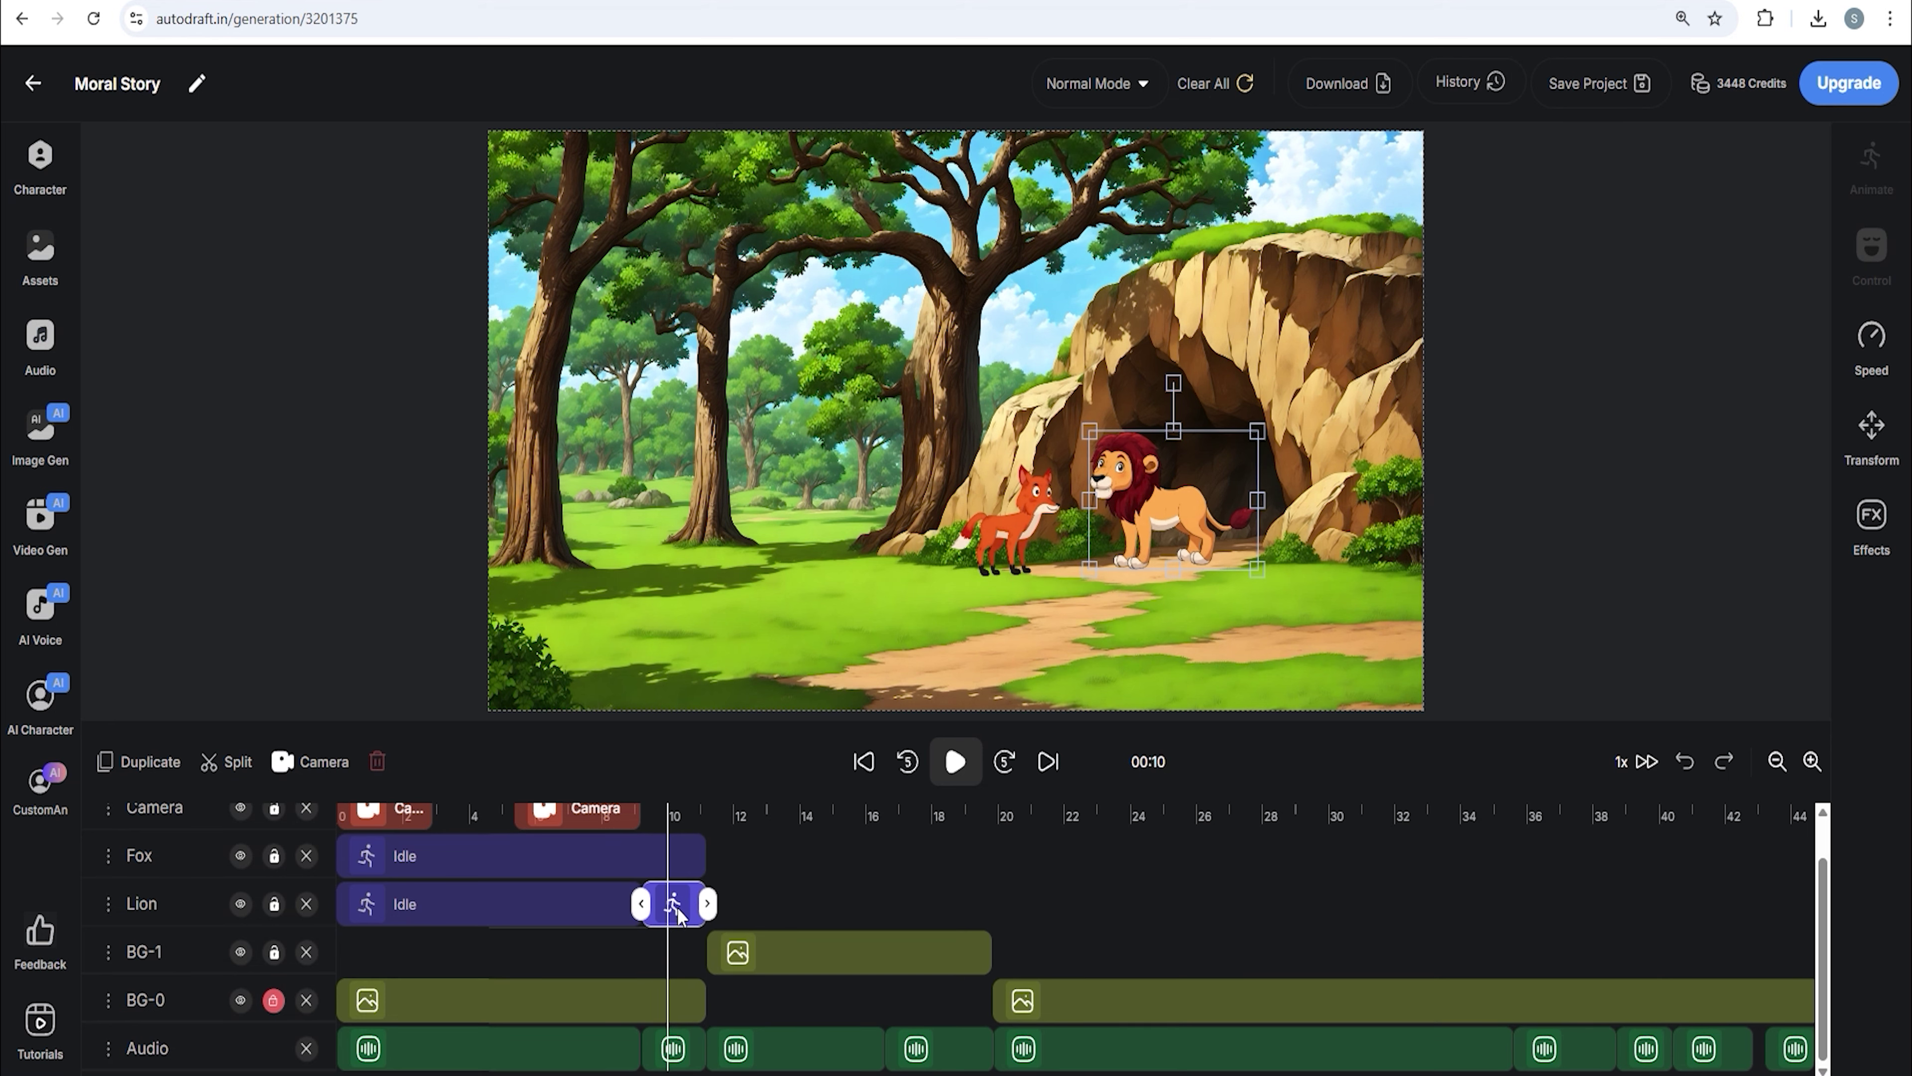
click(1207, 500)
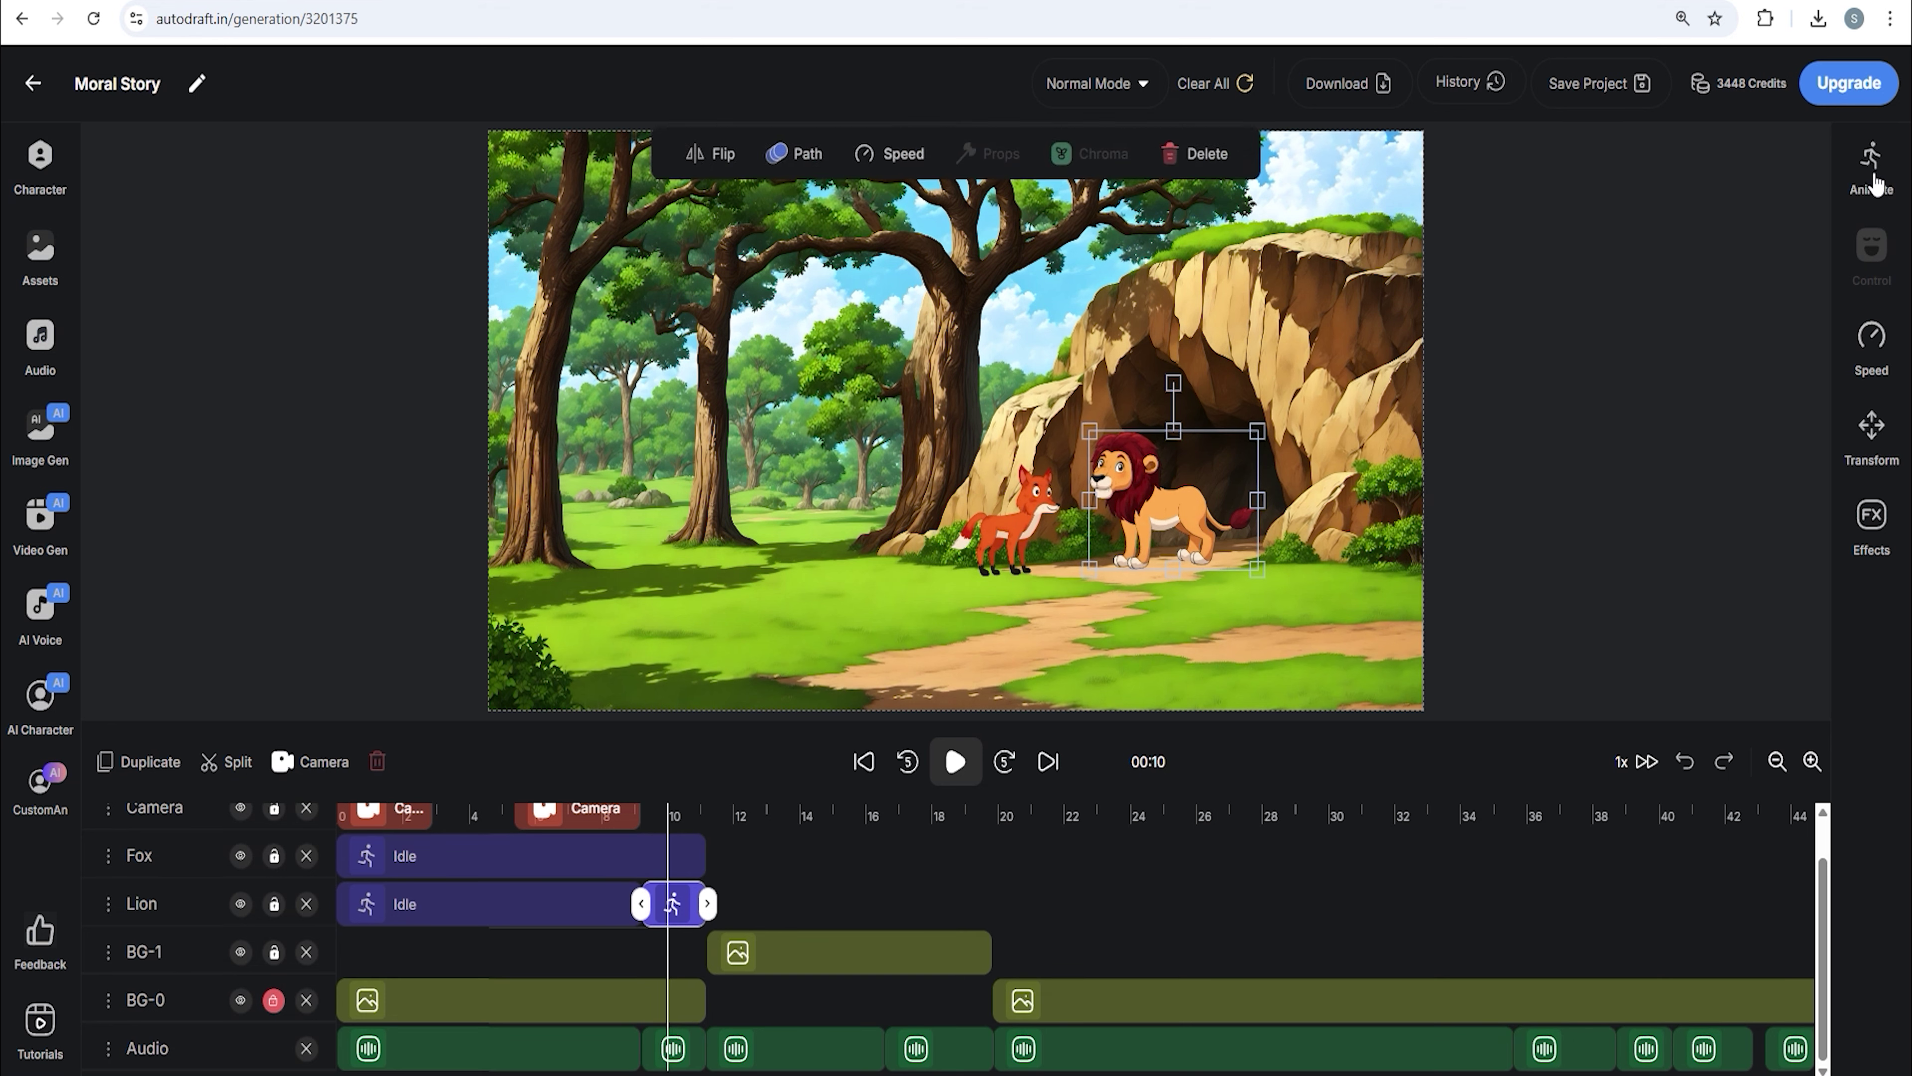
click(1871, 162)
click(1752, 468)
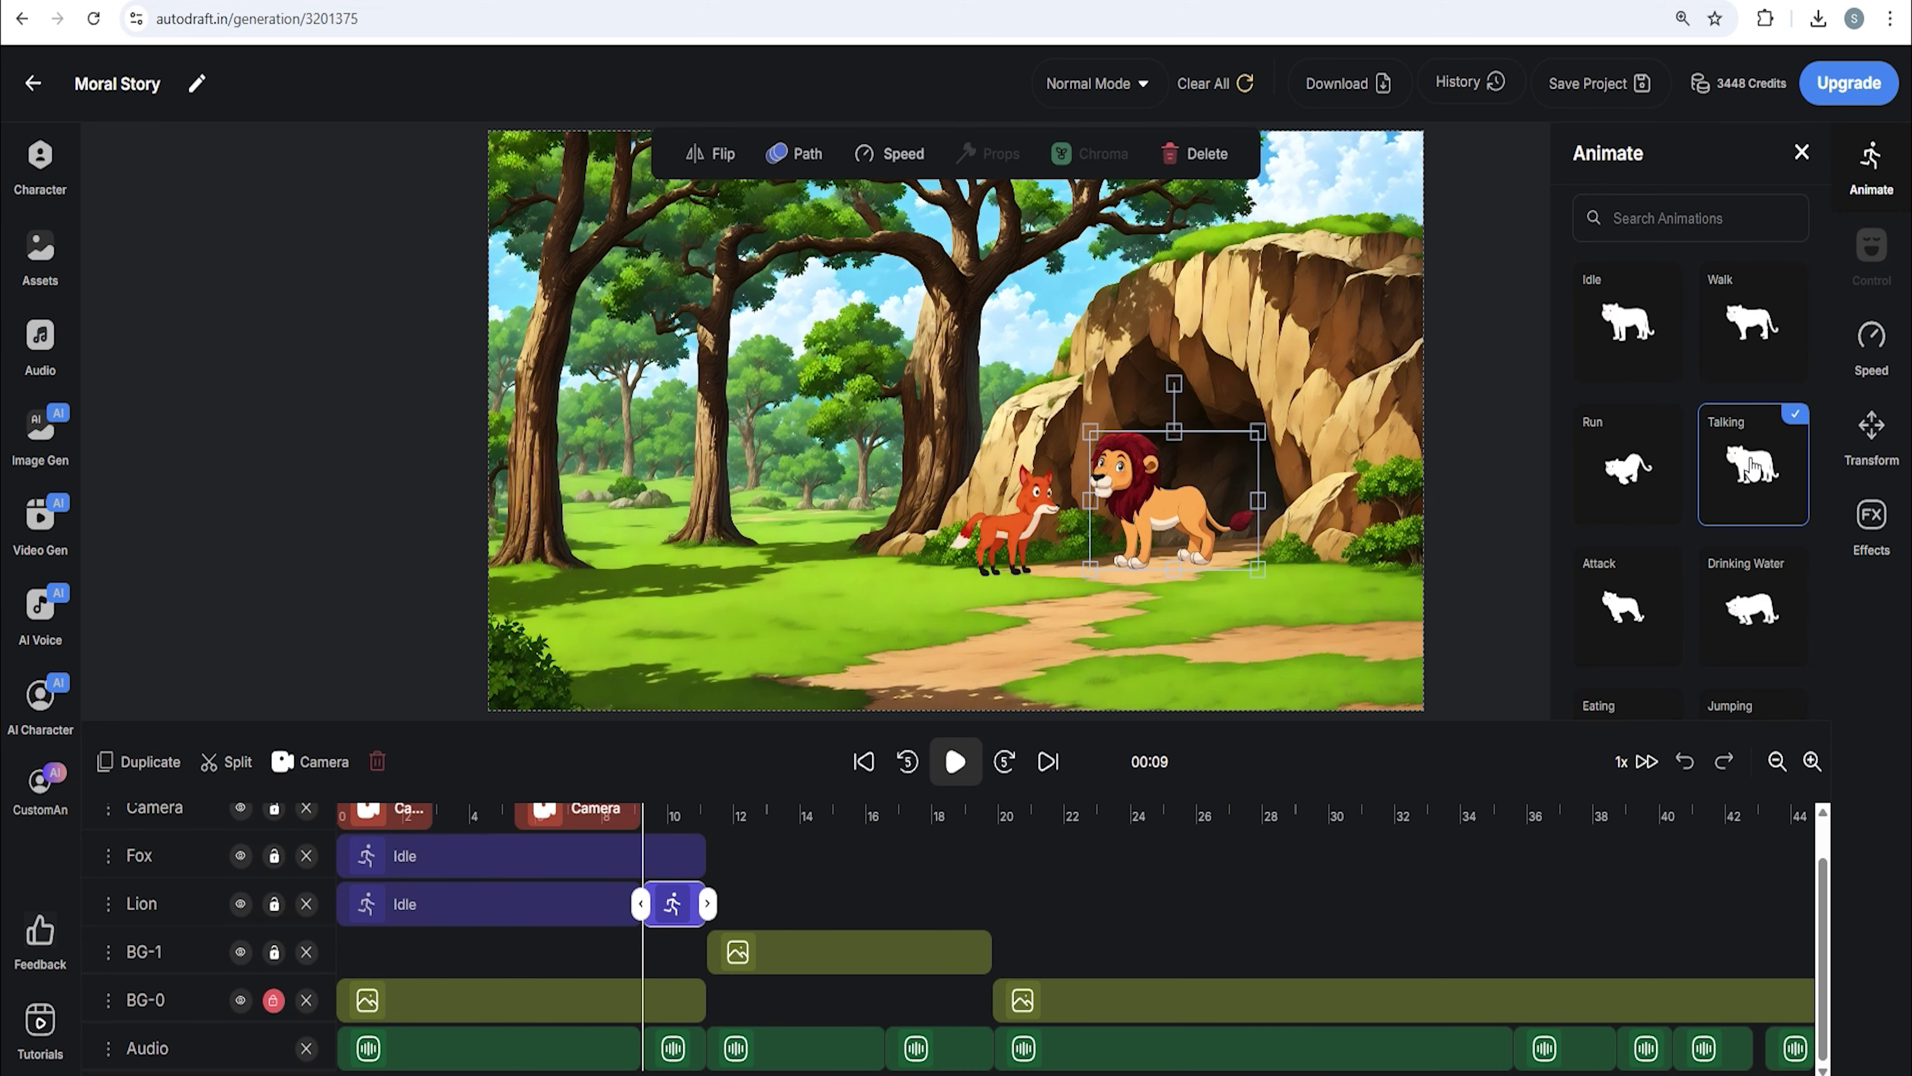
- Preview the lion's Talking section from about 8 seconds
click(661, 811)
scroll(667, 829, up, 1)
drag(659, 815, 607, 815)
click(954, 765)
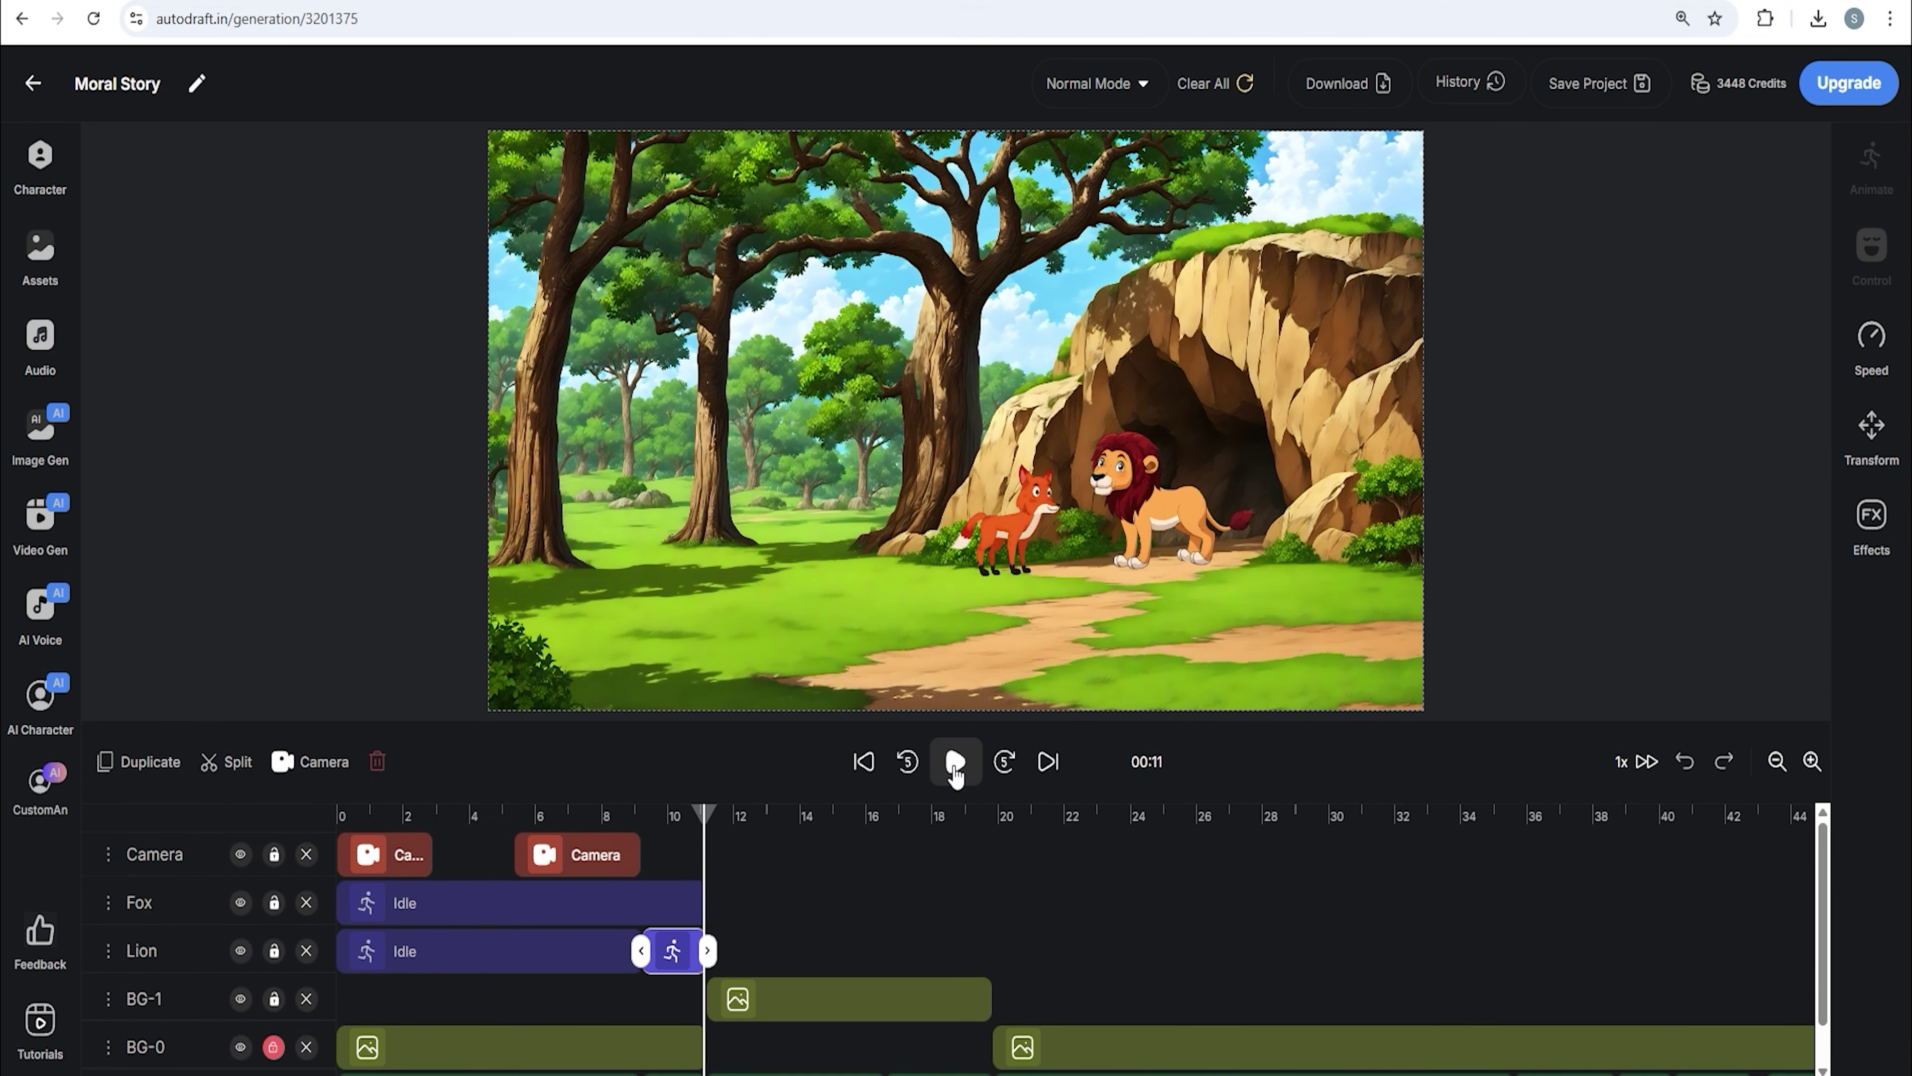
click(955, 765)
- Extend the first cave background clip to about 11.5 seconds and move the meadow clip to start right after it
scroll(824, 892, down, 1)
click(694, 1002)
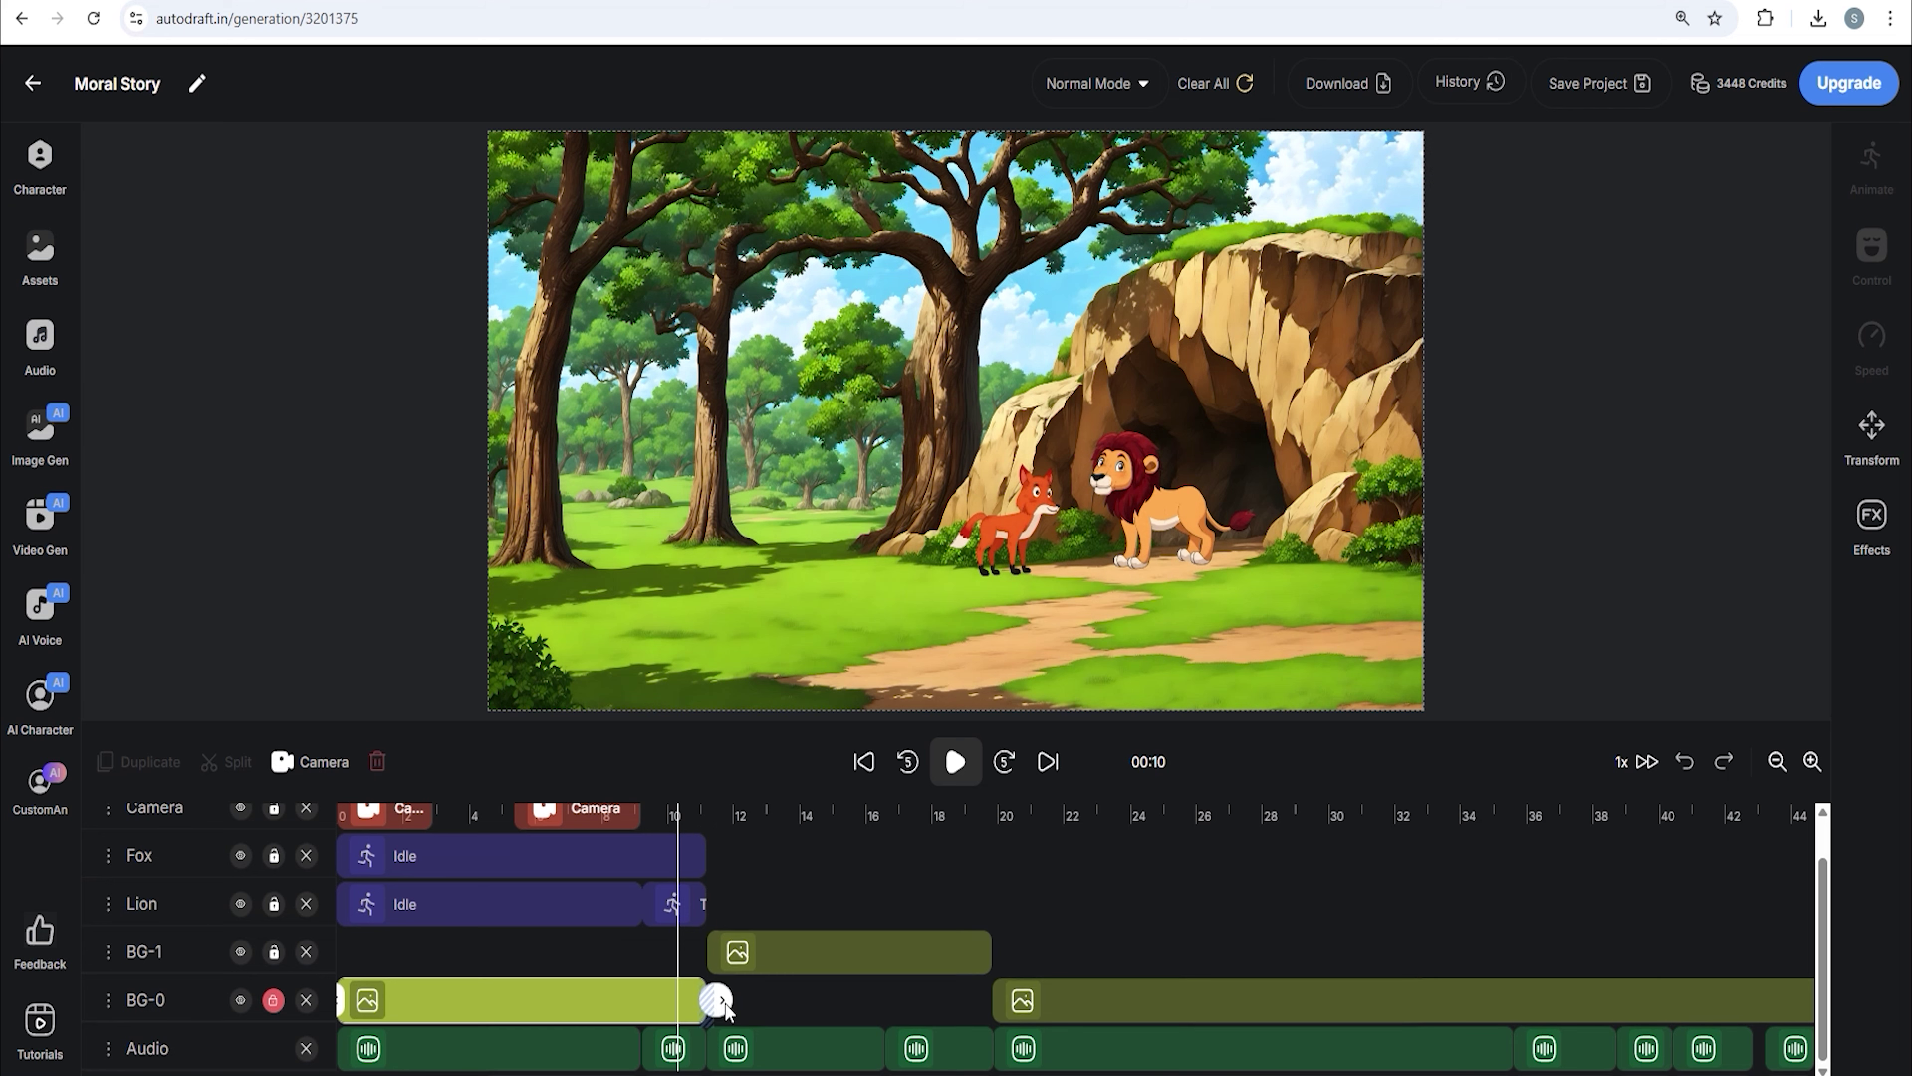
click(699, 902)
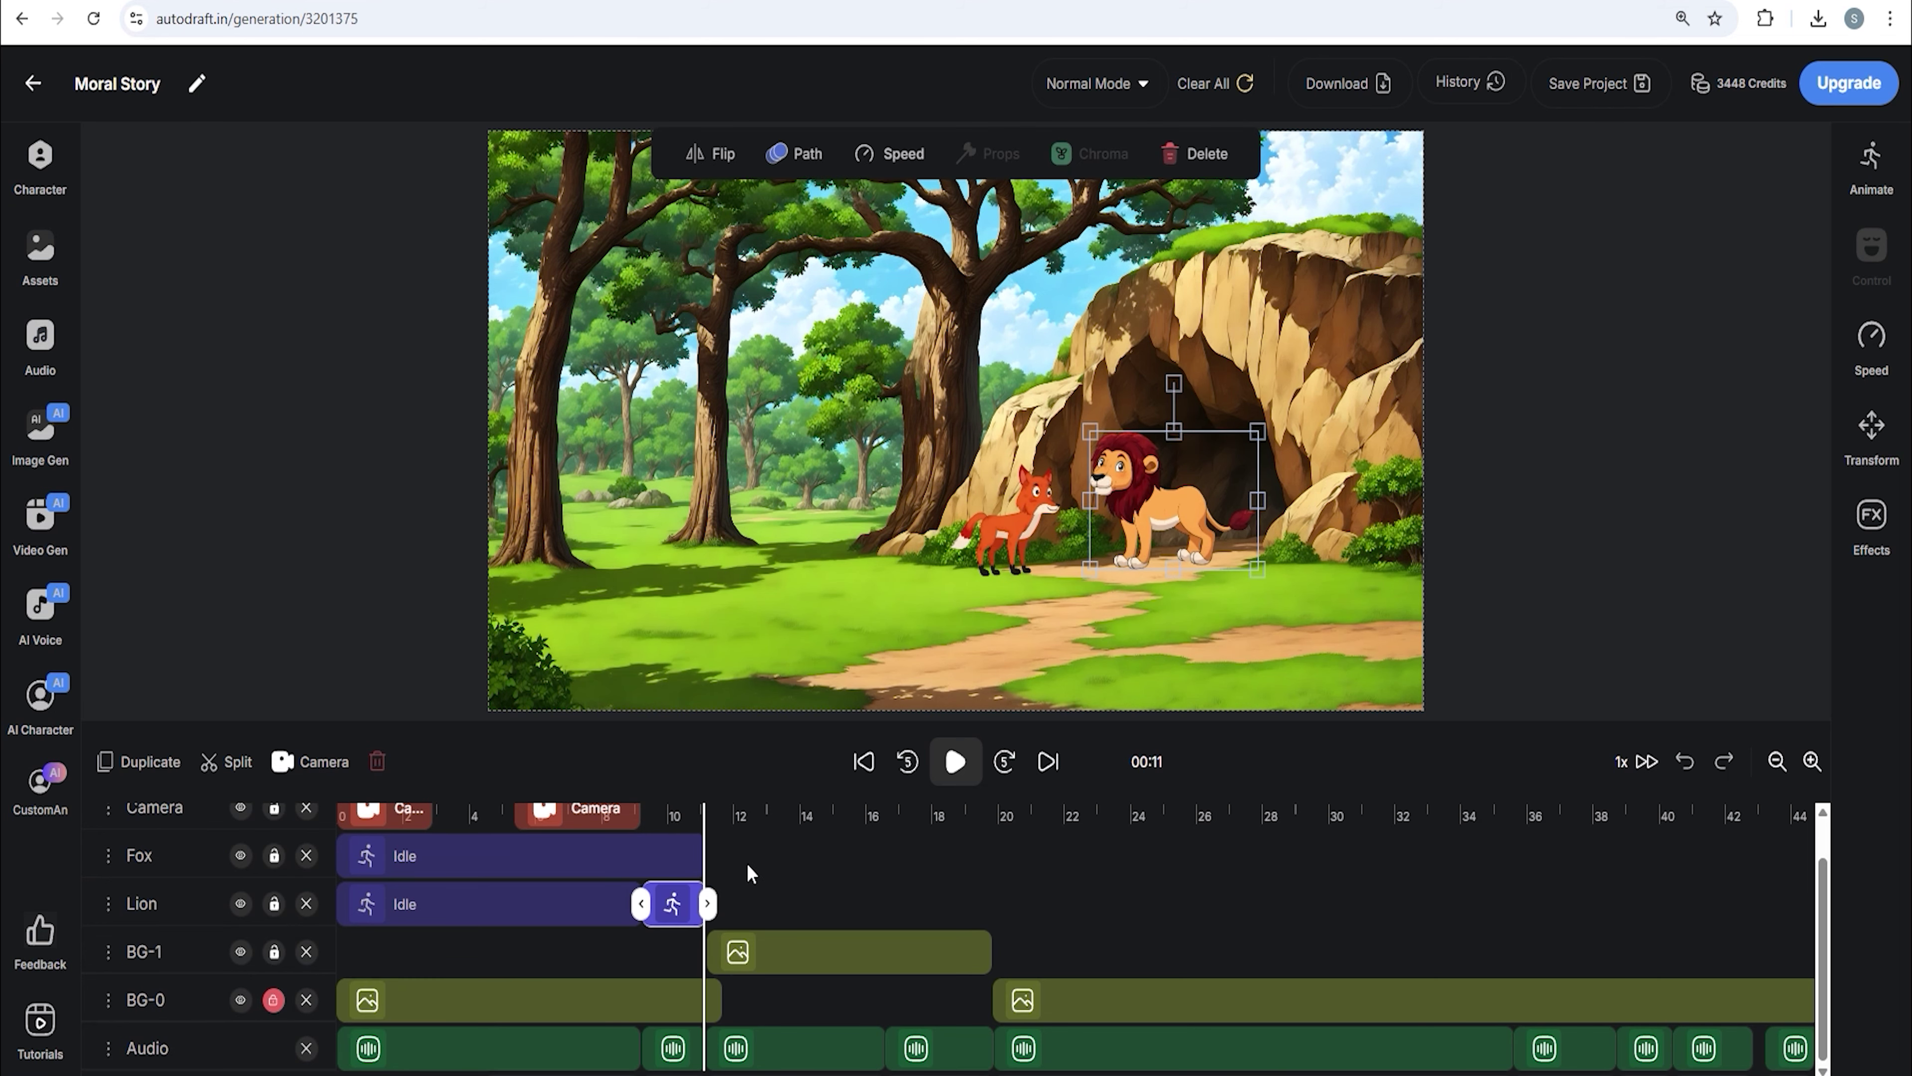
scroll(749, 872, up, 1)
click(724, 827)
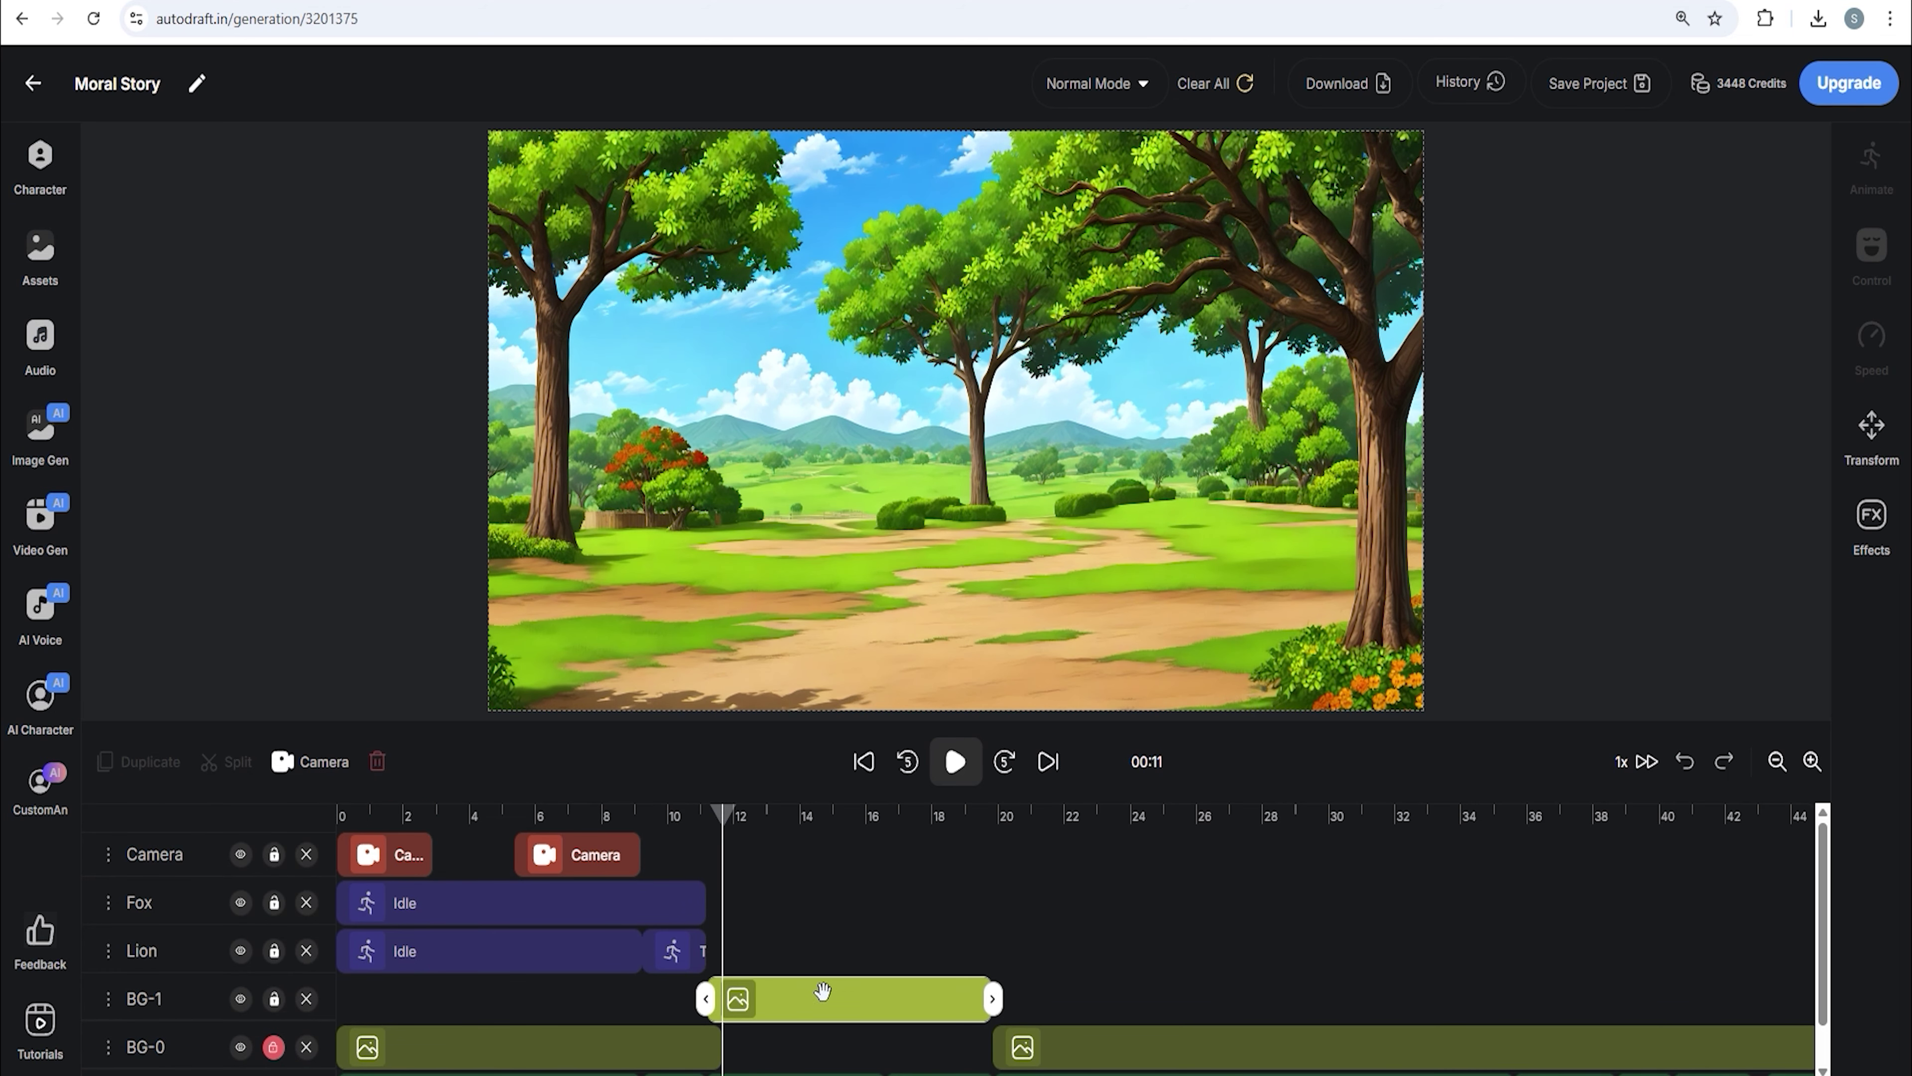
drag(823, 991, 815, 1002)
- Extend the fox's Idle clip beyond 11 seconds and shift the meadow background clip slightly later
click(712, 904)
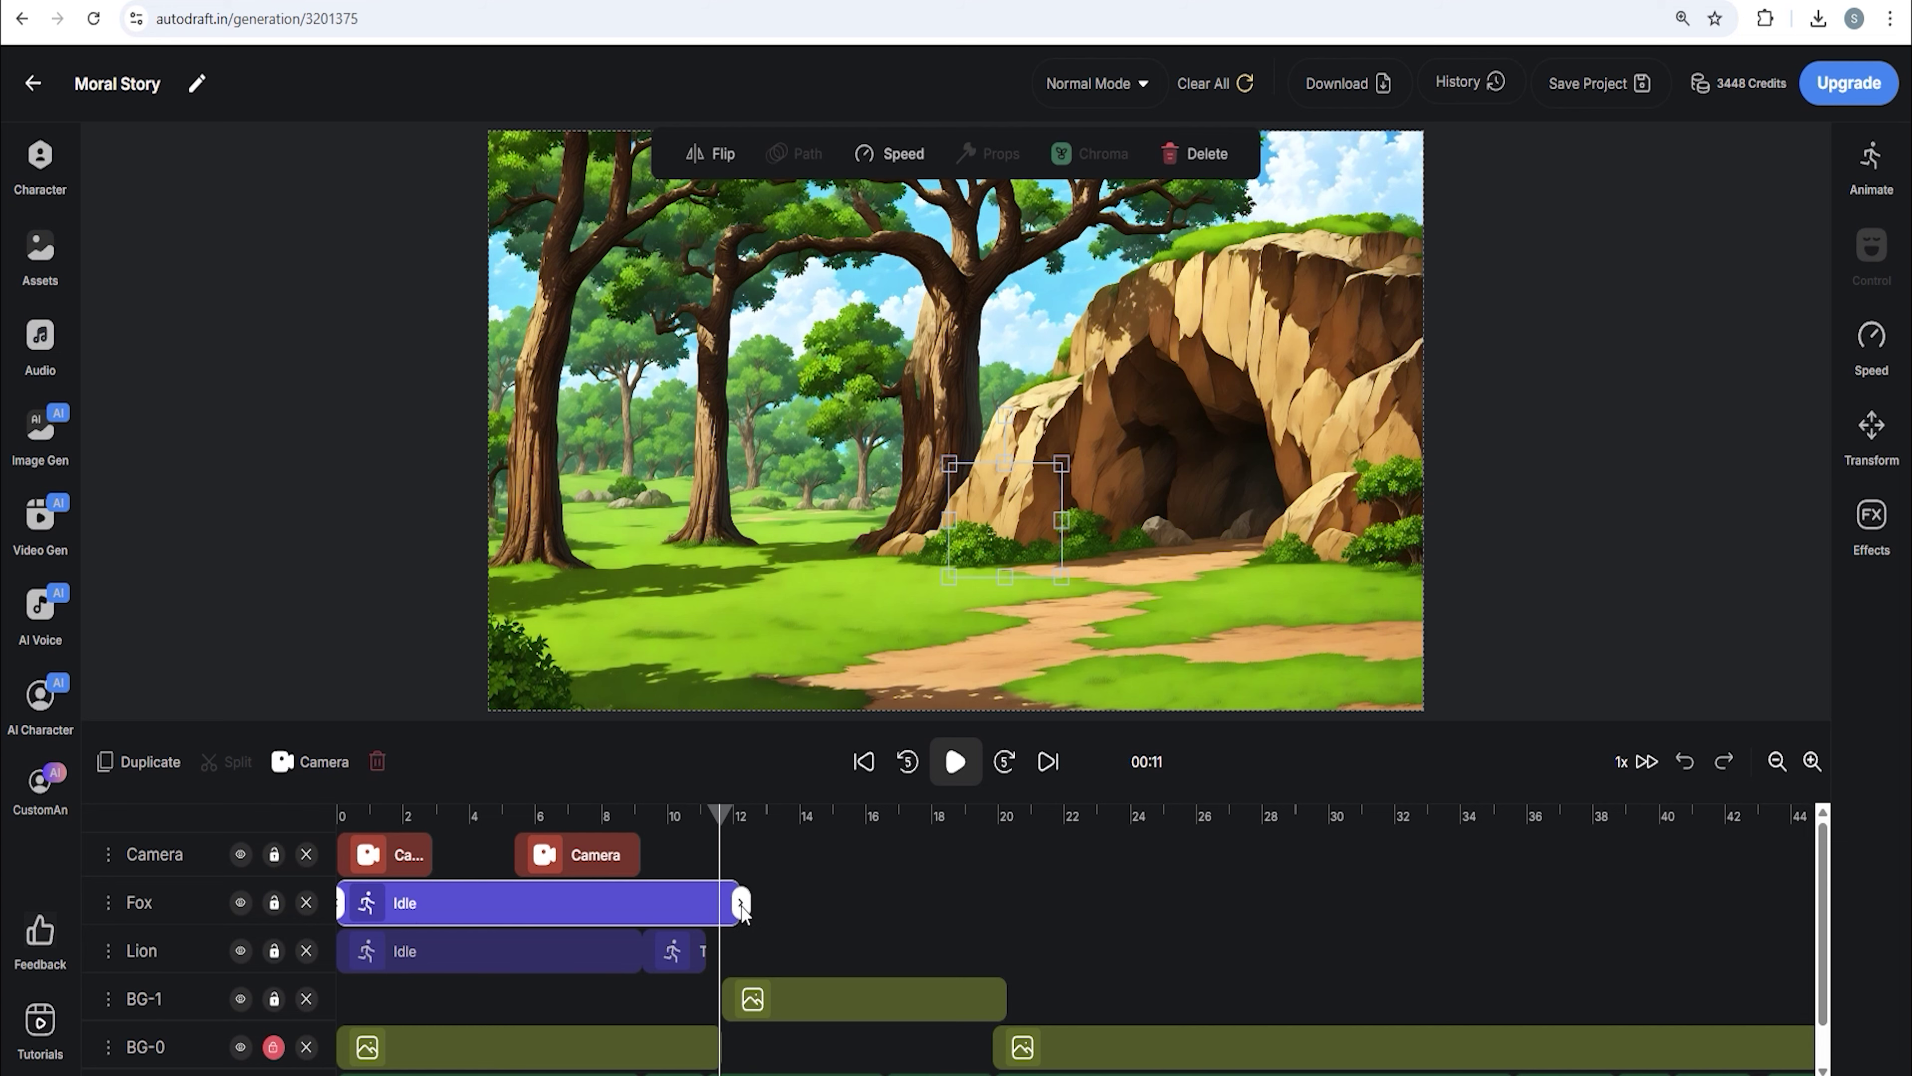
click(722, 816)
click(1808, 764)
click(1807, 765)
drag(1027, 1003, 1043, 1008)
- Align the end of the fox's Idle clip with the first cave background's end at about 11.5 seconds and save the project
click(982, 820)
click(977, 909)
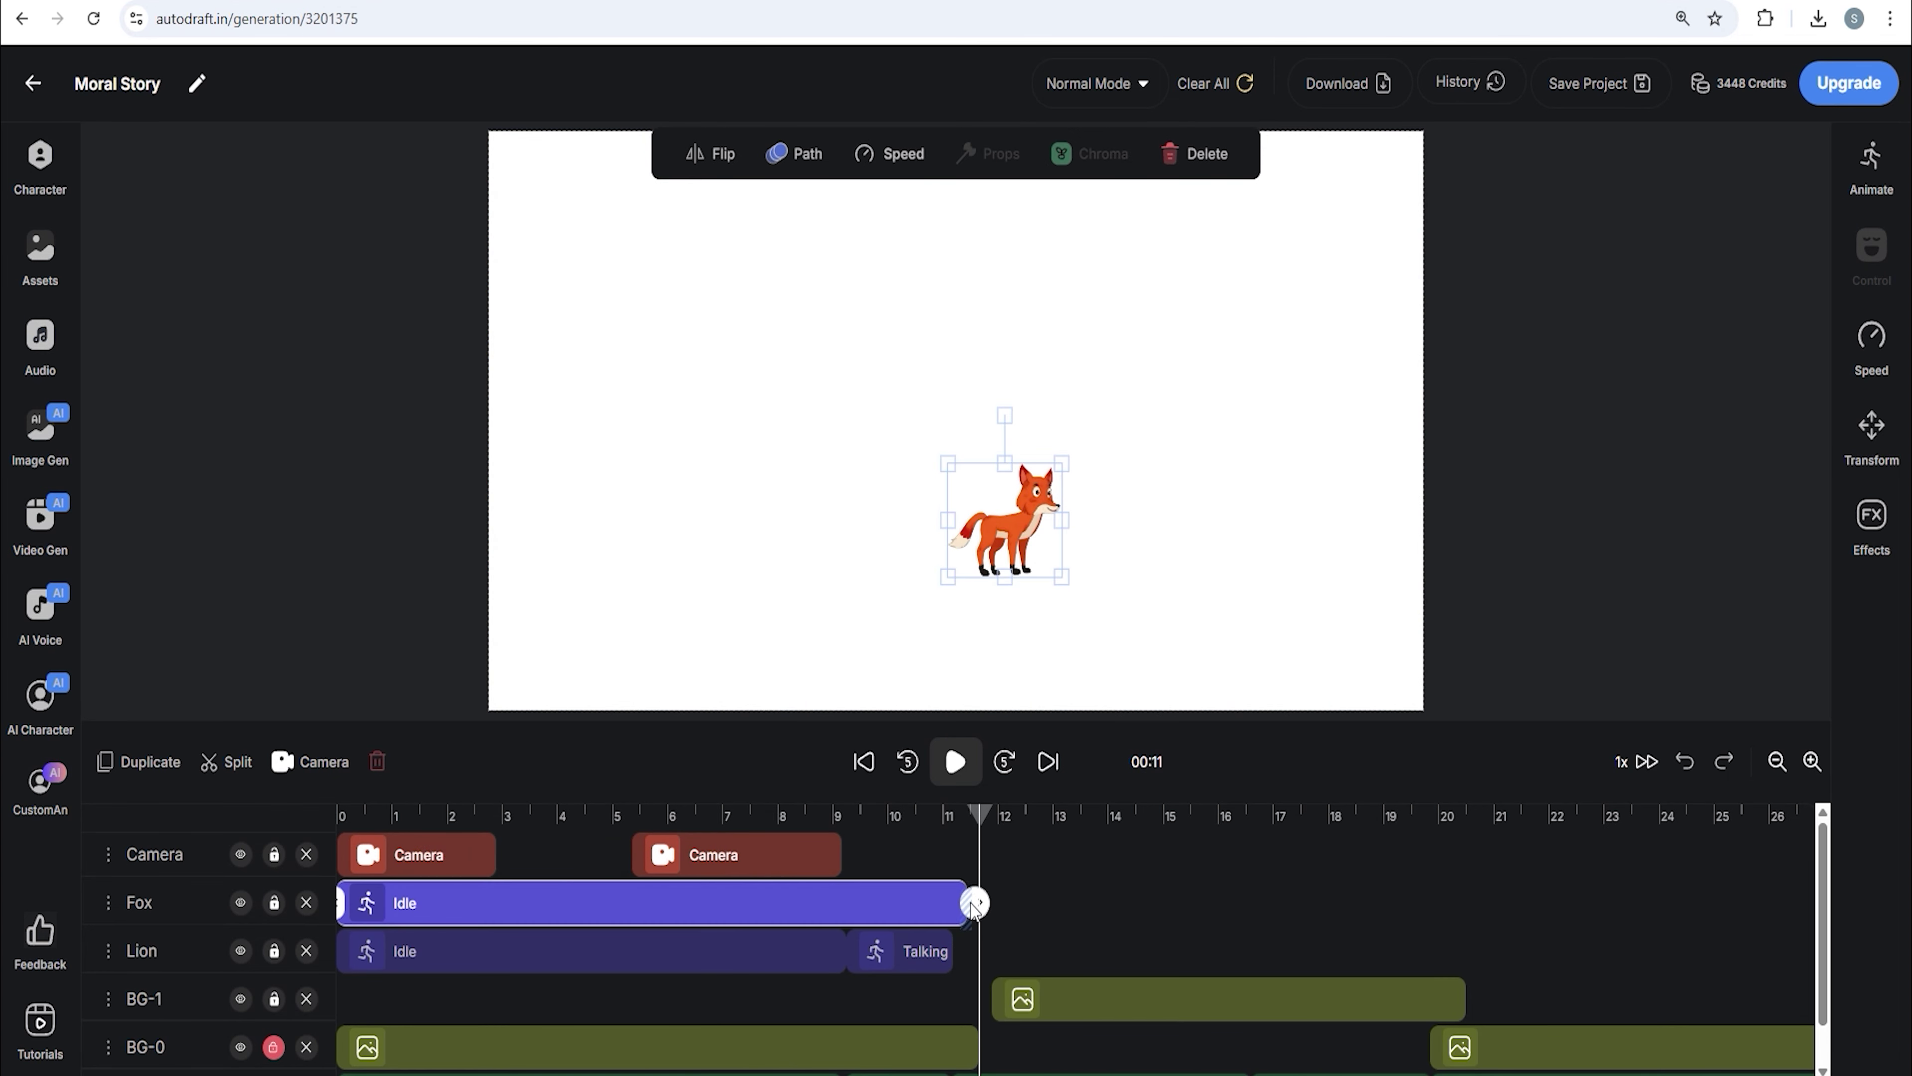
drag(972, 904, 980, 904)
click(1609, 87)
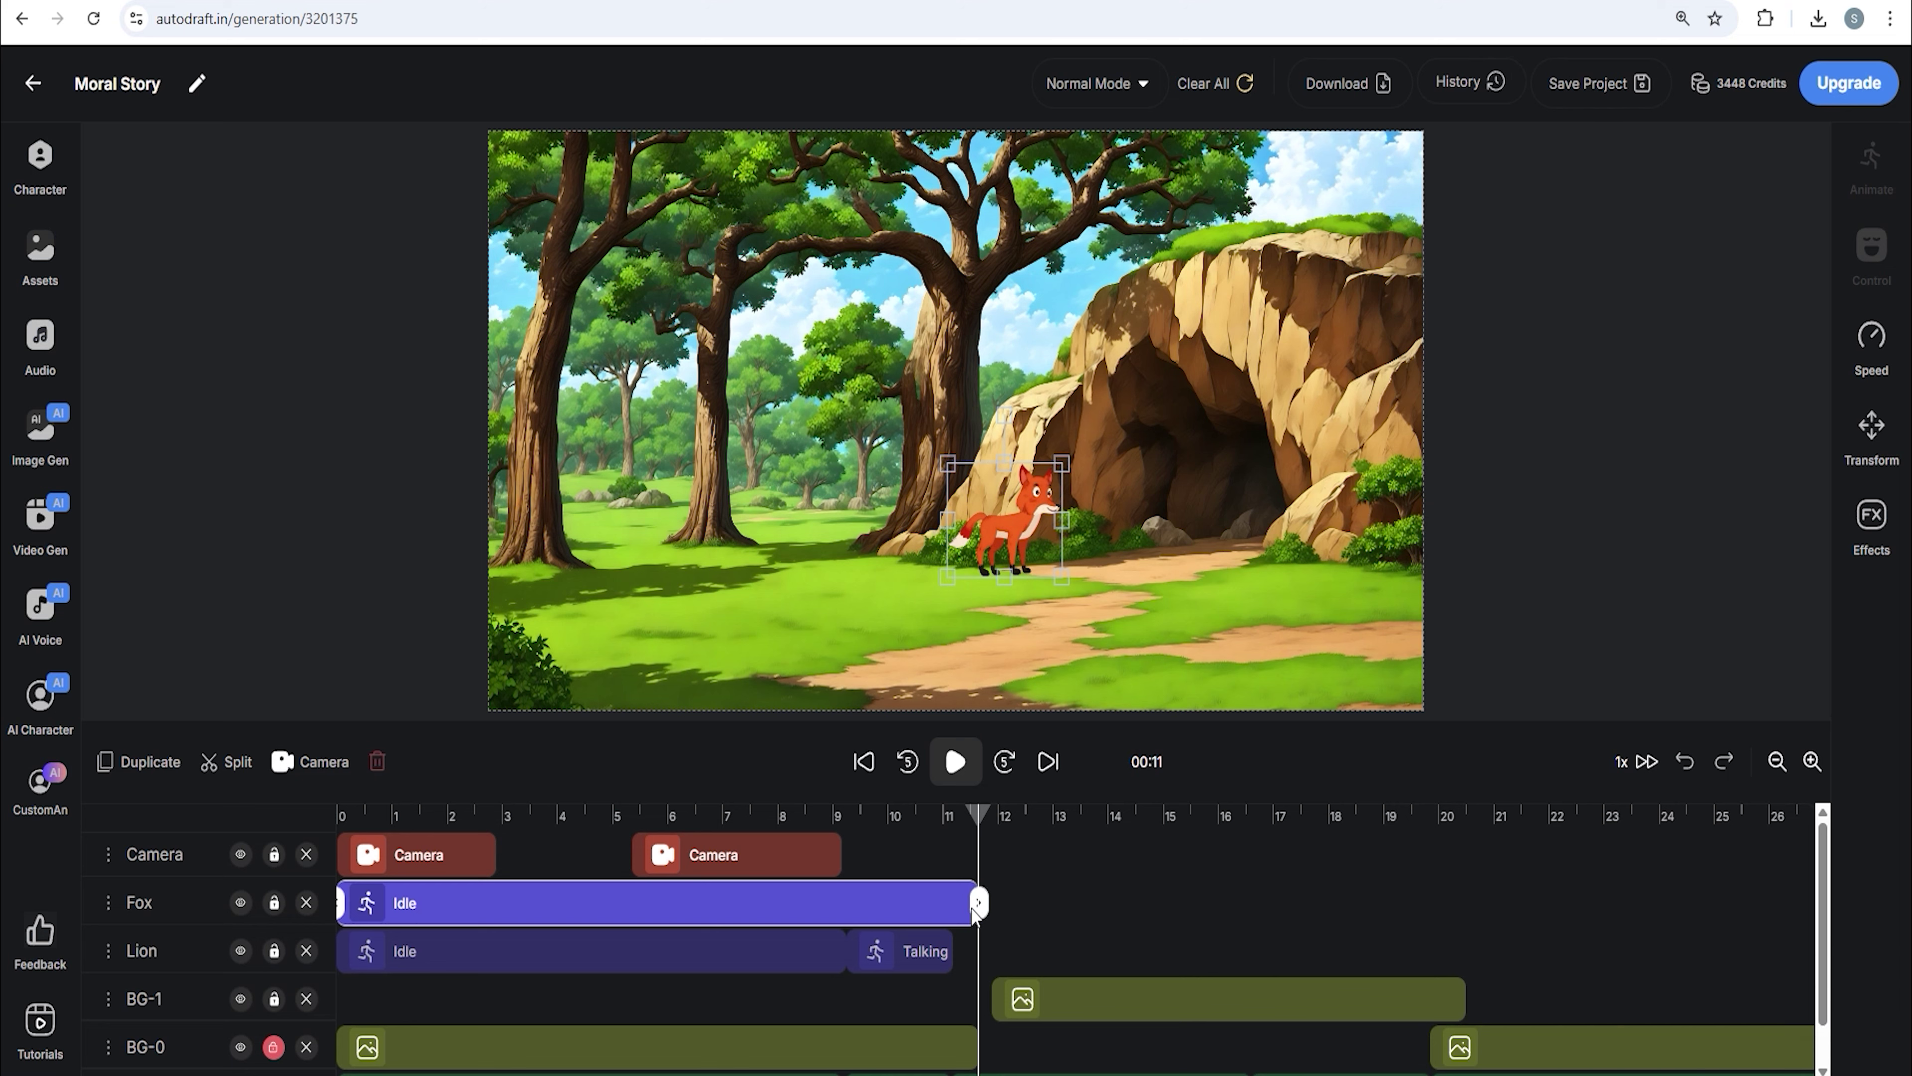
drag(967, 903, 977, 905)
click(1588, 85)
- Split the lion's Talking clip at about 11 seconds and extend the remainder to end with the fox's clip at about 11.5 seconds
drag(978, 817, 946, 832)
click(935, 947)
scroll(963, 888, down, 1)
scroll(960, 866, up, 1)
click(951, 821)
scroll(1016, 876, down, 1)
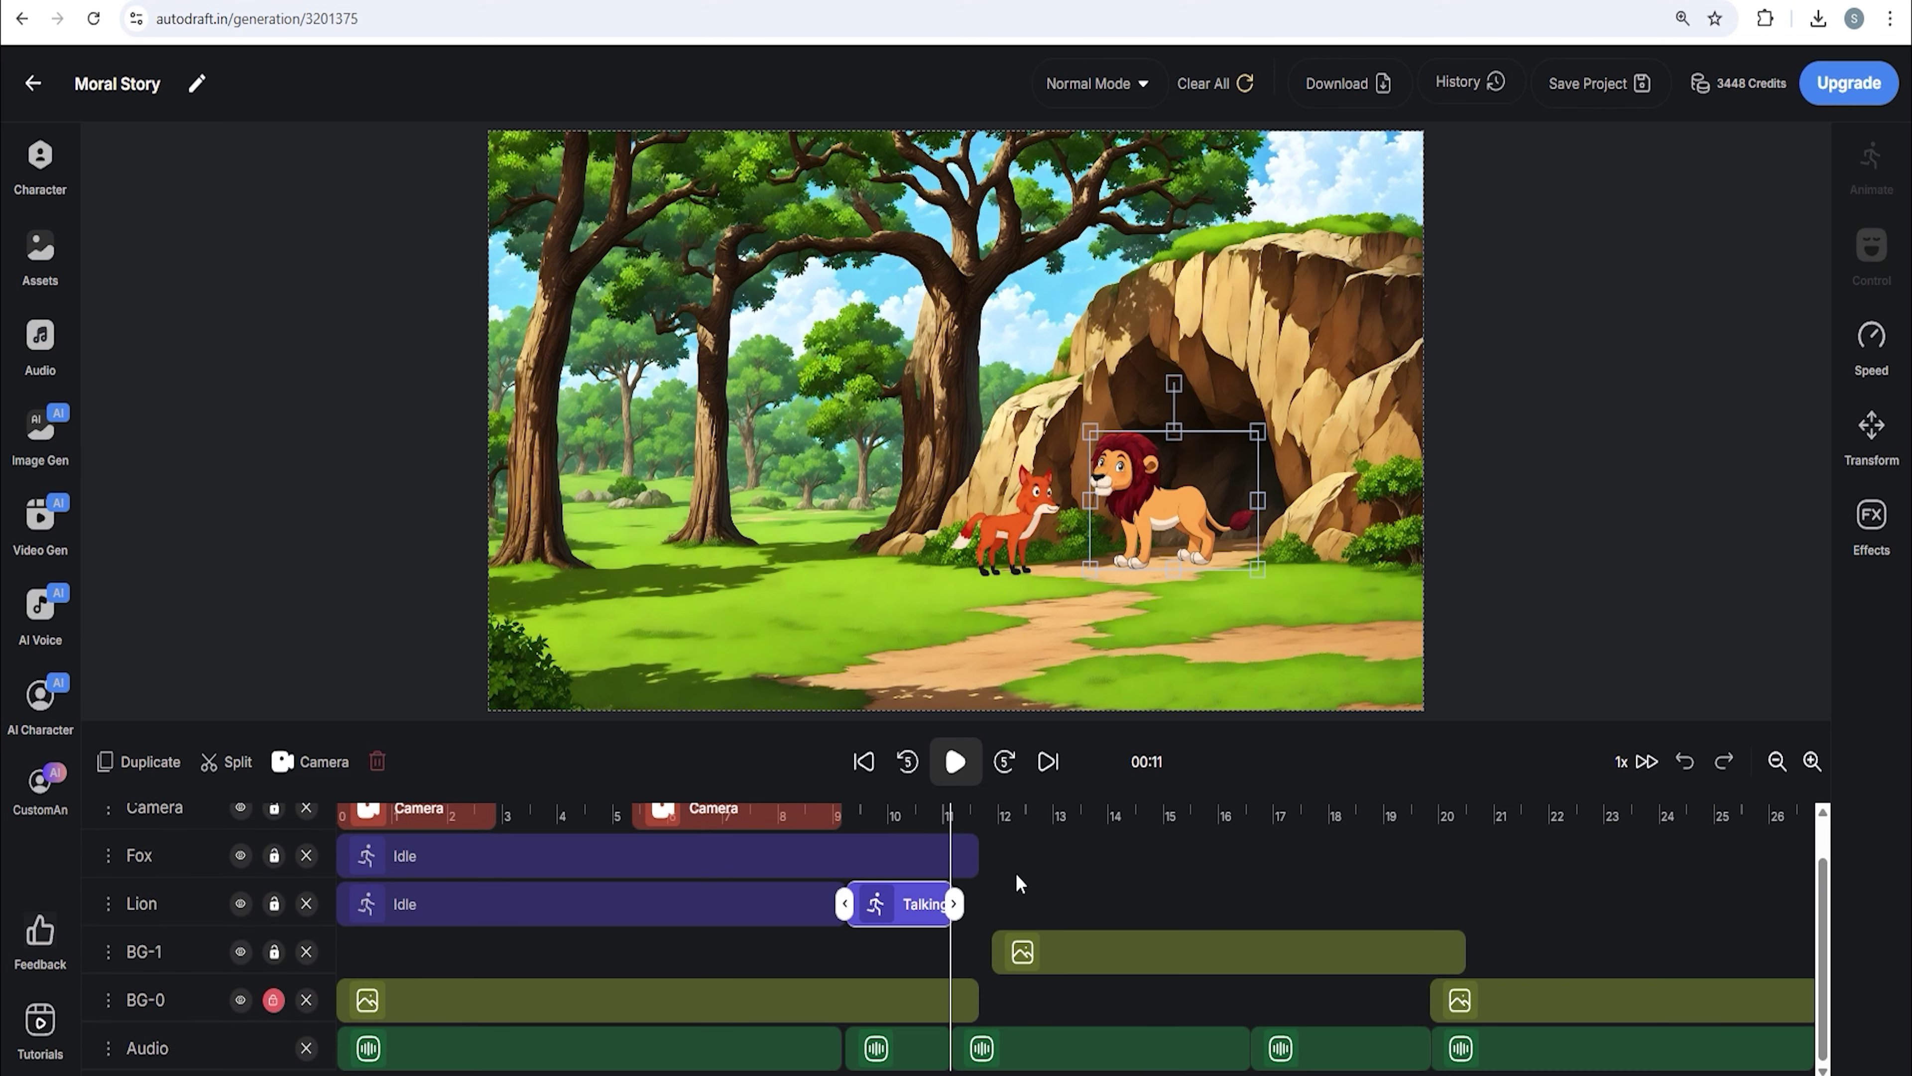
click(953, 905)
click(974, 900)
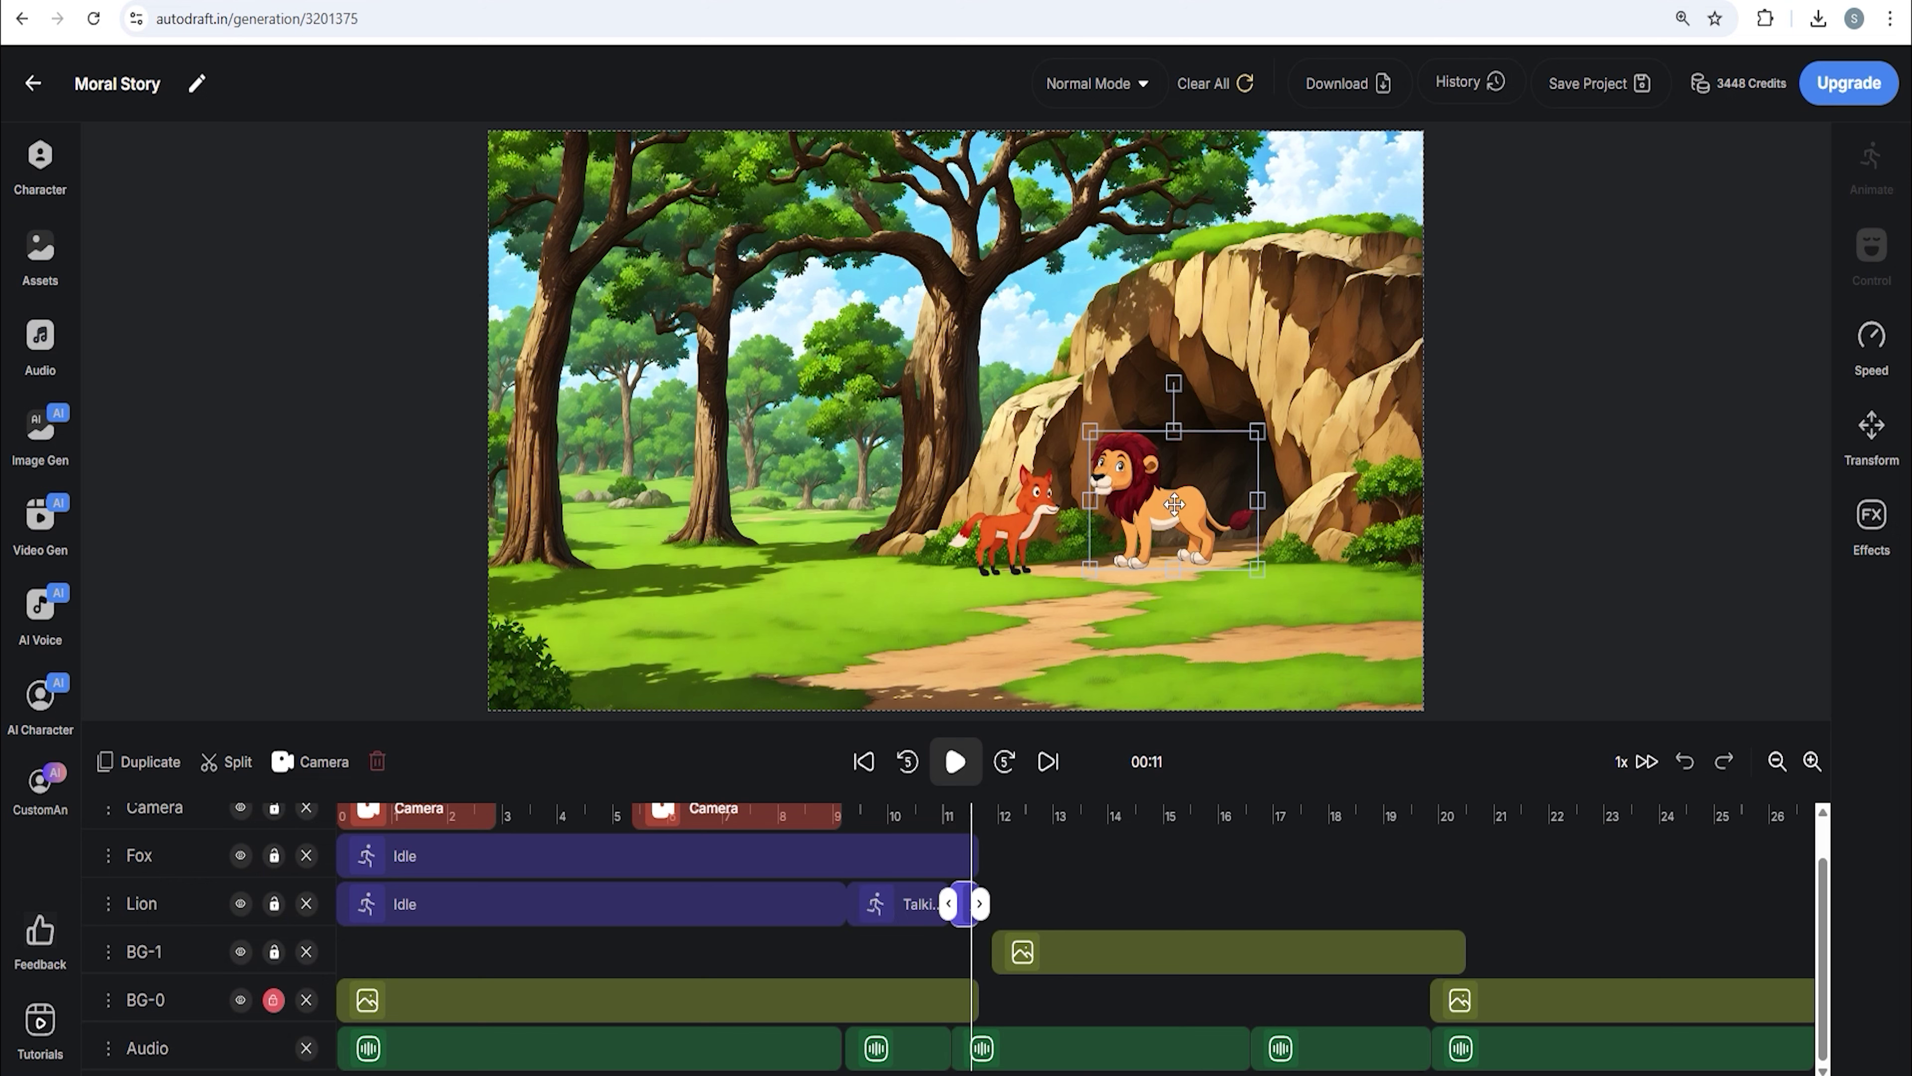
- Give the short last part of the lion's clip the Idle animation
click(1151, 516)
click(1869, 169)
click(1626, 339)
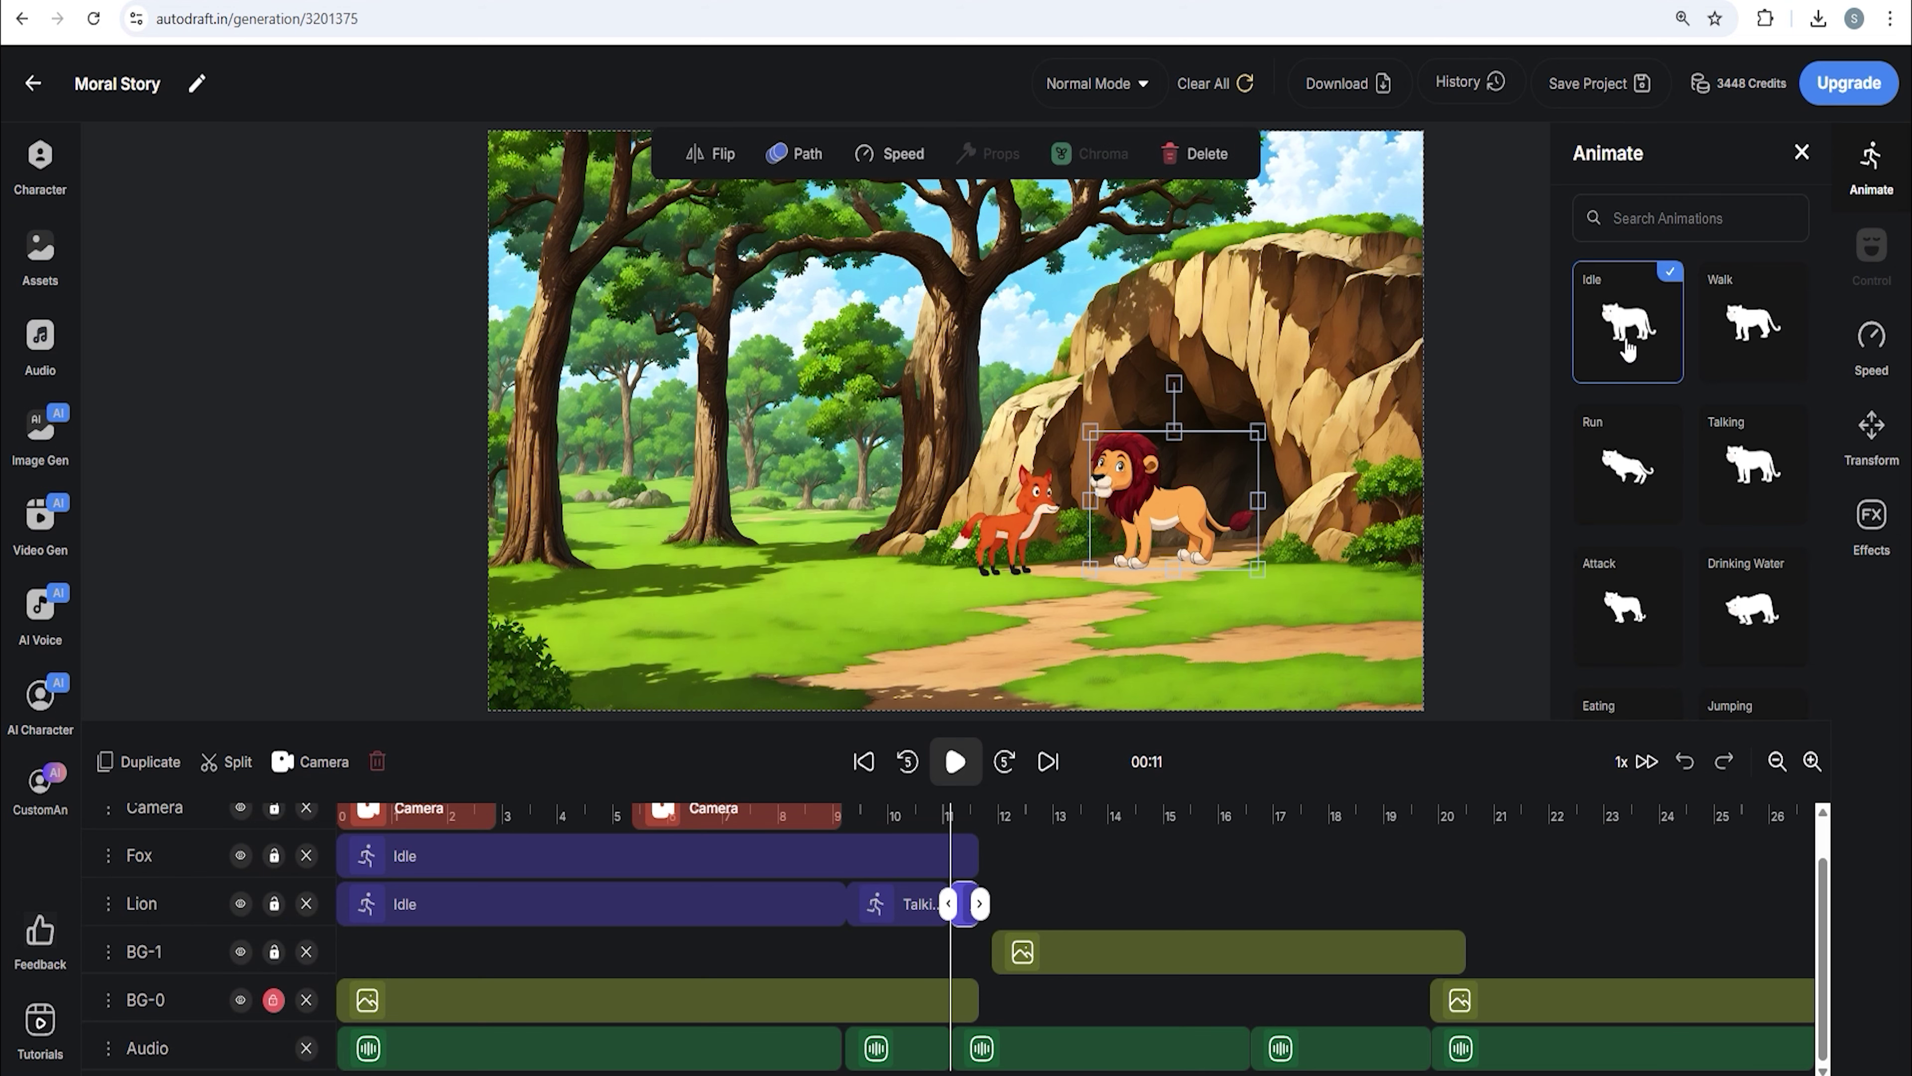
- Add a third camera clip at about 9 seconds and fit its framing to the close-up around the fox and lion
click(892, 815)
scroll(919, 806, up, 1)
click(835, 851)
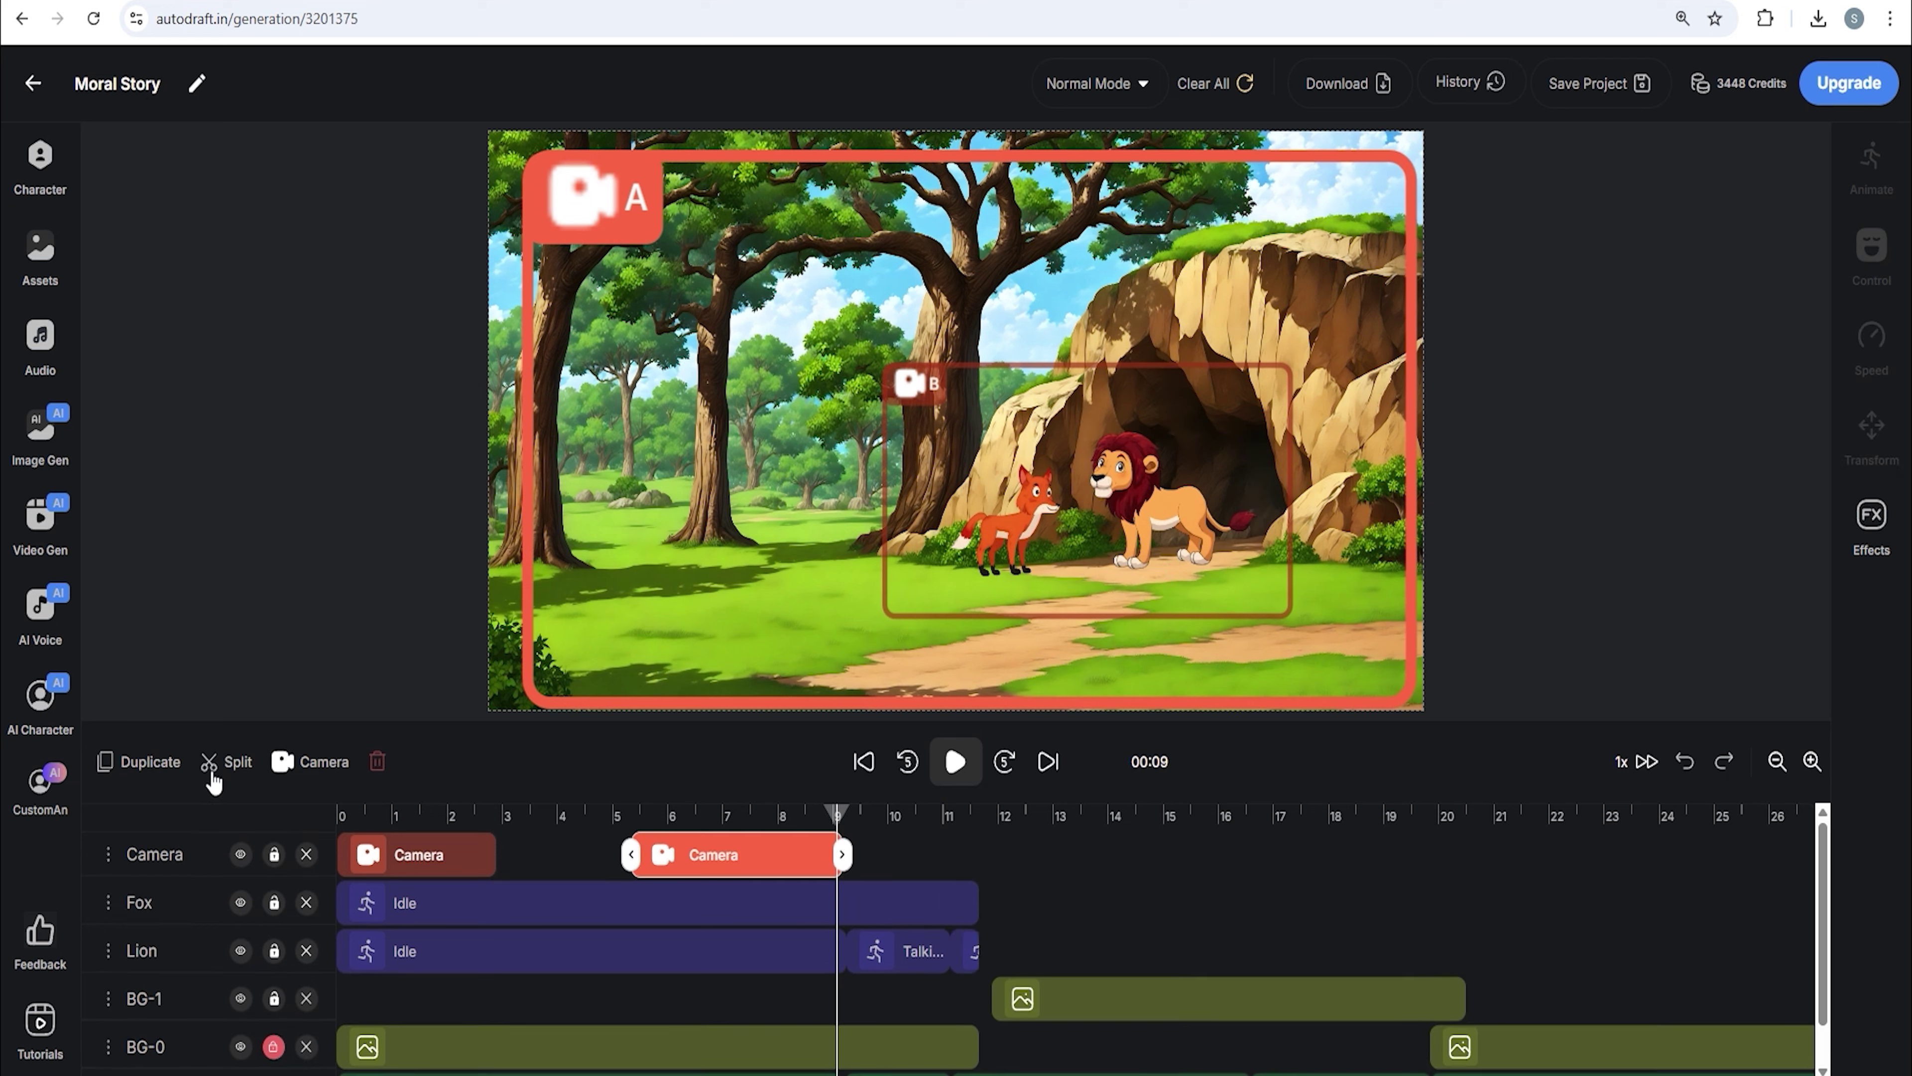
click(311, 762)
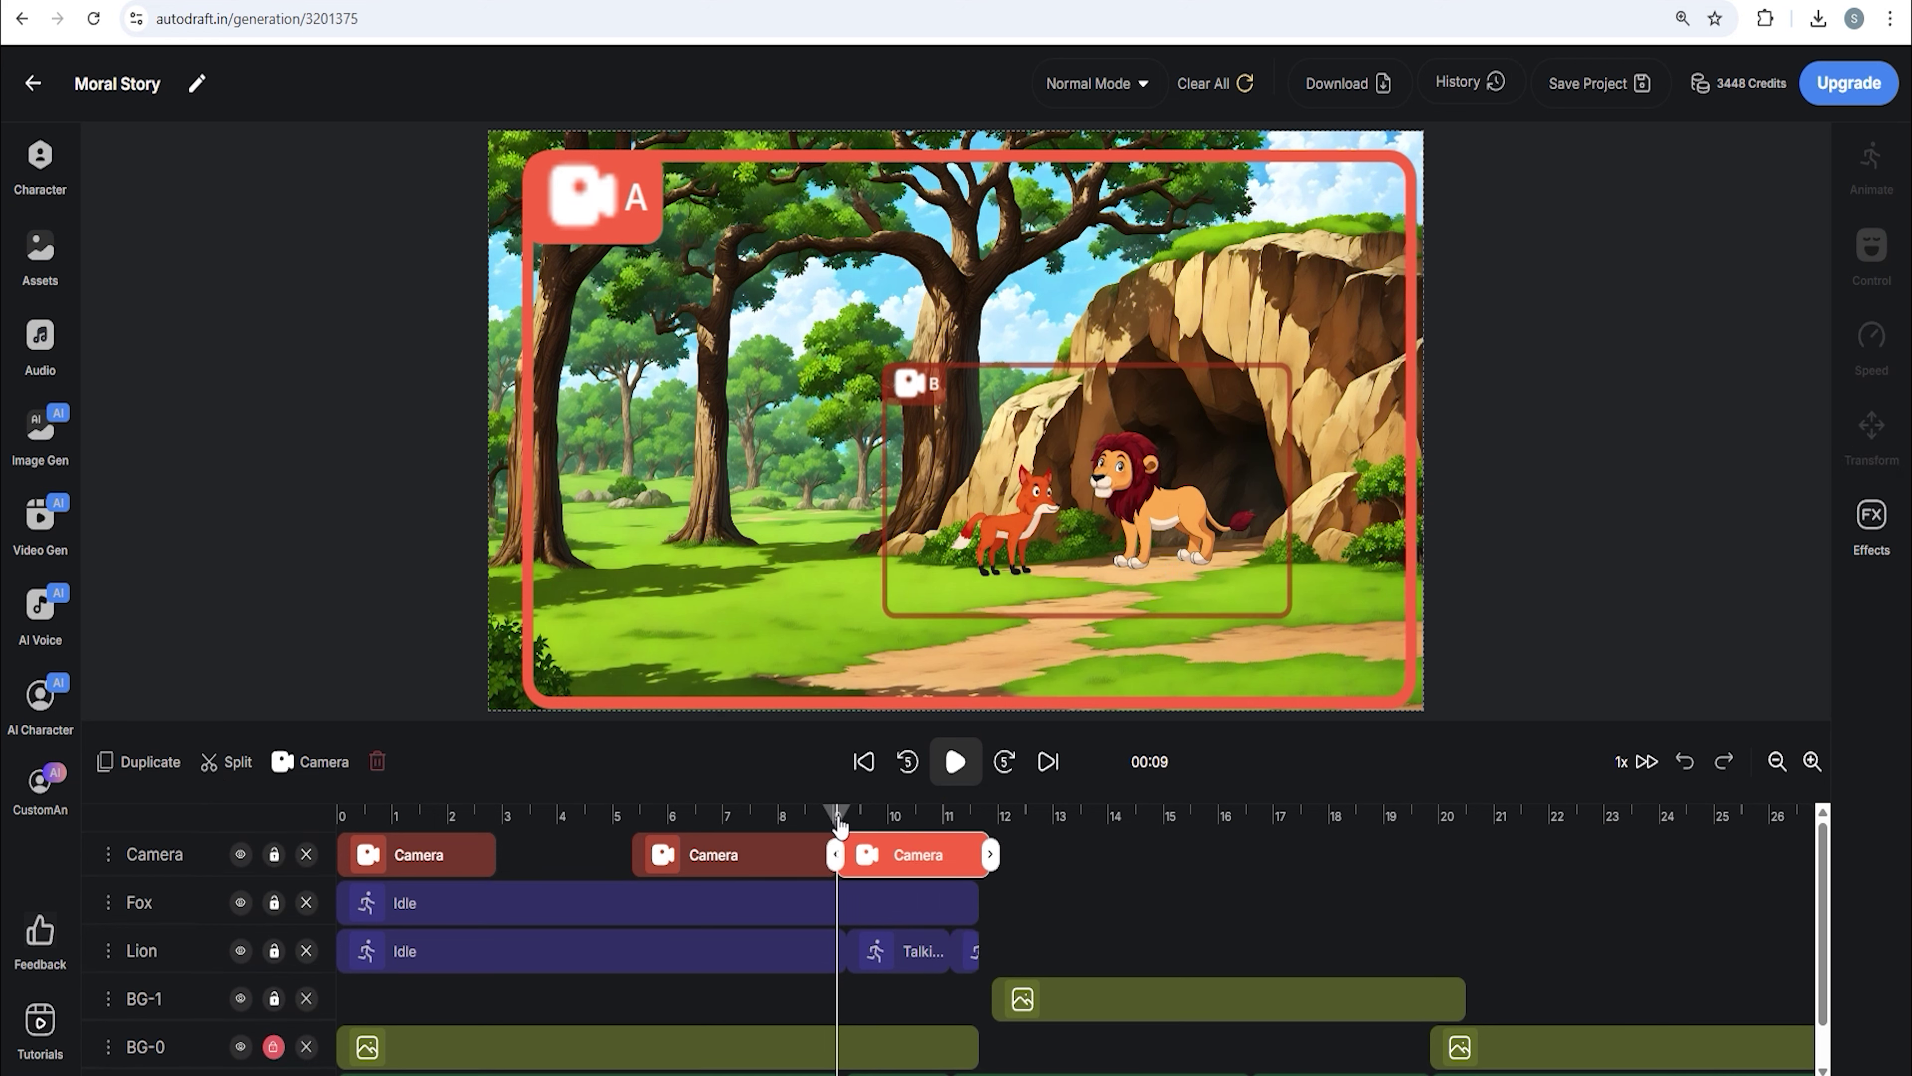
drag(627, 219, 825, 341)
drag(1420, 709, 1291, 630)
drag(826, 341, 862, 361)
drag(861, 629, 881, 616)
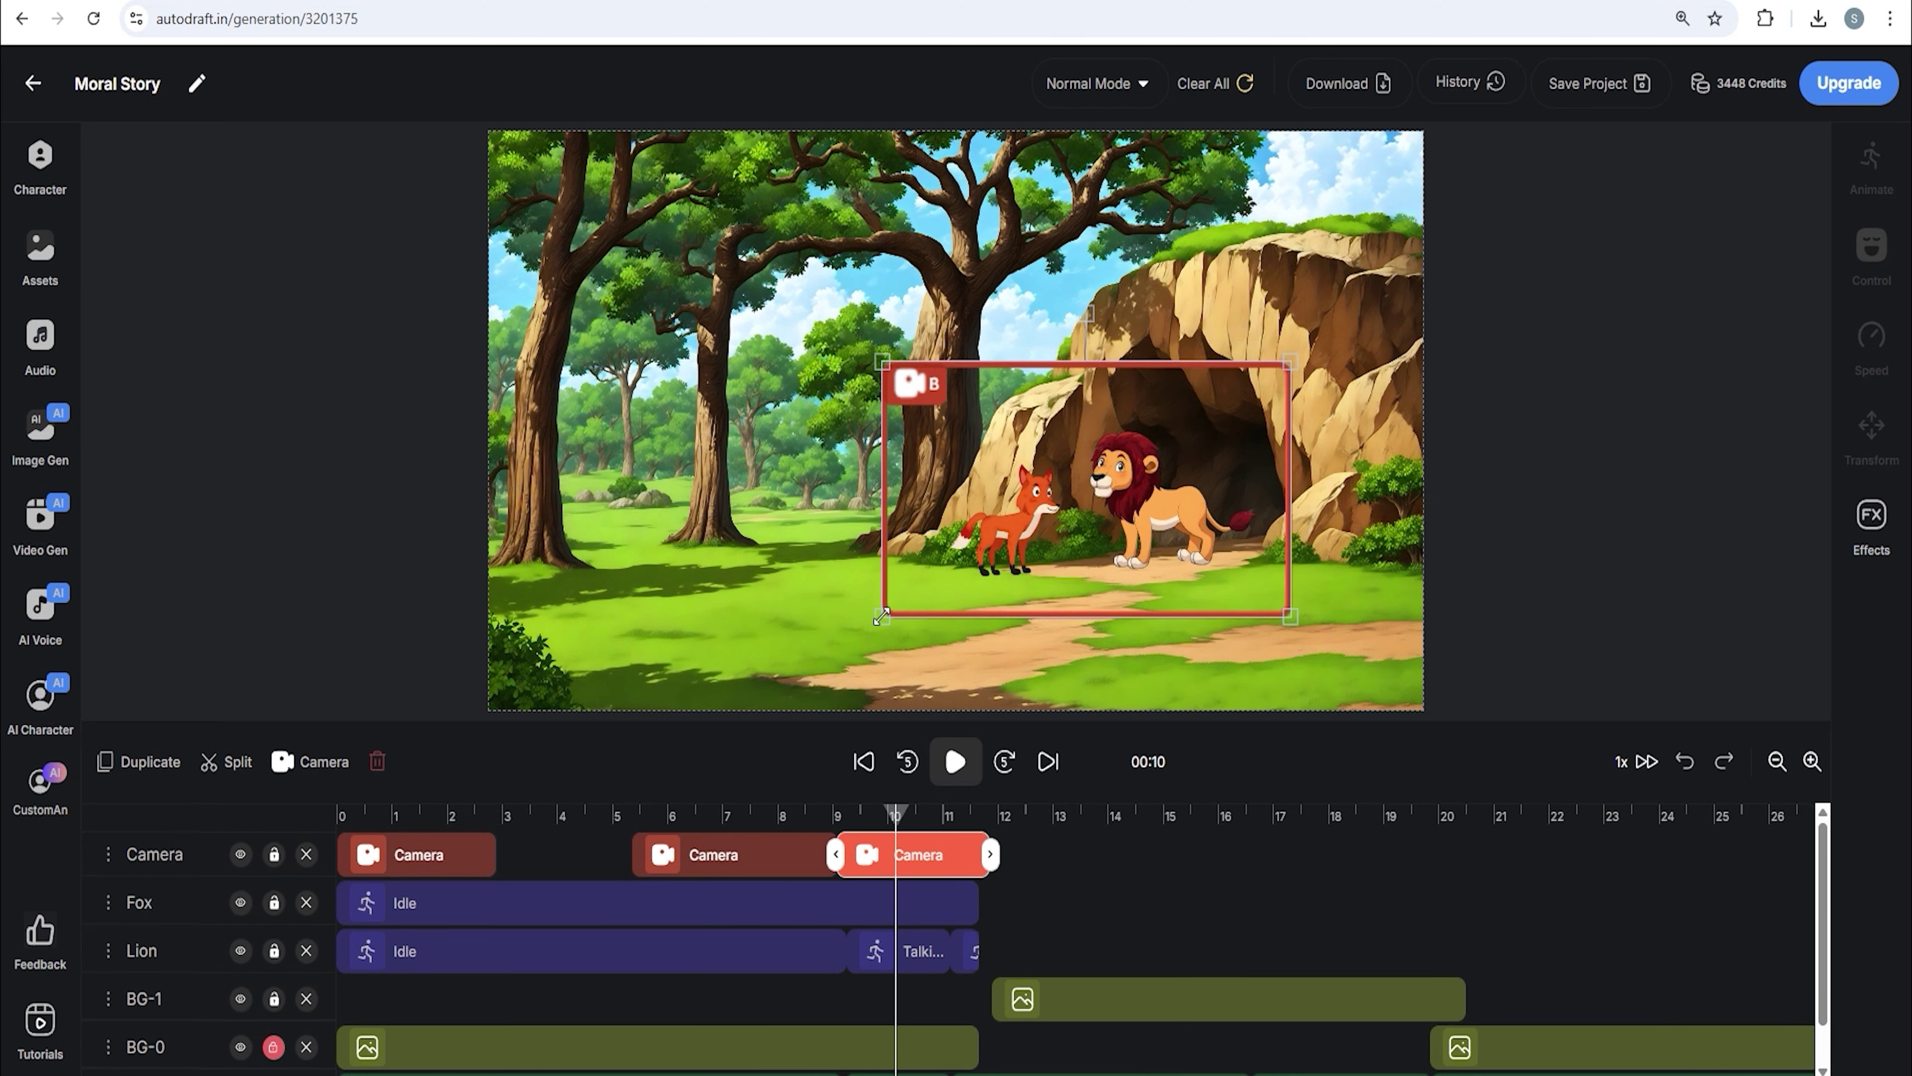
- Play back the cave close-up and move the meadow background clip to start at the first cave background's end, about 11.5 seconds
click(706, 815)
click(955, 763)
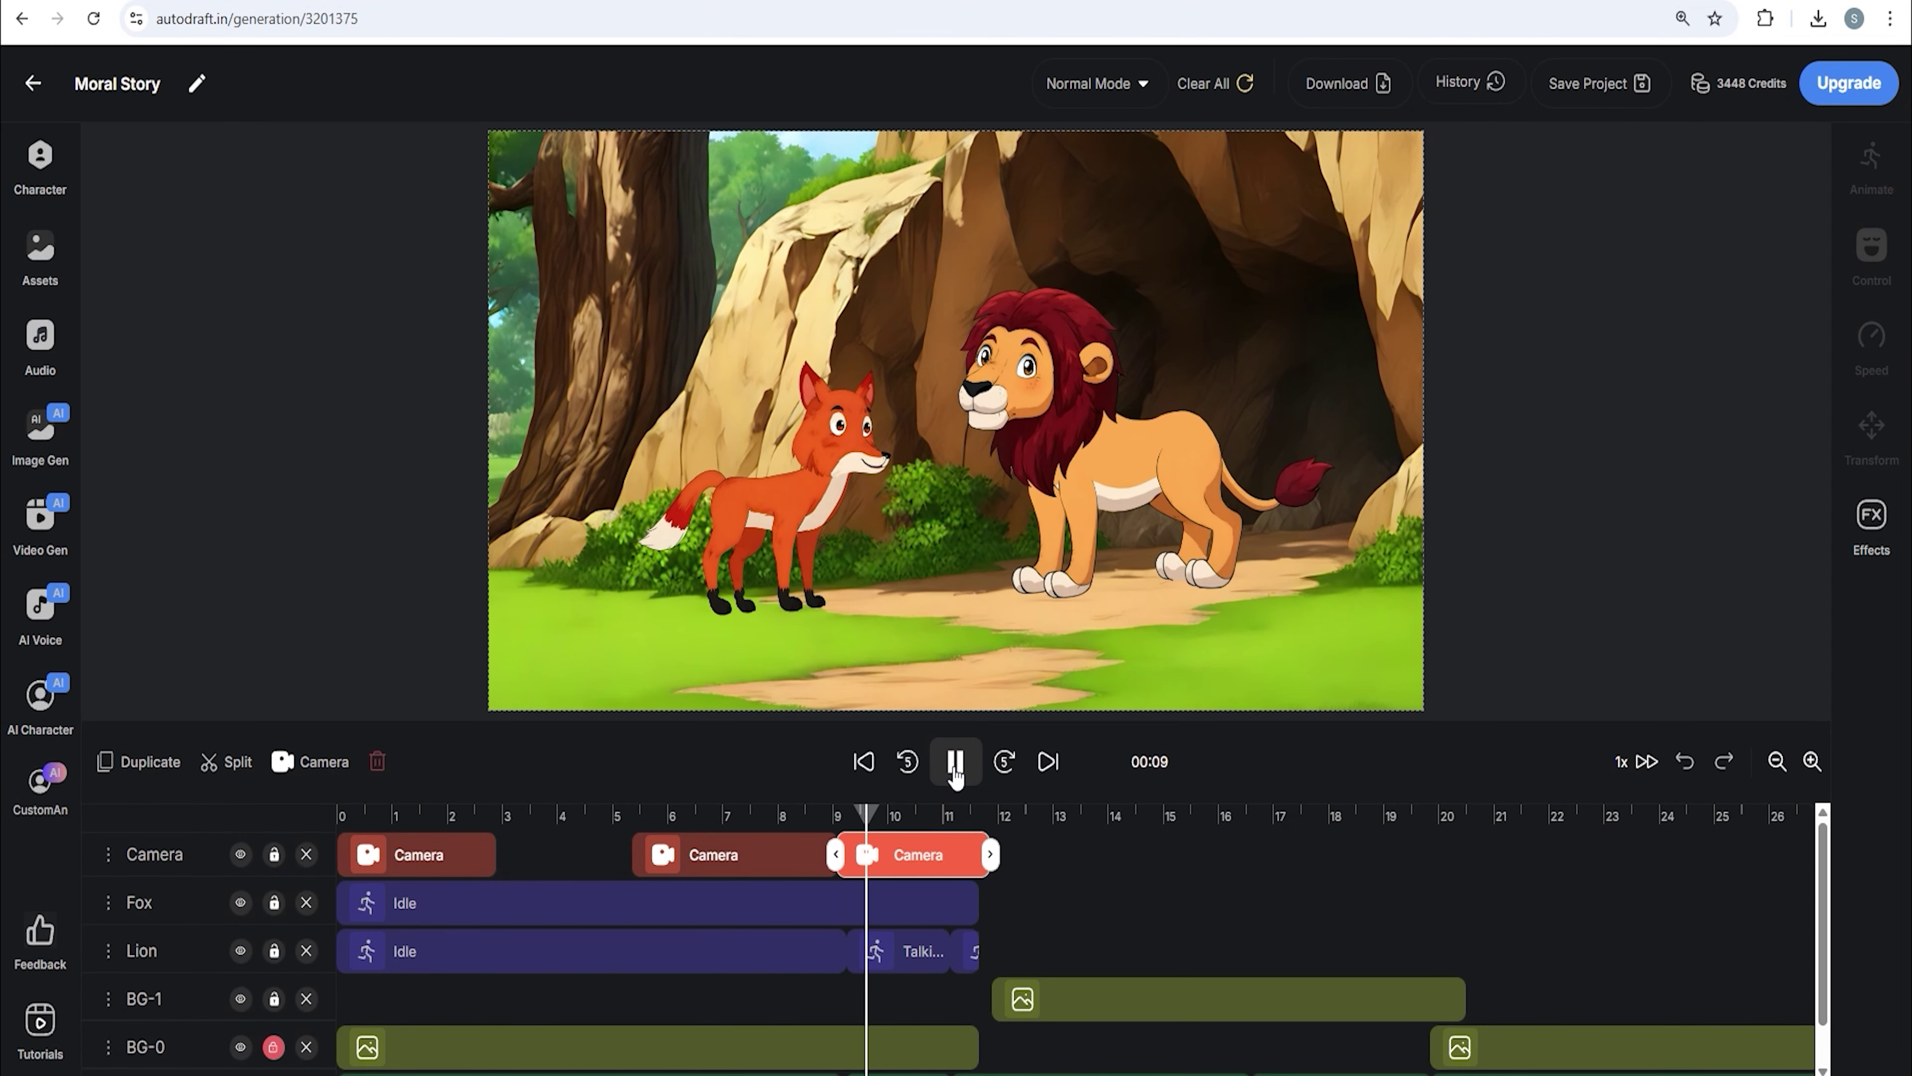
click(954, 763)
click(980, 817)
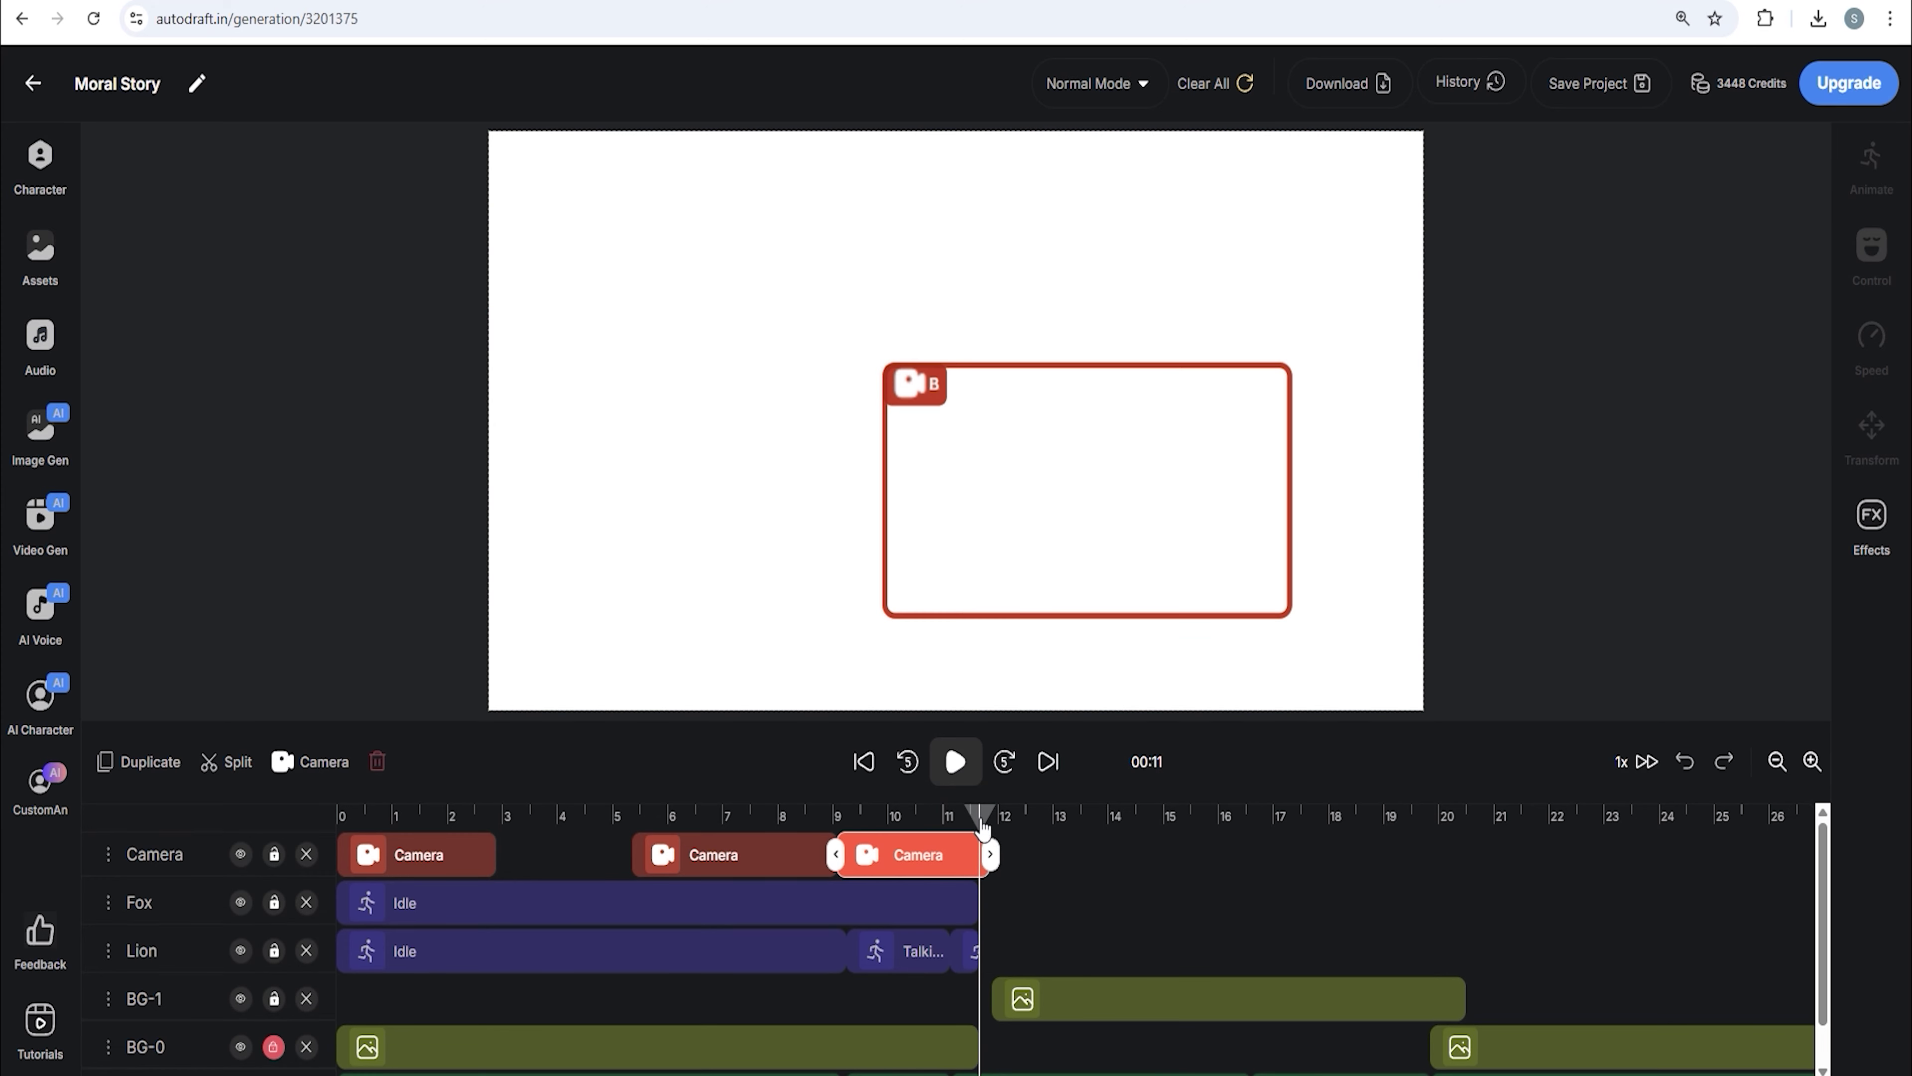
drag(1041, 990, 1028, 990)
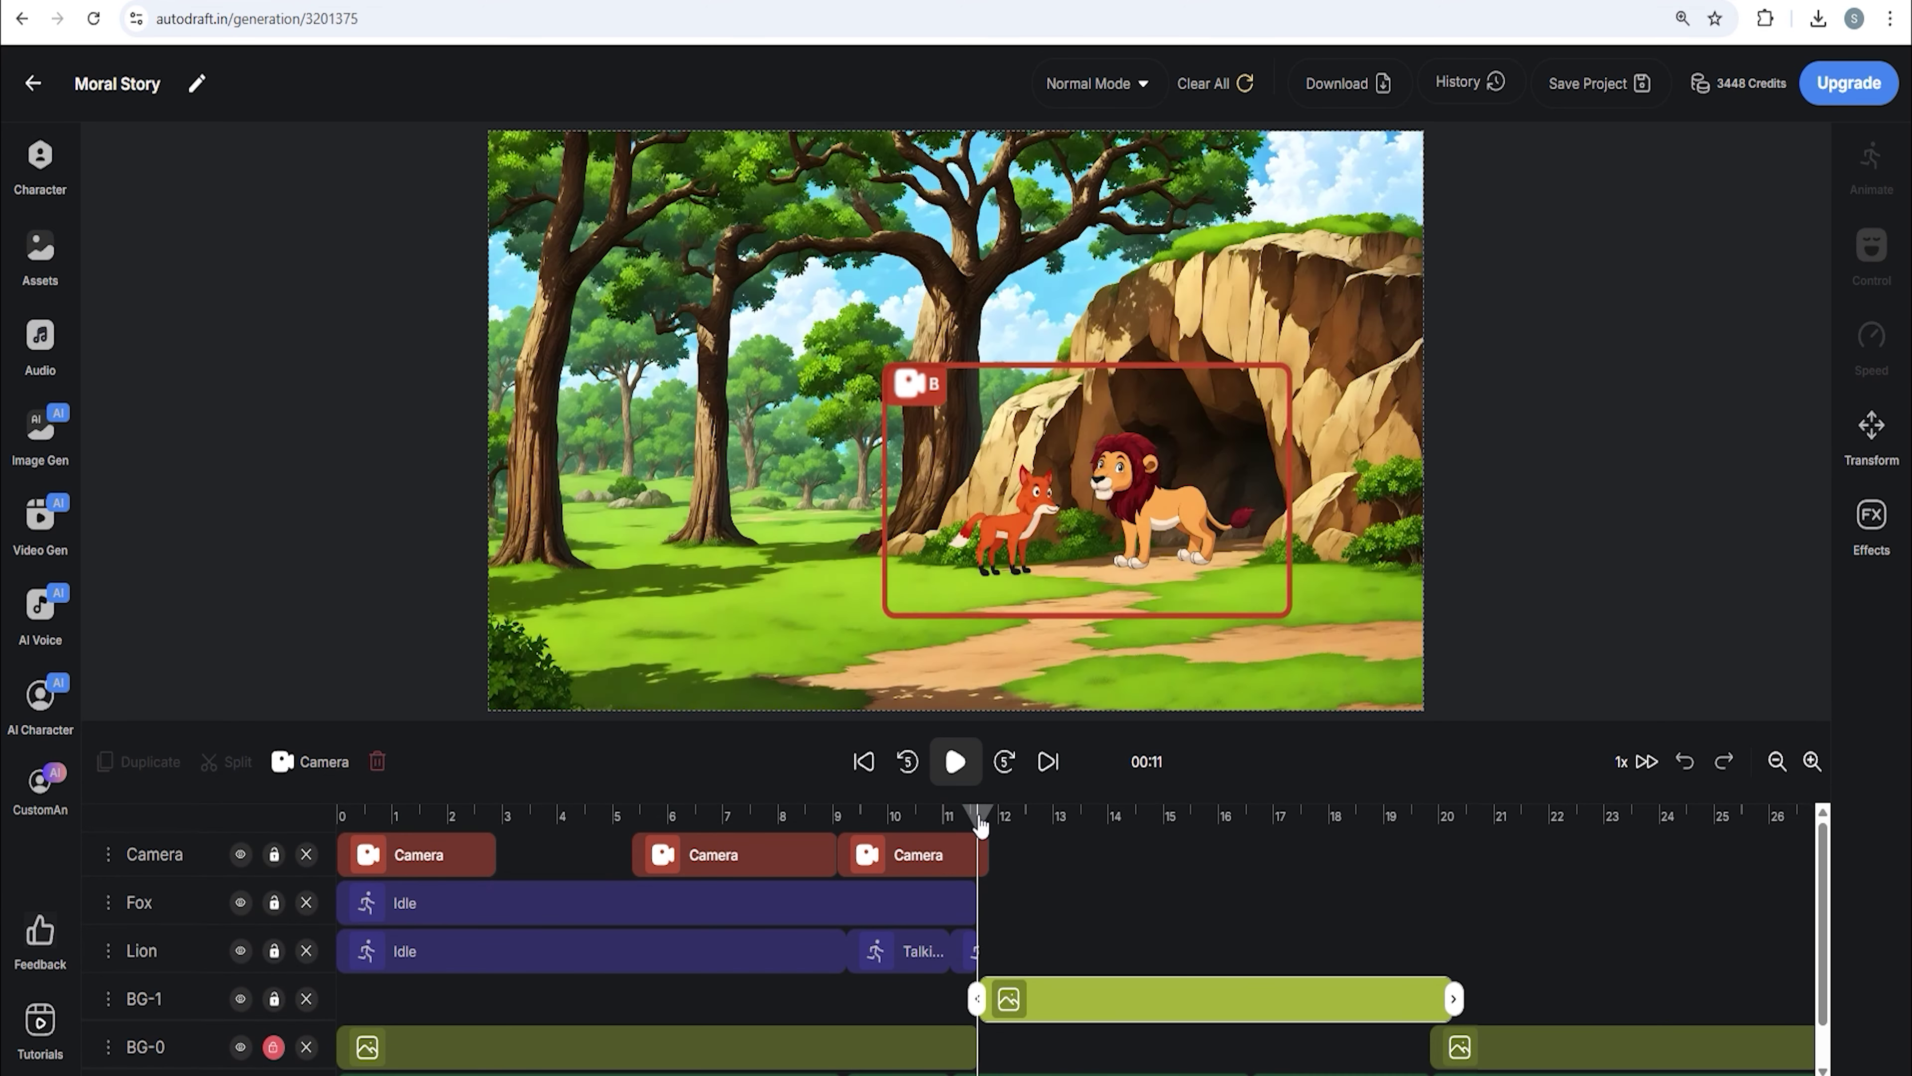
- Move the audio clip that follows the long cave-scene narration to start at about 39 seconds, making room before it
scroll(1171, 951, down, 1)
click(1777, 762)
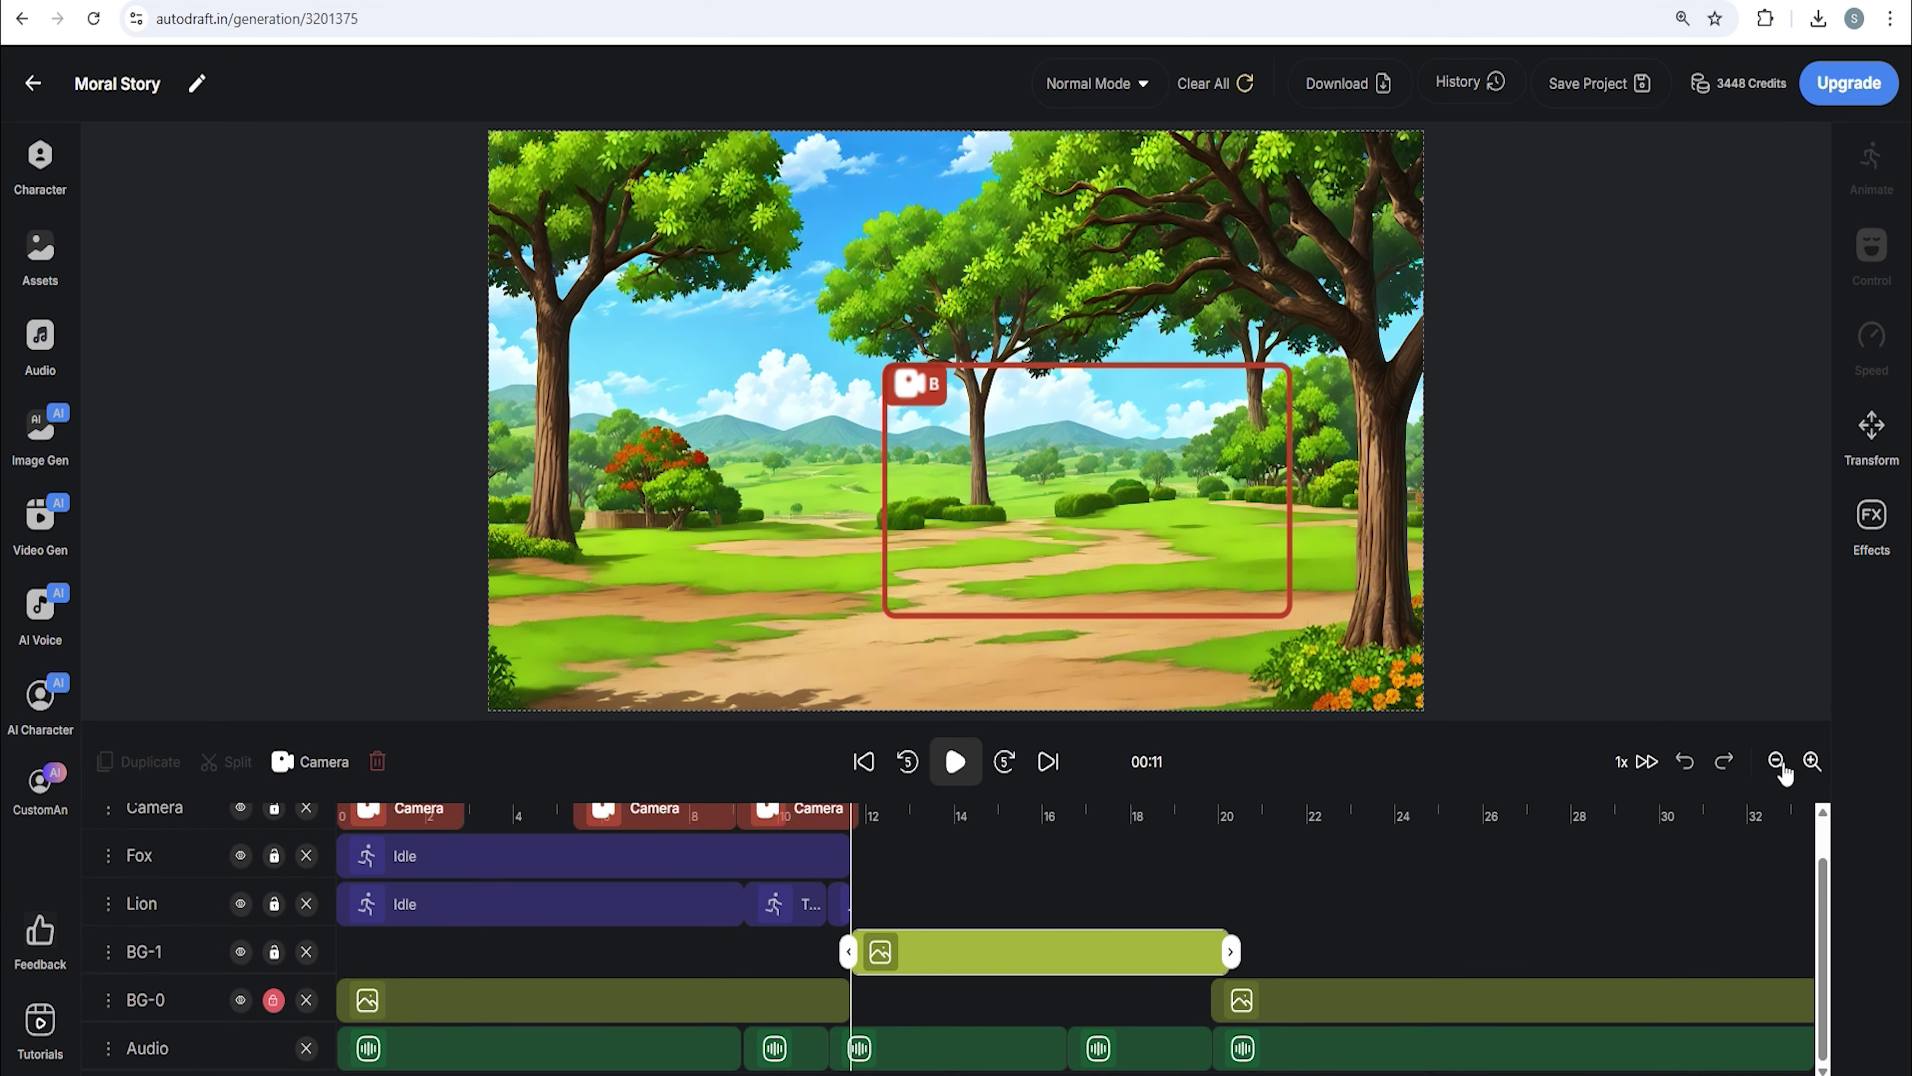
click(1777, 762)
click(1777, 762)
click(888, 1008)
click(1344, 1054)
drag(1344, 1055, 1237, 1058)
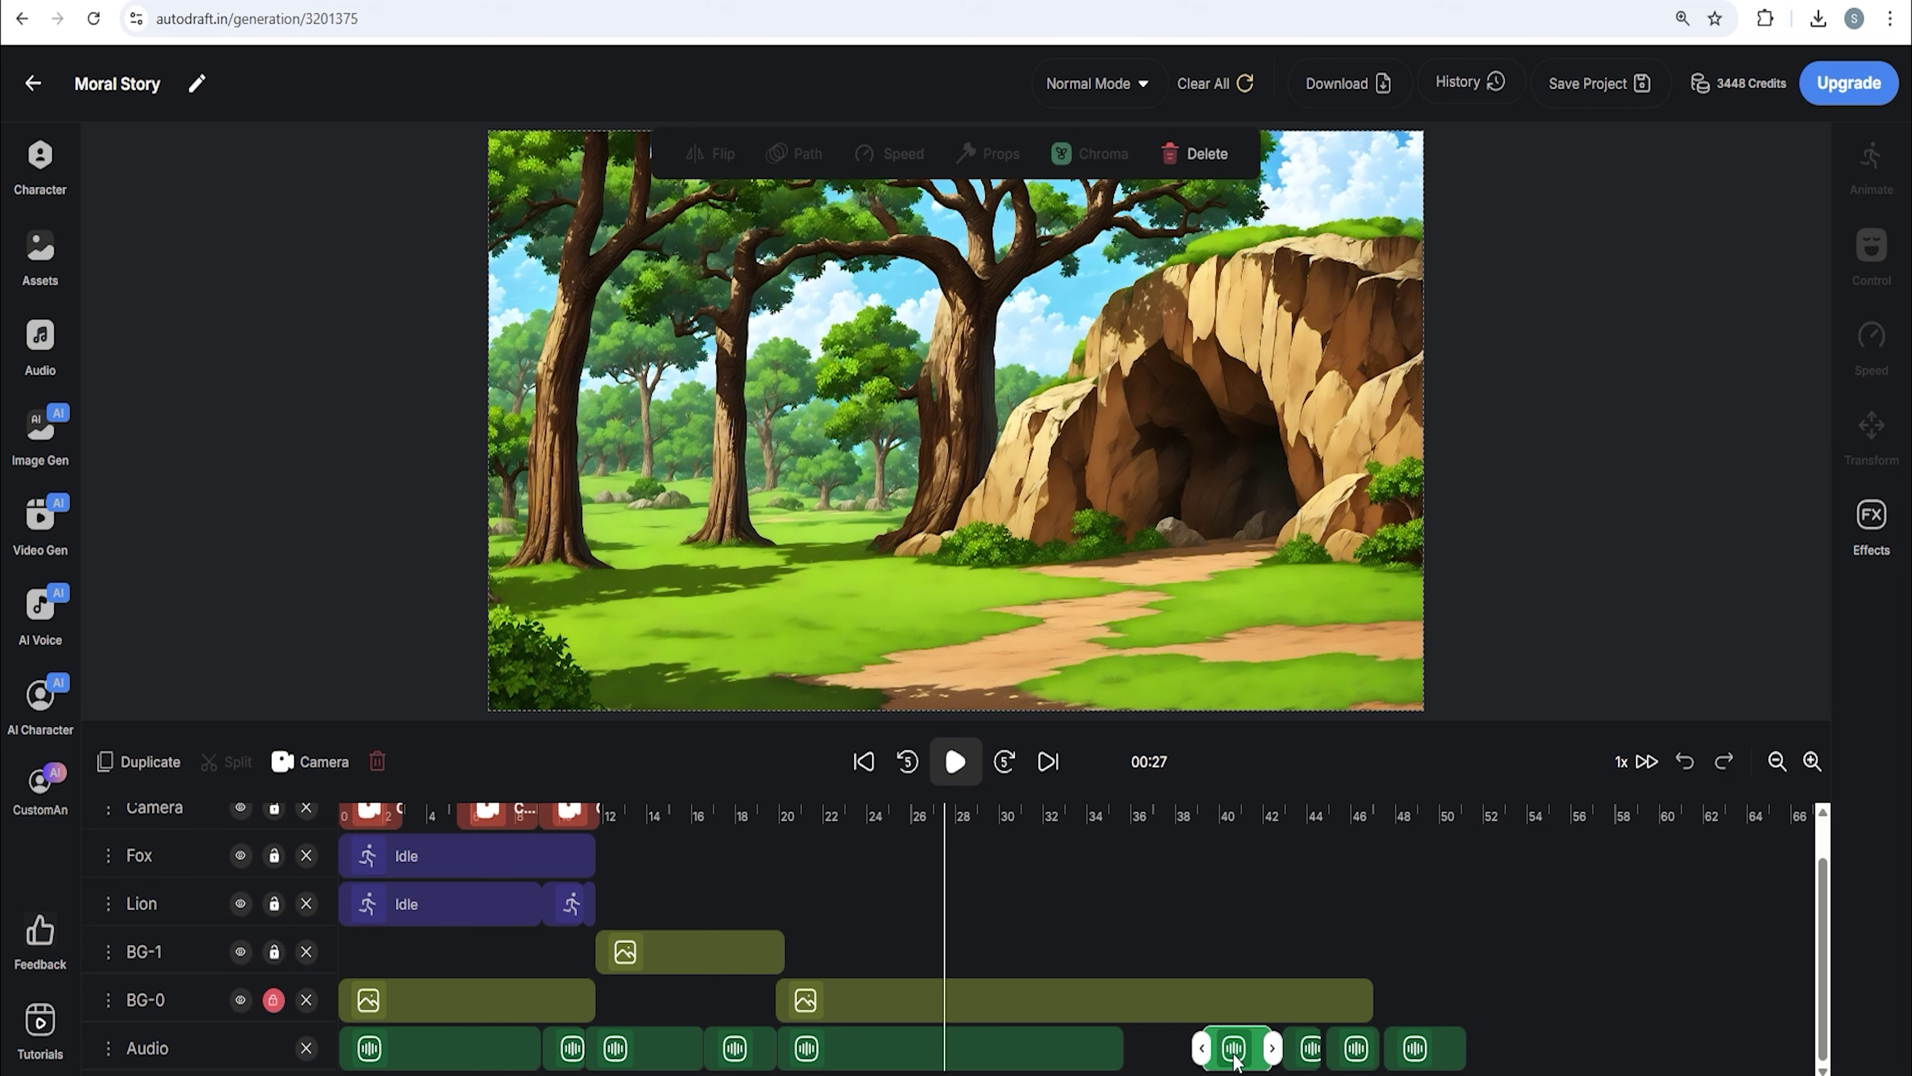
- Start the second cave background and the long audio clip together at the meadow background's end, about 20 seconds
drag(881, 1055, 952, 1054)
click(742, 1053)
click(836, 1007)
click(800, 816)
drag(976, 1055, 921, 1058)
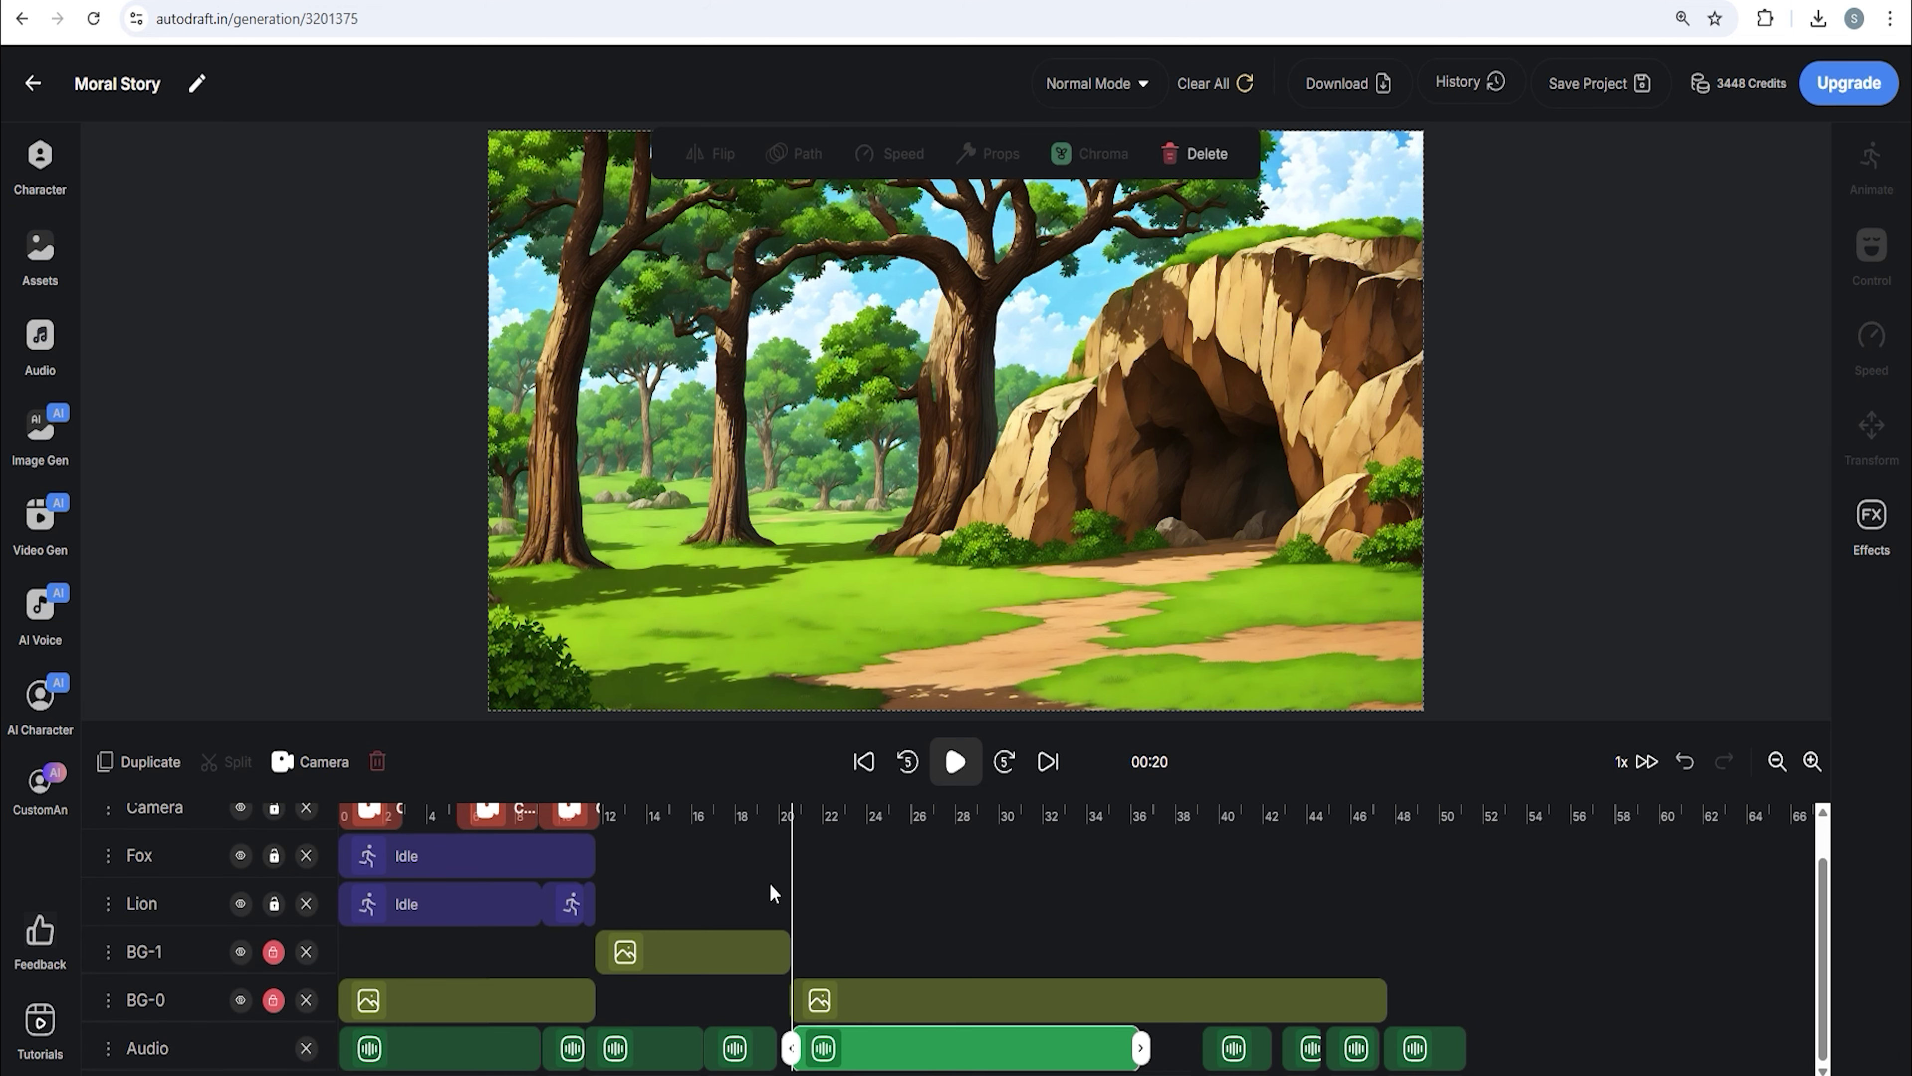
- Shift the audio clip after the long narration earlier to start at about 37 seconds
click(894, 815)
click(1229, 1053)
drag(1230, 1054, 1185, 1055)
- Trim the third camera clip to end with the first cave background at about 11.5 seconds
drag(894, 815, 589, 821)
scroll(742, 812, up, 1)
click(1811, 762)
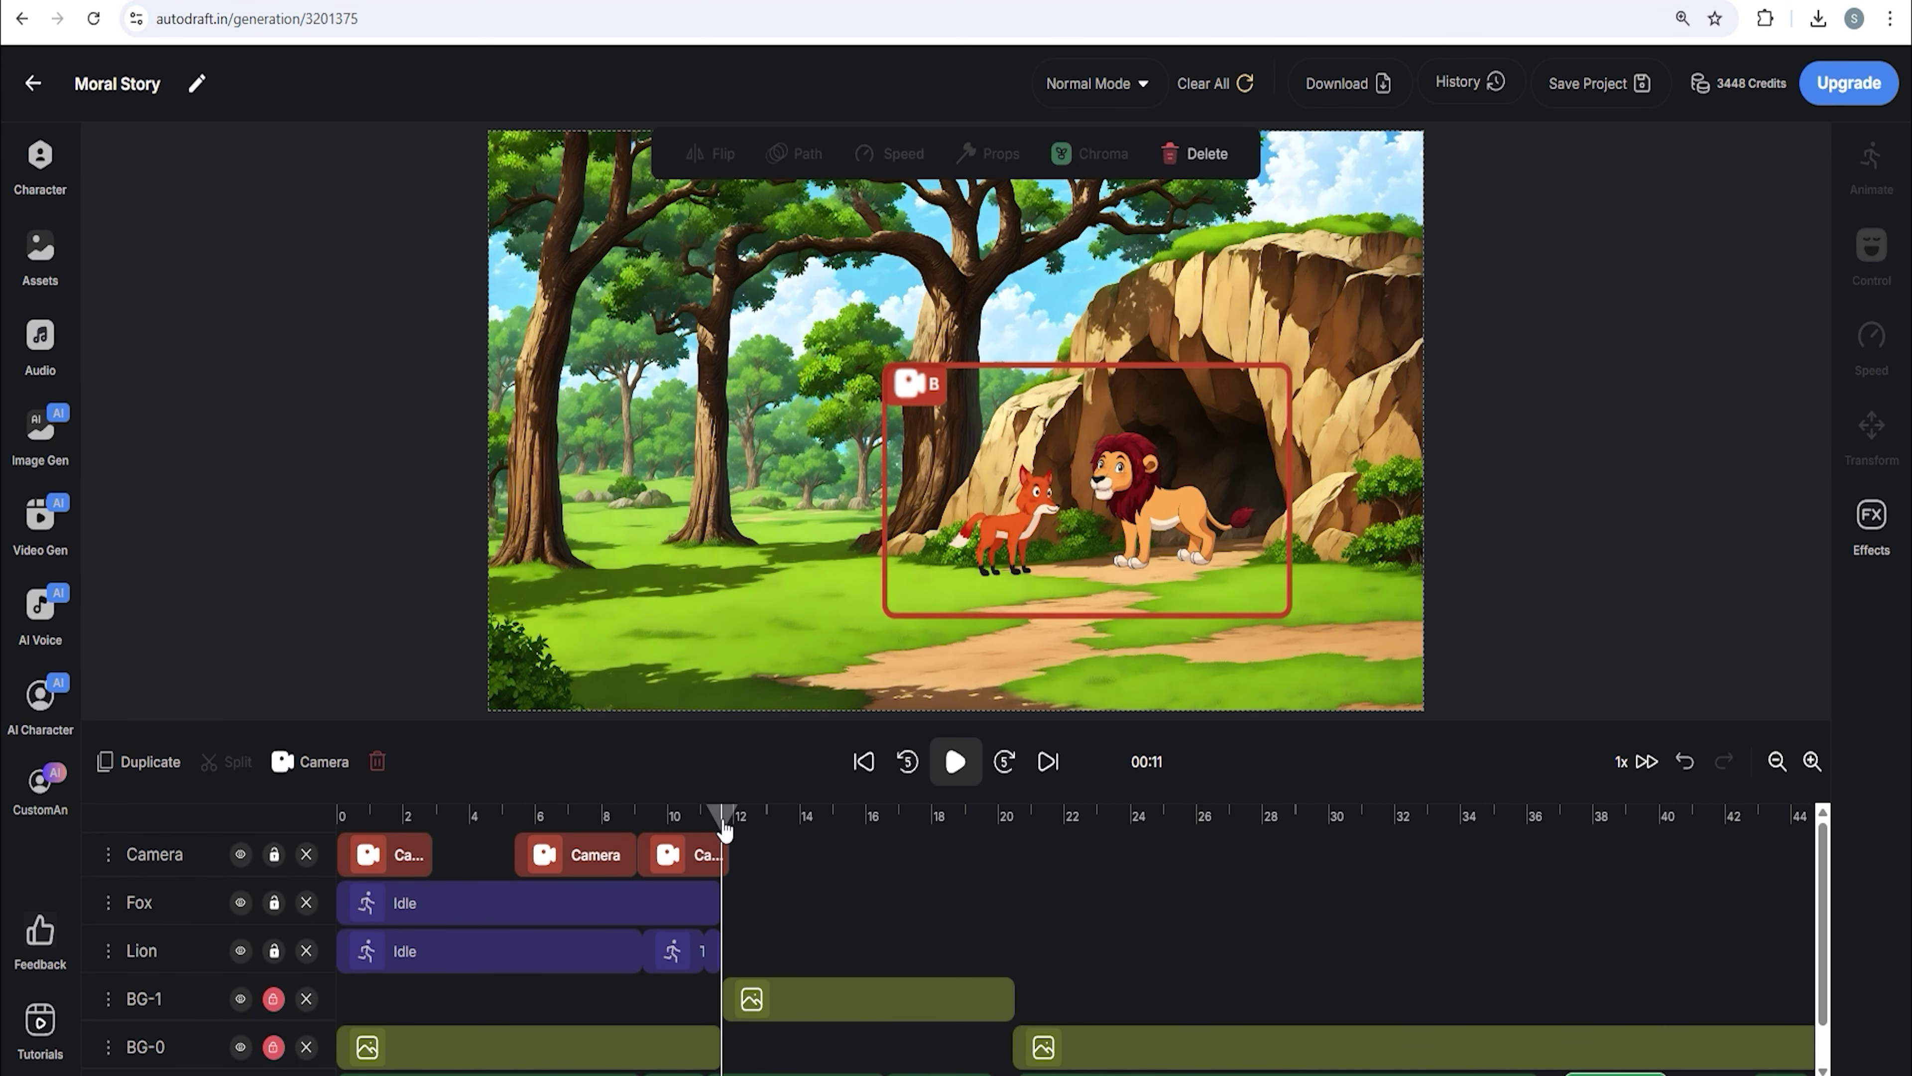
click(725, 861)
mouse_move(725, 812)
mouse_down()
mouse_move(696, 817)
mouse_move(753, 823)
mouse_up()
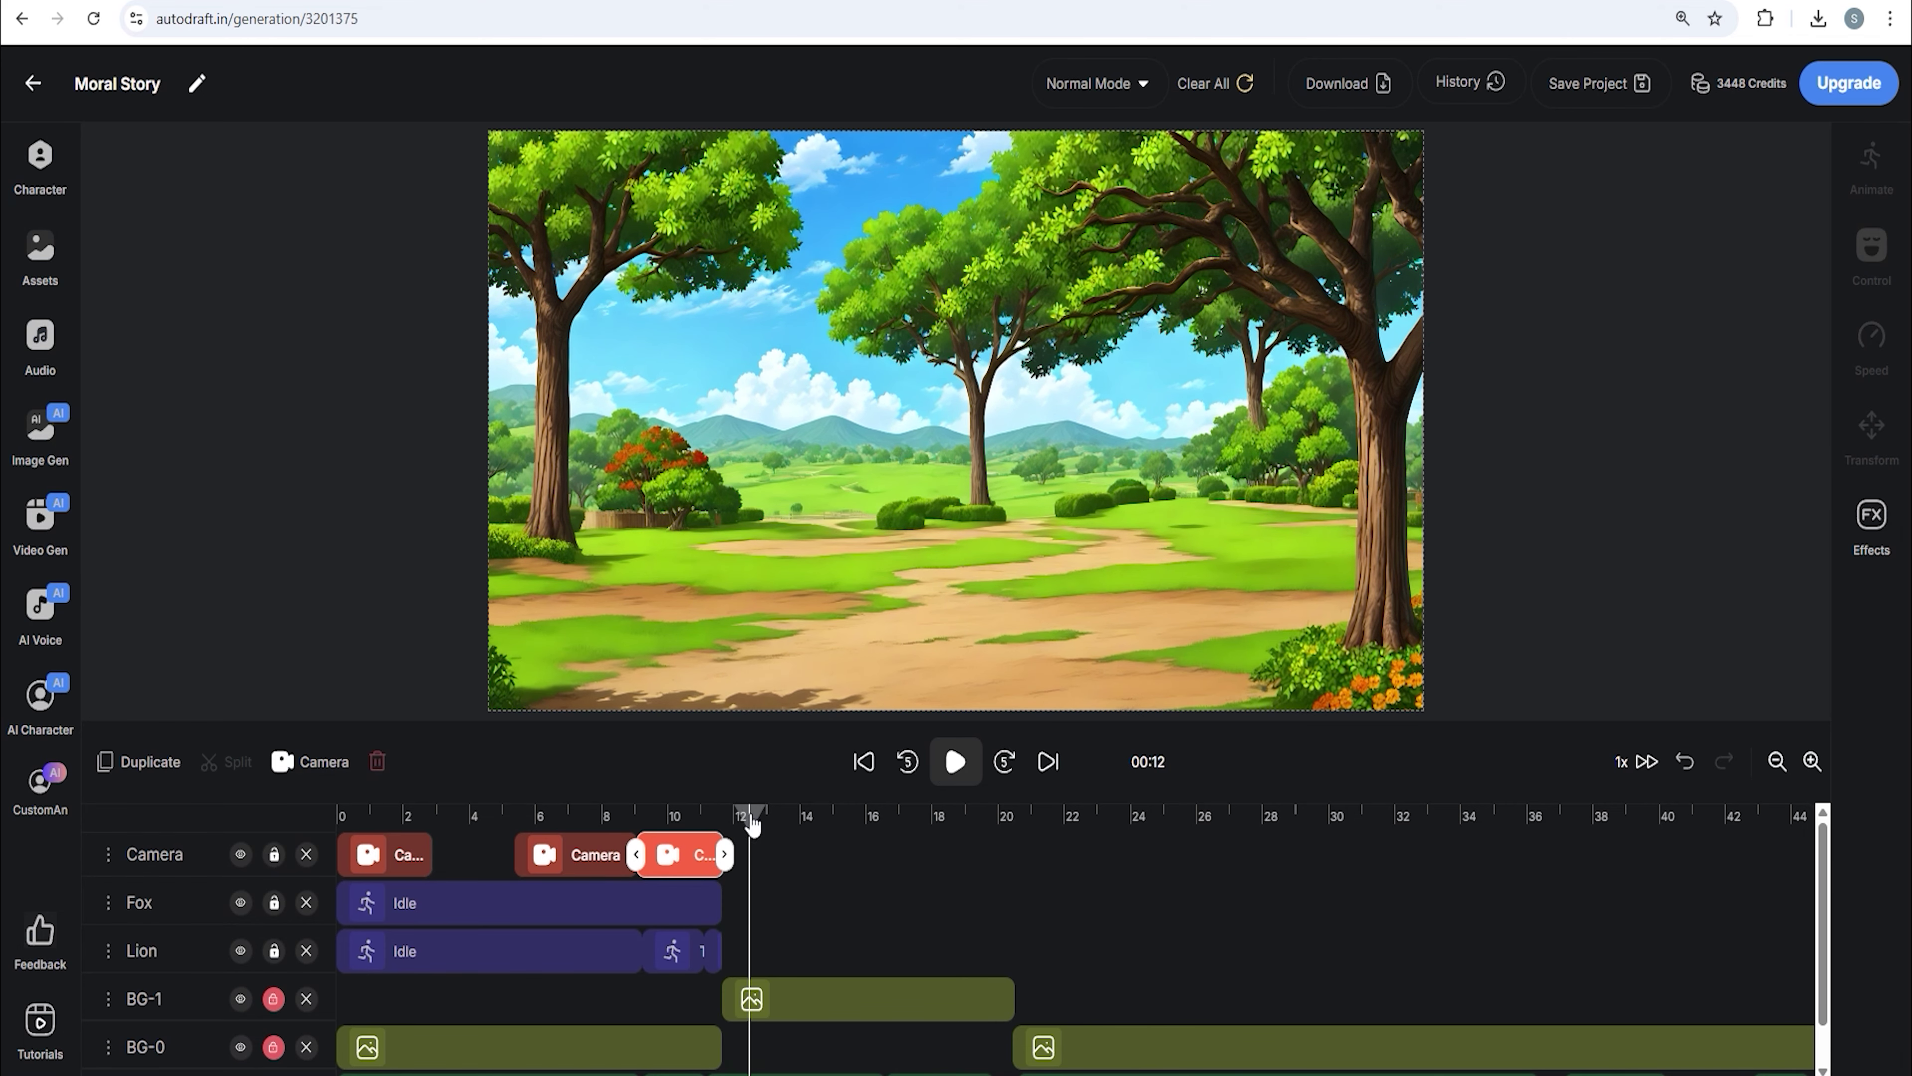
- Shift the third and fourth audio clips slightly later so the third starts with the meadow background at about 11.5 seconds
scroll(794, 886, down, 1)
click(904, 1047)
drag(948, 1055, 966, 1058)
drag(813, 1051, 832, 1049)
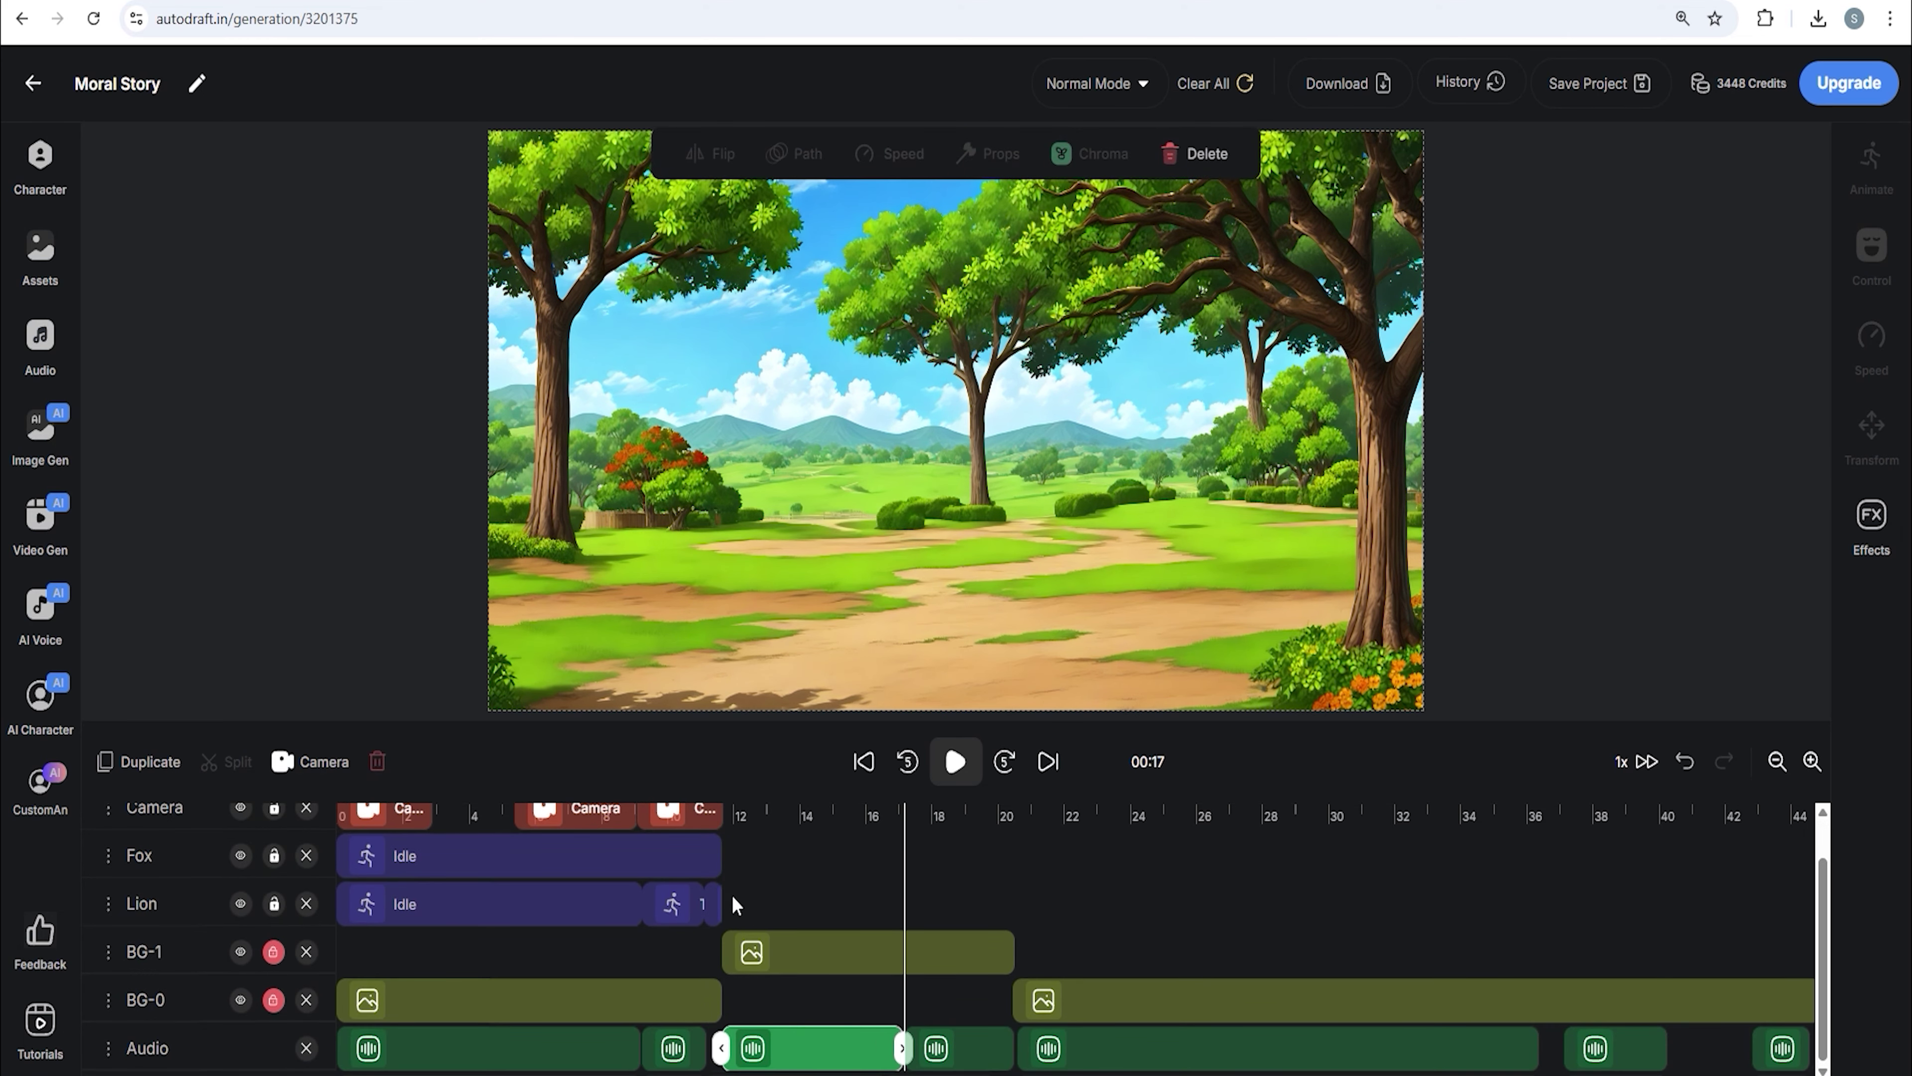
scroll(734, 904, up, 1)
click(734, 820)
drag(726, 813, 727, 816)
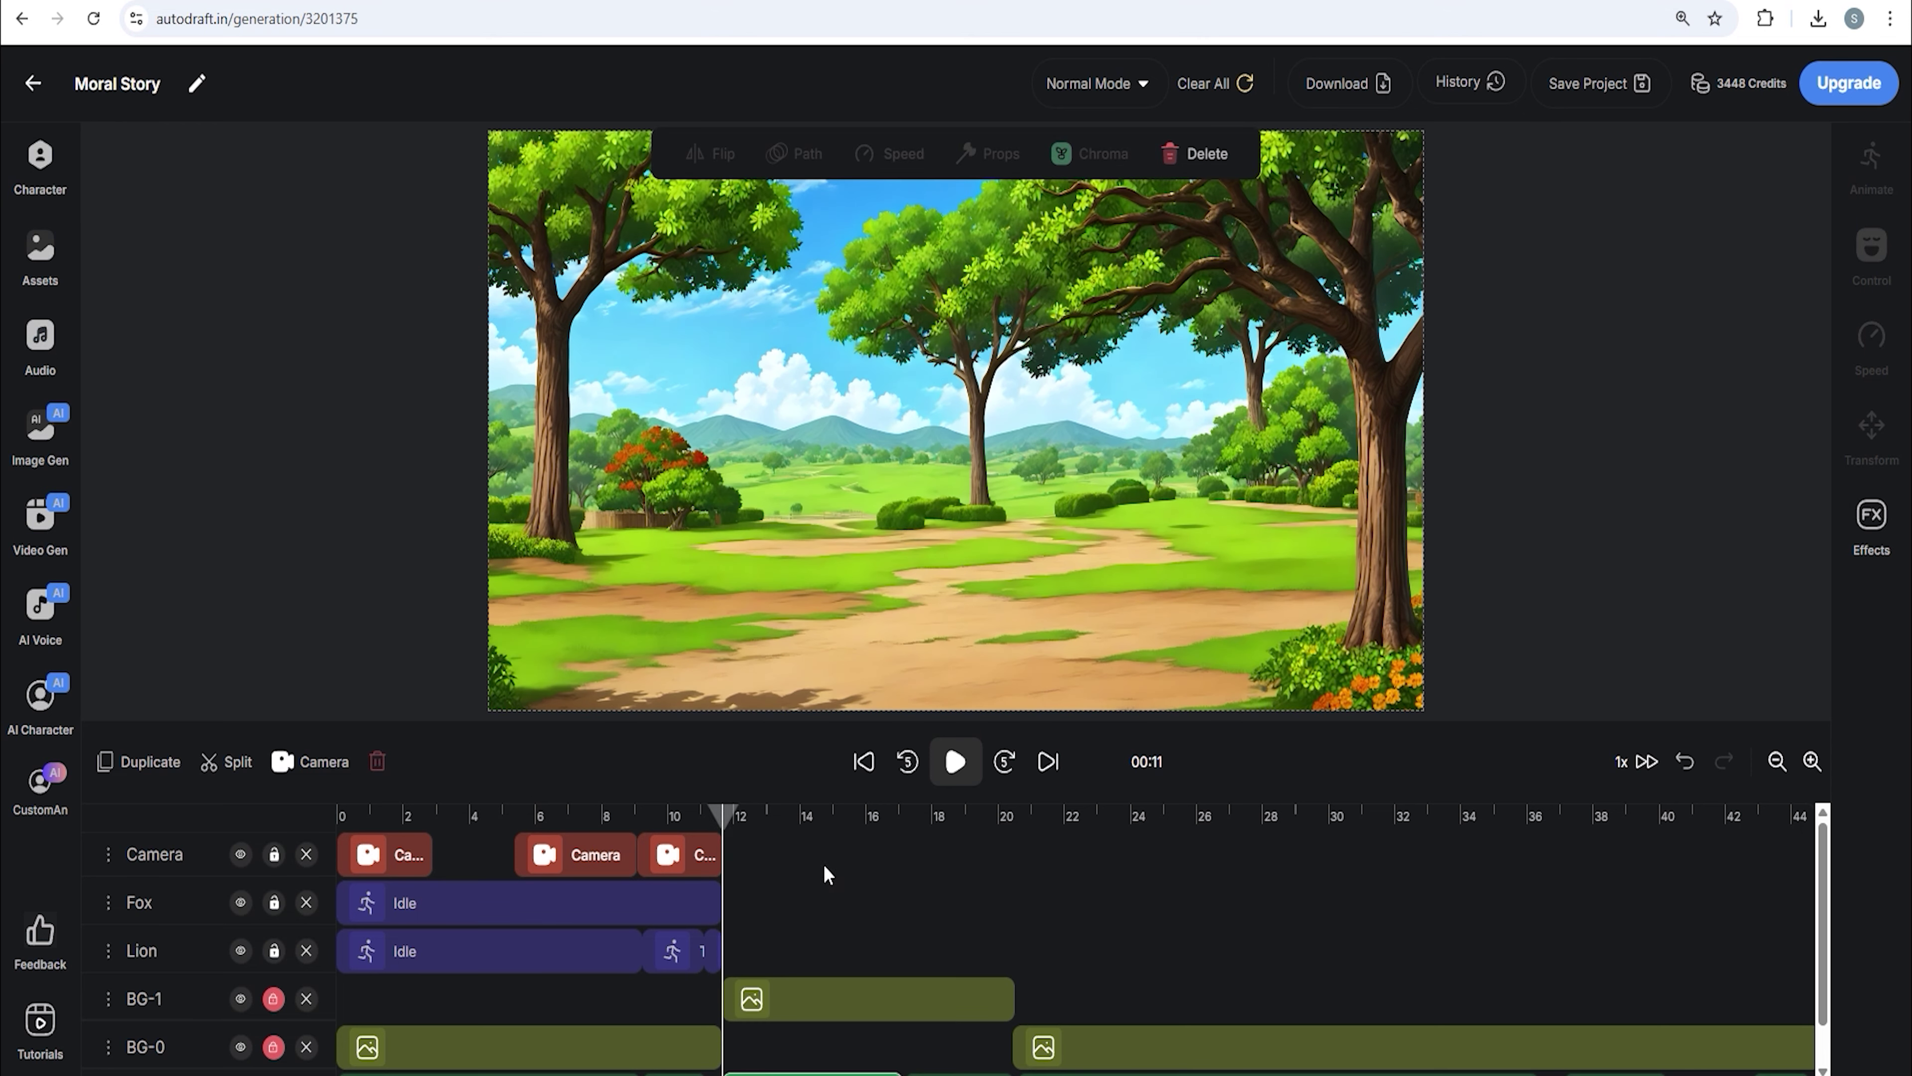
- Space out the later audio clips, starting the fourth at about 17.5 seconds, the long one at 21.5 and the next at 38
scroll(835, 863, down, 1)
click(975, 1054)
drag(1526, 1055, 1656, 1053)
drag(1370, 1057, 1396, 1056)
click(974, 1053)
drag(974, 1053, 984, 1053)
click(957, 1048)
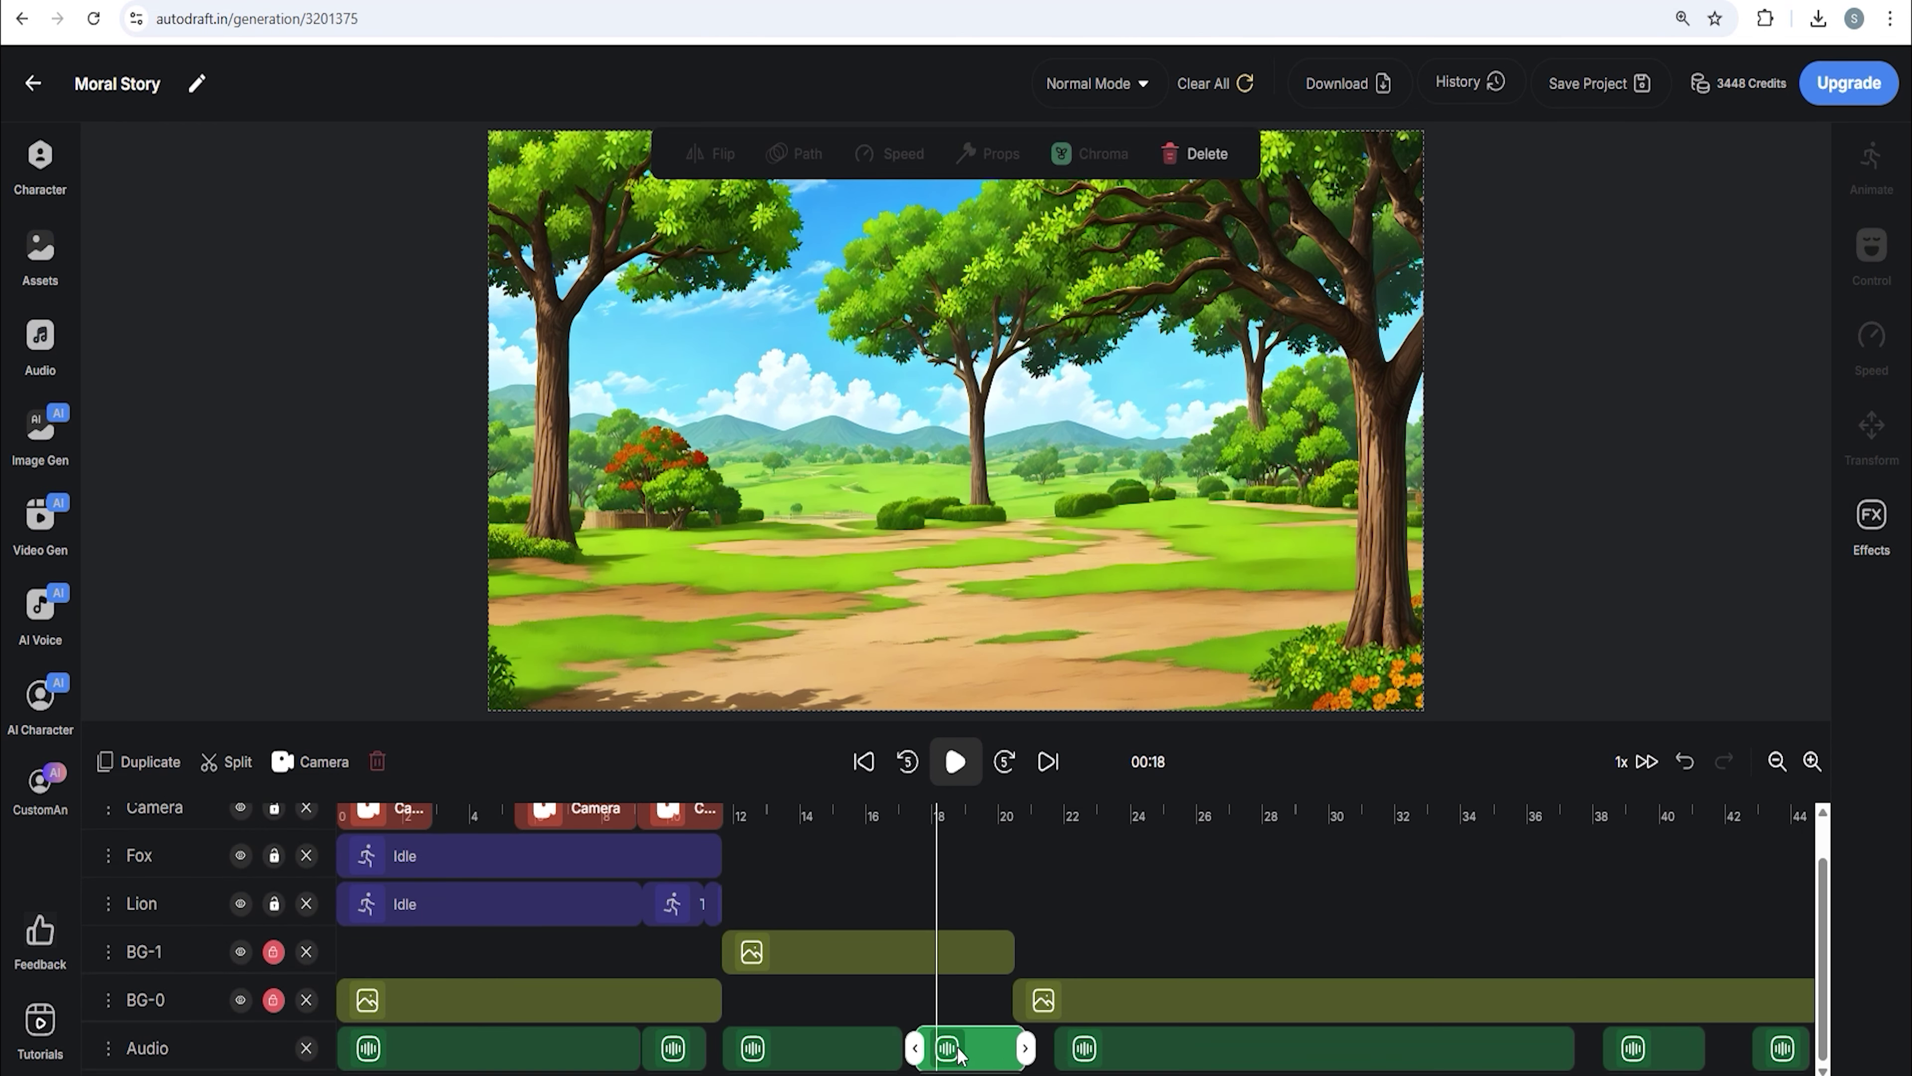
- Shift the second cave background later to about 21 seconds and stretch the meadow background to meet it
scroll(1009, 820, up, 1)
click(1020, 819)
scroll(1021, 904, down, 1)
click(1025, 999)
drag(1013, 1000, 1039, 951)
click(991, 951)
scroll(1031, 904, up, 1)
drag(1024, 819, 1043, 822)
scroll(1046, 866, down, 1)
click(1077, 1001)
- Move the second cave background to start at about 25 seconds and extend the meadow background to meet it
click(1174, 820)
drag(1037, 1001, 1172, 1001)
scroll(1184, 825, up, 1)
click(1009, 997)
drag(1038, 998, 1174, 1001)
- Add a small Cow 2 with the Eating animation in the meadow's centre, lasting from about 11.5 to 25 seconds
click(714, 867)
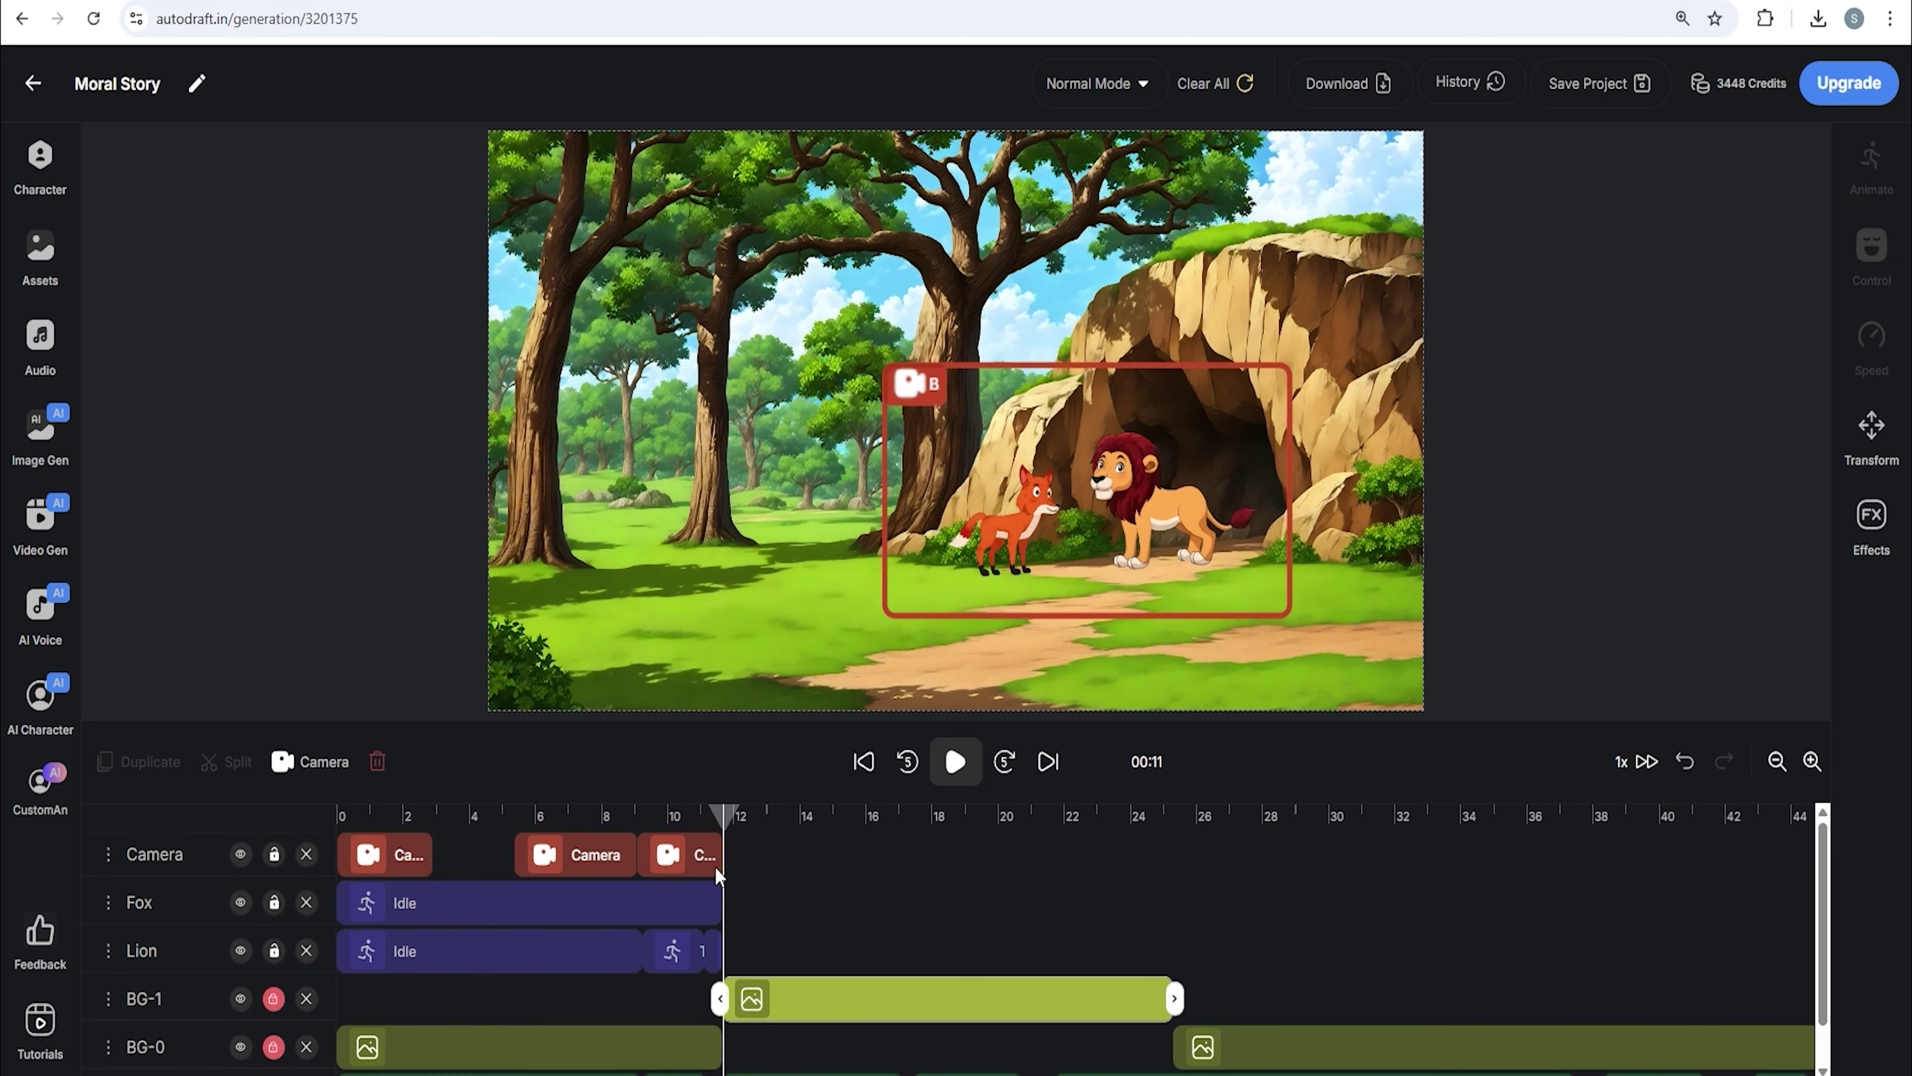
click(39, 167)
scroll(238, 483, down, 10)
scroll(238, 483, down, 5)
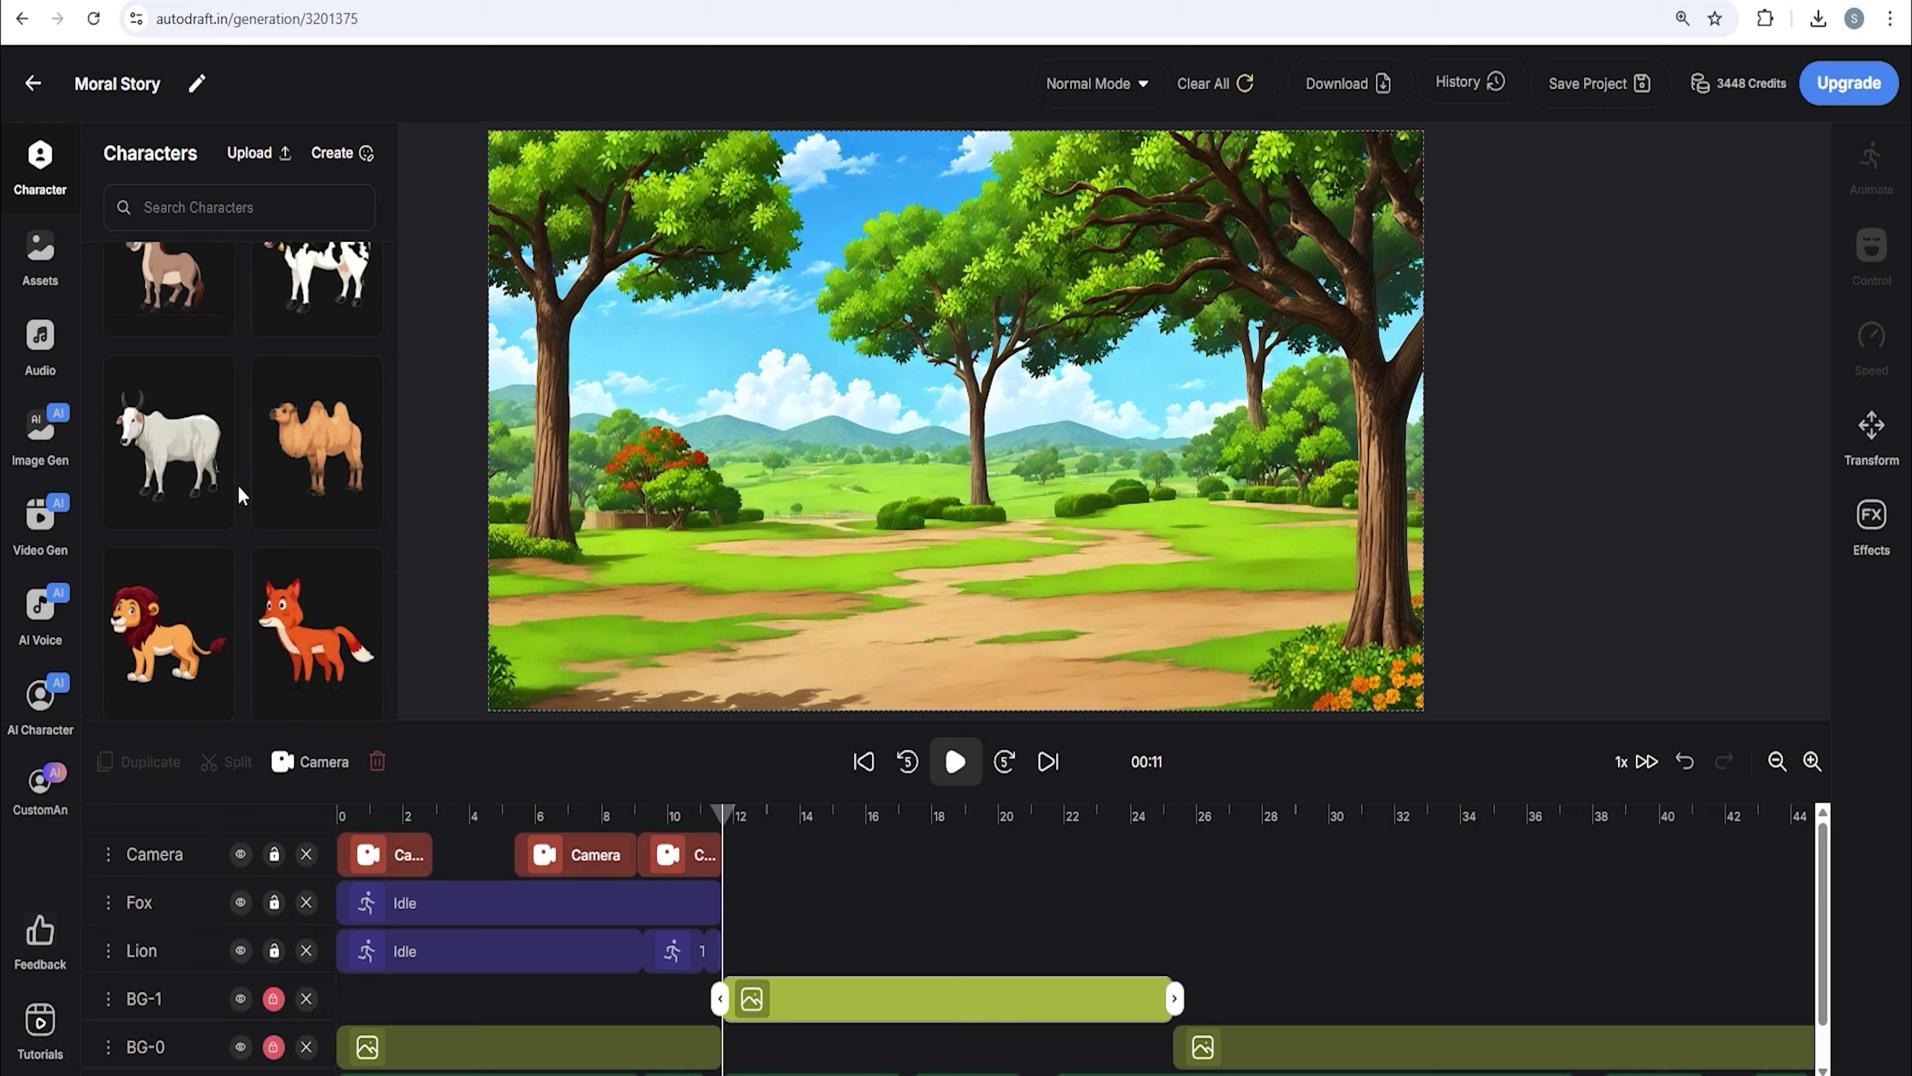
click(238, 483)
scroll(224, 488, down, 3)
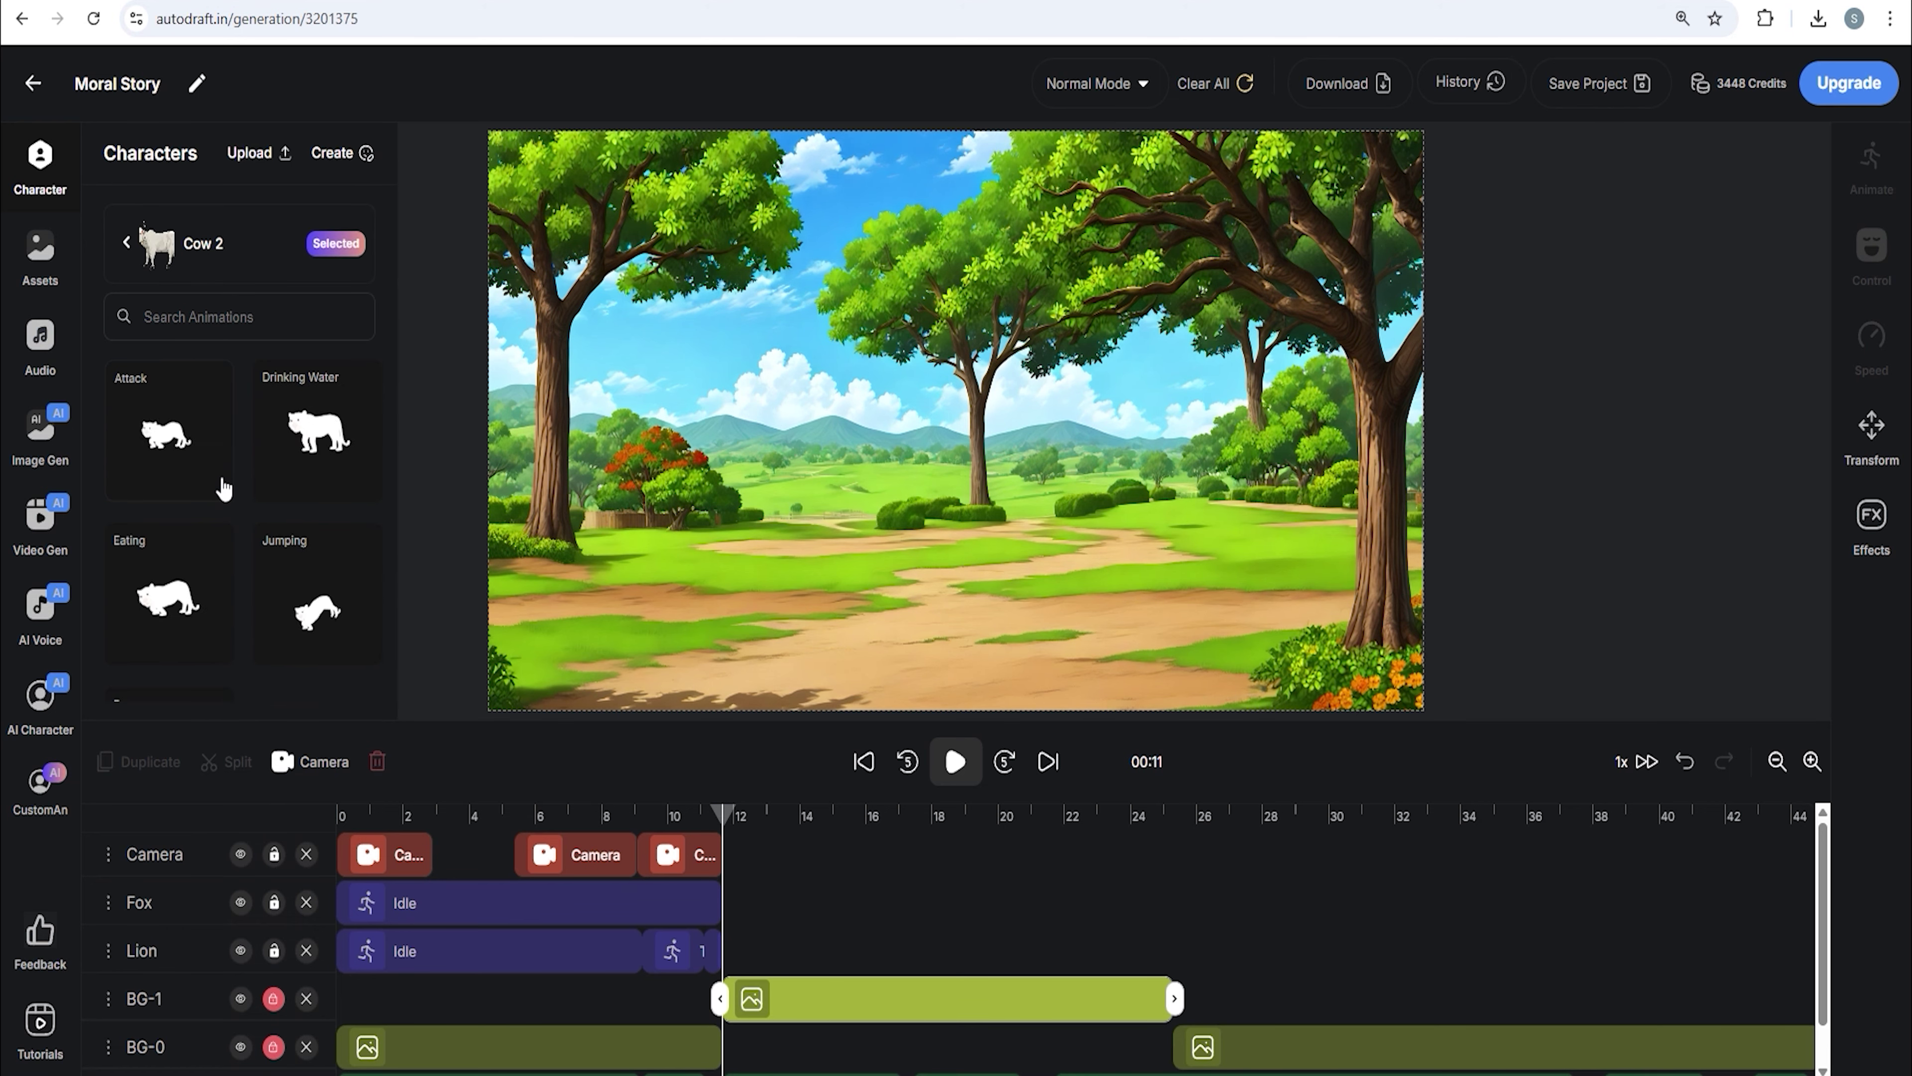
scroll(224, 488, down, 2)
scroll(224, 491, up, 7)
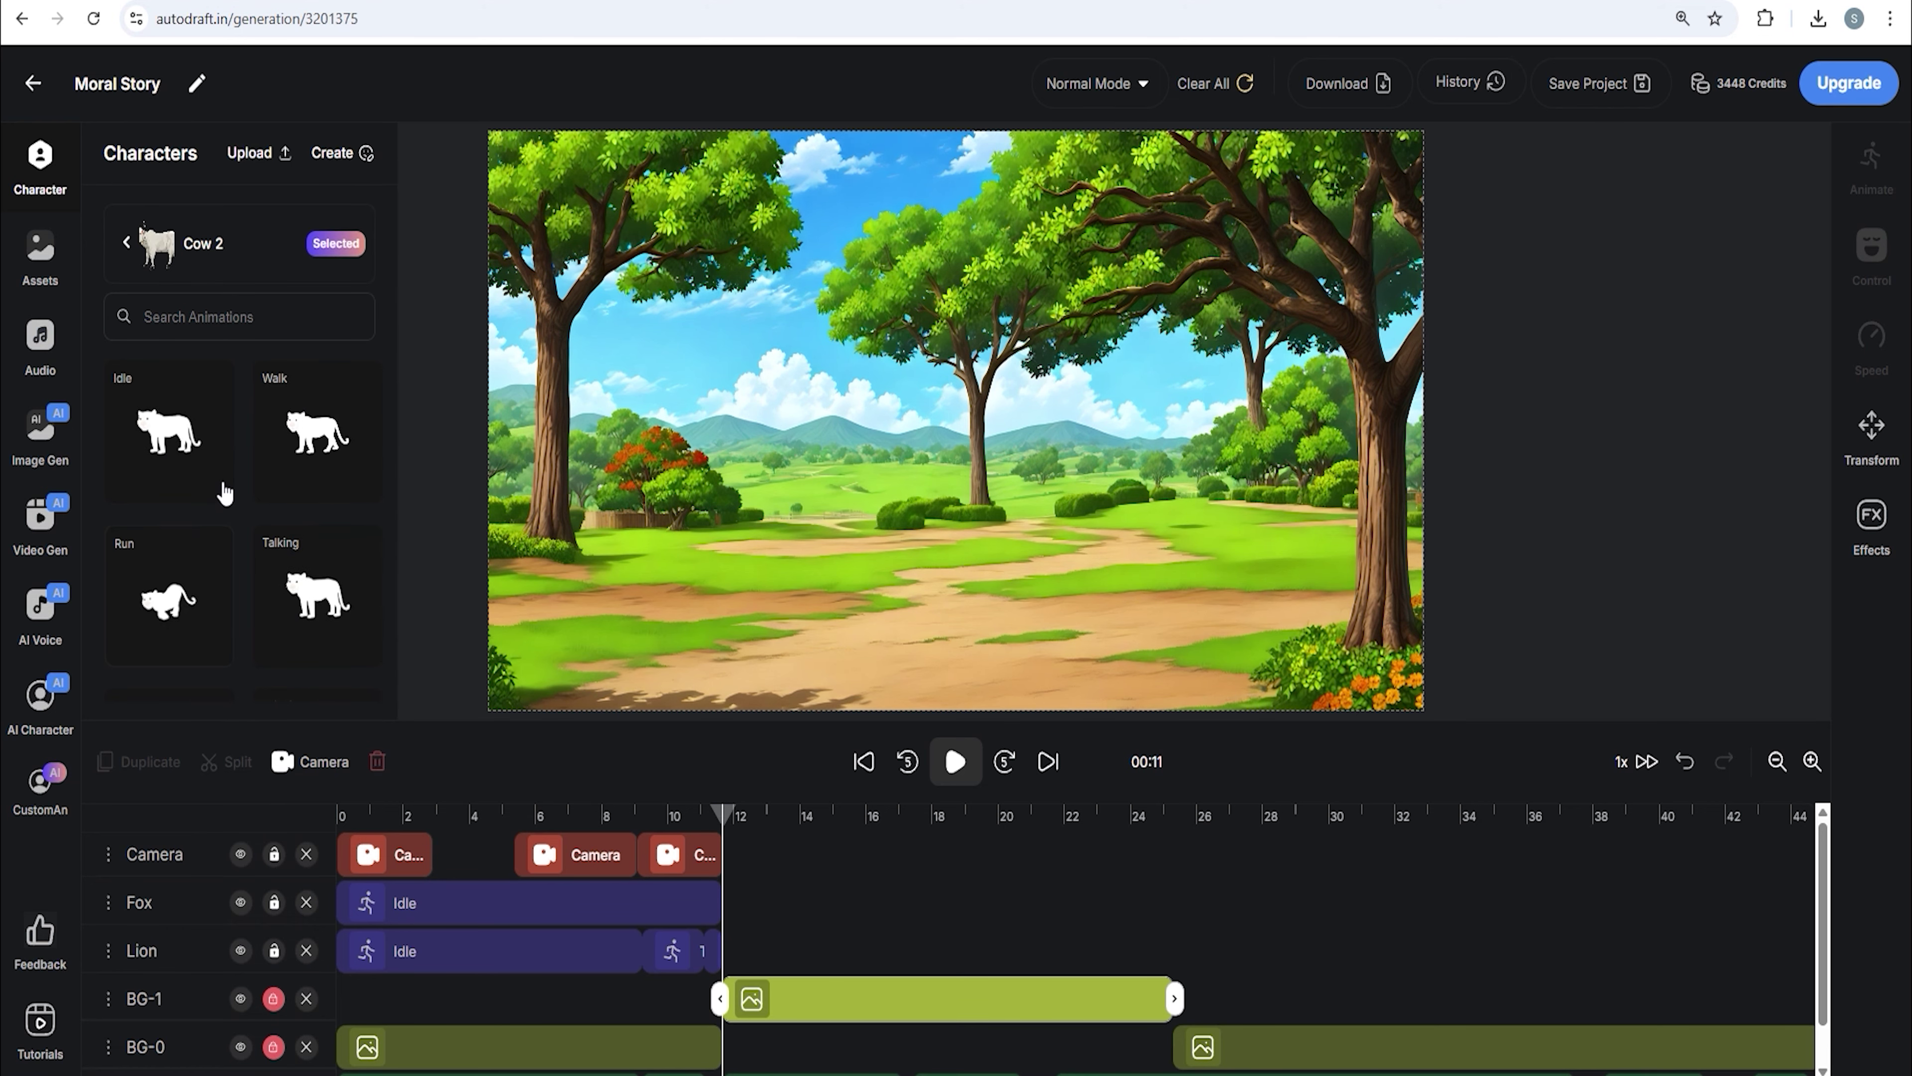
scroll(225, 493, down, 4)
click(186, 573)
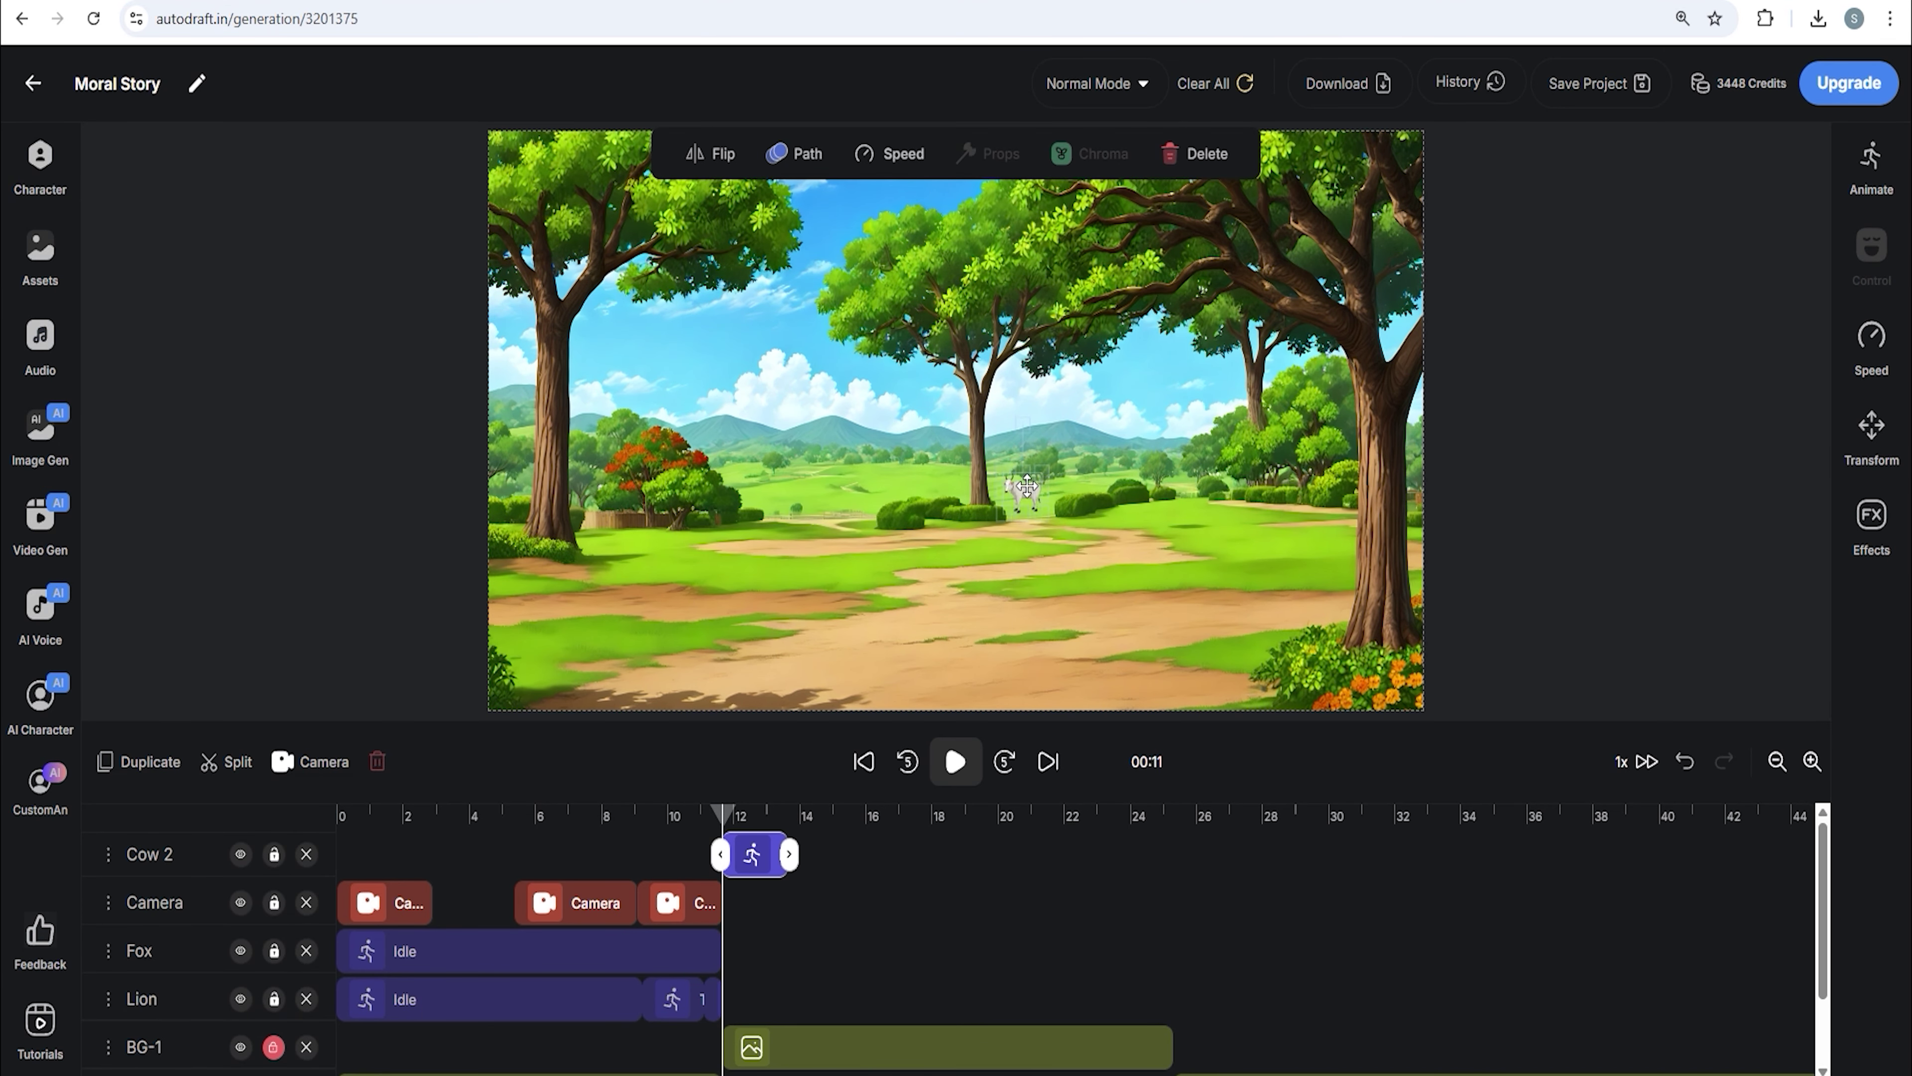
drag(786, 861, 1174, 854)
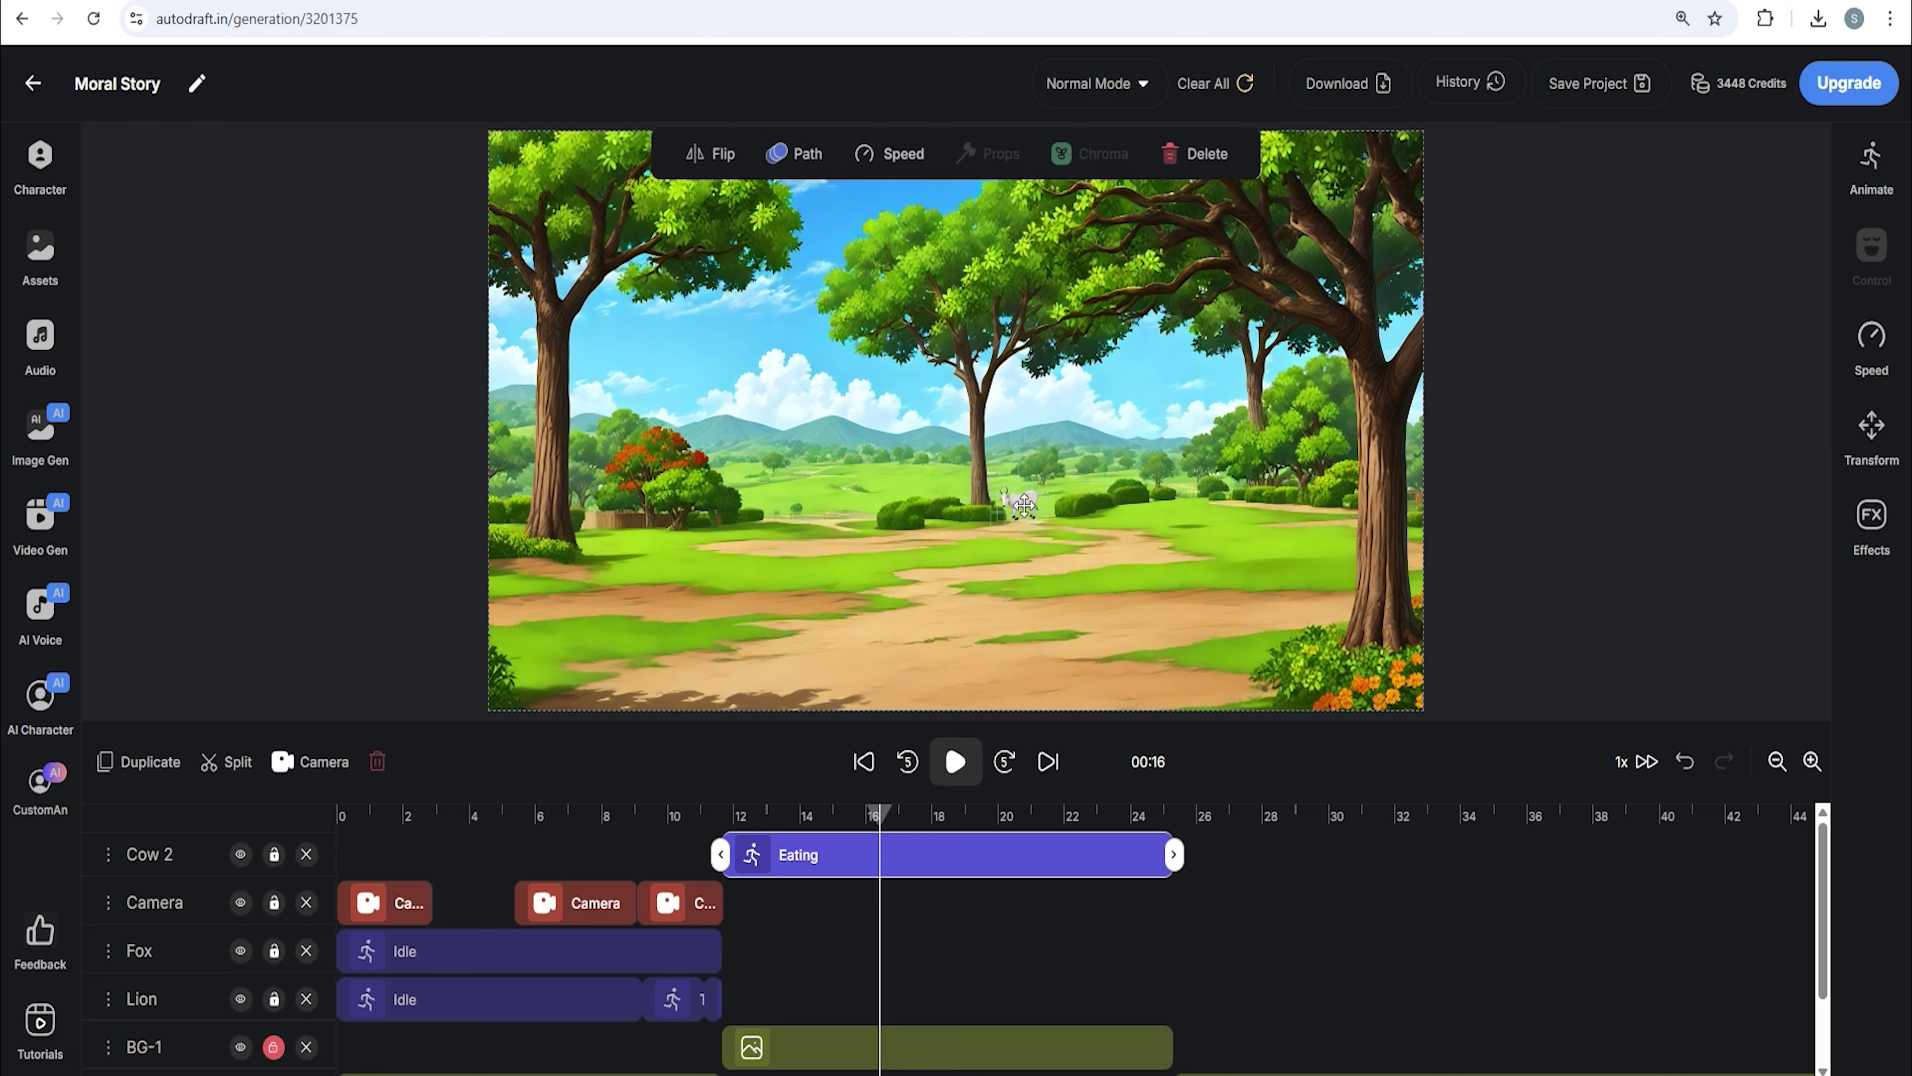
- Extend the fox's Idle clip to the meadow's end at about 25 seconds and split it at about 11.5 seconds
drag(878, 812, 726, 817)
click(697, 952)
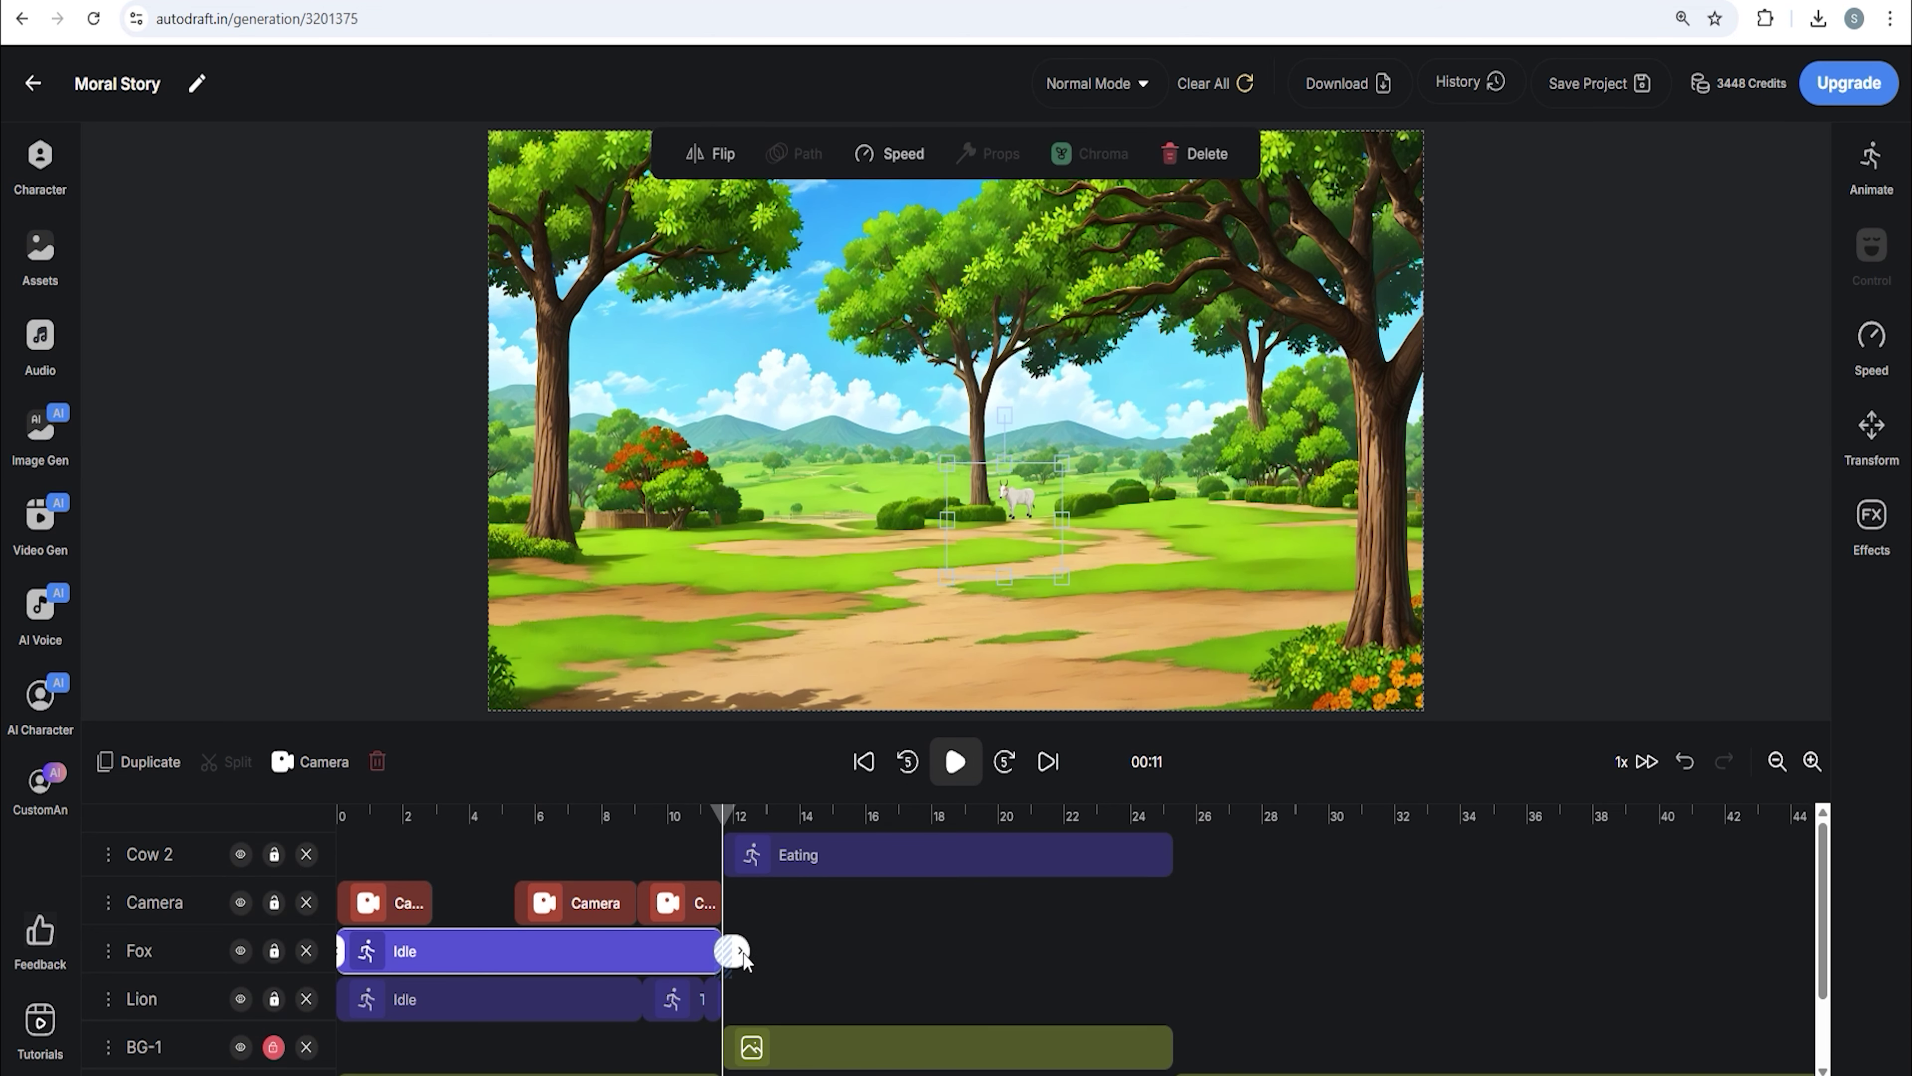
click(217, 776)
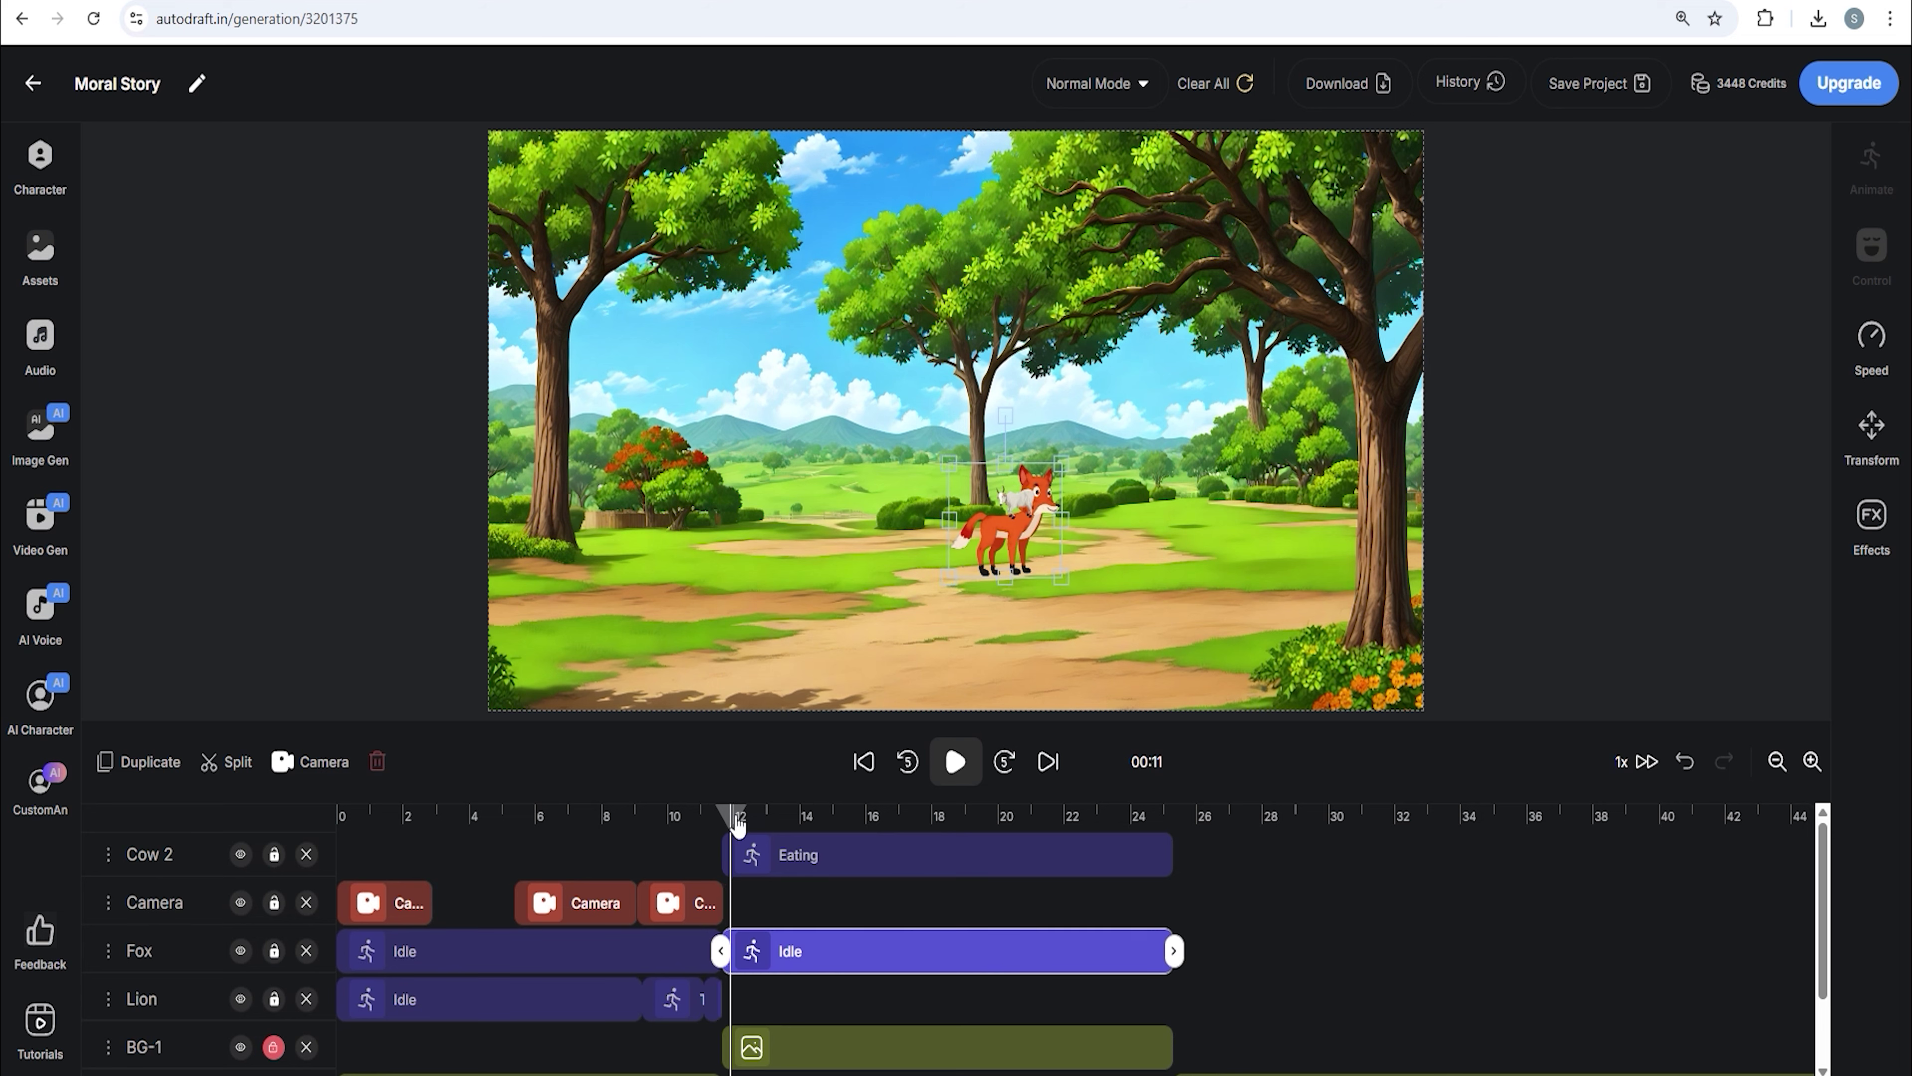
- Place the Cow 2 layer below the Lion layer and set an enlarged fox at the meadow's left edge
drag(194, 964, 194, 1011)
drag(741, 823, 730, 822)
drag(593, 589, 568, 575)
key(ctrl+z)
- Split the fox's meadow Idle clip at about 15 seconds
click(834, 816)
click(835, 899)
click(218, 763)
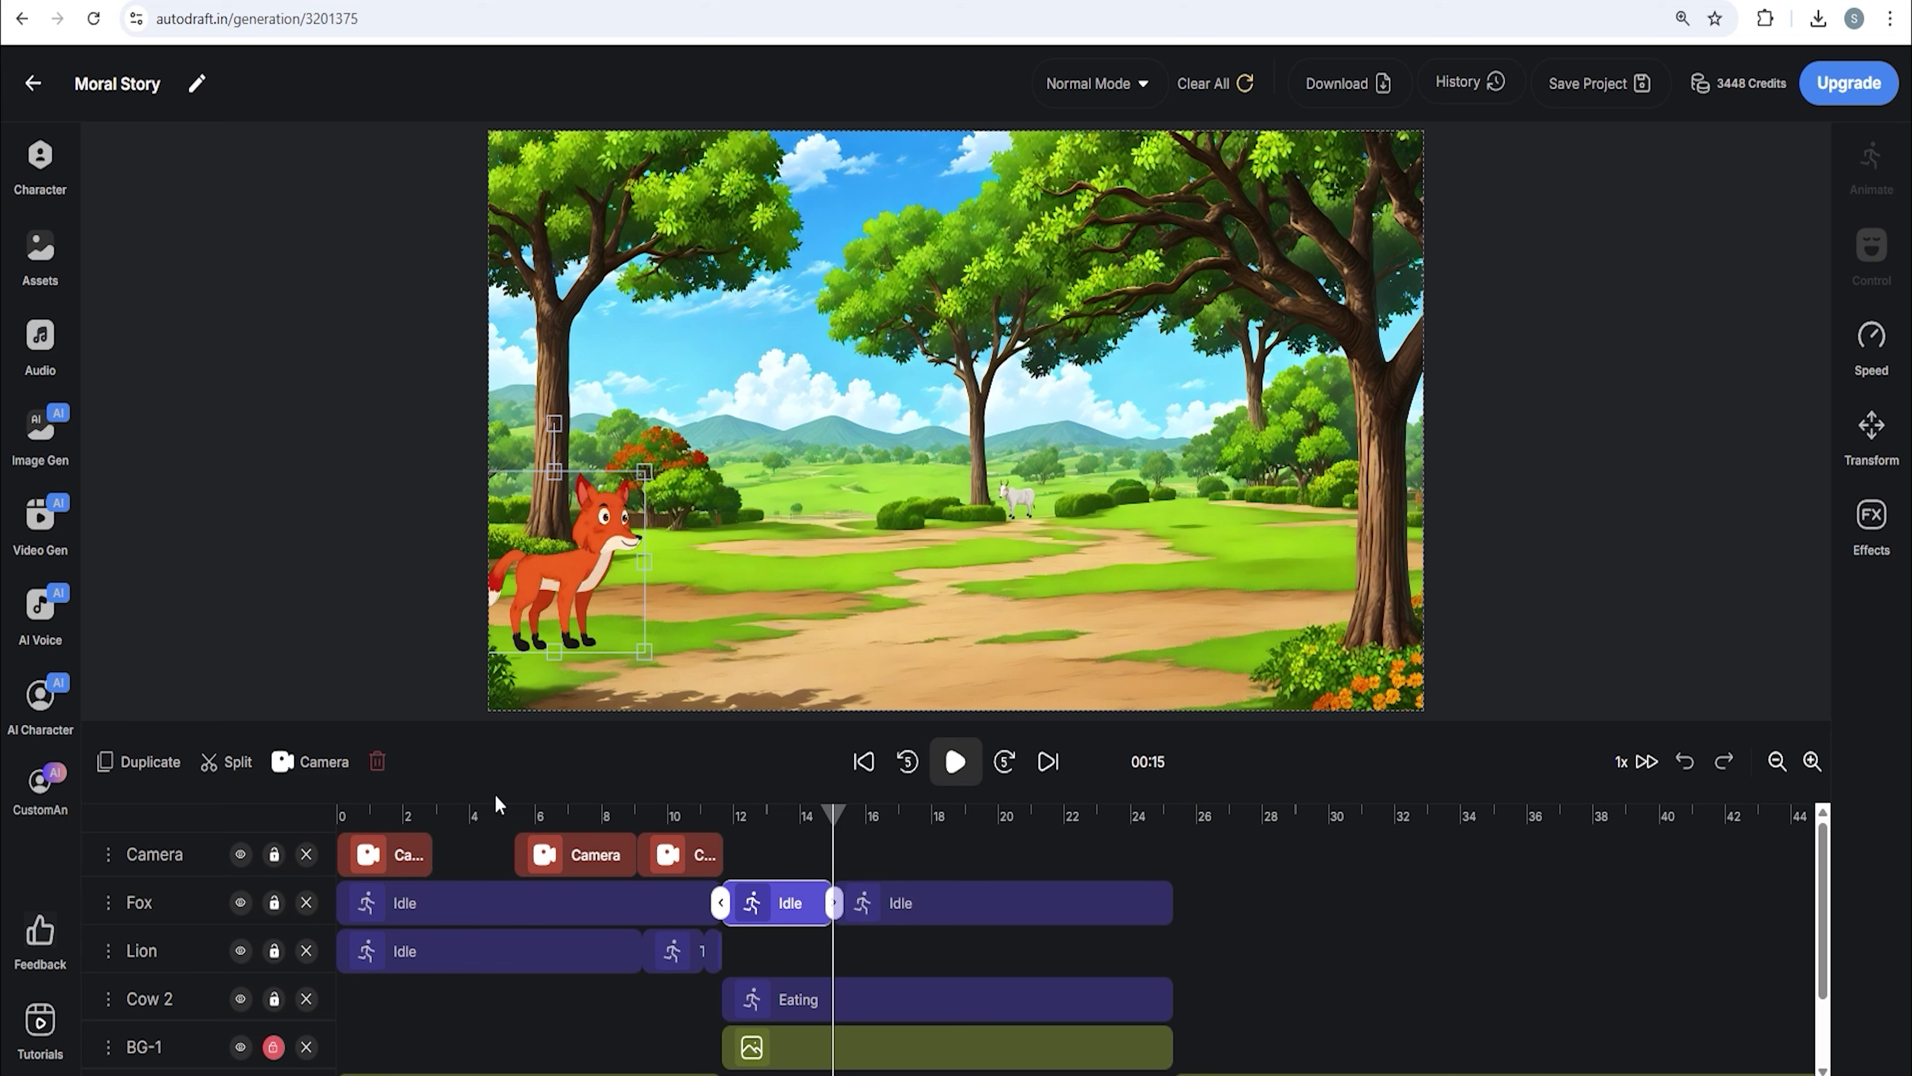
- In the fox's clip after 15 seconds, bring the fox closer to the meadow's centre and apply the Walk animation
click(896, 896)
drag(572, 565, 806, 565)
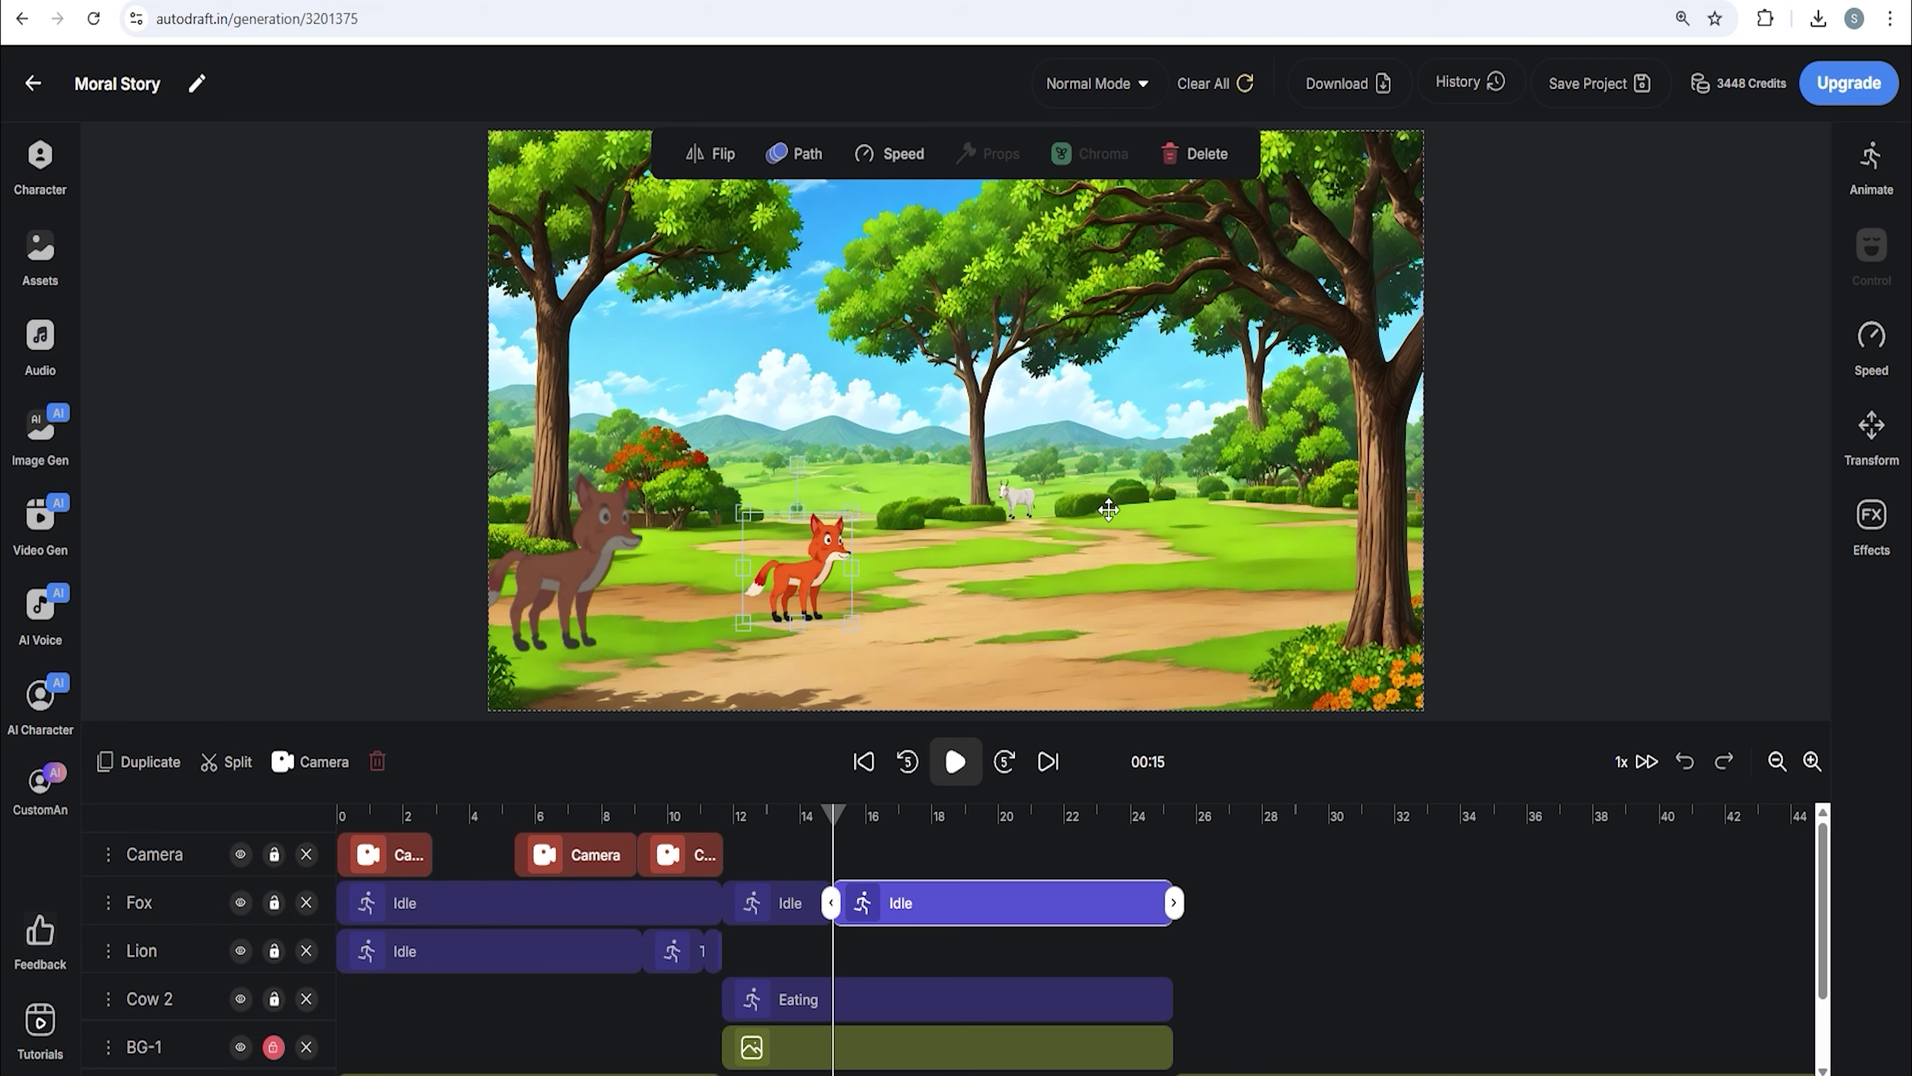
click(1871, 166)
click(1755, 353)
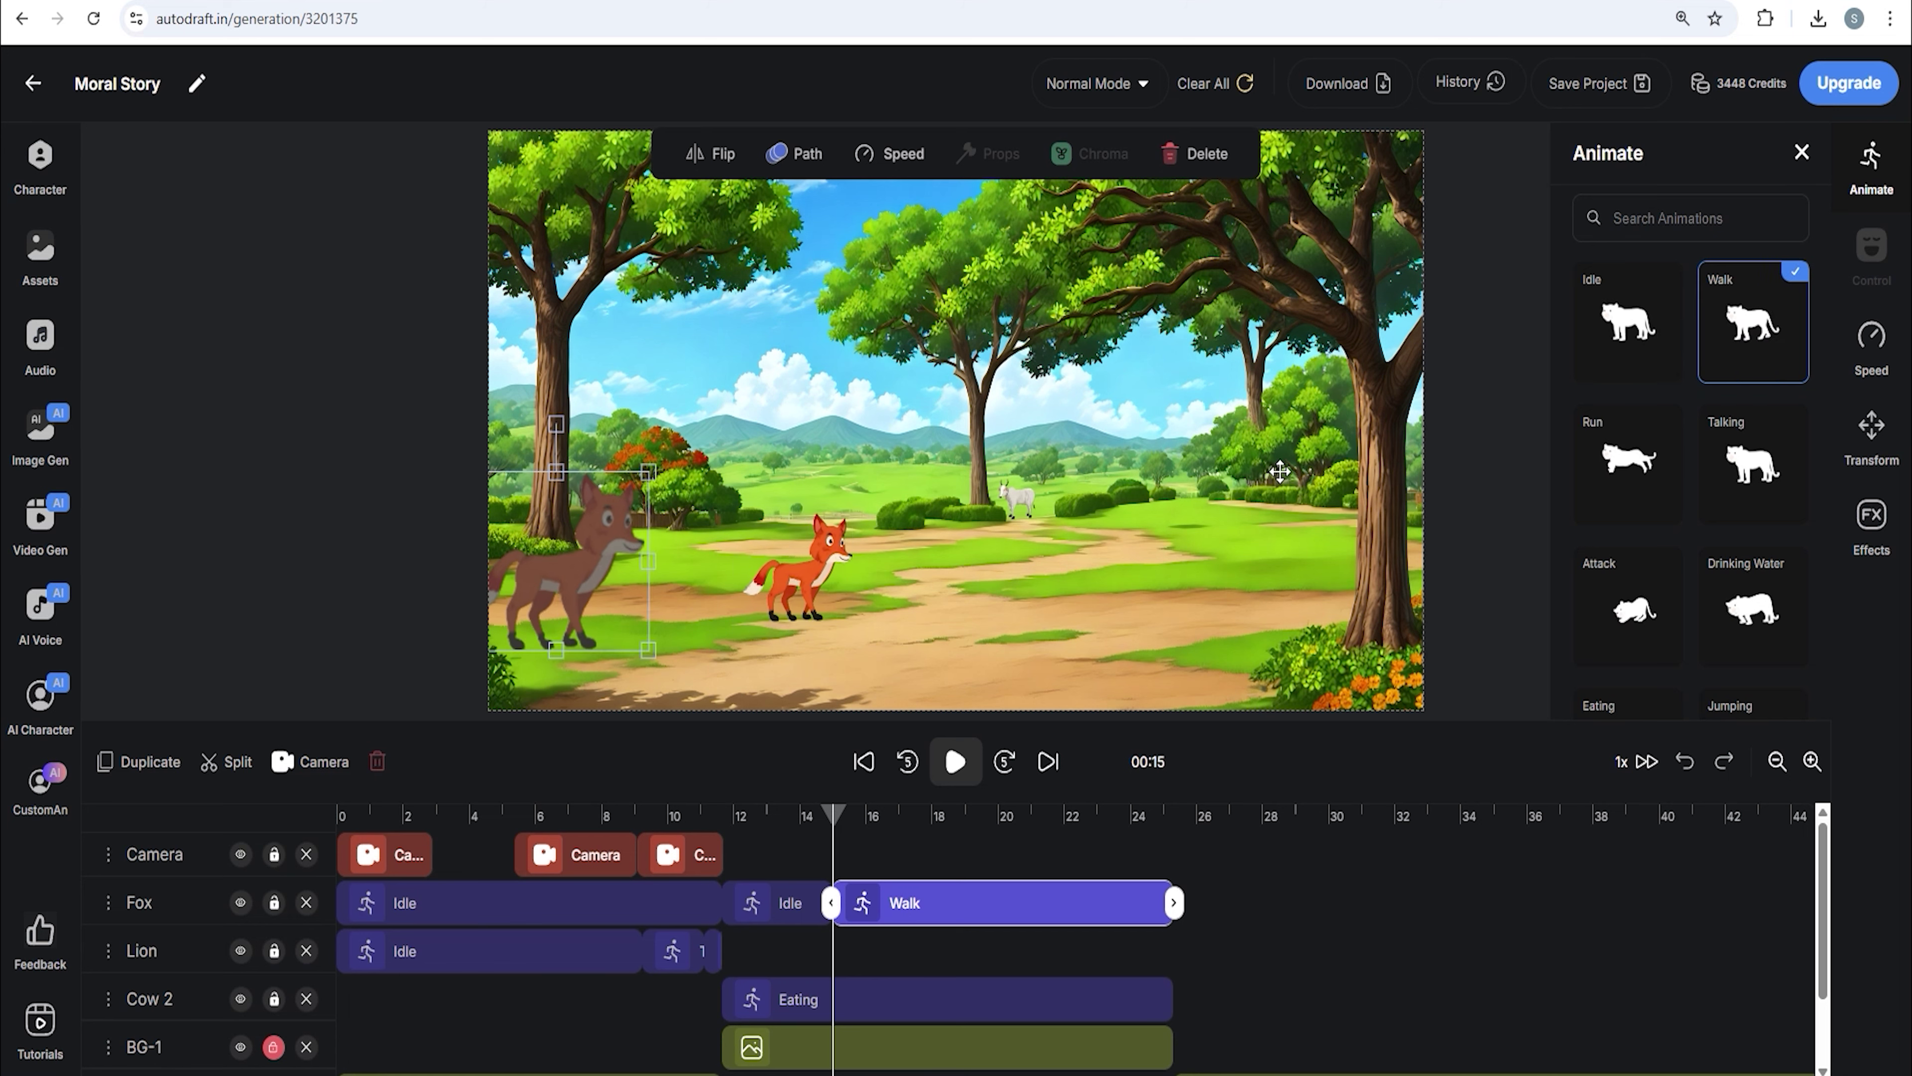
- Shorten the fox's Walk clip to end at about 17 seconds
click(841, 855)
click(897, 815)
drag(1173, 902, 914, 897)
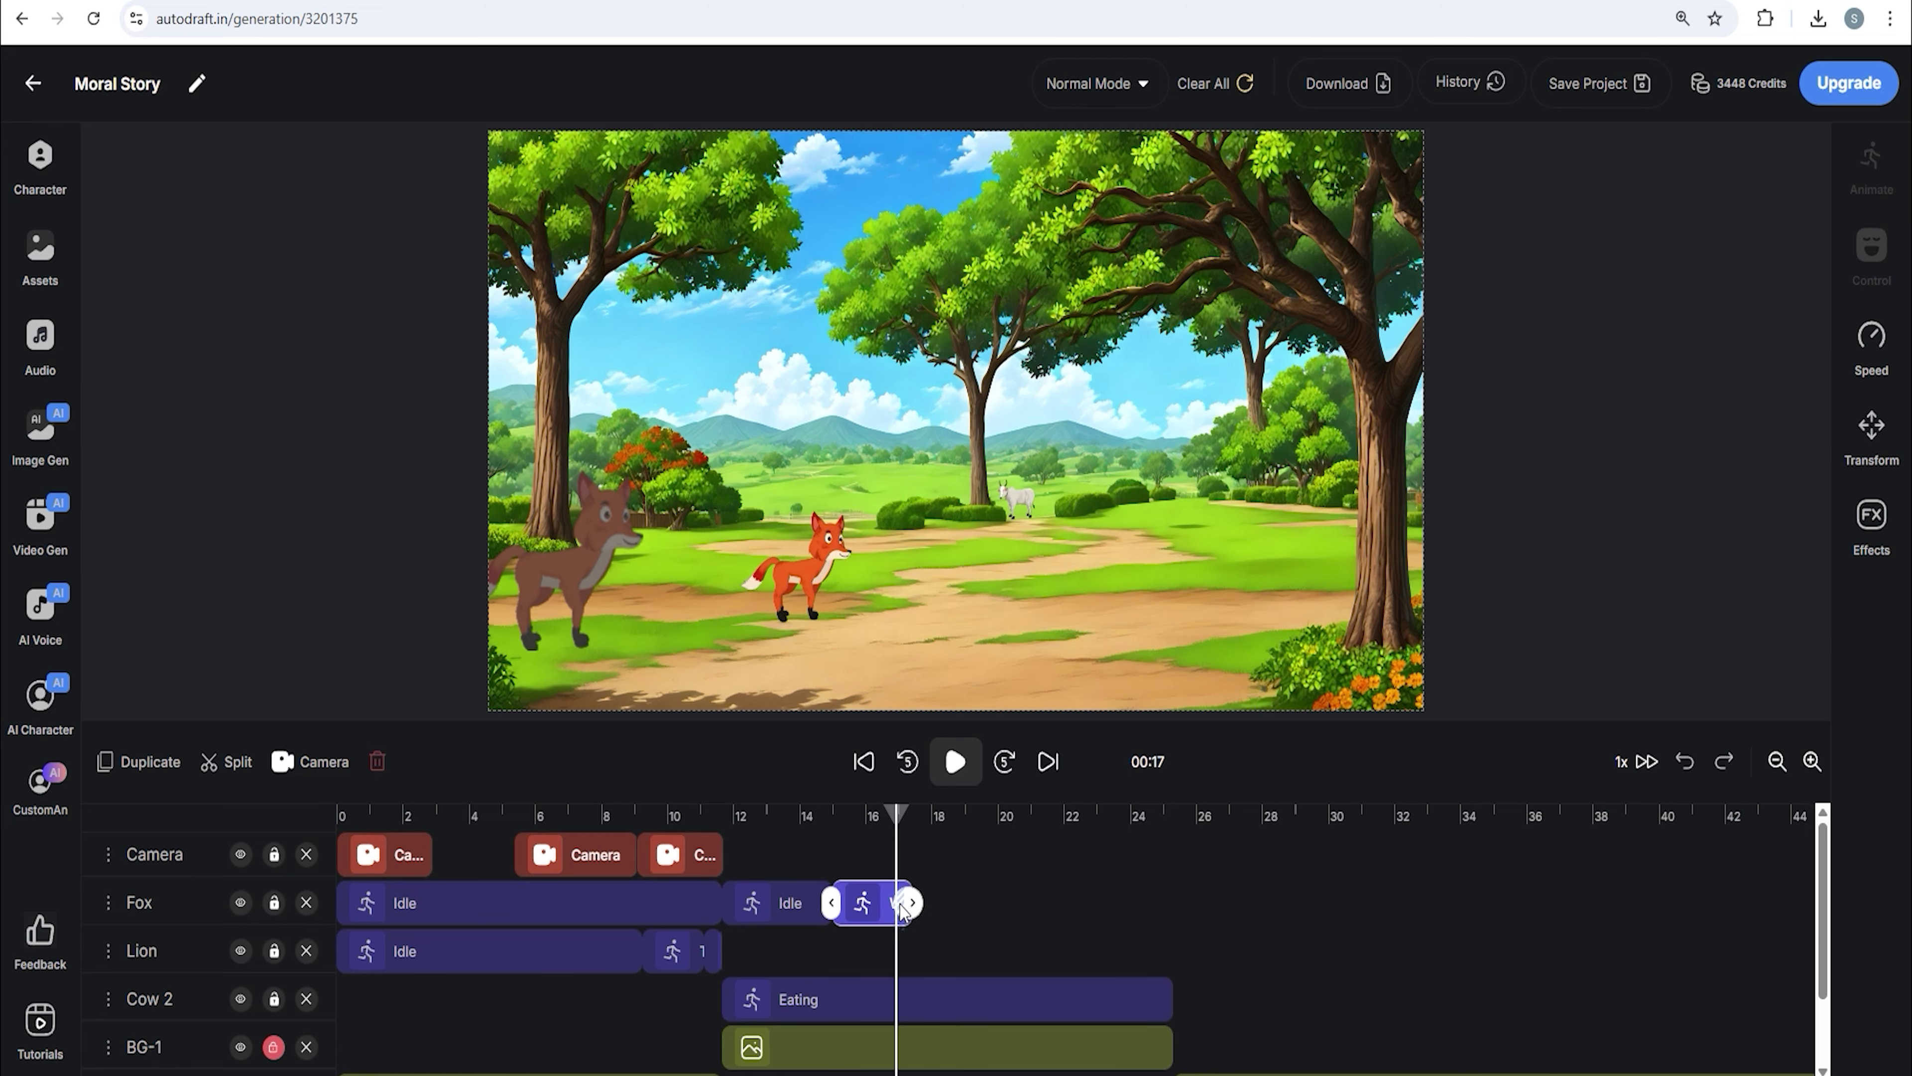
- Add a camera clip at about 15 seconds and frame it closely around the cow in the meadow's centre
click(841, 827)
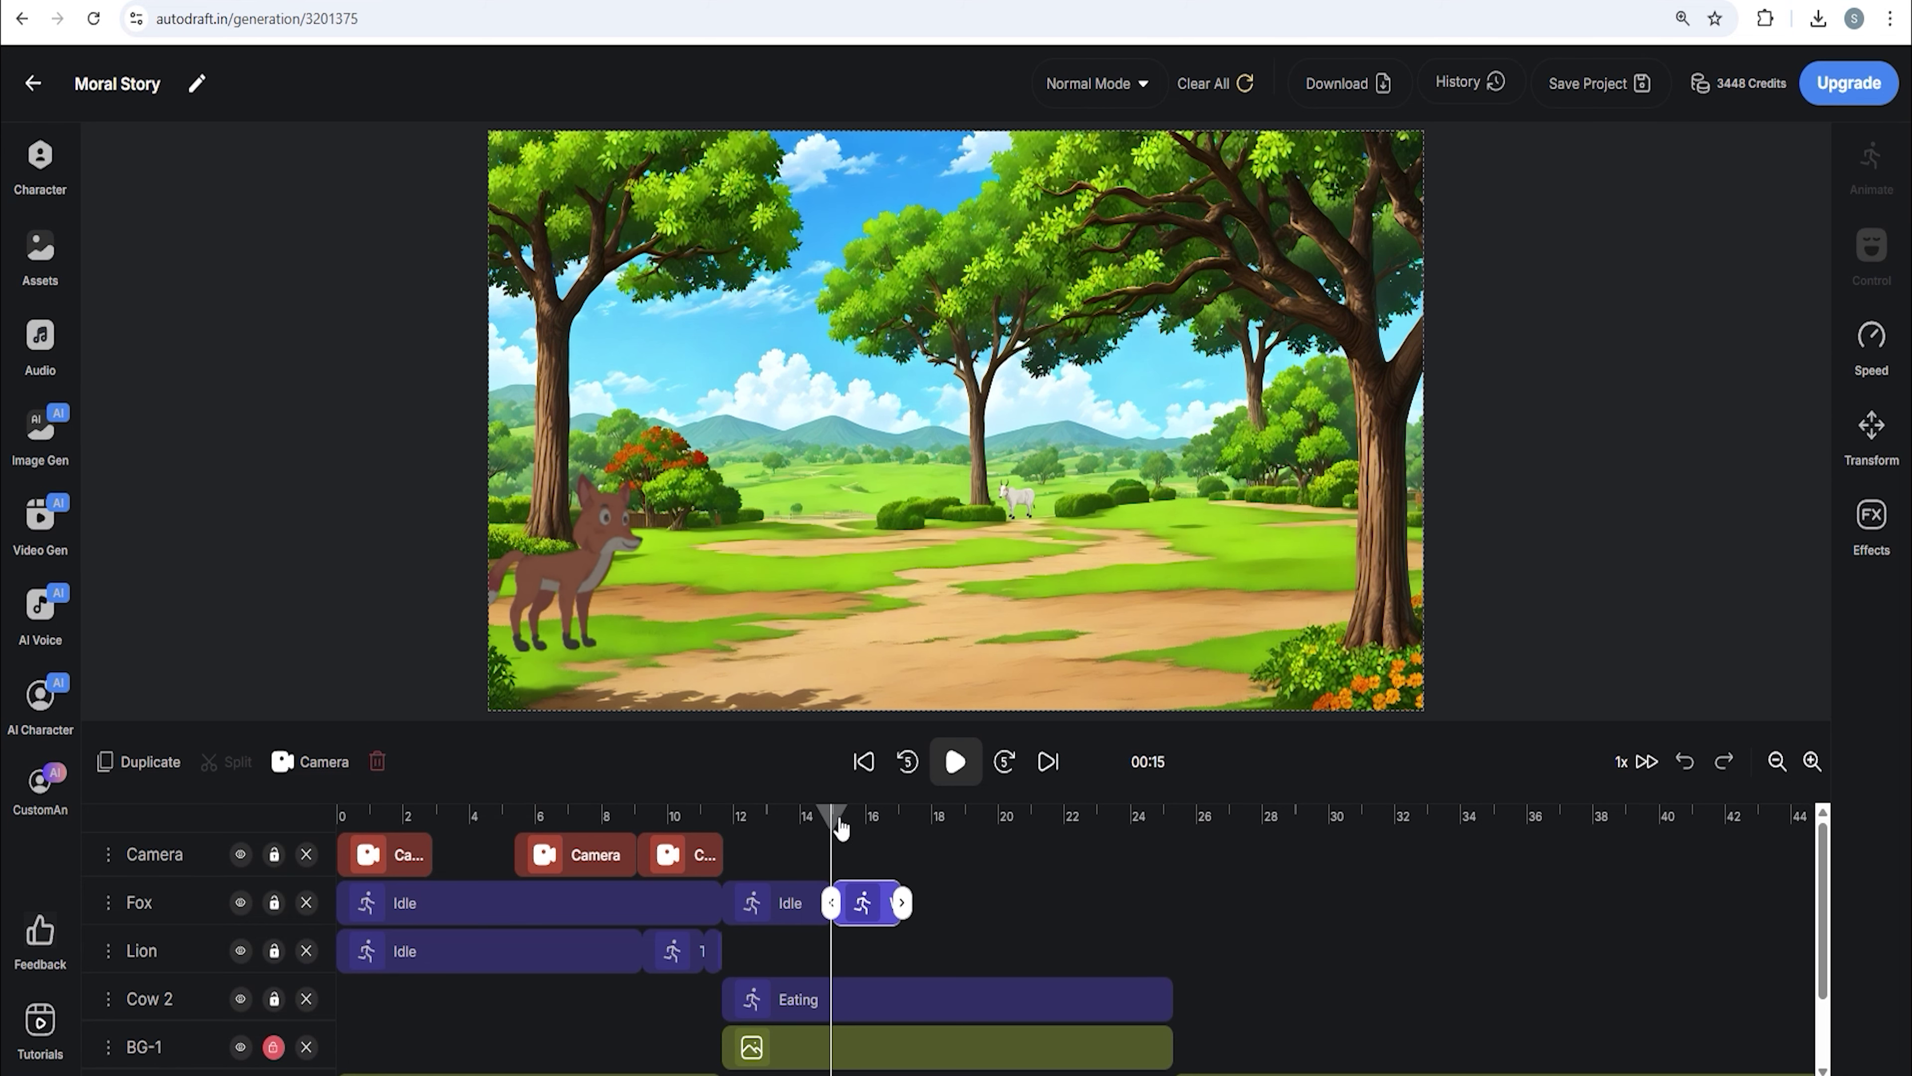
click(314, 762)
drag(1009, 549, 1151, 343)
drag(621, 211, 1145, 573)
drag(1135, 308, 1028, 502)
drag(1128, 575, 1141, 585)
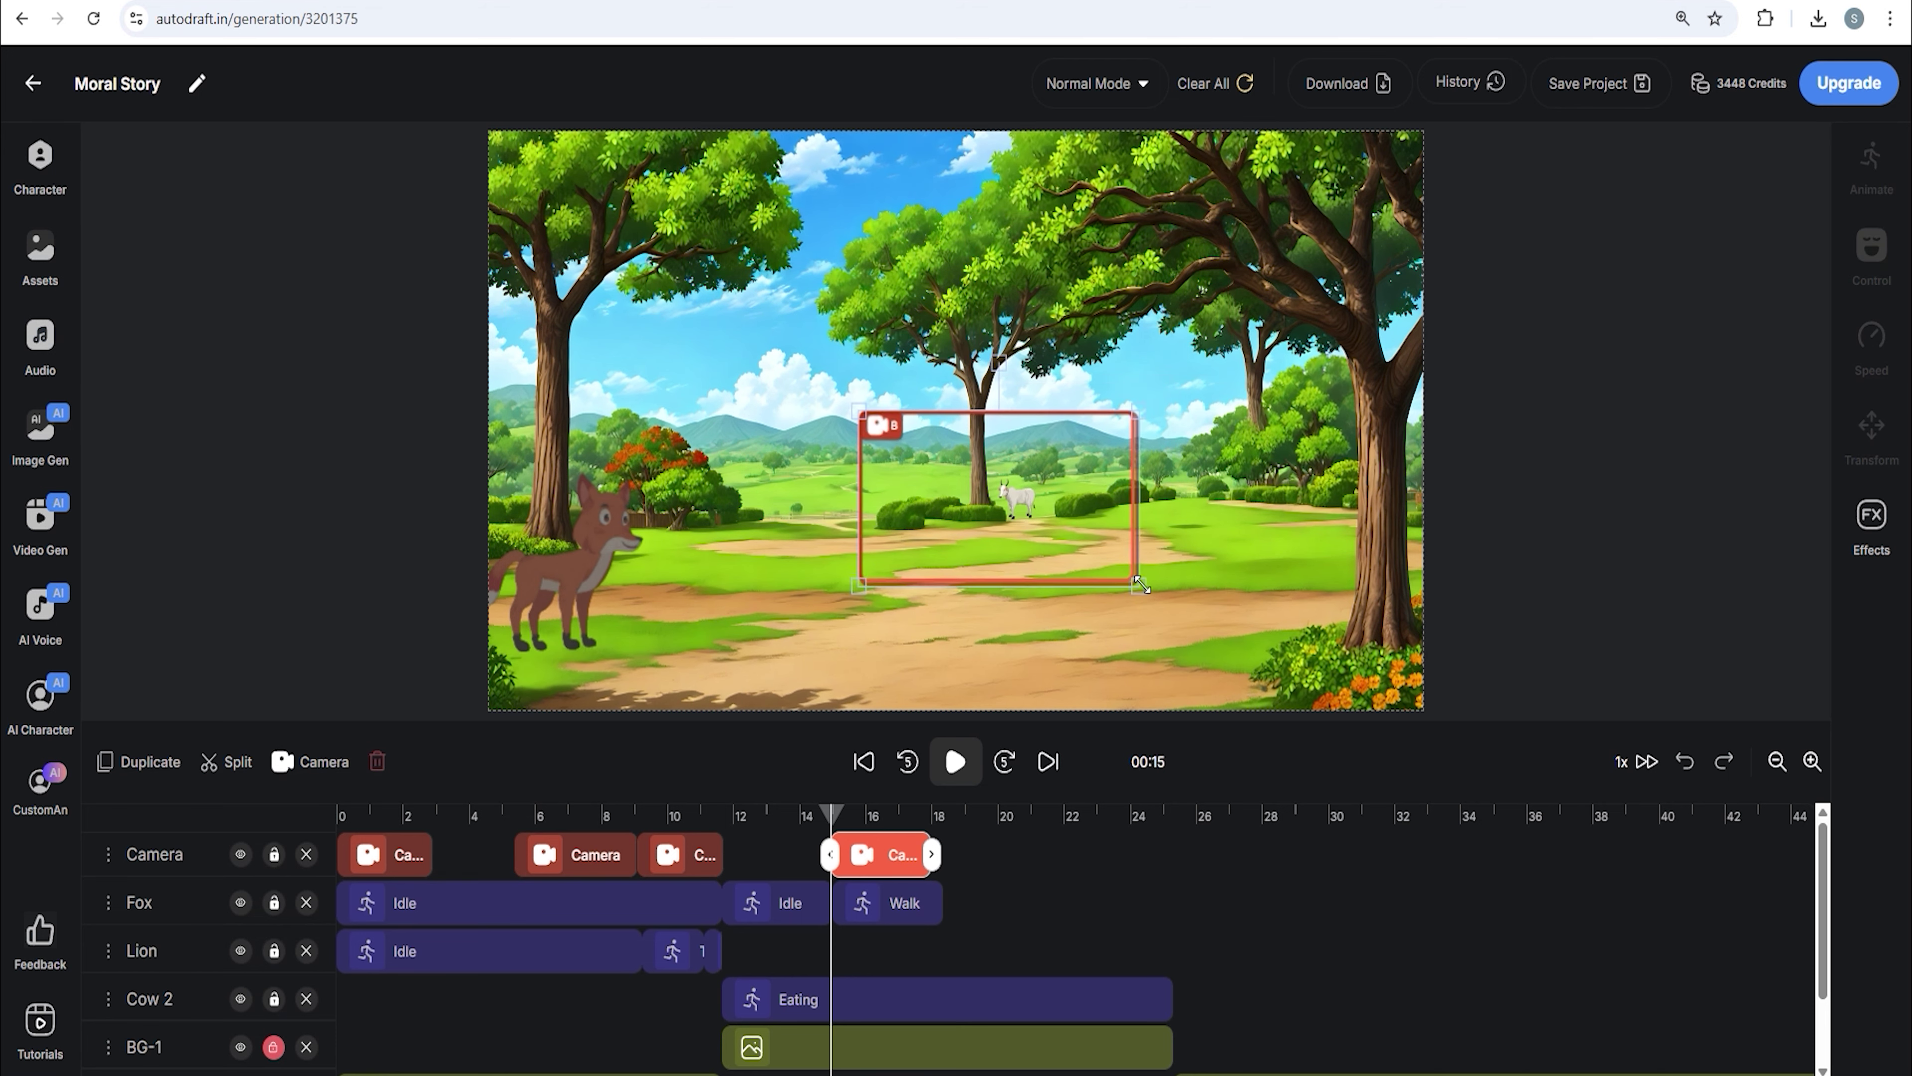
- Reposition the fox of the Walk clip at a small size inside the camera frame, near the bushes beside the cow
click(881, 902)
drag(1015, 607, 1012, 554)
click(898, 556)
click(866, 634)
click(274, 854)
click(903, 632)
drag(834, 817, 936, 817)
drag(892, 554, 907, 516)
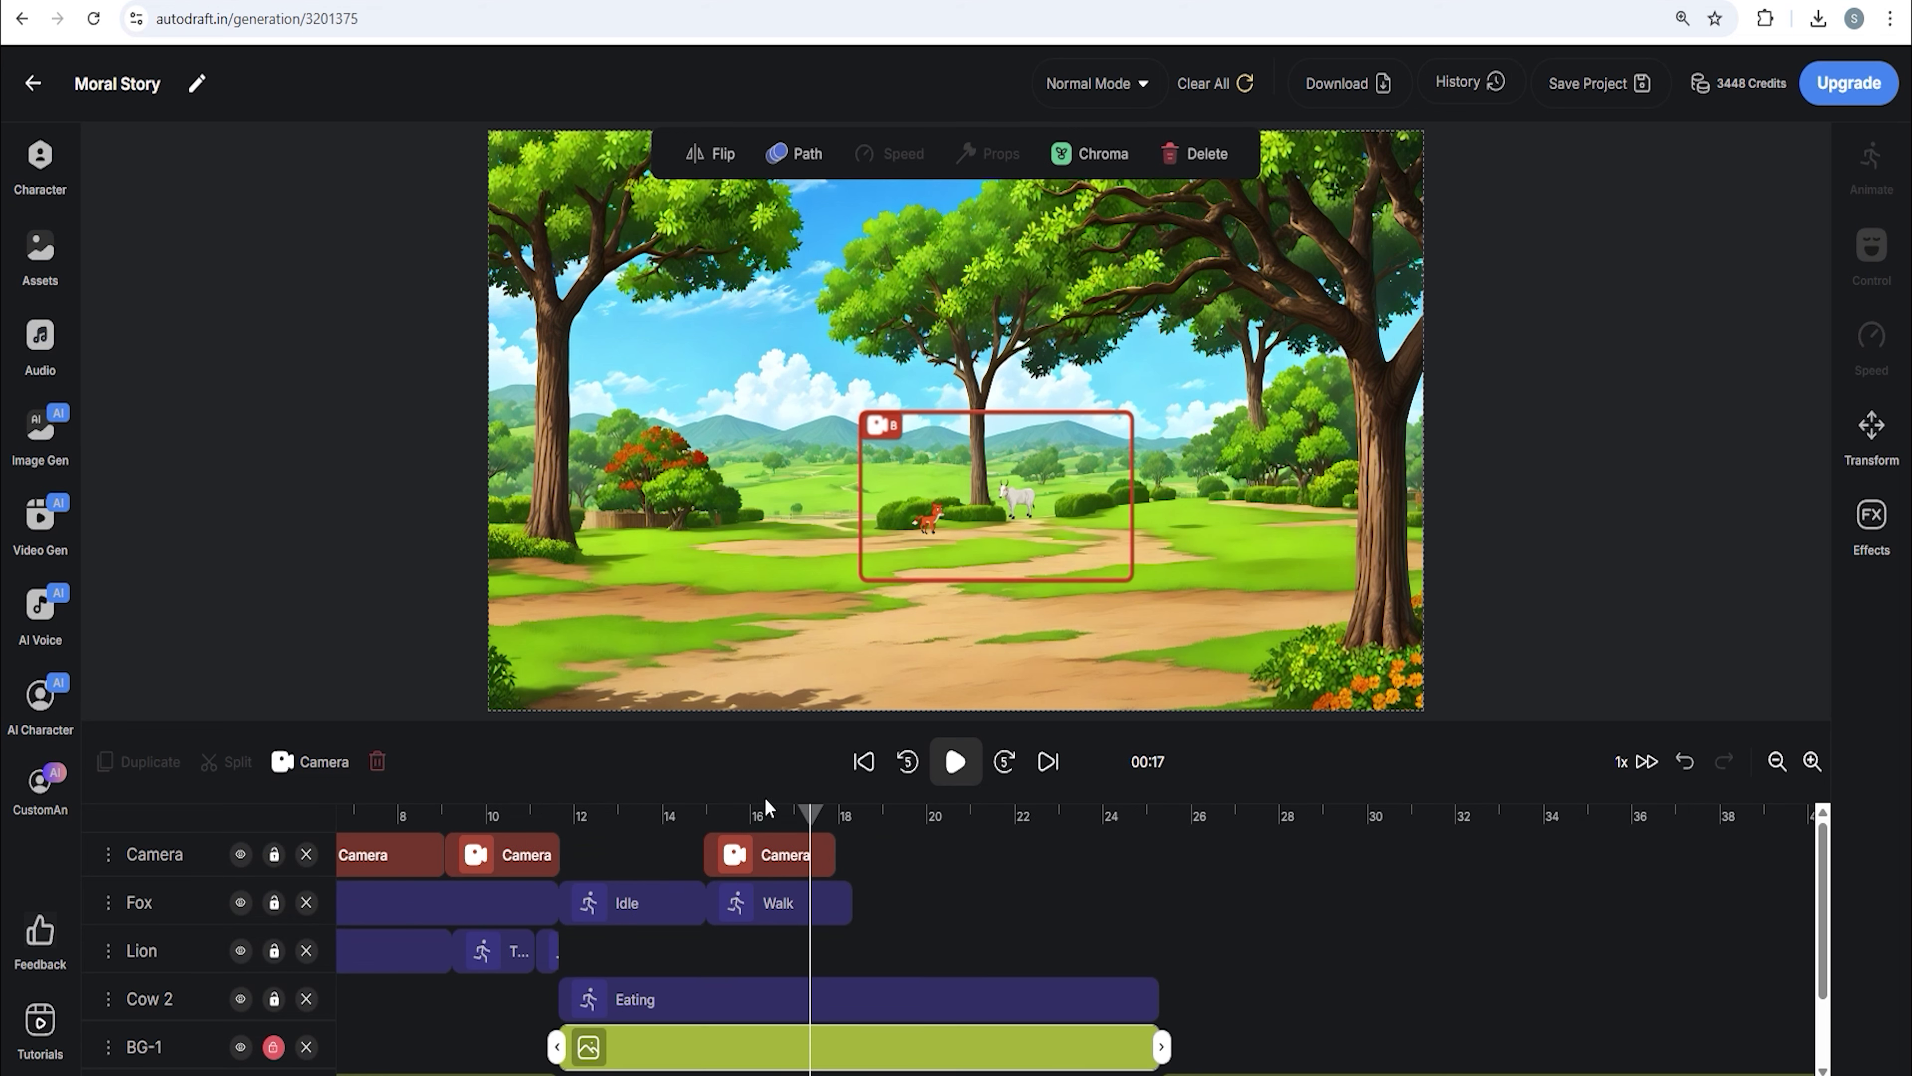
- Give the fox's Walk clip a path that ends next to the cow
click(816, 907)
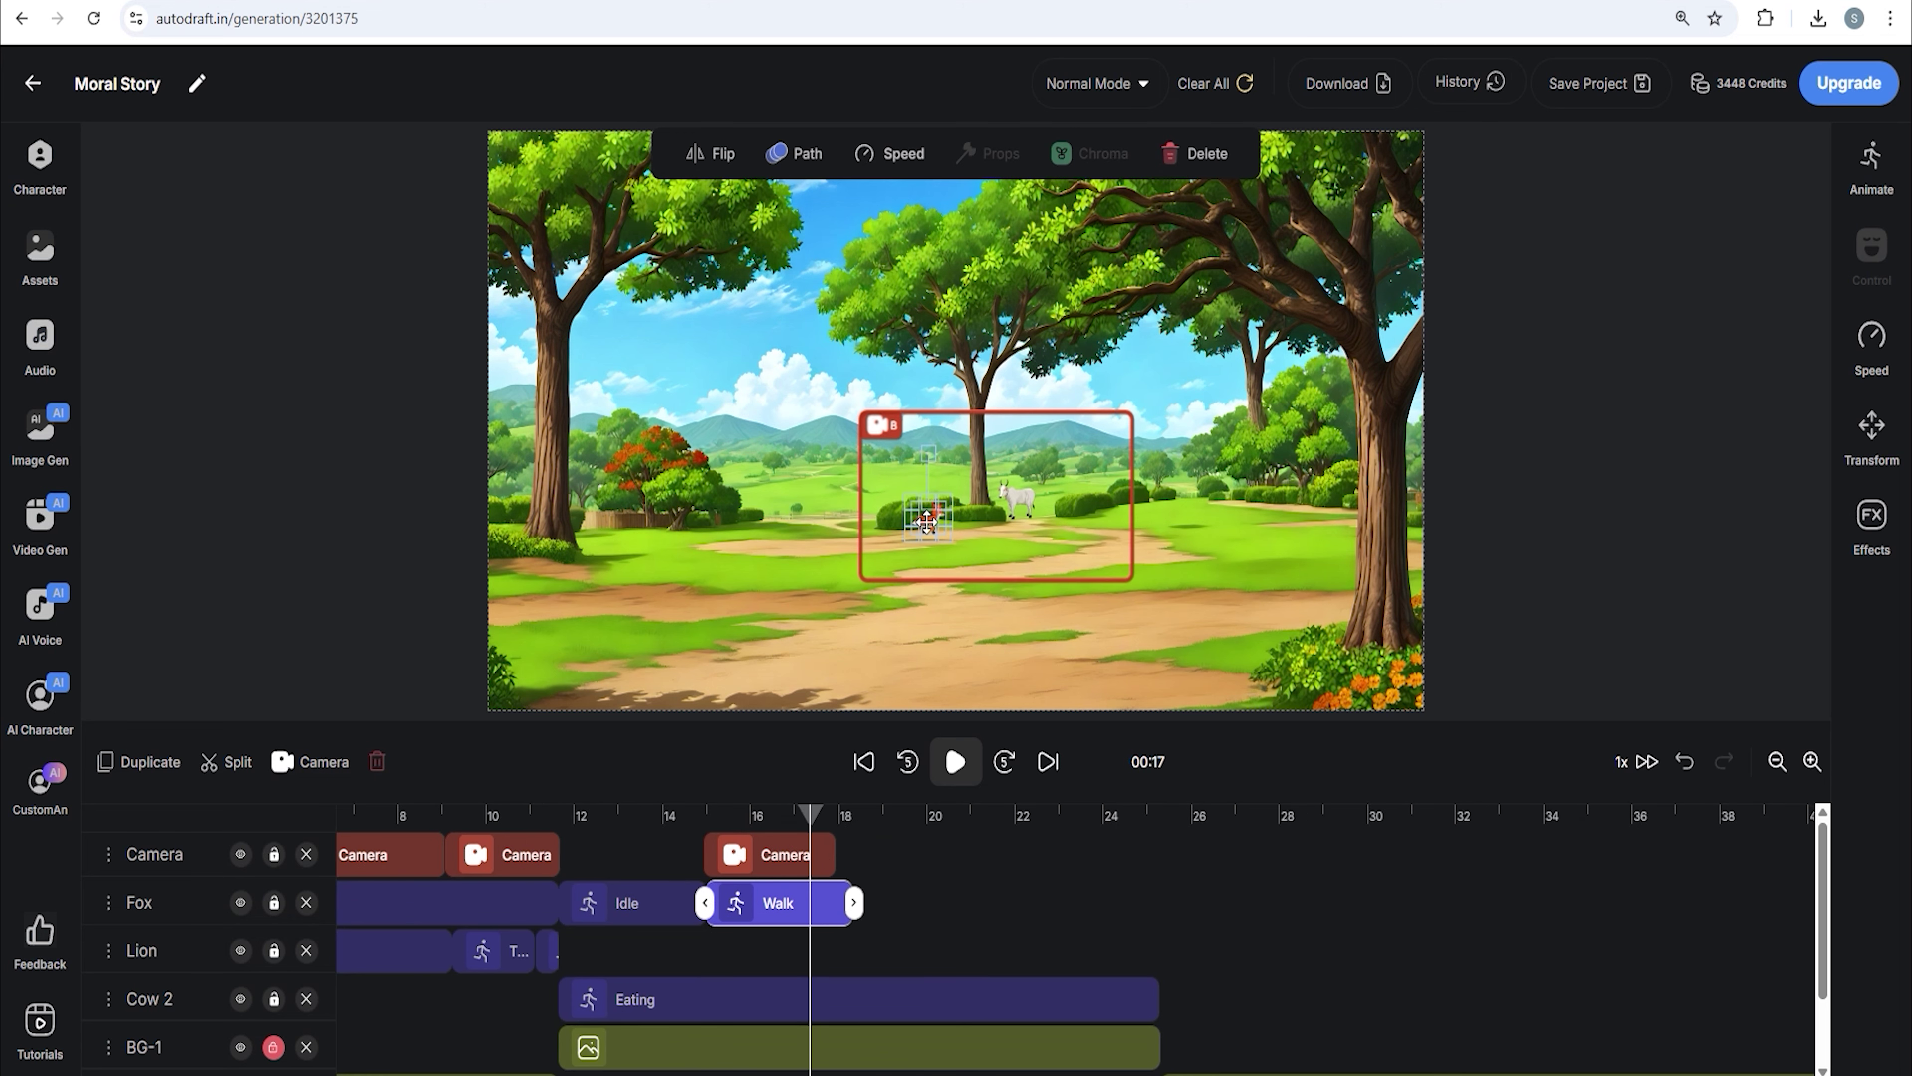
drag(811, 812, 763, 814)
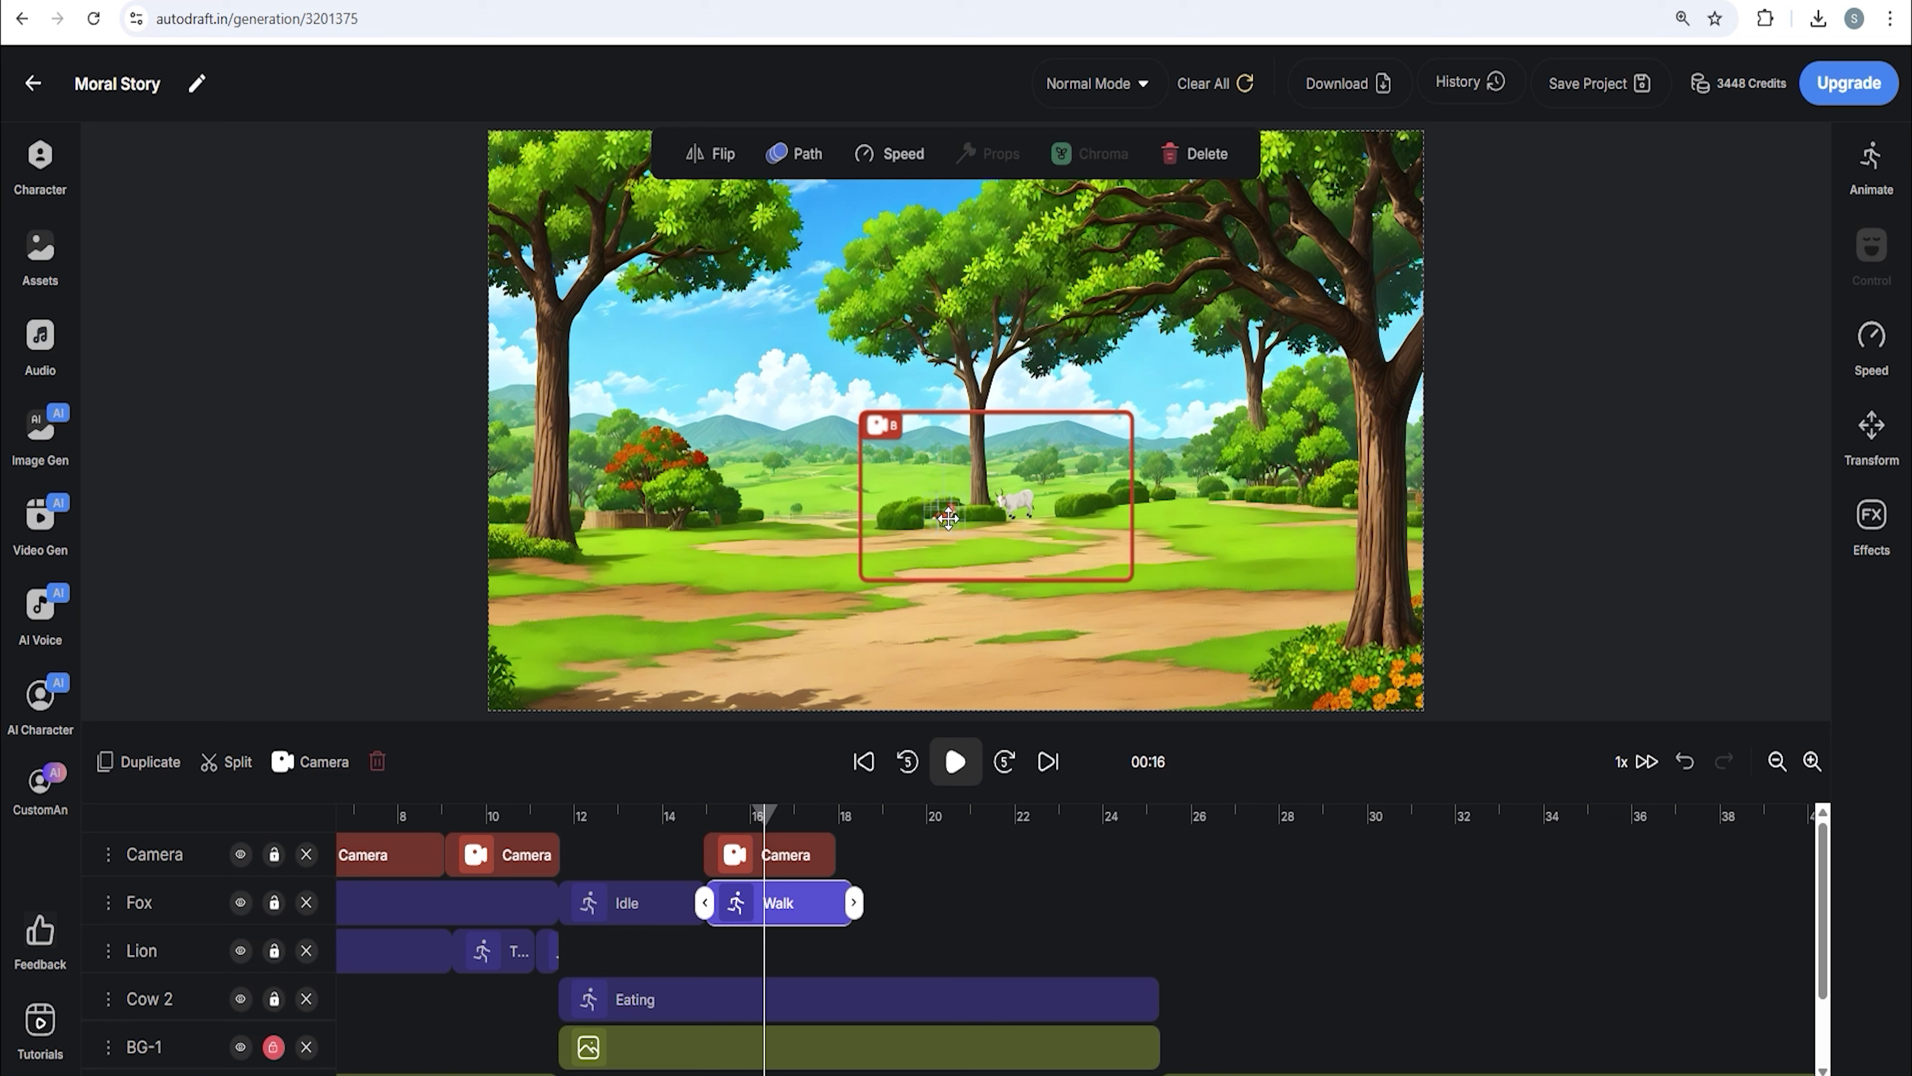
click(811, 156)
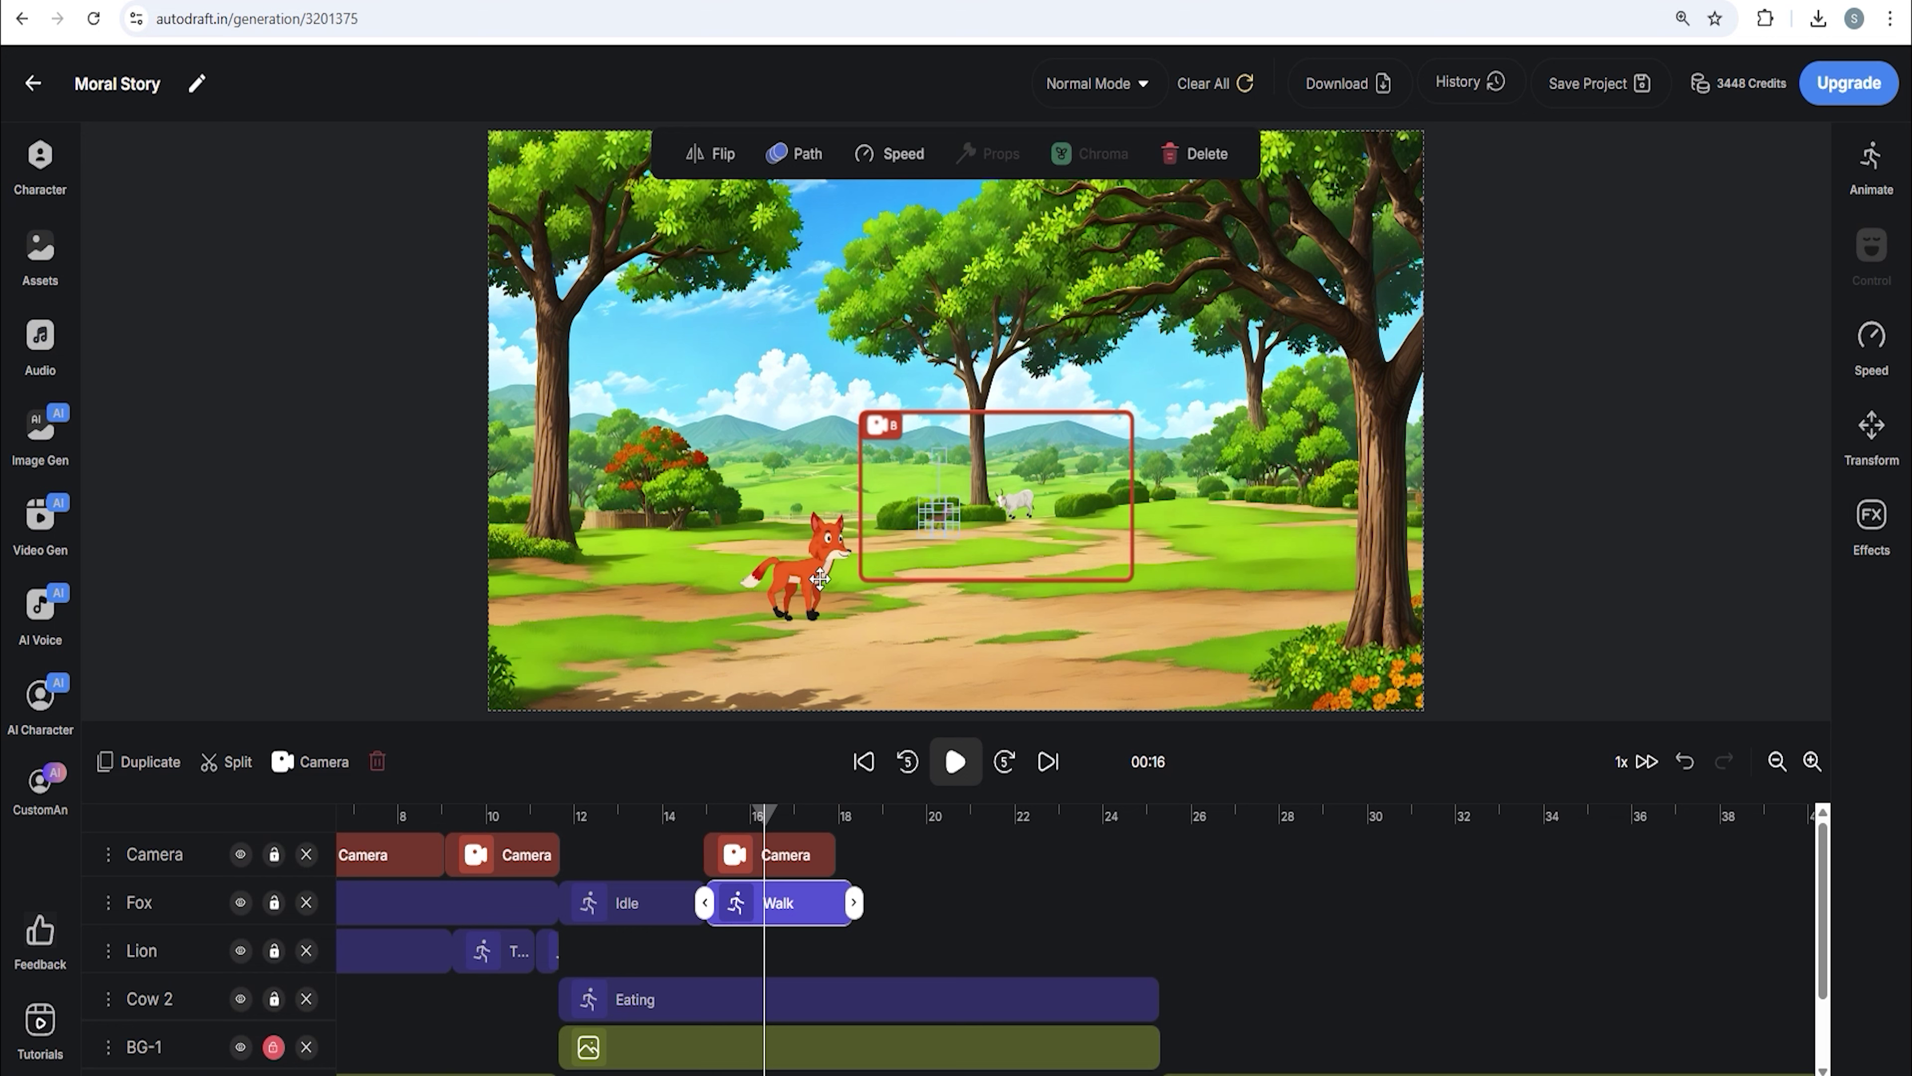
click(983, 514)
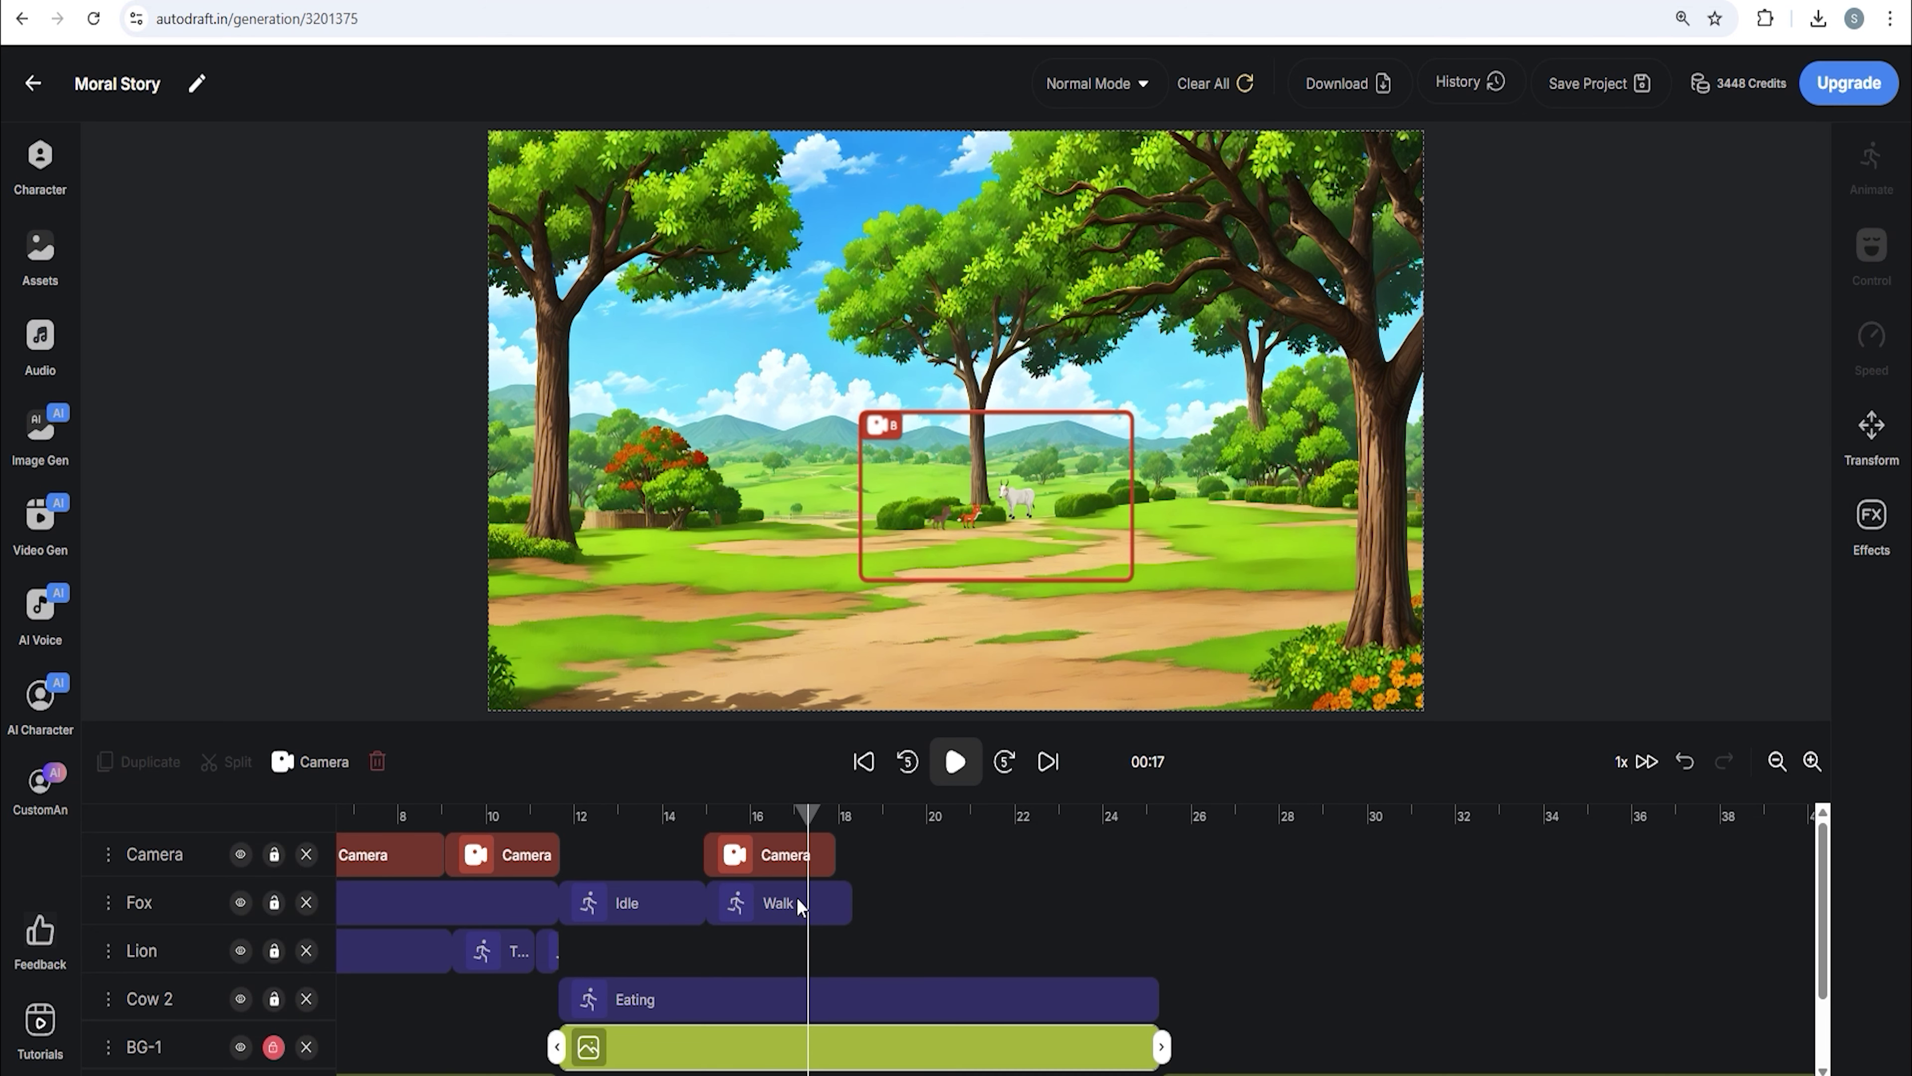
- Split the fox's Walk clip at about 17 seconds and select the short remainder
click(802, 904)
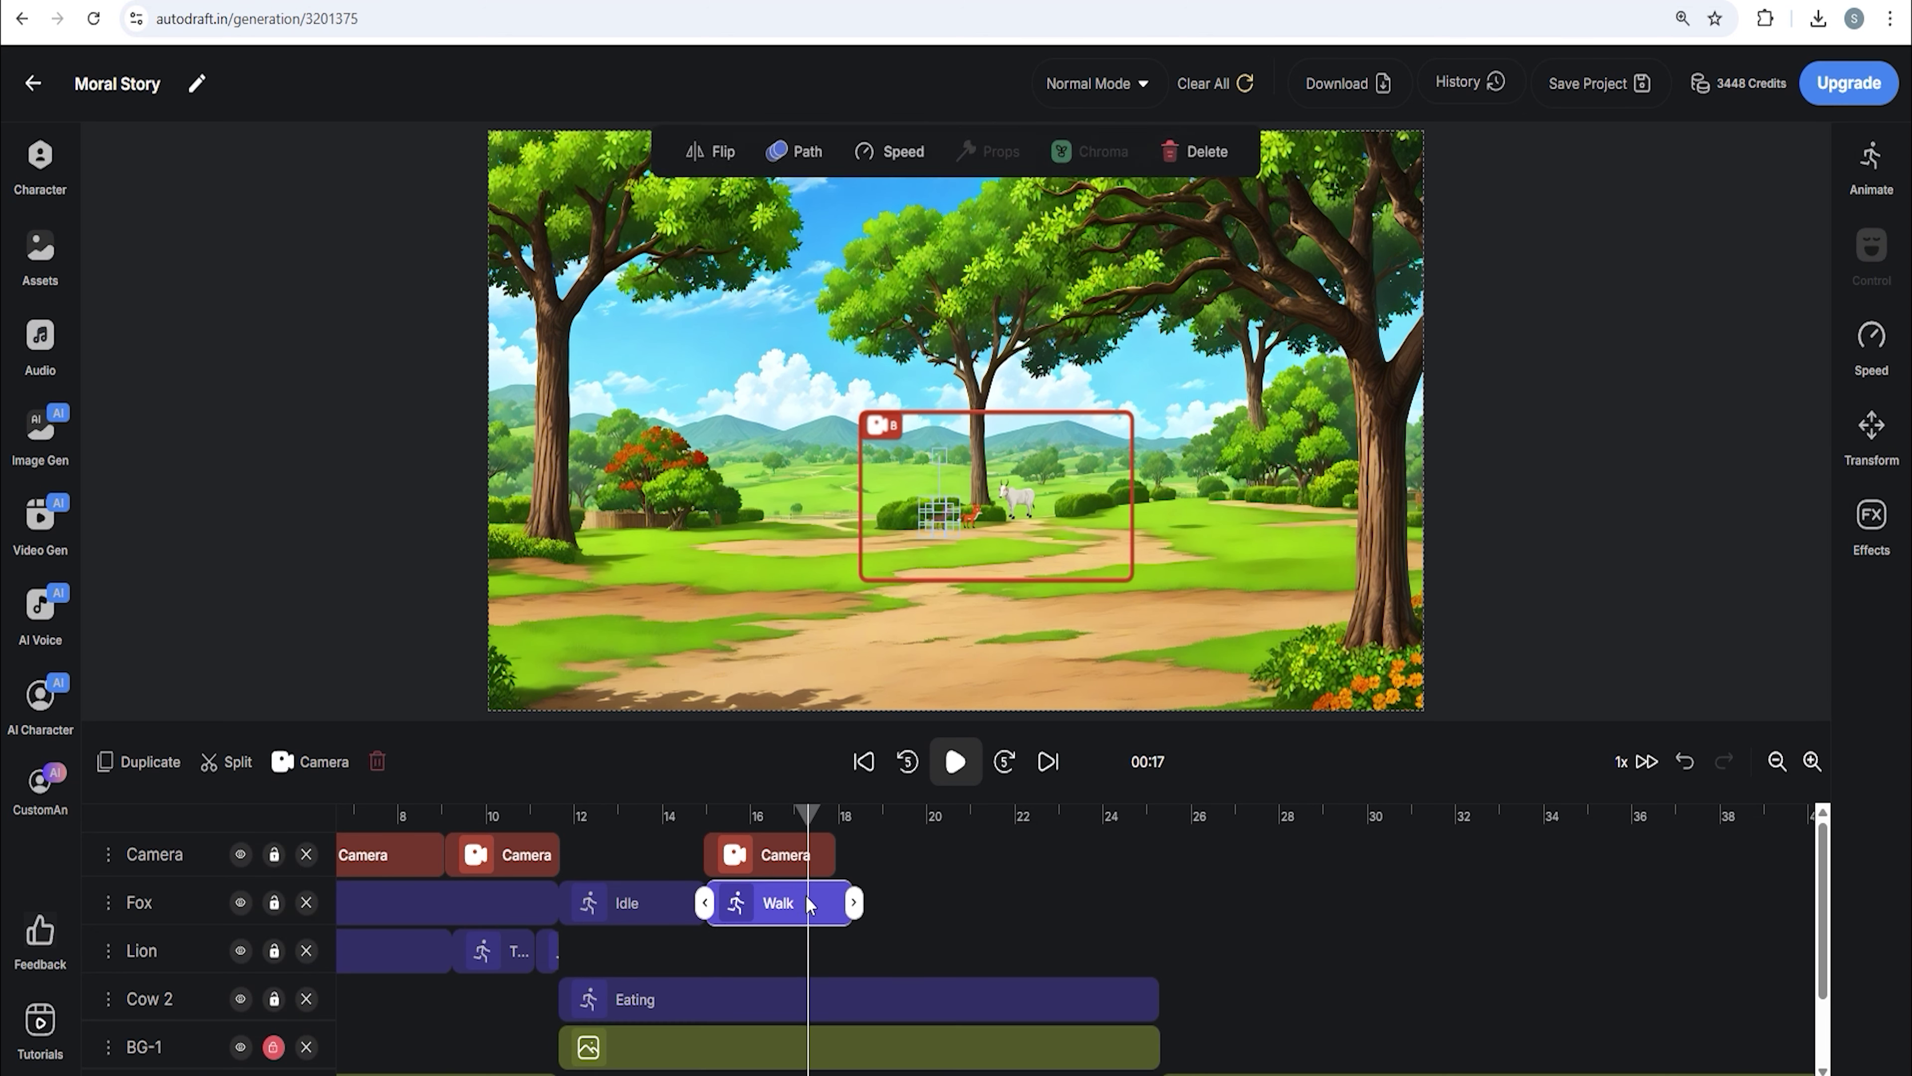
click(235, 763)
click(837, 904)
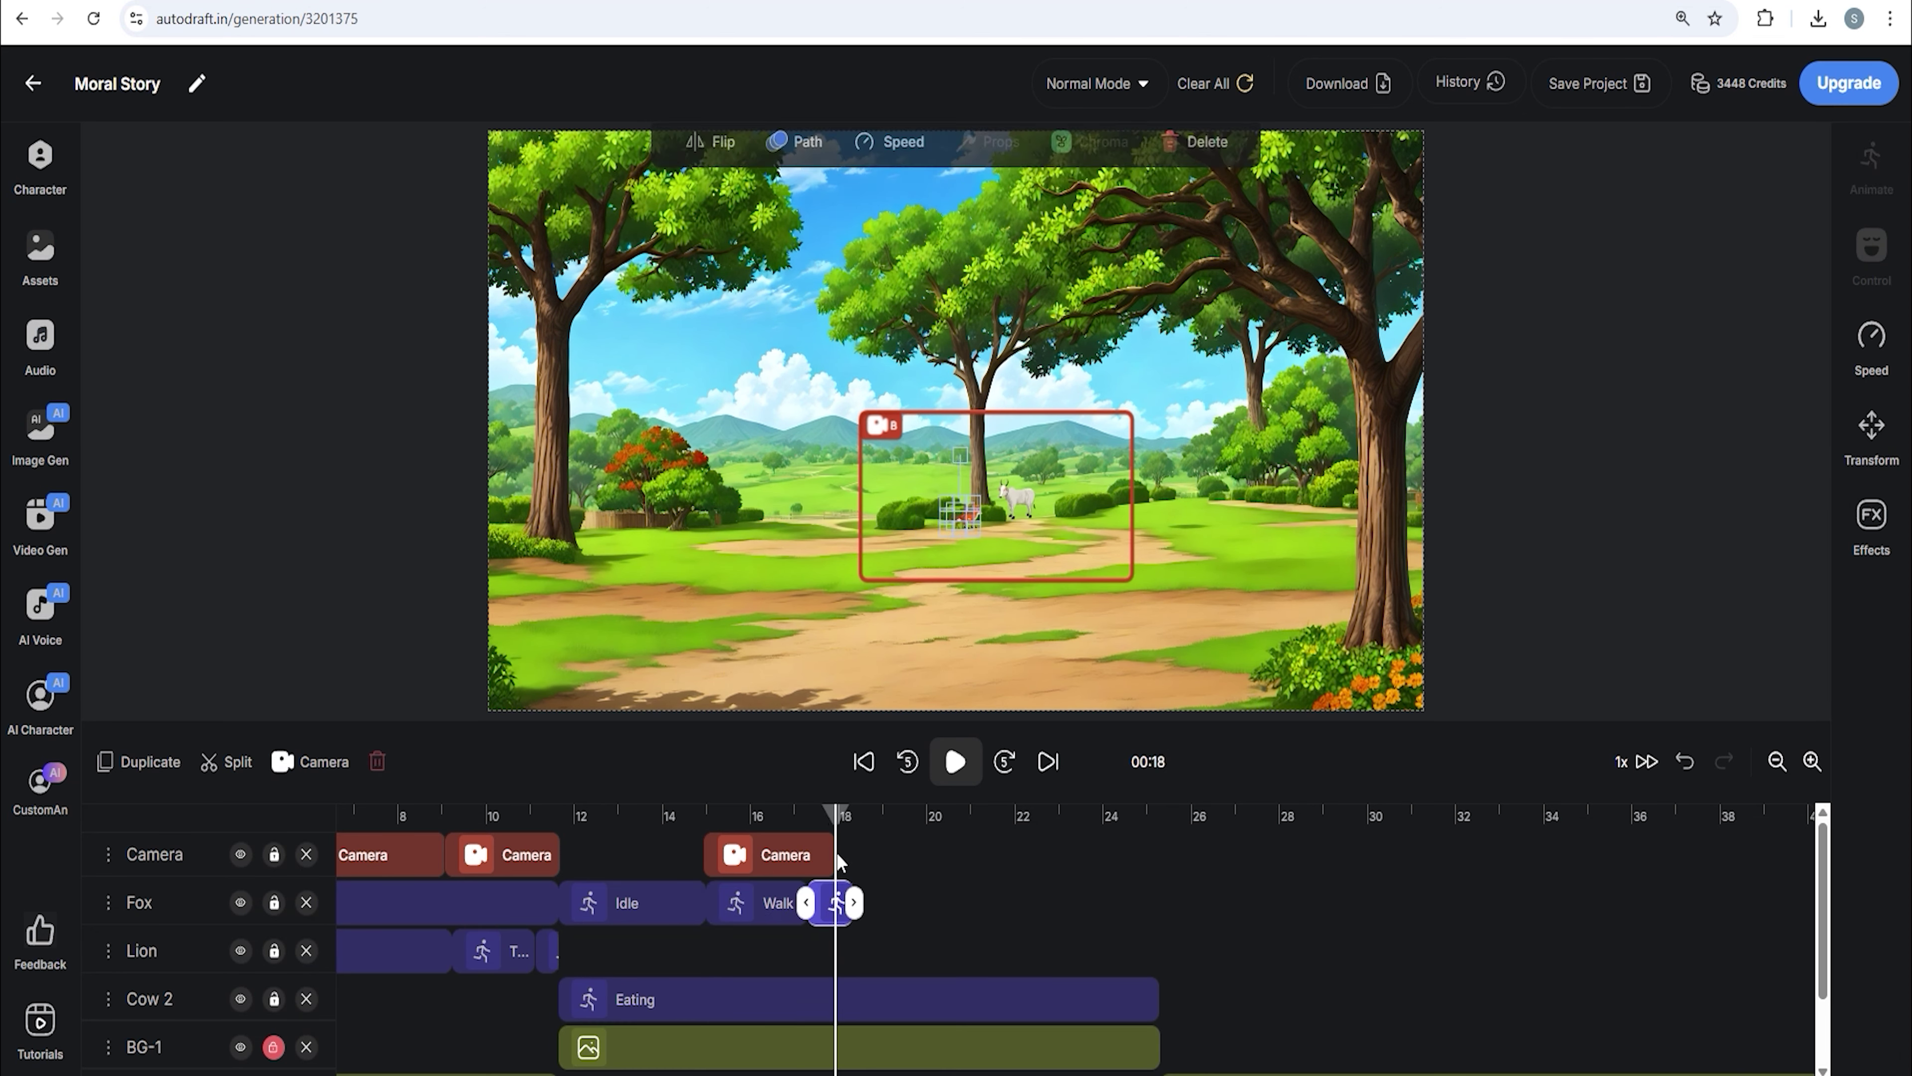
- Change the fox's short remainder clip after about 17 seconds to the Talking animation, ending at about 20 seconds
click(1018, 505)
click(969, 514)
click(1871, 162)
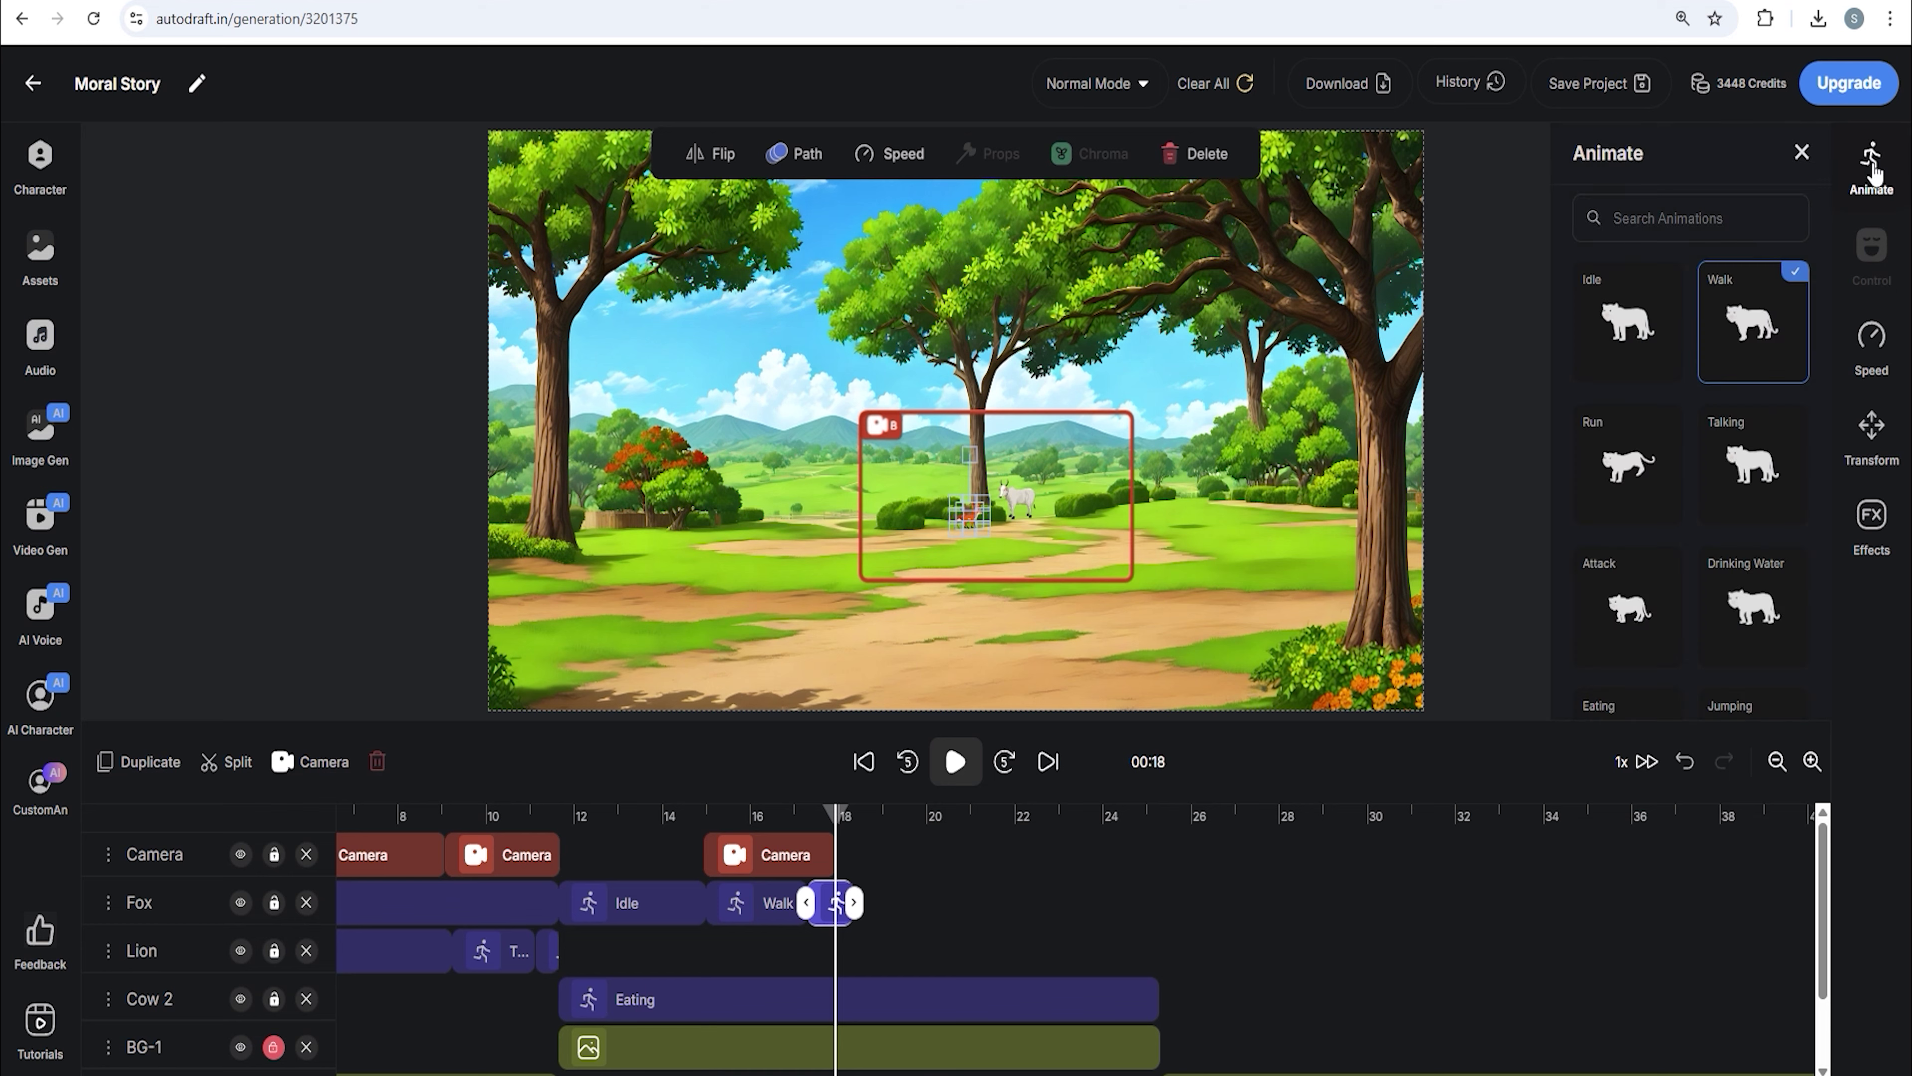
click(1764, 503)
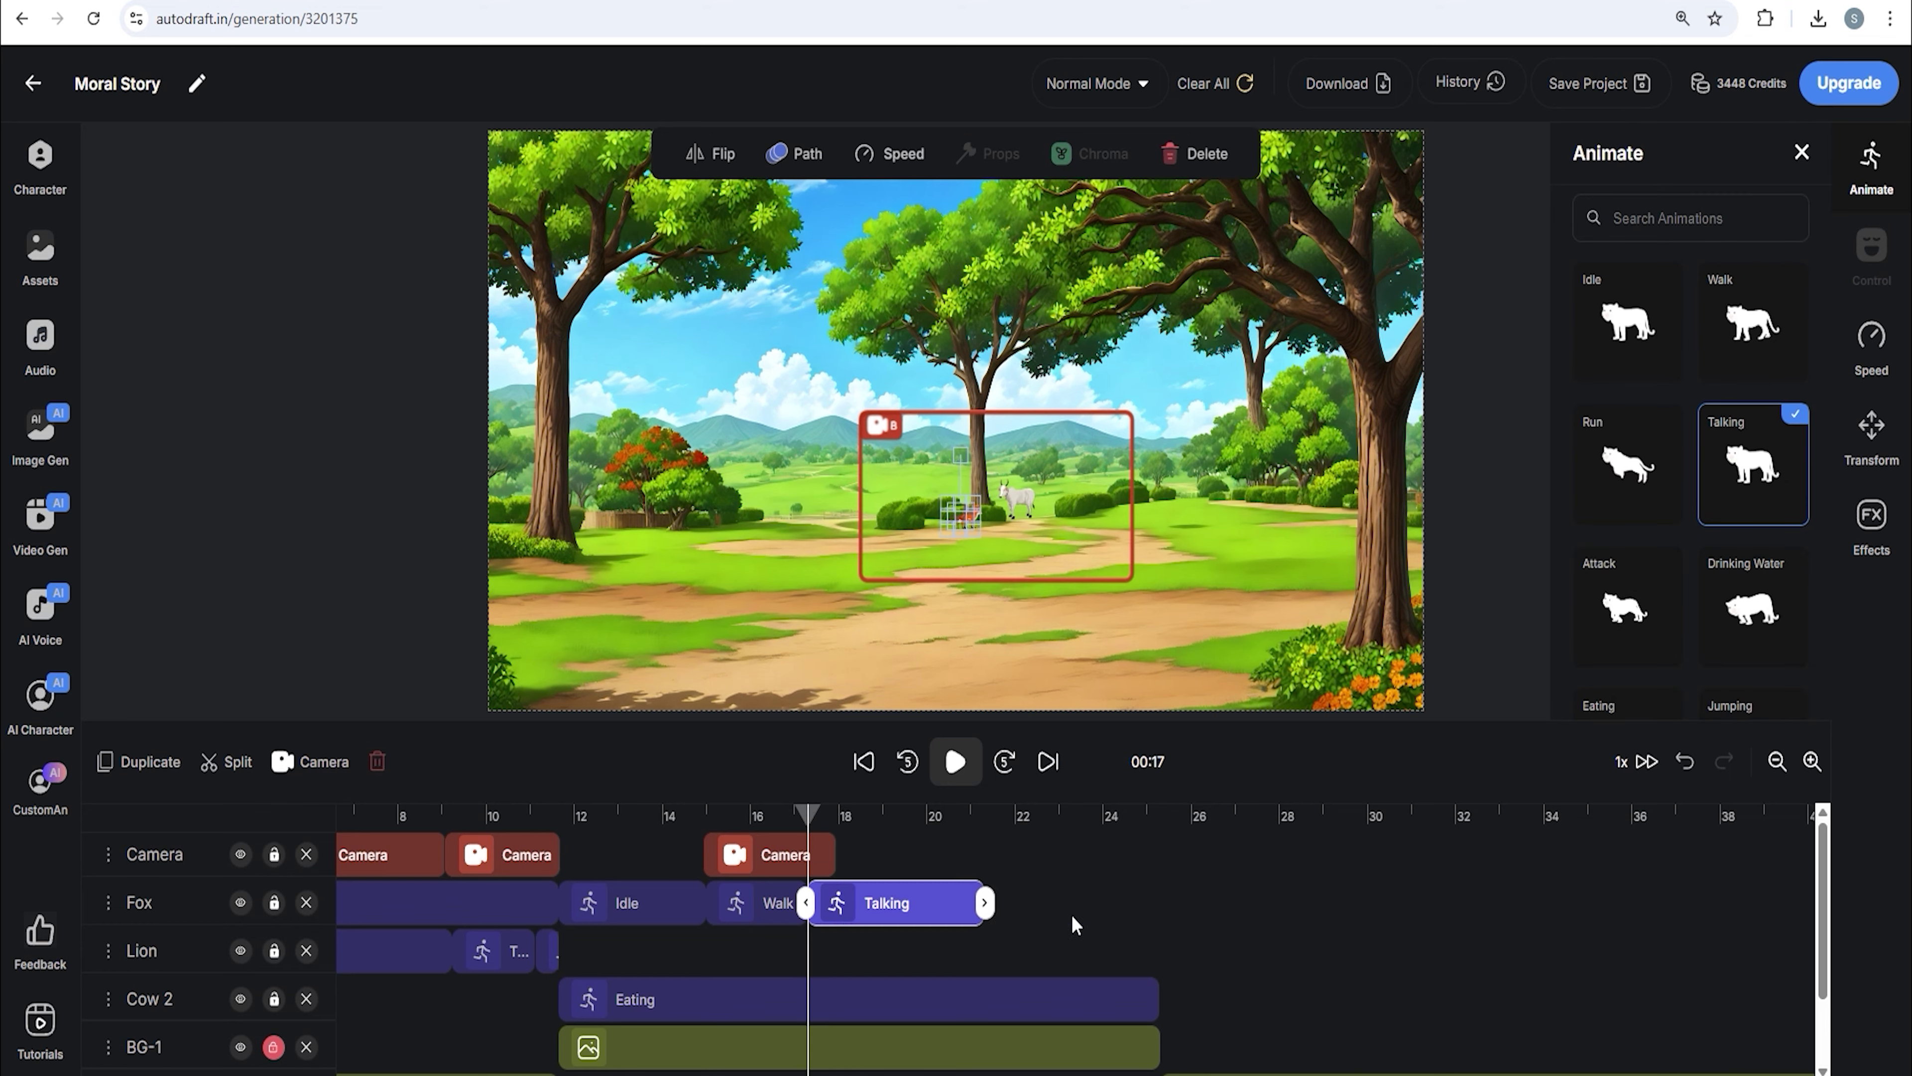
scroll(1016, 866, down, 2)
scroll(877, 859, up, 2)
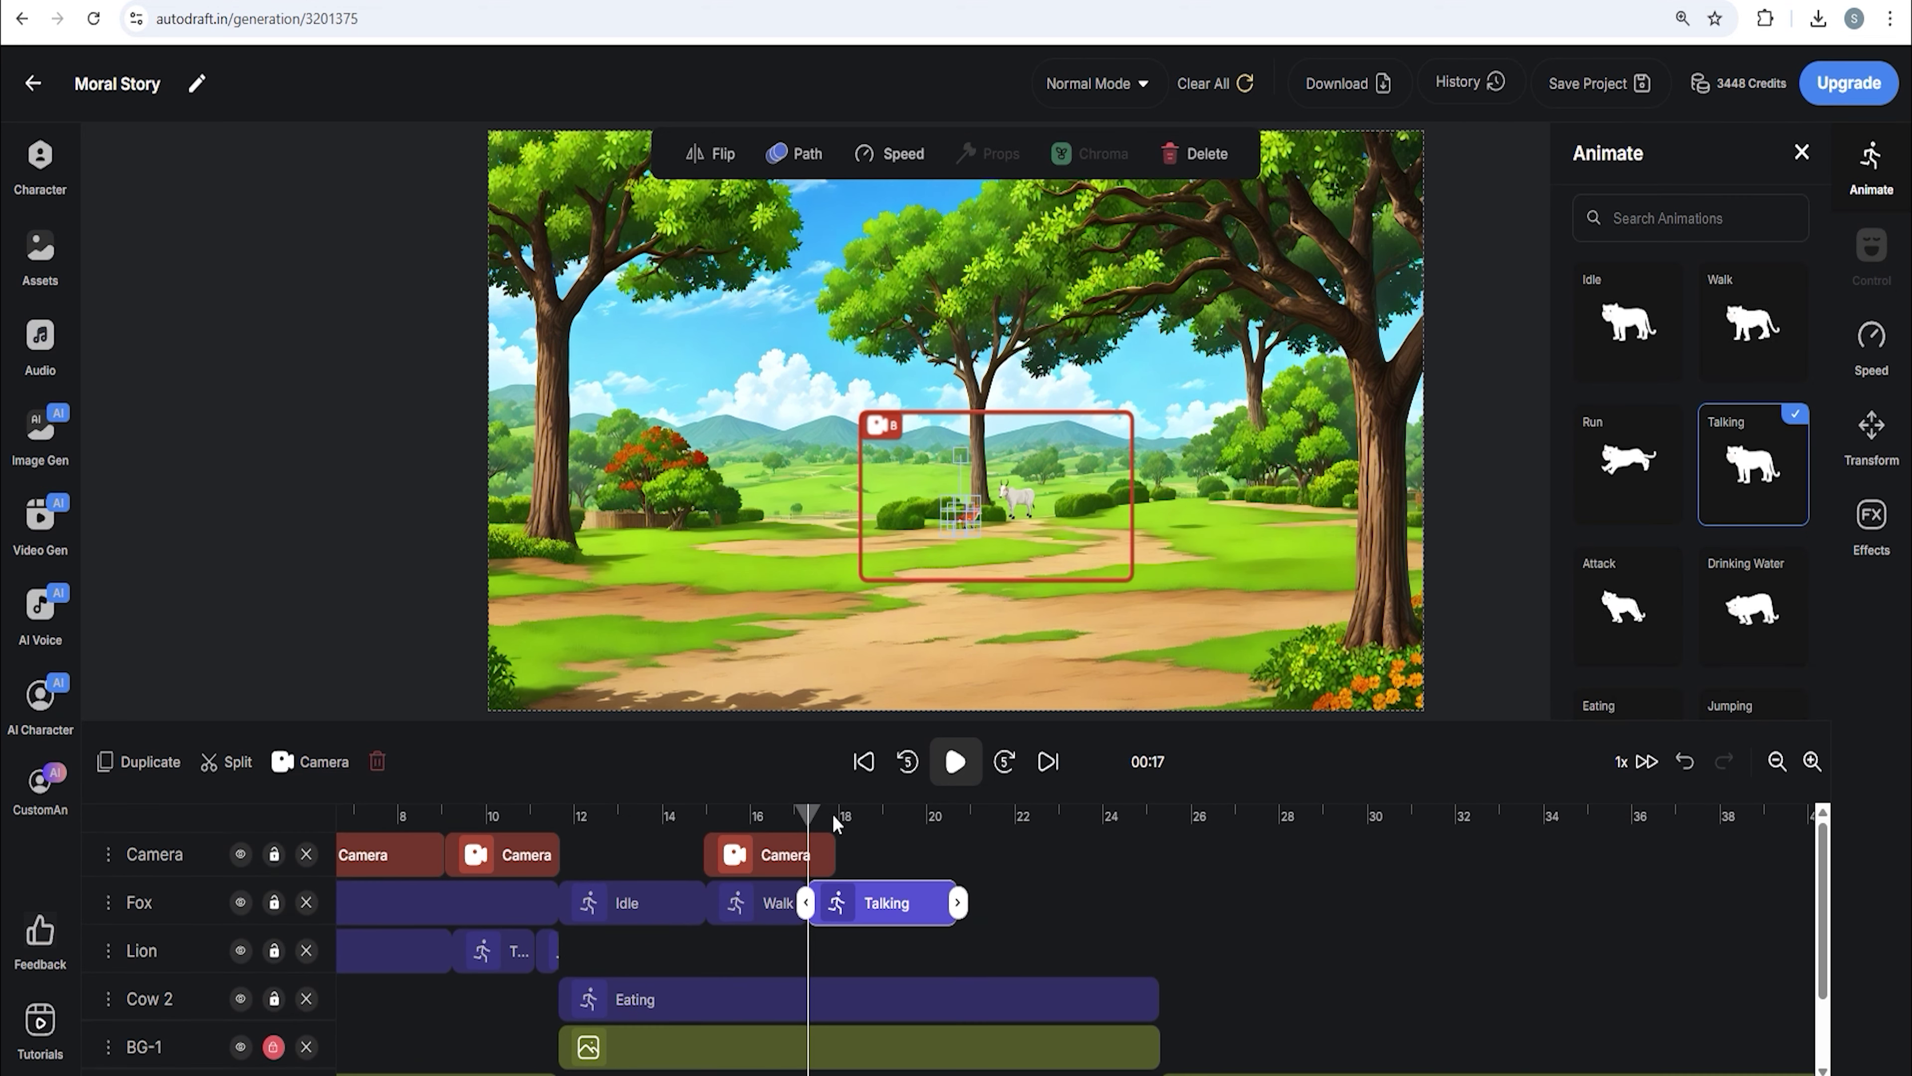
- Make the fox's Walk and Talking clips meet at about 17 seconds and extend the camera clip to cover the Talking clip
click(804, 906)
drag(816, 823, 814, 832)
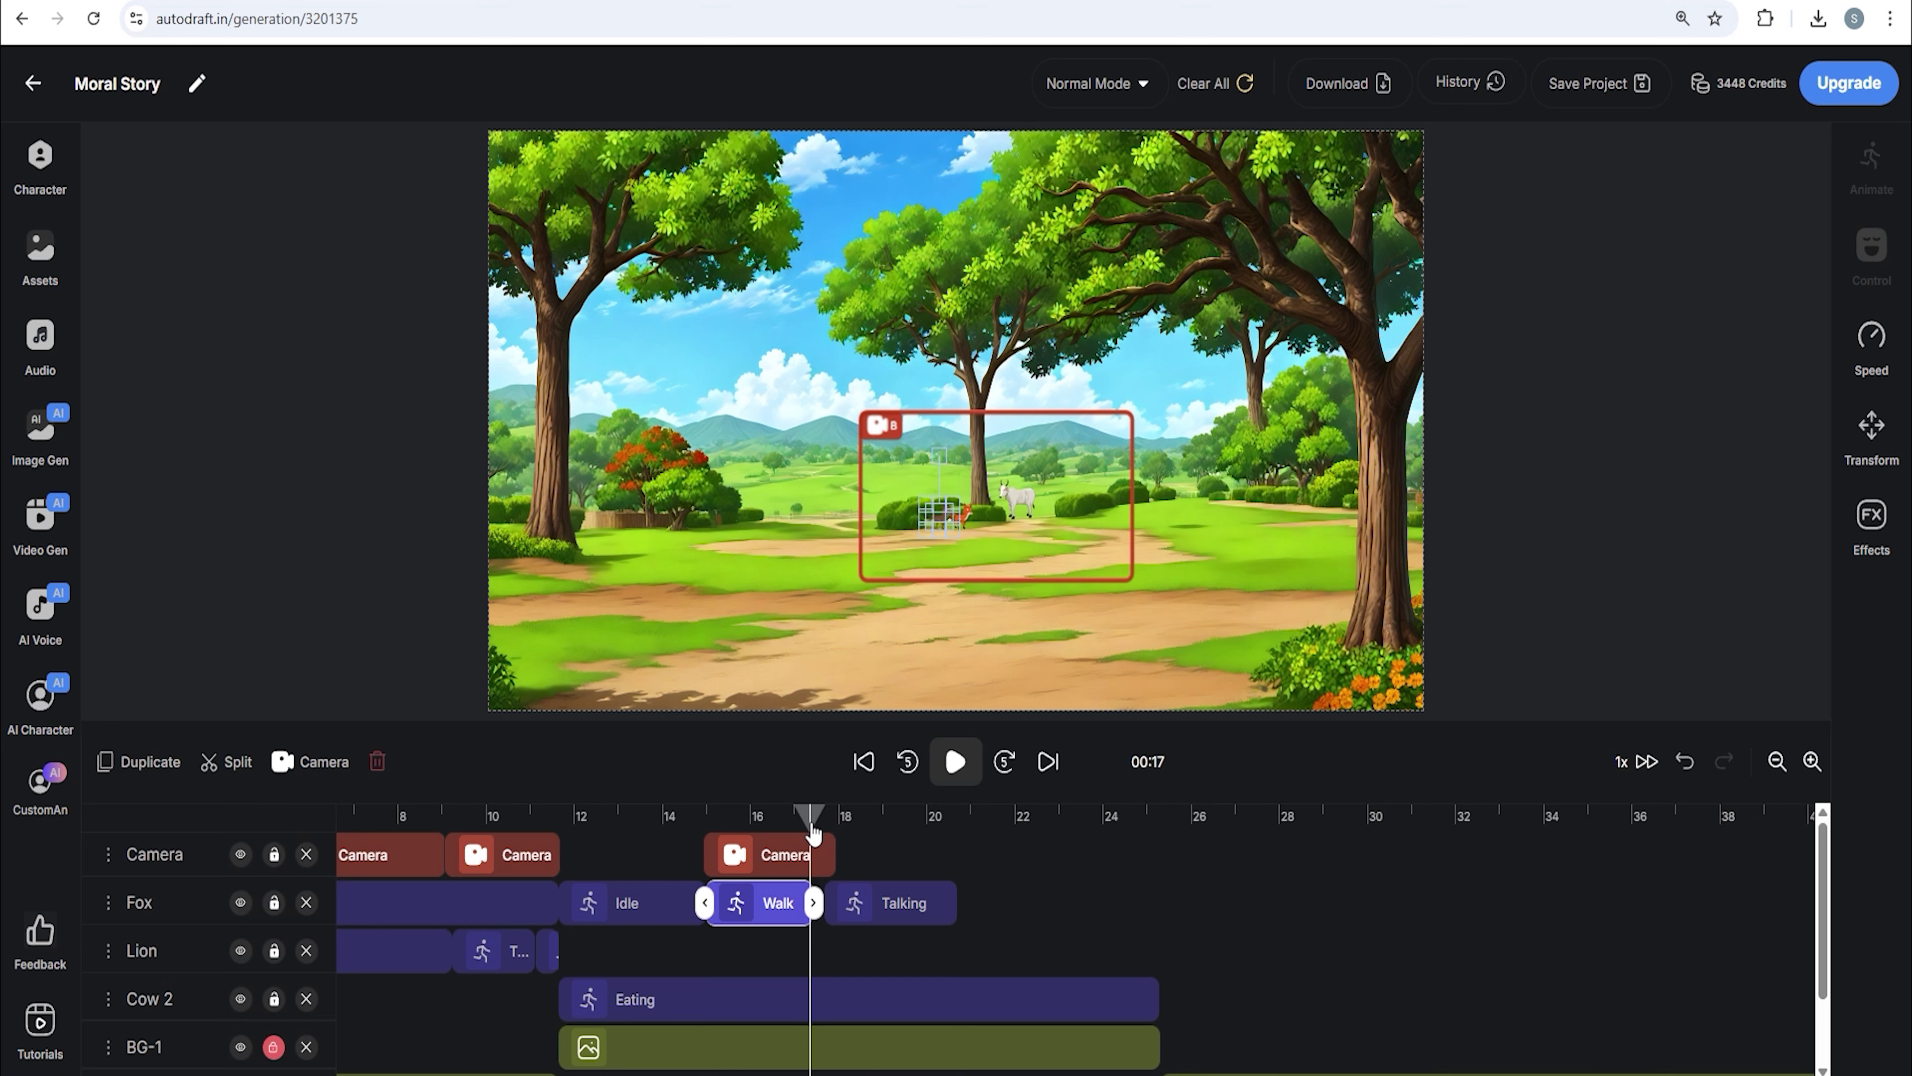
drag(828, 903, 815, 902)
drag(814, 833, 816, 827)
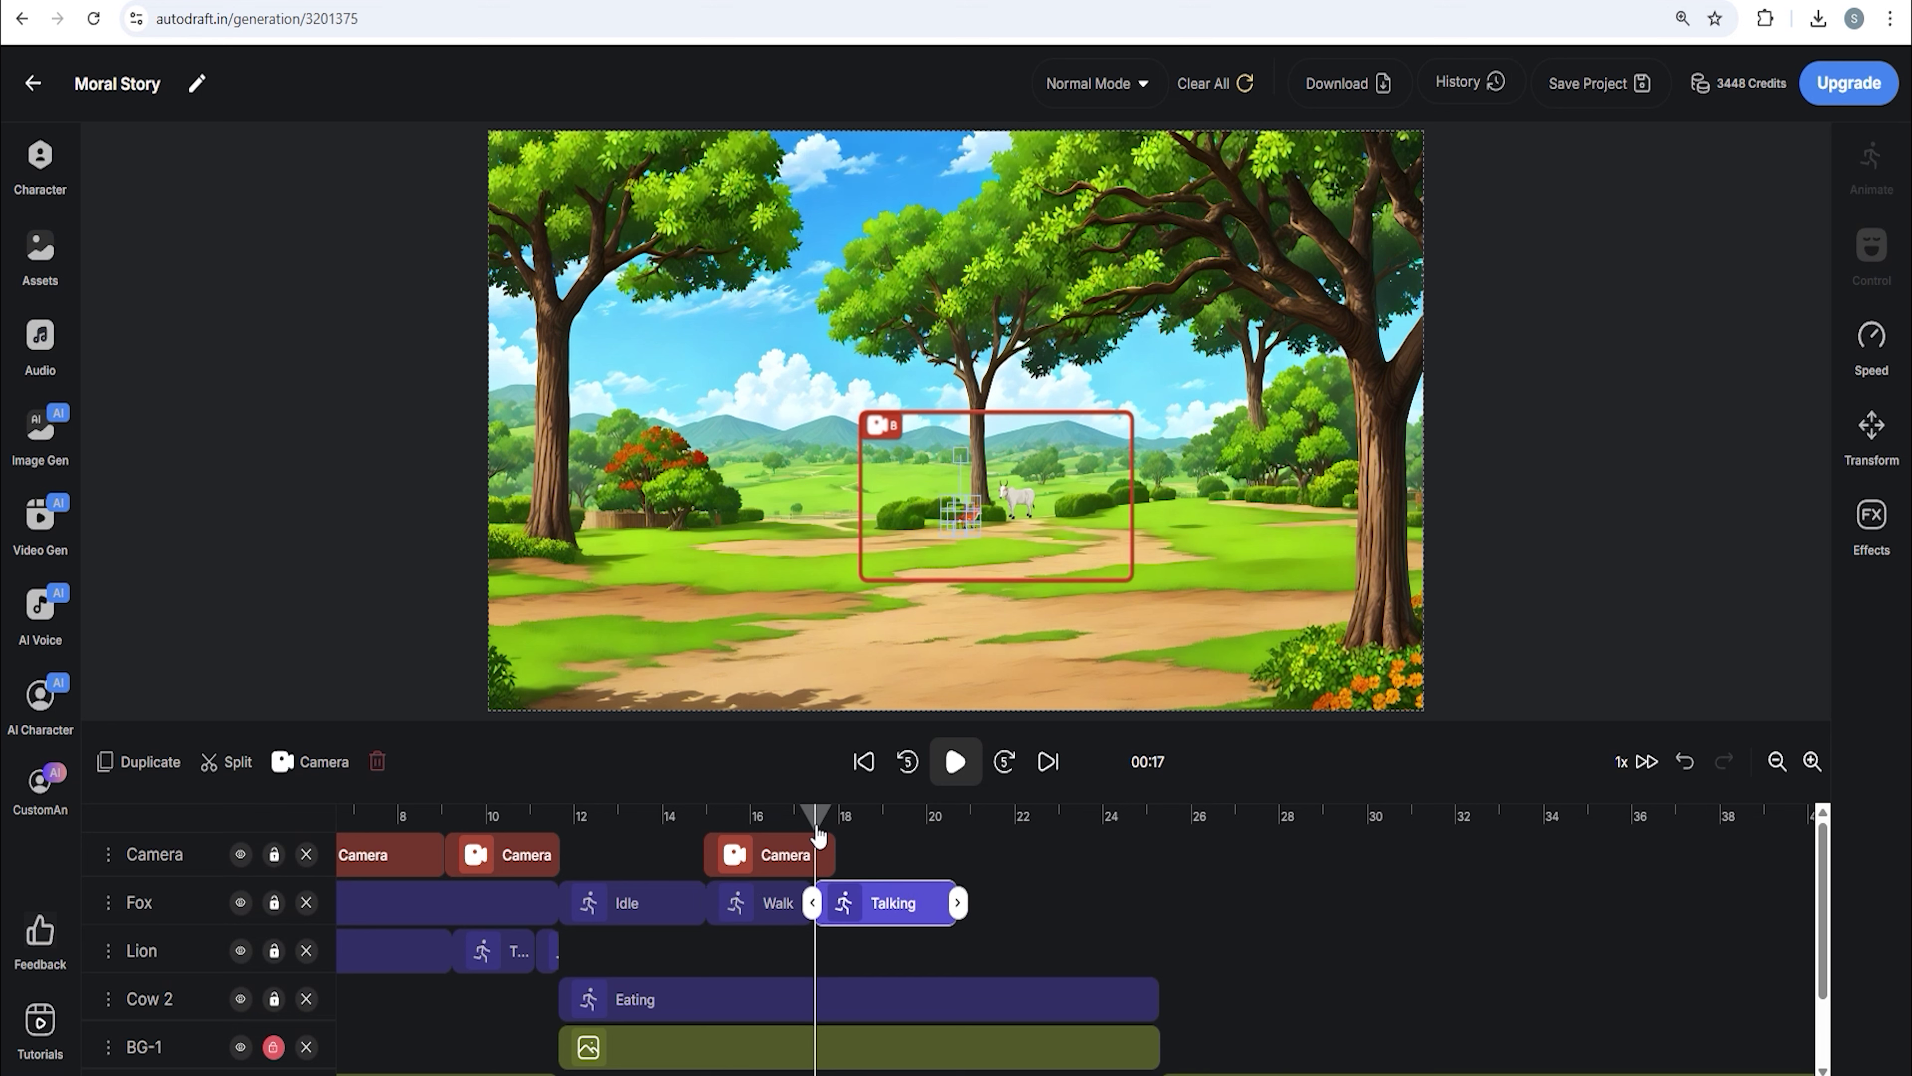
click(969, 205)
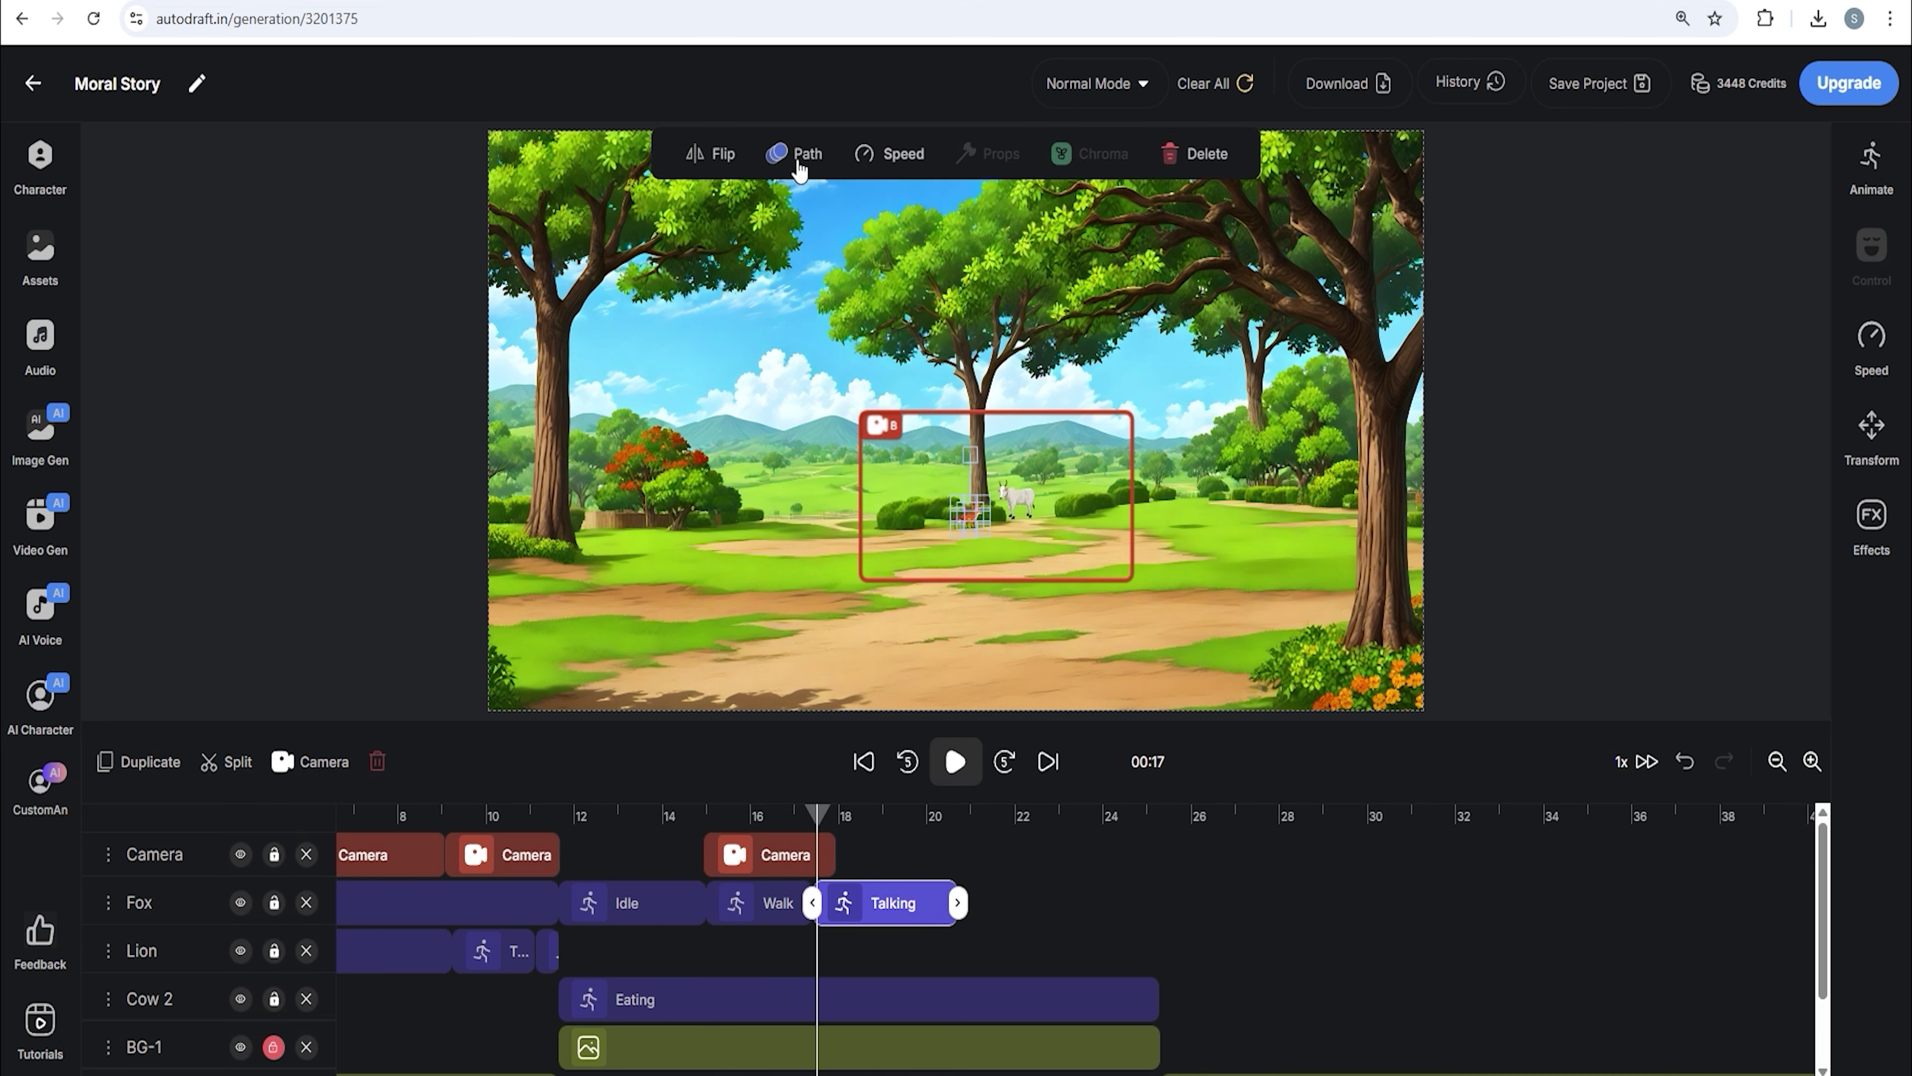
click(824, 854)
drag(833, 854, 964, 854)
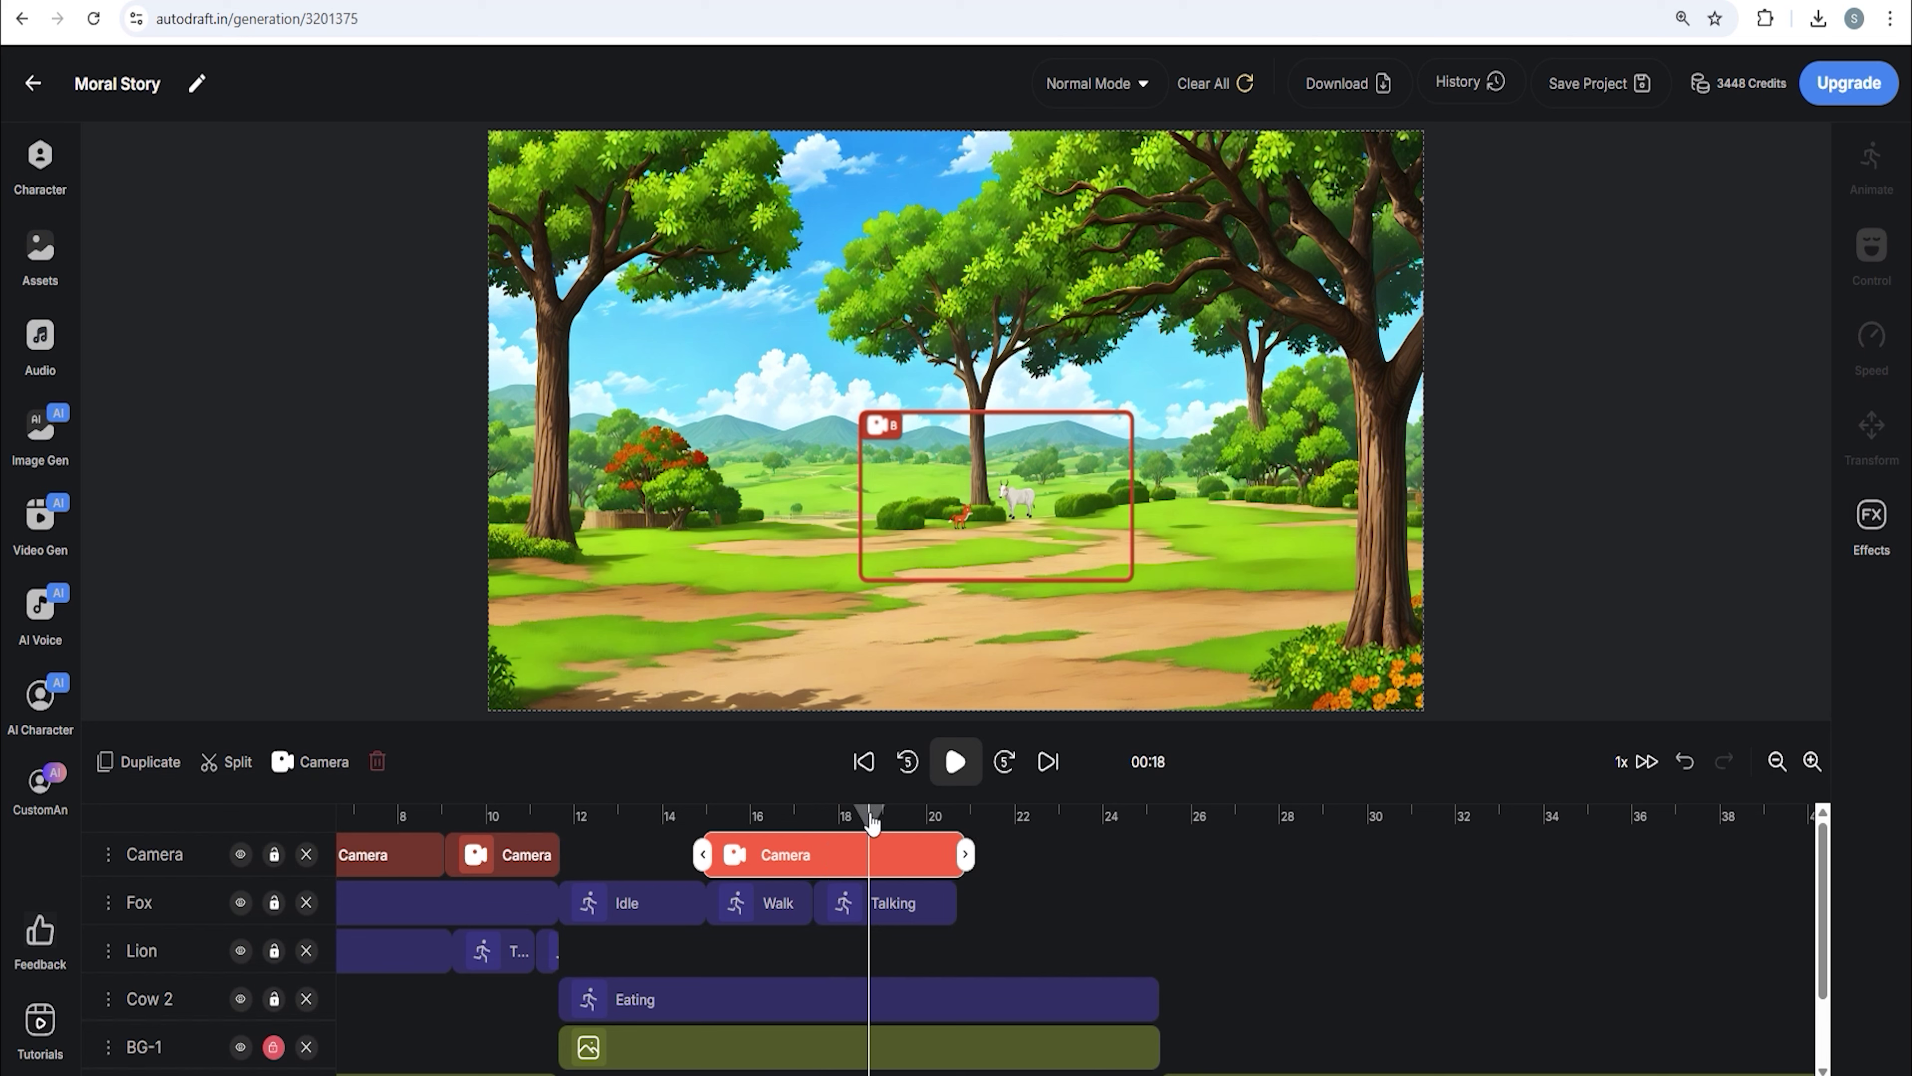
- Split Cow 2's Eating clip at about 18 seconds and change the second part to Idle
click(884, 1008)
click(226, 761)
click(927, 1001)
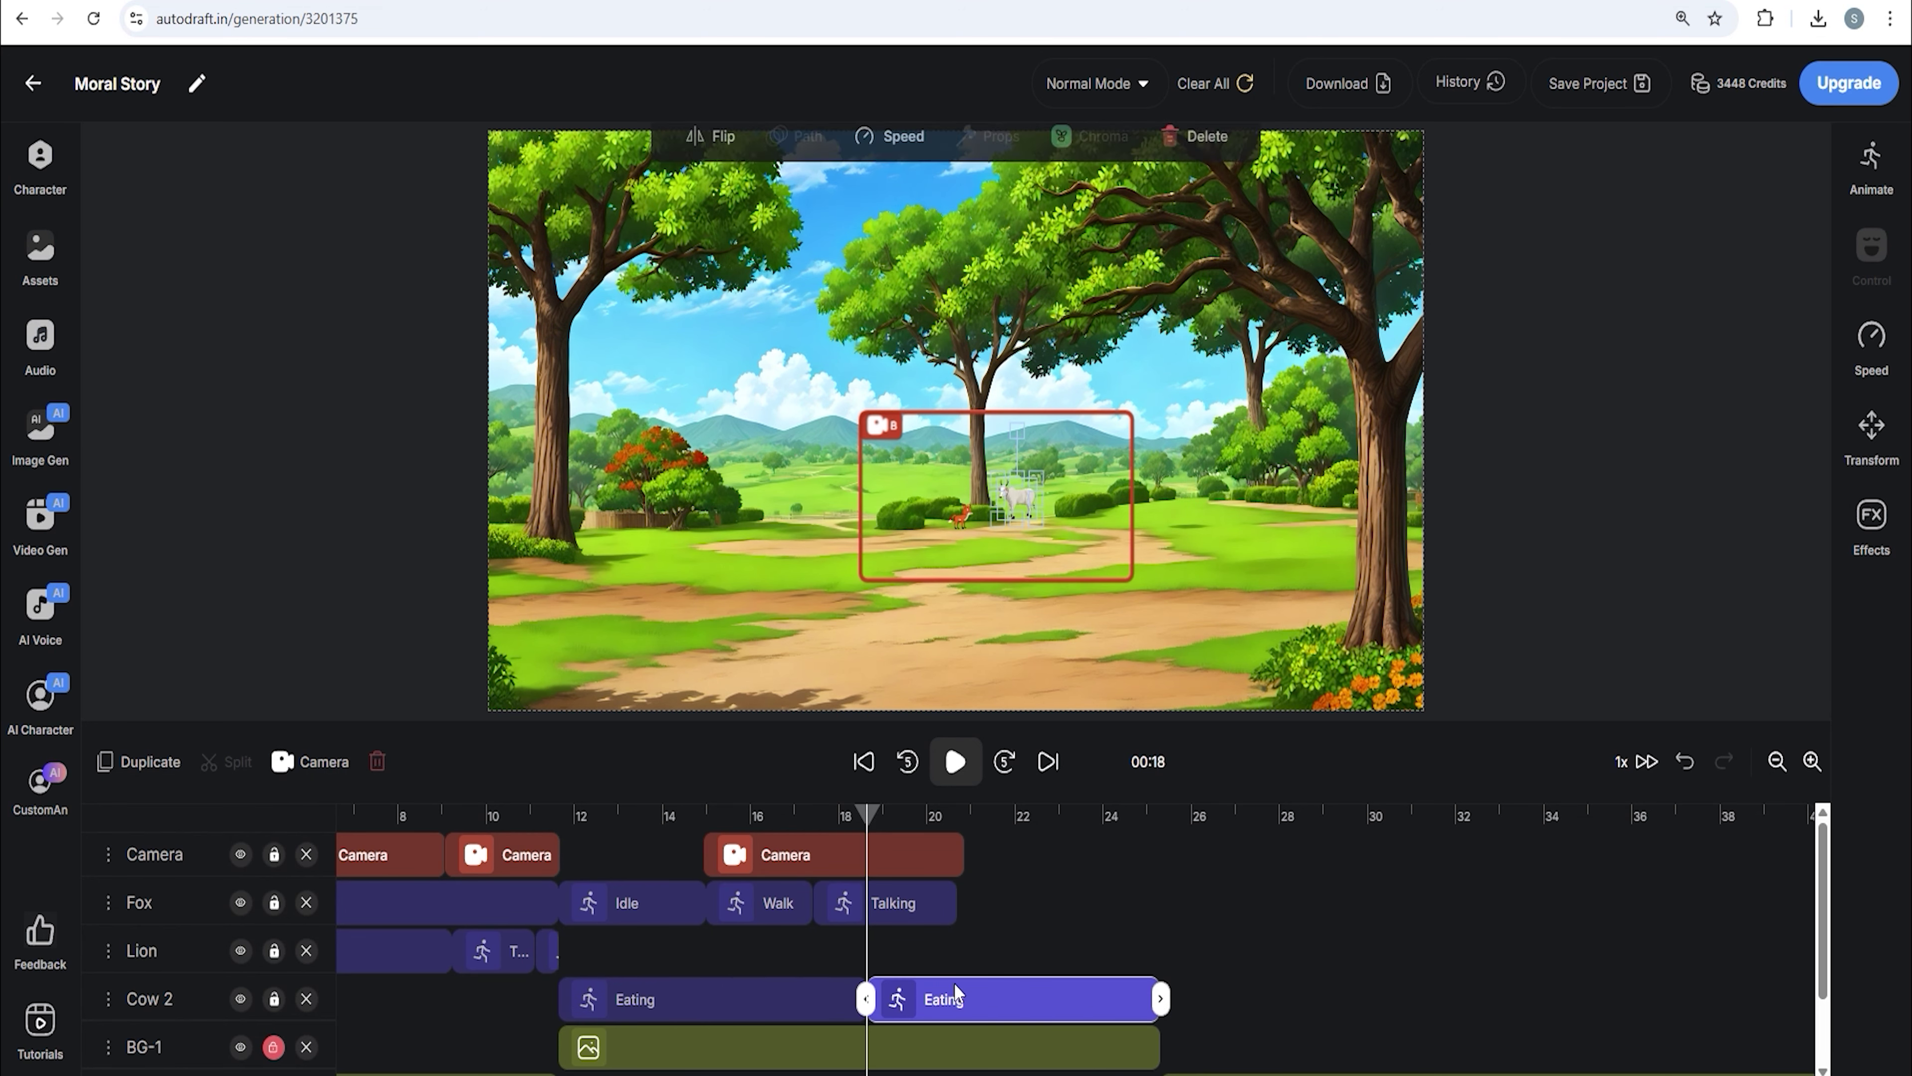
click(1871, 160)
click(1628, 331)
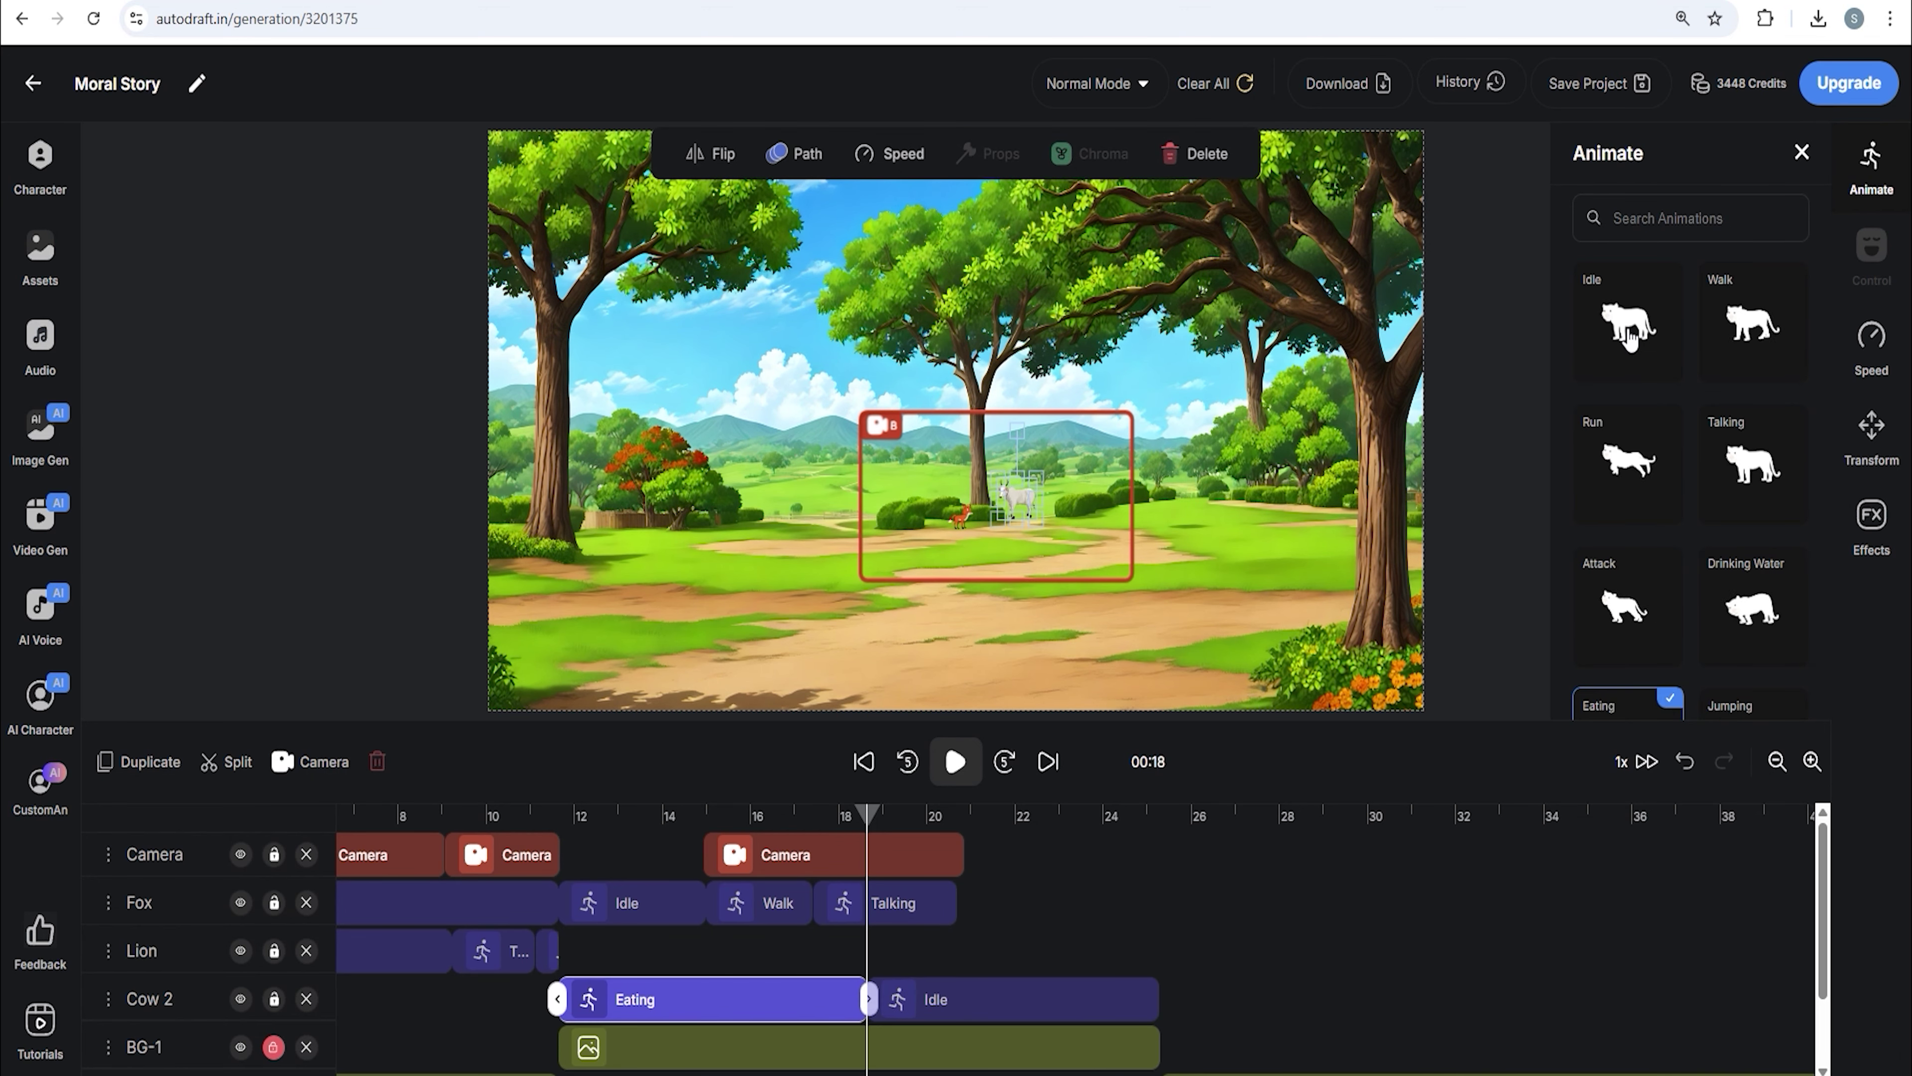
- Extend the camera clip and the fox's Talking clip to about 25 seconds, matching the end of the meadow background
click(937, 817)
click(944, 854)
drag(964, 854, 1163, 854)
click(950, 903)
drag(956, 903, 1160, 907)
- Split the fox's Talking clip at about 20 seconds and change the second part to Idle
click(961, 819)
scroll(997, 891, down, 2)
click(228, 763)
scroll(1027, 882, up, 2)
click(1872, 162)
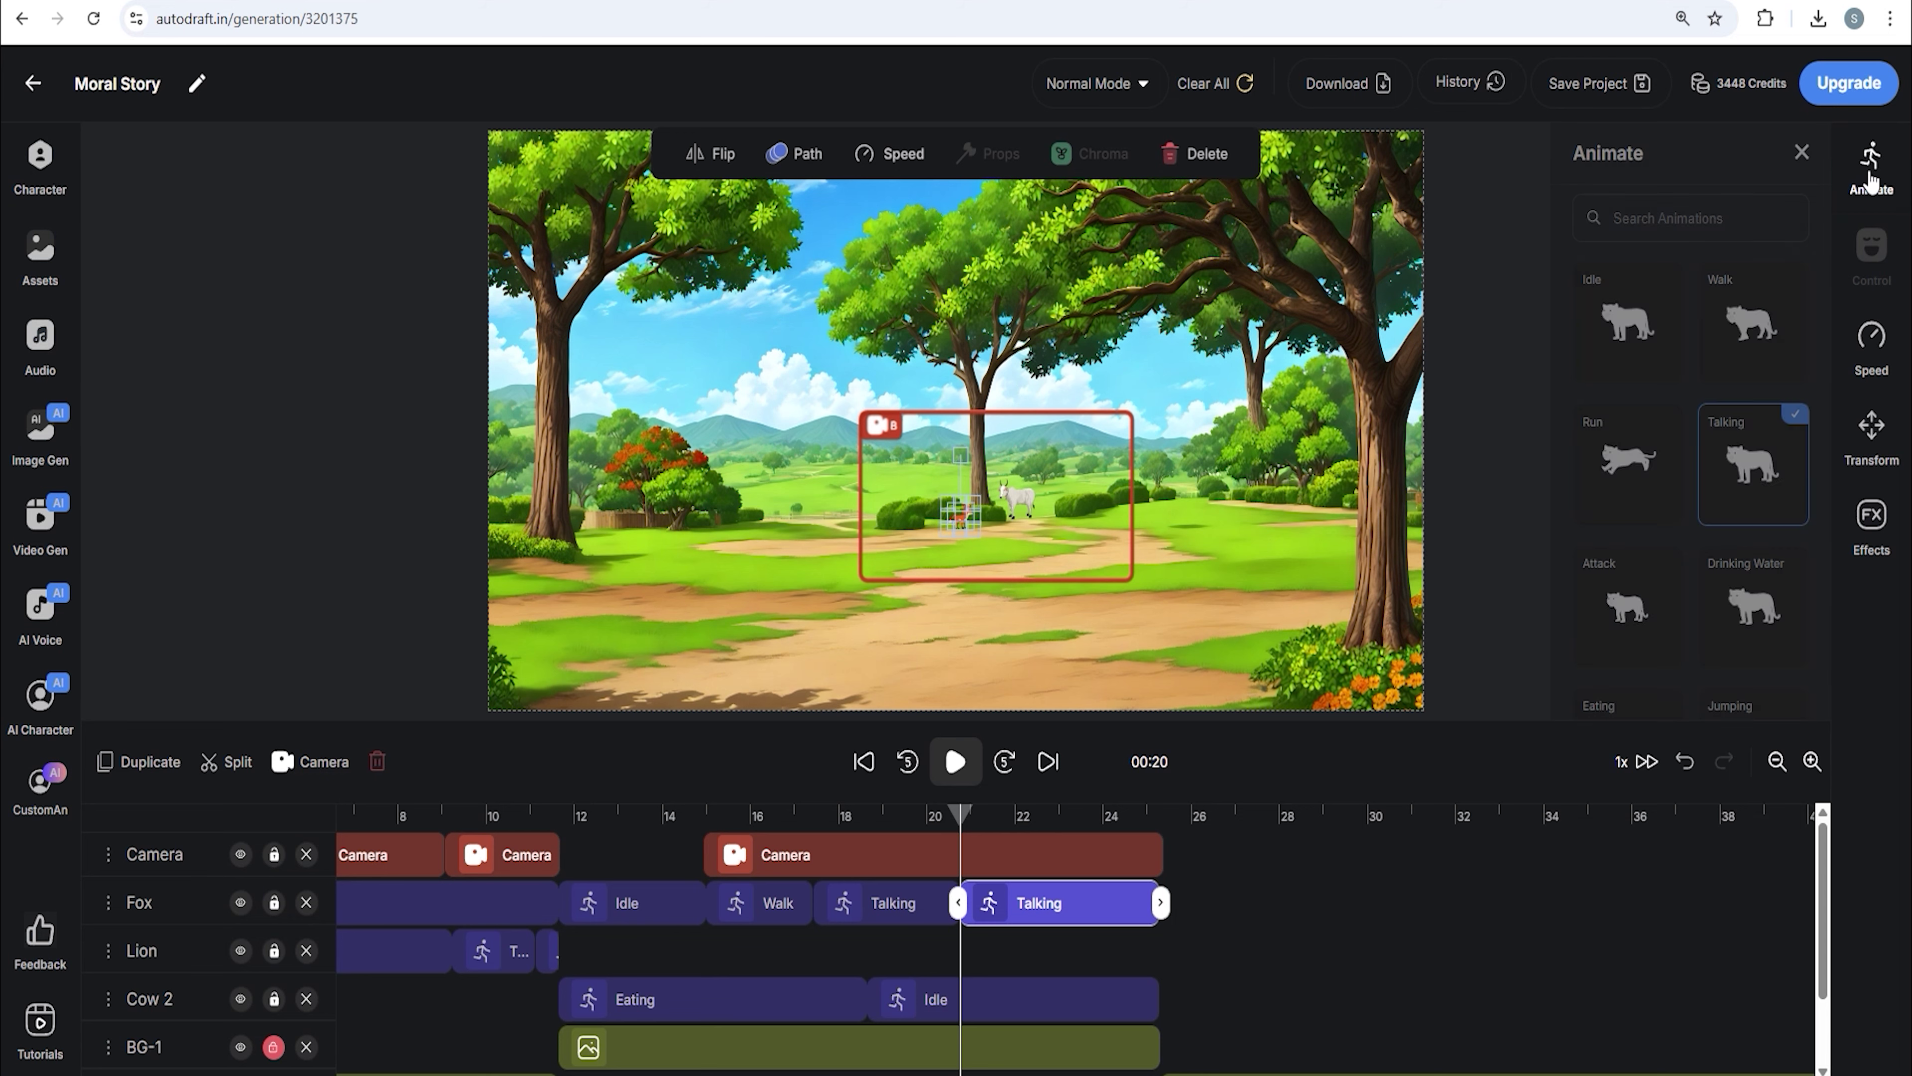
click(1613, 339)
scroll(1035, 876, down, 1)
scroll(1035, 876, up, 1)
- Split the camera clip at about 21 seconds and make its second part pan leftward across the meadow between frames A and B
click(1007, 855)
click(232, 765)
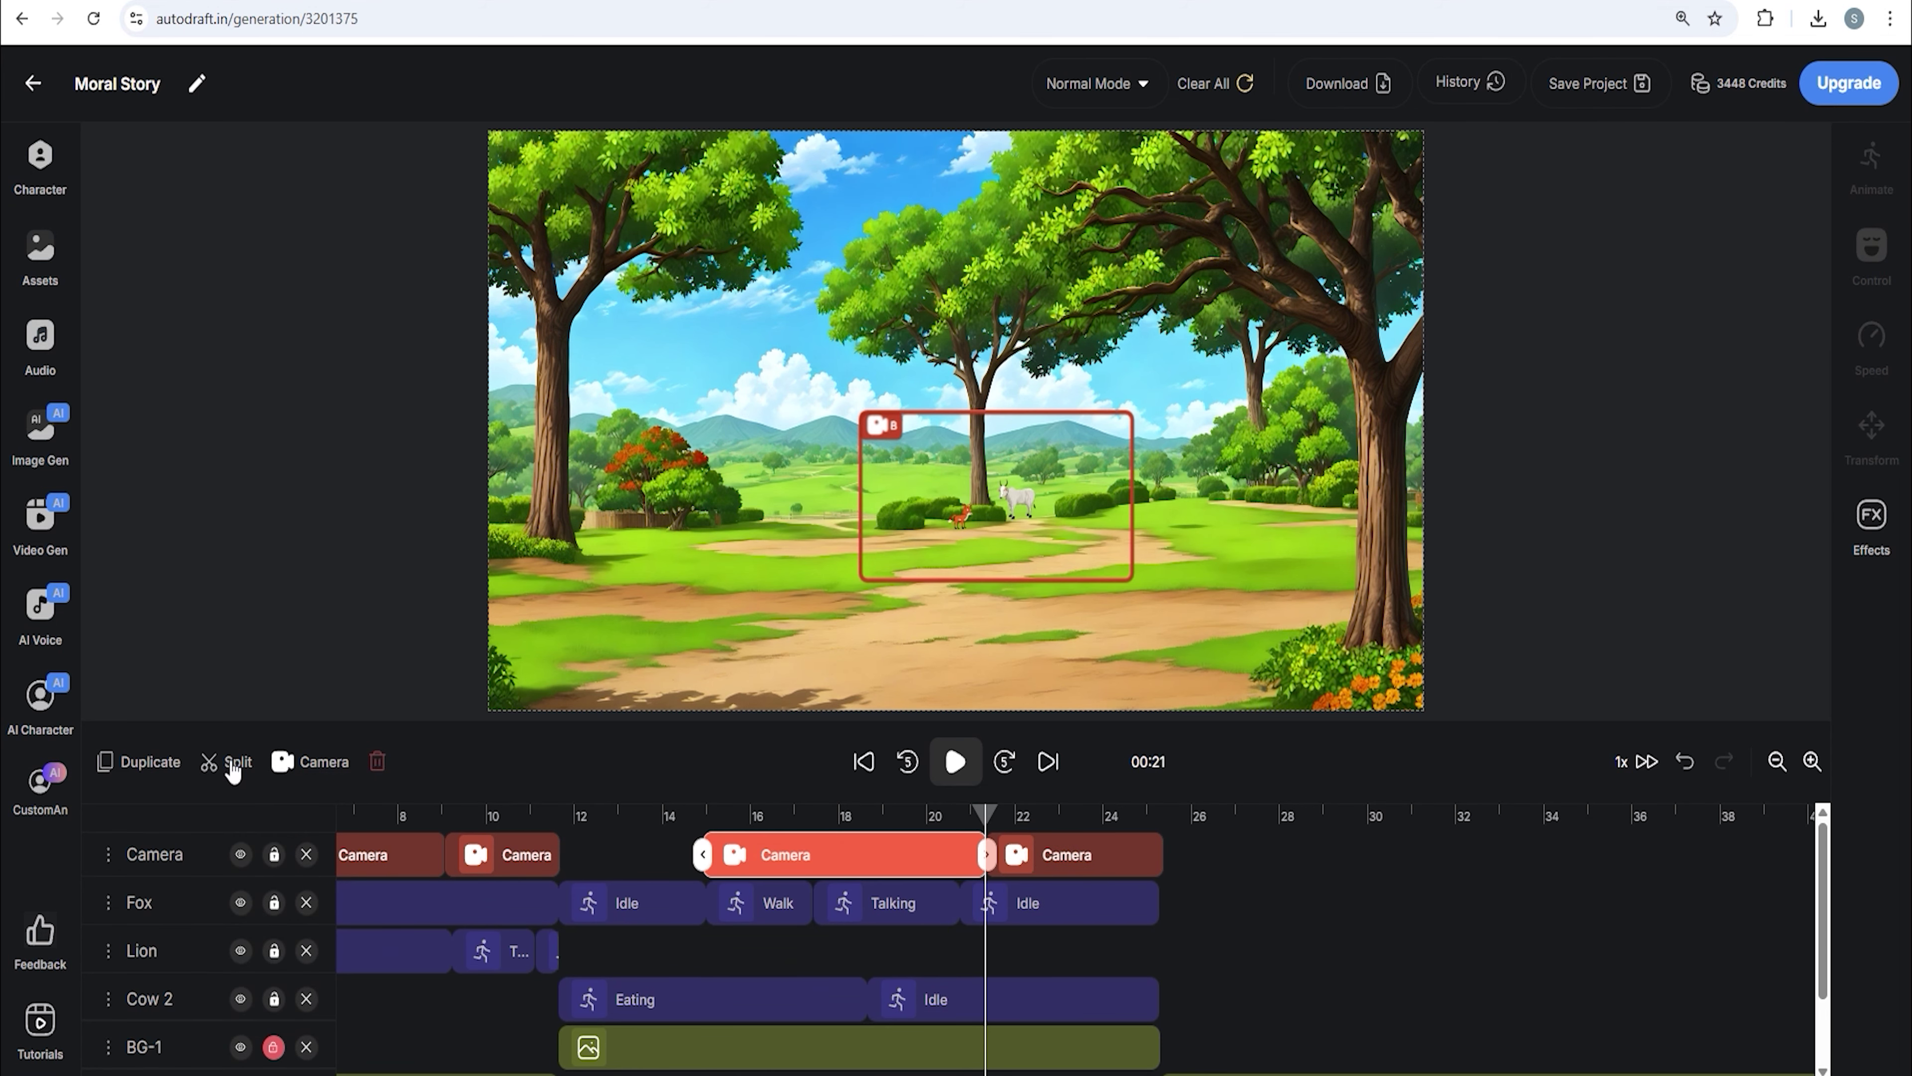
click(1037, 855)
drag(1036, 529, 545, 525)
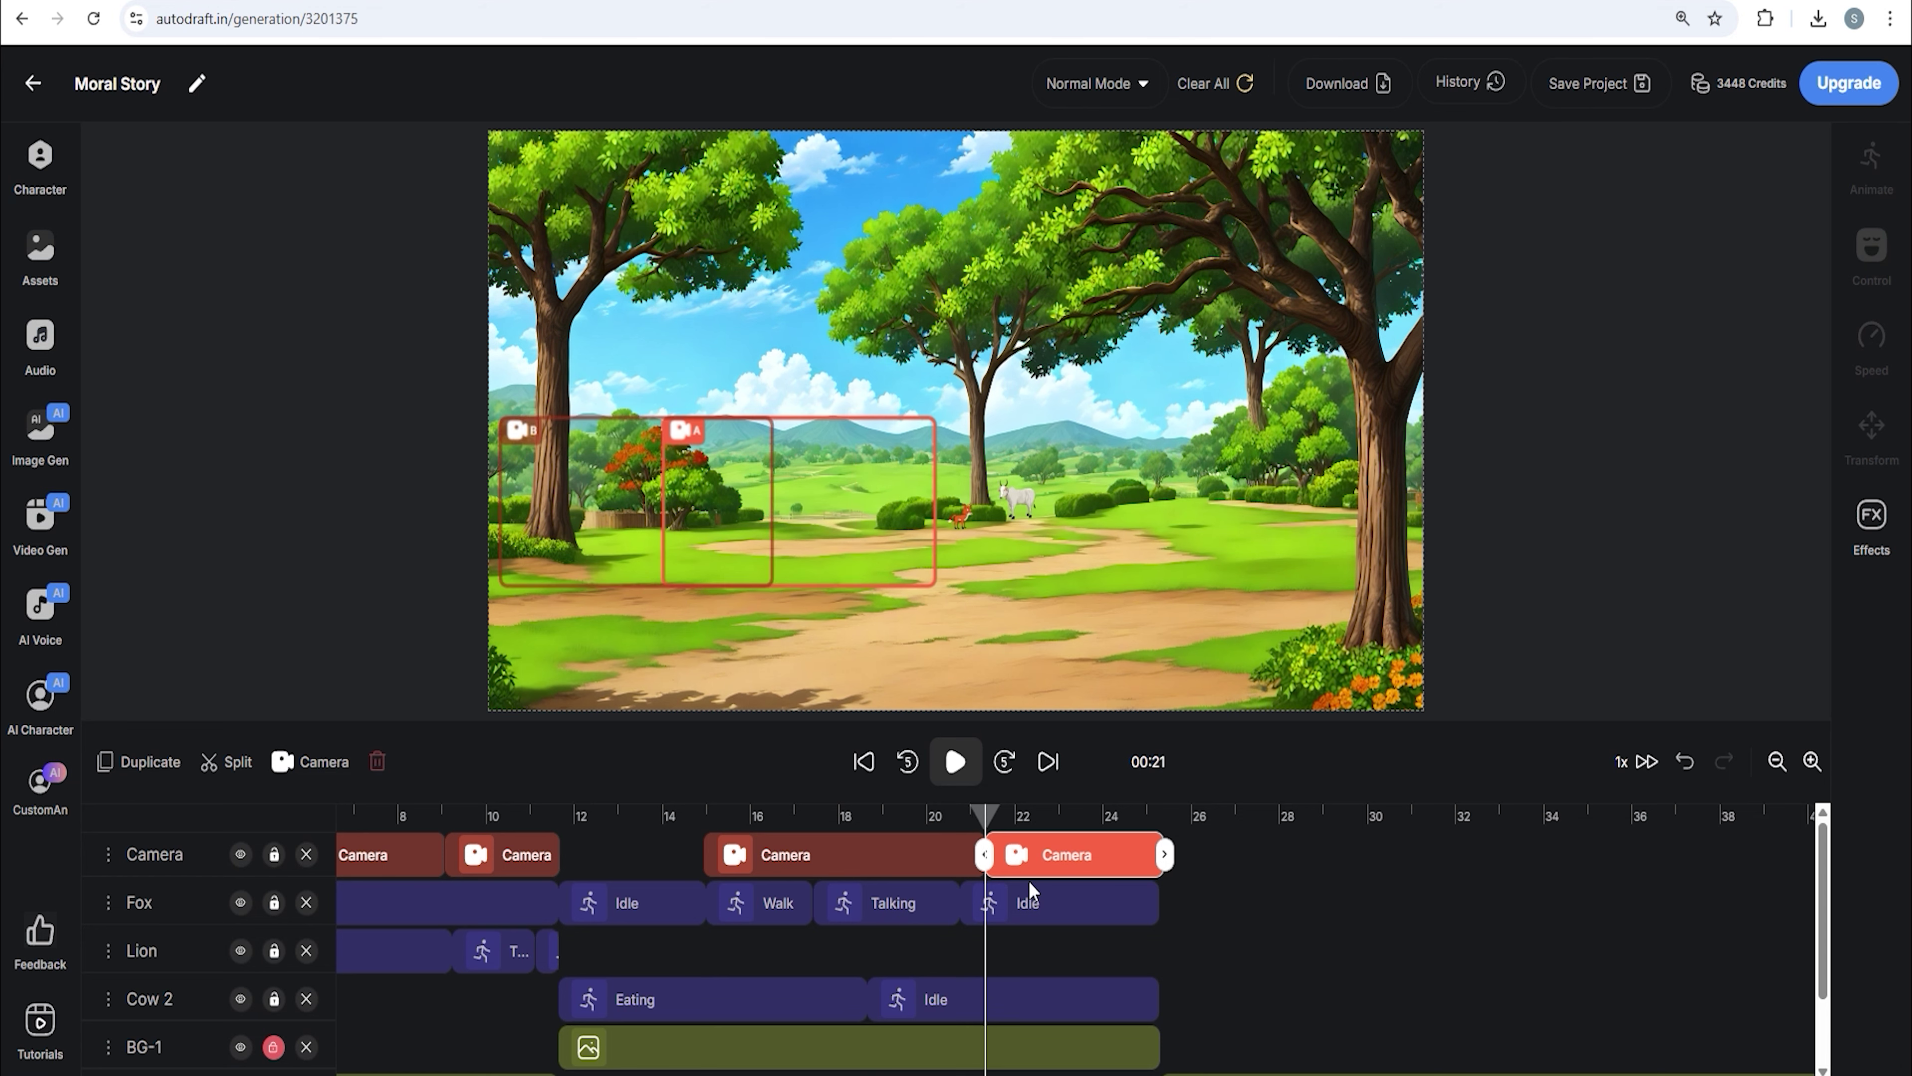
- Split the fox's Idle clip at about 21 seconds and make the second part a flipped Walk heading left within the camera frame
click(1033, 897)
click(226, 763)
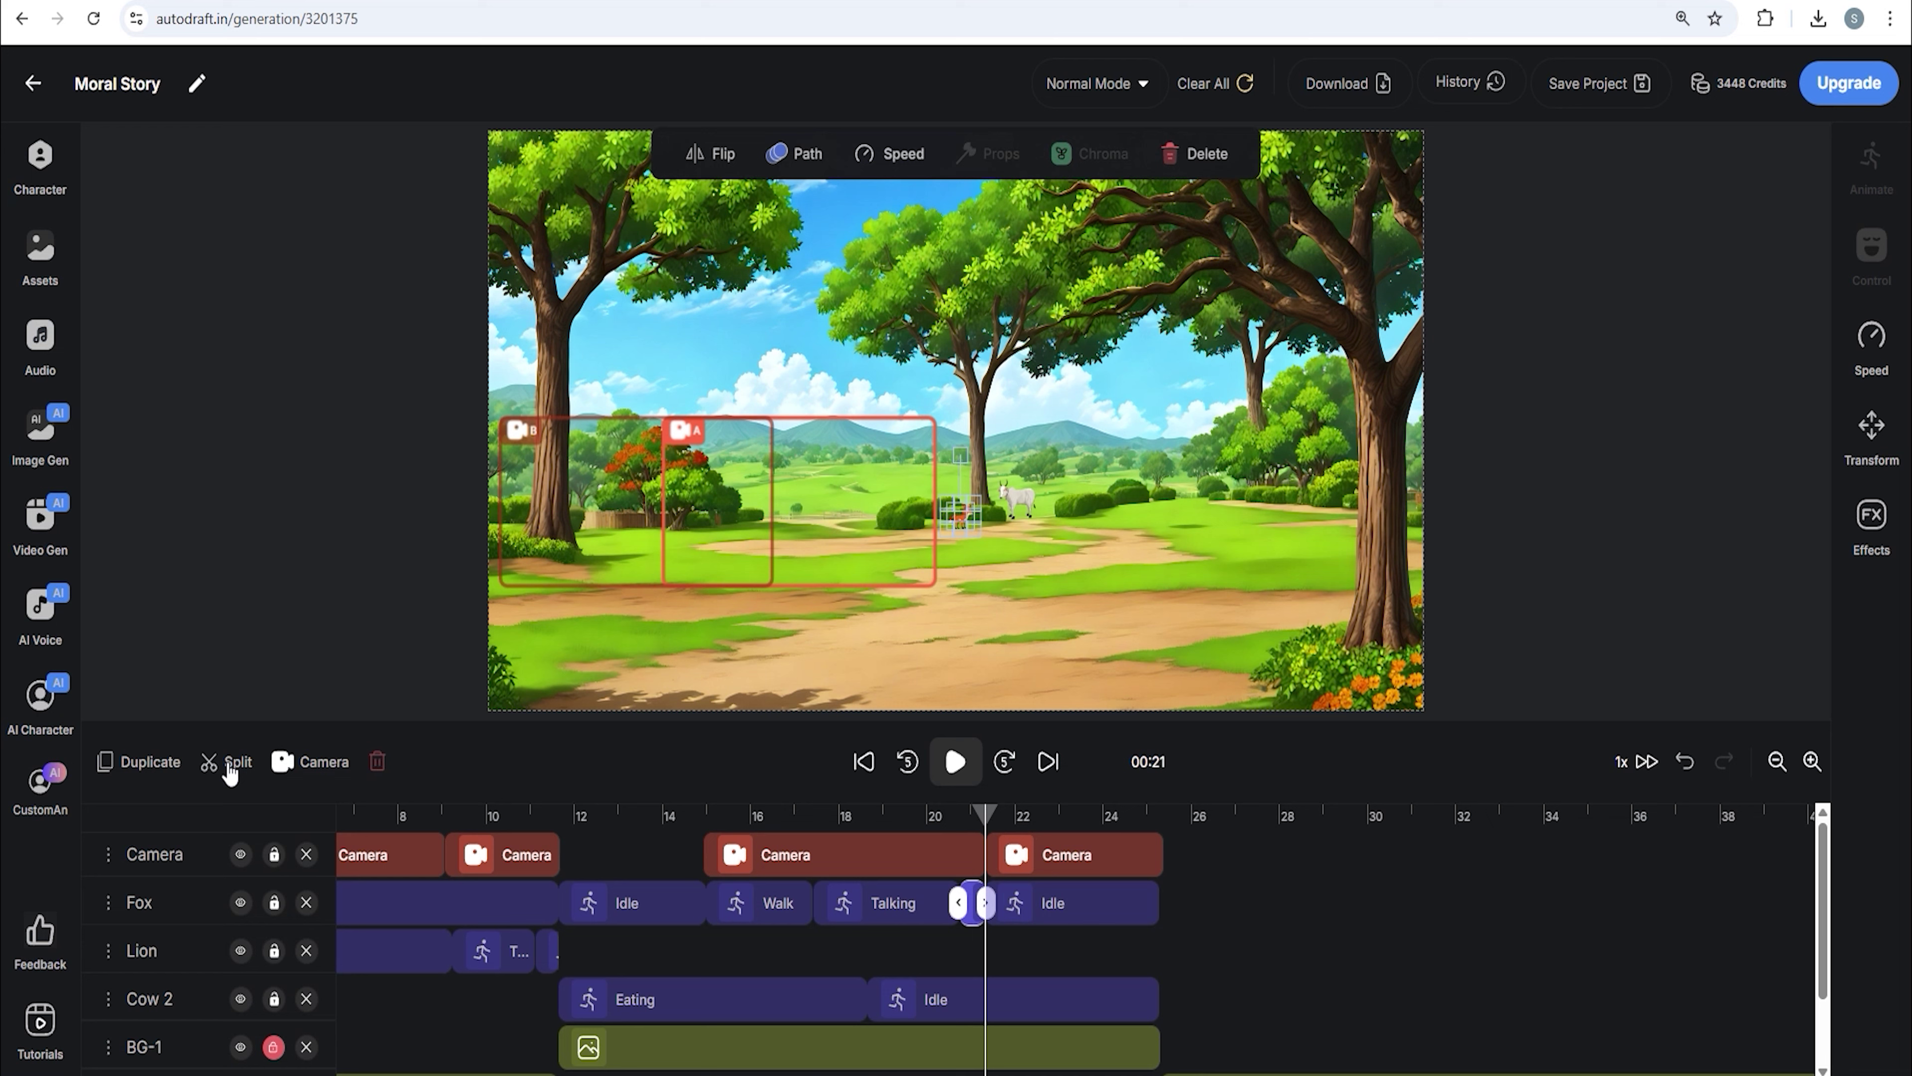
click(1034, 908)
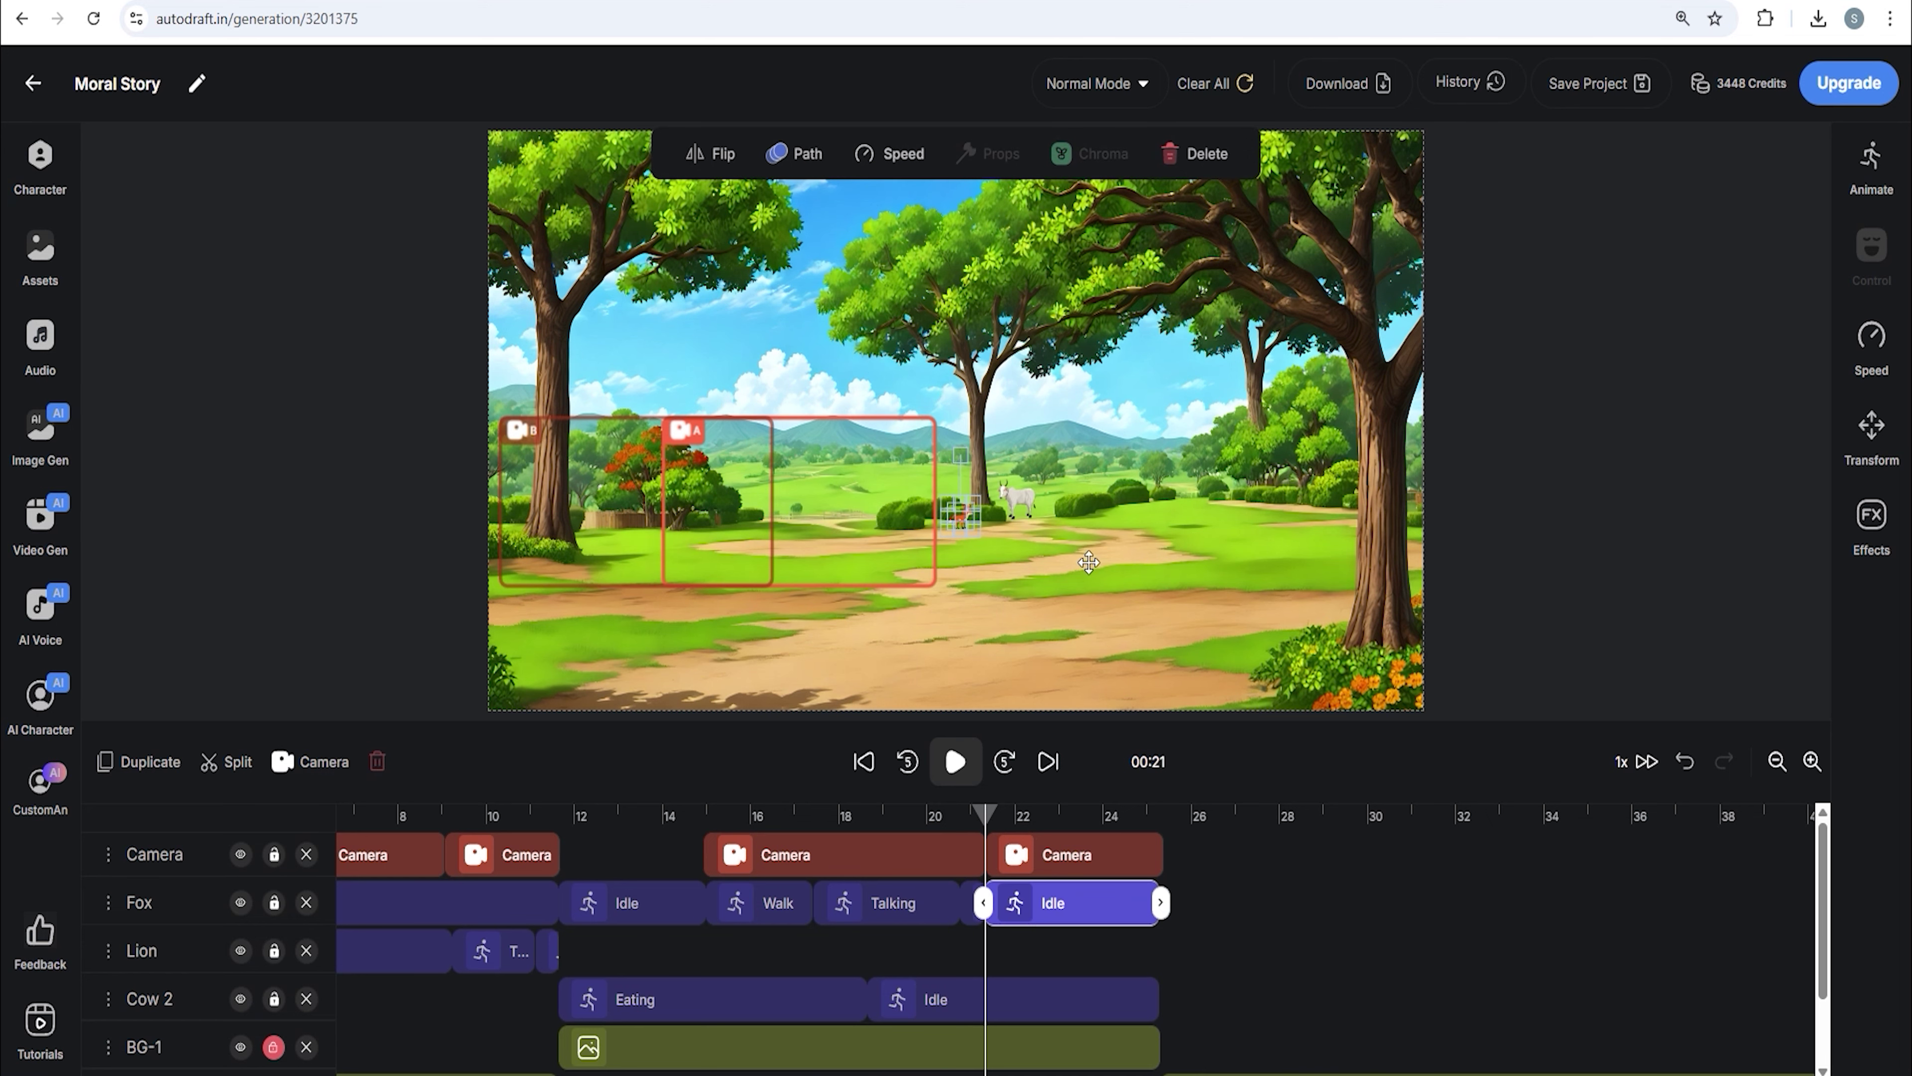
click(1869, 179)
click(1756, 340)
click(715, 157)
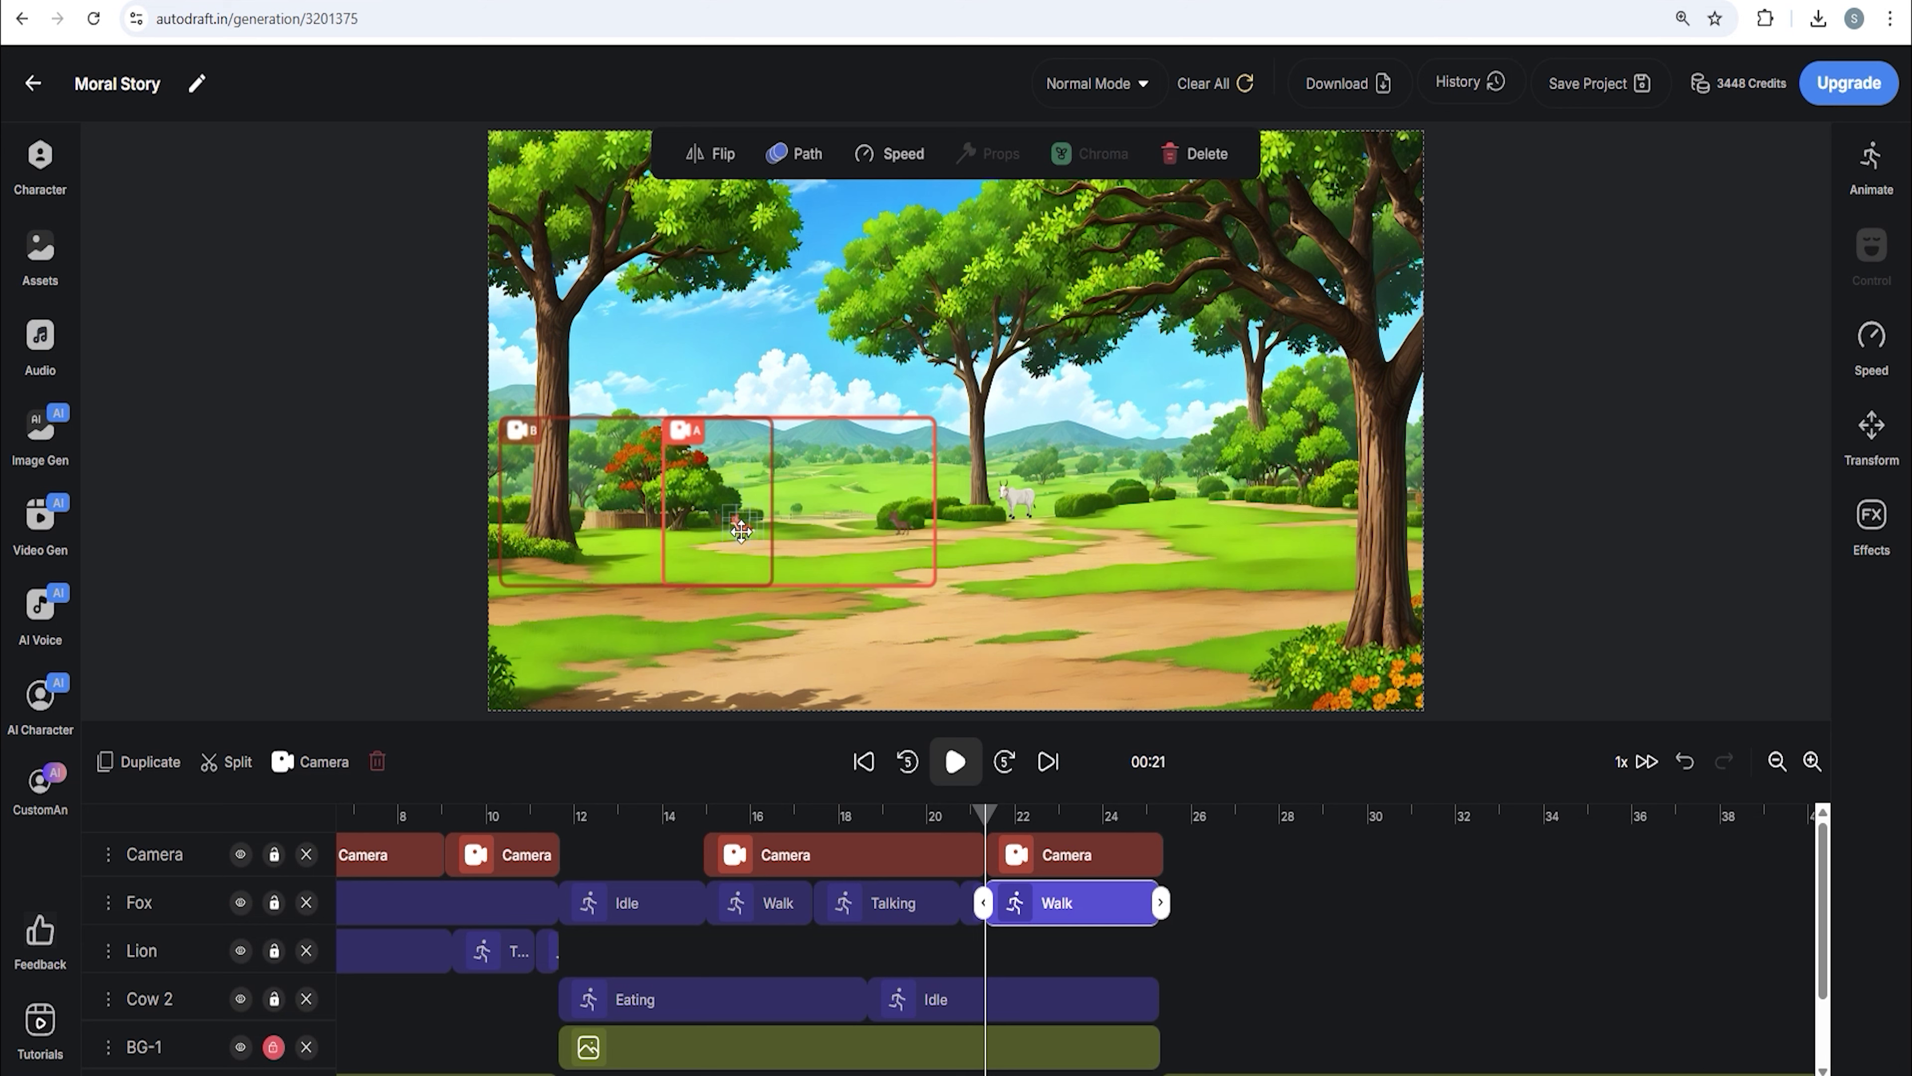
- Split Cow 2's Idle clip at about 21 seconds, change the second part to Walk, and place the cow by the bushes inside frame A
click(1017, 501)
click(241, 776)
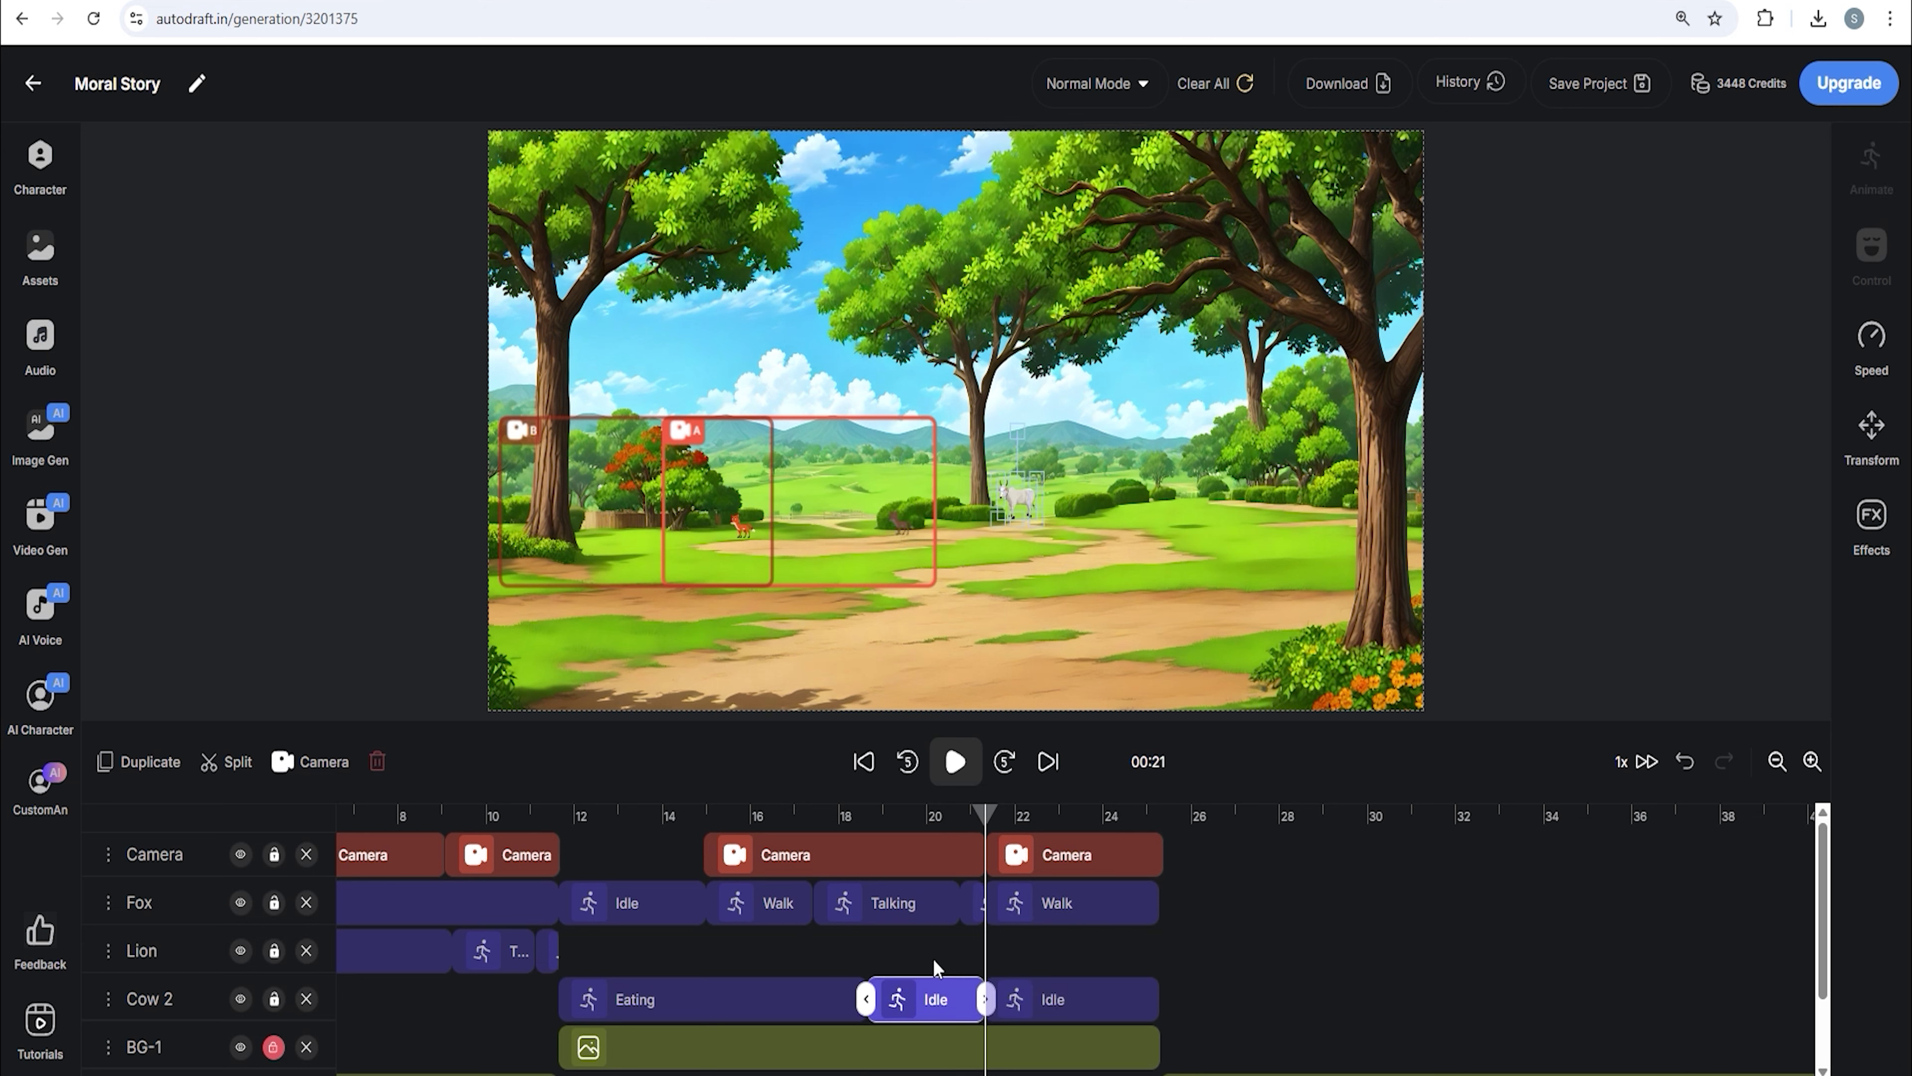
click(1050, 1002)
click(1865, 178)
click(1759, 323)
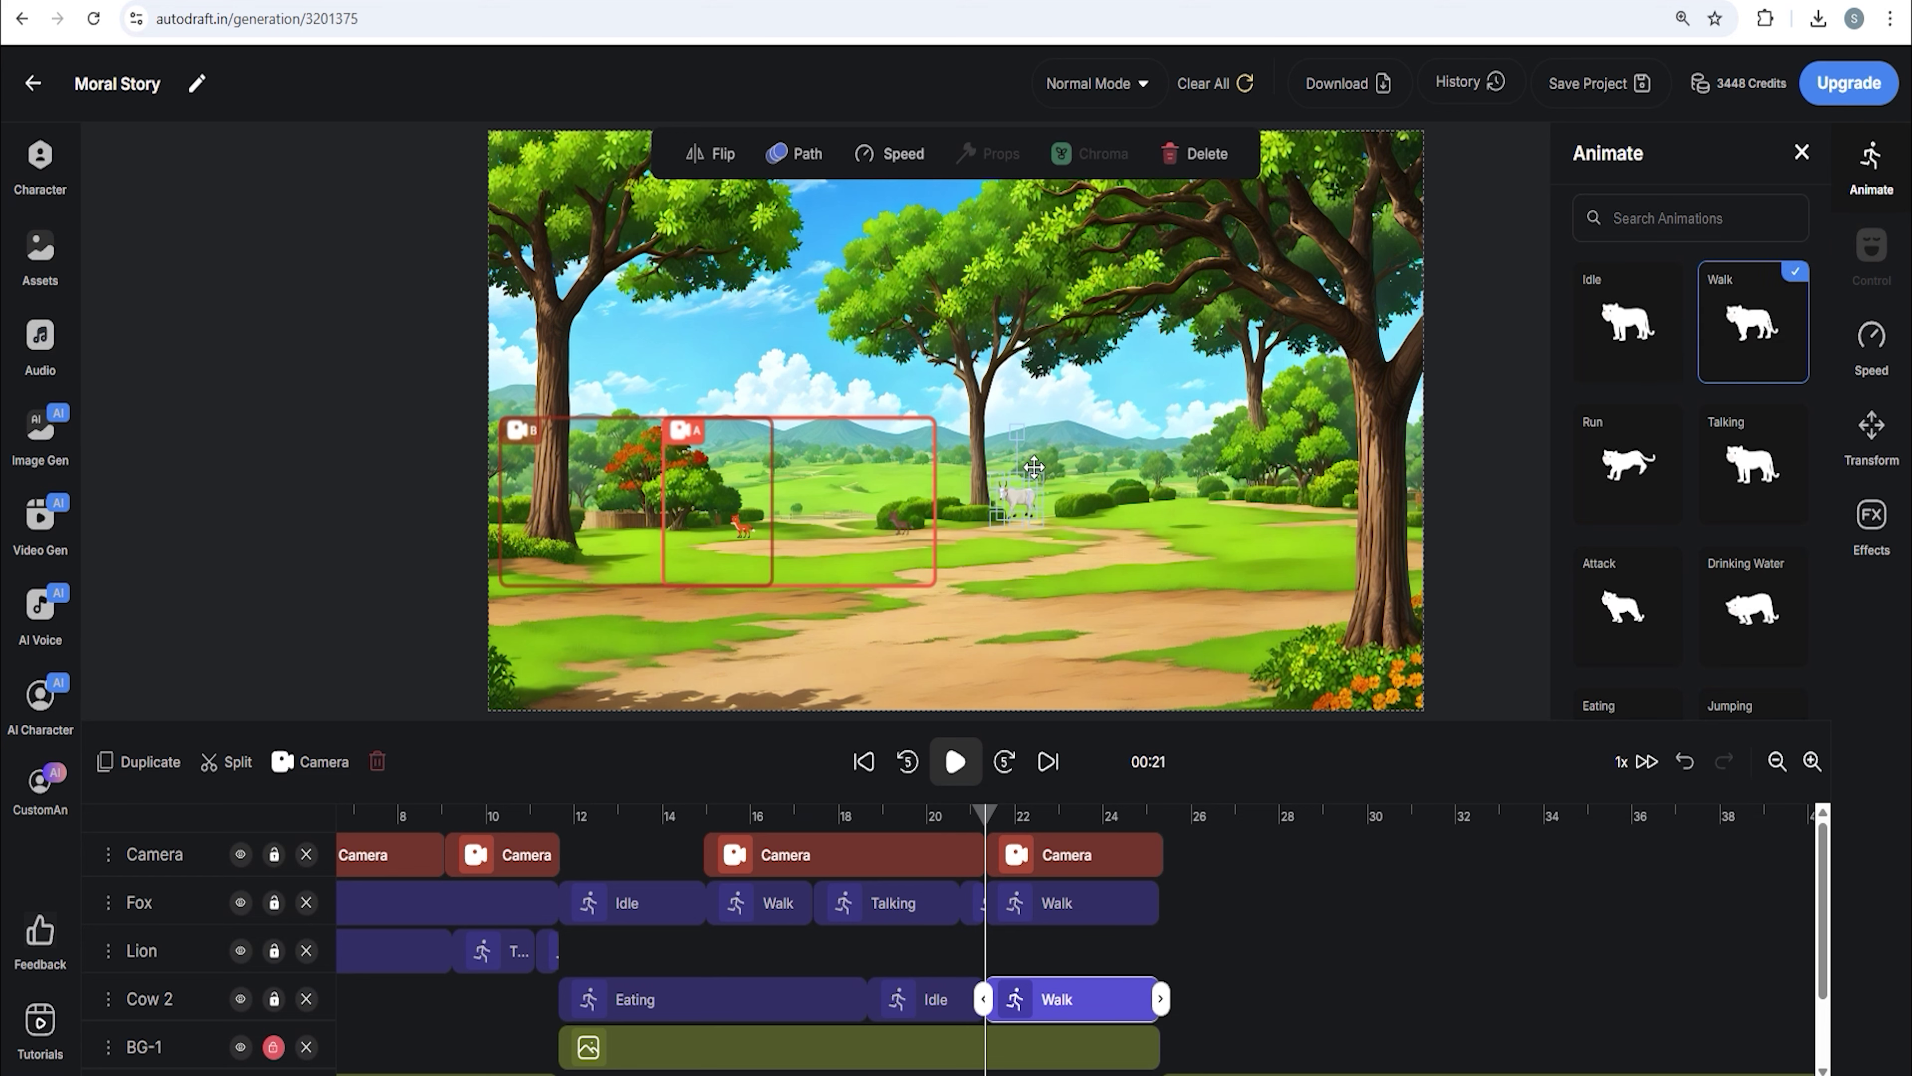
drag(1019, 498, 900, 520)
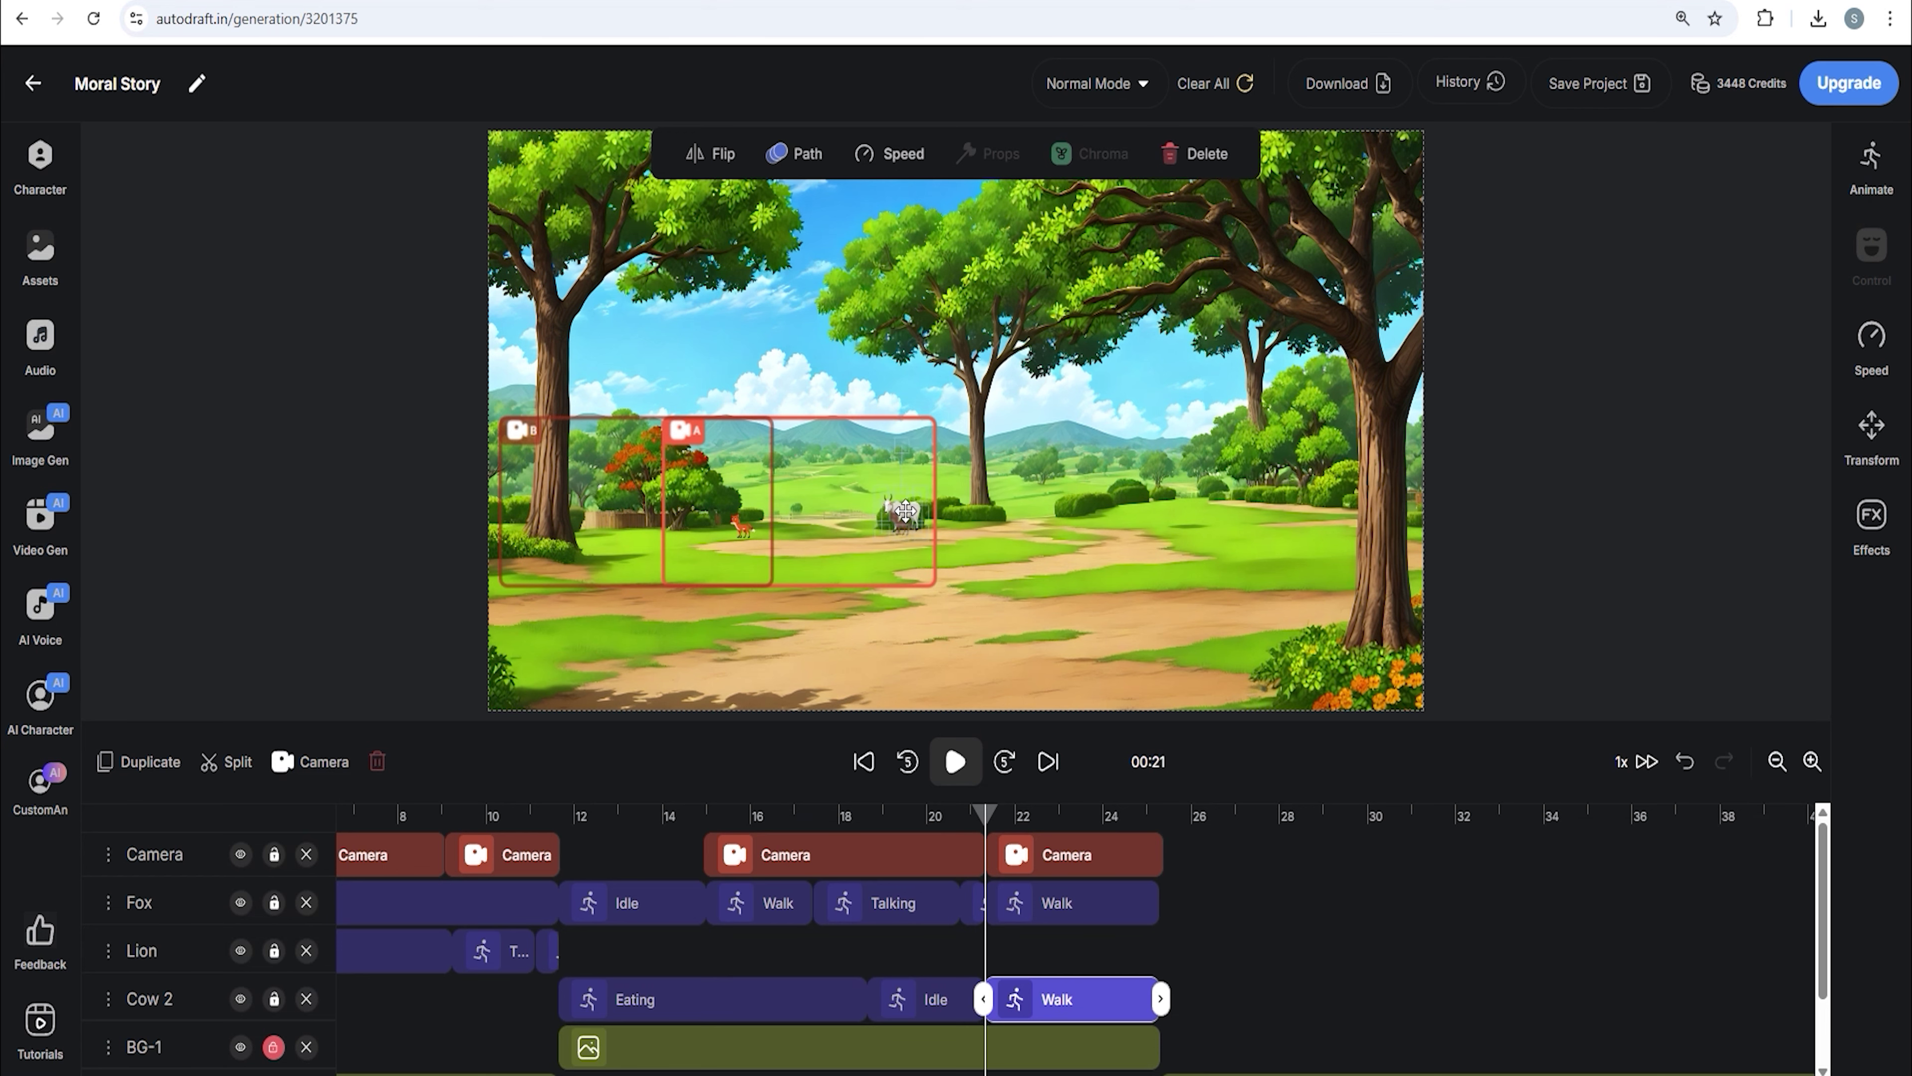
- Give Cow 2's Walk clip a leftward path across the camera frames, ending beside the fox
click(804, 174)
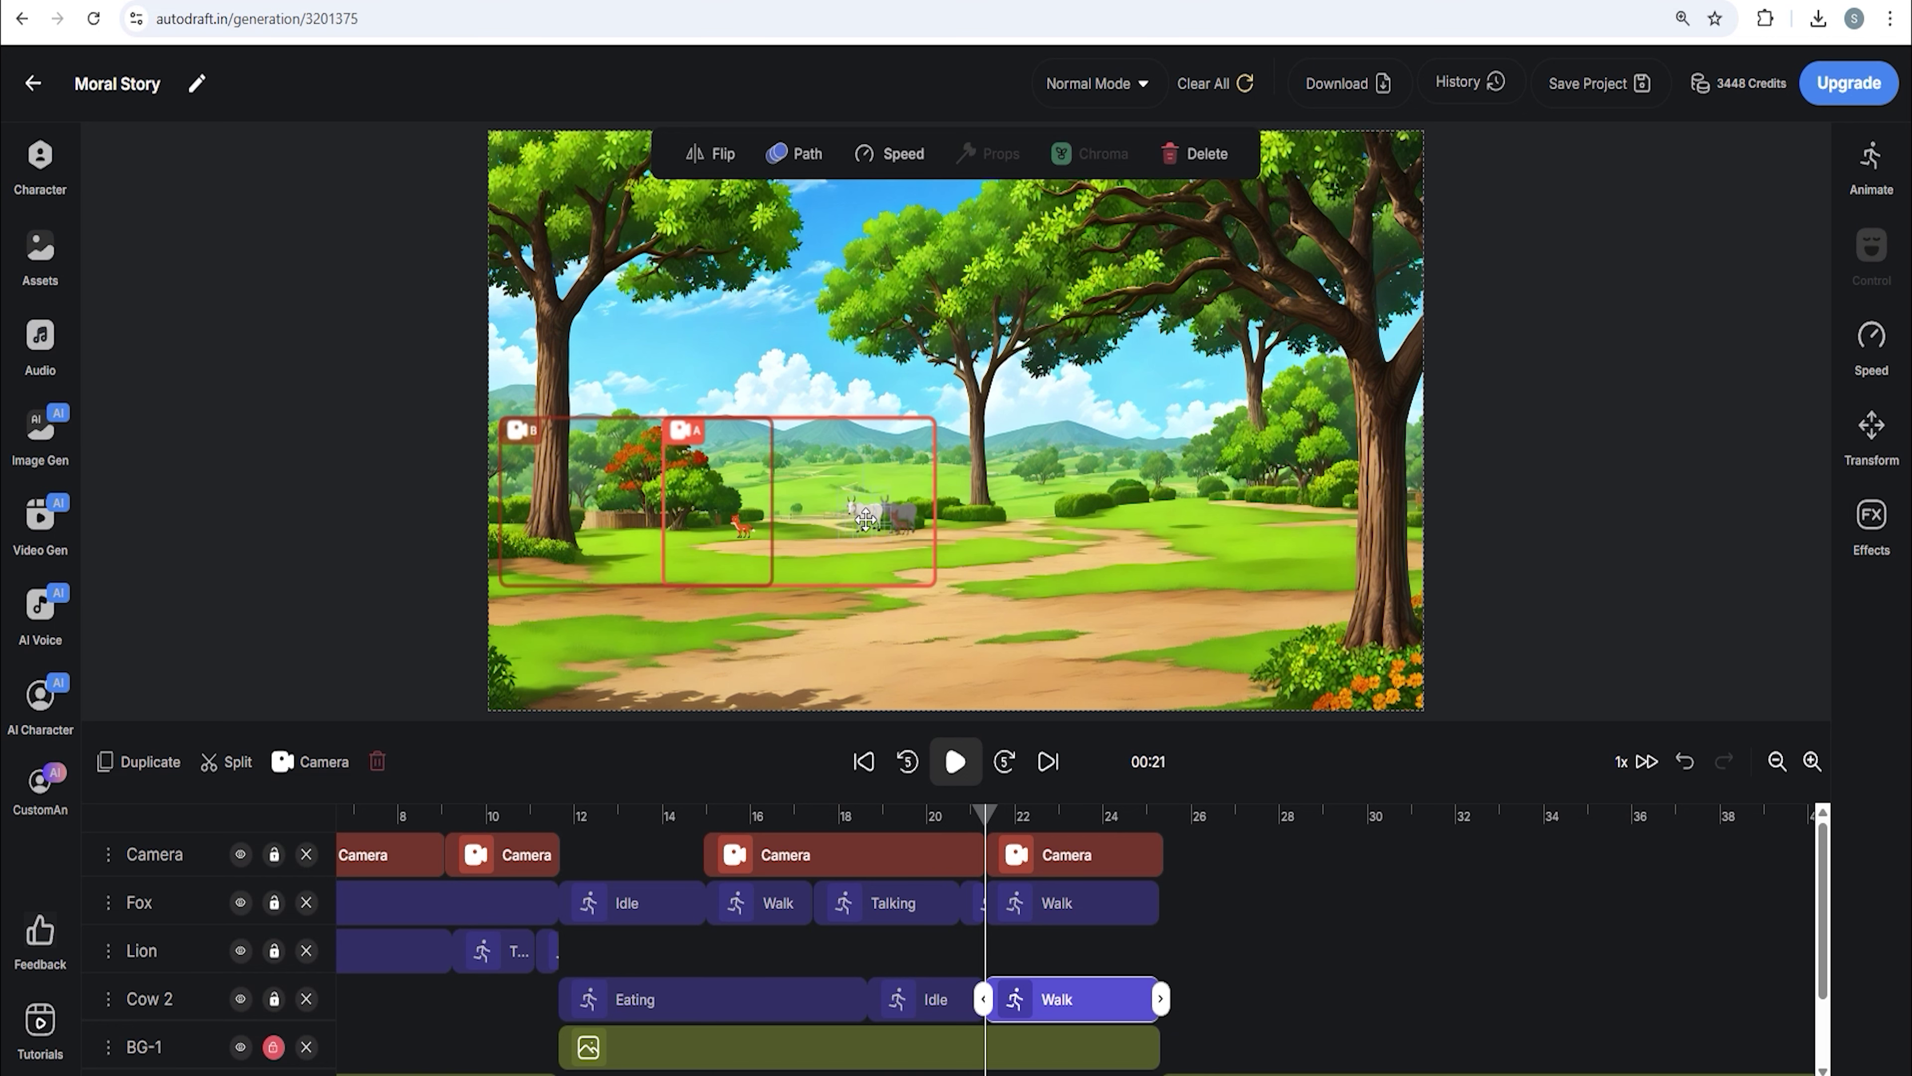
click(1051, 816)
click(827, 535)
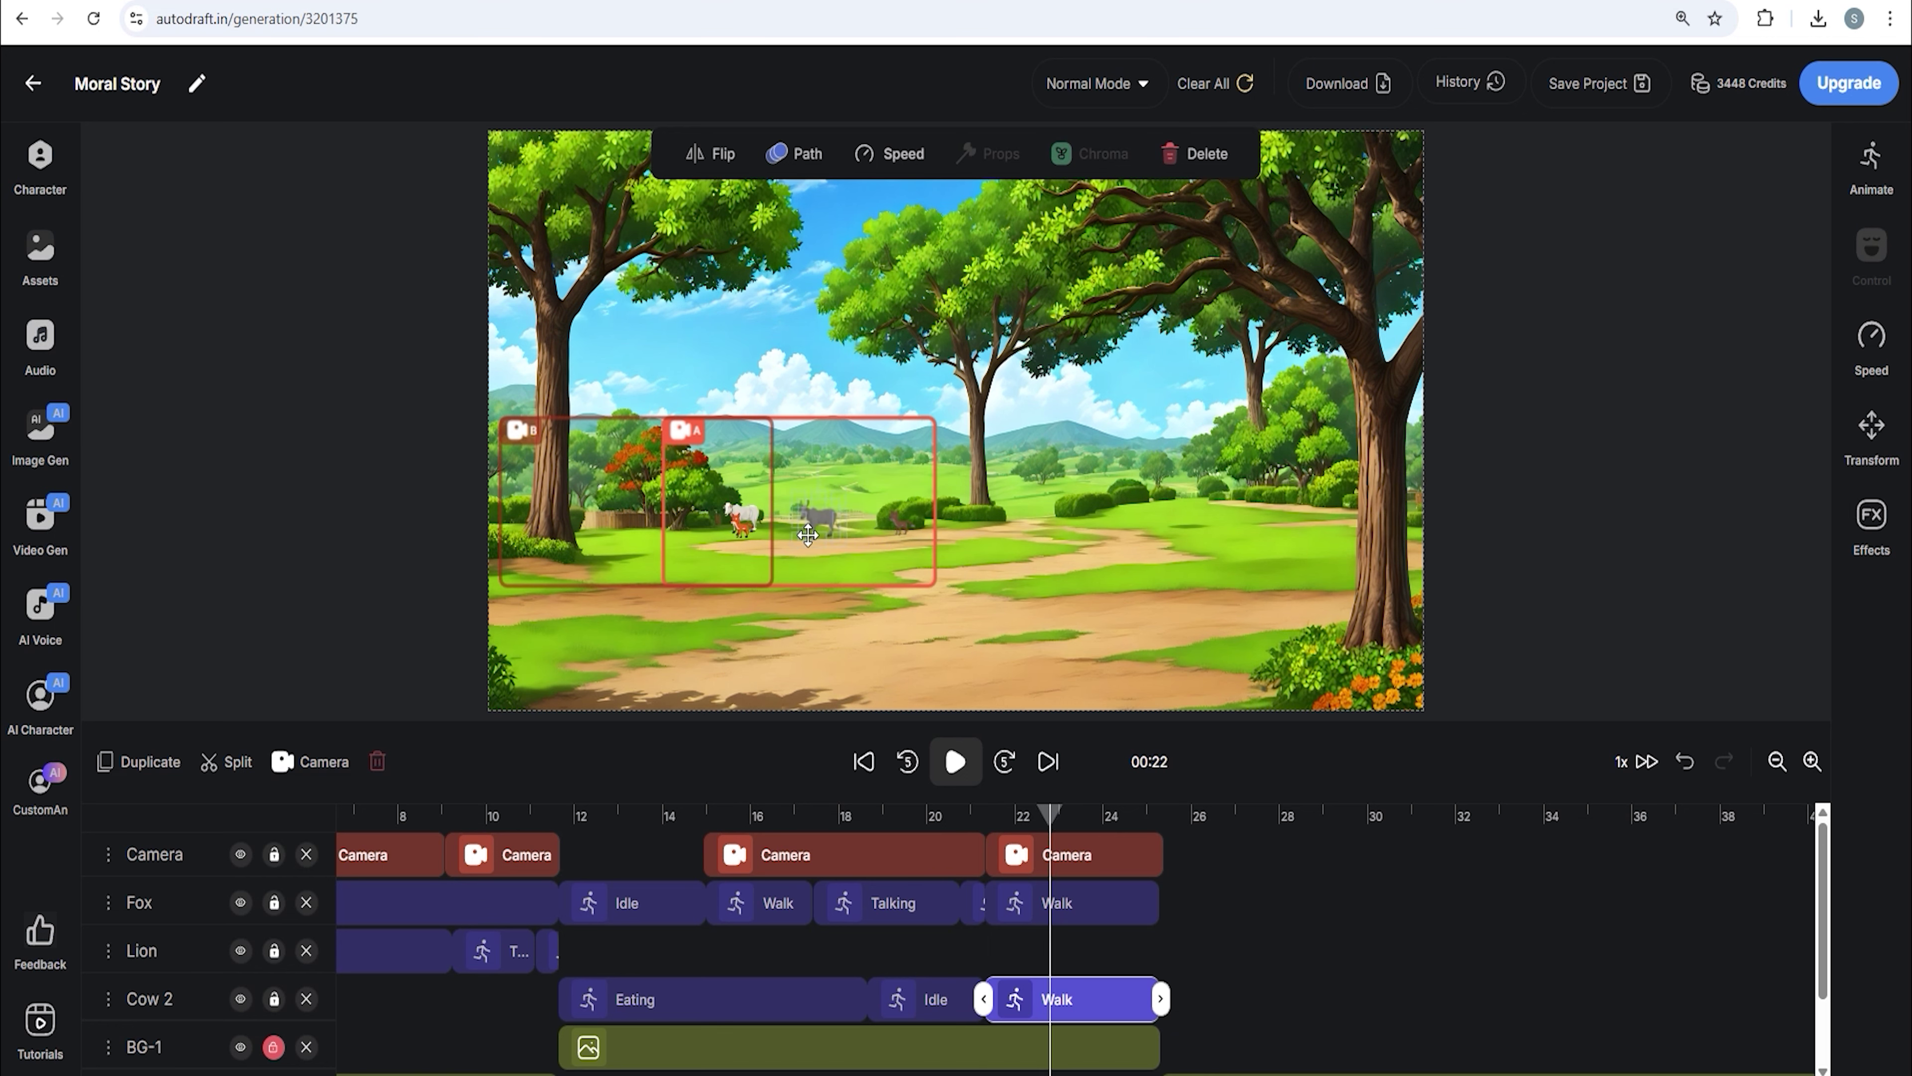
drag(901, 520, 645, 506)
click(739, 516)
- Hide the BG-1 background temporarily and move camera frames A and B slightly closer together around the animals
click(515, 469)
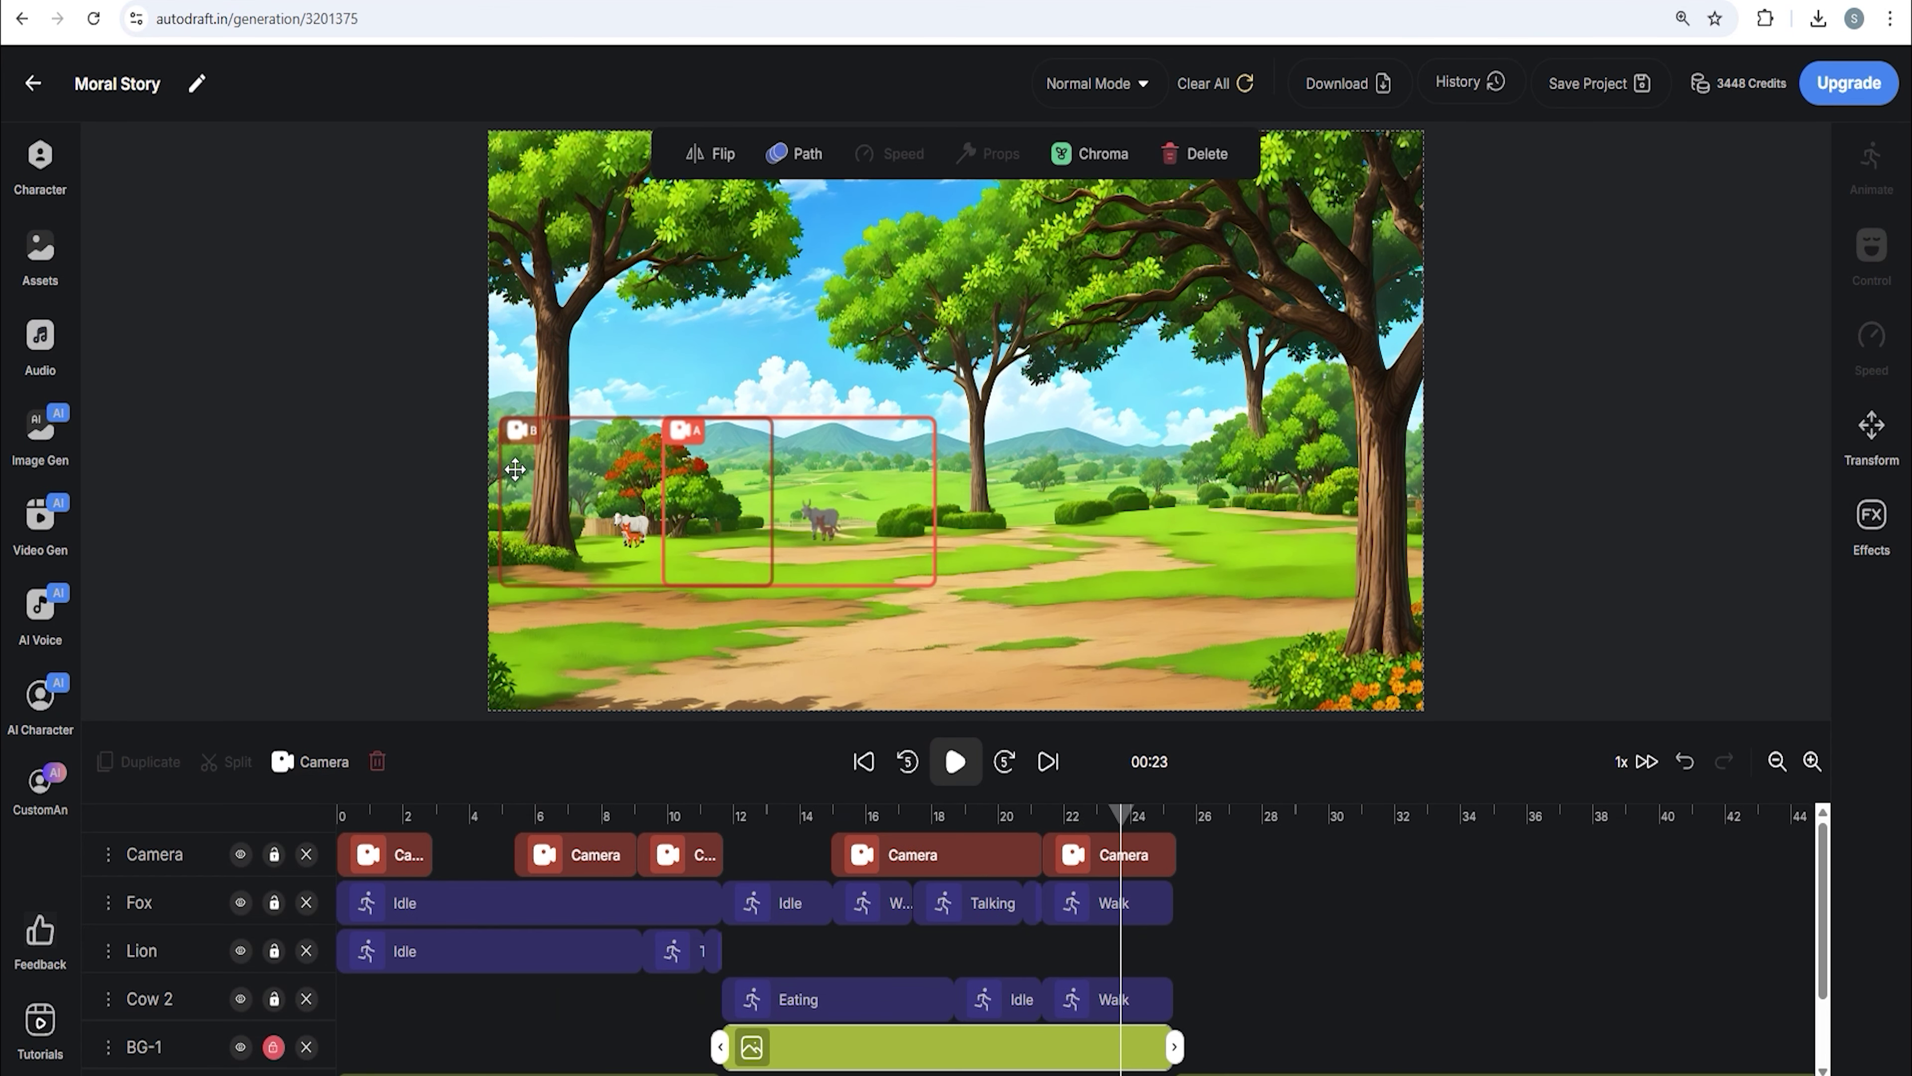
click(240, 1046)
mouse_move(934, 508)
mouse_down()
mouse_move(900, 504)
mouse_move(919, 504)
mouse_up()
drag(504, 517, 539, 506)
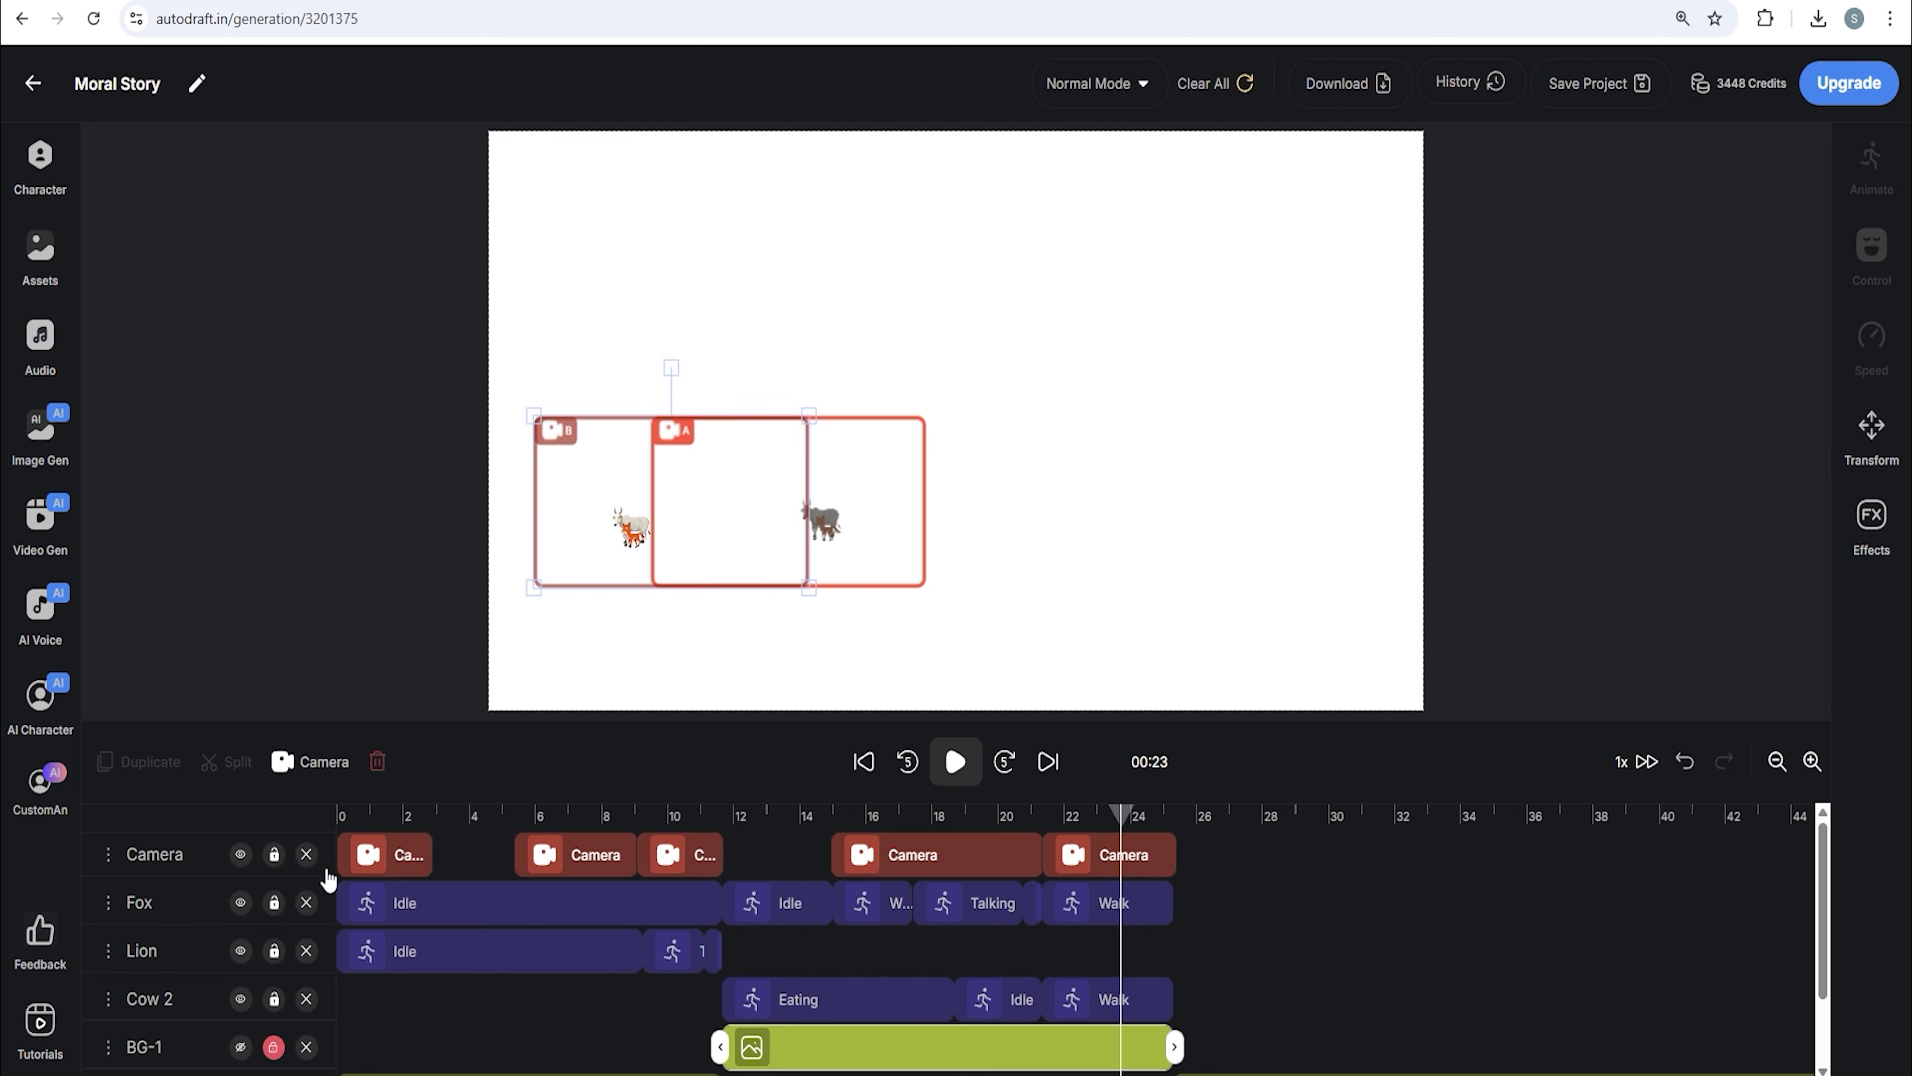
click(240, 1046)
- Shorten the walk paths of the fox and Cow 2 so both end near the flowering bush inside the camera frames
drag(1122, 814, 1075, 791)
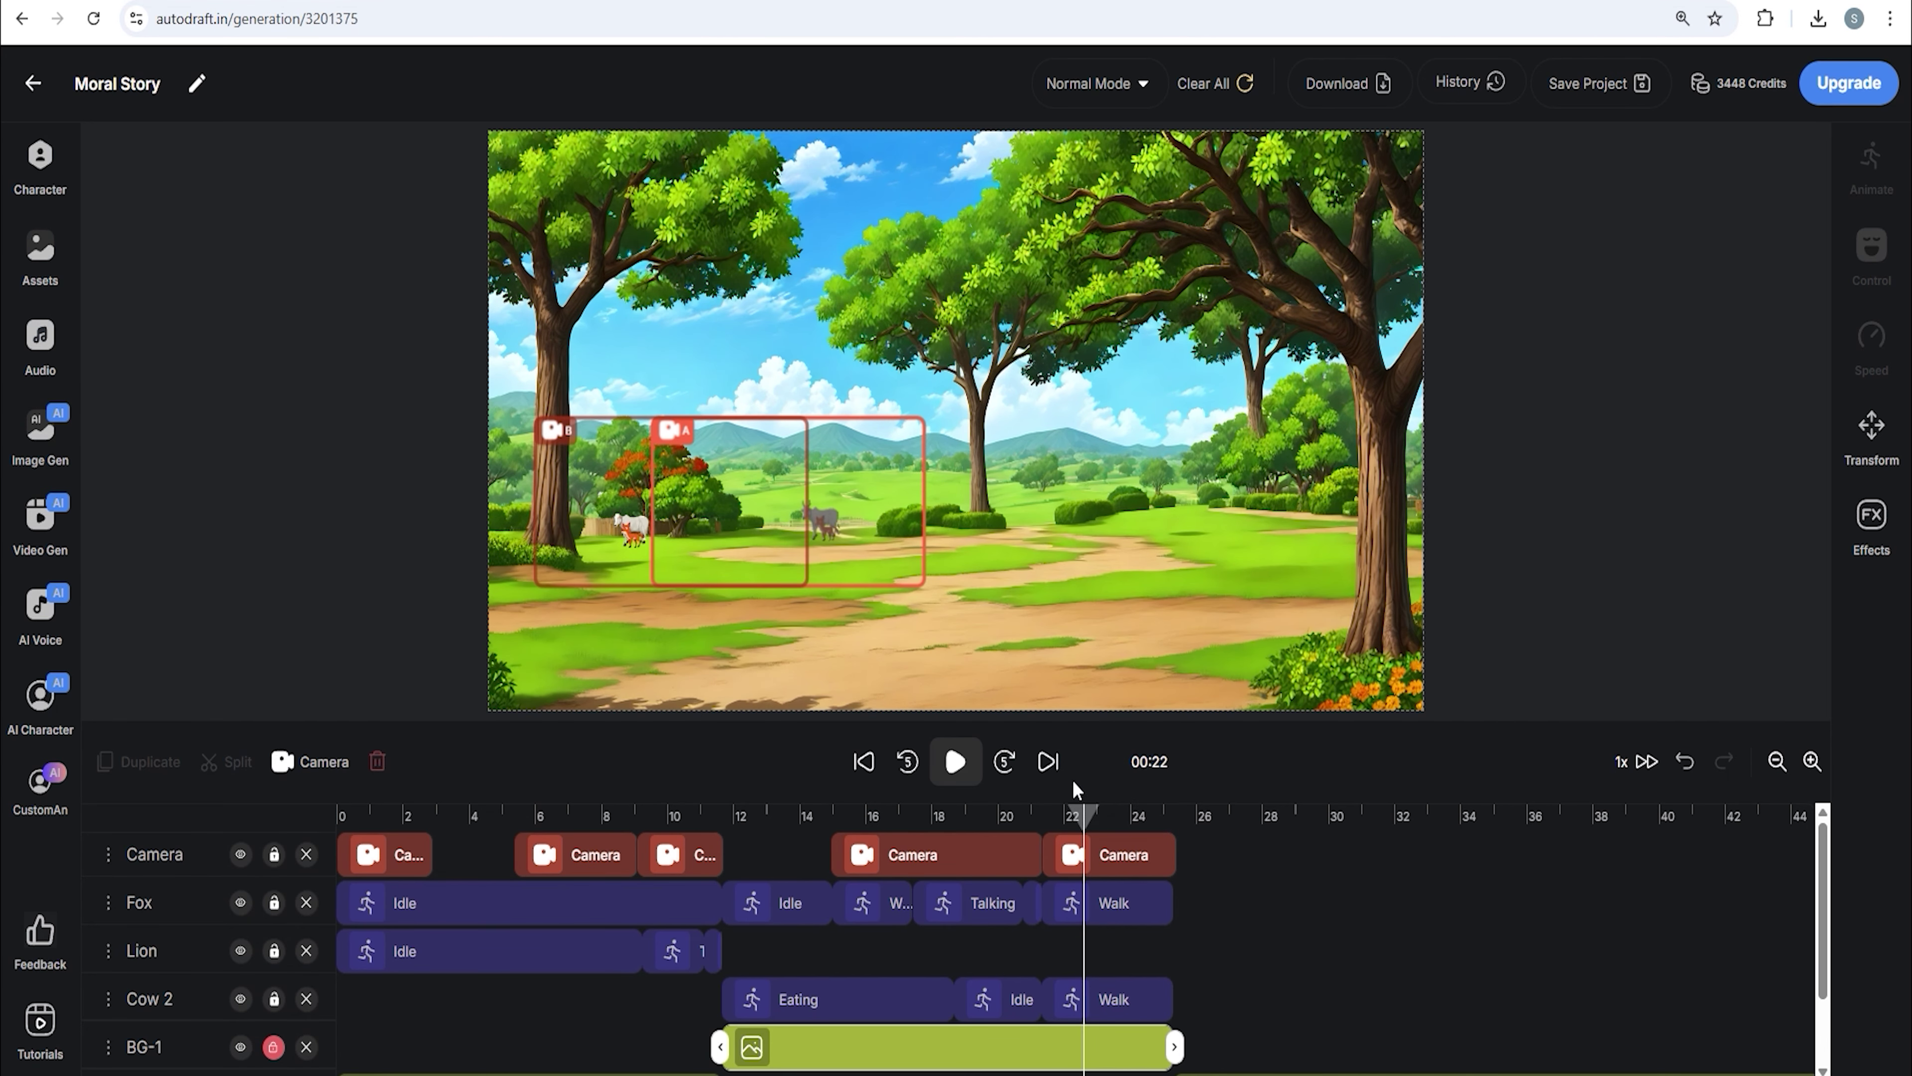
click(632, 529)
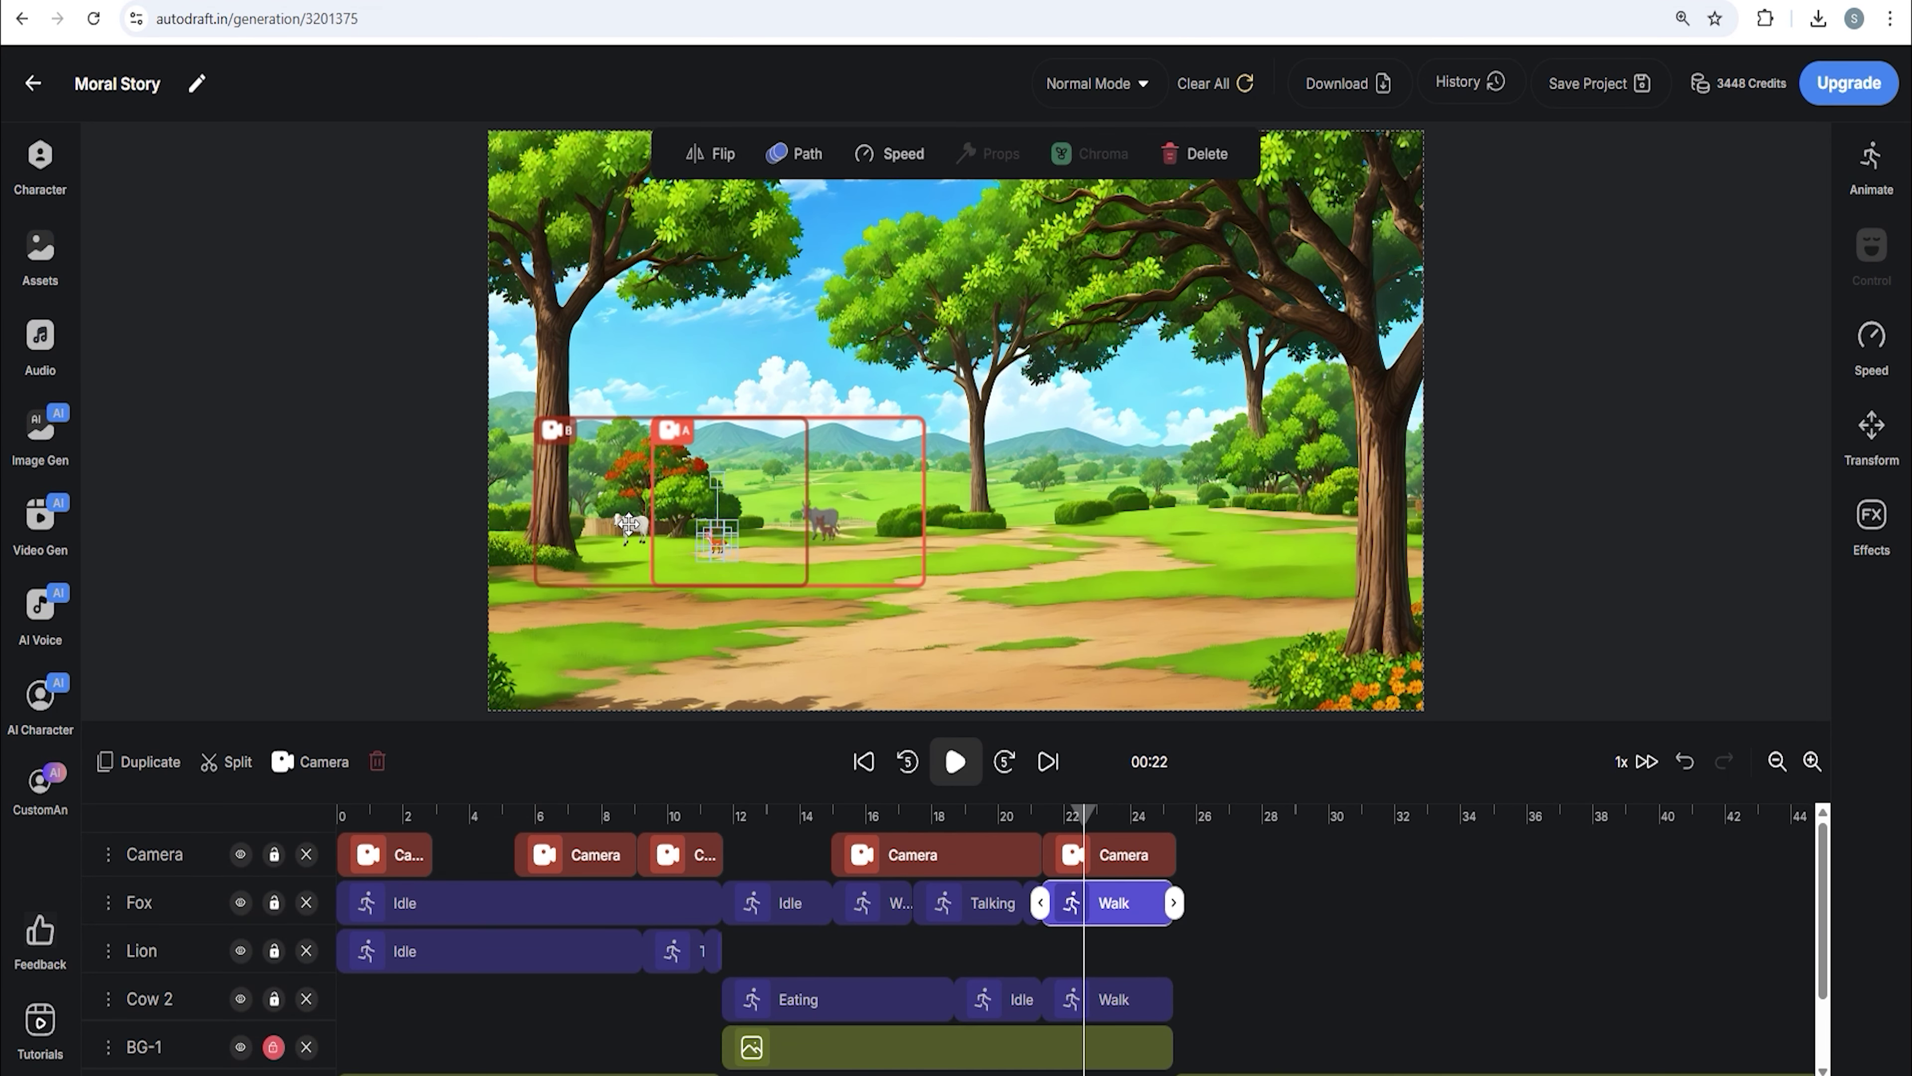
drag(628, 523, 712, 533)
- Extend the Walk clips of the fox and Cow 2, split them at about 25 seconds, and stretch the remainders past 30 seconds
drag(1083, 815, 1187, 904)
click(1152, 908)
click(1150, 1008)
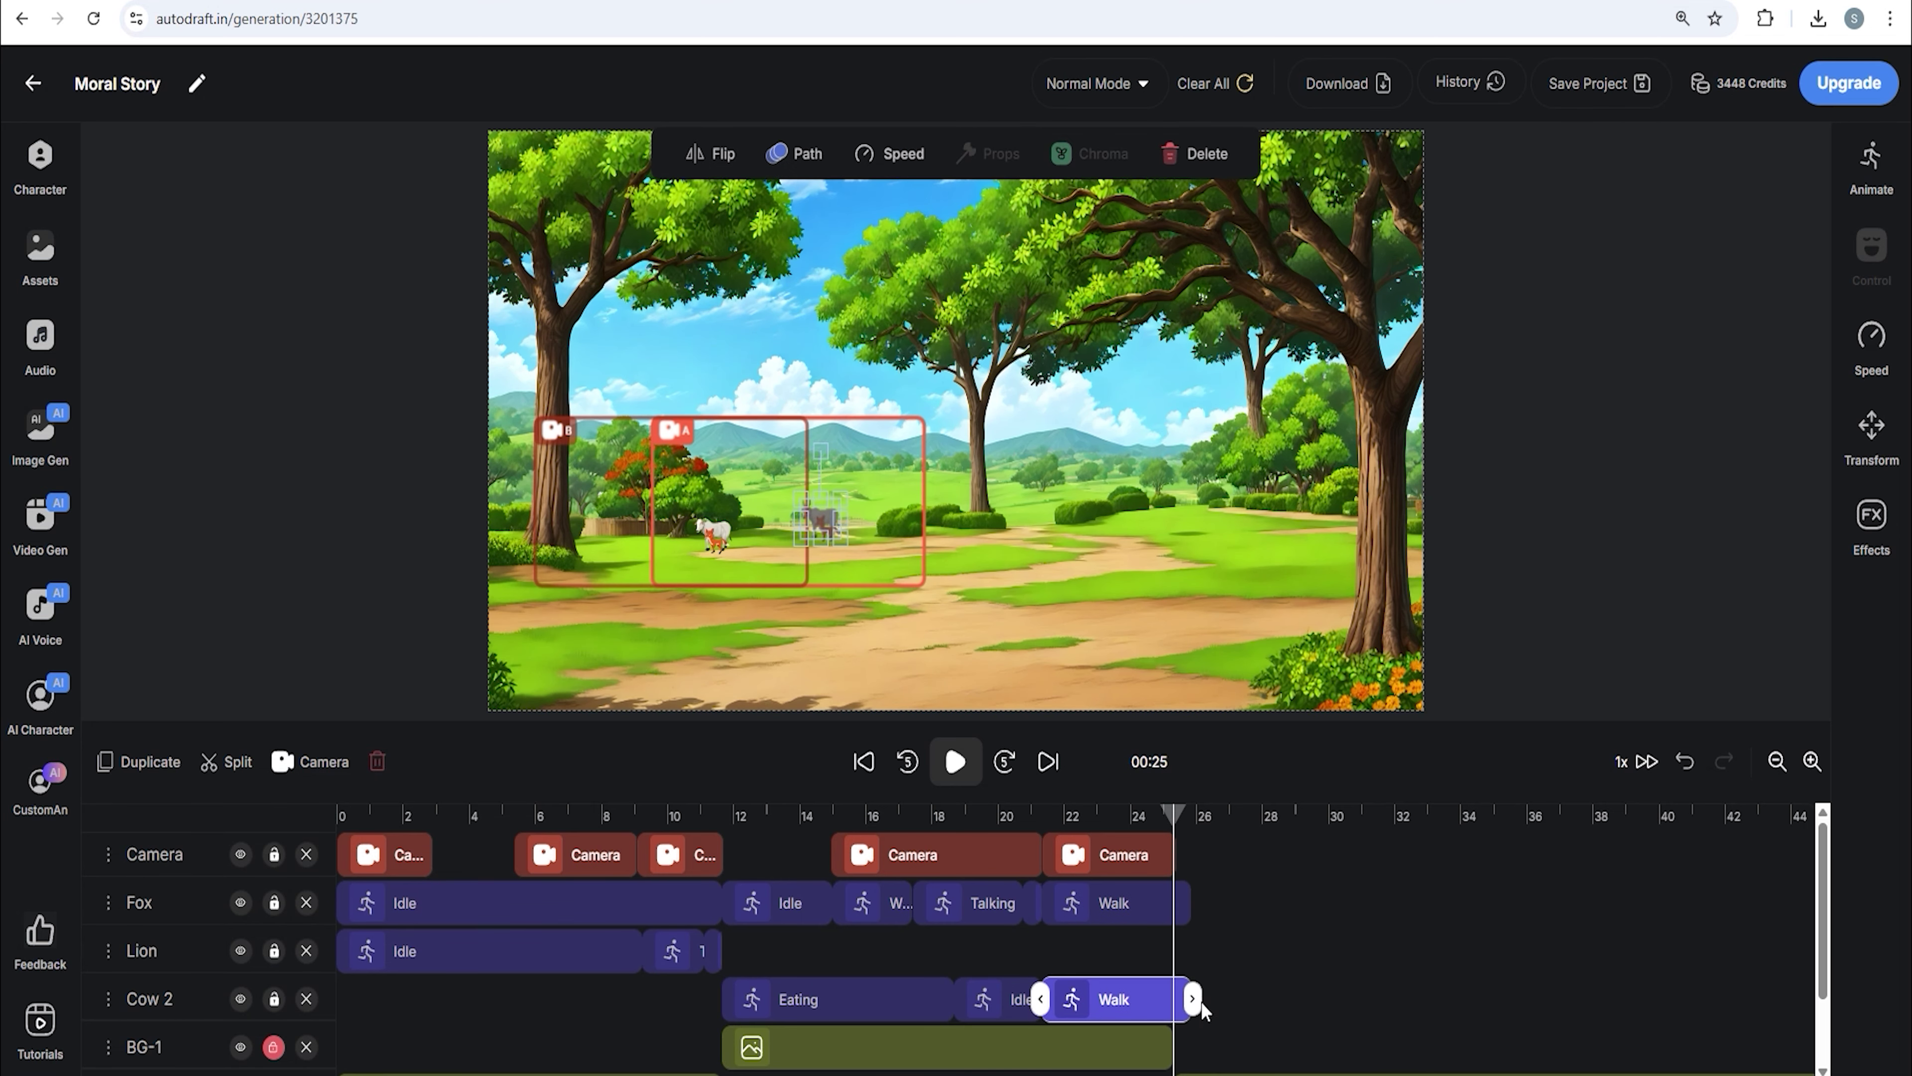
click(1122, 902)
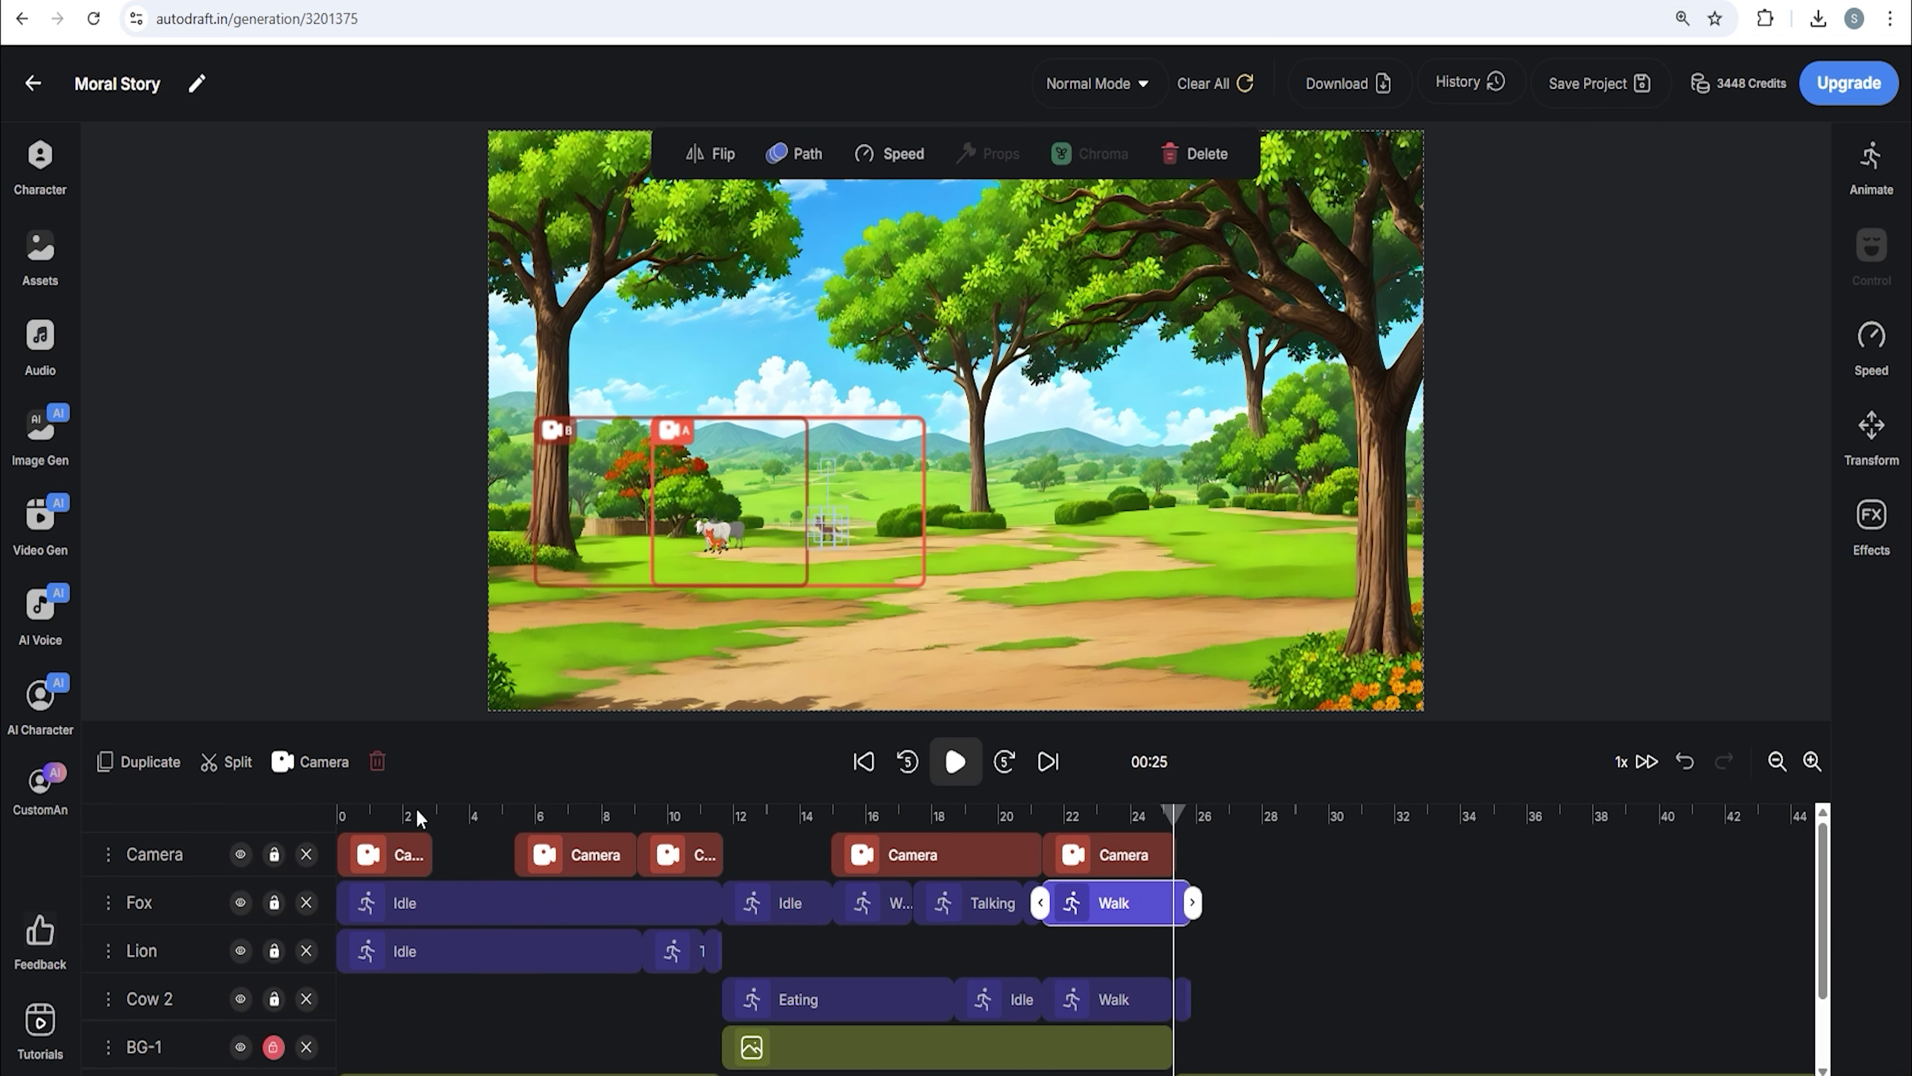
click(233, 770)
click(1186, 901)
drag(1191, 903, 1355, 902)
click(1185, 1005)
drag(1192, 999, 1352, 1002)
- Enlarge and reposition the fox and Cow 2 in the cave scene for their Walk clips after about 25 seconds
click(719, 541)
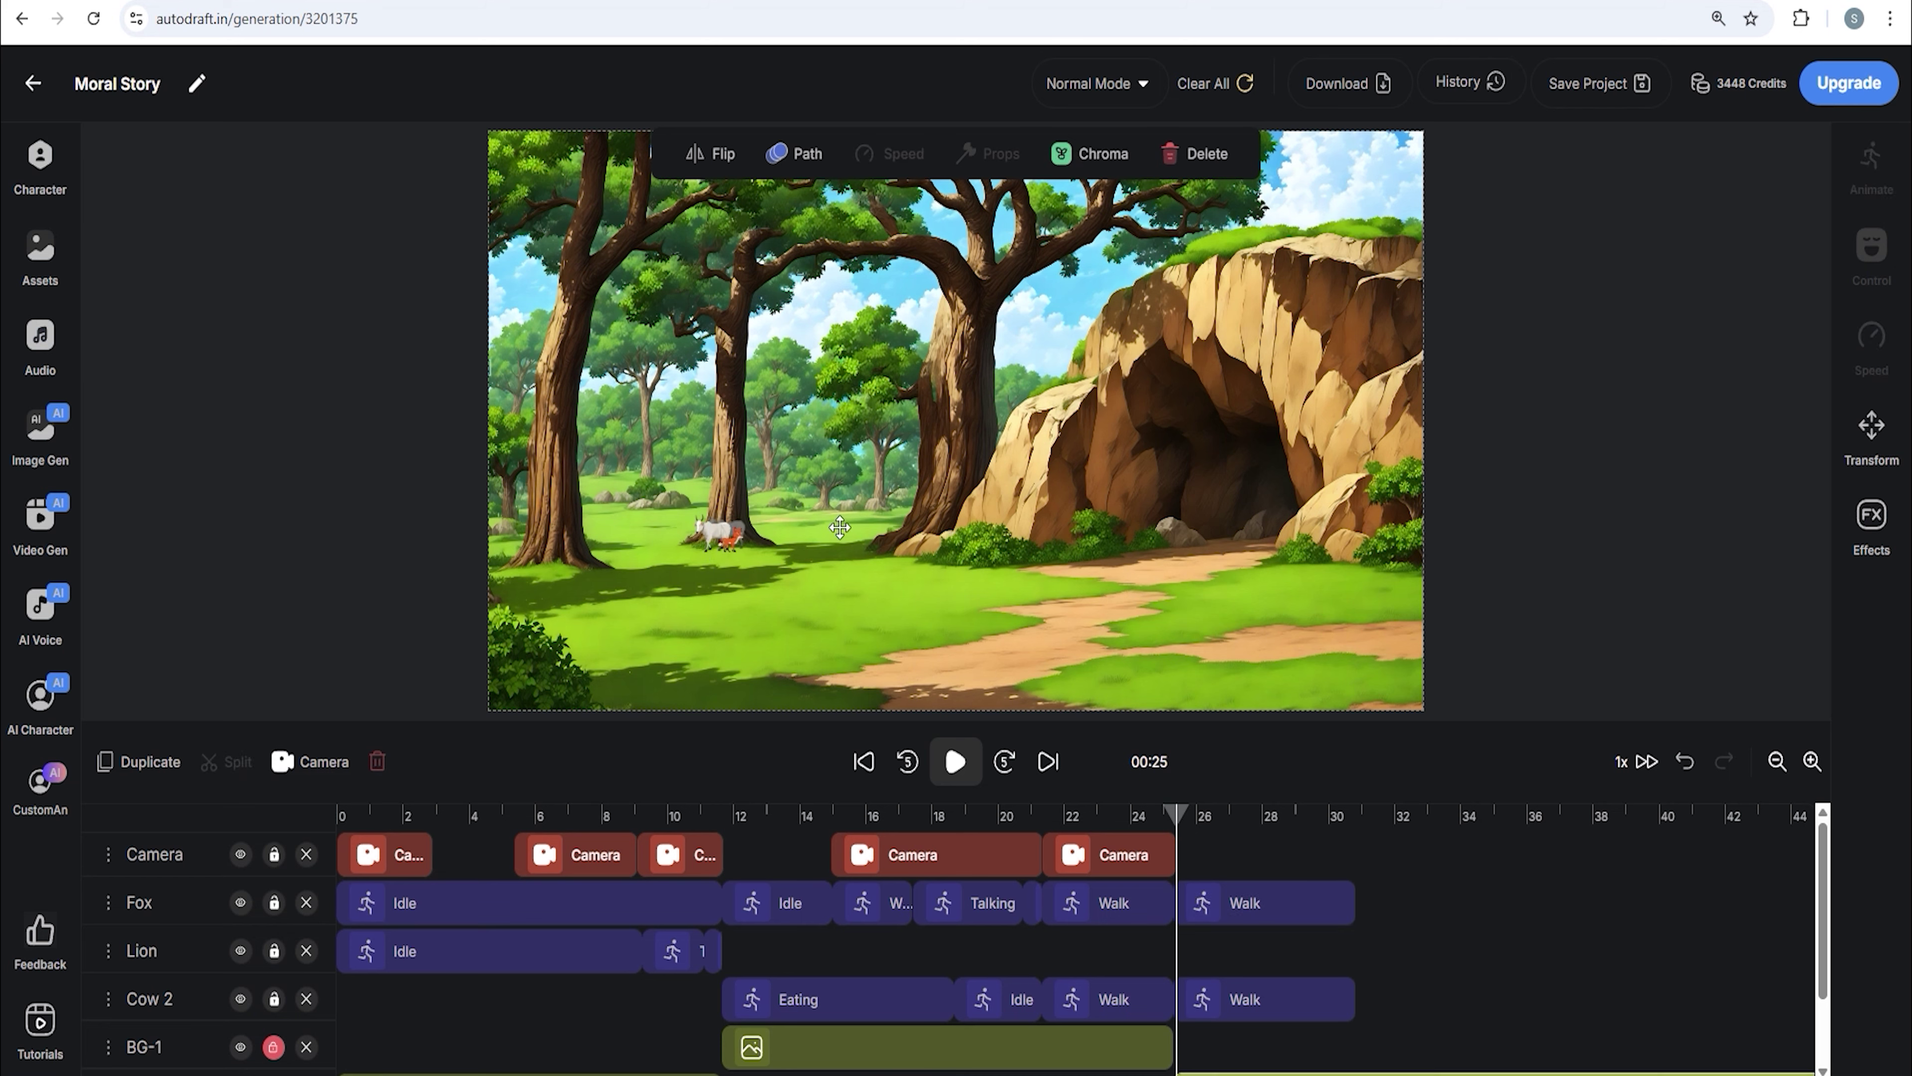
click(711, 534)
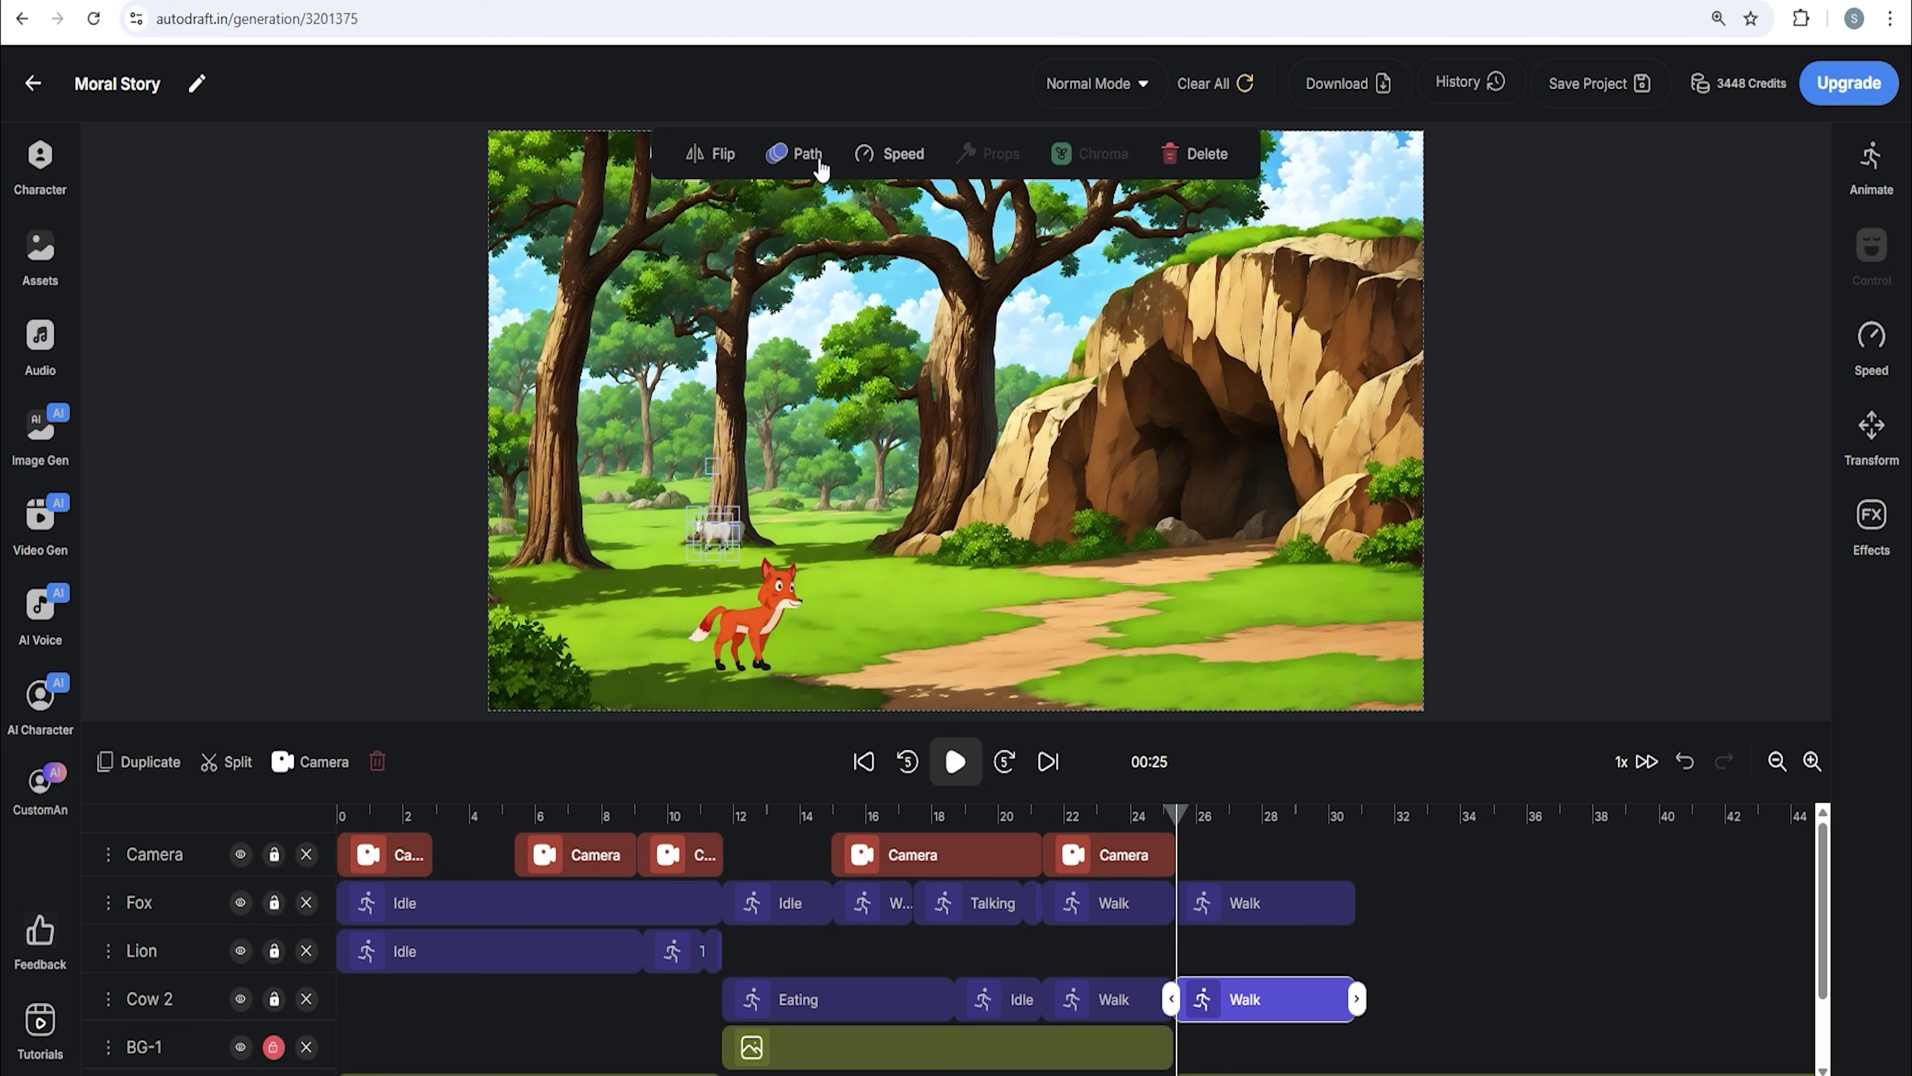
drag(724, 612, 858, 773)
drag(783, 641, 737, 531)
- Duplicate the lion's Idle clip and fit the copy over the cave scene, starting at about 25 seconds and ending past 30
drag(750, 825, 560, 824)
click(465, 961)
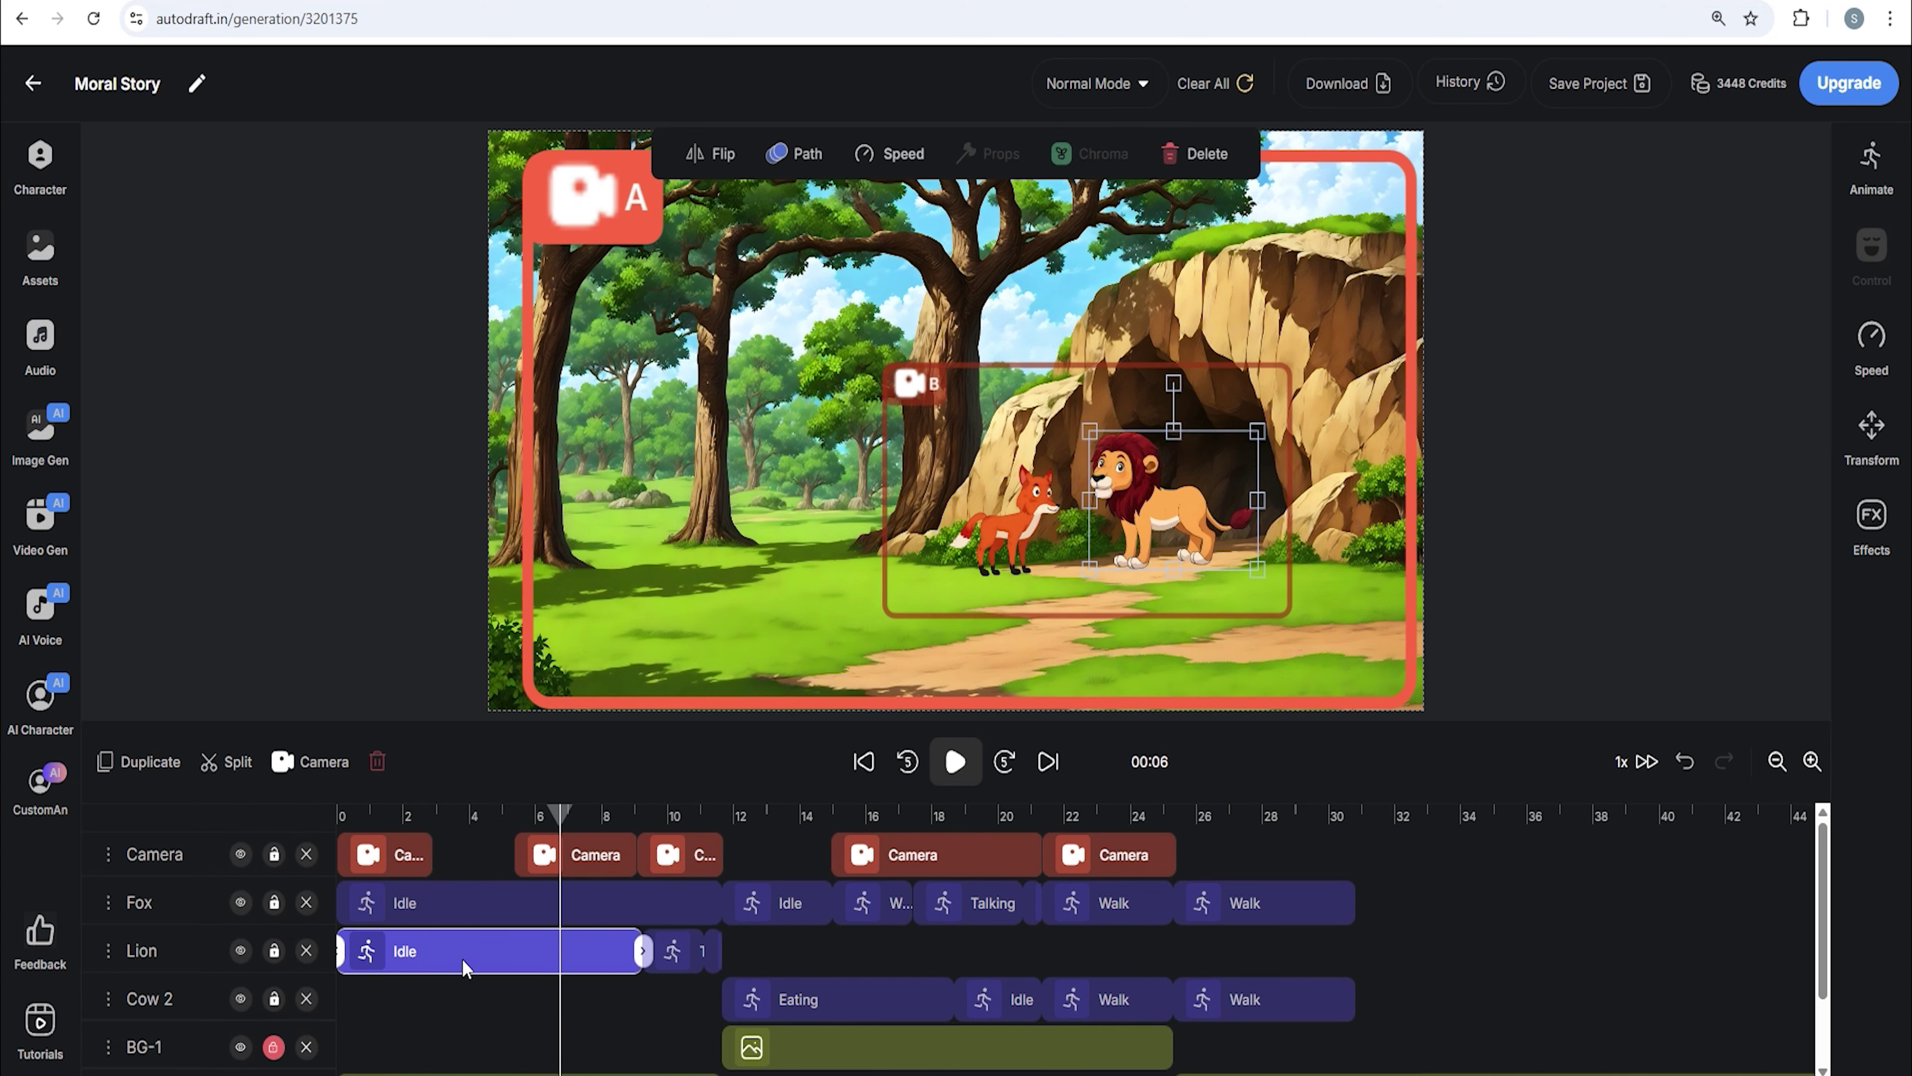
click(149, 770)
drag(784, 953, 1356, 950)
- Split the lion's new Idle clip at about 29 seconds
click(1294, 821)
click(1312, 948)
click(240, 764)
click(1325, 941)
drag(1304, 822, 1292, 825)
- Trim the last Walk clips of the fox and Cow 2 so both end at about 29 seconds
click(1301, 898)
drag(1356, 902, 1313, 902)
click(1326, 996)
drag(1356, 1005, 1315, 1005)
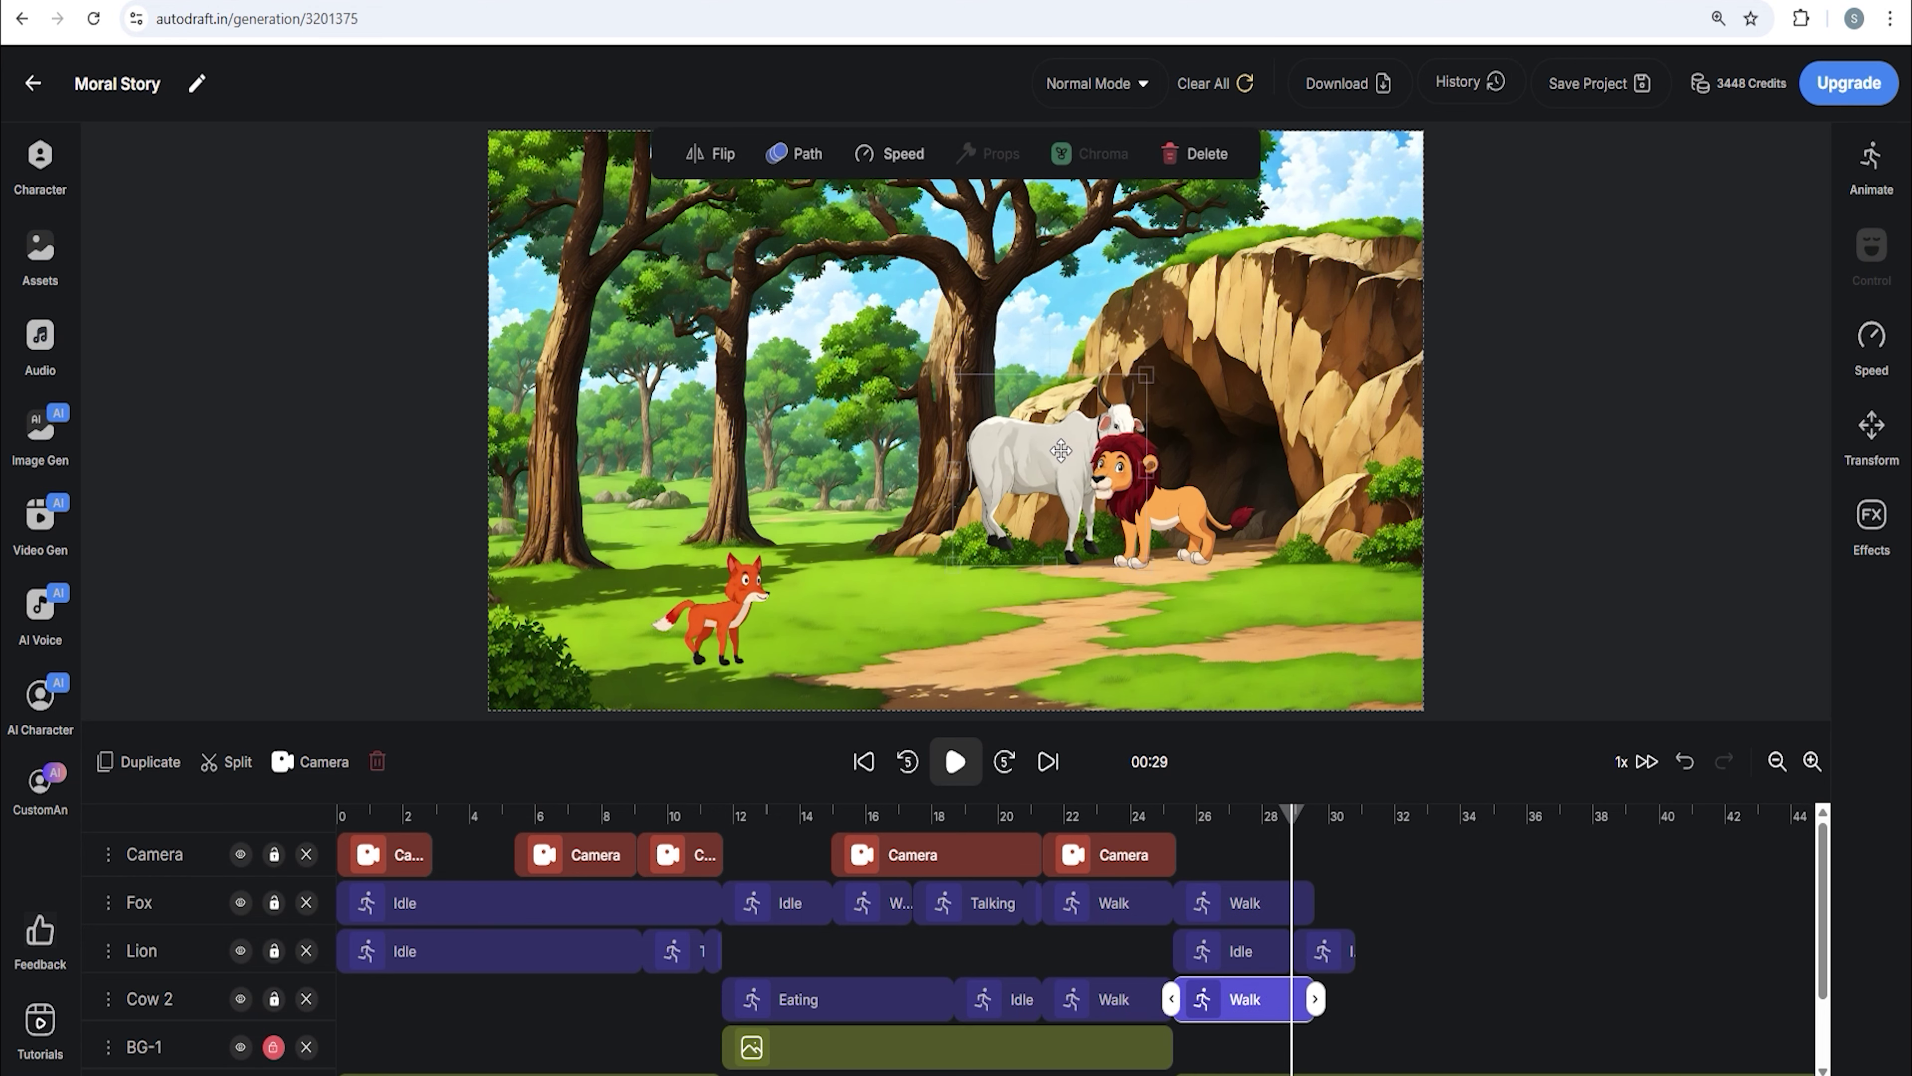
- Give Cow 2's last Walk clip a path from the trees towards the cave, with the Fox track hidden
click(806, 155)
drag(917, 545, 1046, 663)
drag(978, 588, 582, 523)
click(240, 902)
drag(855, 524, 841, 510)
drag(638, 527, 628, 512)
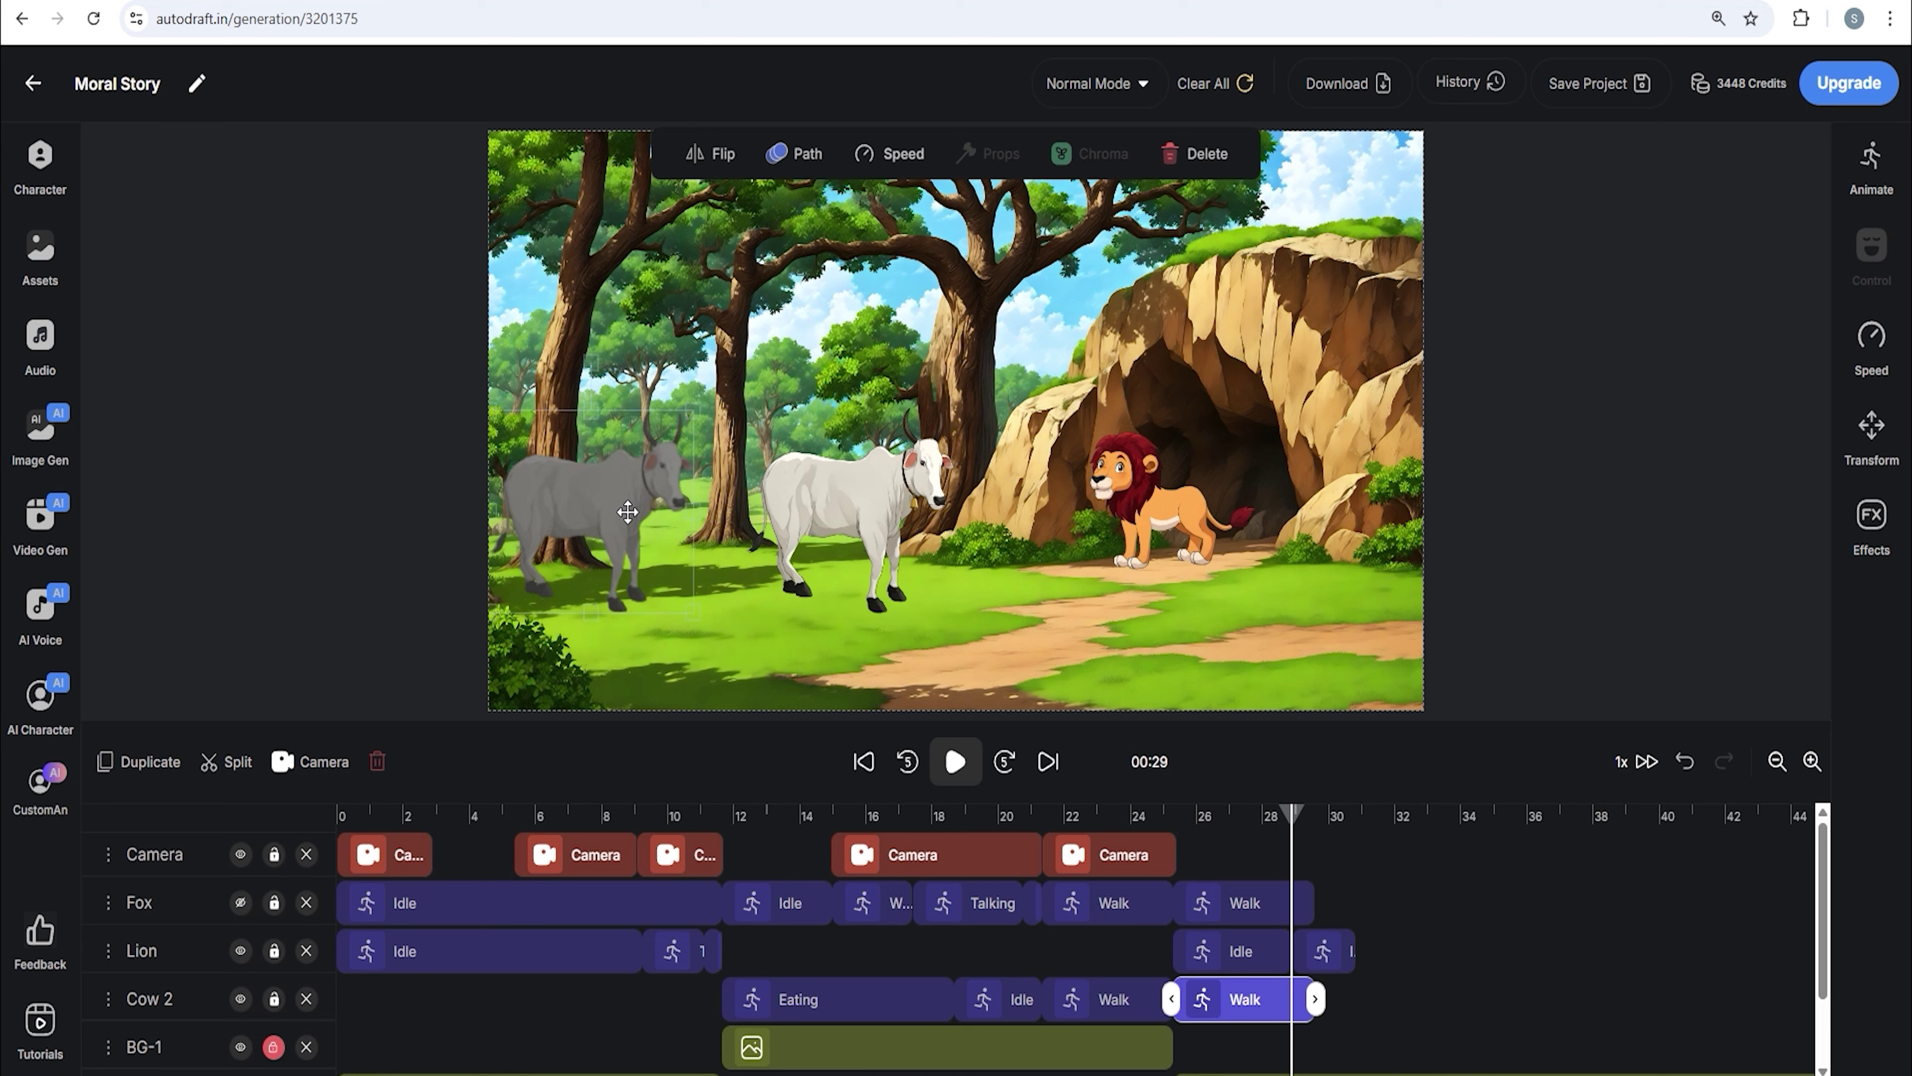
- Change the lion's clip after about 29 seconds to the Jumping animation and select the fox's last Walk clip
click(1327, 952)
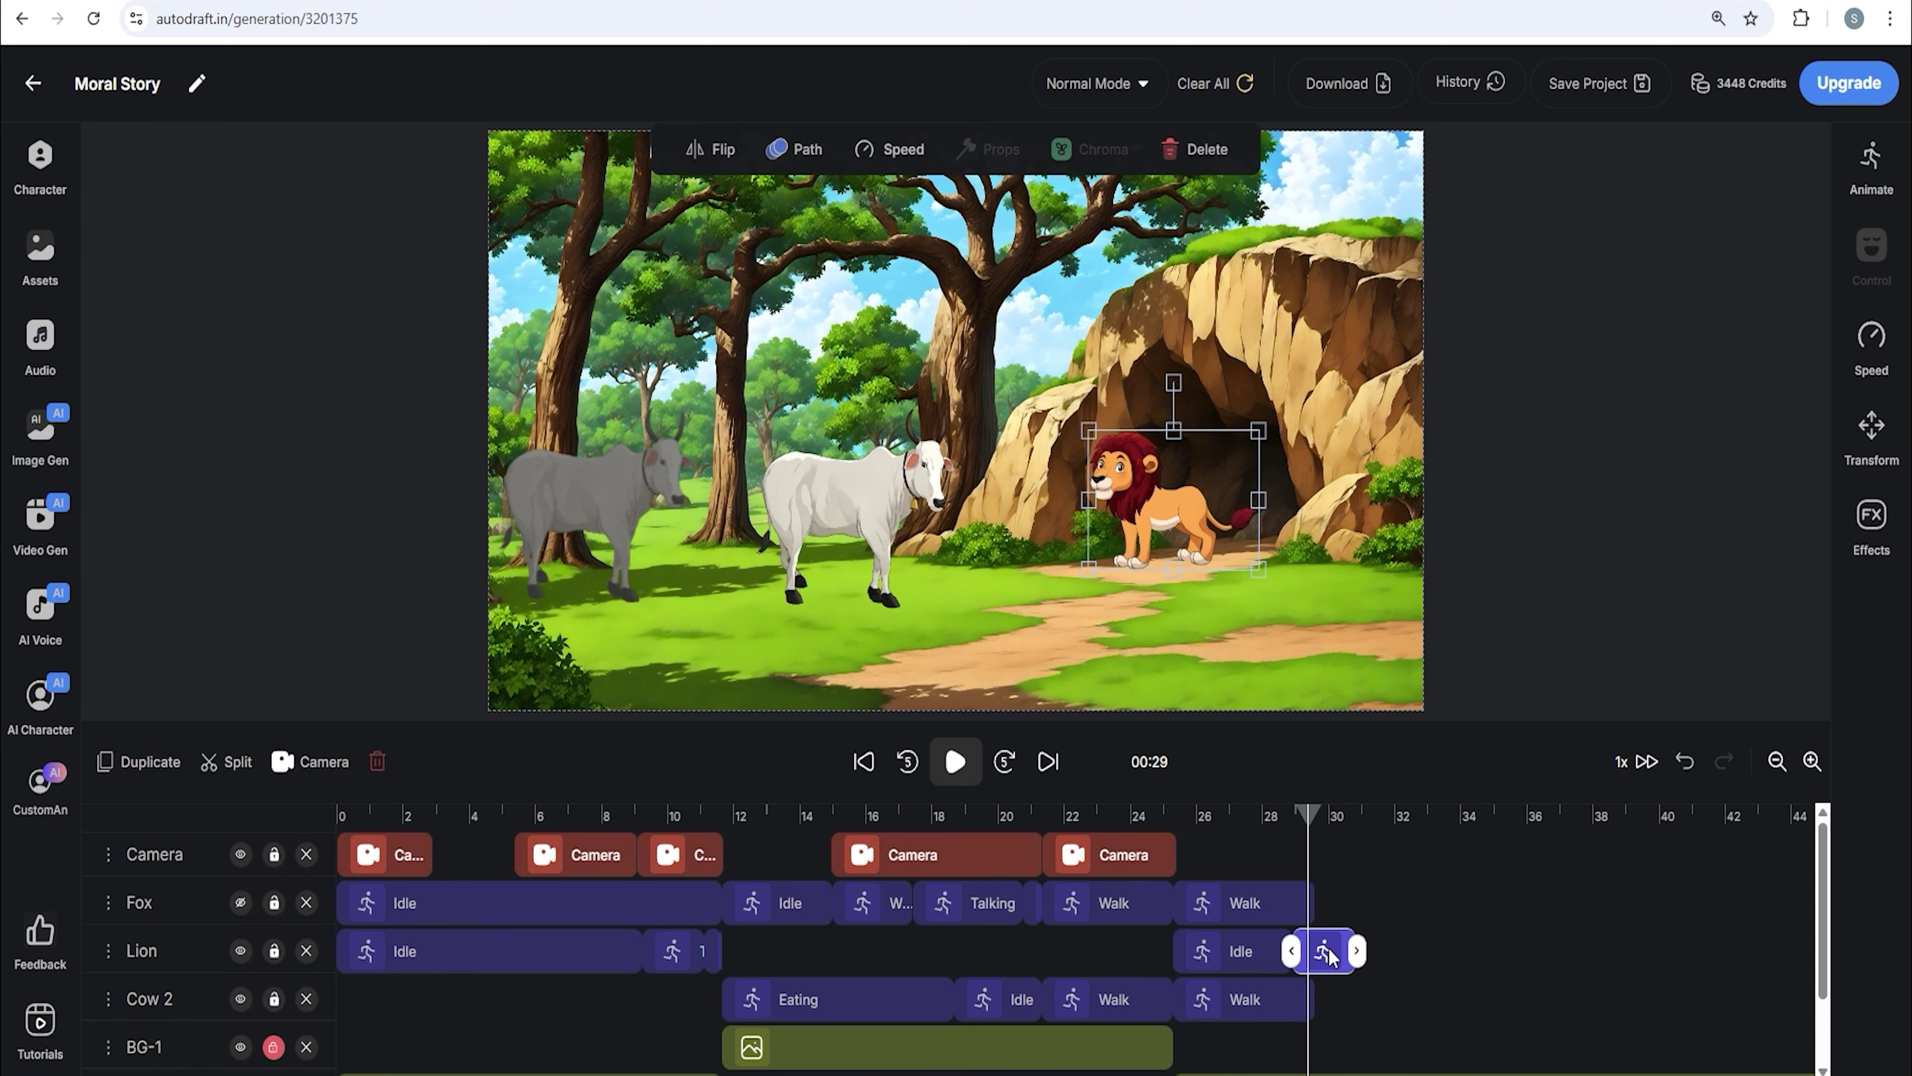
click(1875, 169)
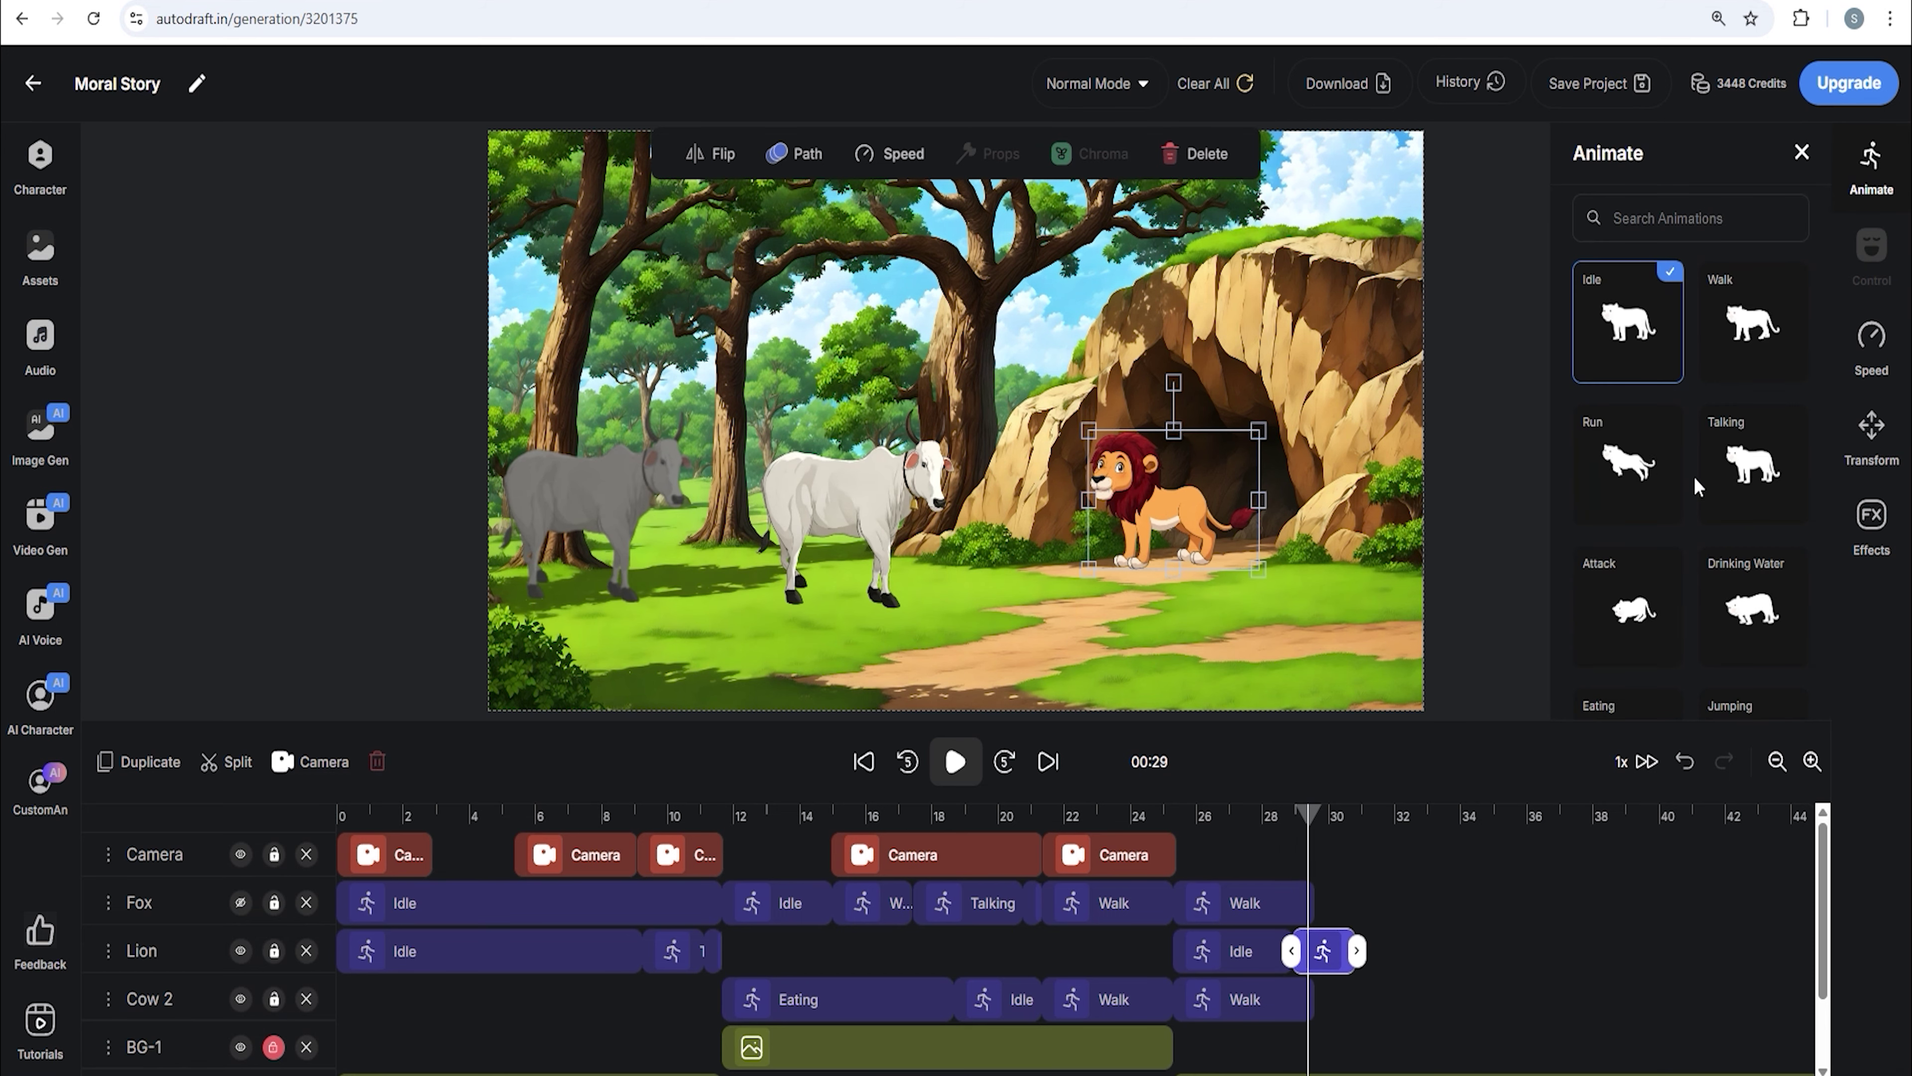
scroll(1697, 486, down, 3)
click(1753, 519)
click(1325, 839)
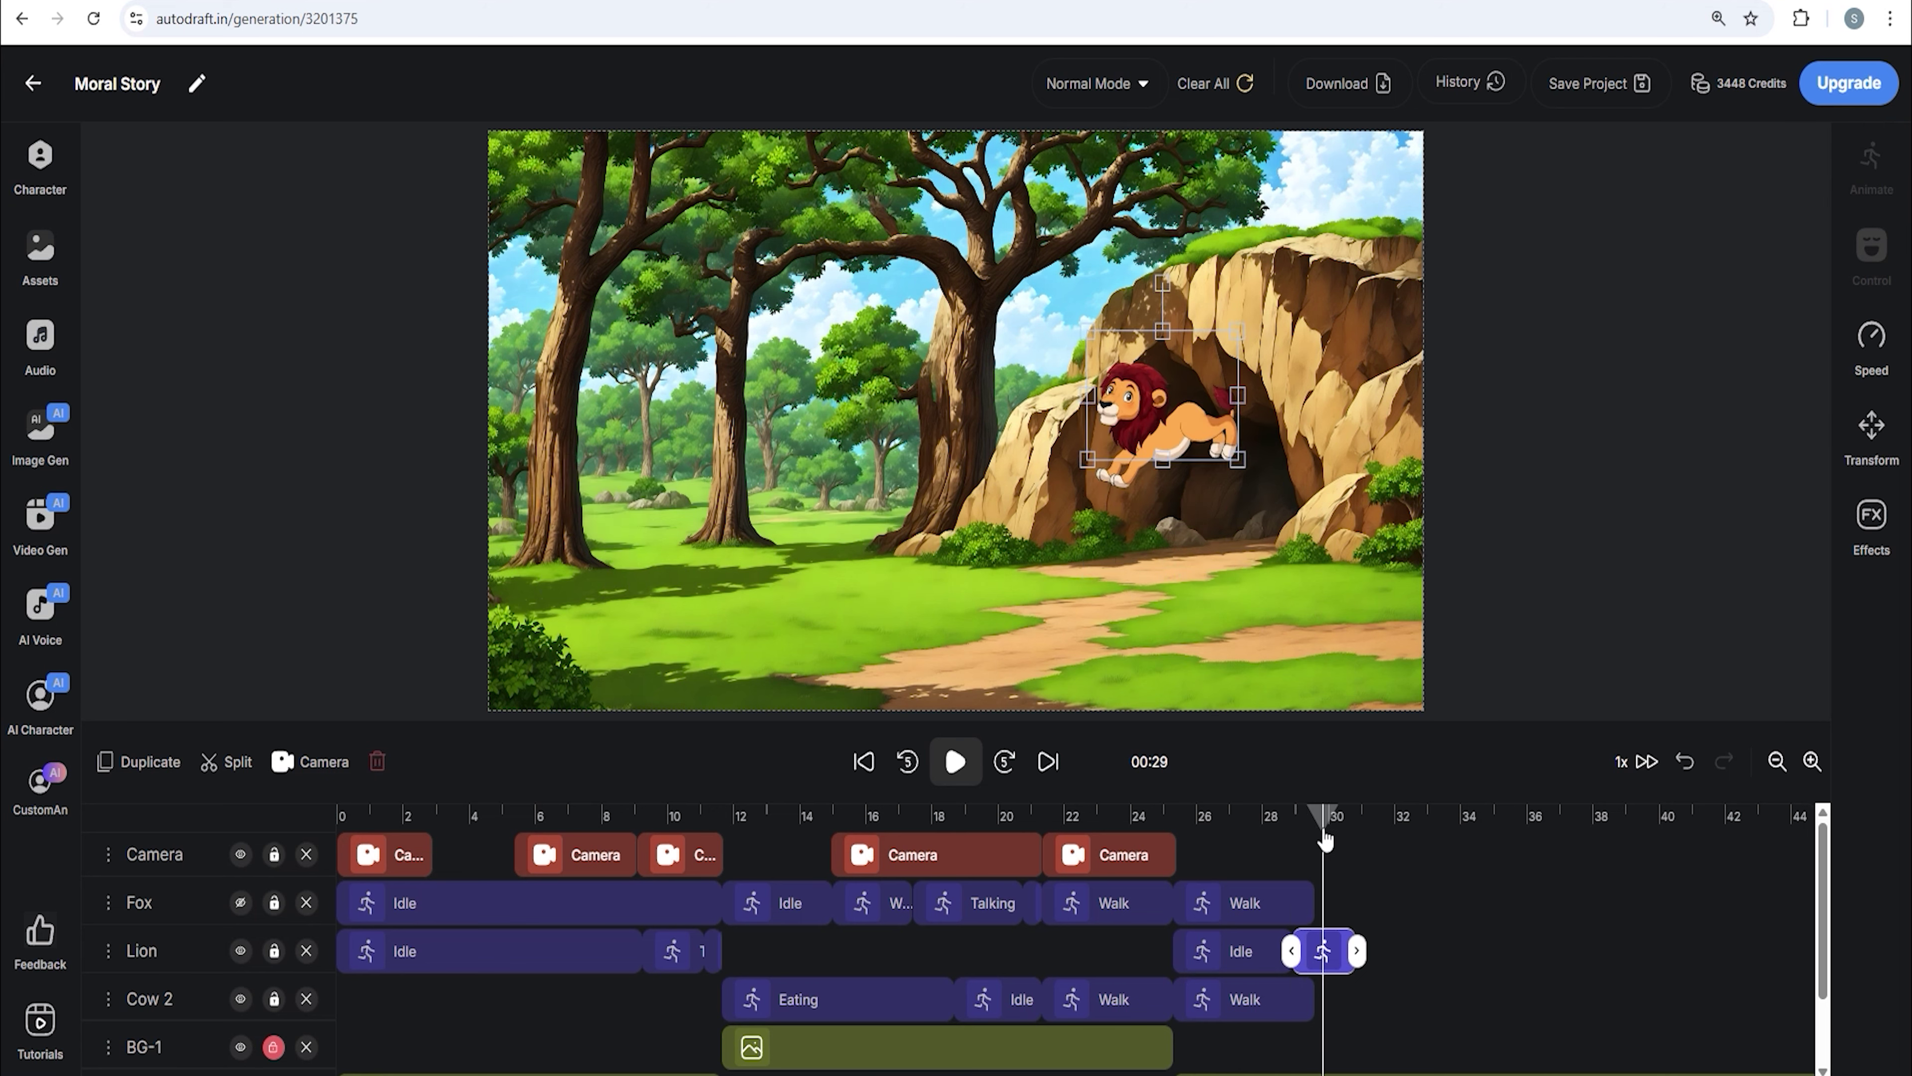
click(1311, 906)
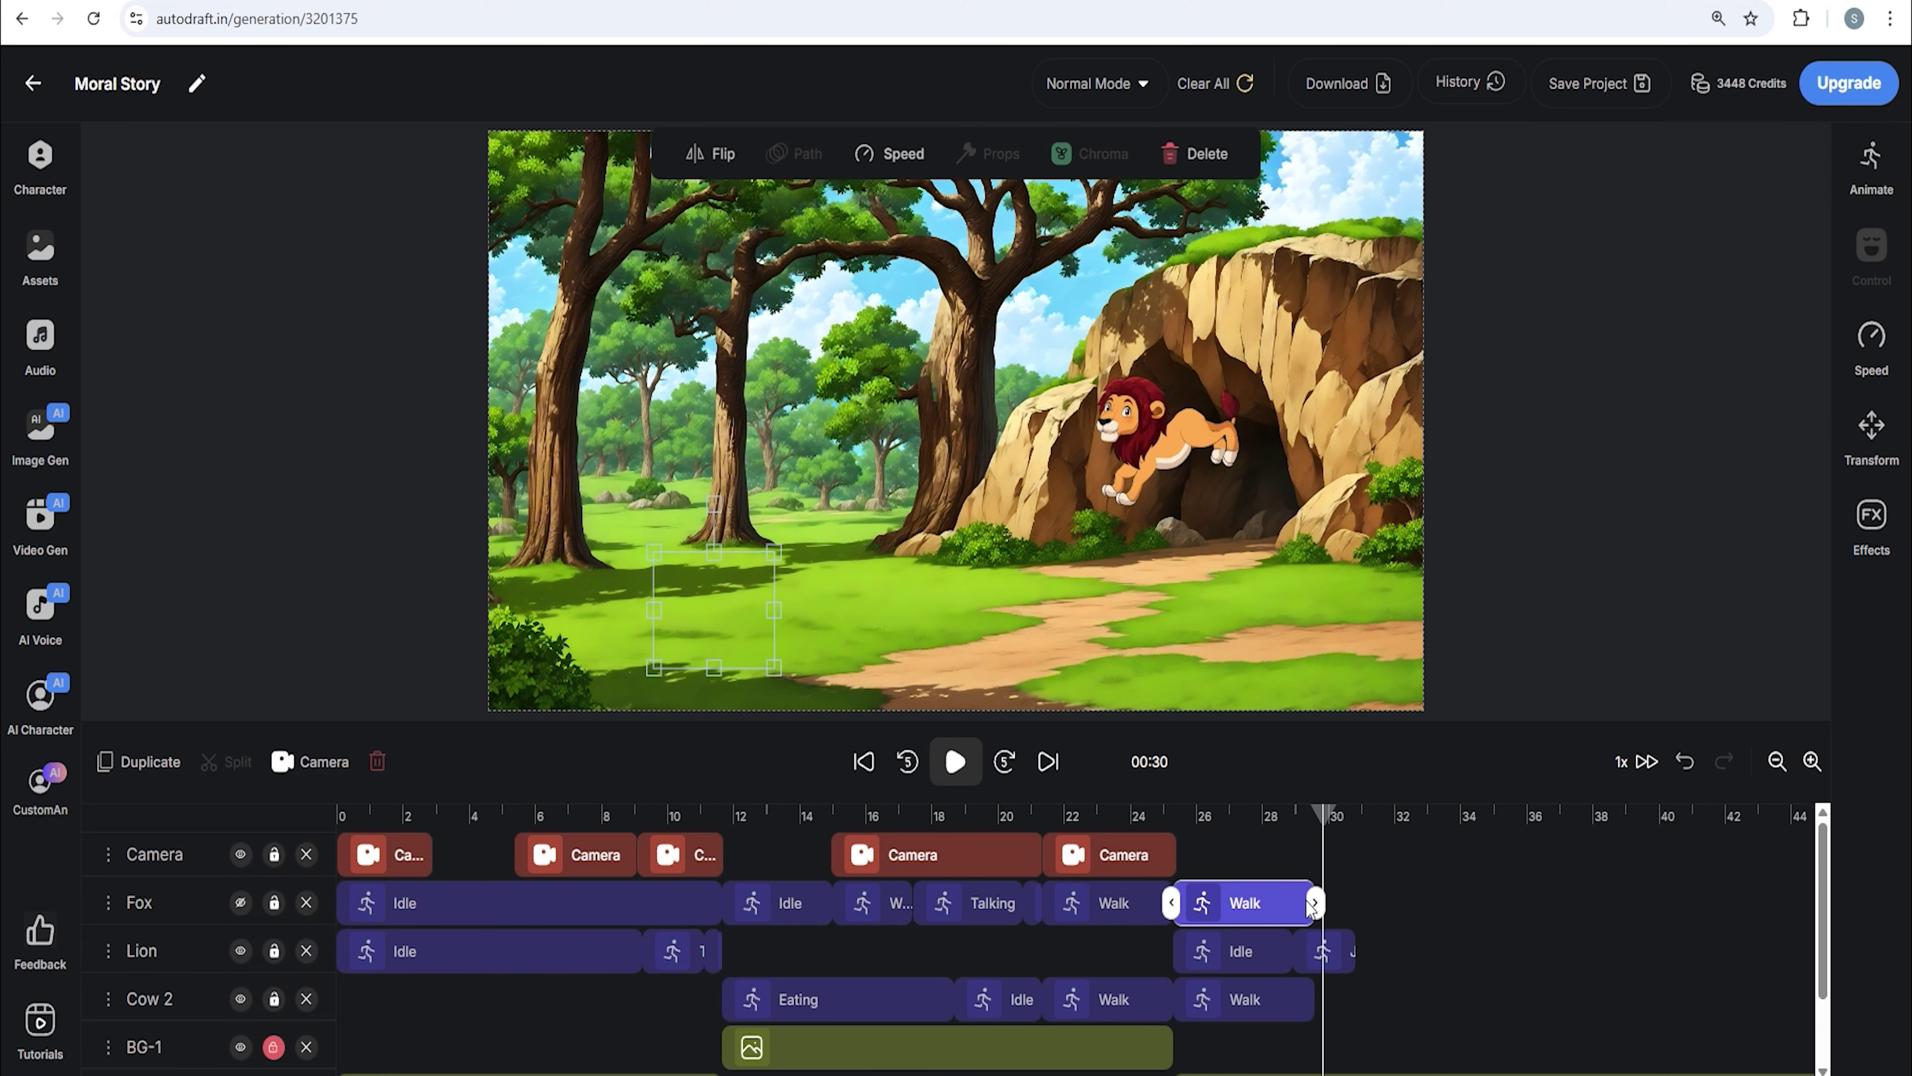
- Extend the last Walk clips of the fox and Cow 2 so both end at about 31 seconds
click(1321, 836)
click(1293, 992)
drag(1313, 997, 1355, 997)
click(1320, 830)
- Give the lion's Jumping clip a path from the cave to Cow 2 and trim its end to about 30 seconds
click(1319, 940)
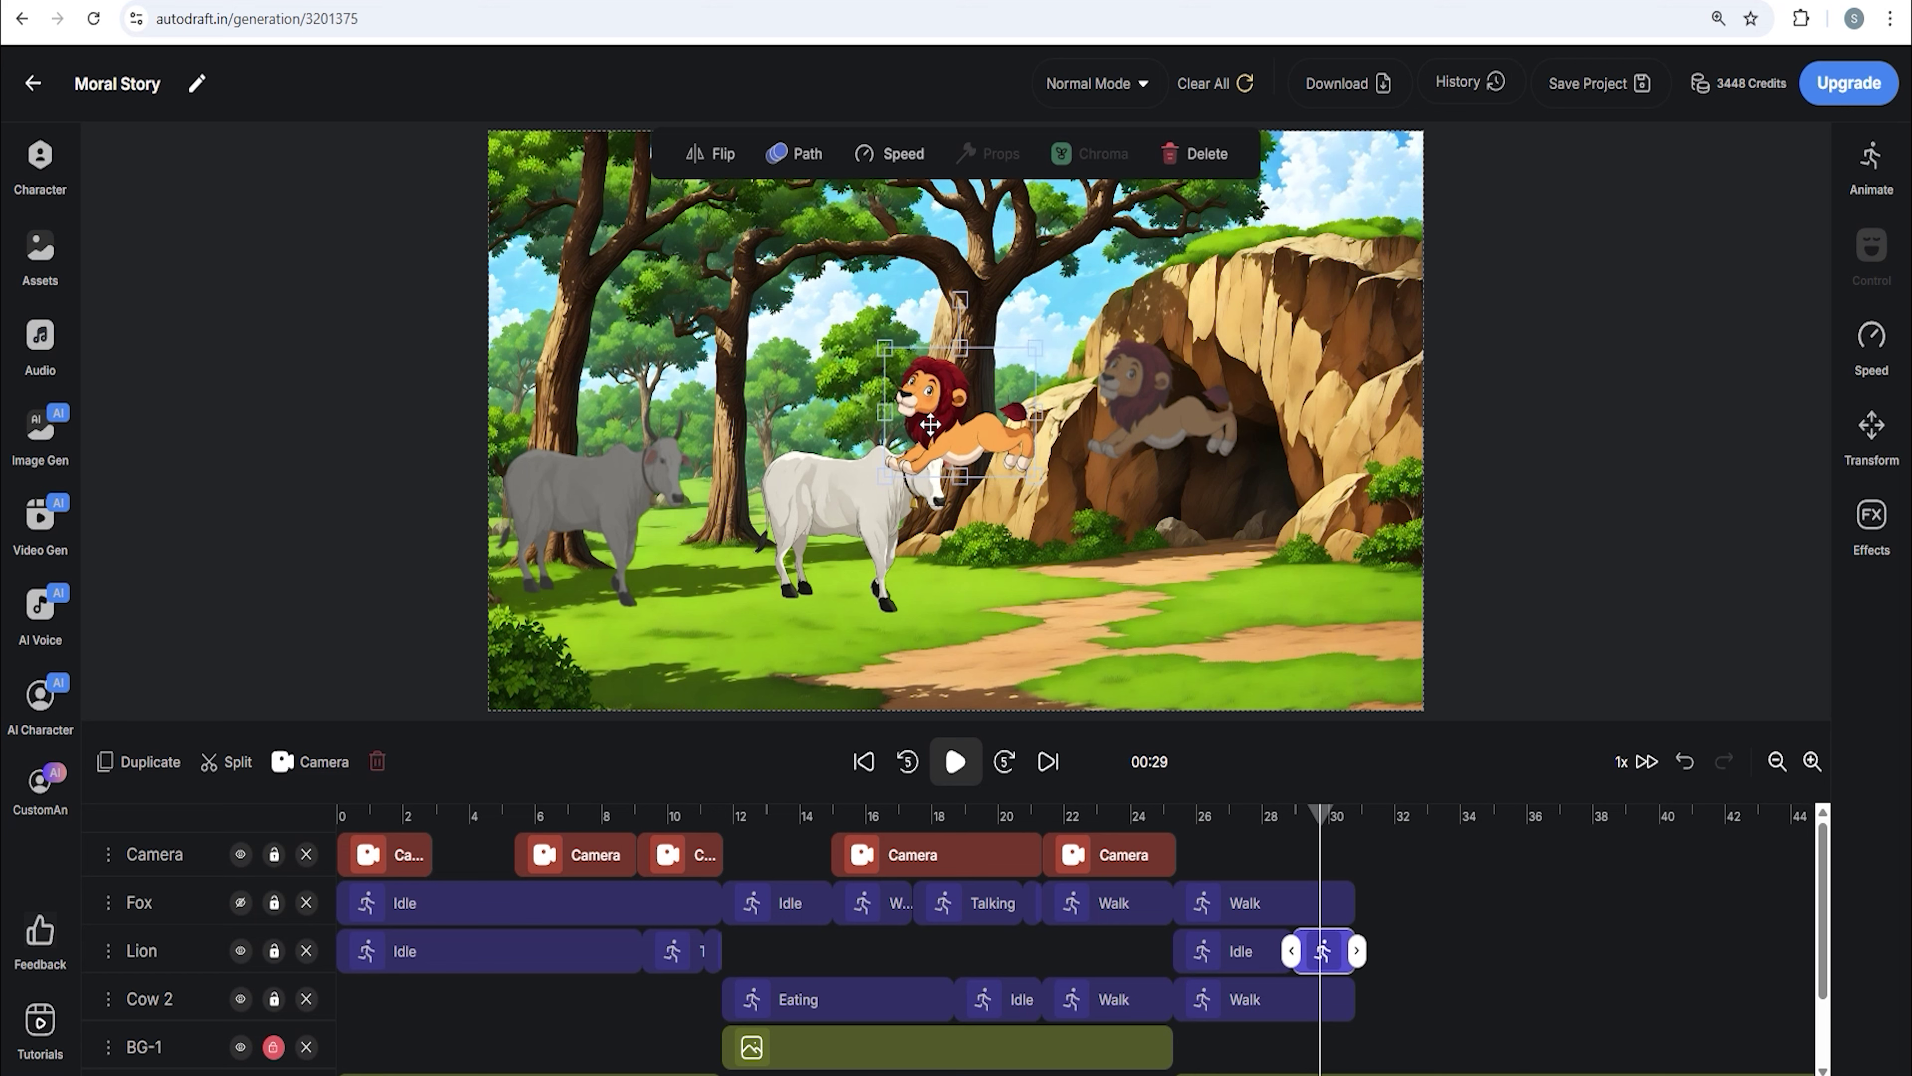
click(1300, 834)
mouse_move(1298, 826)
mouse_down()
mouse_move(1336, 842)
mouse_move(1312, 842)
mouse_up()
drag(1356, 950, 1327, 950)
- Split Cow 2's last Walk clip at about 29 seconds and change the new clip to the Attack animation
click(1321, 844)
click(1305, 902)
click(1289, 996)
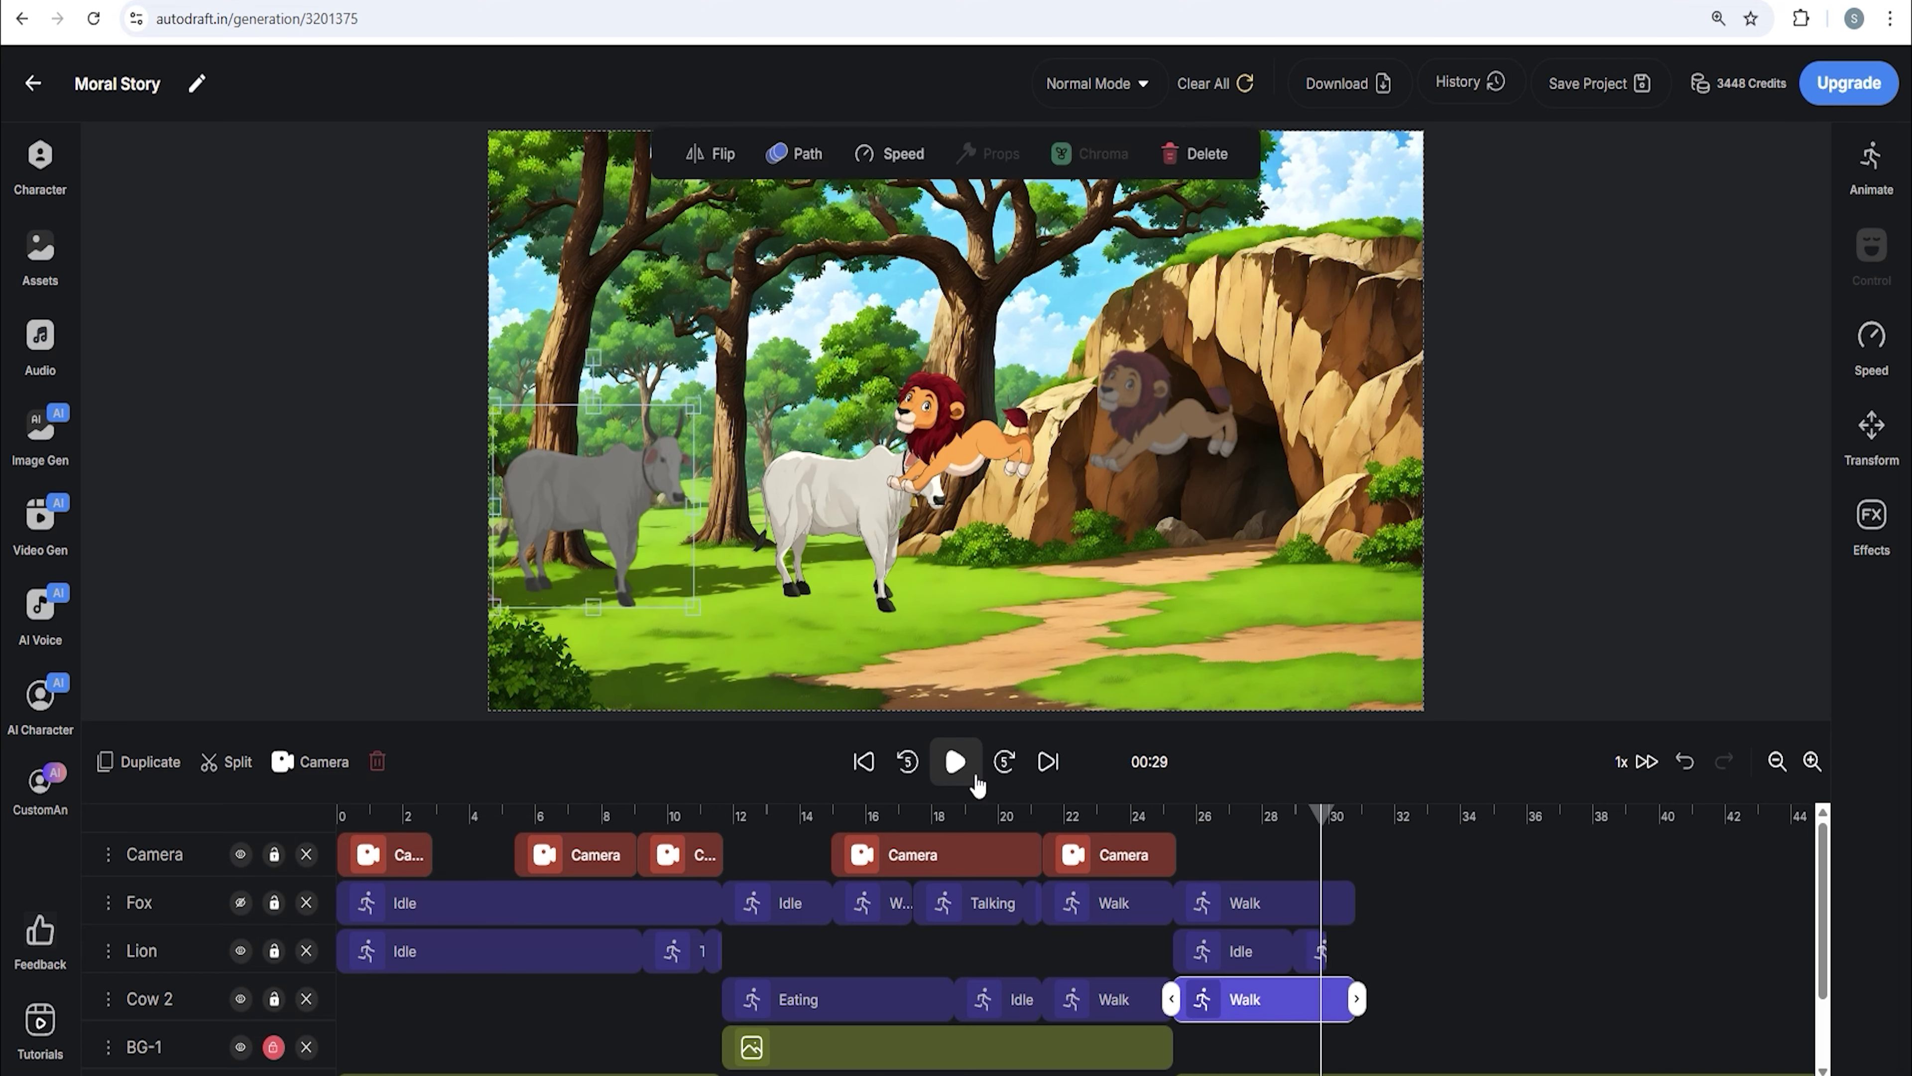
click(231, 768)
click(1871, 162)
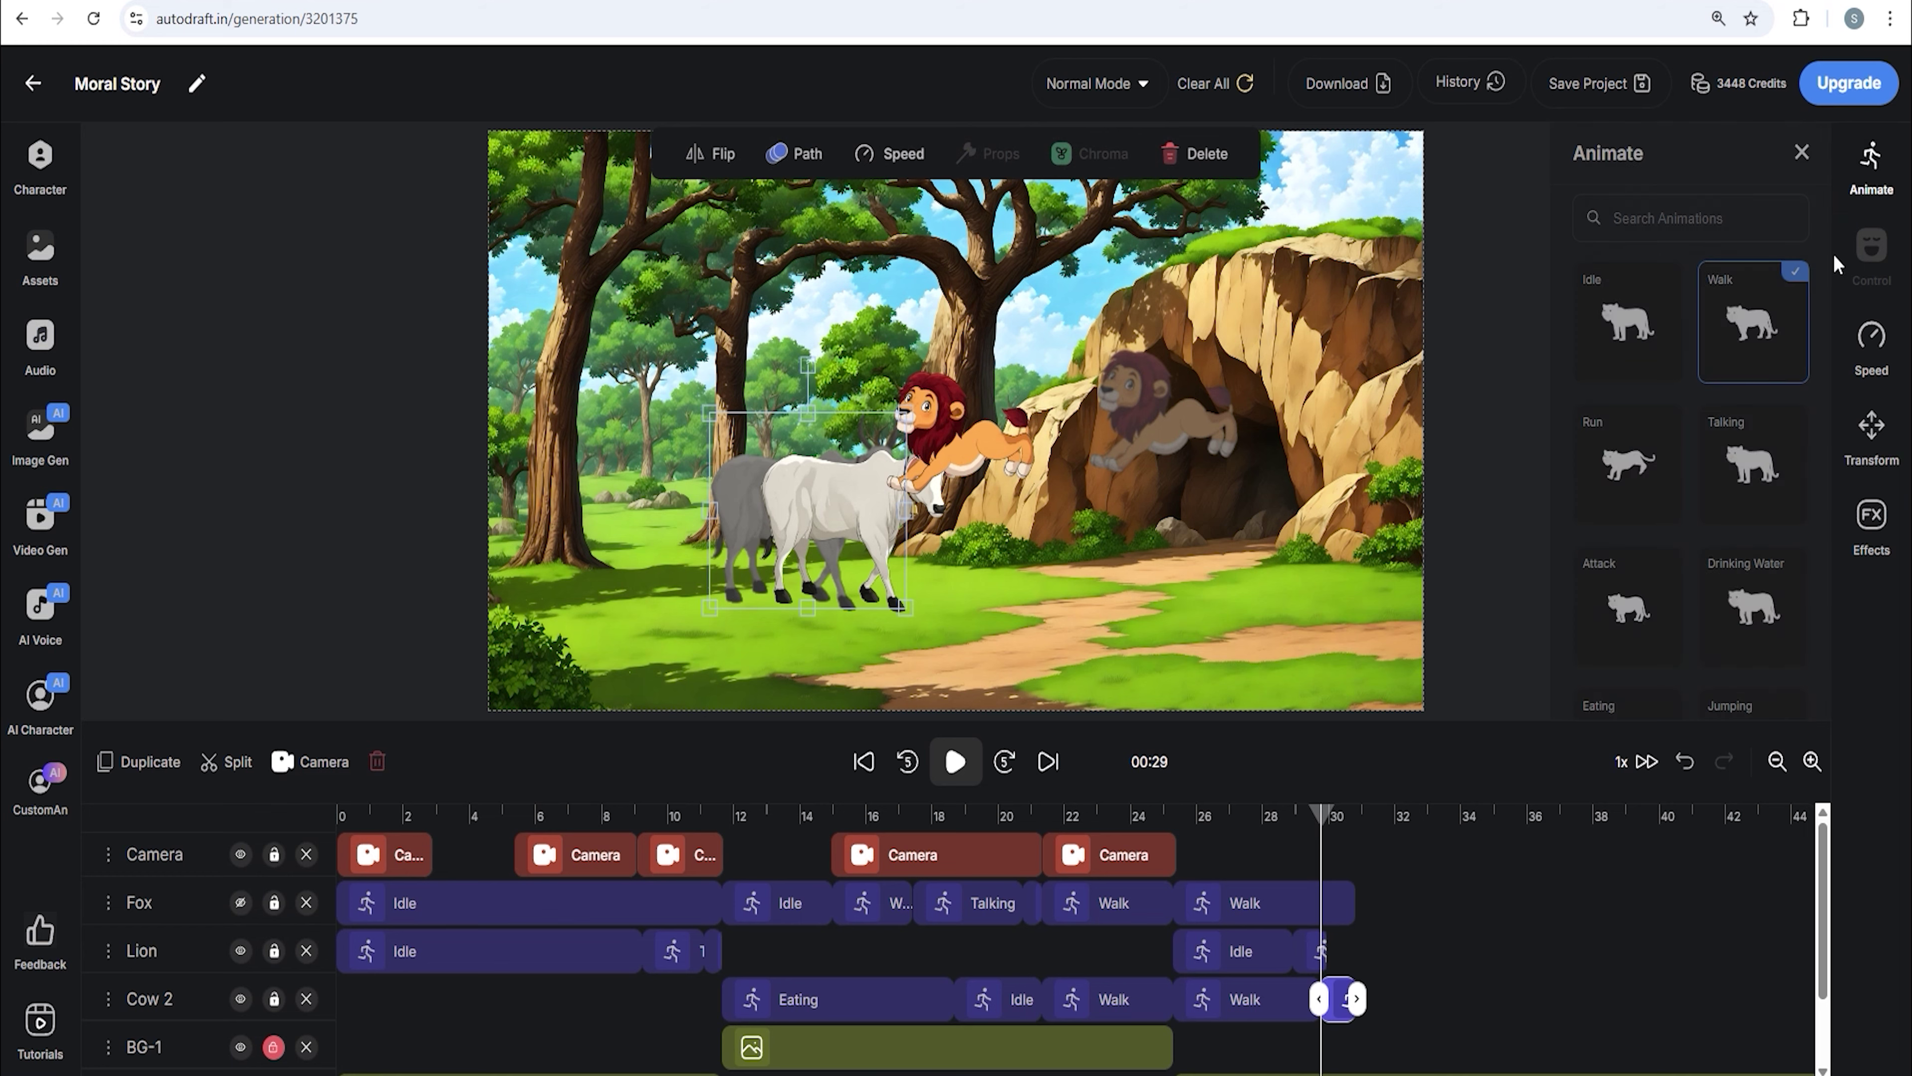
scroll(1649, 573, down, 3)
scroll(1649, 572, up, 3)
click(1646, 593)
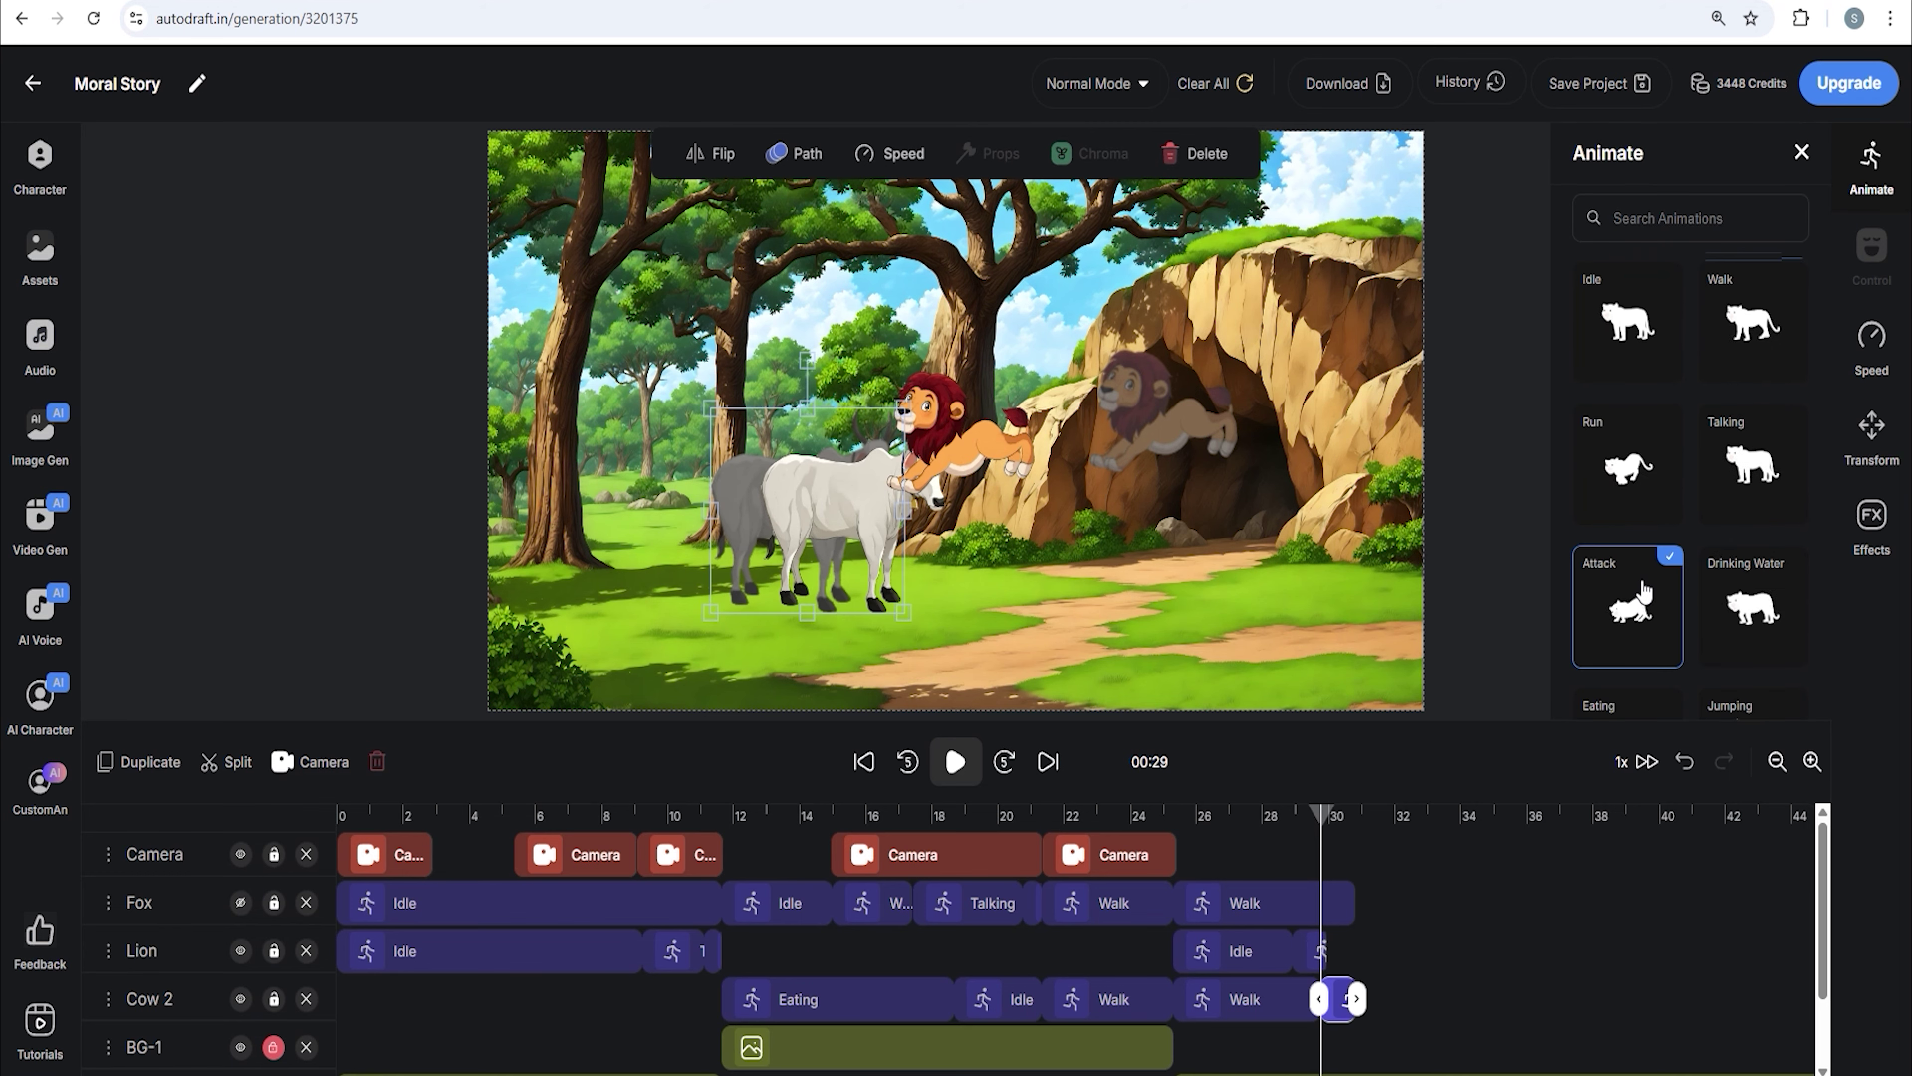
- Extend Cow 2's Attack clip to about 32 seconds and start the lion's jump slightly after 29 seconds, following a longer Idle clip
click(1343, 815)
click(1350, 917)
click(1294, 965)
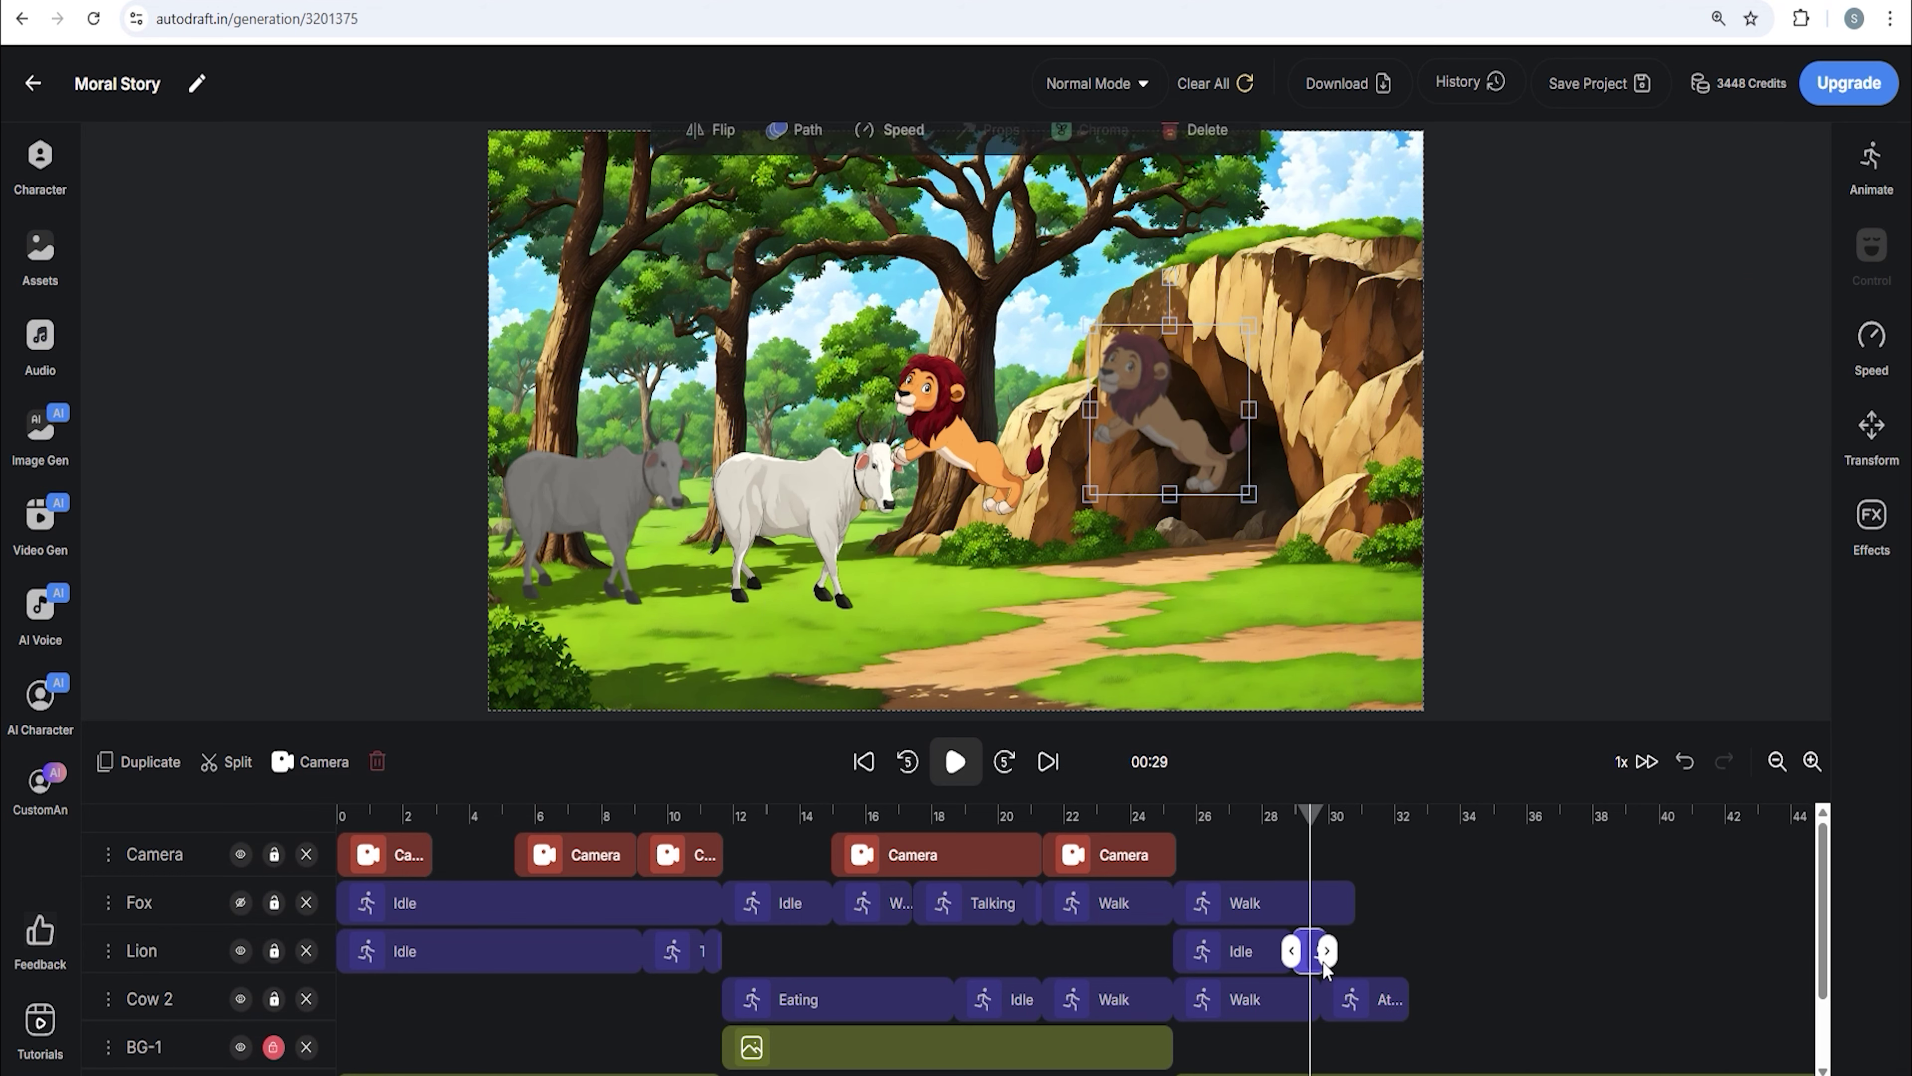
click(1273, 956)
drag(1319, 817, 1237, 824)
click(1119, 510)
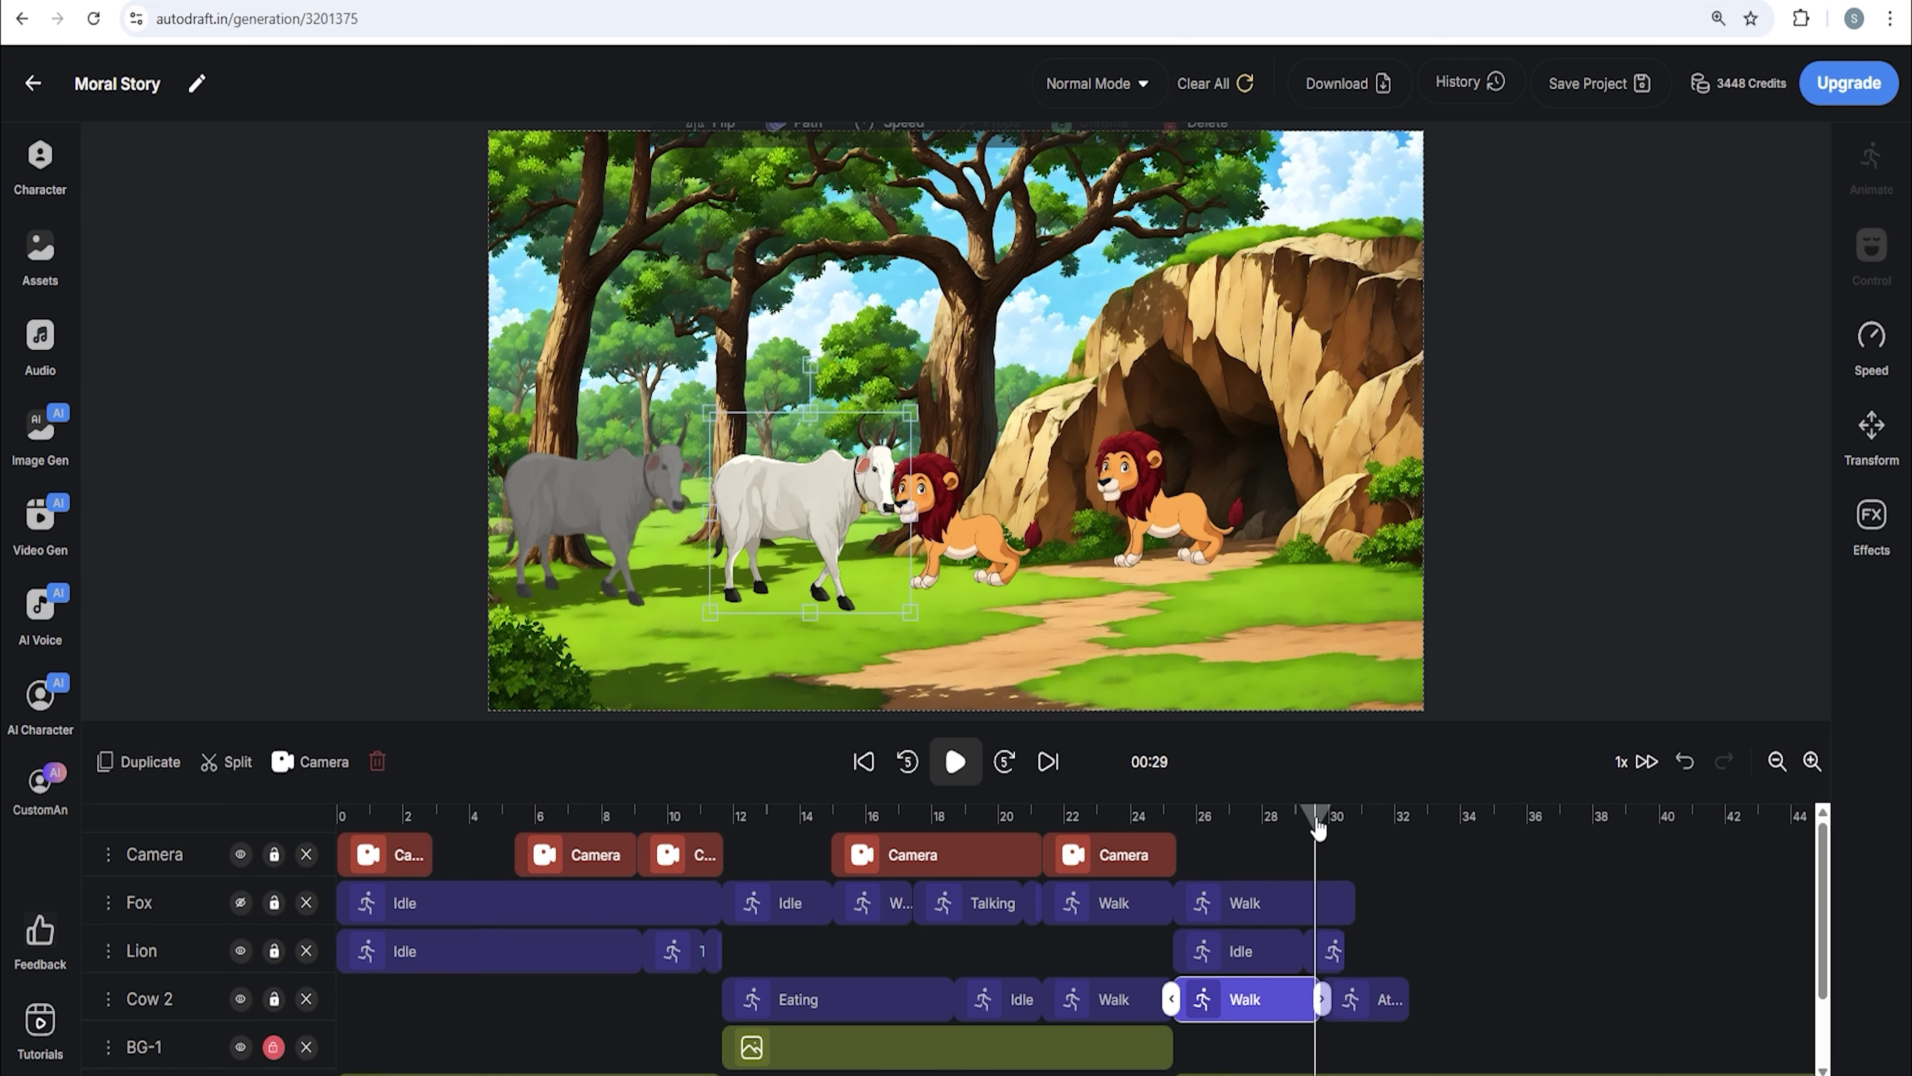
- Remove the movement path from Cow 2's Attack clip
drag(1319, 827, 1260, 825)
click(1367, 1001)
click(798, 170)
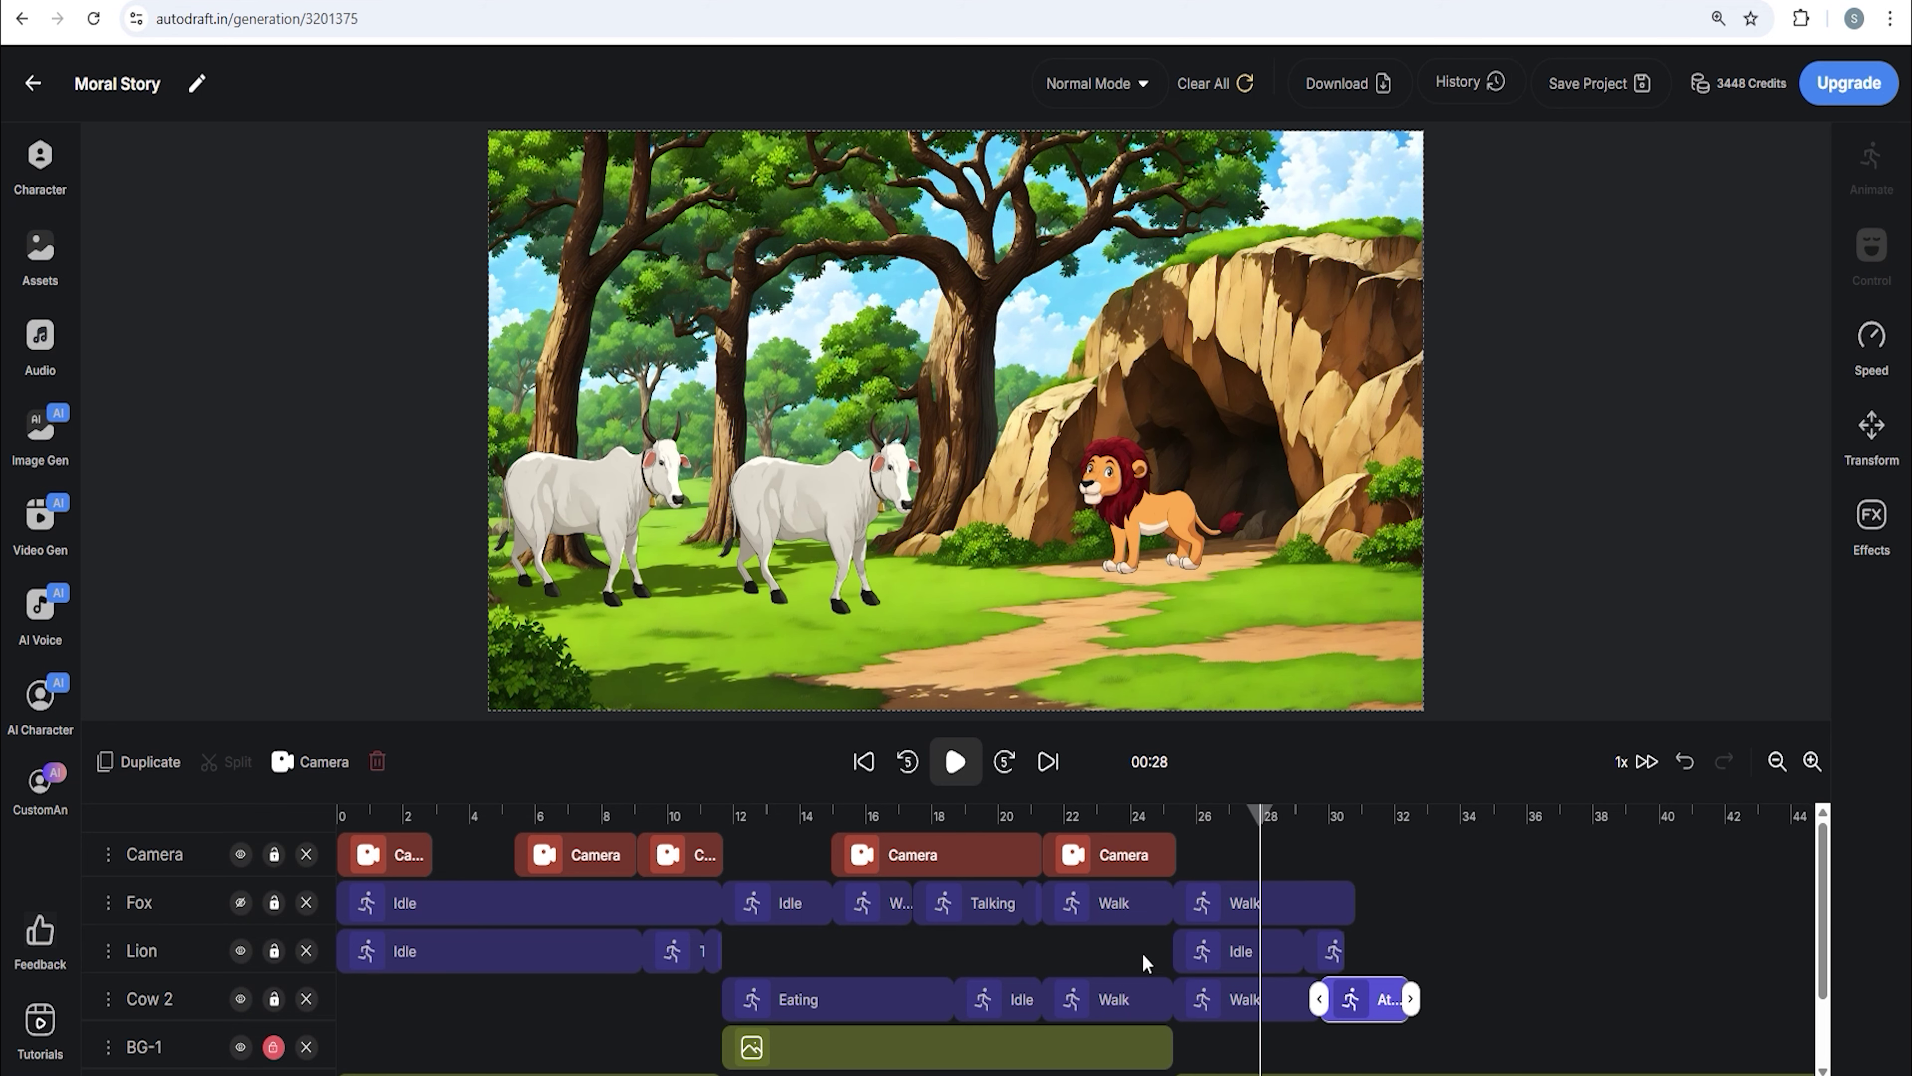
- Show the Fox track again and give the fox's last Walk clip a short path in front of Cow 2
click(243, 904)
click(1236, 821)
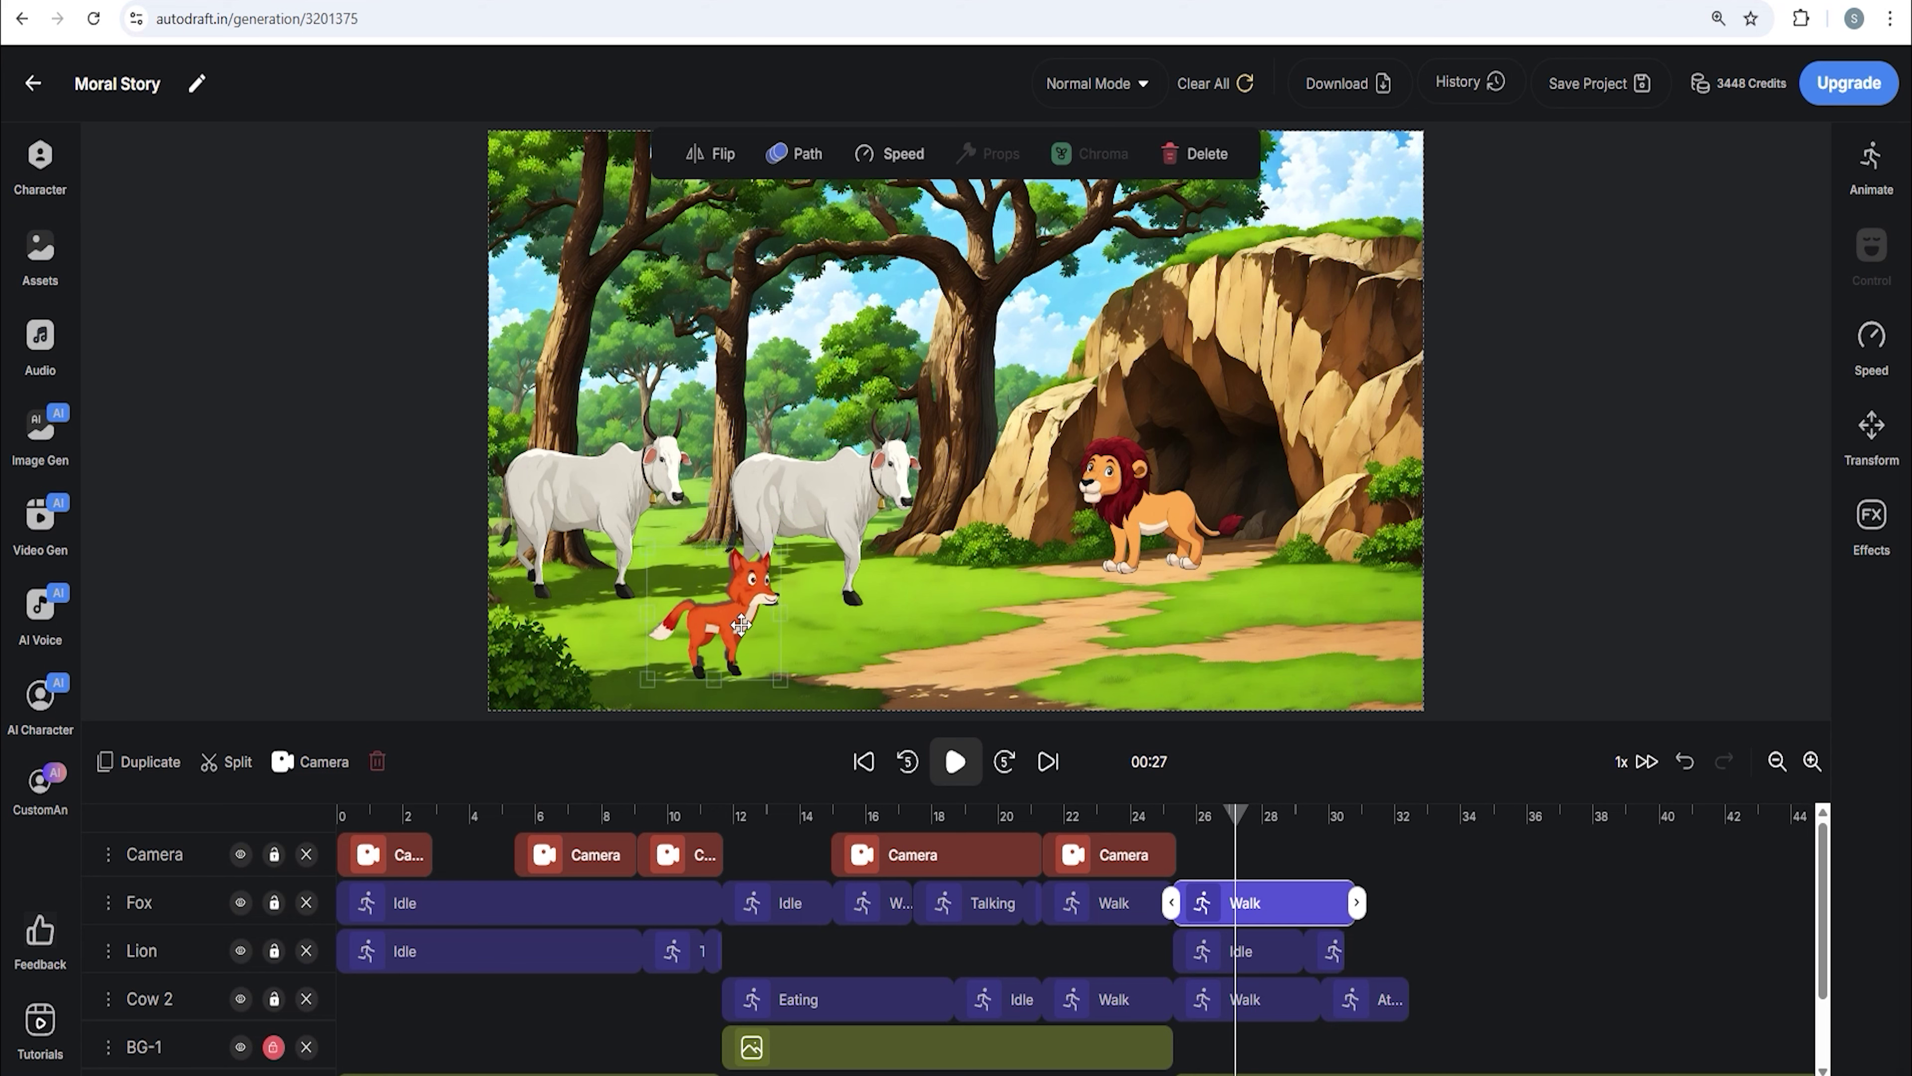
drag(1237, 816, 1173, 851)
- Split the fox's last Walk clip at about 28.5 seconds, making the new clip a pathless Idle animation
click(226, 764)
click(1315, 910)
click(1874, 175)
click(1627, 321)
click(793, 164)
- Adjust the end of the BG-1 background clip to the scene change at about 25 seconds
scroll(1202, 1024, down, 2)
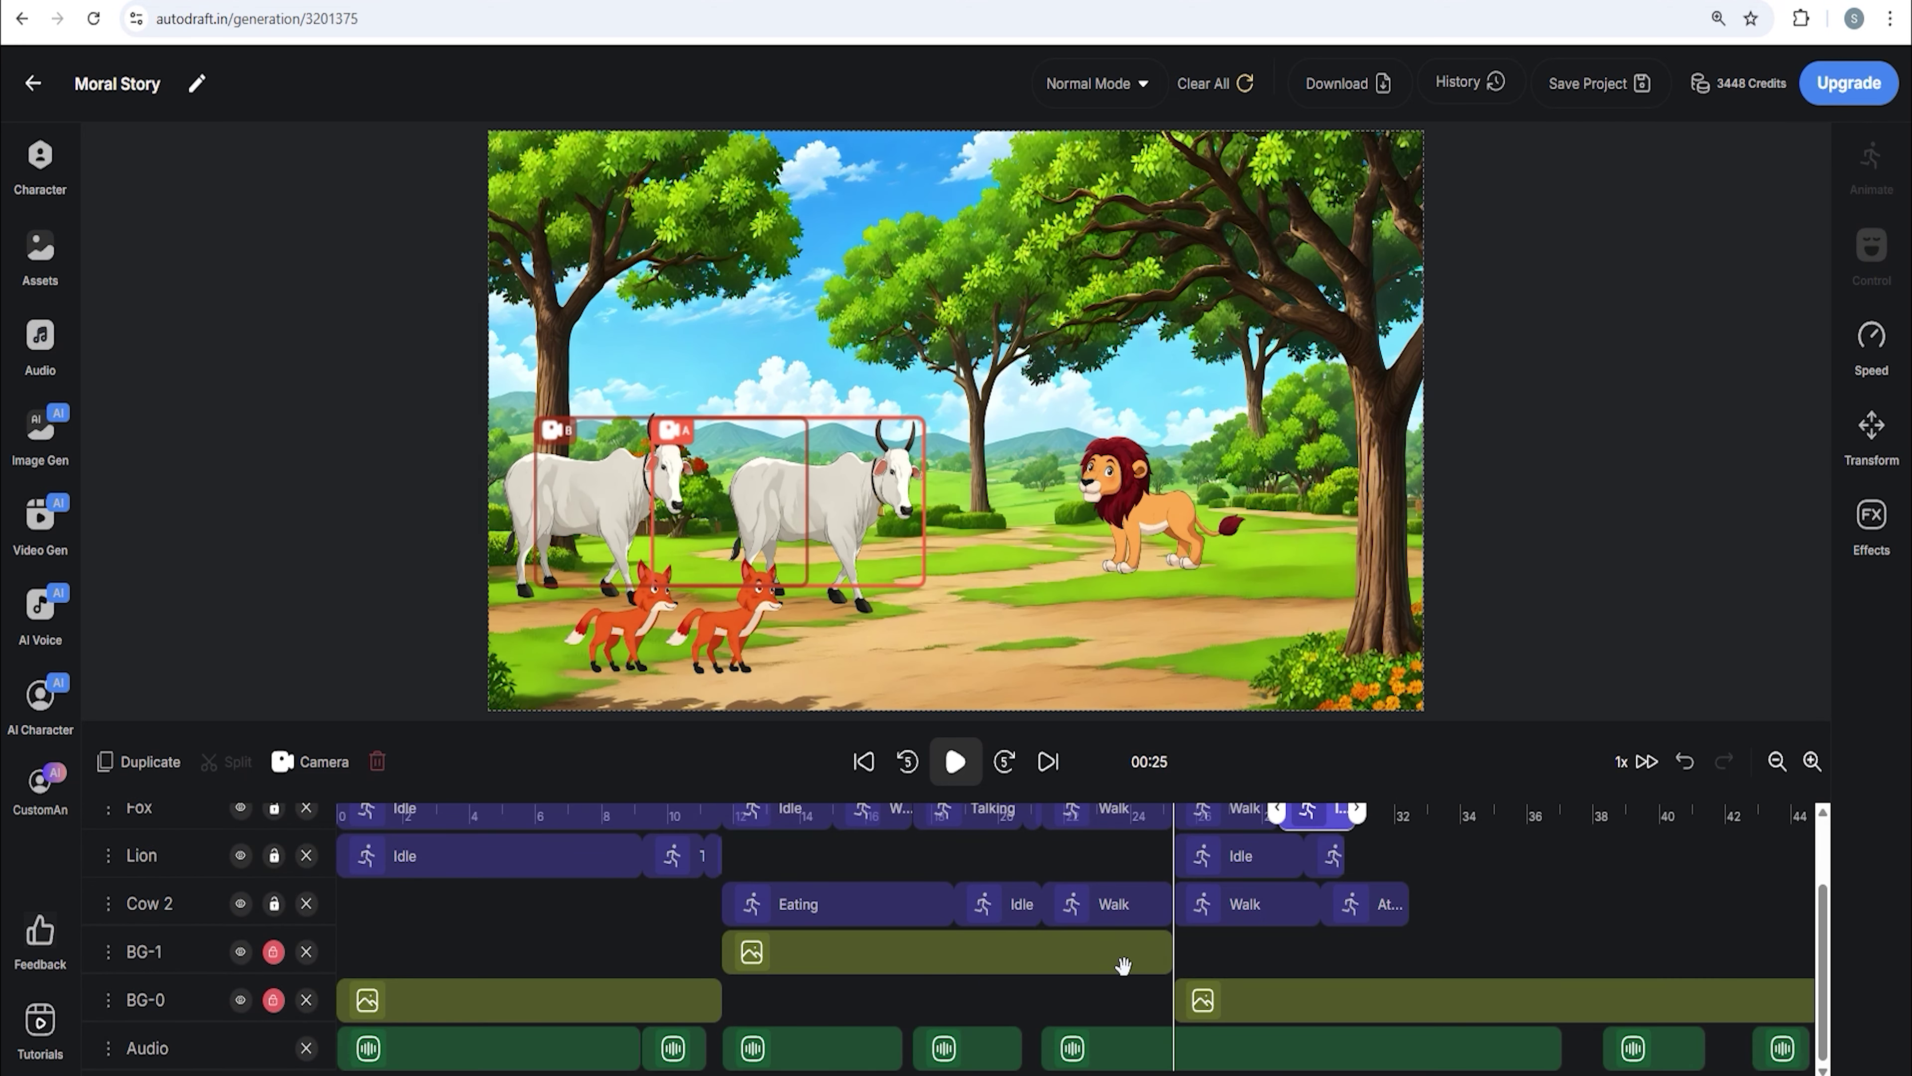
click(1123, 966)
scroll(1160, 935, up, 2)
drag(1173, 1046, 1171, 1048)
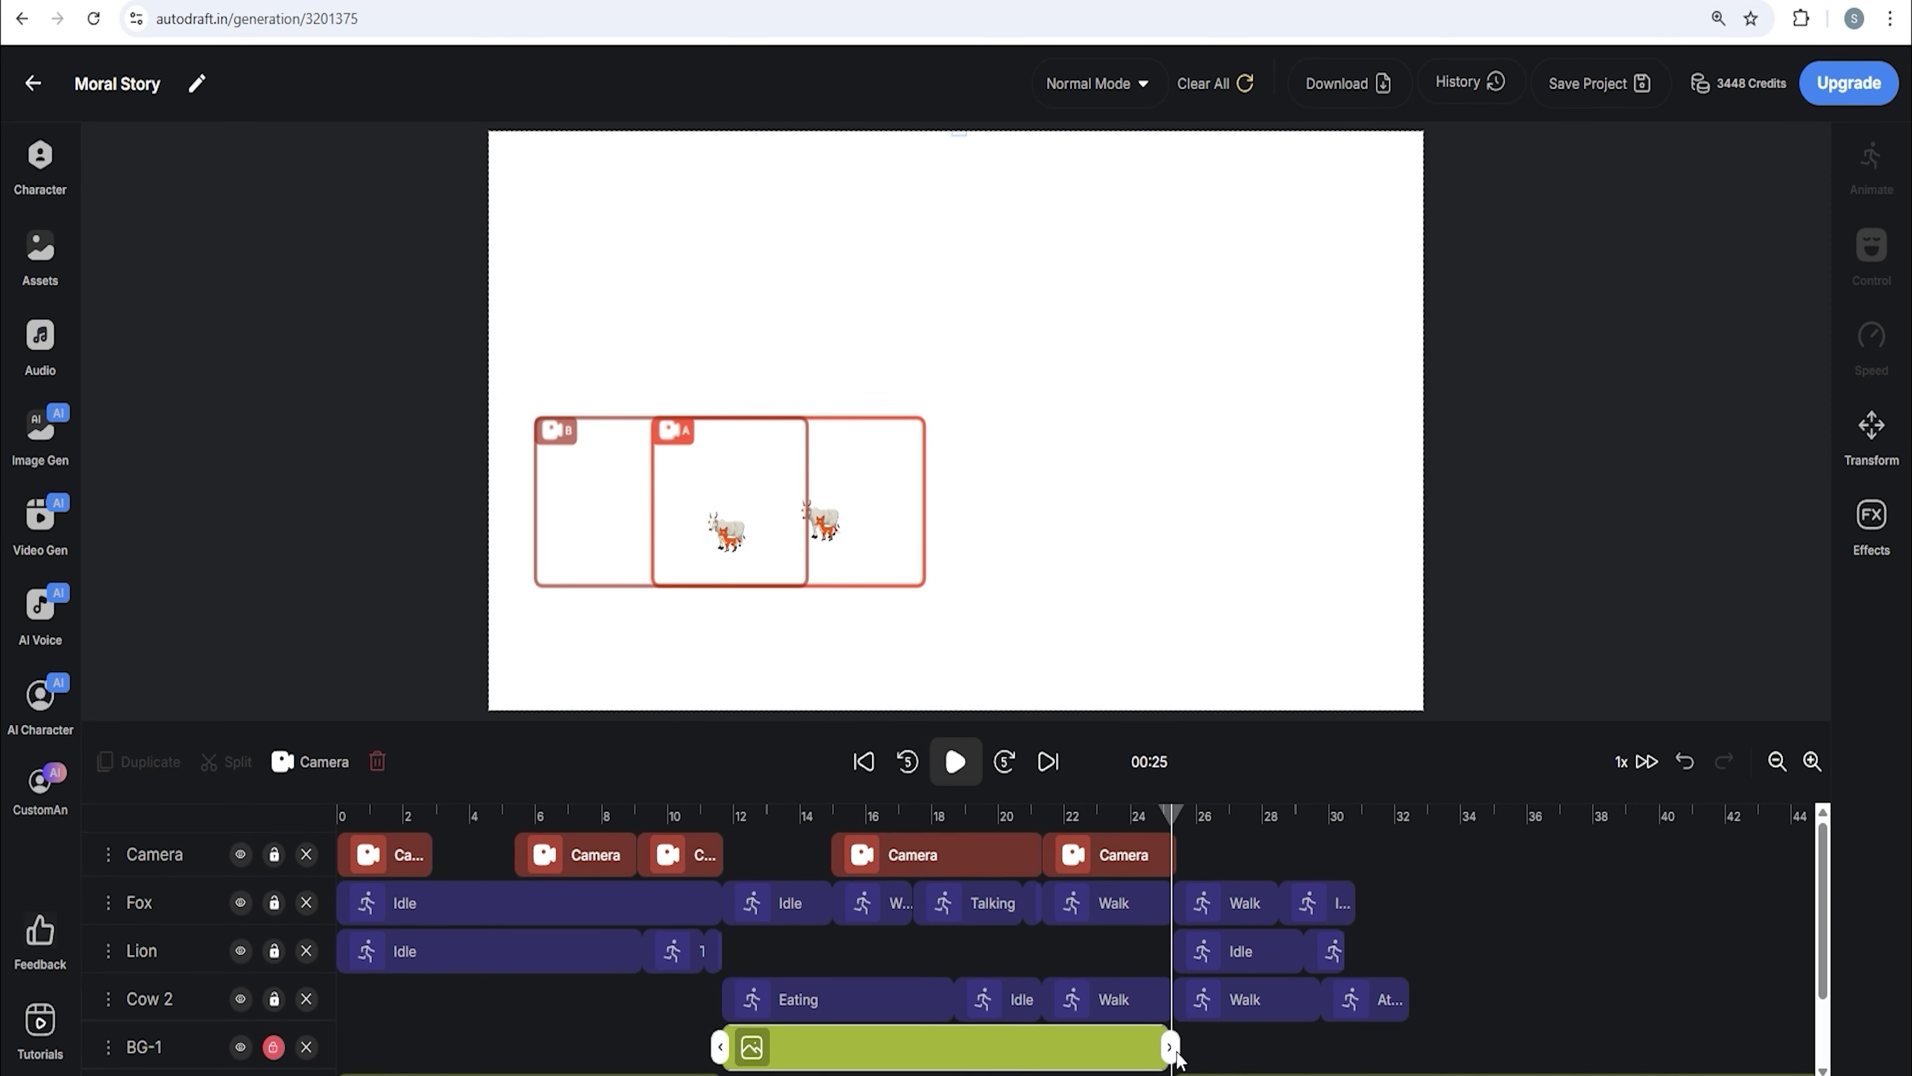
scroll(1647, 965, down, 1)
click(1812, 761)
click(1812, 763)
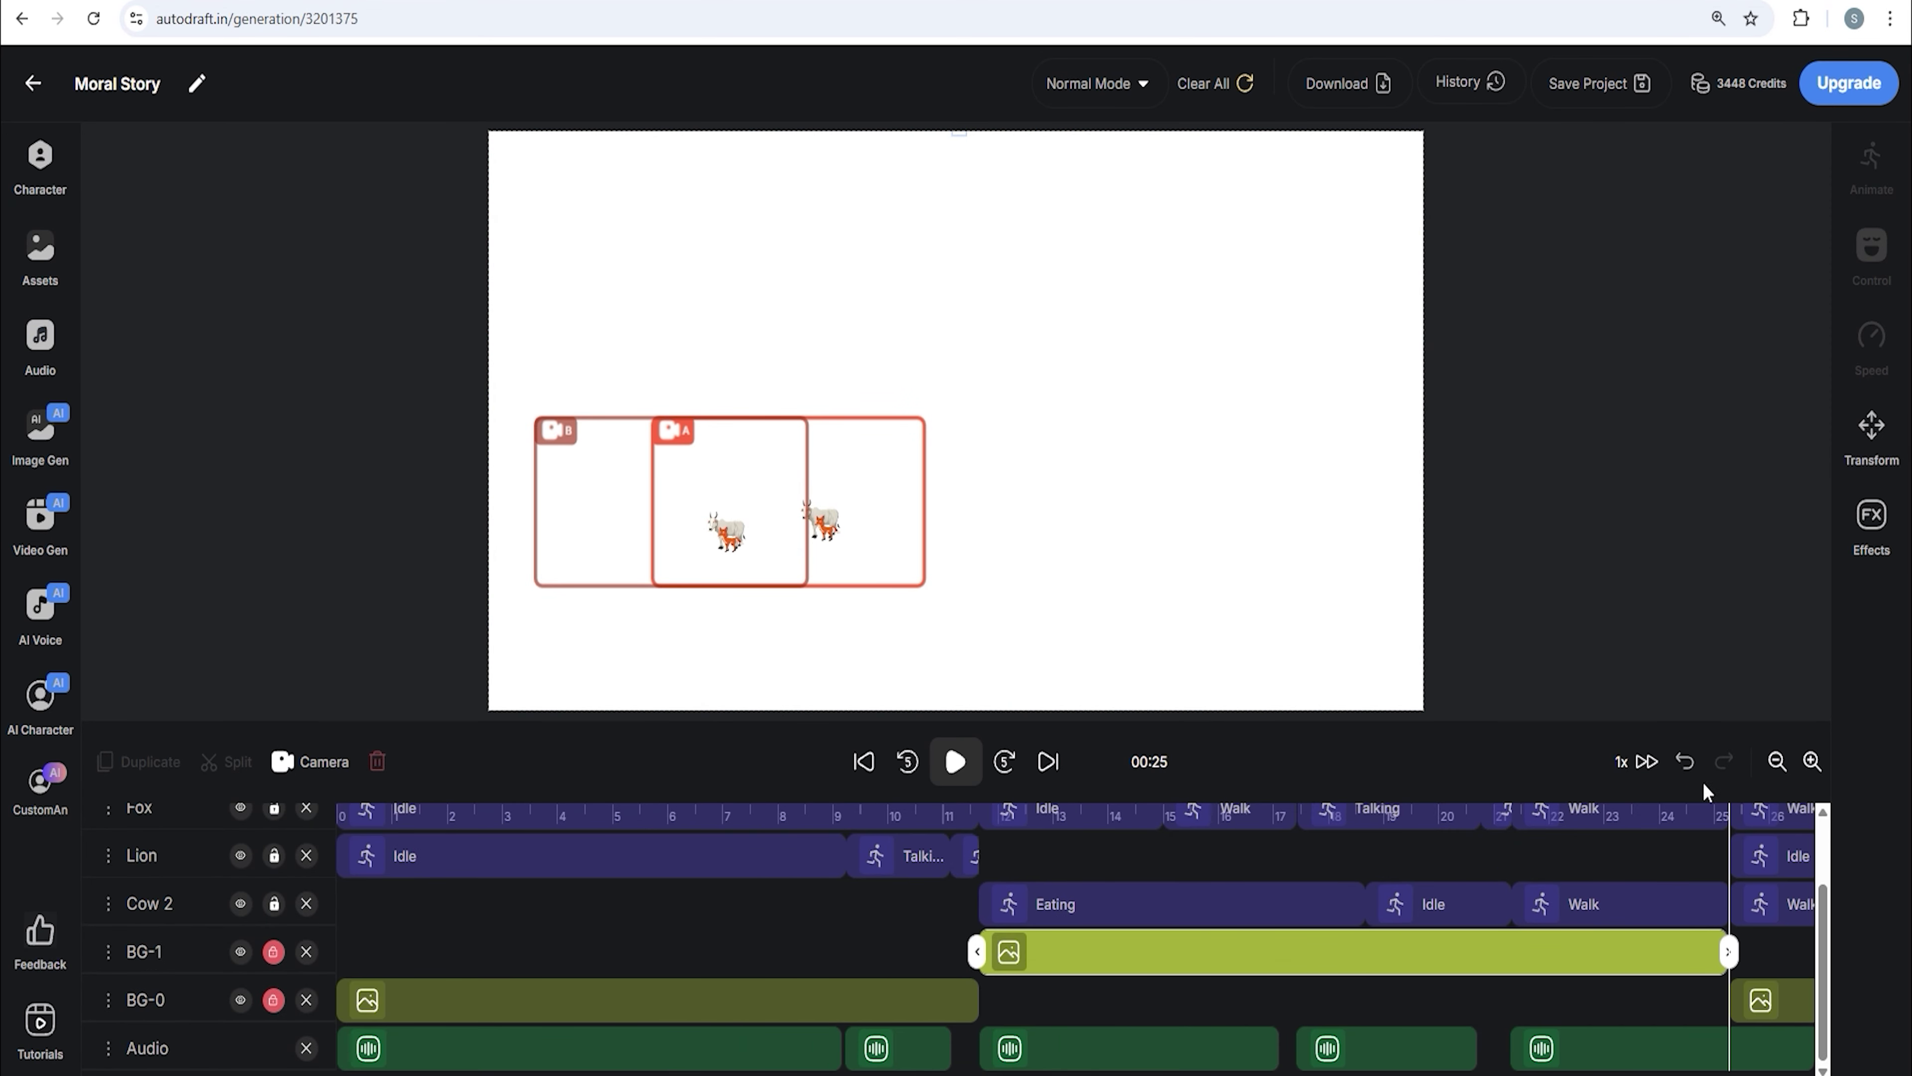
click(1000, 764)
click(1000, 764)
scroll(1242, 821, up, 1)
click(1233, 814)
scroll(1250, 866, down, 1)
scroll(1253, 875, up, 1)
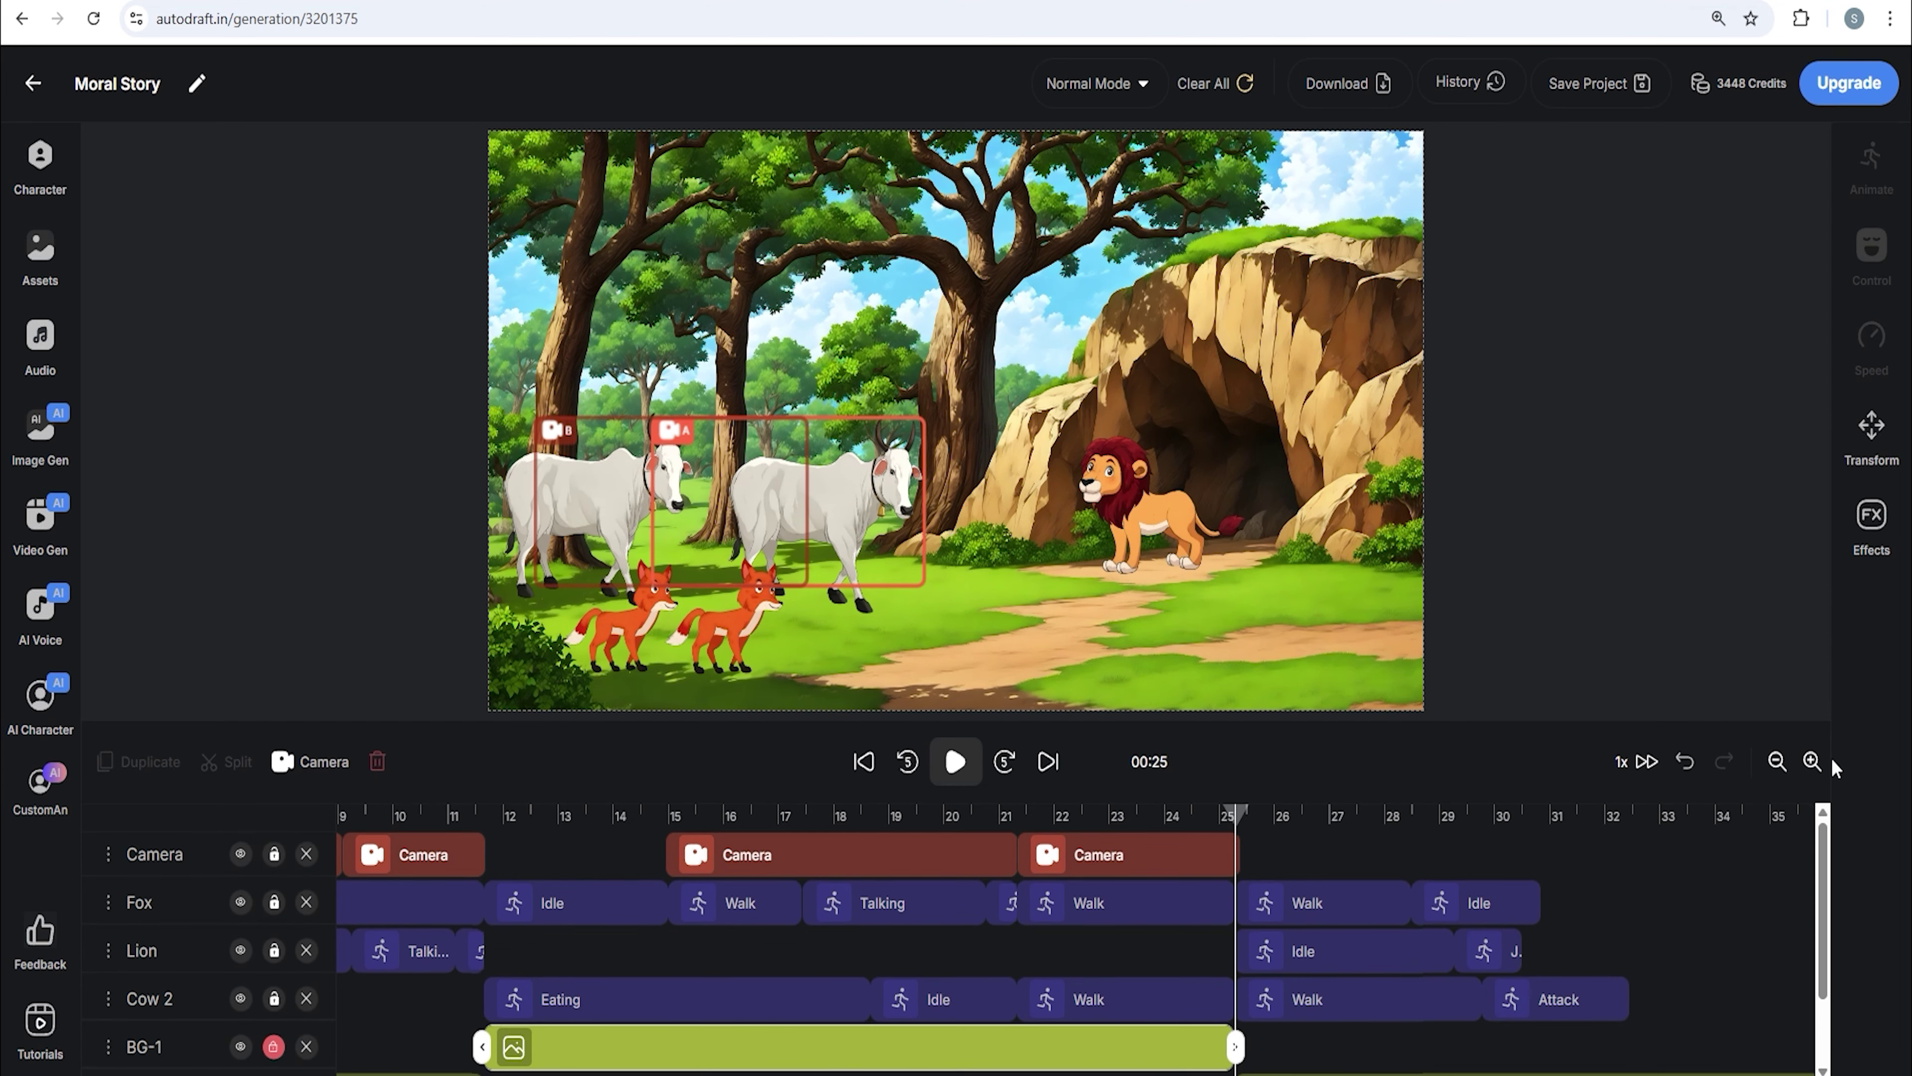
- Trim the last Camera clip so it ends together with the BG-1 clip at about 25 seconds
click(1810, 762)
click(1010, 764)
click(1011, 764)
click(690, 821)
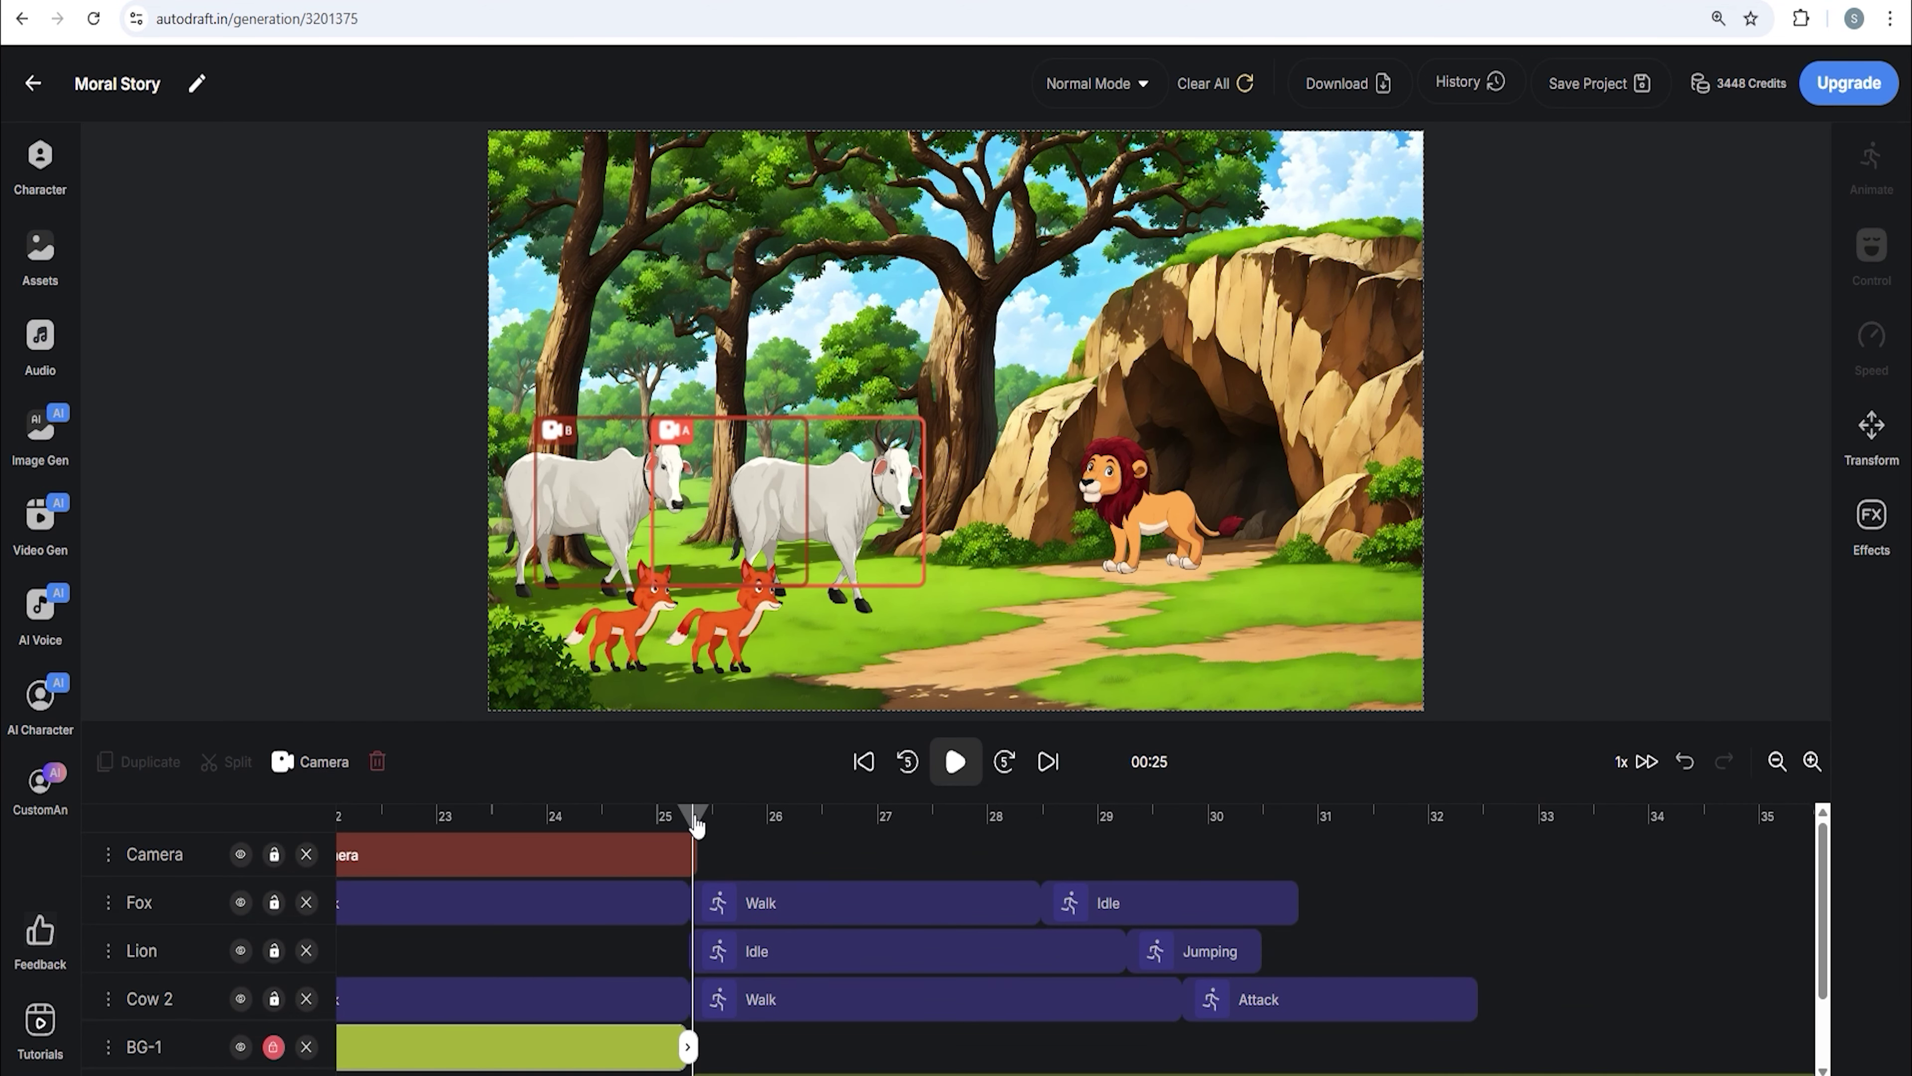
click(691, 836)
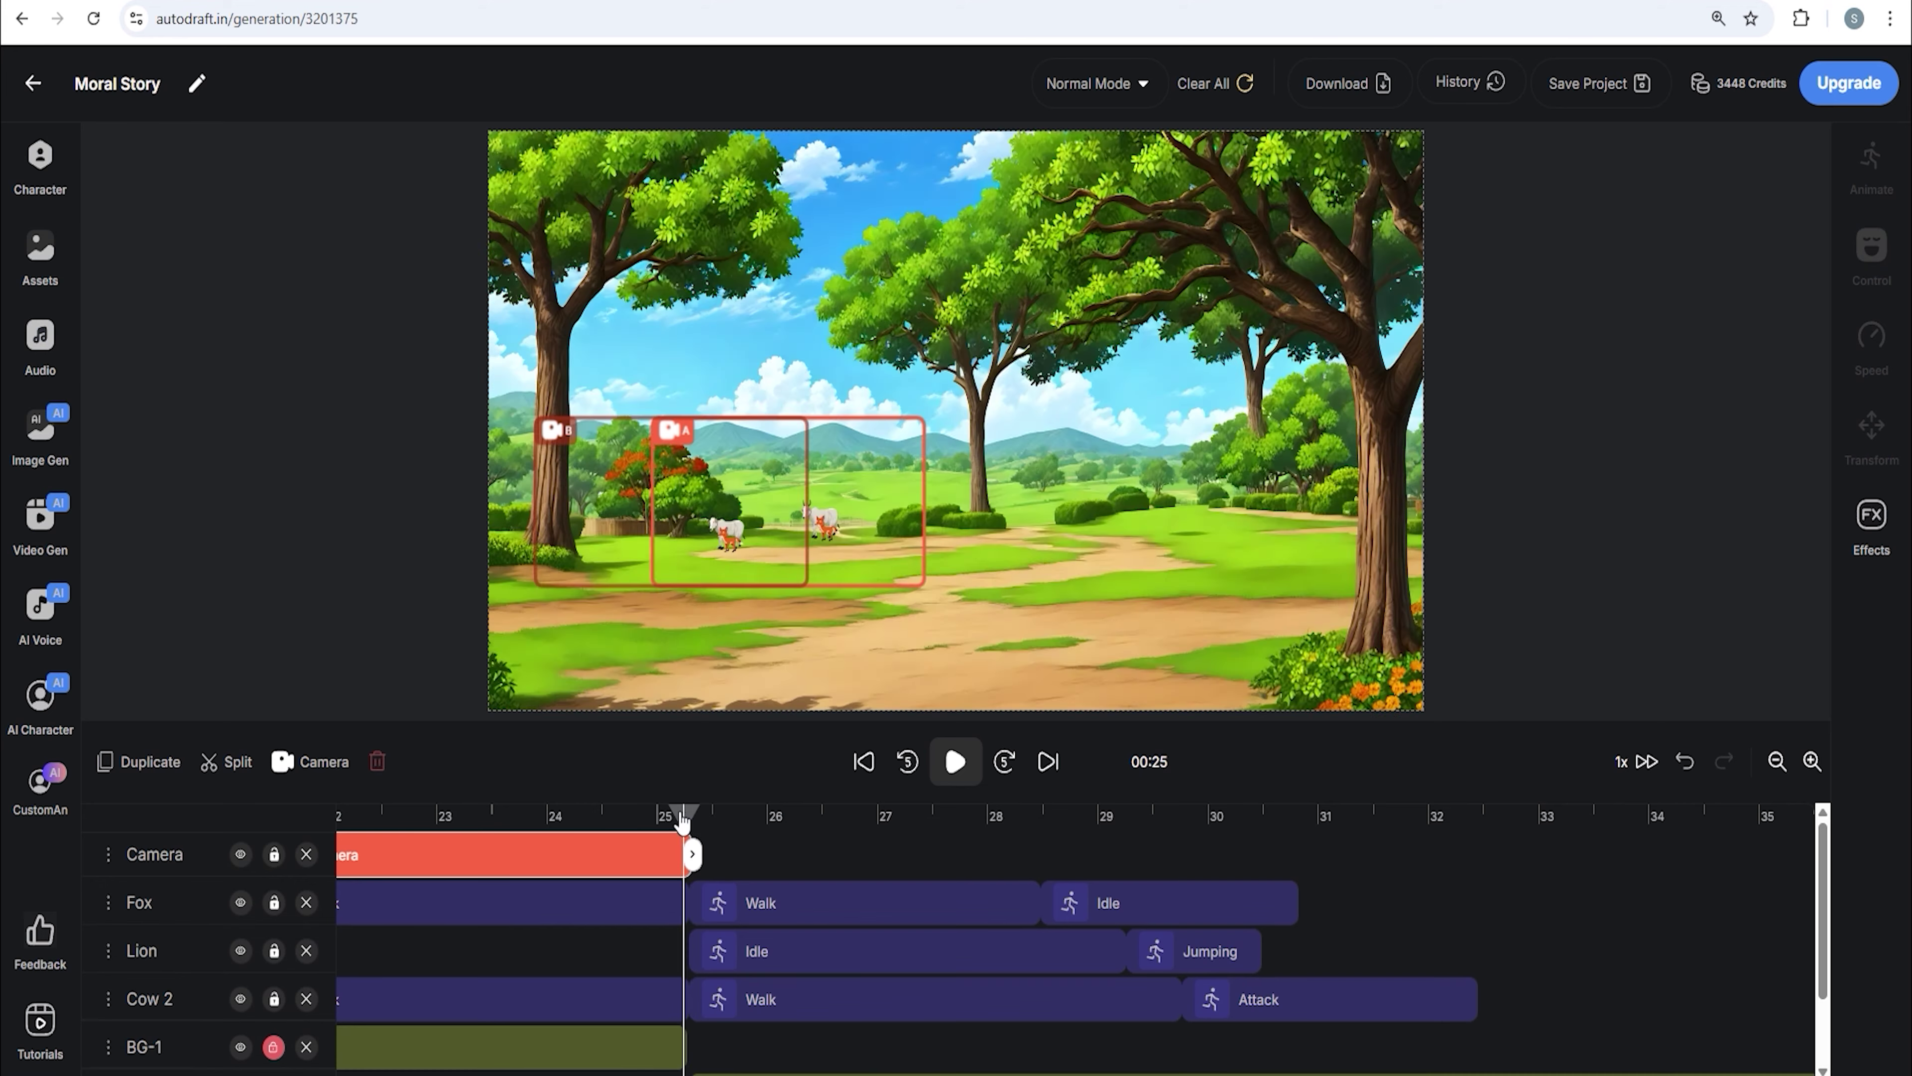
drag(687, 866, 1183, 874)
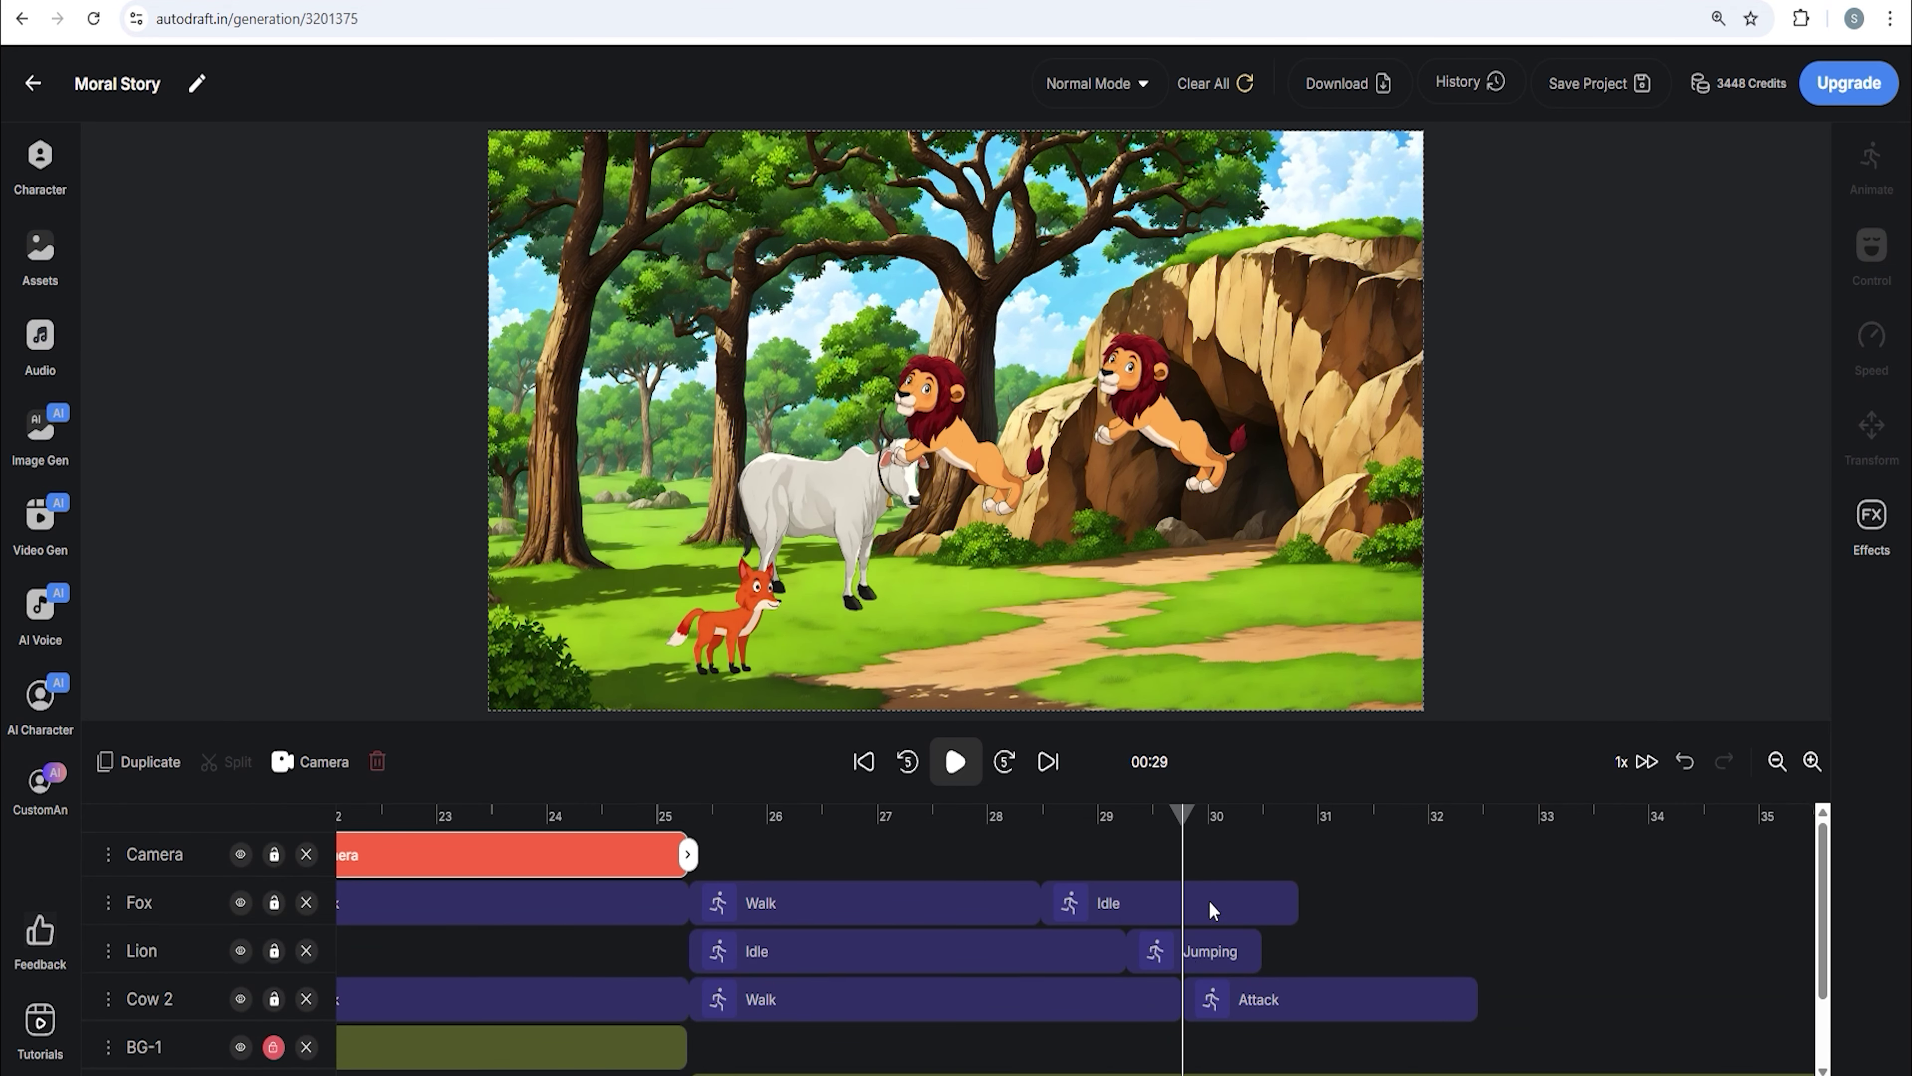
- Start the lion's Jumping clip at about 29.7 seconds and extend its Idle clip up to that point
click(1179, 951)
drag(1128, 951, 1182, 950)
click(1091, 951)
- Trim the end of the lion's Jumping clip to about 30.3 seconds
click(1209, 829)
scroll(1220, 838, down, 1)
scroll(1220, 839, up, 1)
drag(1209, 823, 1225, 822)
click(1253, 950)
mouse_move(1269, 951)
mouse_down()
mouse_move(1312, 949)
mouse_move(1249, 957)
mouse_up()
mouse_move(1224, 832)
mouse_down()
mouse_move(1165, 832)
mouse_move(1245, 836)
mouse_up()
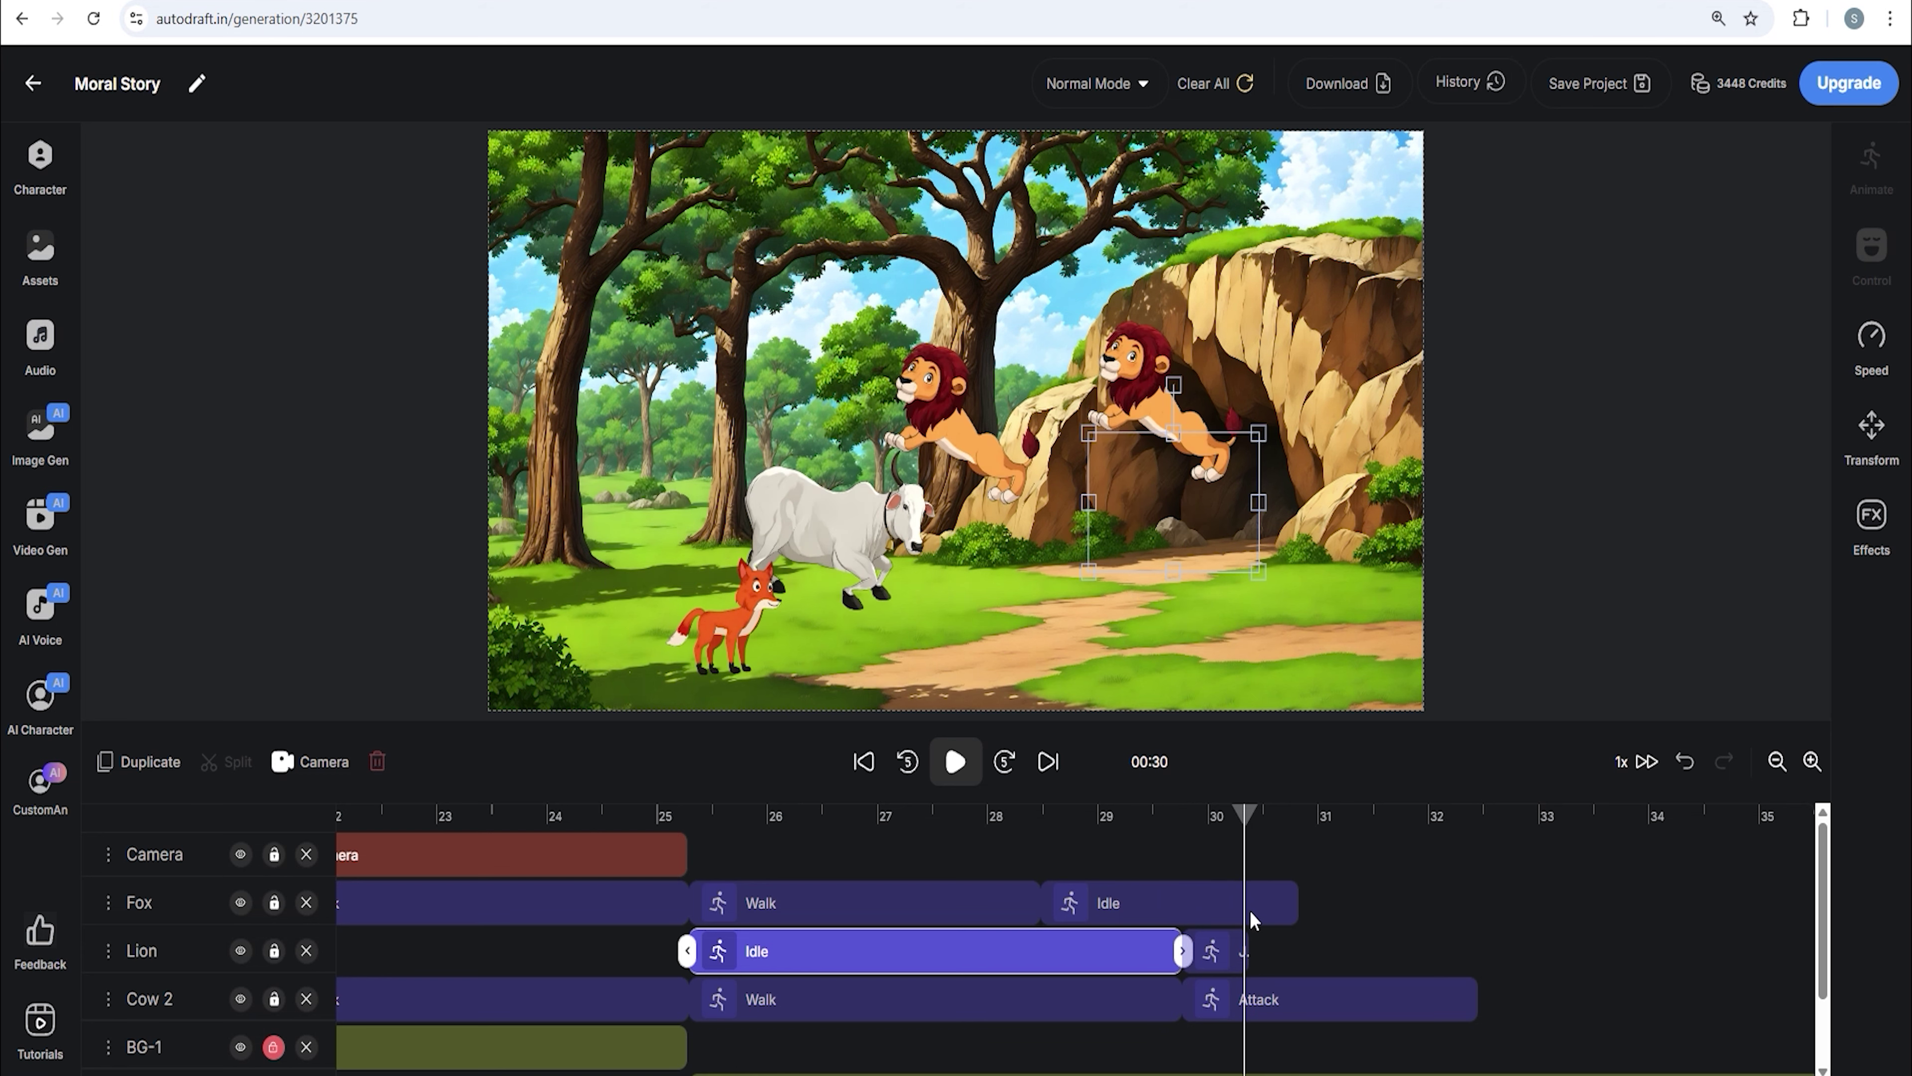
- Start Cow 2's Attack clip at about 29.9 seconds and extend its Walk clip up to that point
click(1224, 948)
click(1209, 999)
drag(1182, 999, 1202, 999)
click(1168, 999)
- Extend the lion's Jumping clip to about 31.4 seconds and split it at about 30.6 seconds
click(1253, 951)
drag(1244, 821, 1275, 836)
drag(1281, 951, 1299, 951)
drag(1273, 829, 1284, 869)
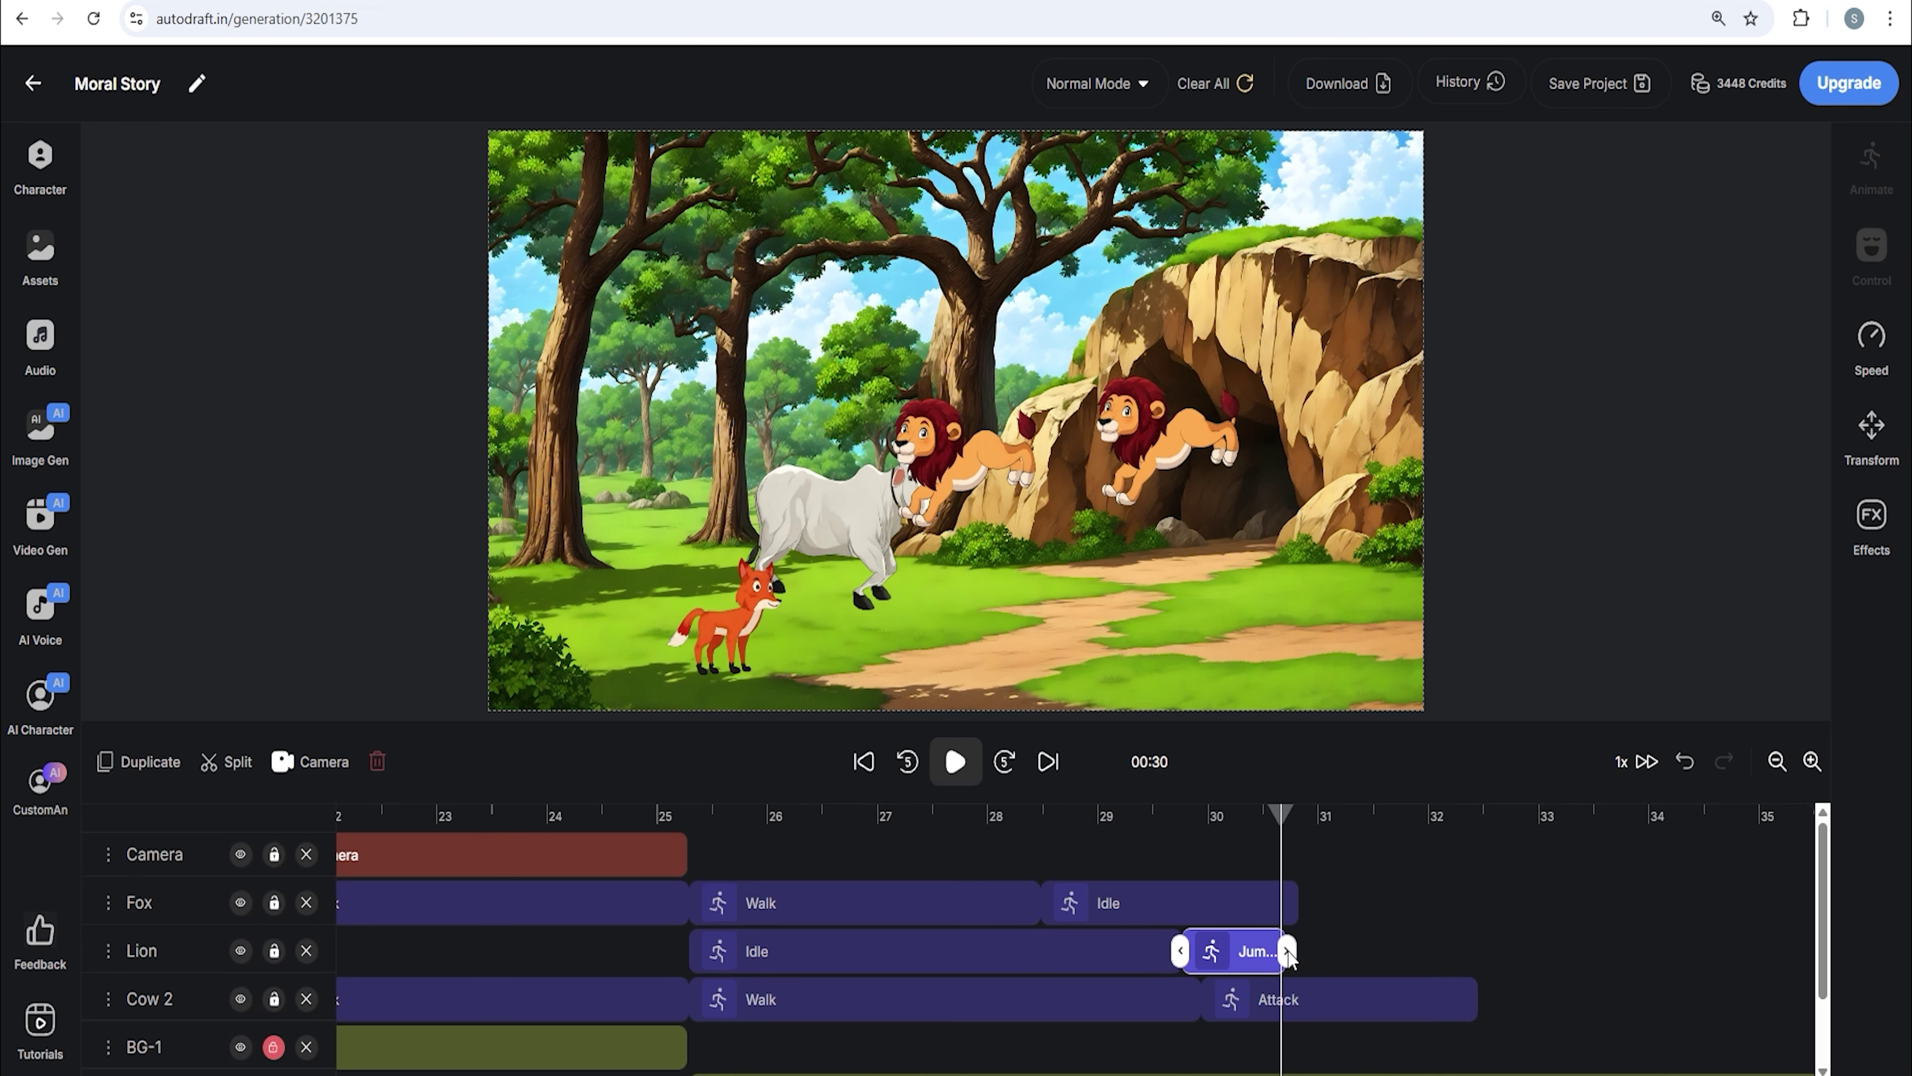
drag(1293, 958, 1369, 950)
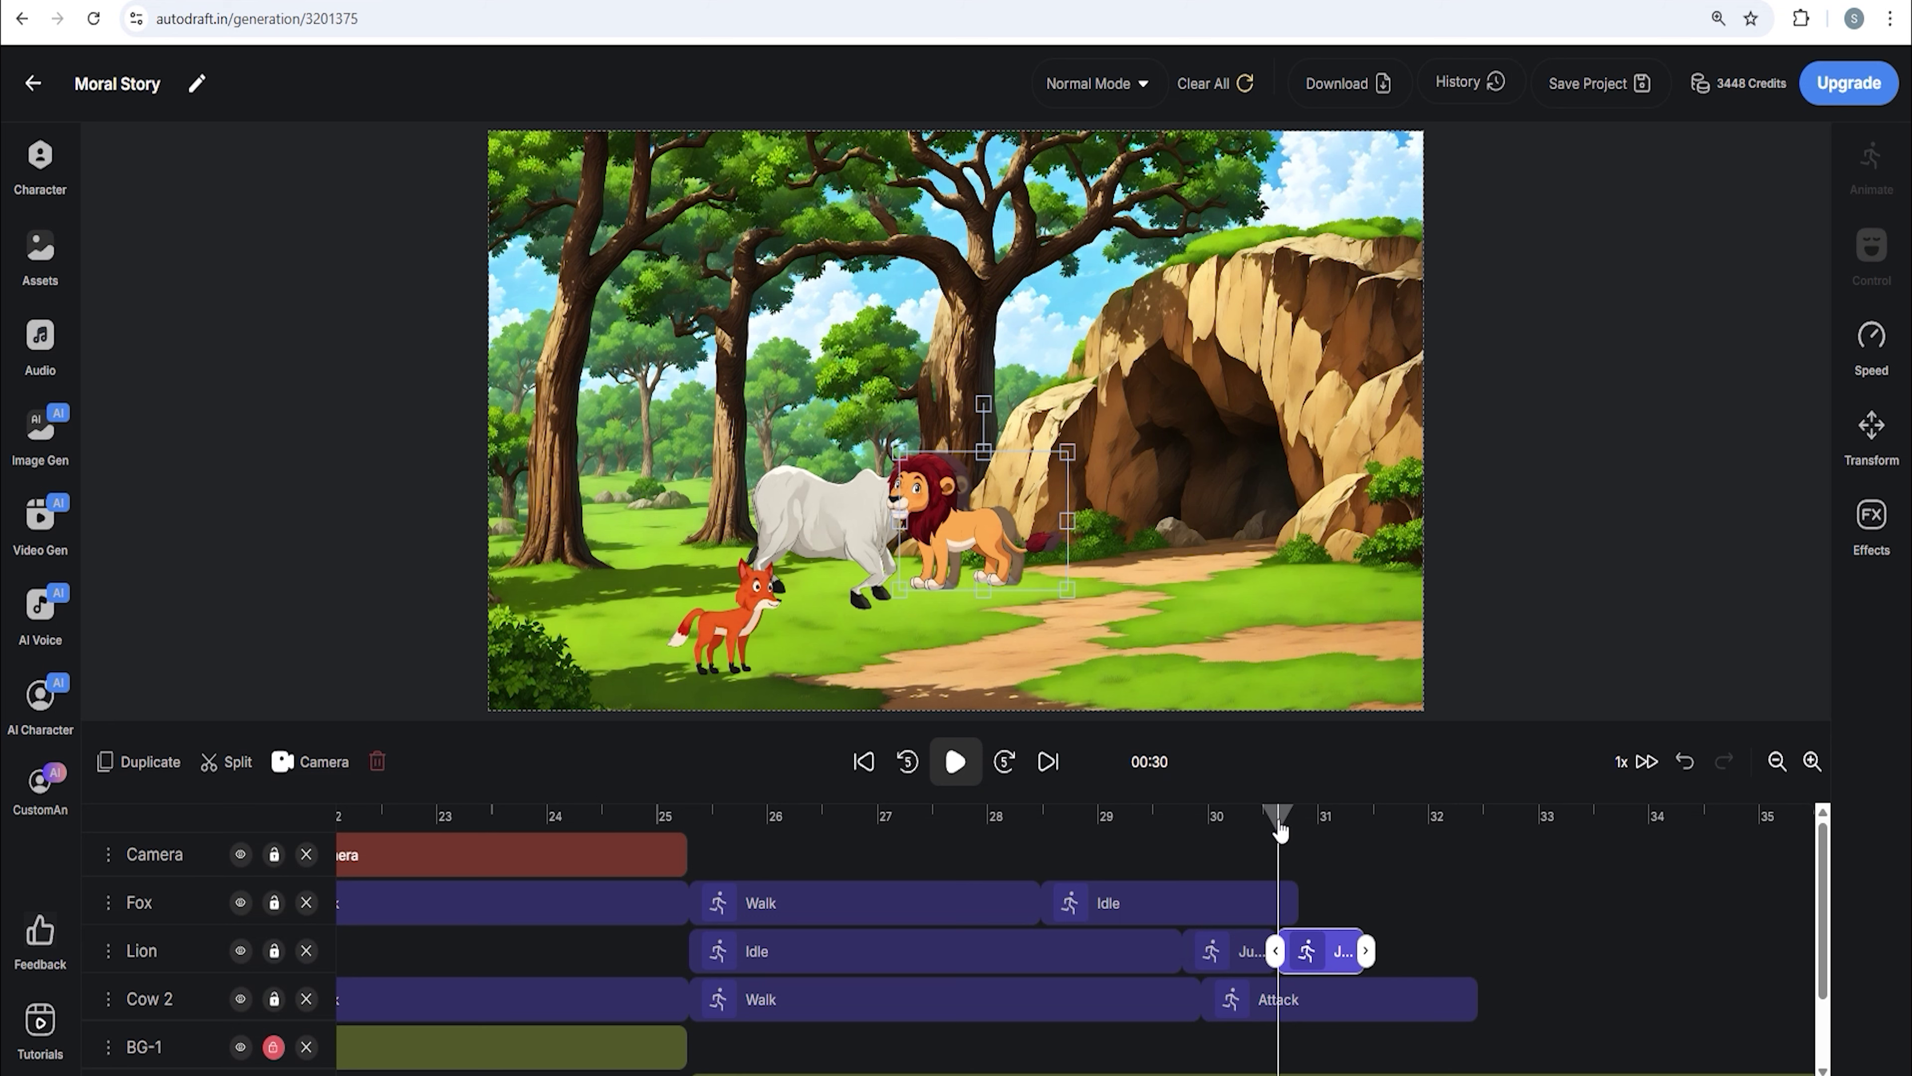
- Split the lion's second Jumping clip at about 31 seconds and delete the piece after the cut
click(234, 765)
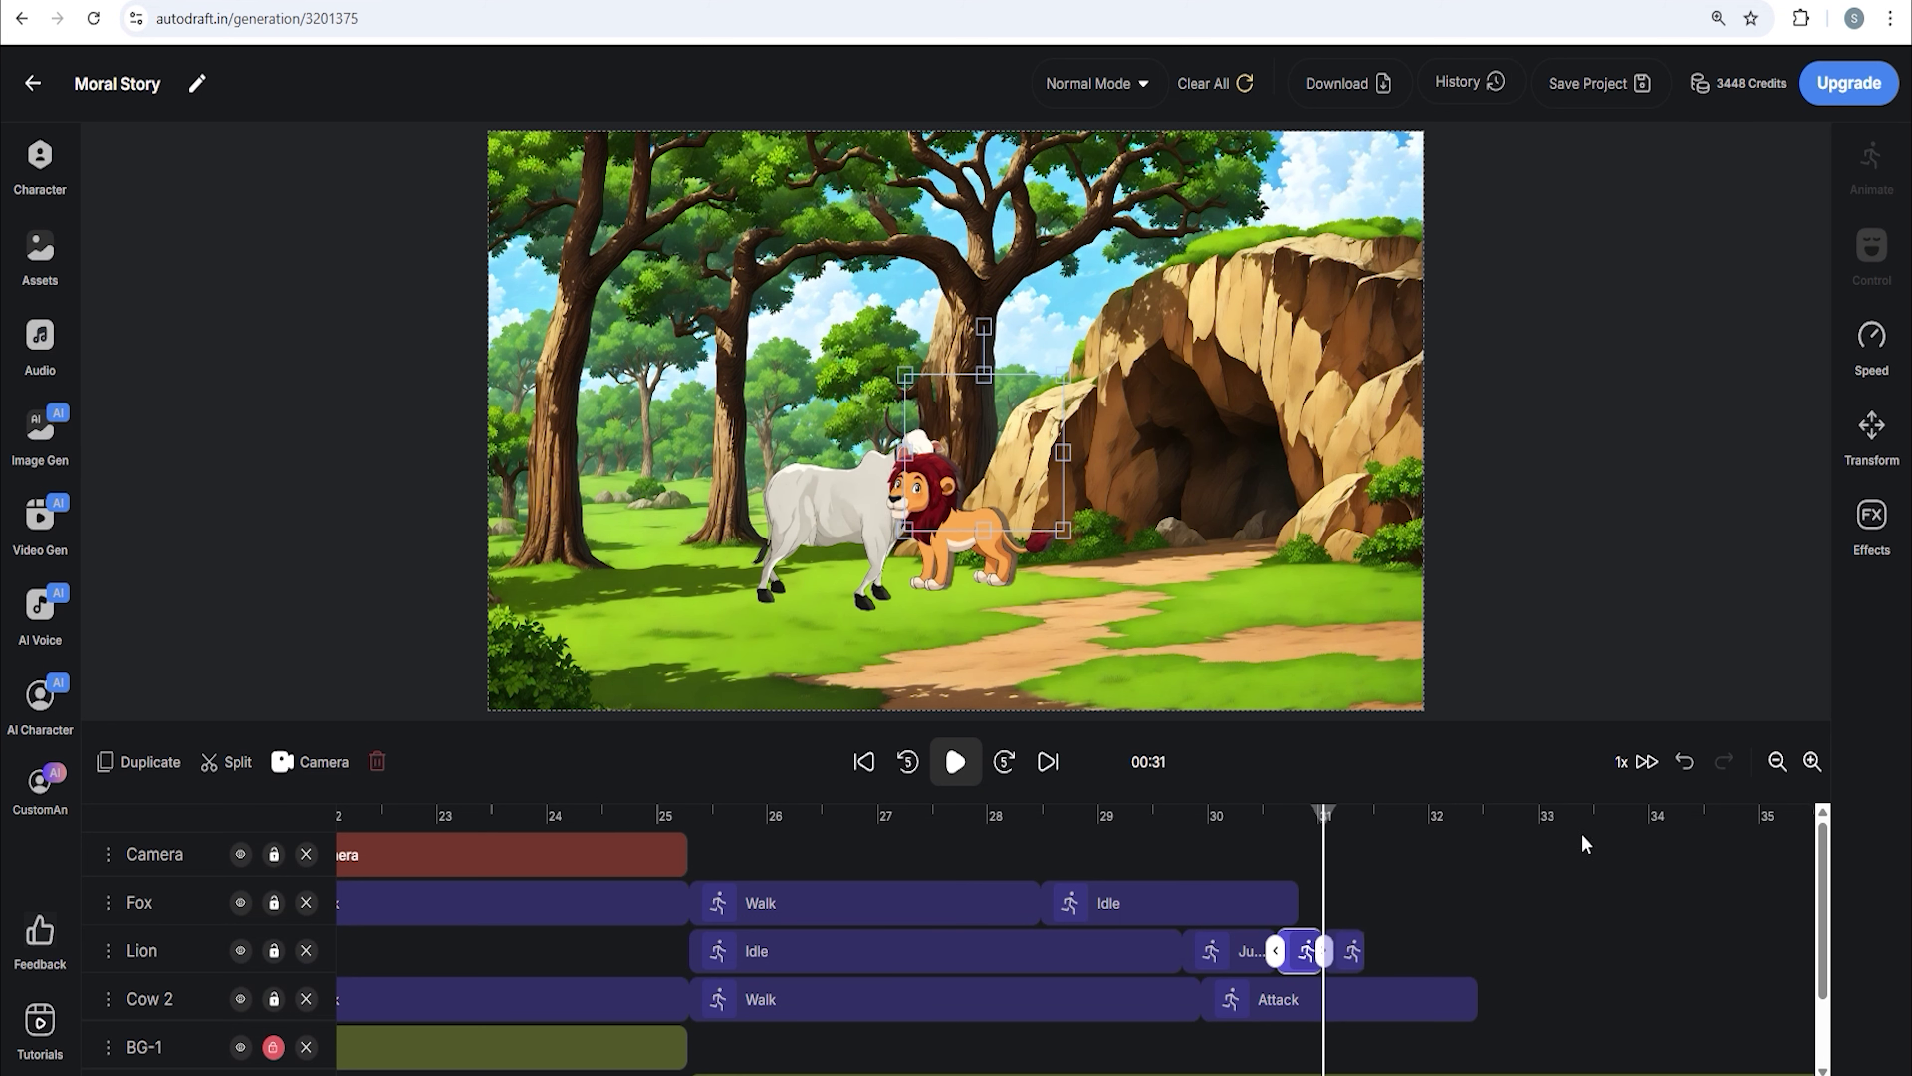
click(1353, 952)
click(1214, 154)
- Move the path end of the lion's second jump beside the cave and set the clip's end to about 31 seconds
click(1304, 824)
click(1306, 950)
drag(1322, 951, 1354, 951)
drag(987, 550, 973, 458)
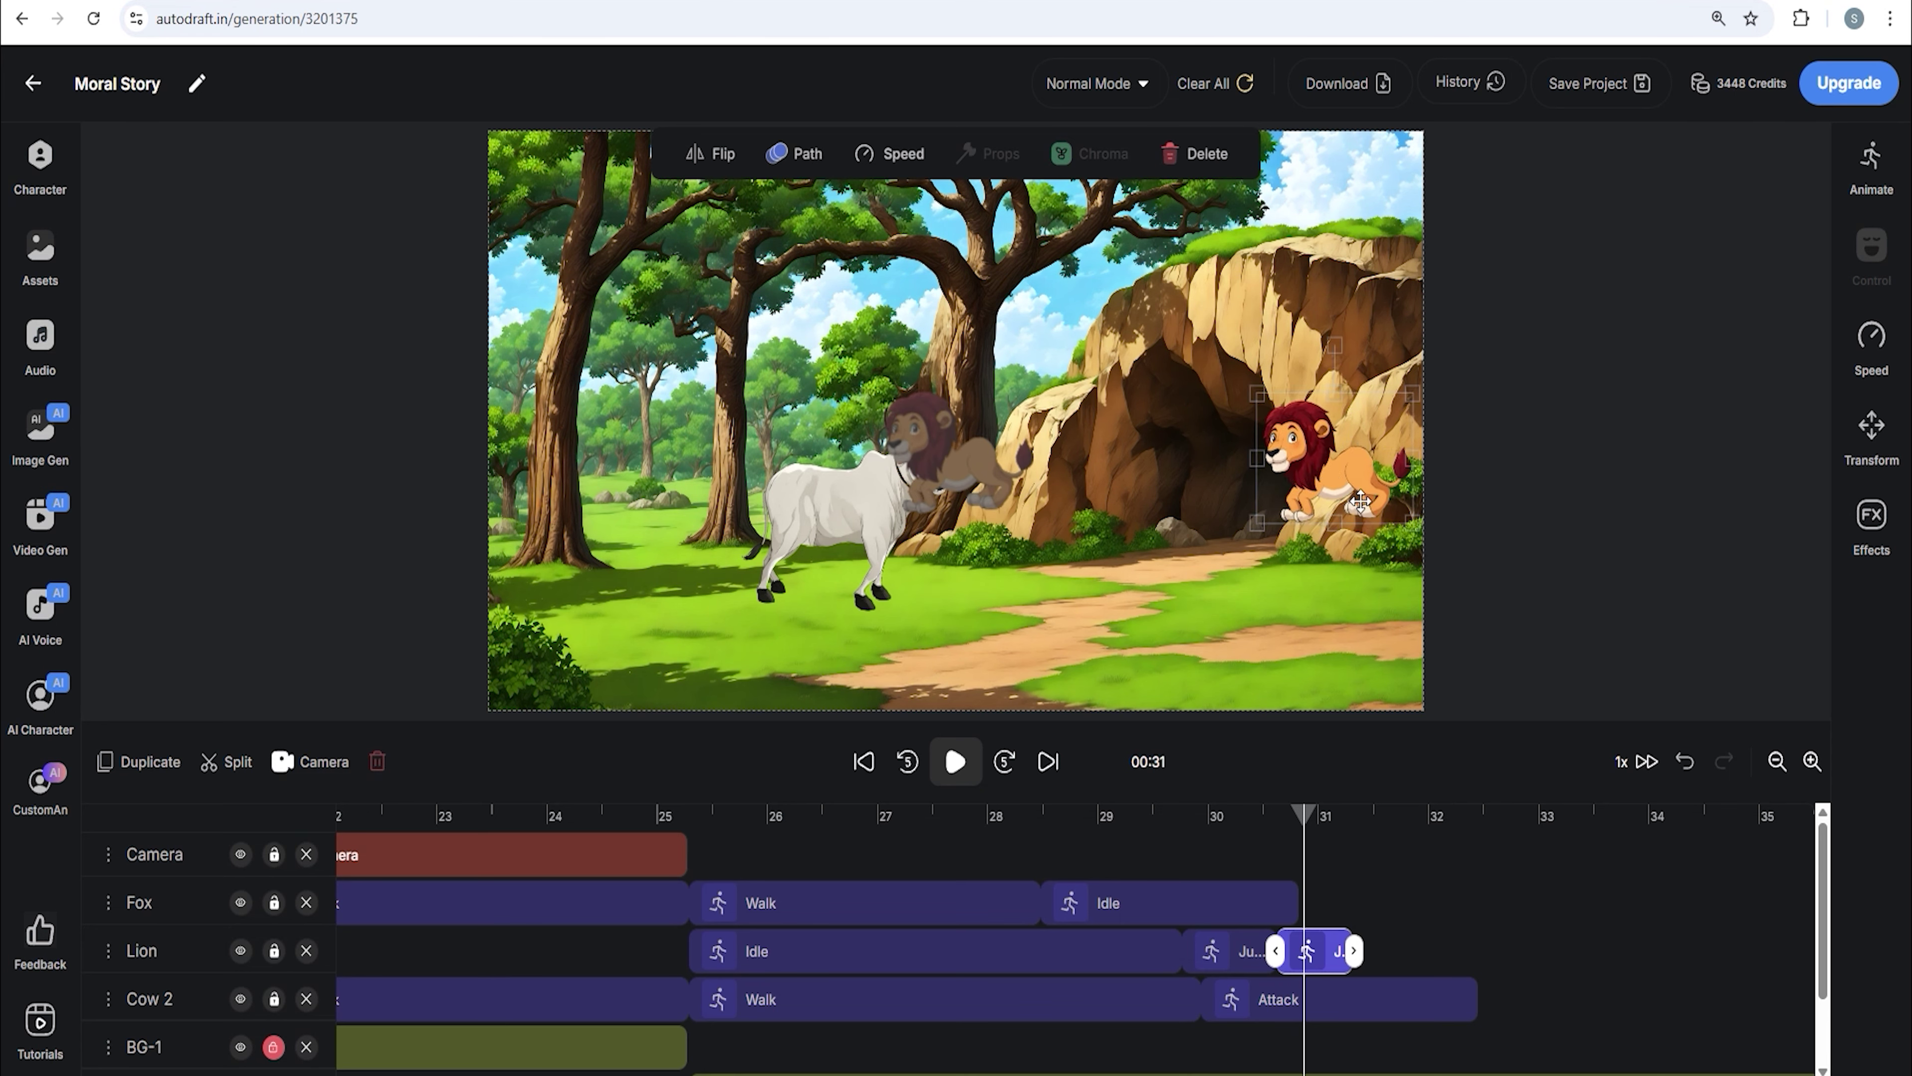
click(1291, 820)
drag(1333, 962, 1329, 955)
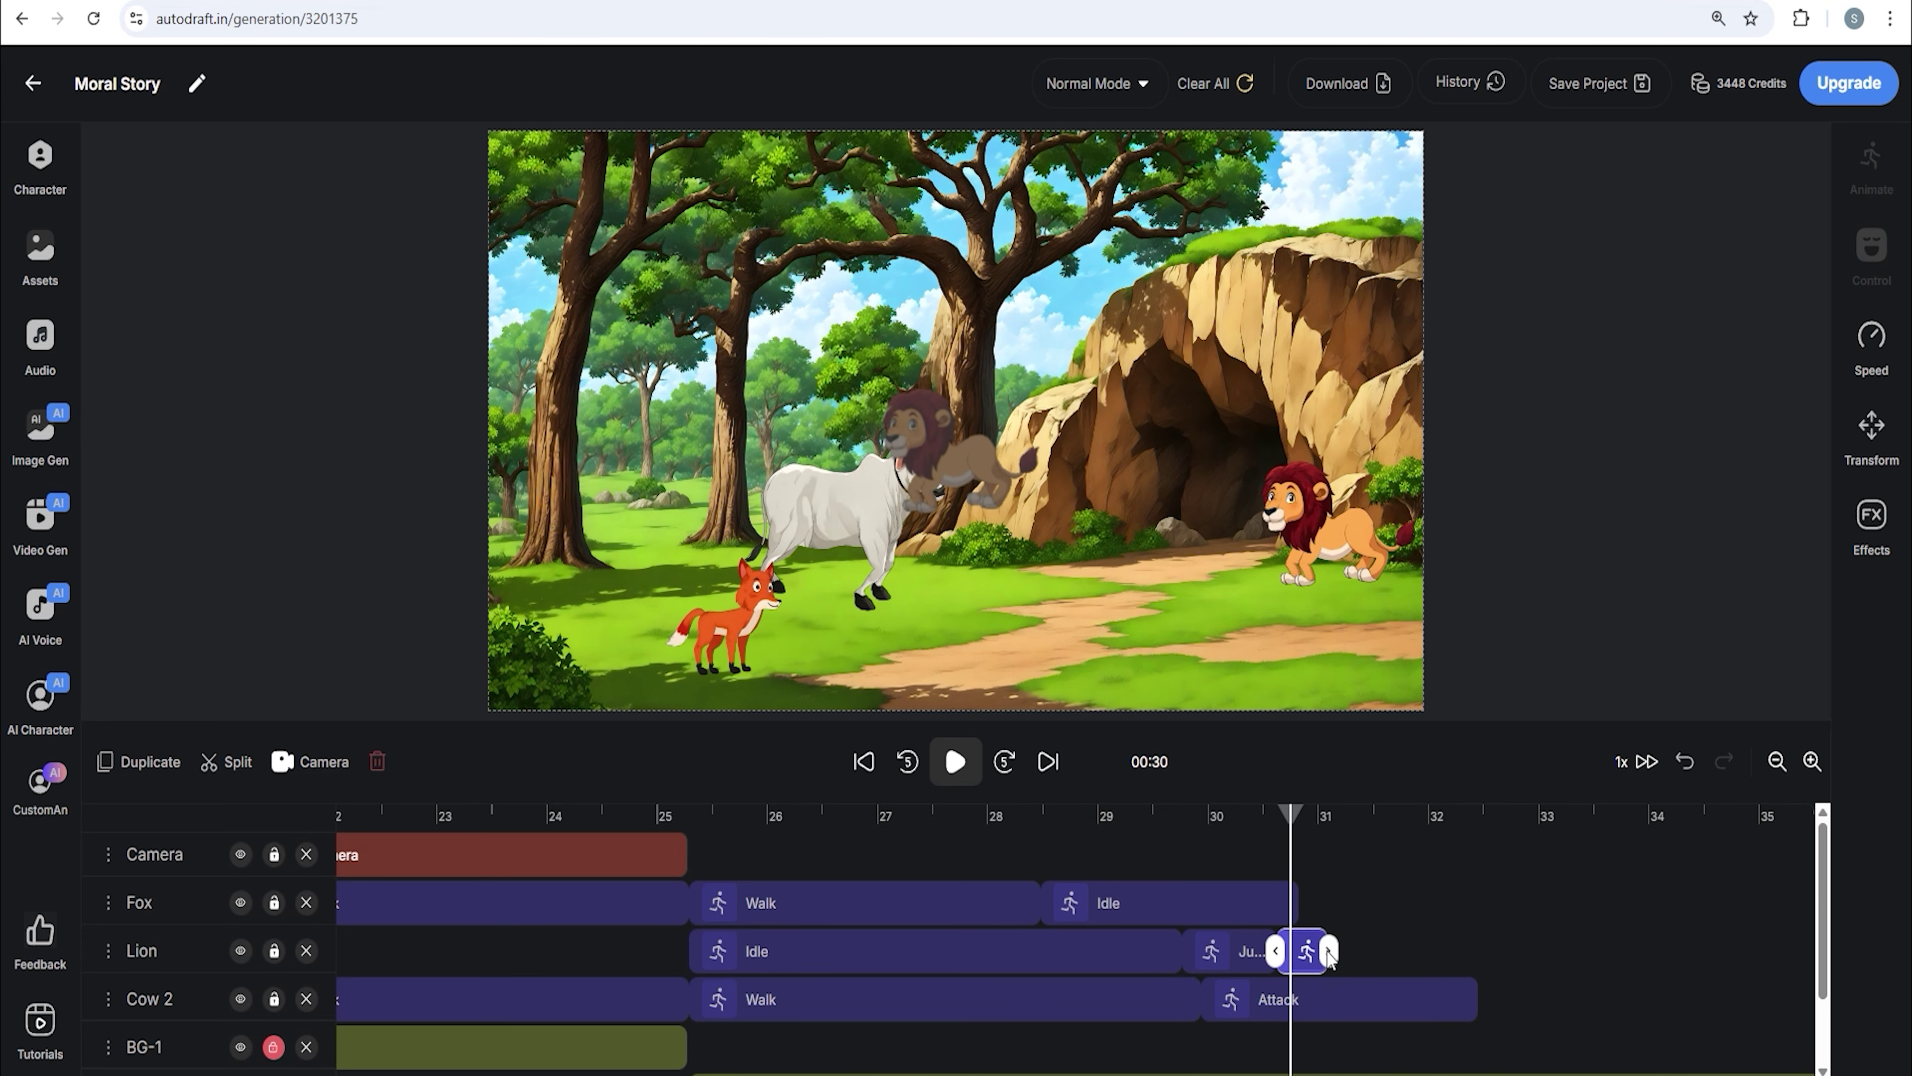
- Examine the arrangement of clips across the timeline, from the beginning to the lion's jump at about 30 seconds
click(1810, 761)
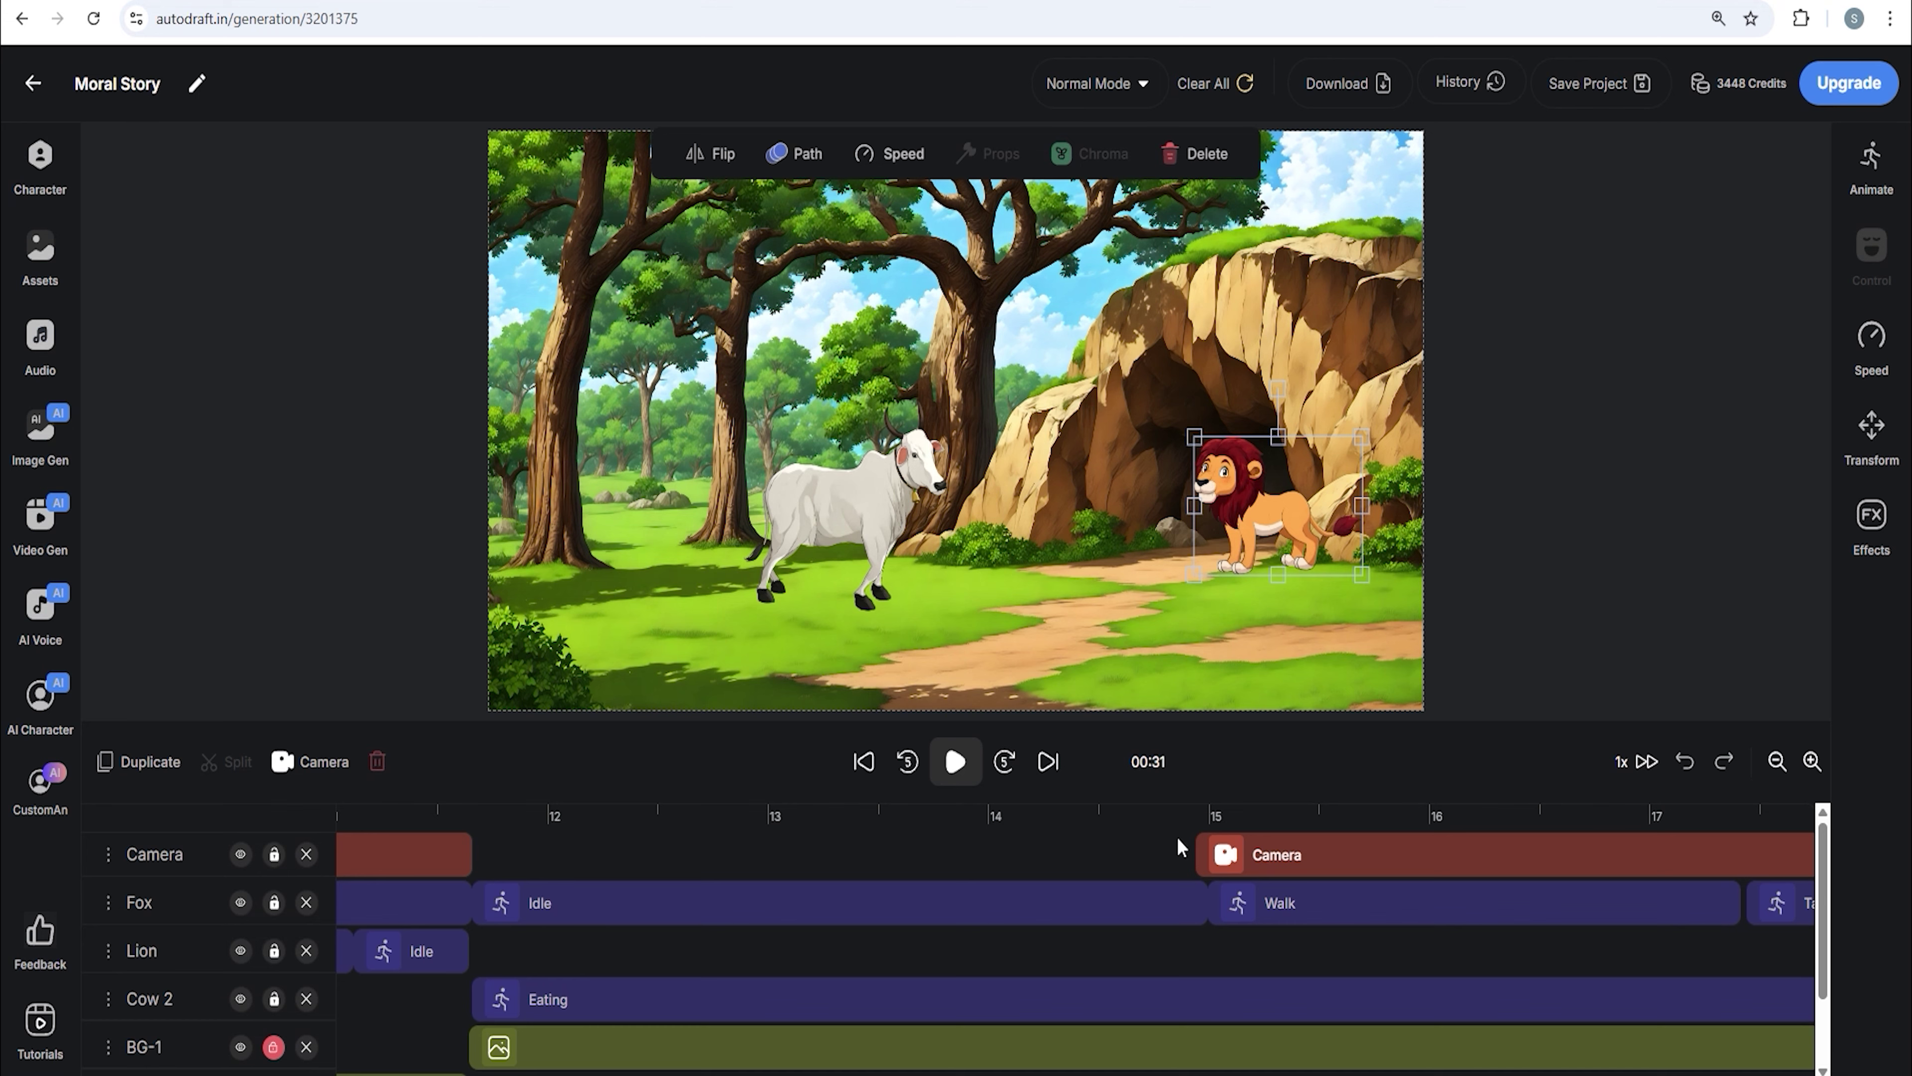
click(906, 765)
click(1766, 760)
click(904, 760)
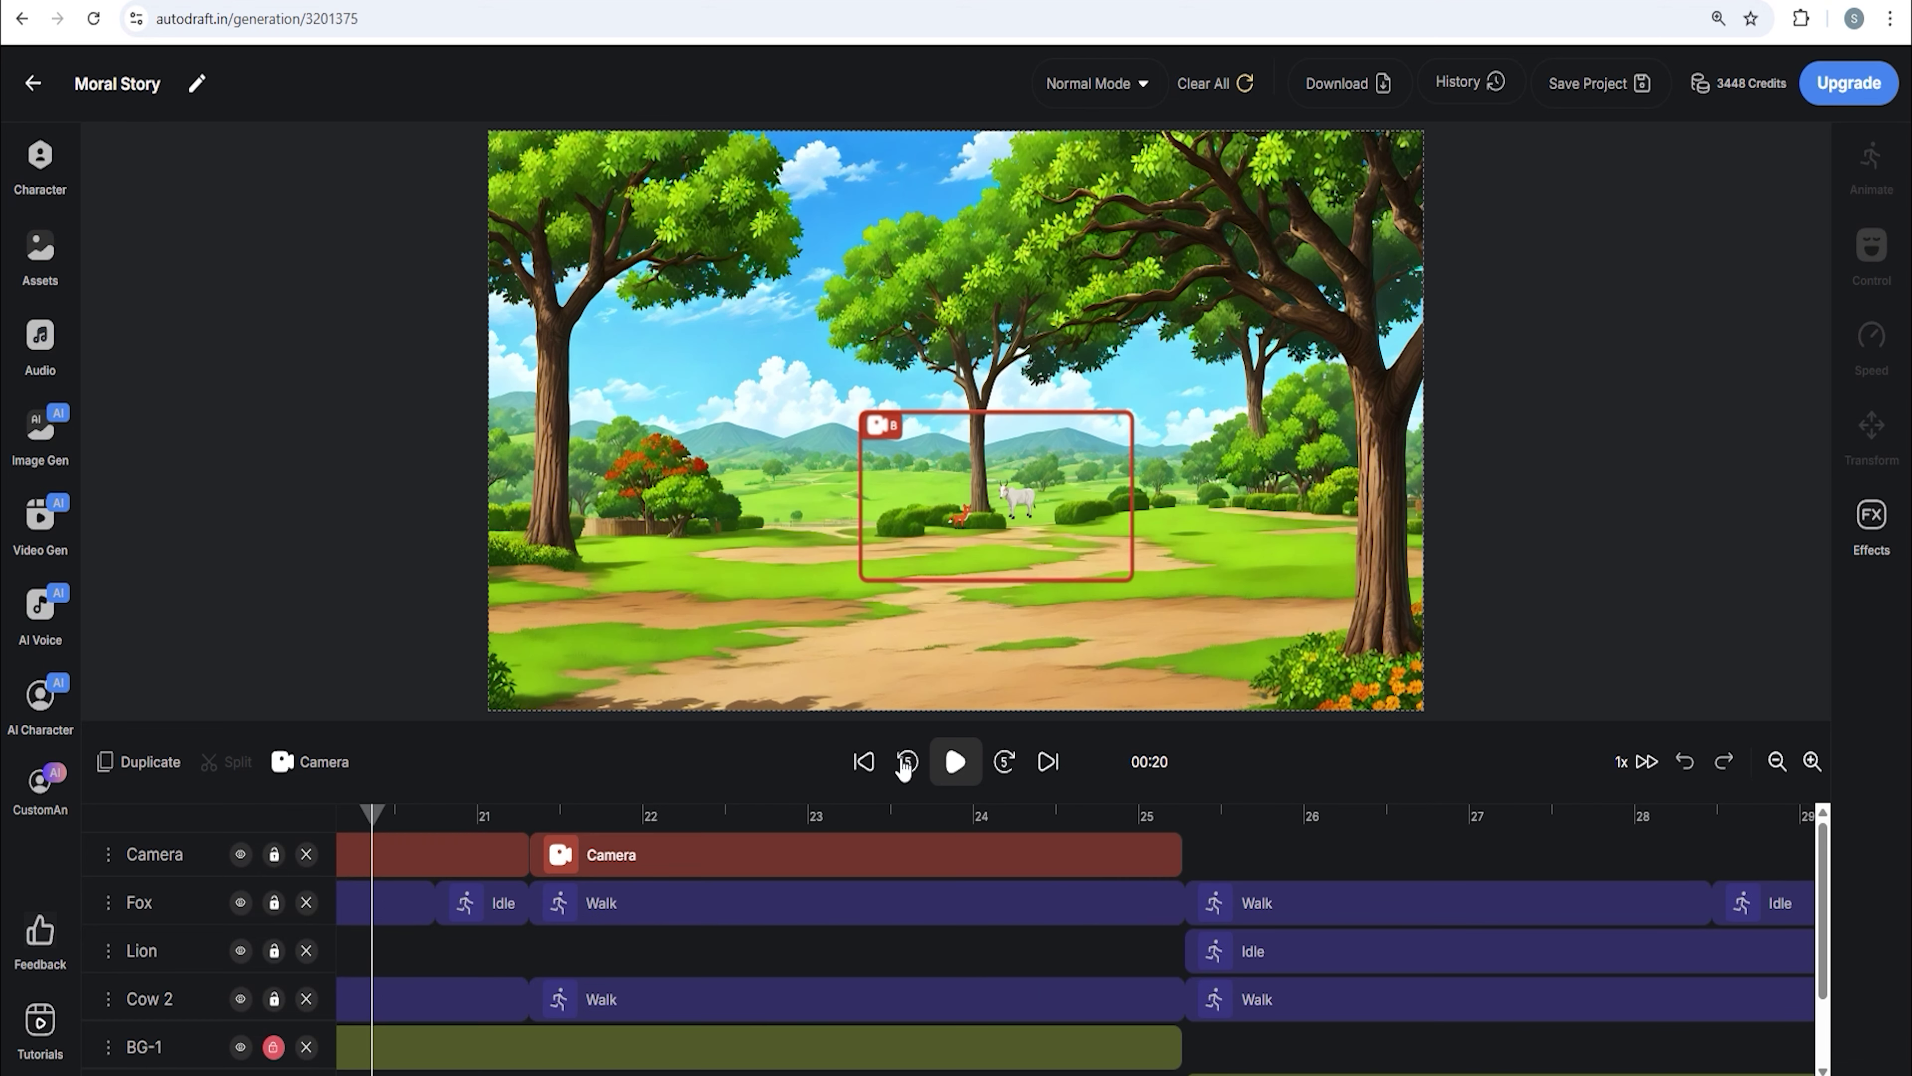
click(903, 761)
click(1771, 761)
click(1771, 761)
click(863, 762)
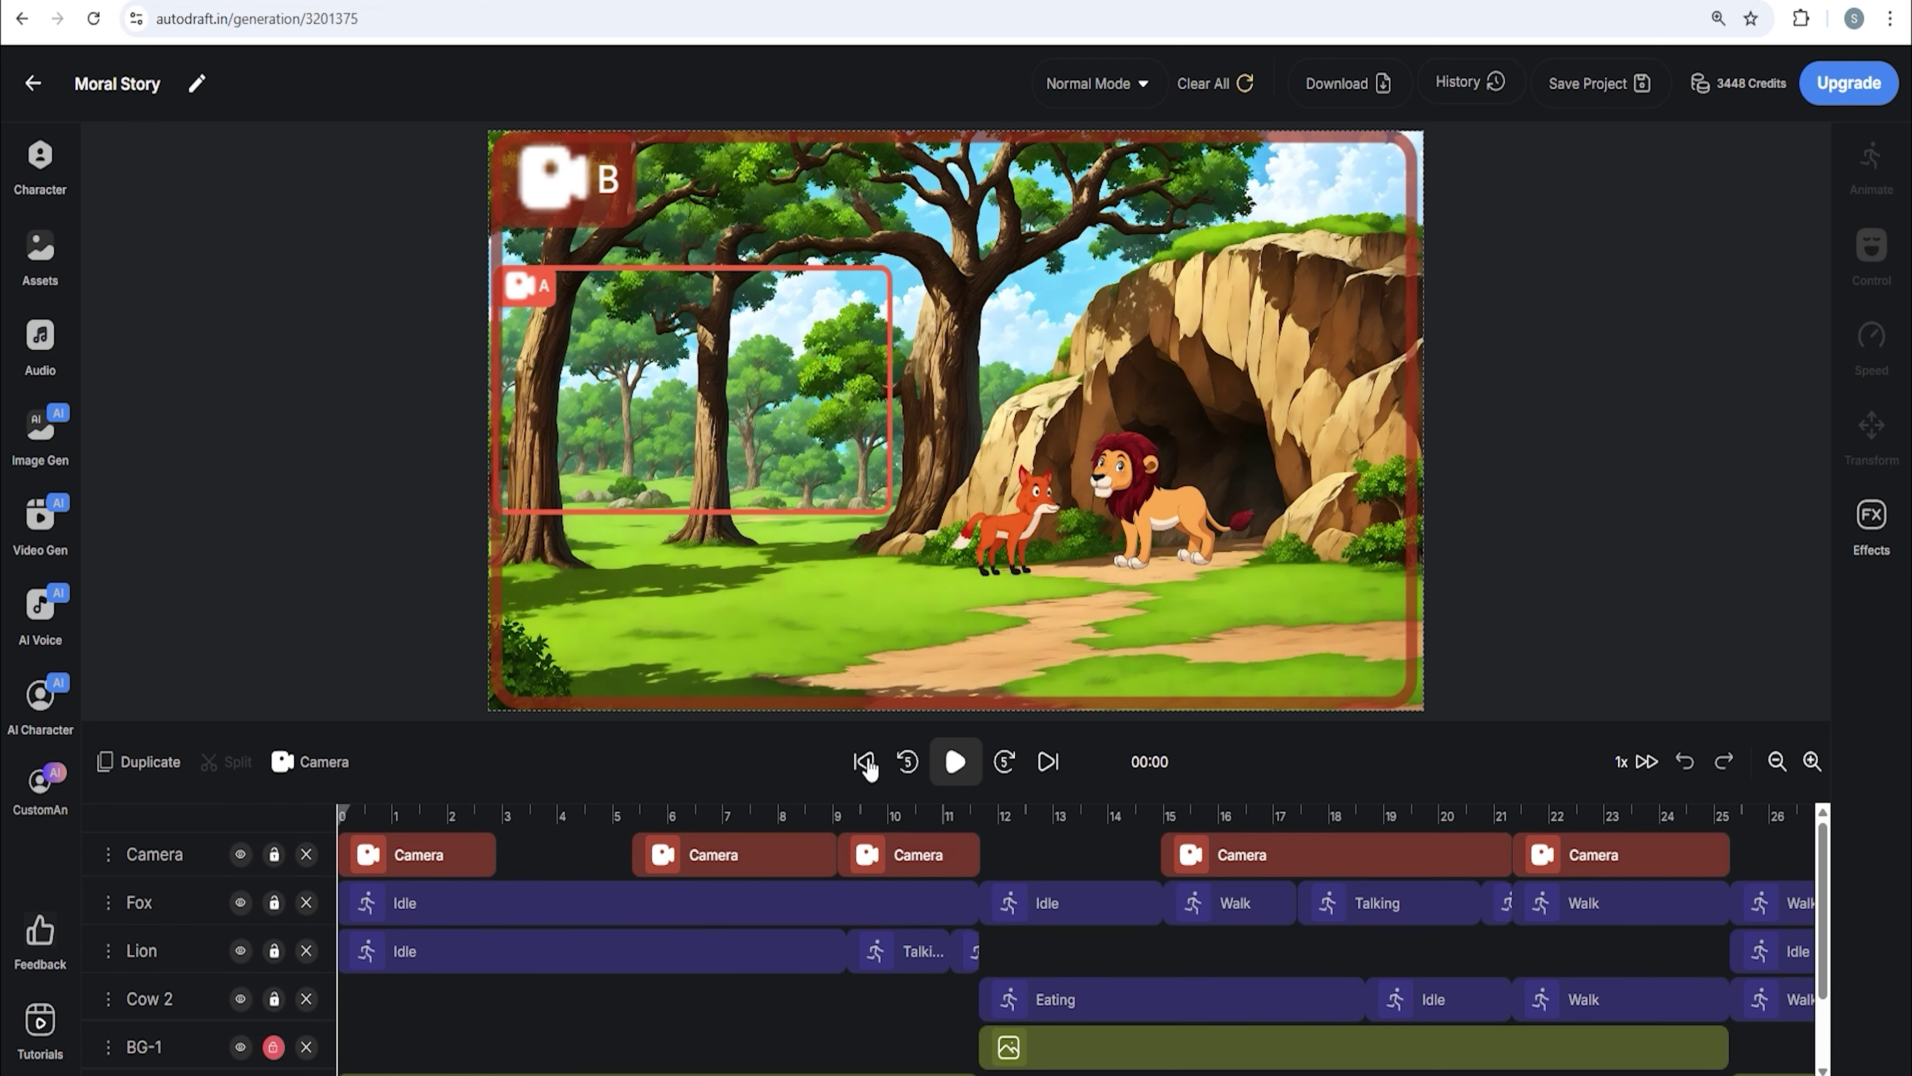
click(1777, 762)
click(1777, 761)
click(1328, 815)
click(1811, 762)
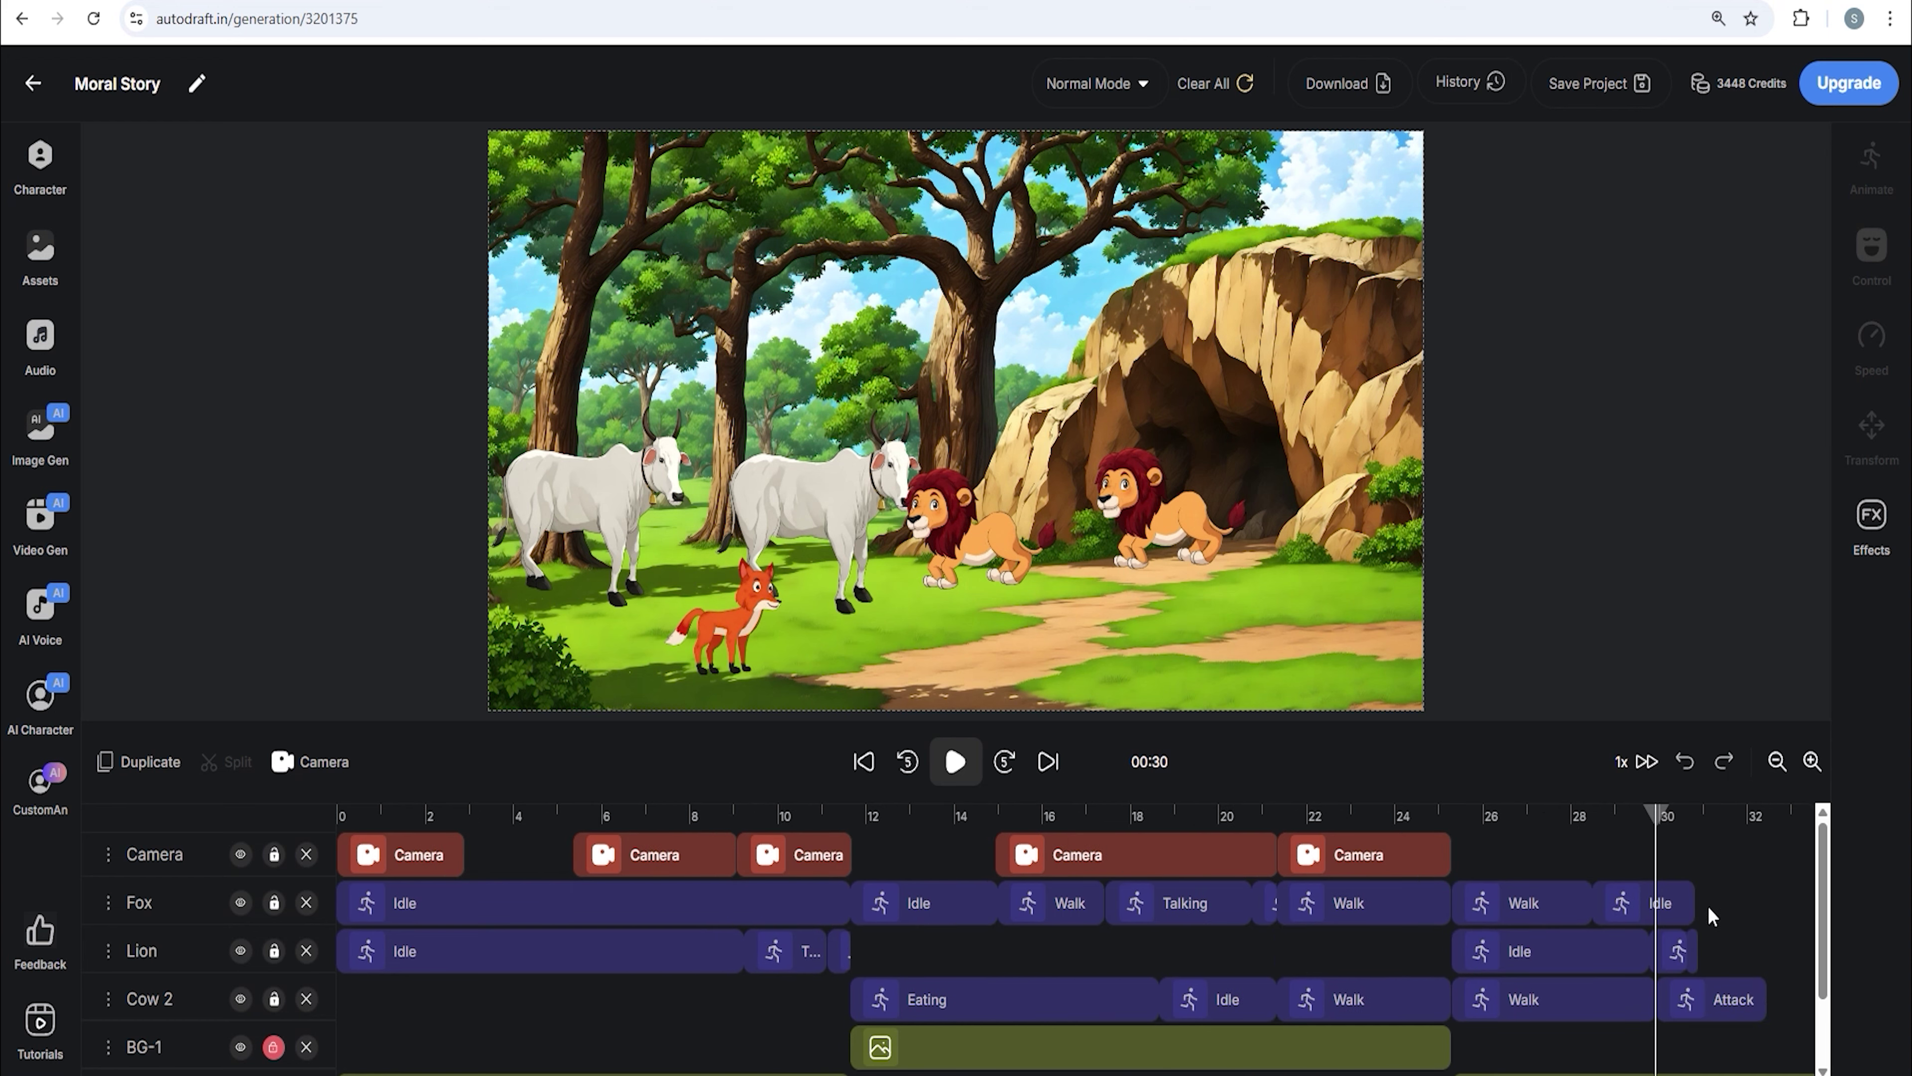
click(1811, 761)
- Extend the fox's last Idle clip to about 36 seconds
click(1006, 764)
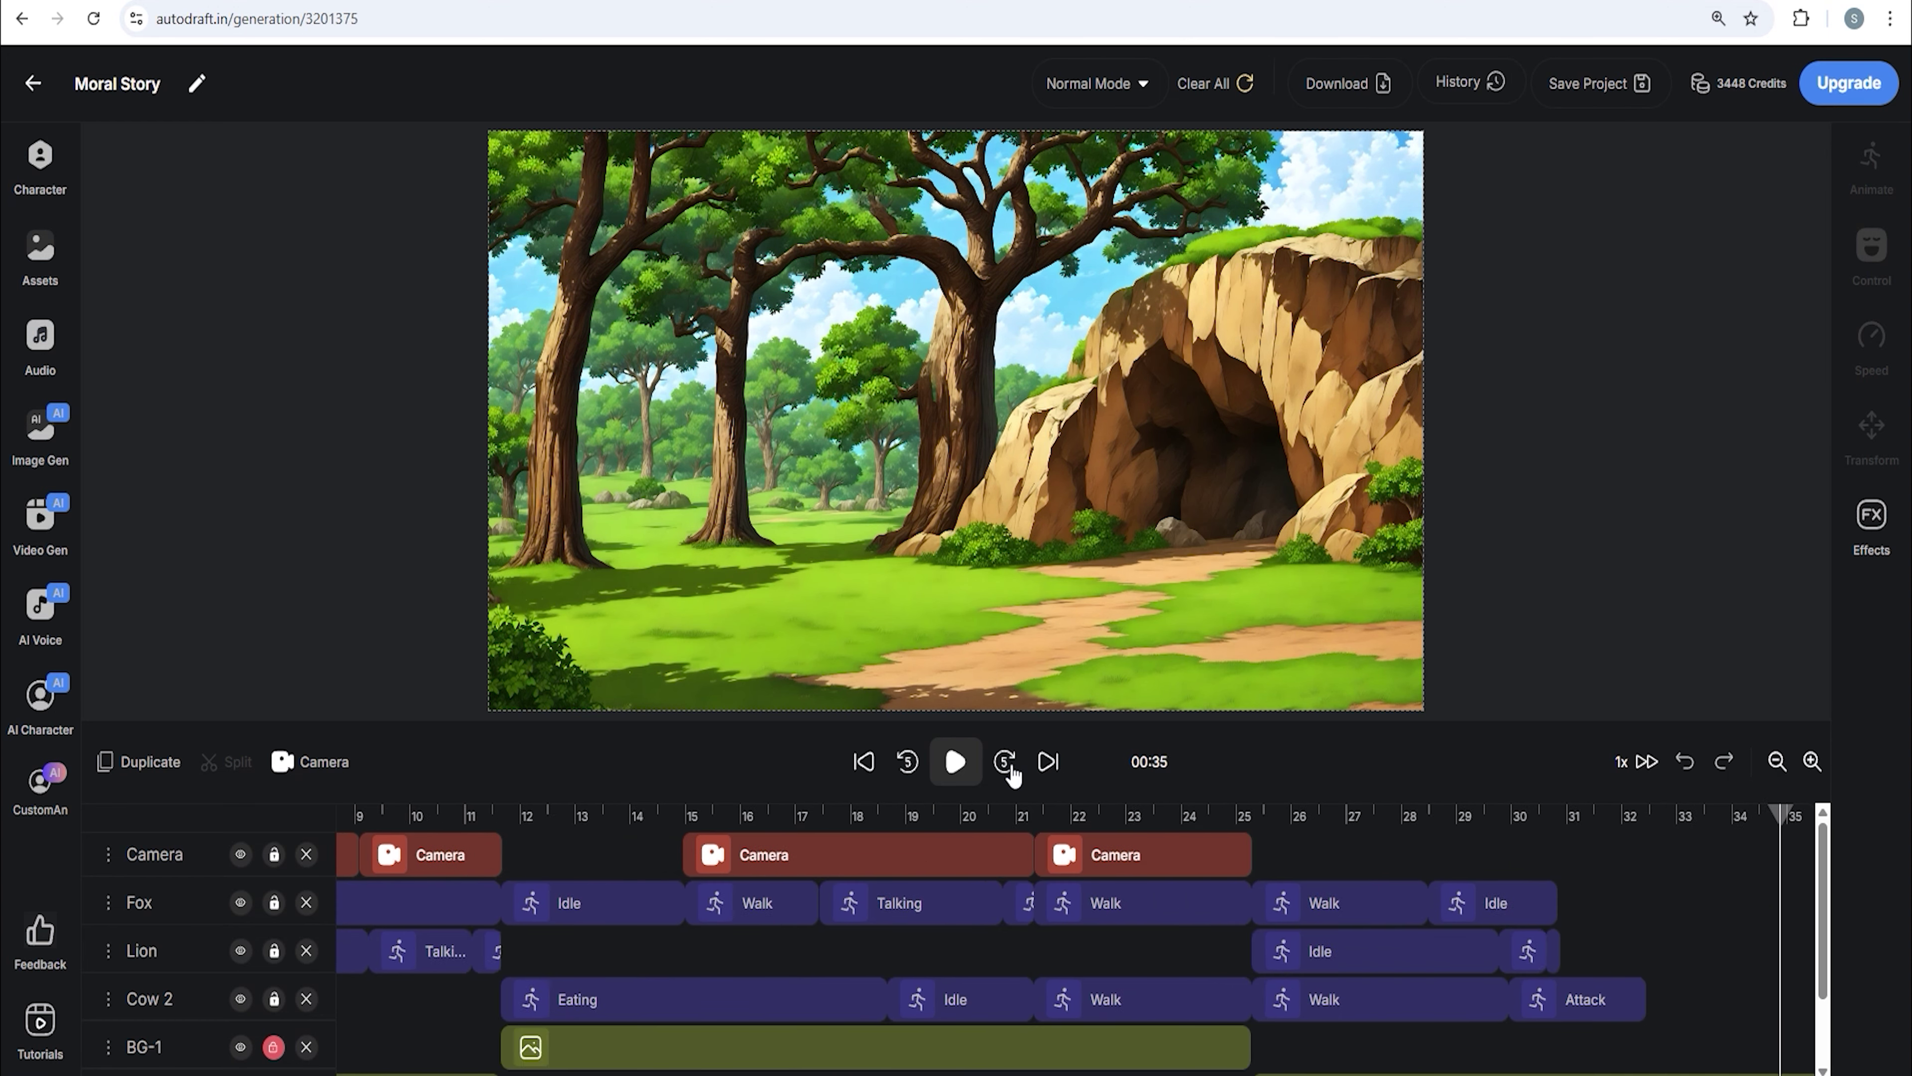
click(1006, 764)
click(1006, 764)
click(966, 817)
mouse_move(966, 820)
mouse_down()
mouse_move(1149, 903)
mouse_move(1309, 902)
mouse_move(993, 835)
mouse_up()
click(980, 888)
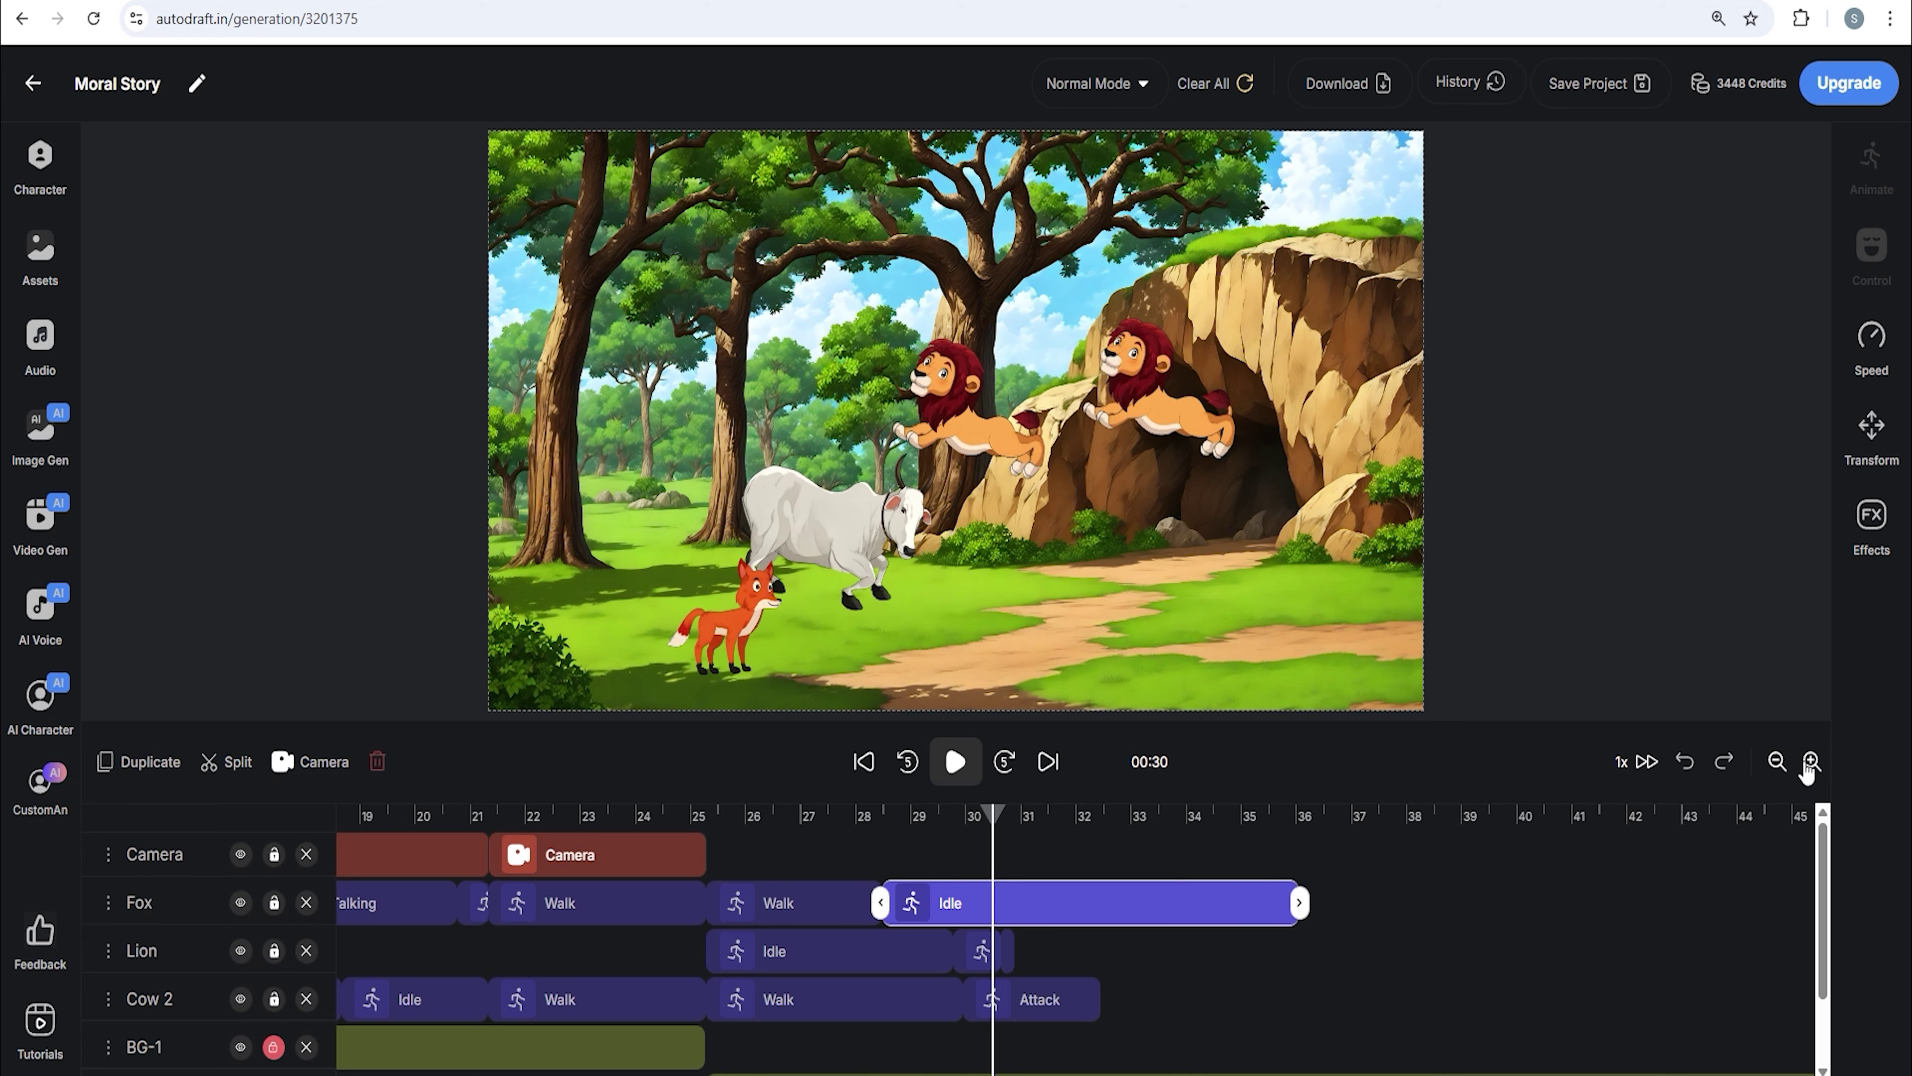
- Make the lion's second jump land on the grass beside the cave and extend its clip to about 30.9 seconds
click(1811, 762)
click(1810, 763)
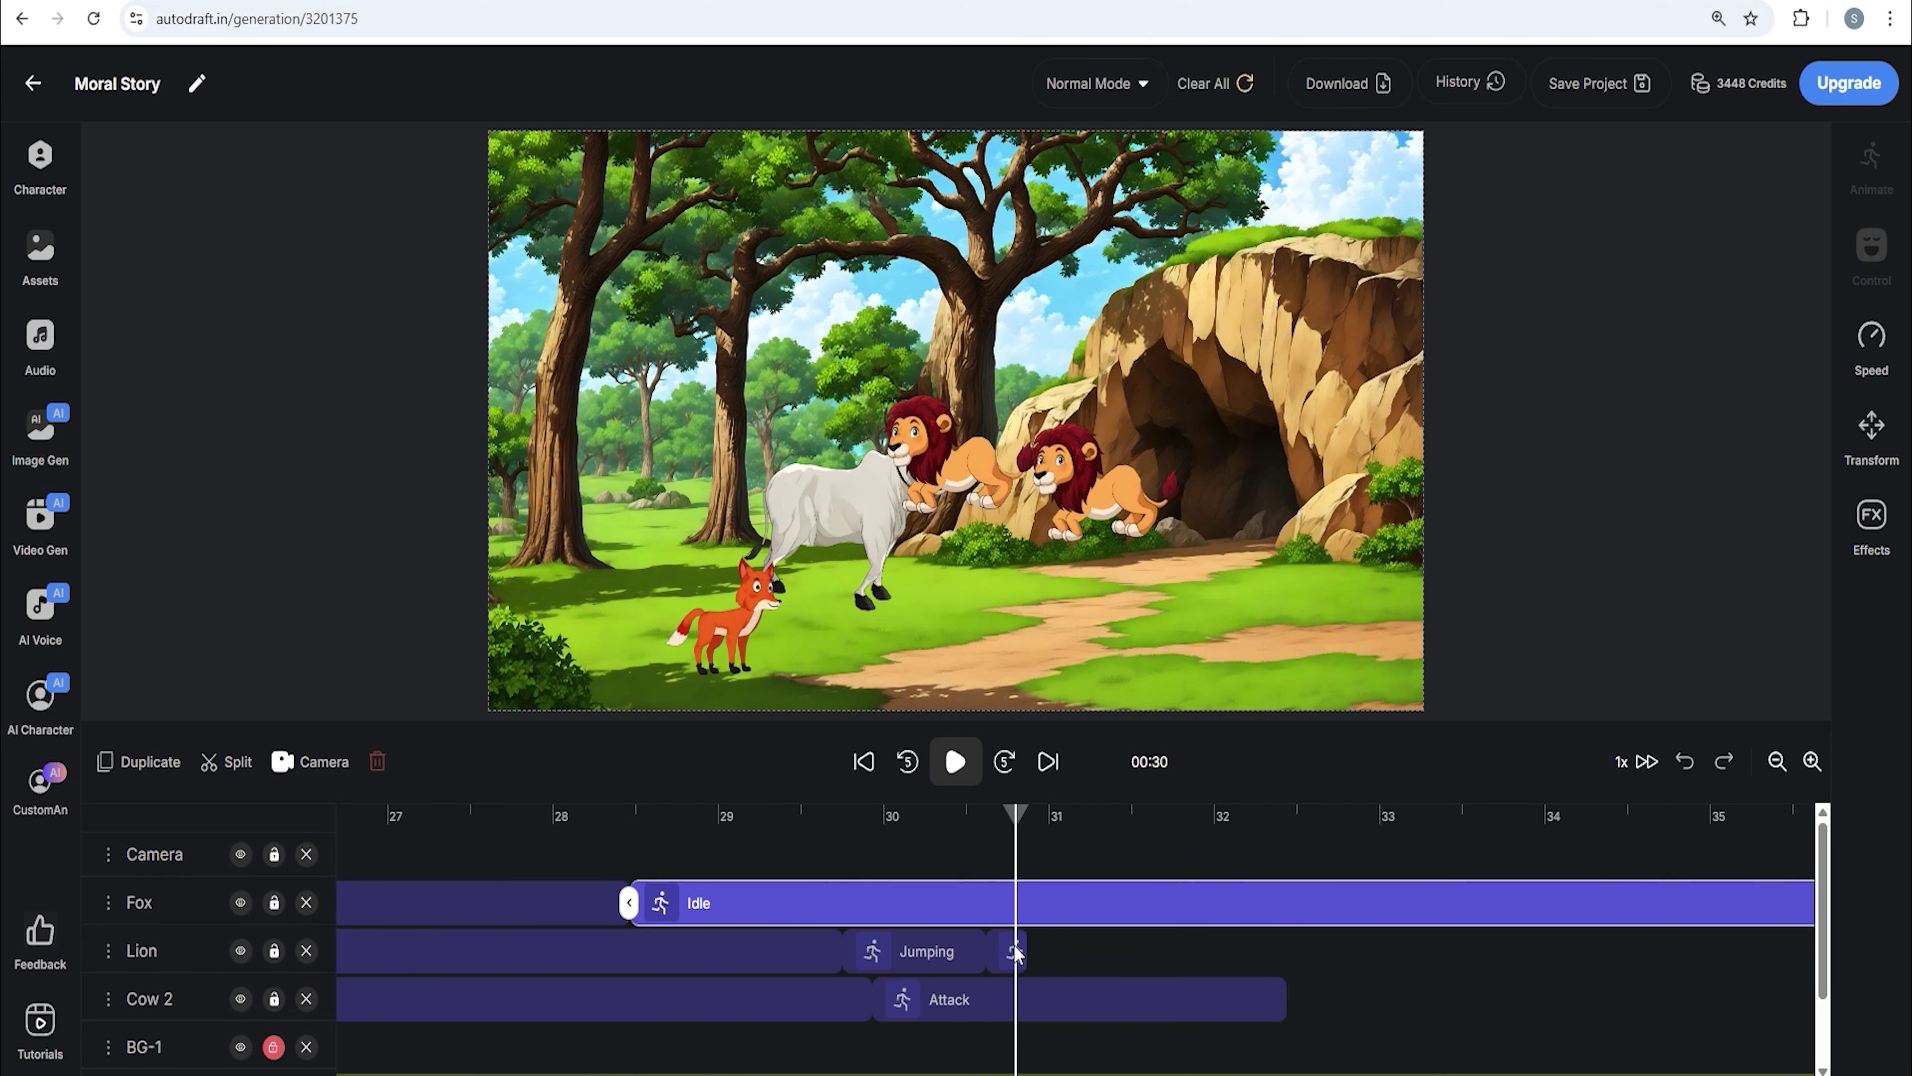
click(1016, 951)
drag(1037, 960, 1042, 953)
drag(1099, 489, 1337, 555)
click(1023, 850)
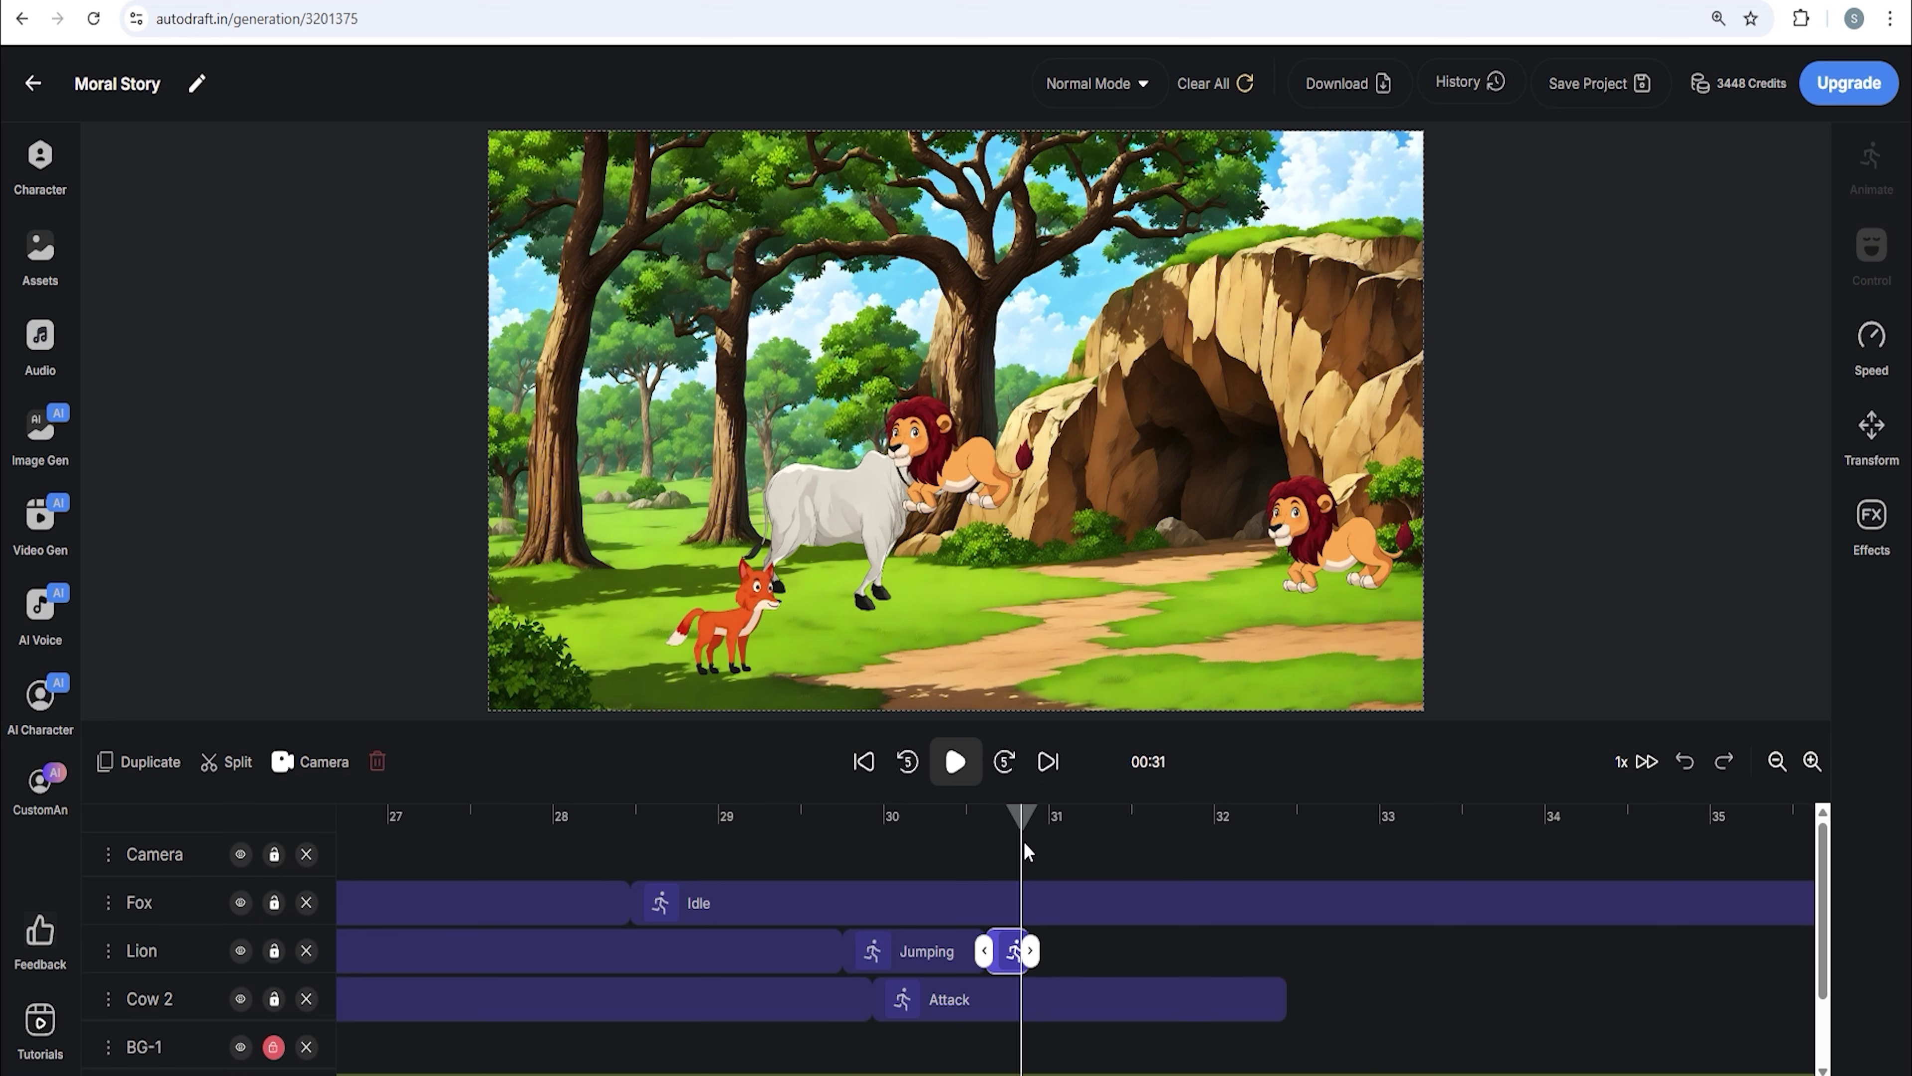
click(1030, 826)
click(1015, 949)
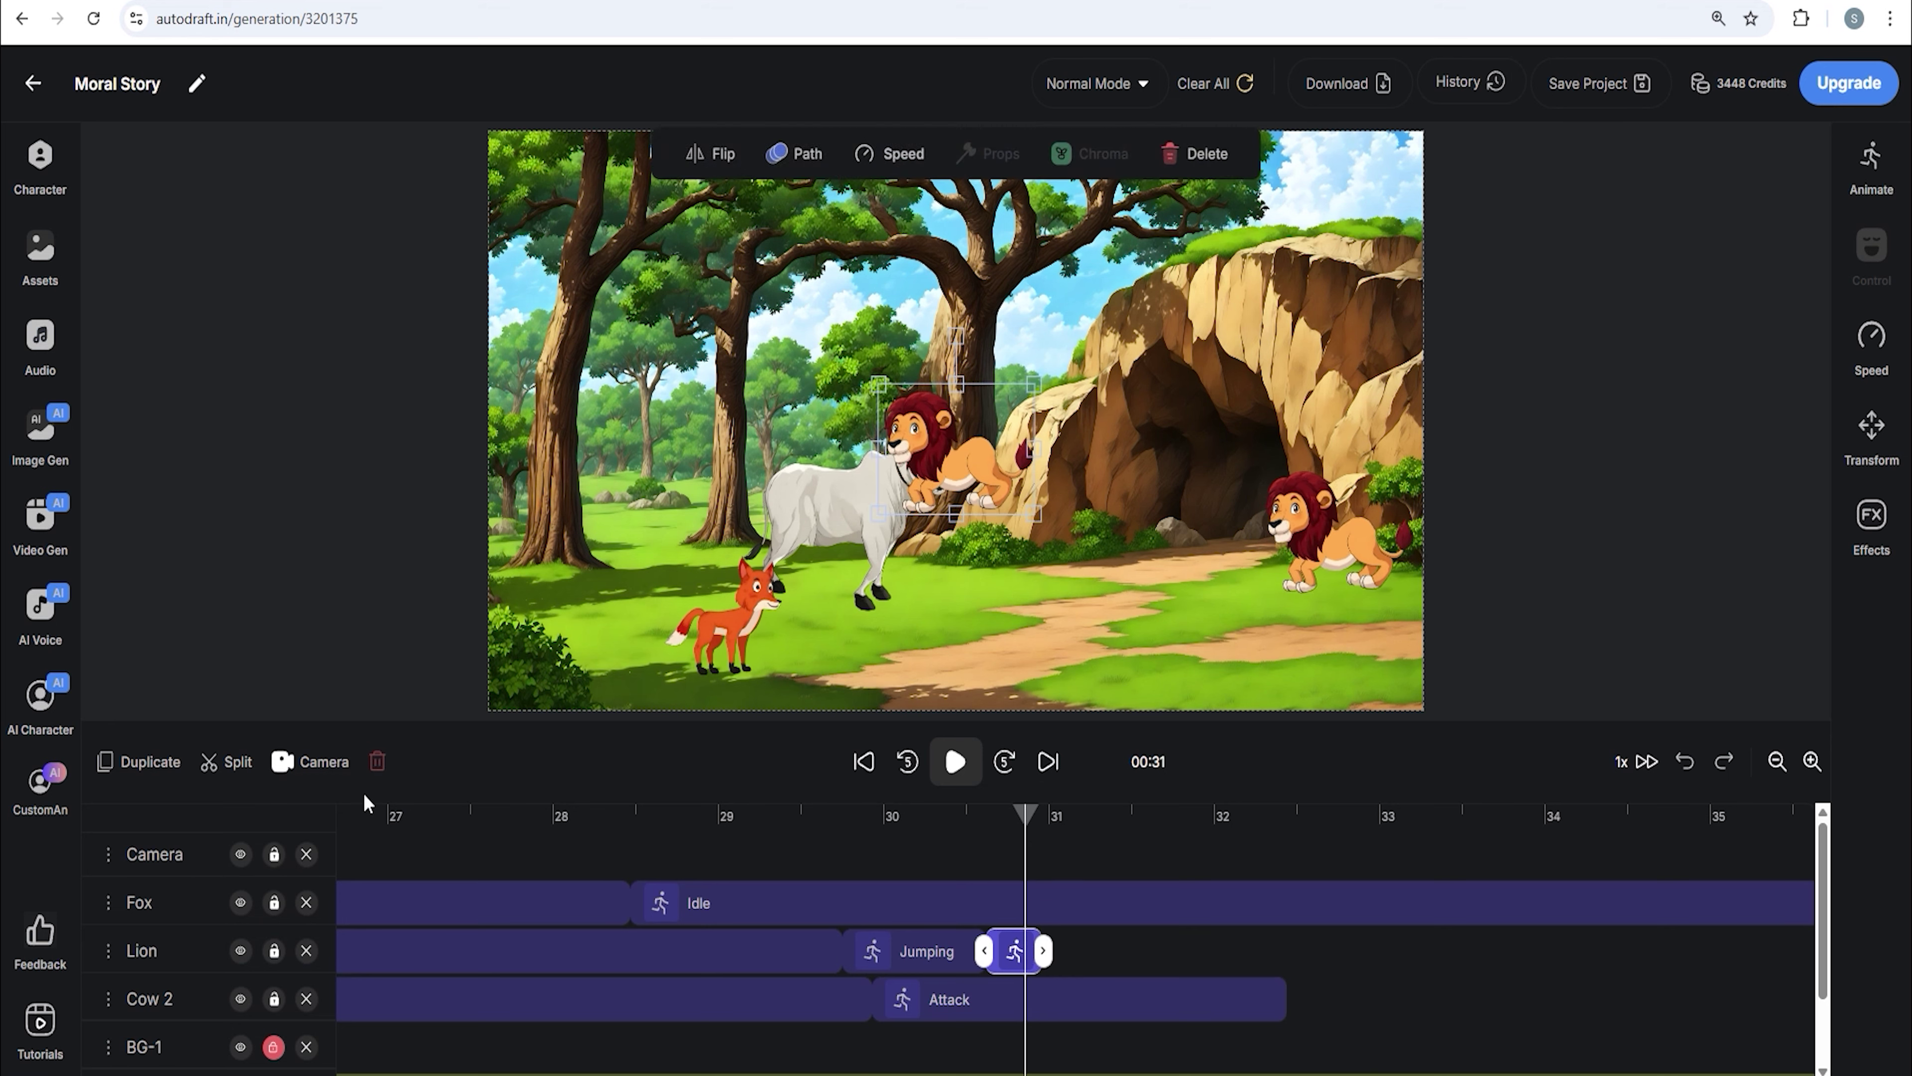
- Split the lion's second Jumping clip at about 30.8 seconds and extend the new piece to about 31.5 seconds
click(224, 764)
click(1035, 949)
drag(1043, 949, 1143, 949)
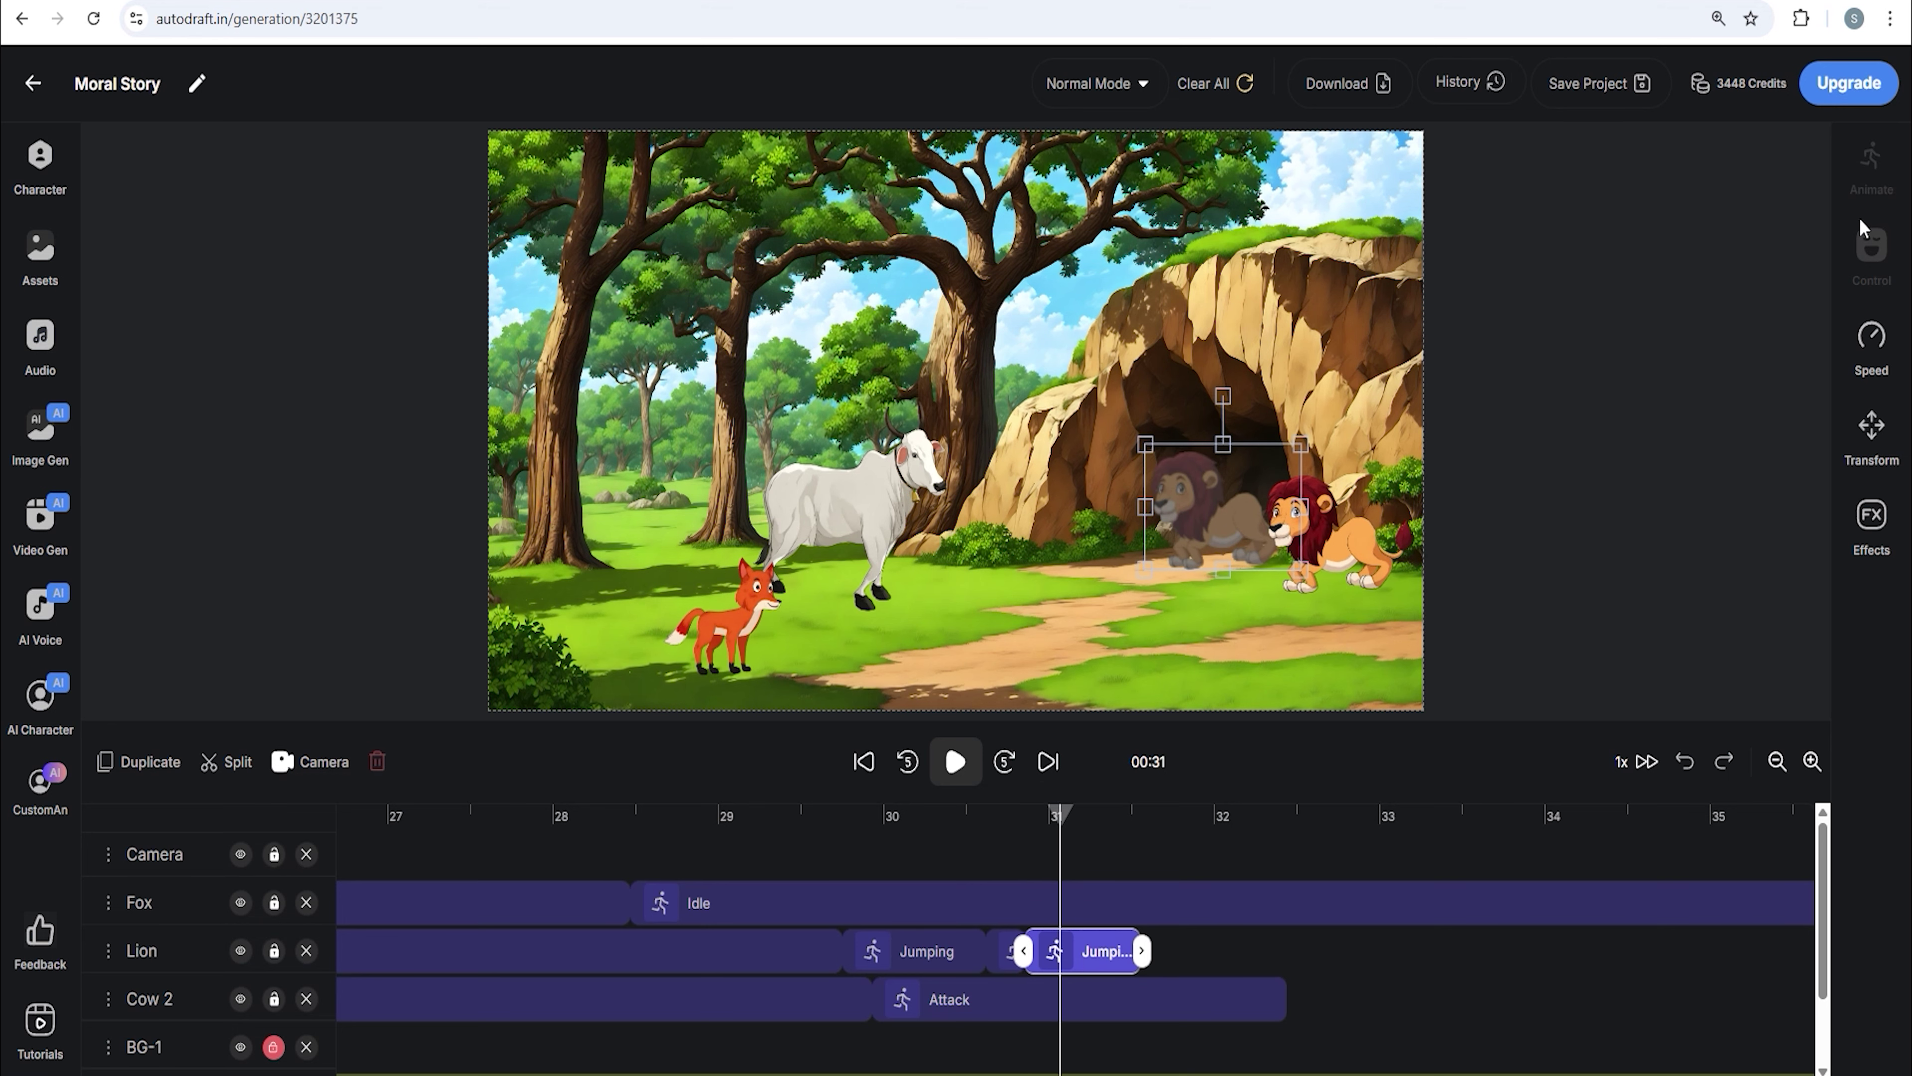
- Position the lion of the newest clip at the landing spot beside the cave
click(1020, 840)
click(1015, 822)
drag(1194, 516, 1284, 539)
click(1043, 815)
drag(1038, 818, 1045, 821)
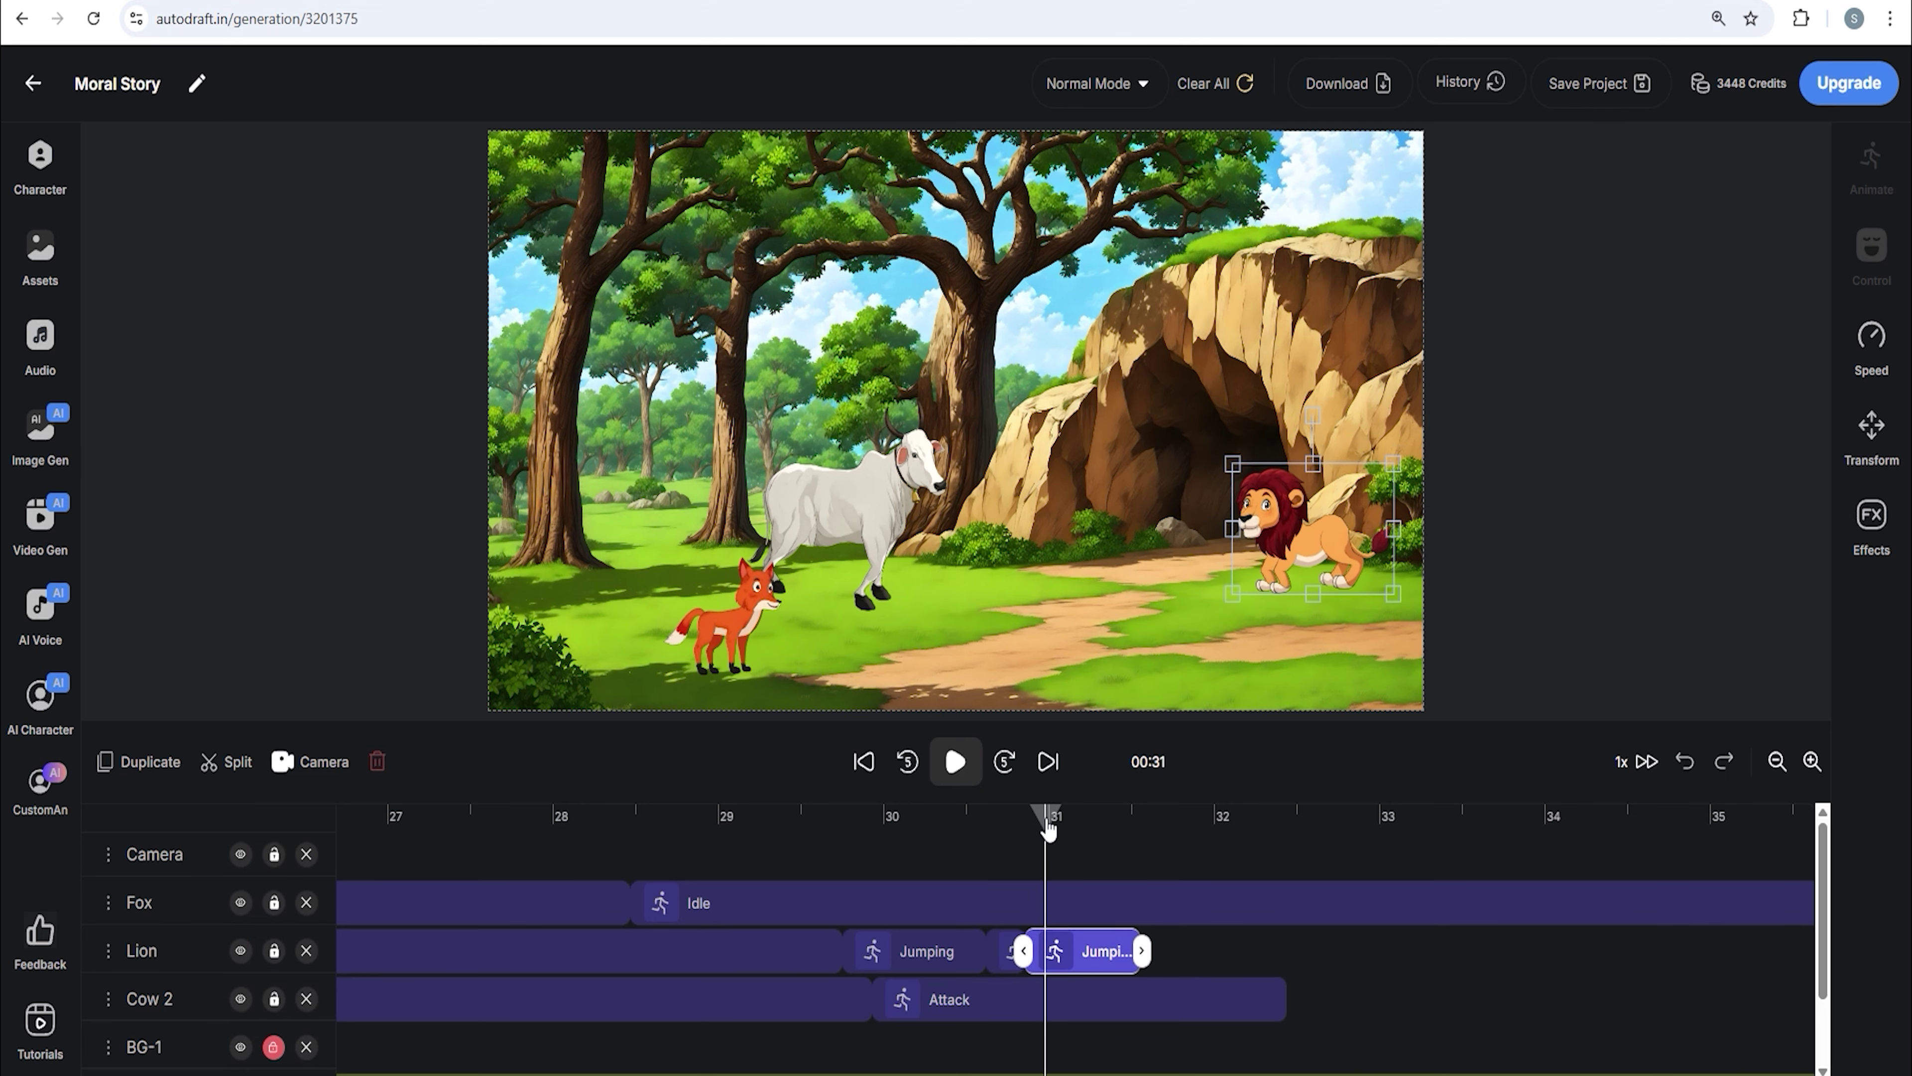
- Change the lion's last clip to the Drinking Water animation and extend it to about 32.4 seconds
click(1301, 500)
click(1871, 161)
click(1733, 614)
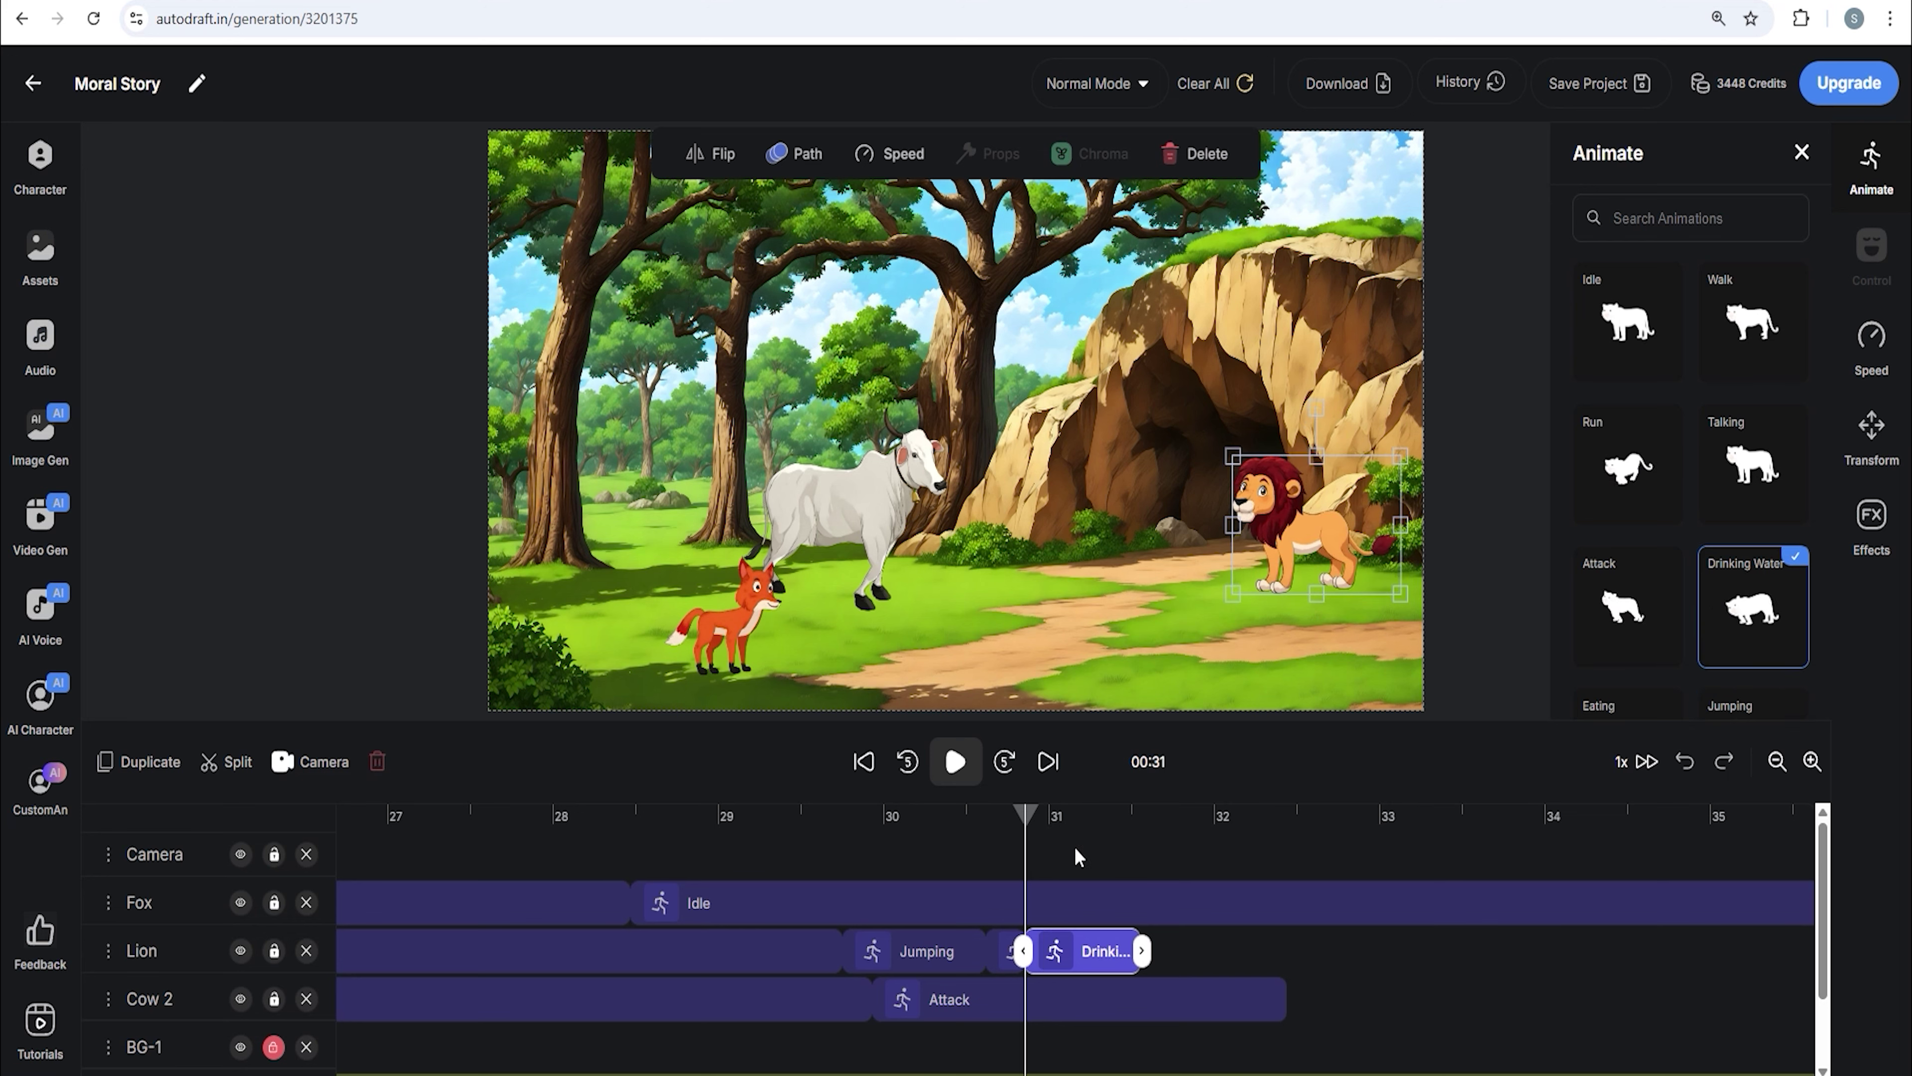
drag(1048, 815, 1141, 817)
scroll(1255, 898, down, 1)
scroll(1235, 949, up, 1)
- Extend Cow 2's Attack clip to about 35 seconds
click(1213, 1005)
drag(1287, 1001, 1714, 999)
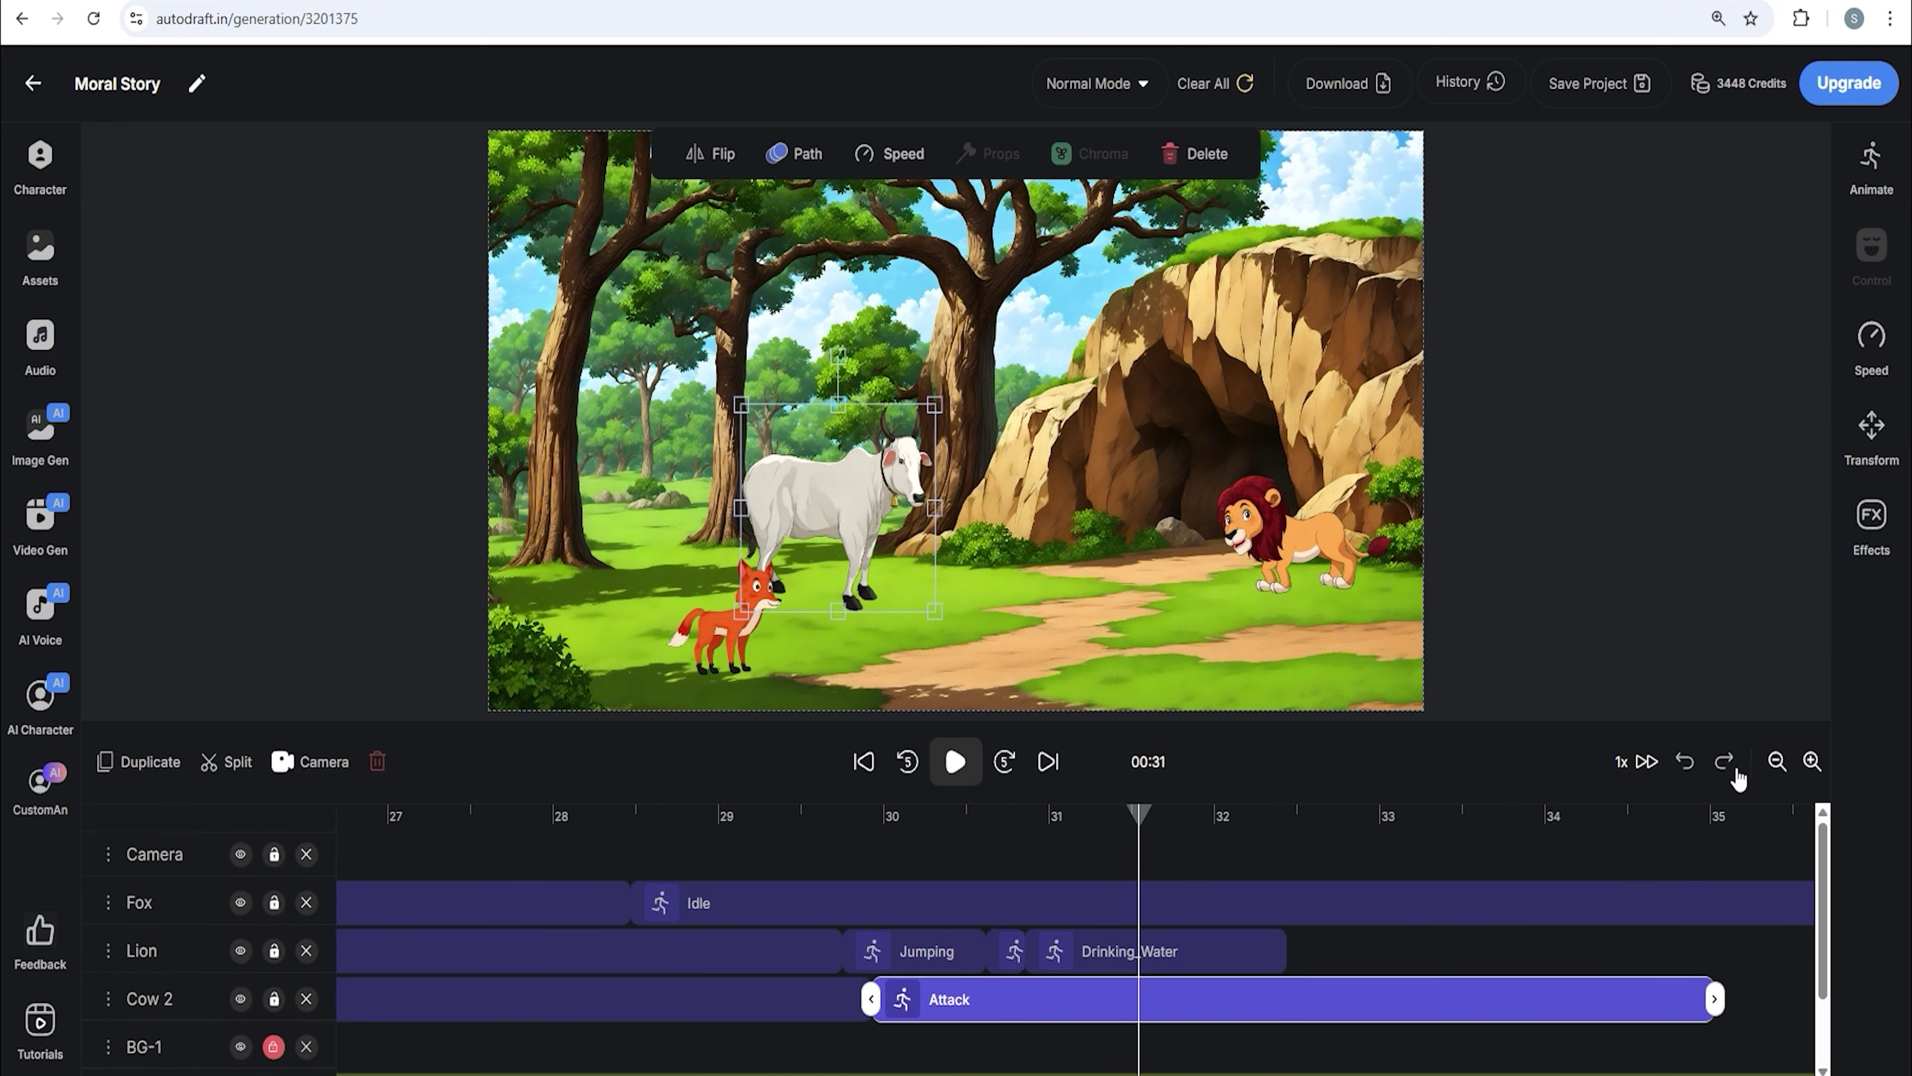
click(1777, 761)
click(908, 762)
click(908, 761)
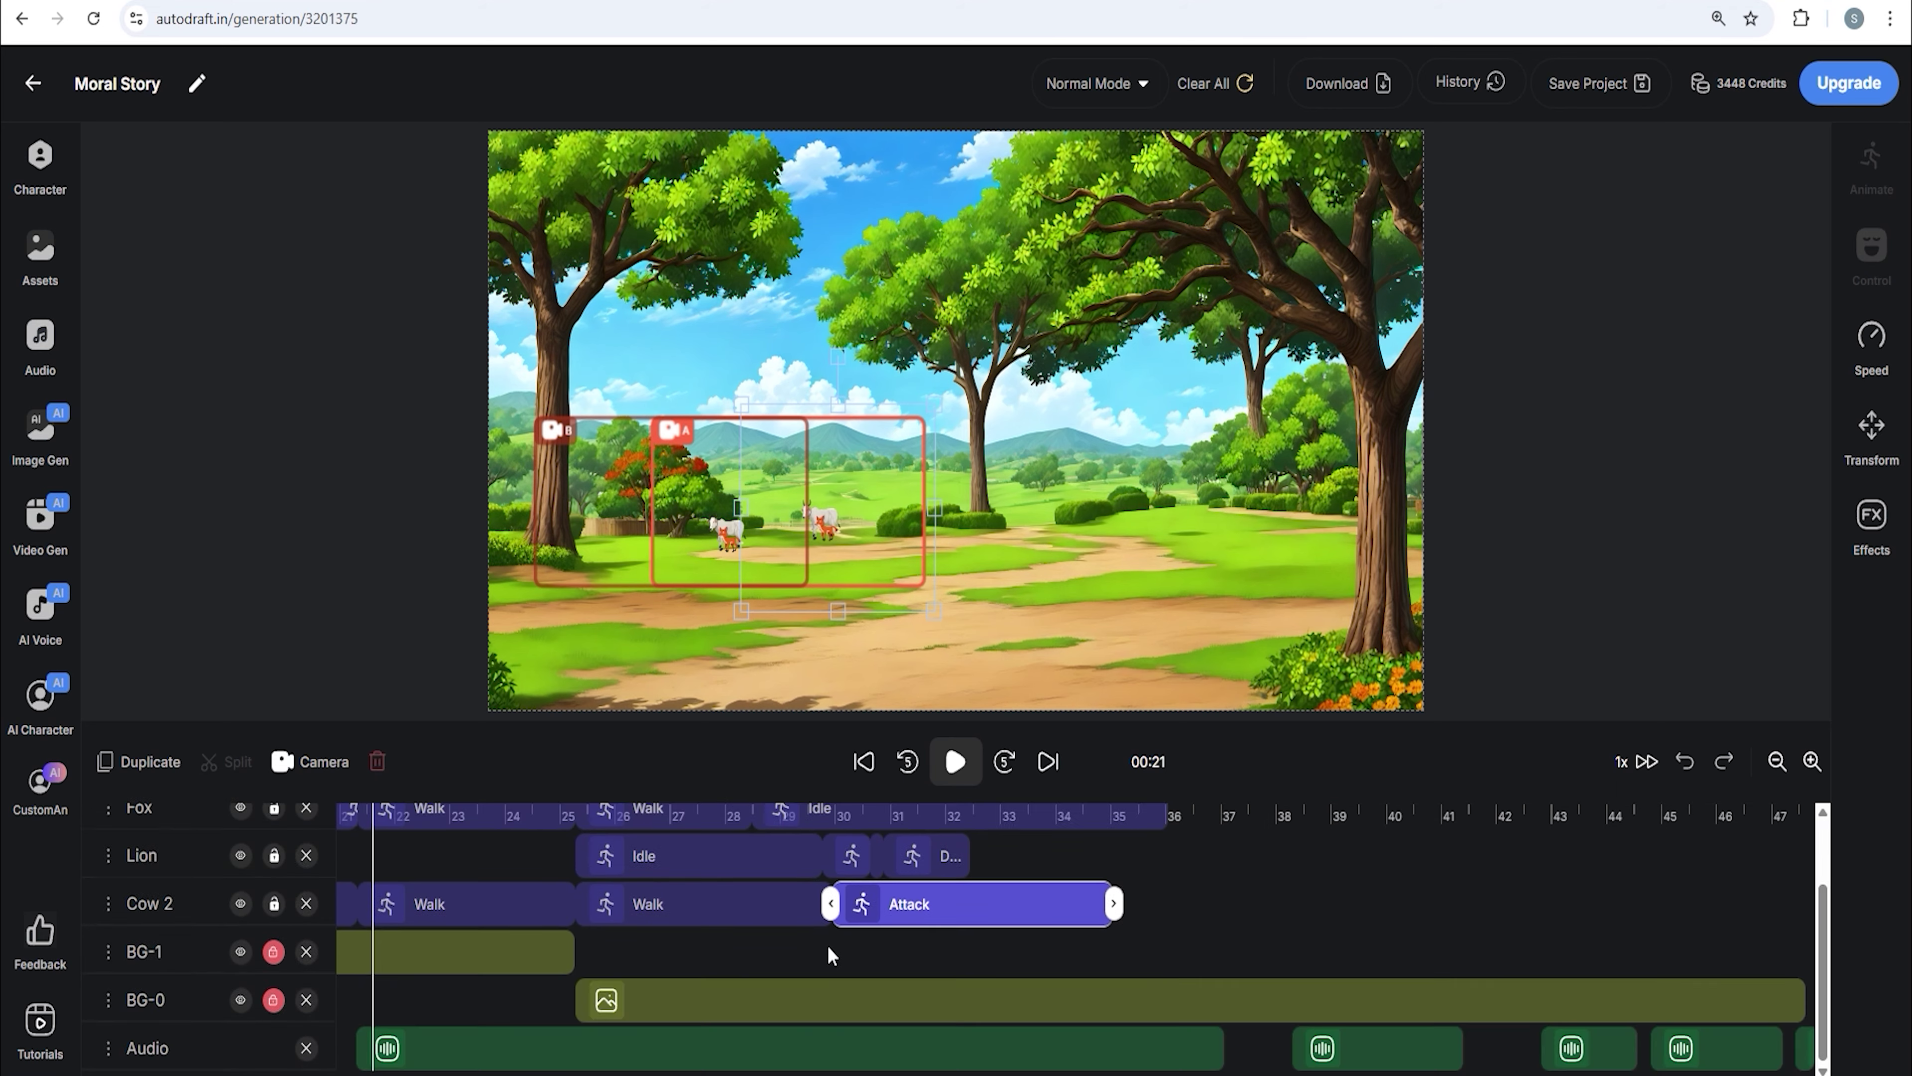
- Split Cow 2's Attack clip at about 33.7 seconds and select the second piece
scroll(828, 946, up, 2)
click(1047, 815)
click(241, 763)
click(1063, 840)
click(1073, 1002)
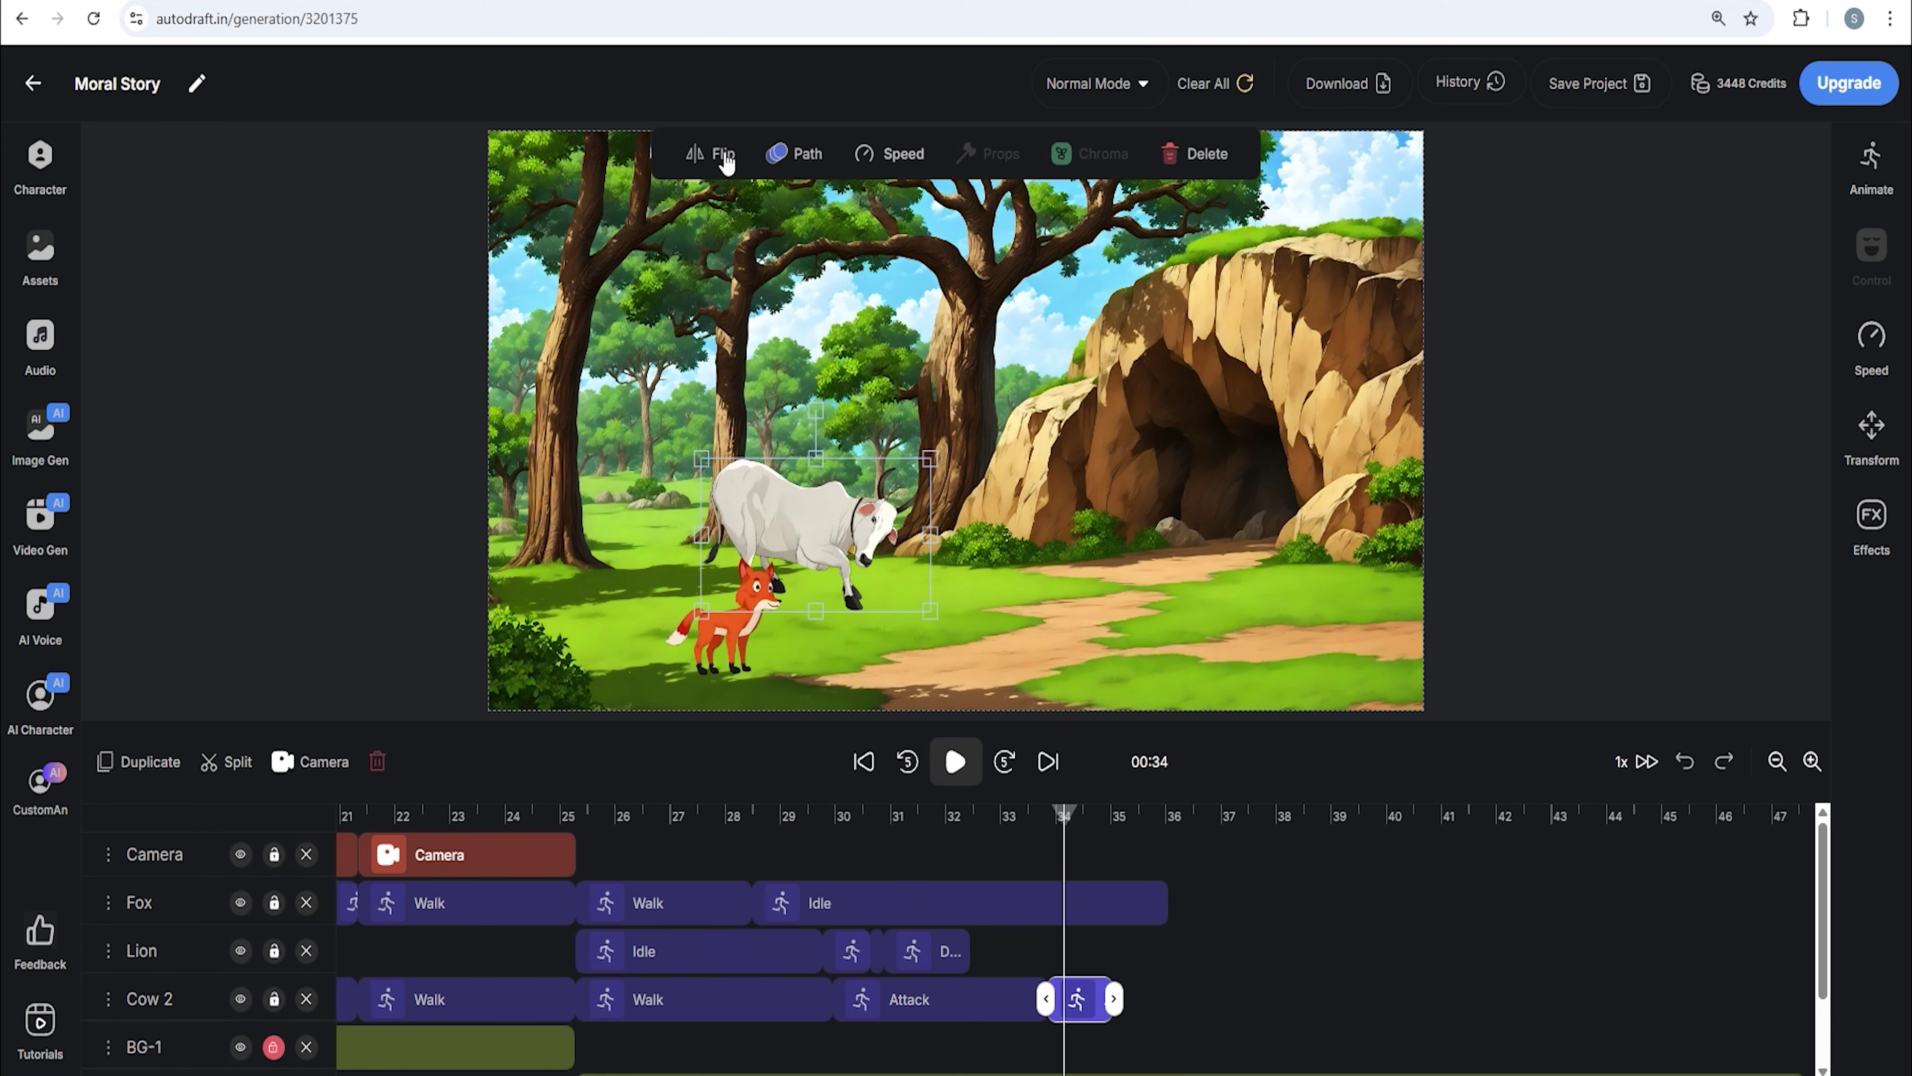
- Flip the ox in the new piece, change its animation to Run and position it just behind the fox
click(721, 155)
click(1869, 179)
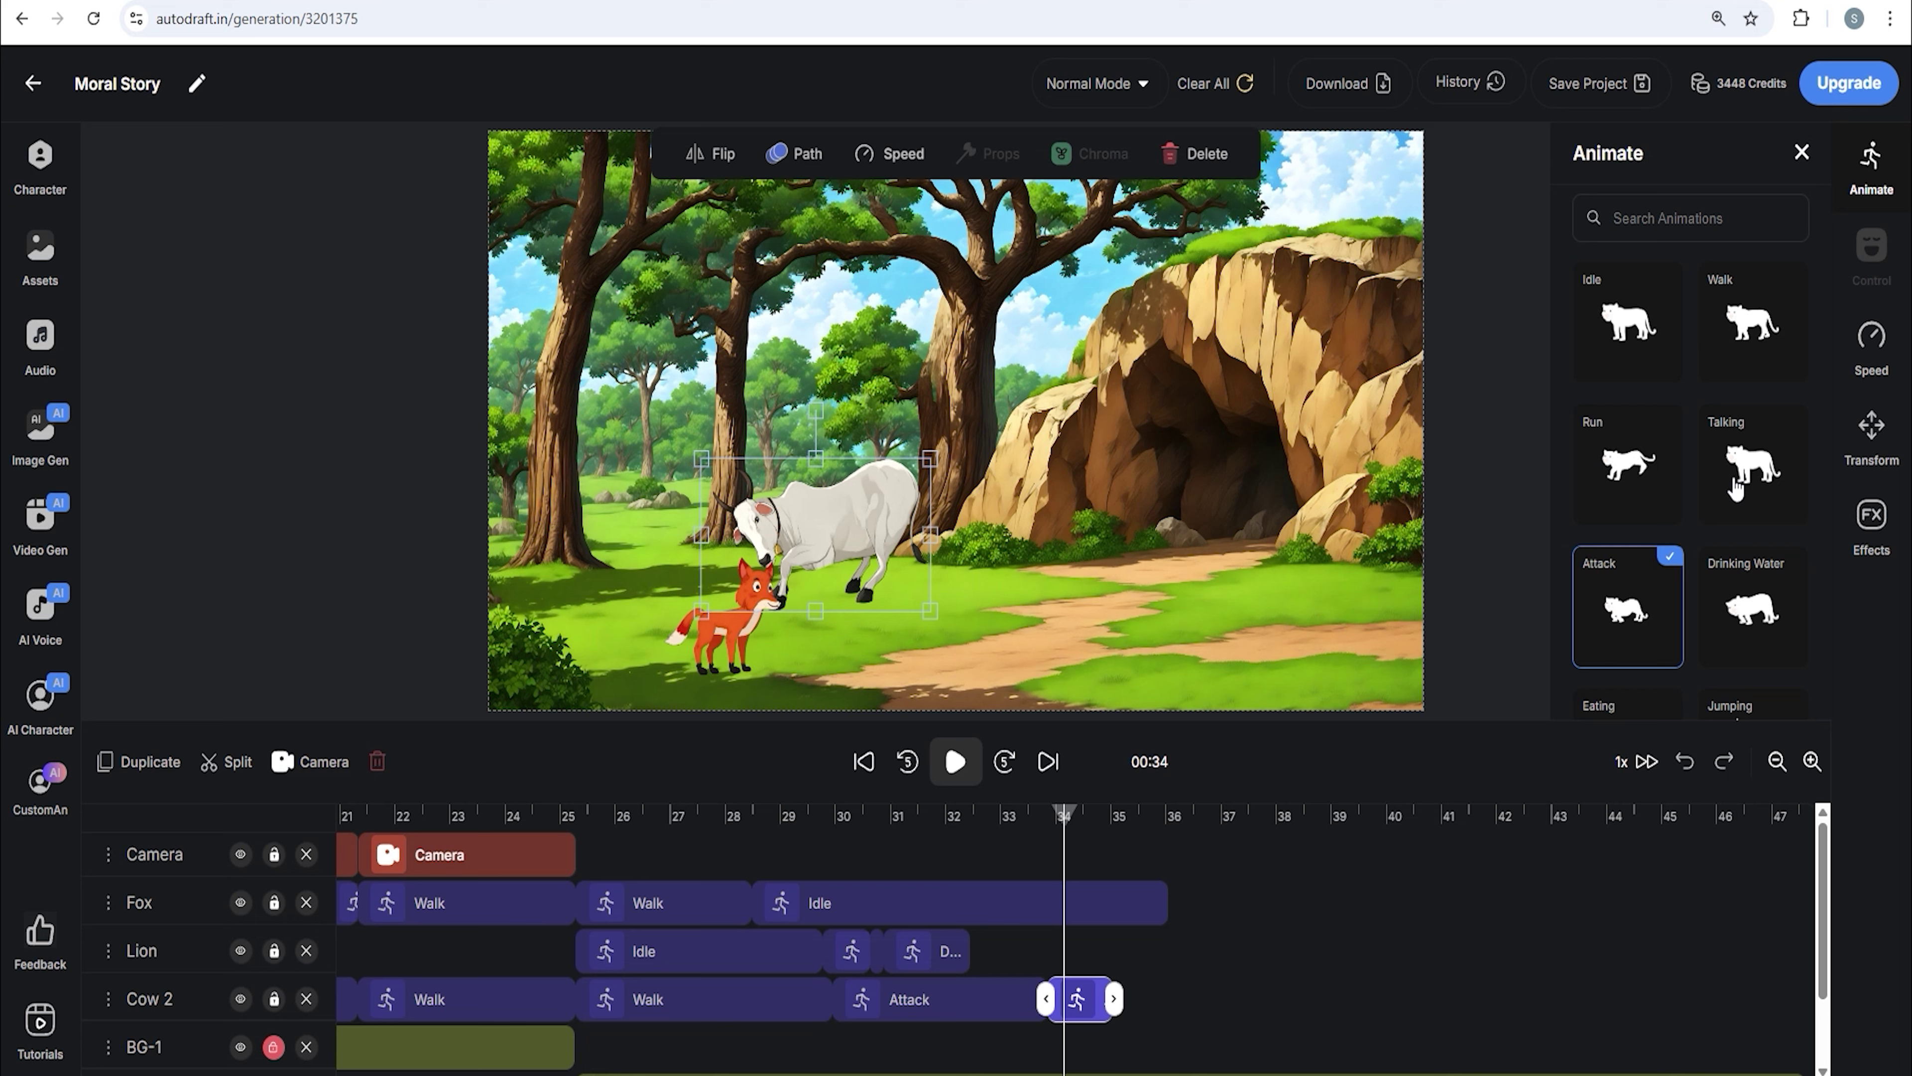
click(1648, 475)
drag(838, 480, 798, 485)
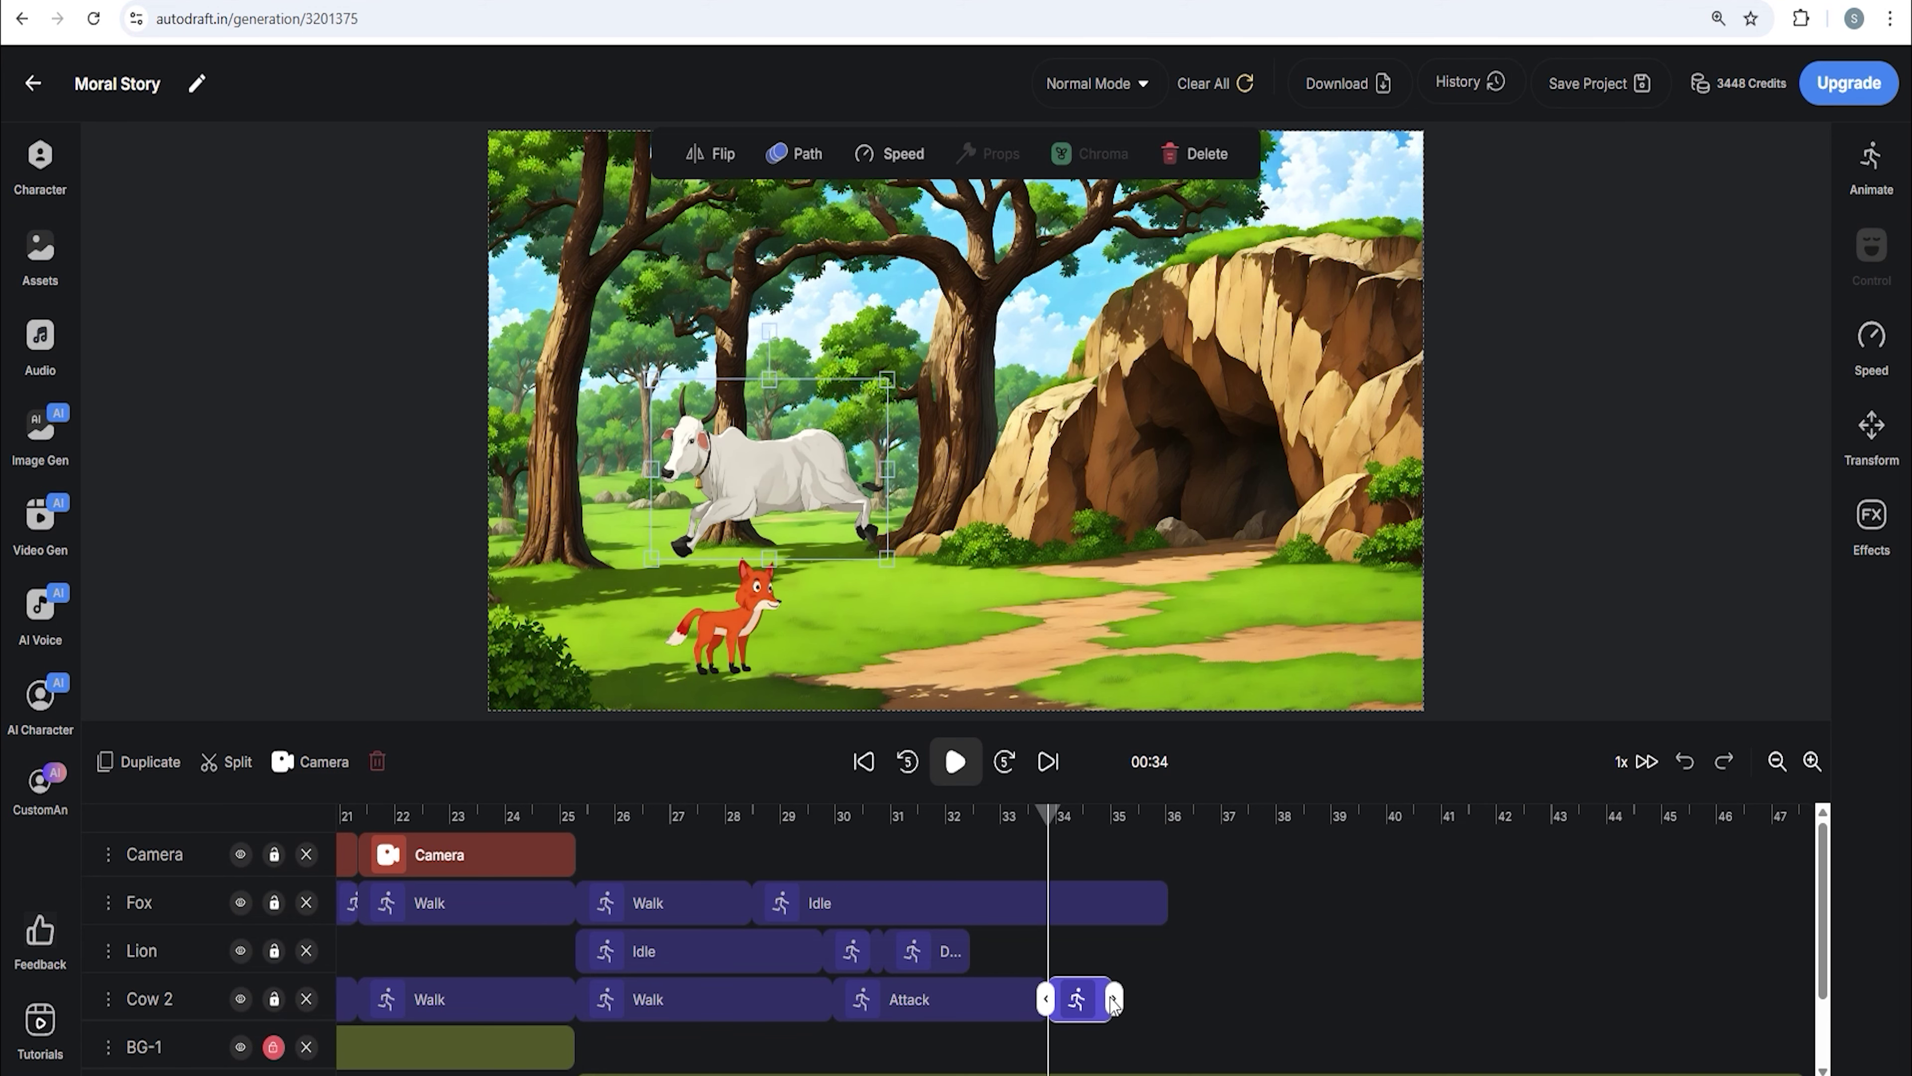
- Add a movement path that sends the running ox out past the left edge of the scene and end the clip at about 35 seconds
drag(1113, 999, 1202, 999)
click(807, 154)
drag(856, 504, 494, 536)
click(1090, 817)
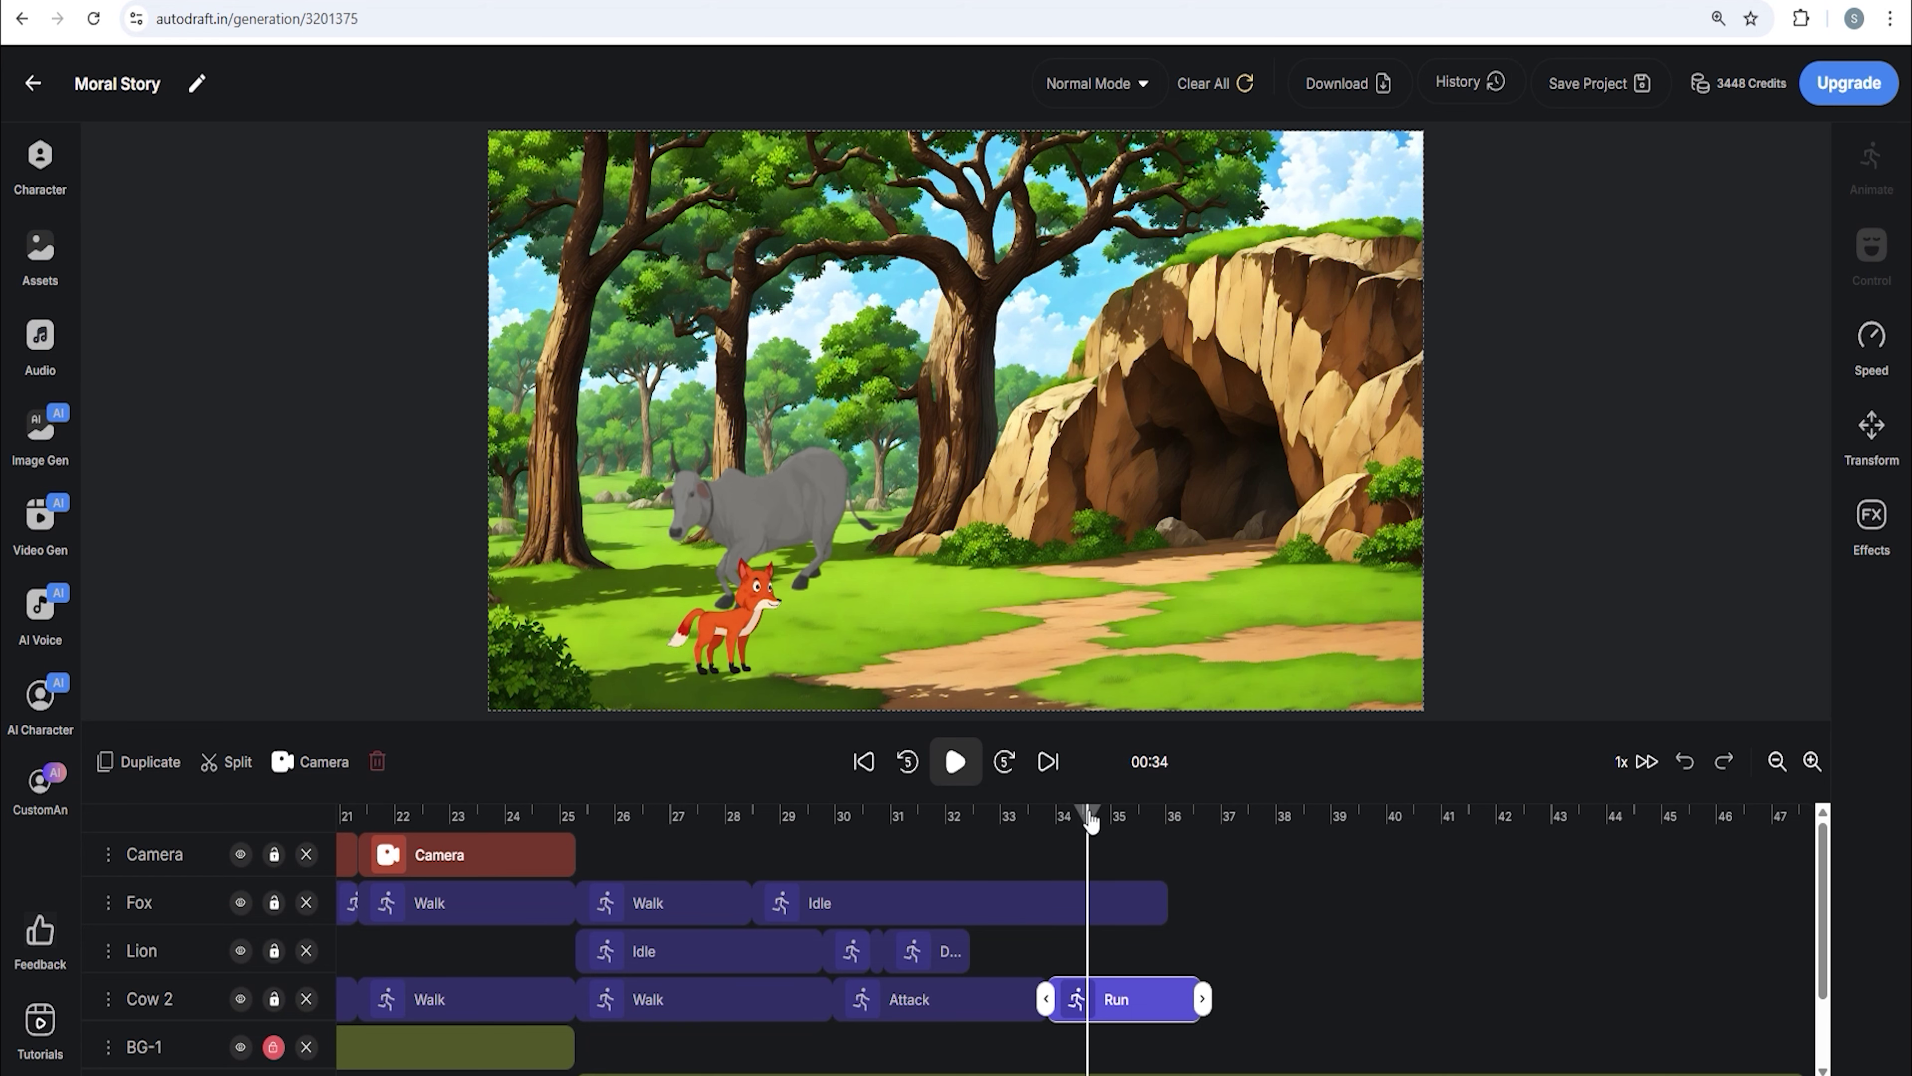
drag(1203, 1006, 1111, 1002)
click(1050, 817)
click(700, 503)
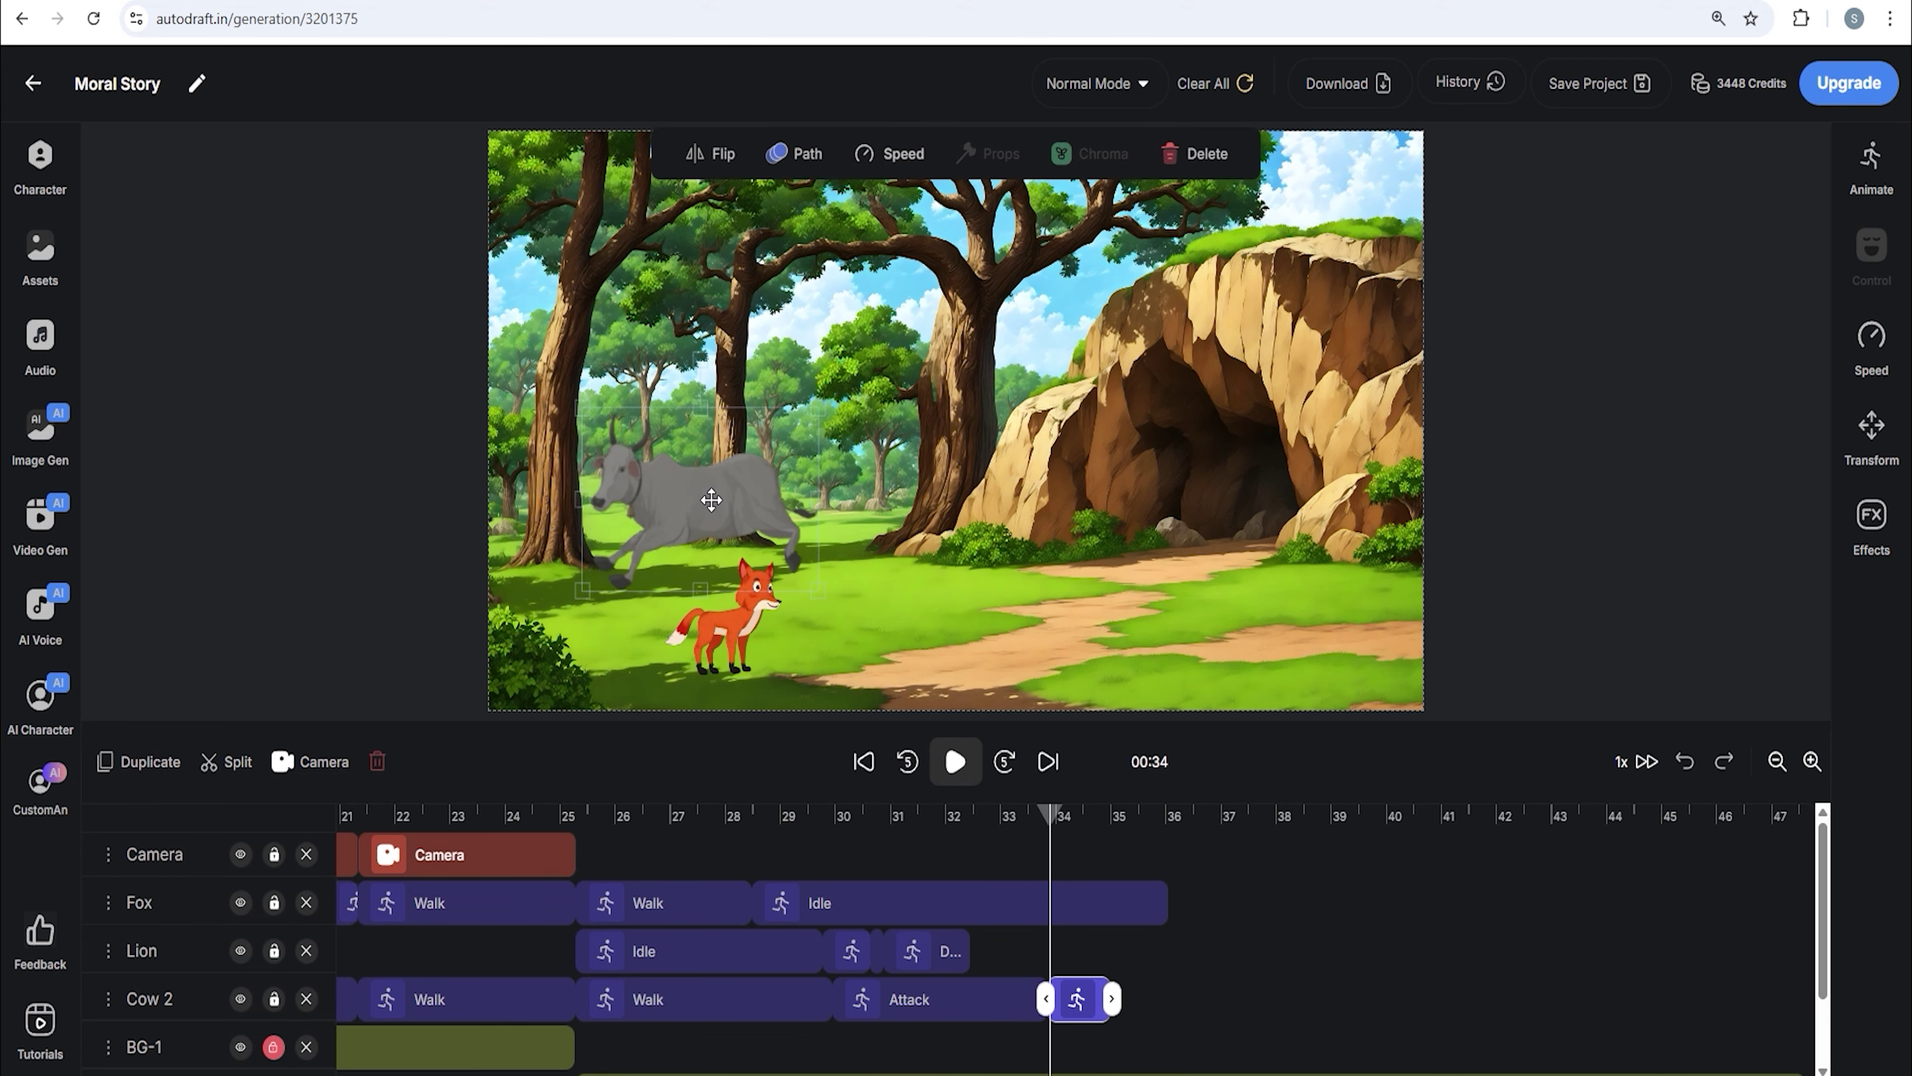
- Shift the cut between Cow 2's Attack and Run clips to about 33.4 seconds
drag(1049, 821, 1030, 869)
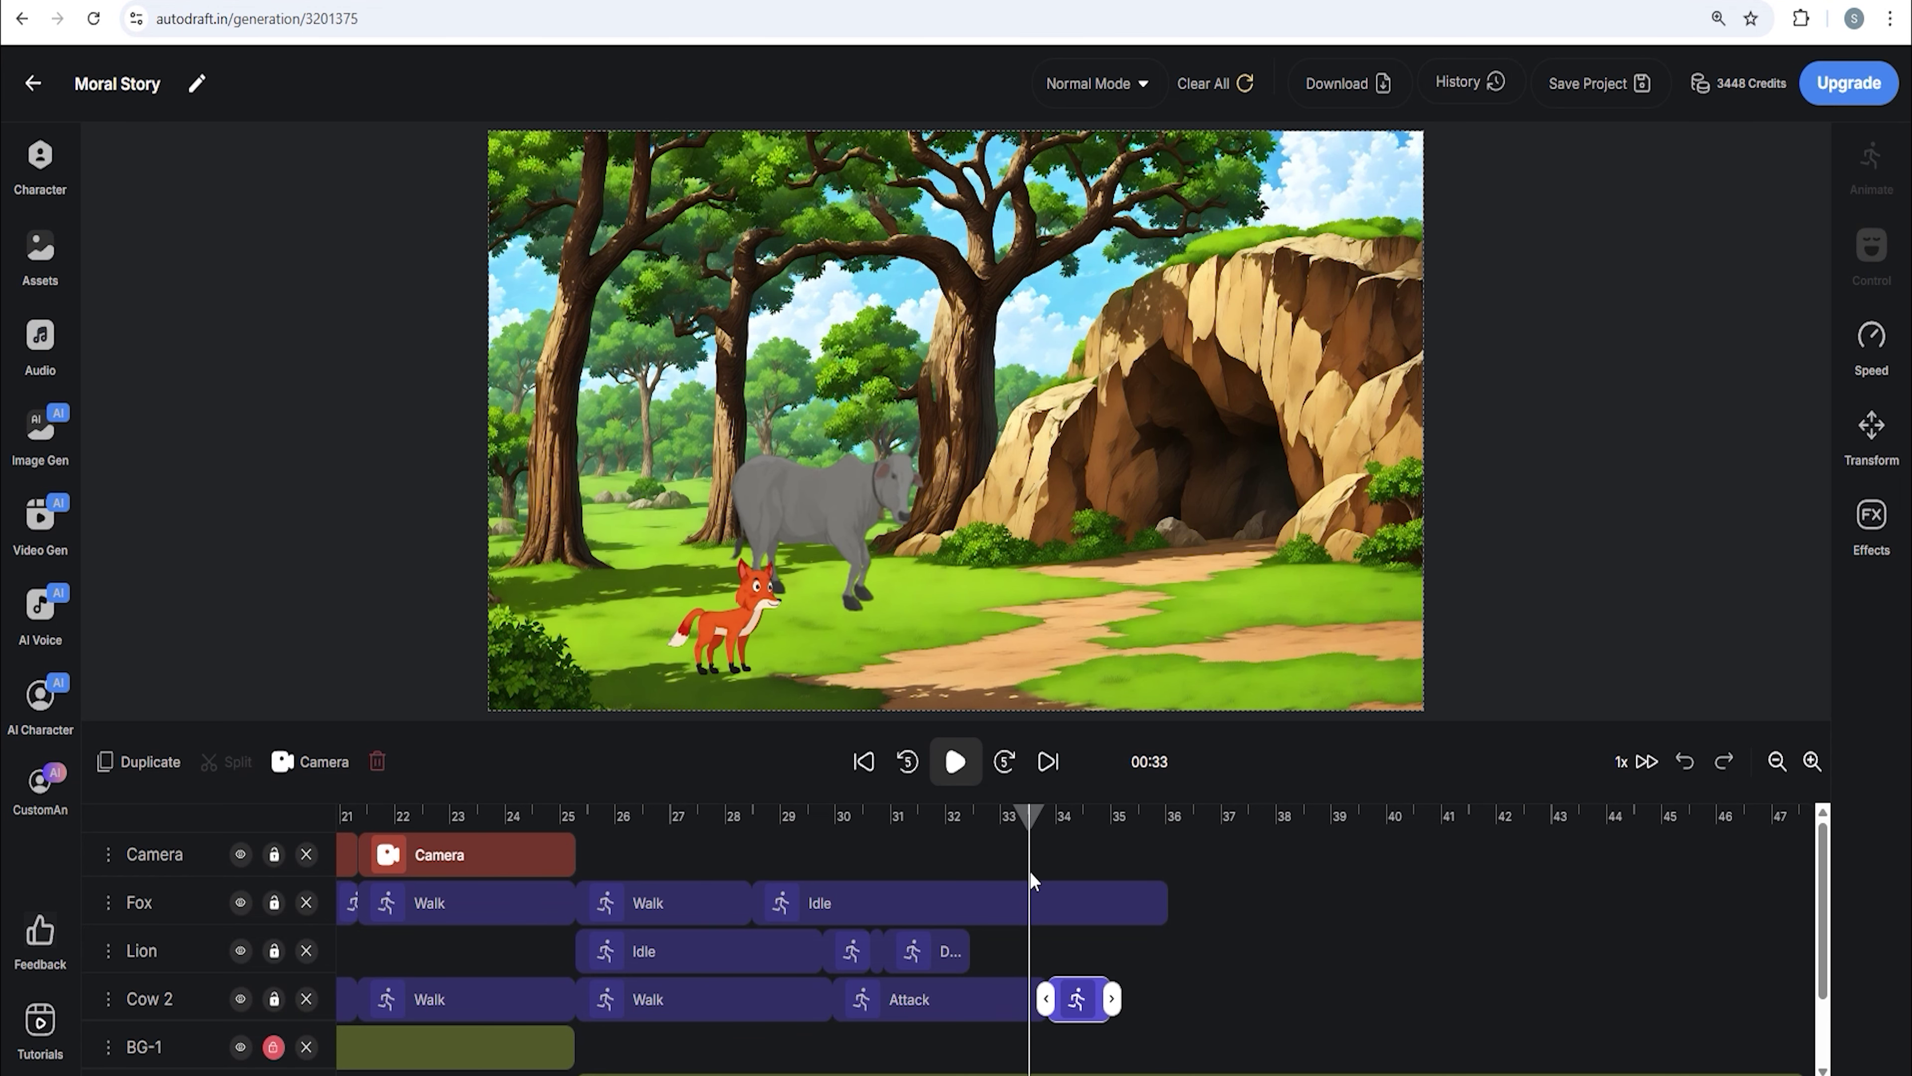
click(1031, 1001)
- Extend the lion's Drinking Water clip to about 35.6 seconds
drag(1028, 817, 948, 821)
click(951, 951)
drag(971, 951, 1178, 841)
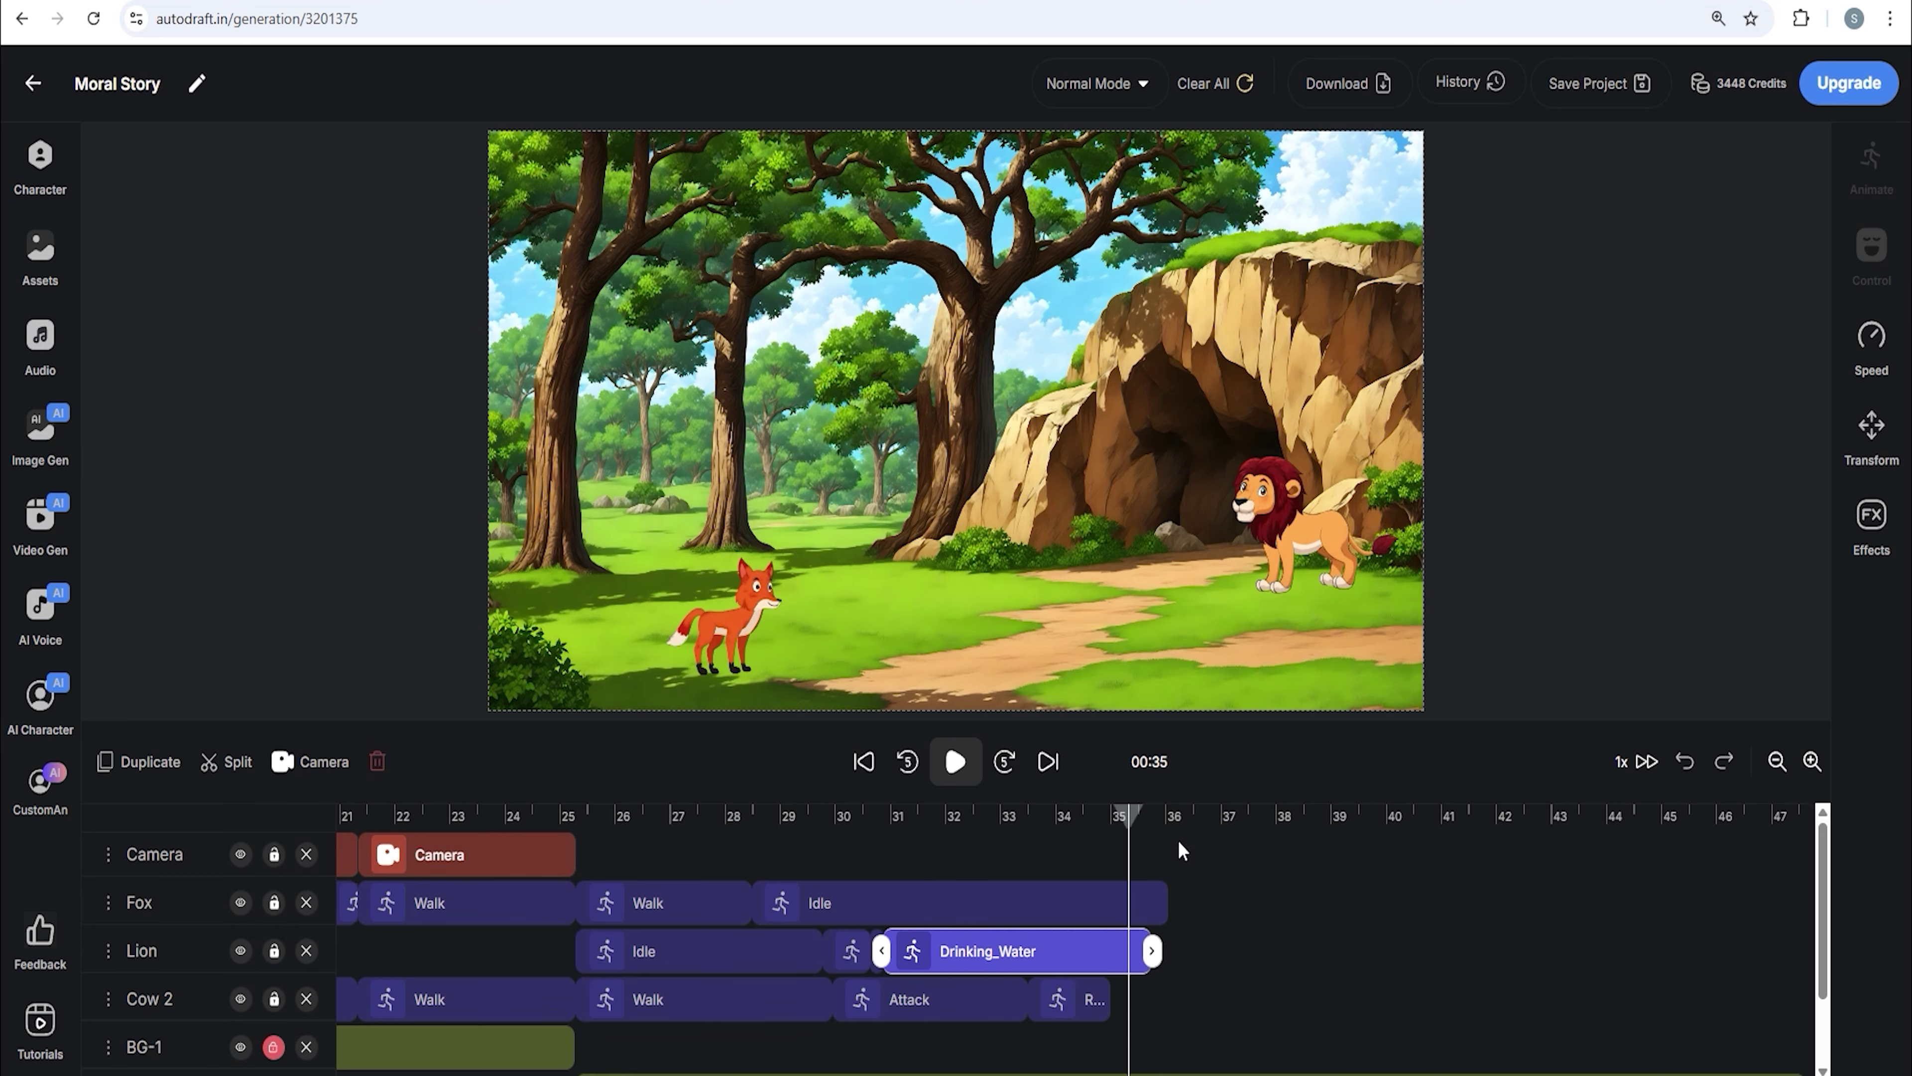
click(1221, 818)
- Move the audio clip near 38 seconds back against the end of the preceding audio clip
scroll(1221, 855, down, 1)
click(1332, 1052)
drag(1331, 1052, 1309, 1052)
scroll(1285, 904, up, 1)
click(1118, 816)
- Move the remaining audio clips earlier to close the gaps after the clip that starts at about 37 seconds
click(1776, 761)
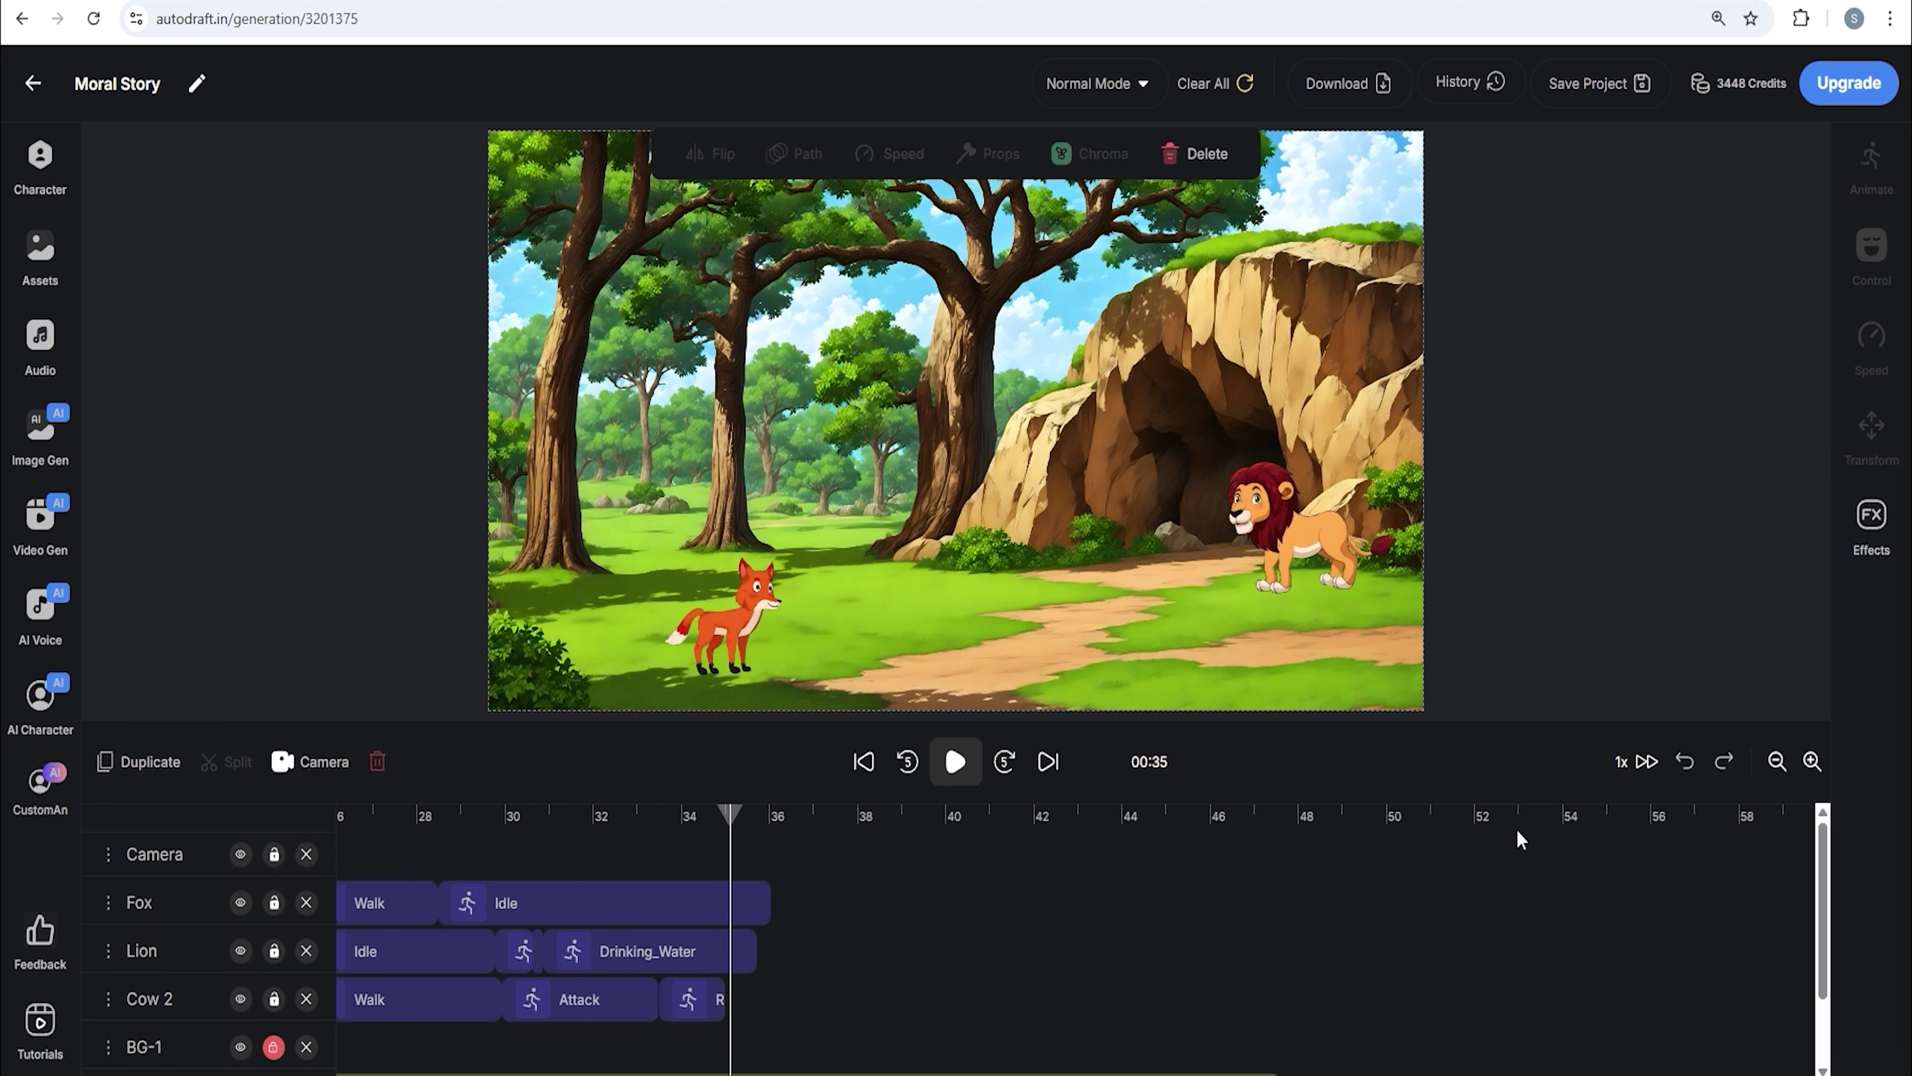
click(909, 764)
click(909, 764)
click(909, 764)
click(910, 764)
click(1776, 762)
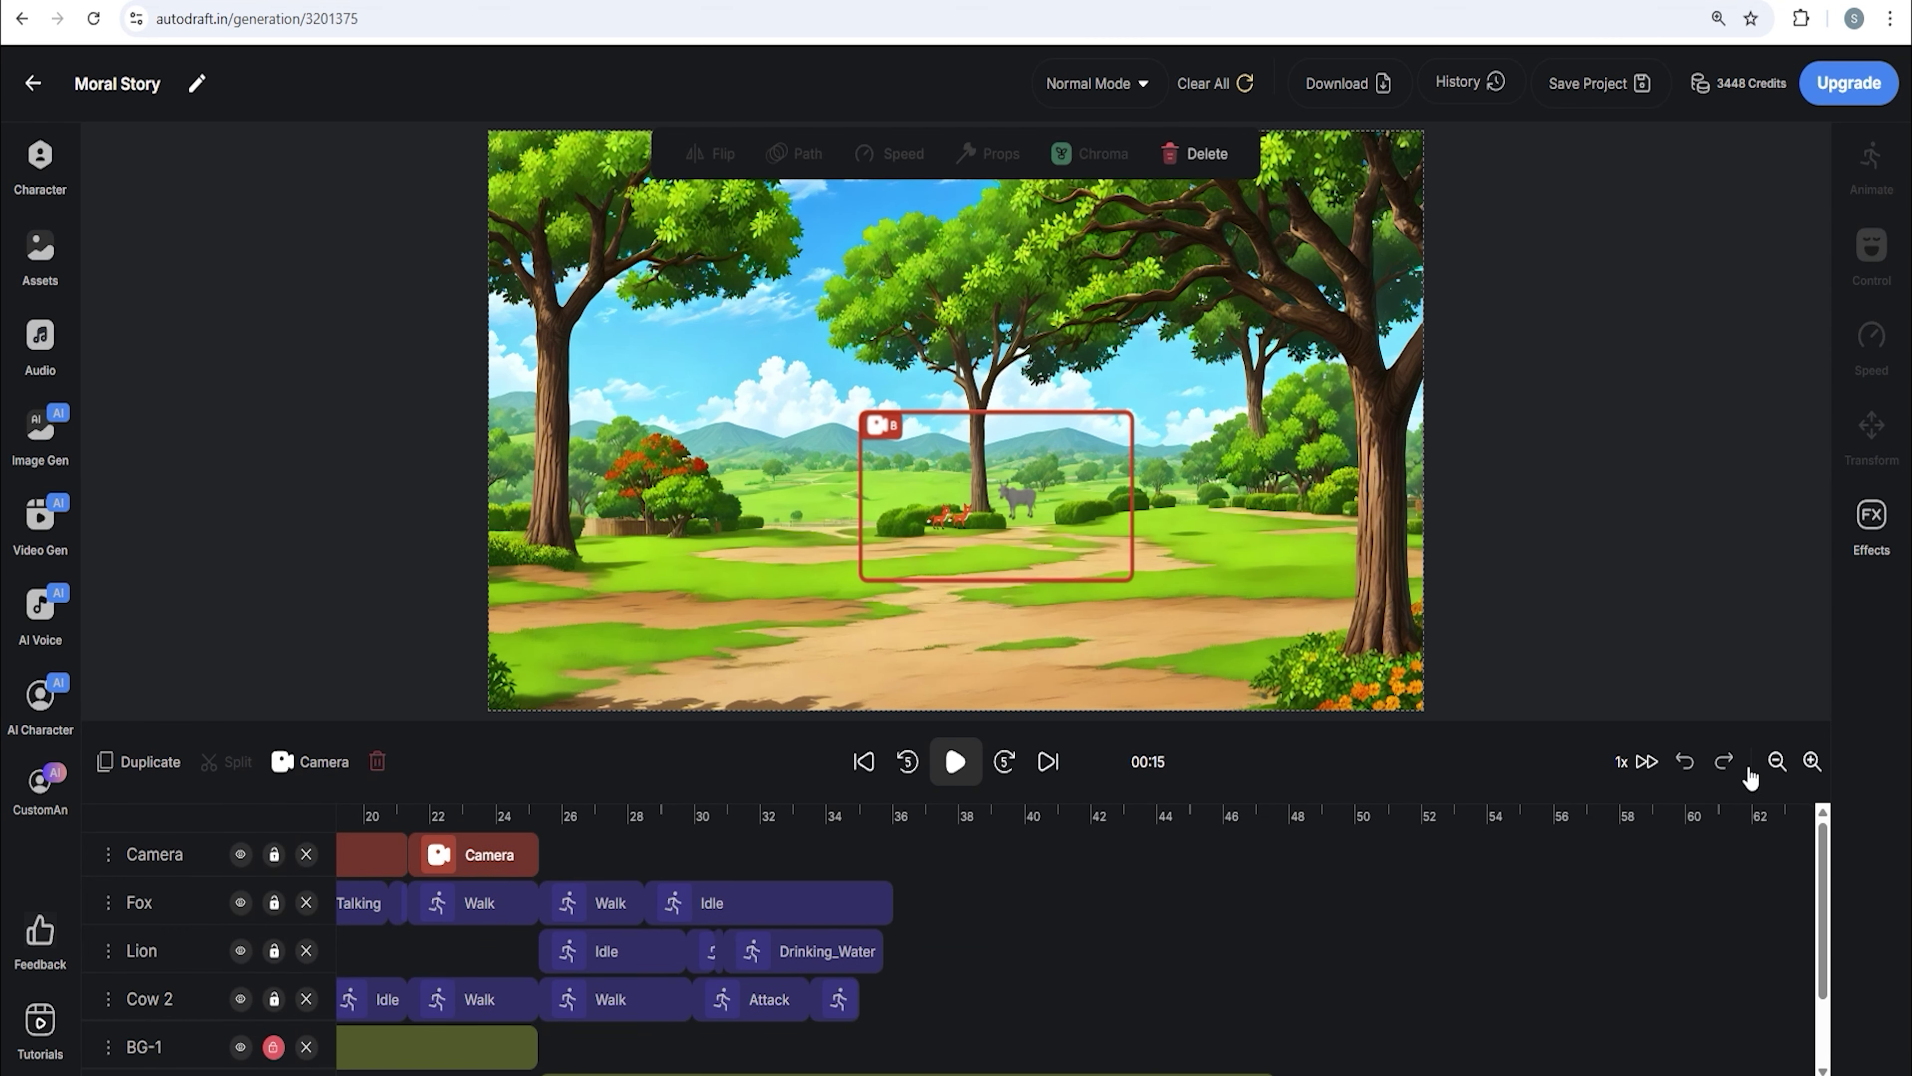
click(912, 760)
click(865, 762)
click(1775, 763)
scroll(1281, 947, down, 1)
click(1811, 765)
click(1776, 761)
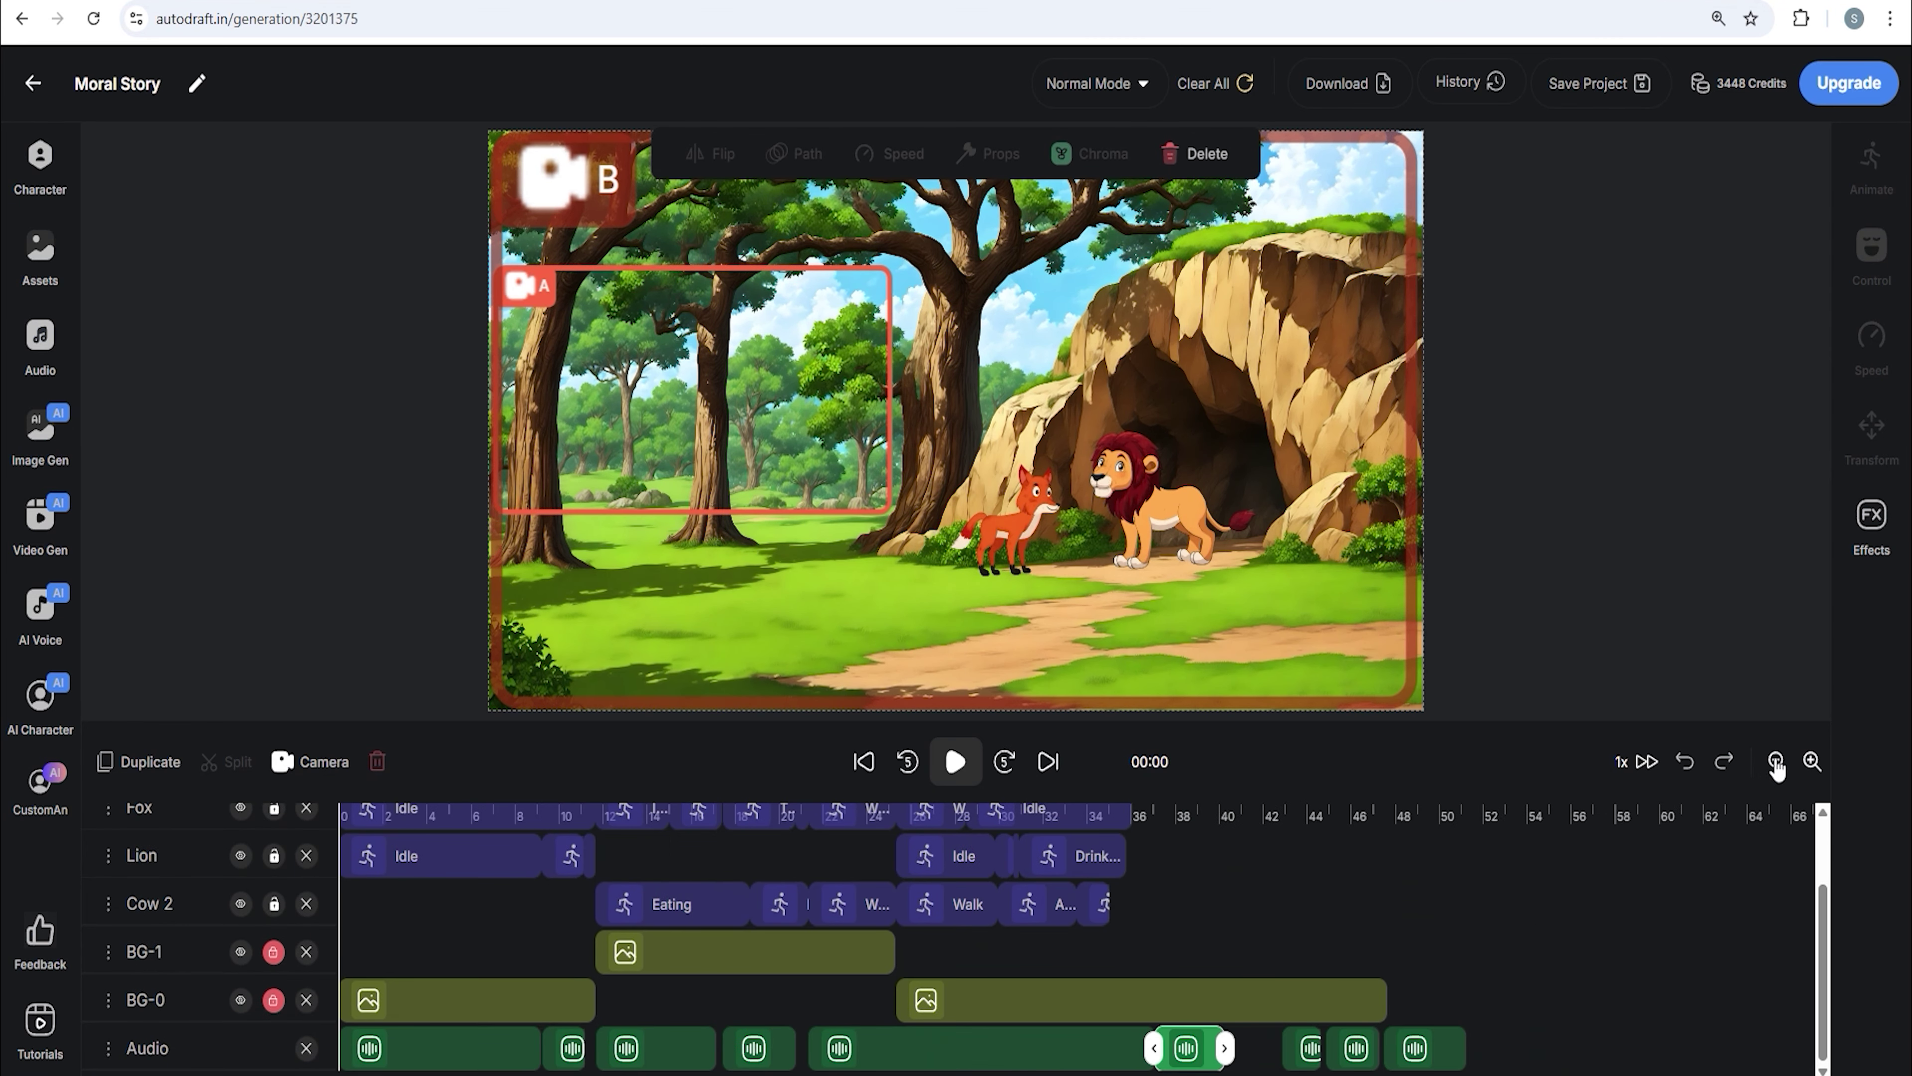
click(1149, 833)
click(1294, 1060)
drag(1257, 1057, 1306, 1056)
drag(1439, 1050, 1368, 1059)
click(1807, 762)
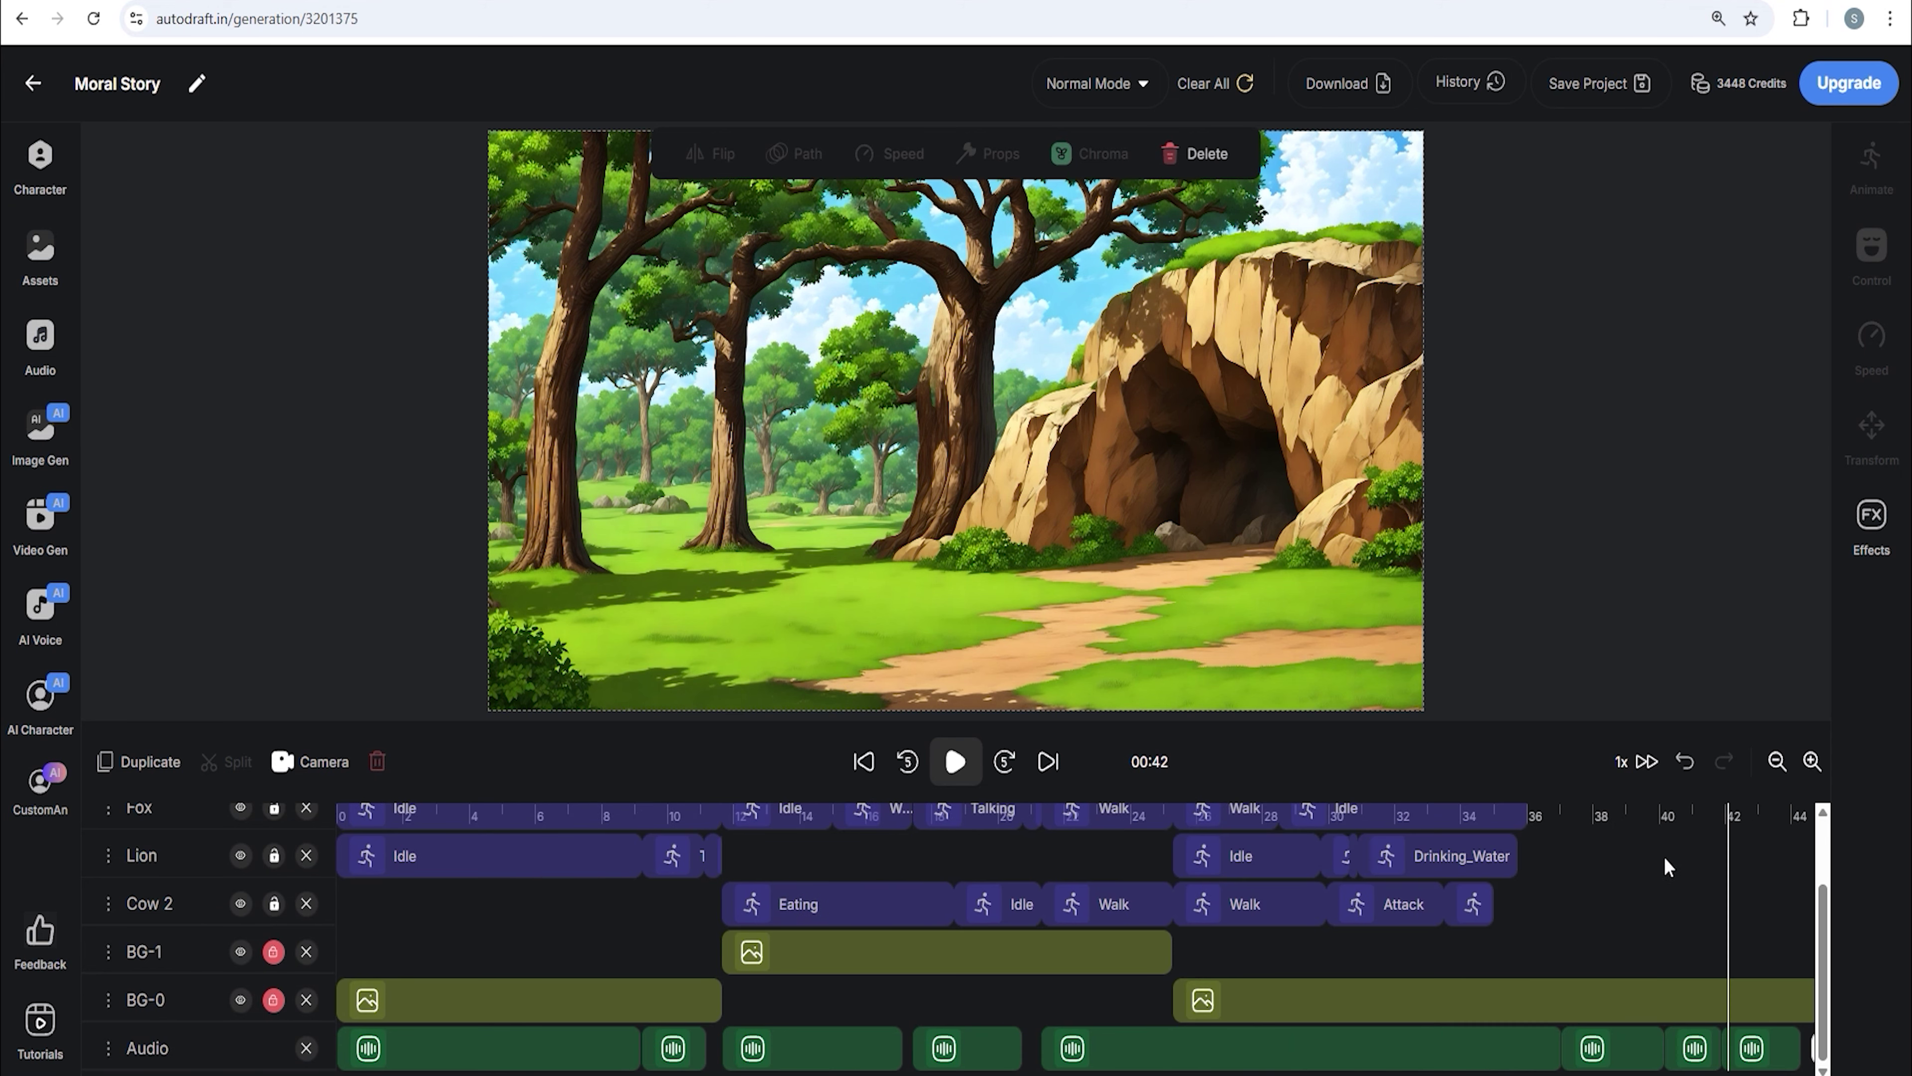
- Extend the cave background on BG-0 to the end of the last audio clip, at about 48 seconds
click(1015, 748)
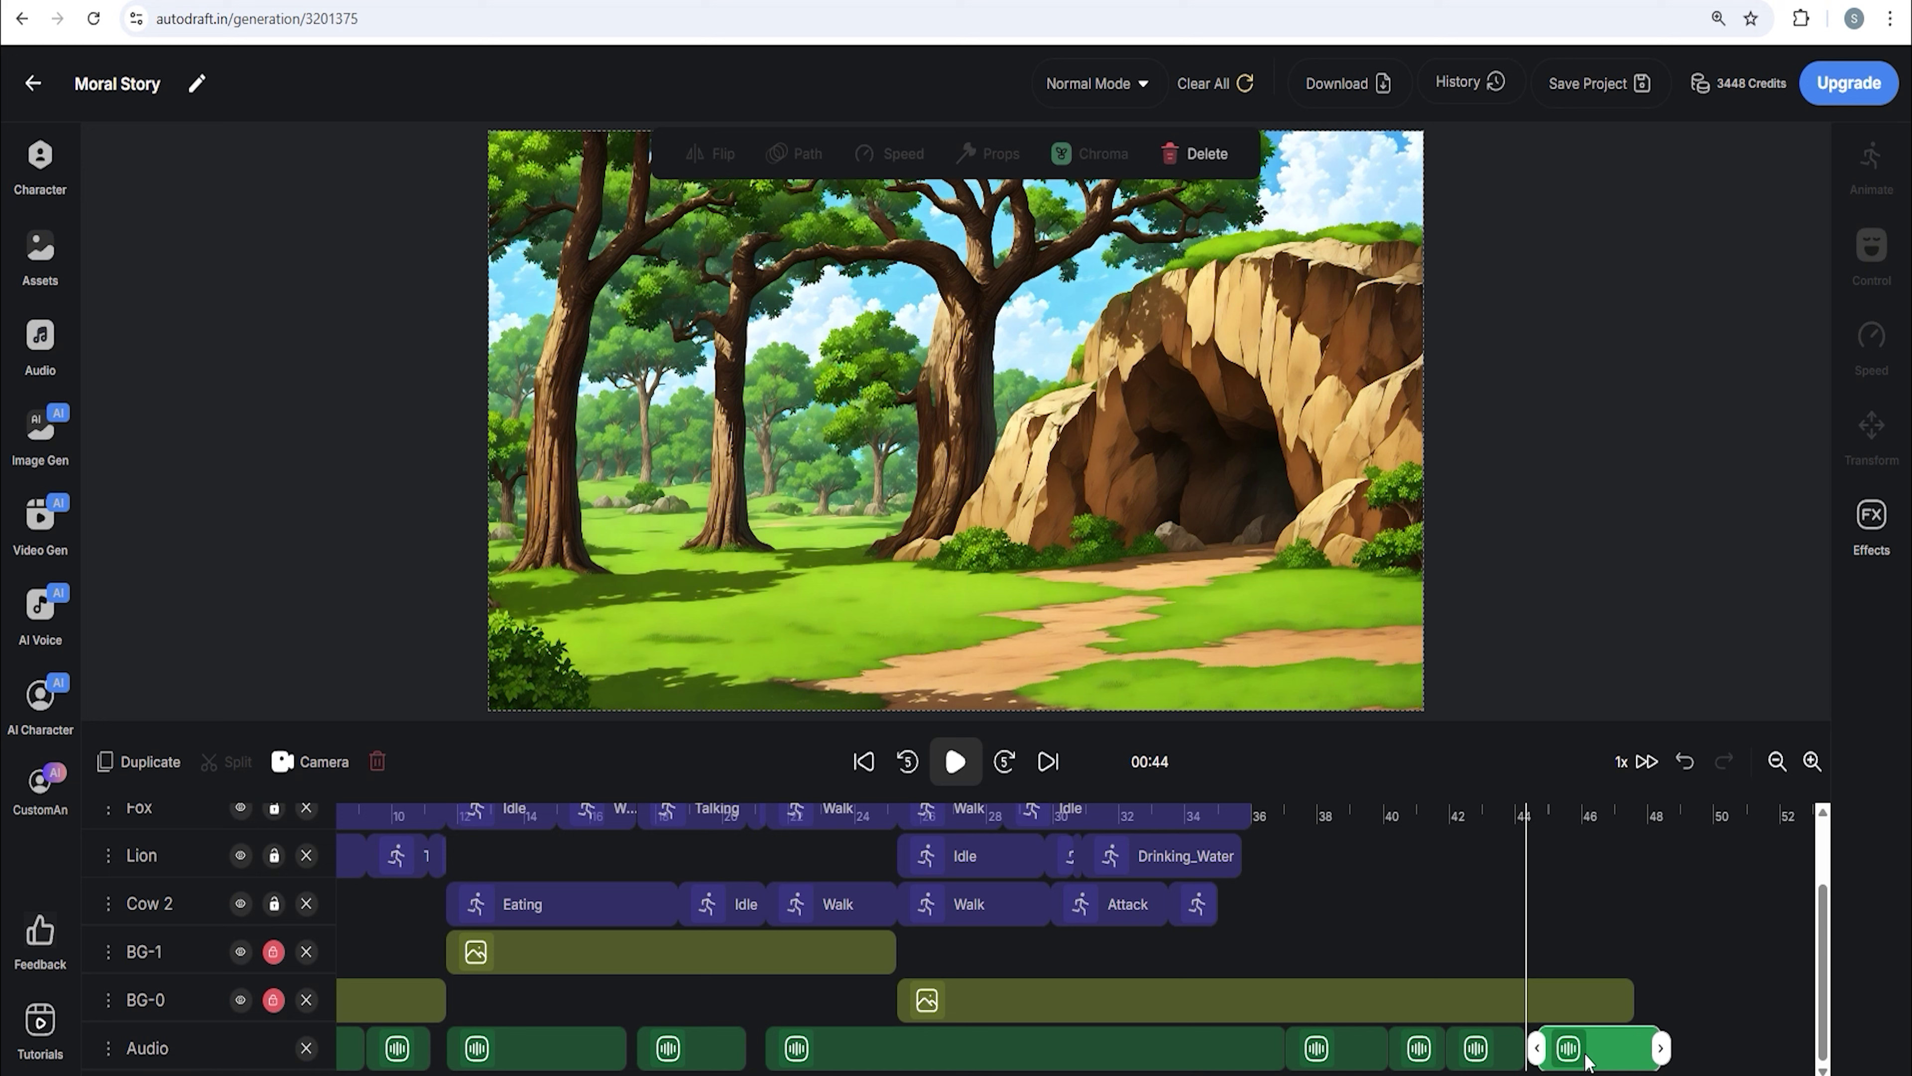
click(1617, 999)
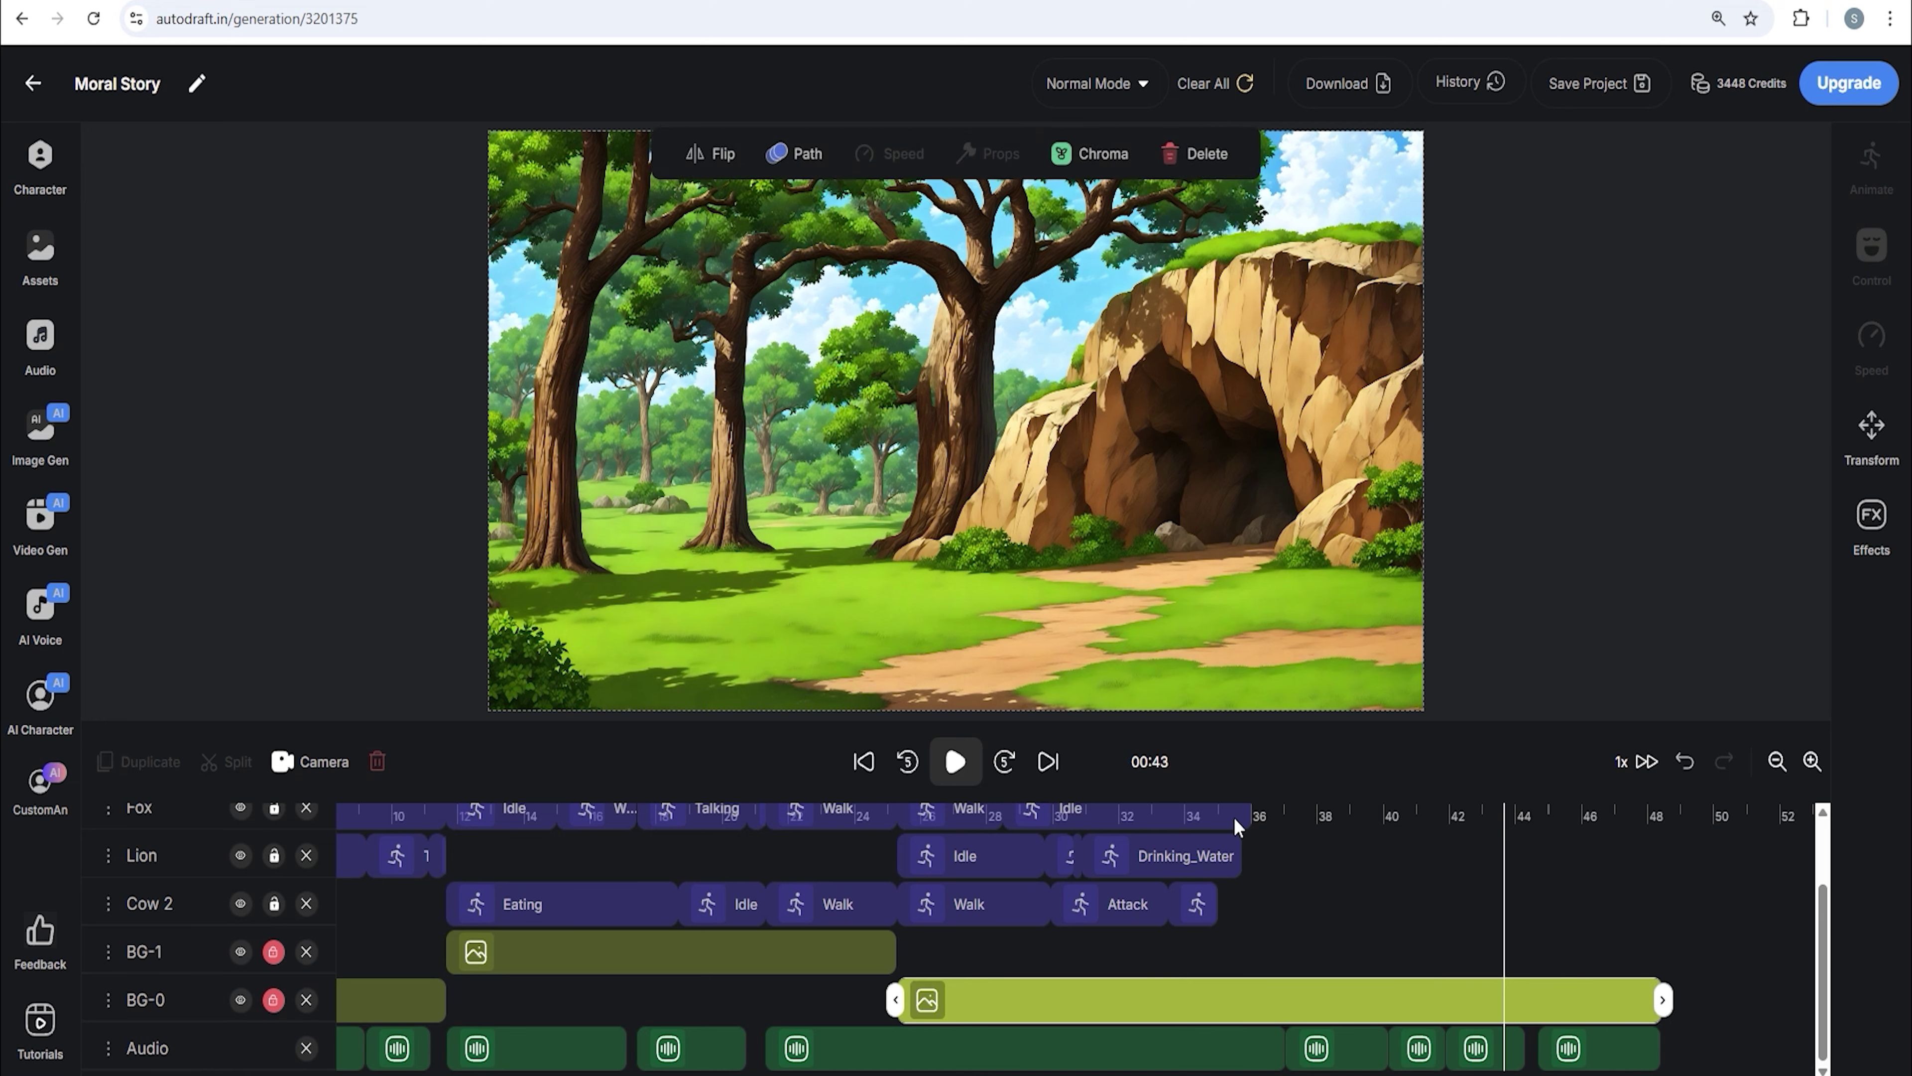
- Trim the end of Cow 2's Run clip to about 34.3 seconds
scroll(1234, 826, up, 2)
click(1200, 818)
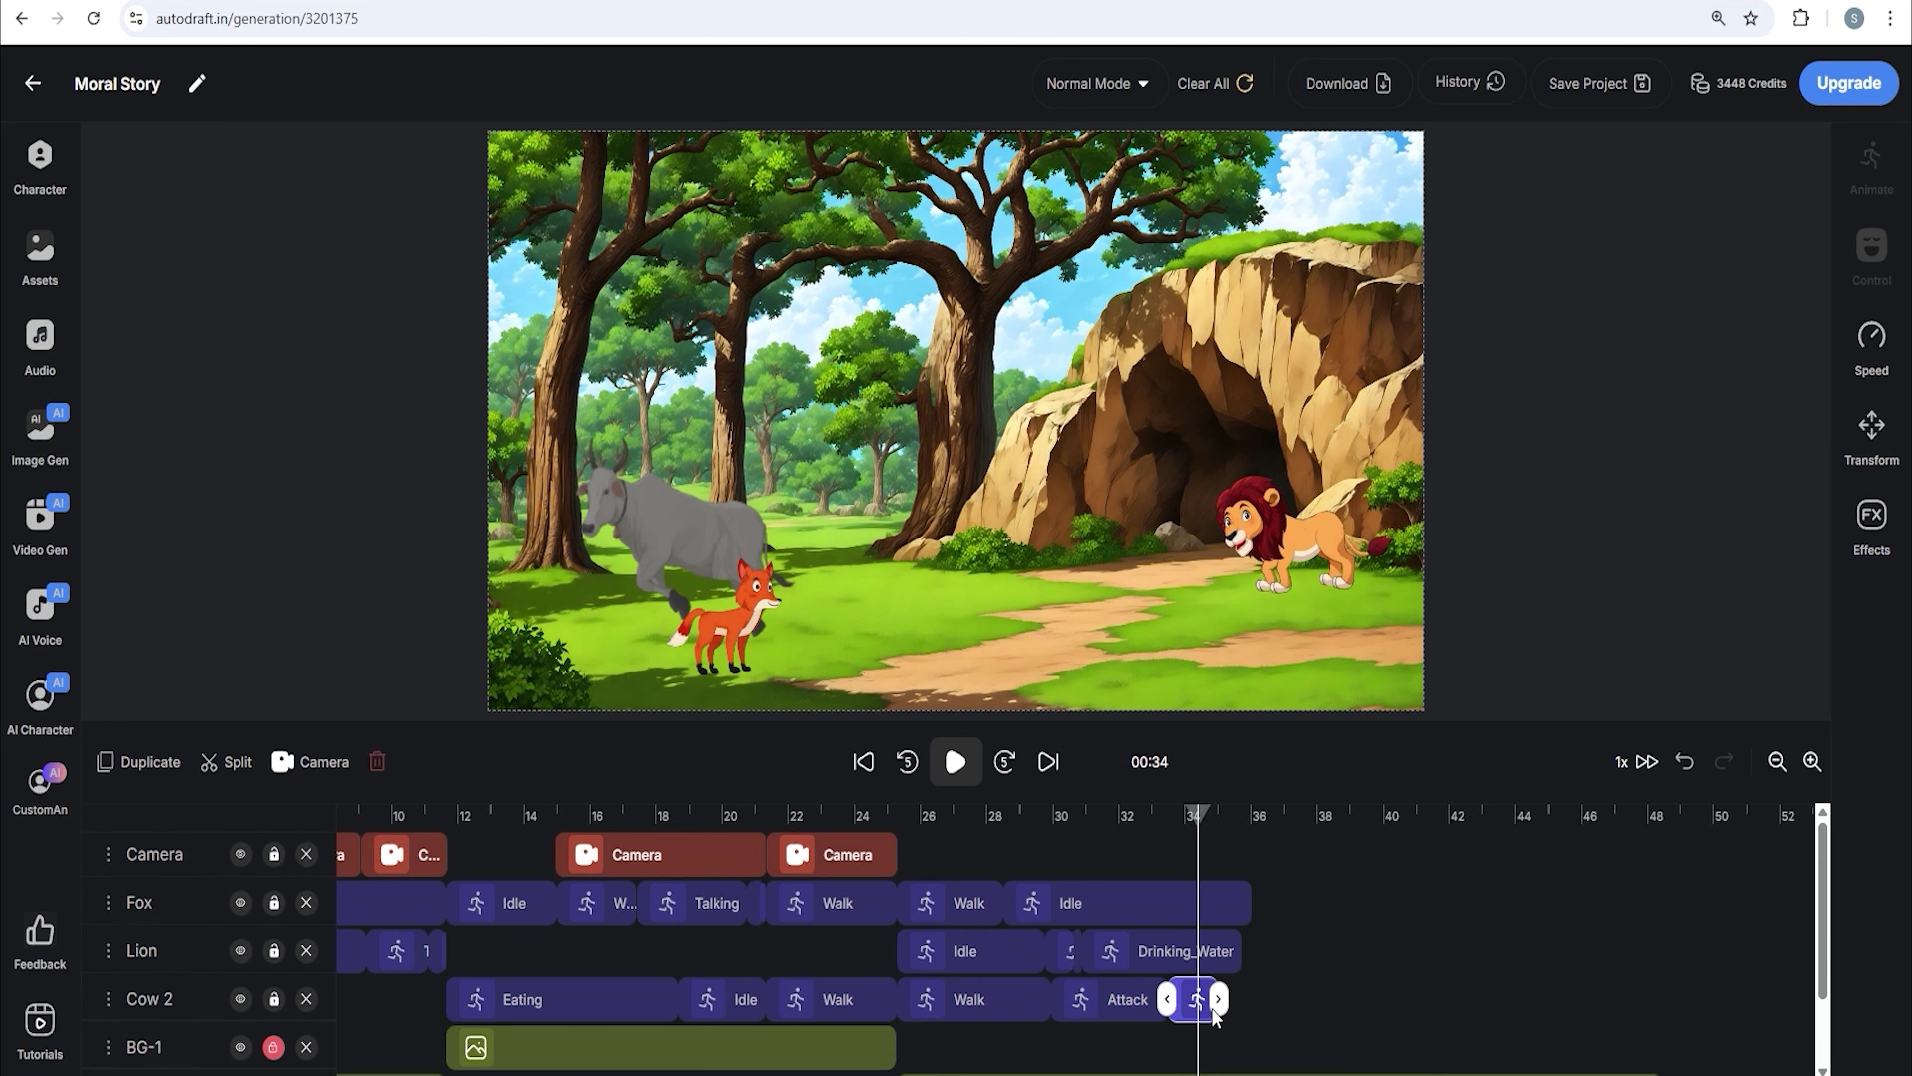
drag(1215, 1006, 1196, 1007)
click(1213, 815)
- Duplicate the camera clip near 7 seconds and place the copy at about 34.5 seconds
click(1777, 765)
click(1777, 765)
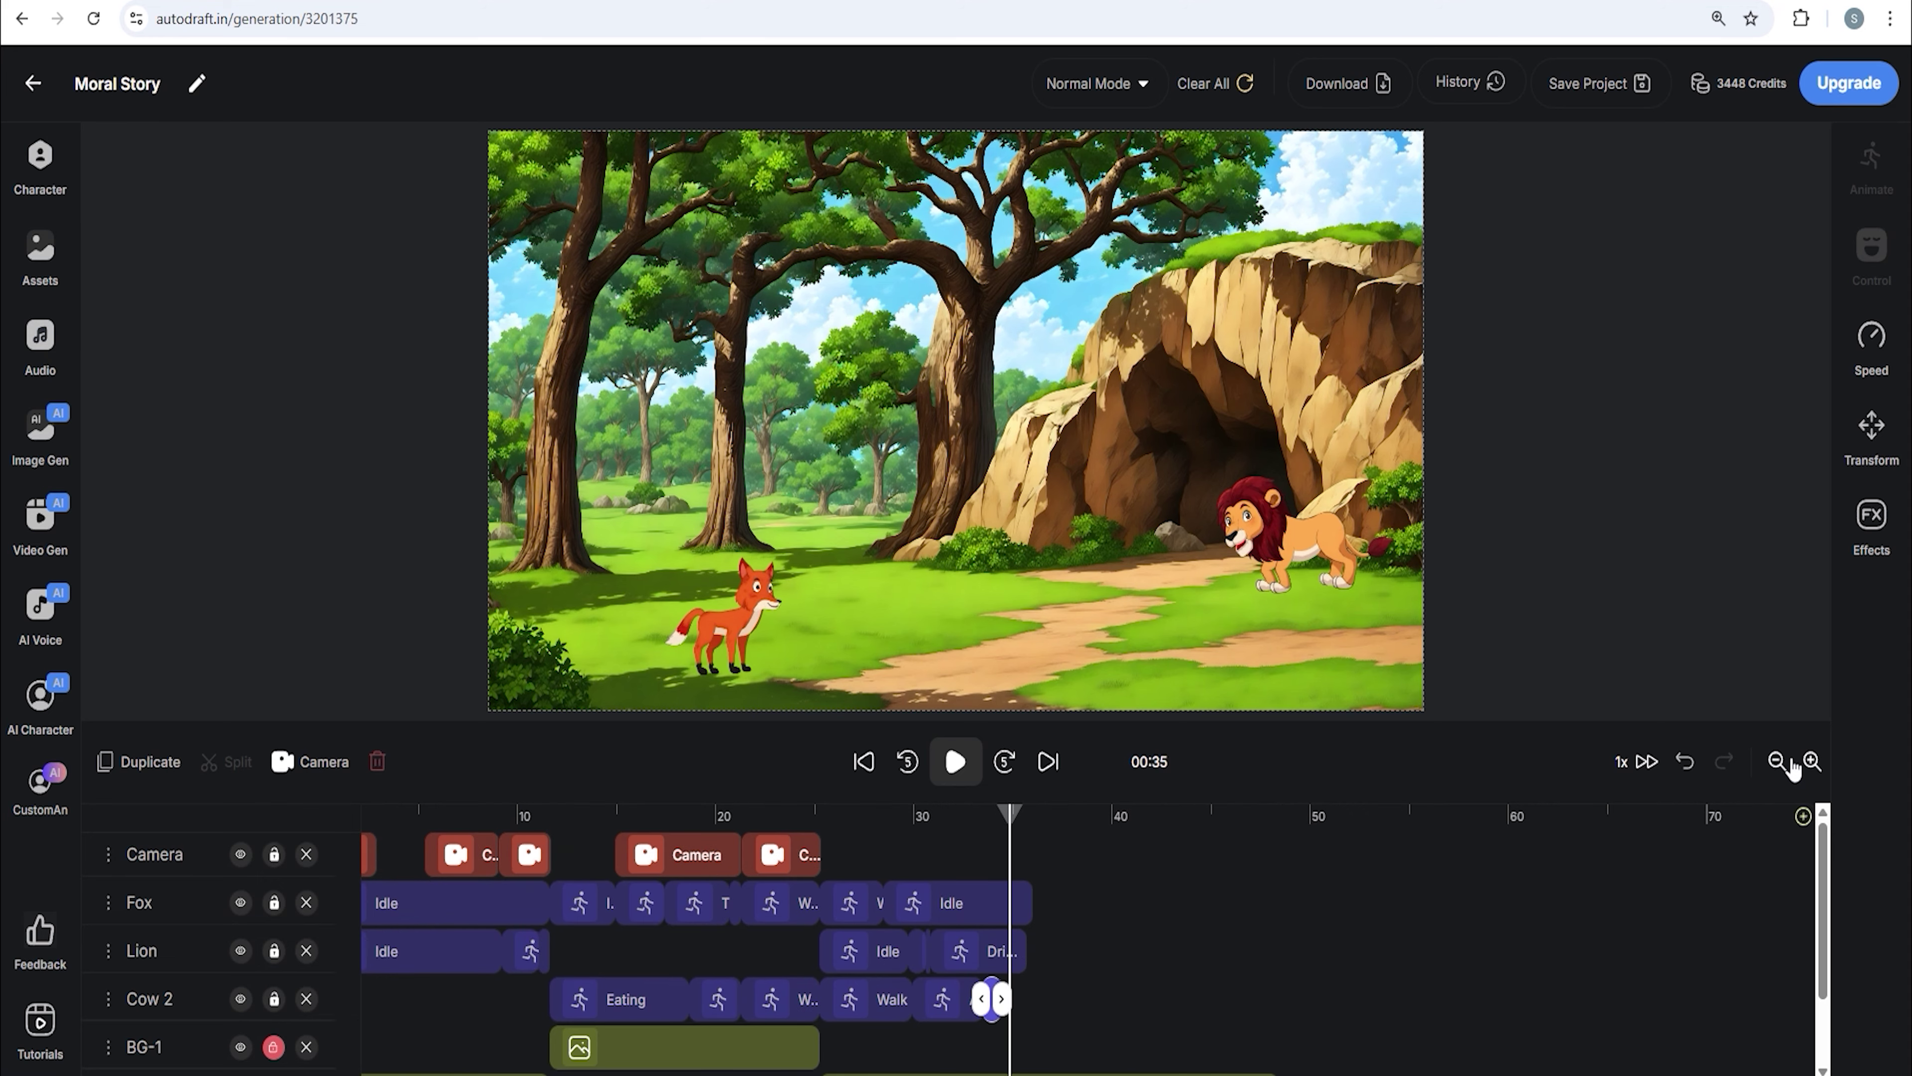
click(1808, 762)
click(1806, 761)
click(1490, 821)
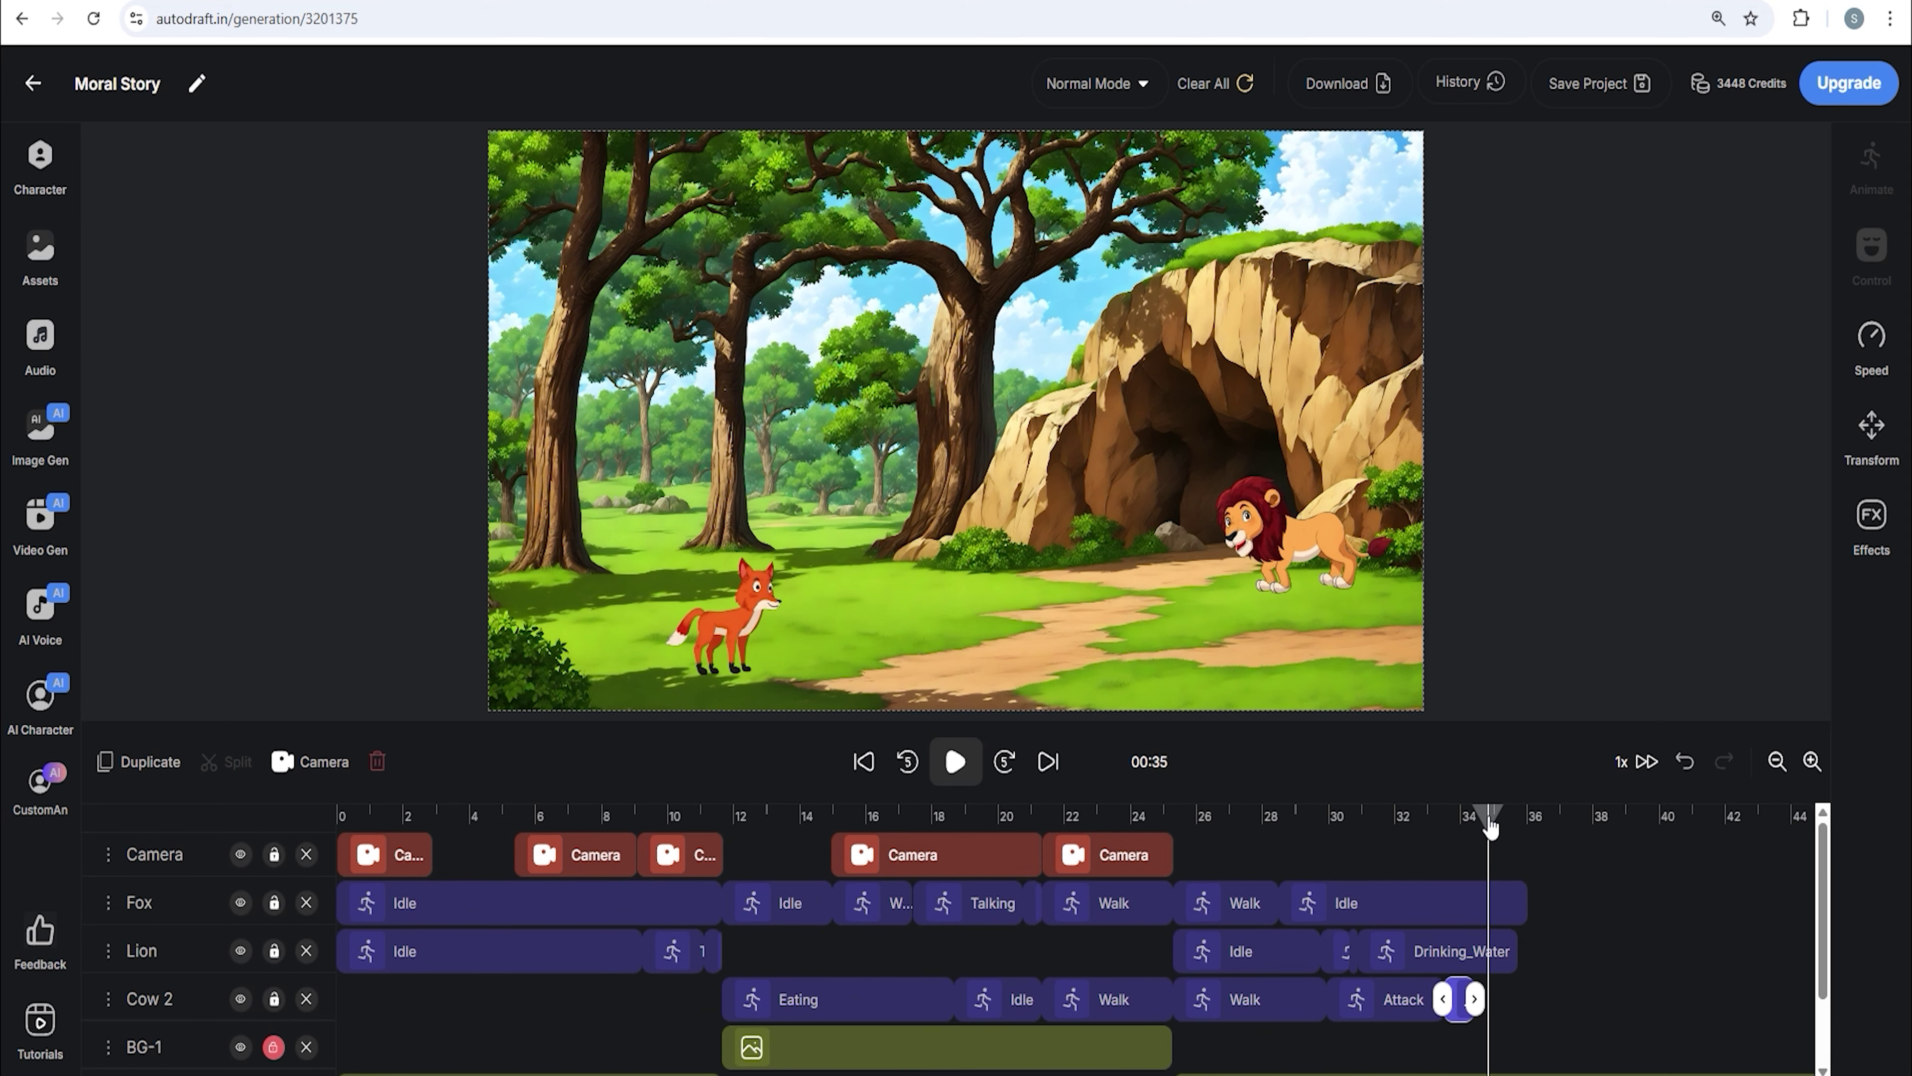
click(580, 816)
click(596, 853)
click(153, 767)
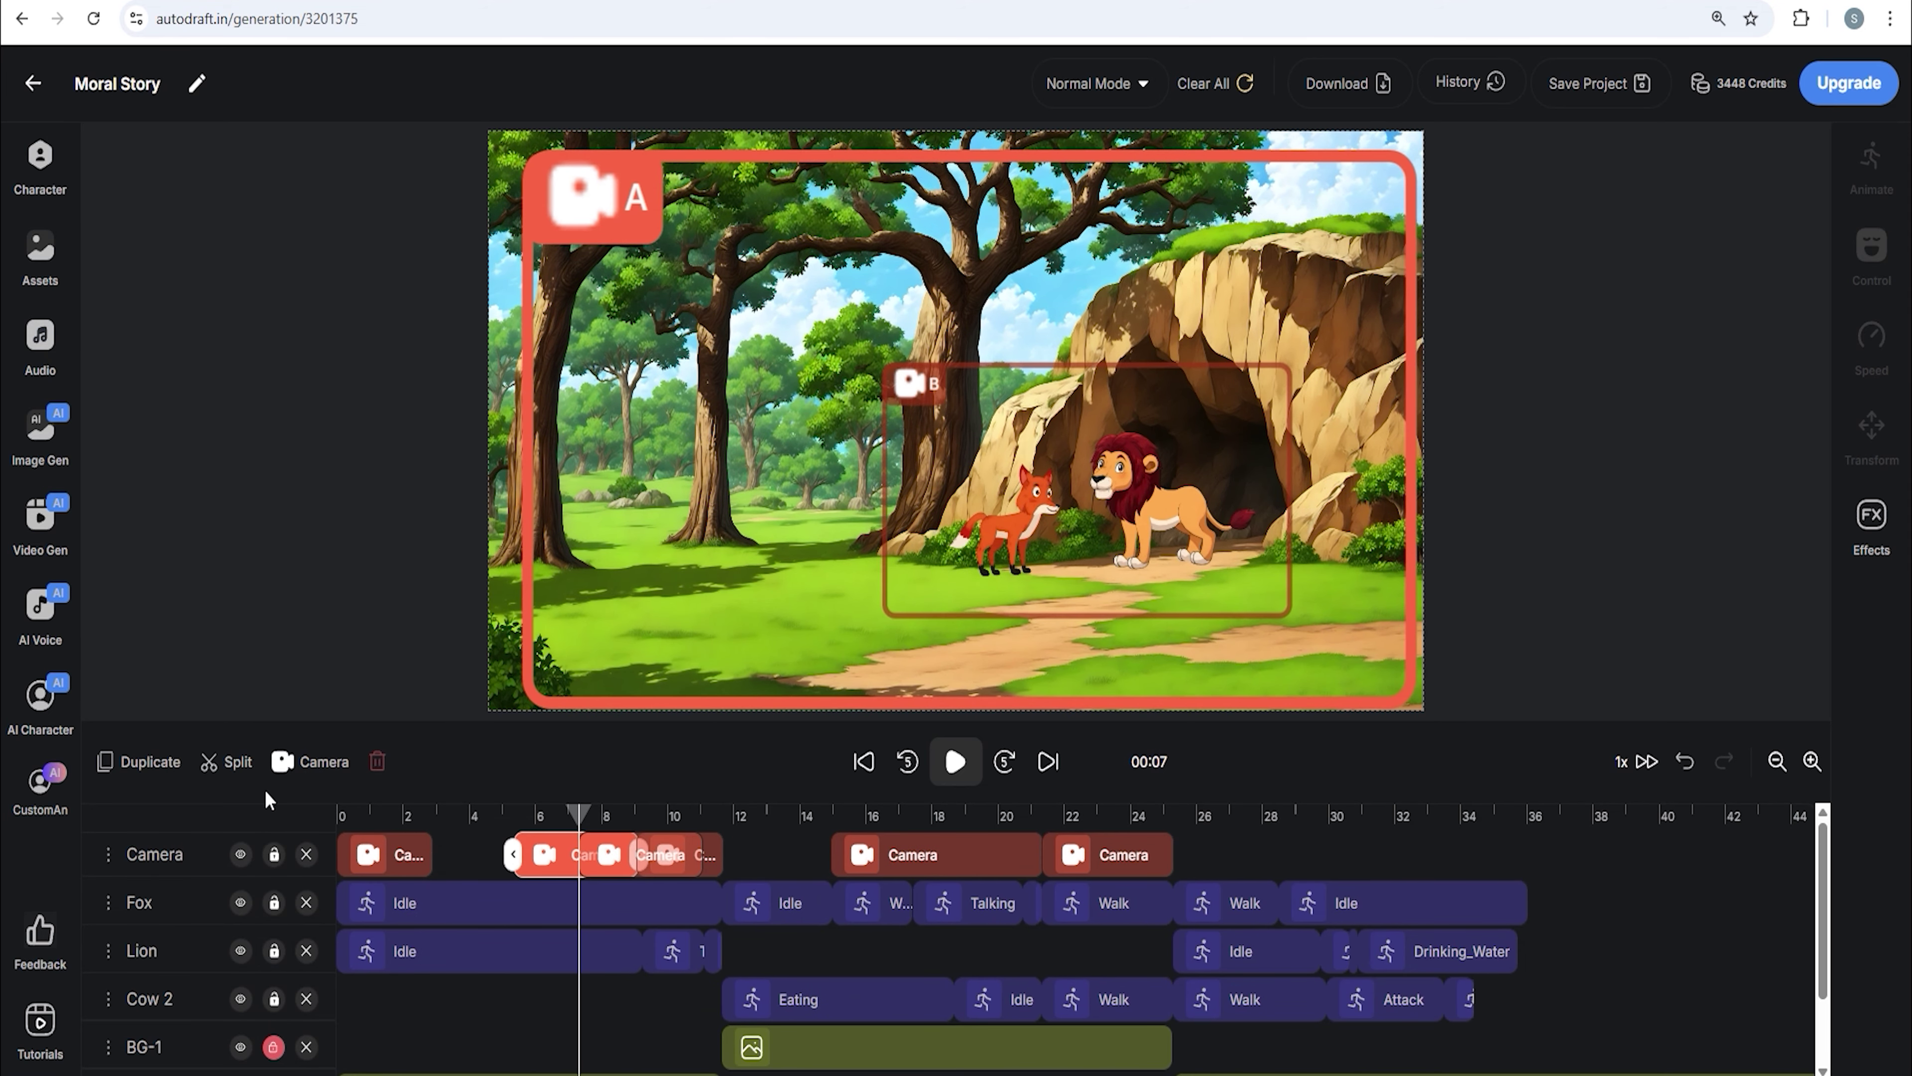
drag(639, 870, 1773, 904)
- Extend the fox's last Idle clip and the lion's Drinking Water clip to about 43.3 seconds
click(1453, 923)
click(1497, 953)
drag(1519, 950, 1777, 951)
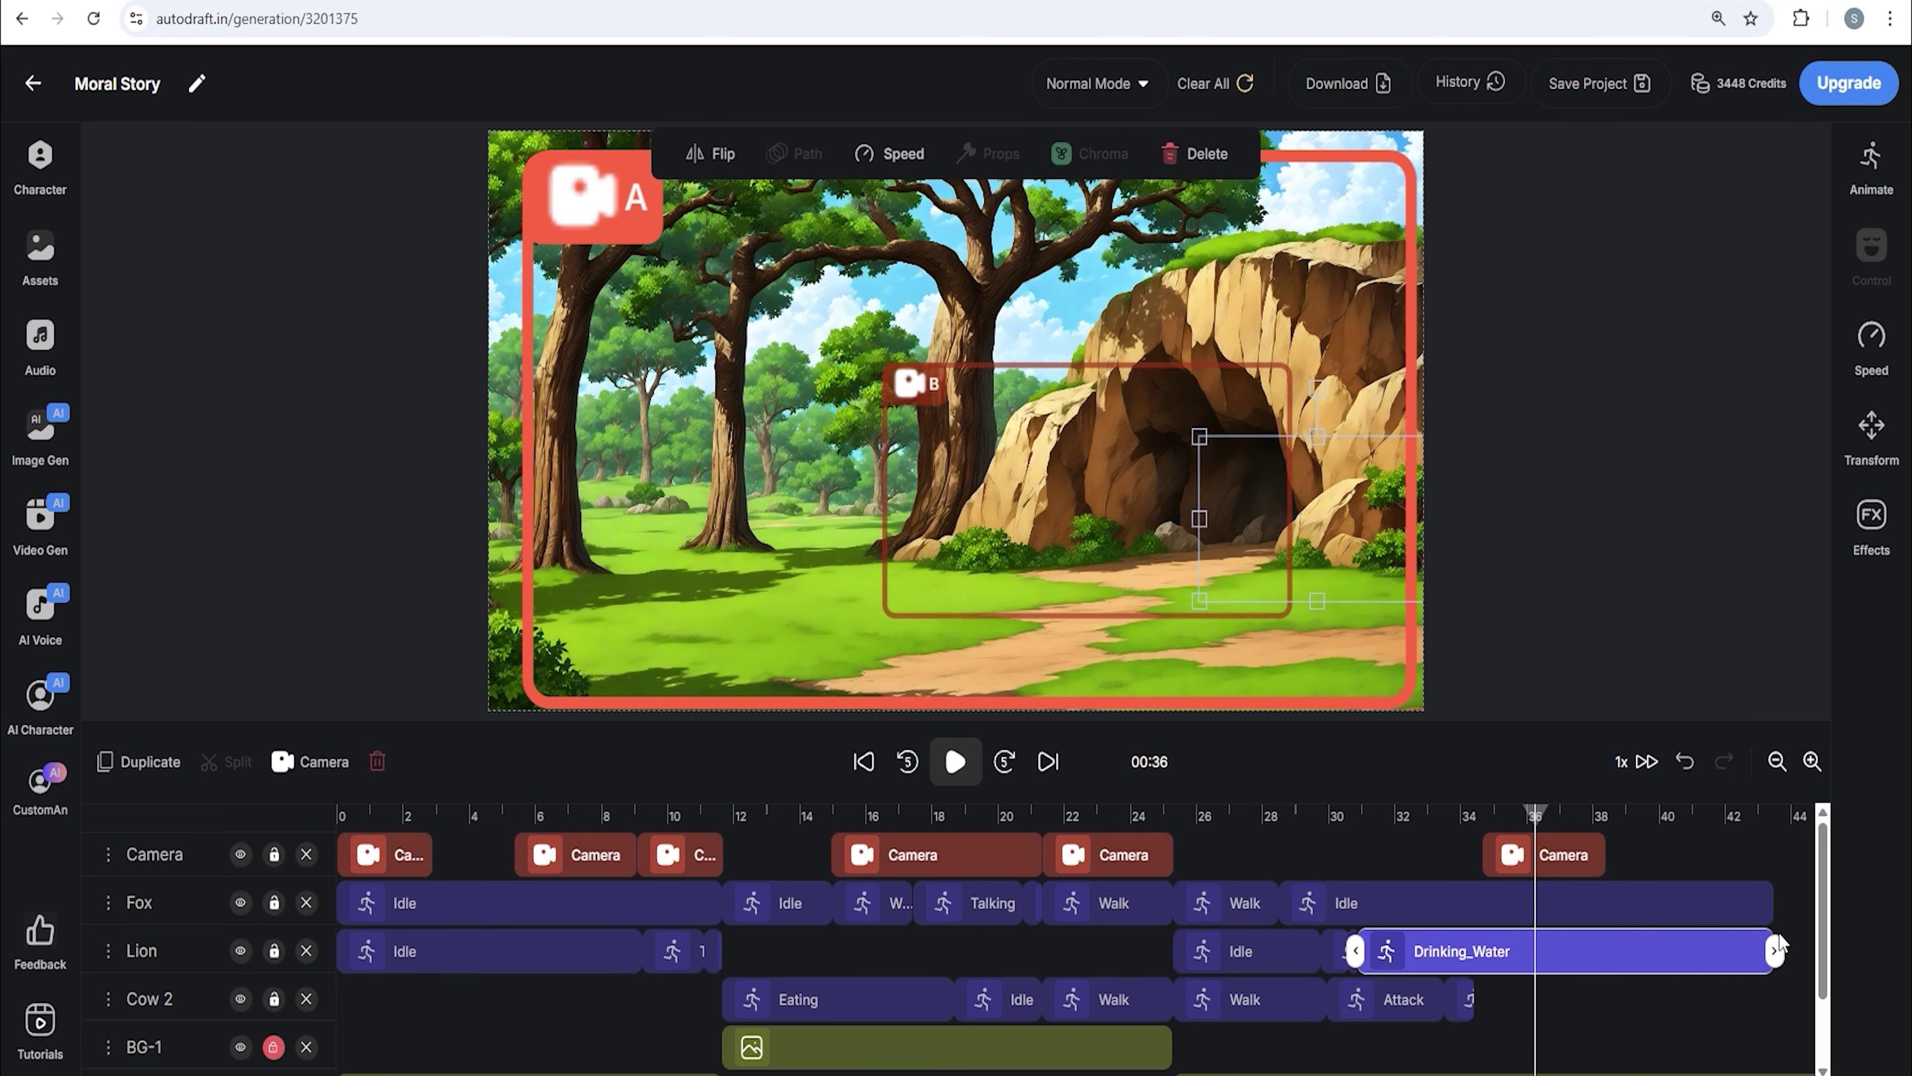
- Split the fox's last Idle clip at about 35 seconds and change the second piece to the Walk animation
click(1503, 902)
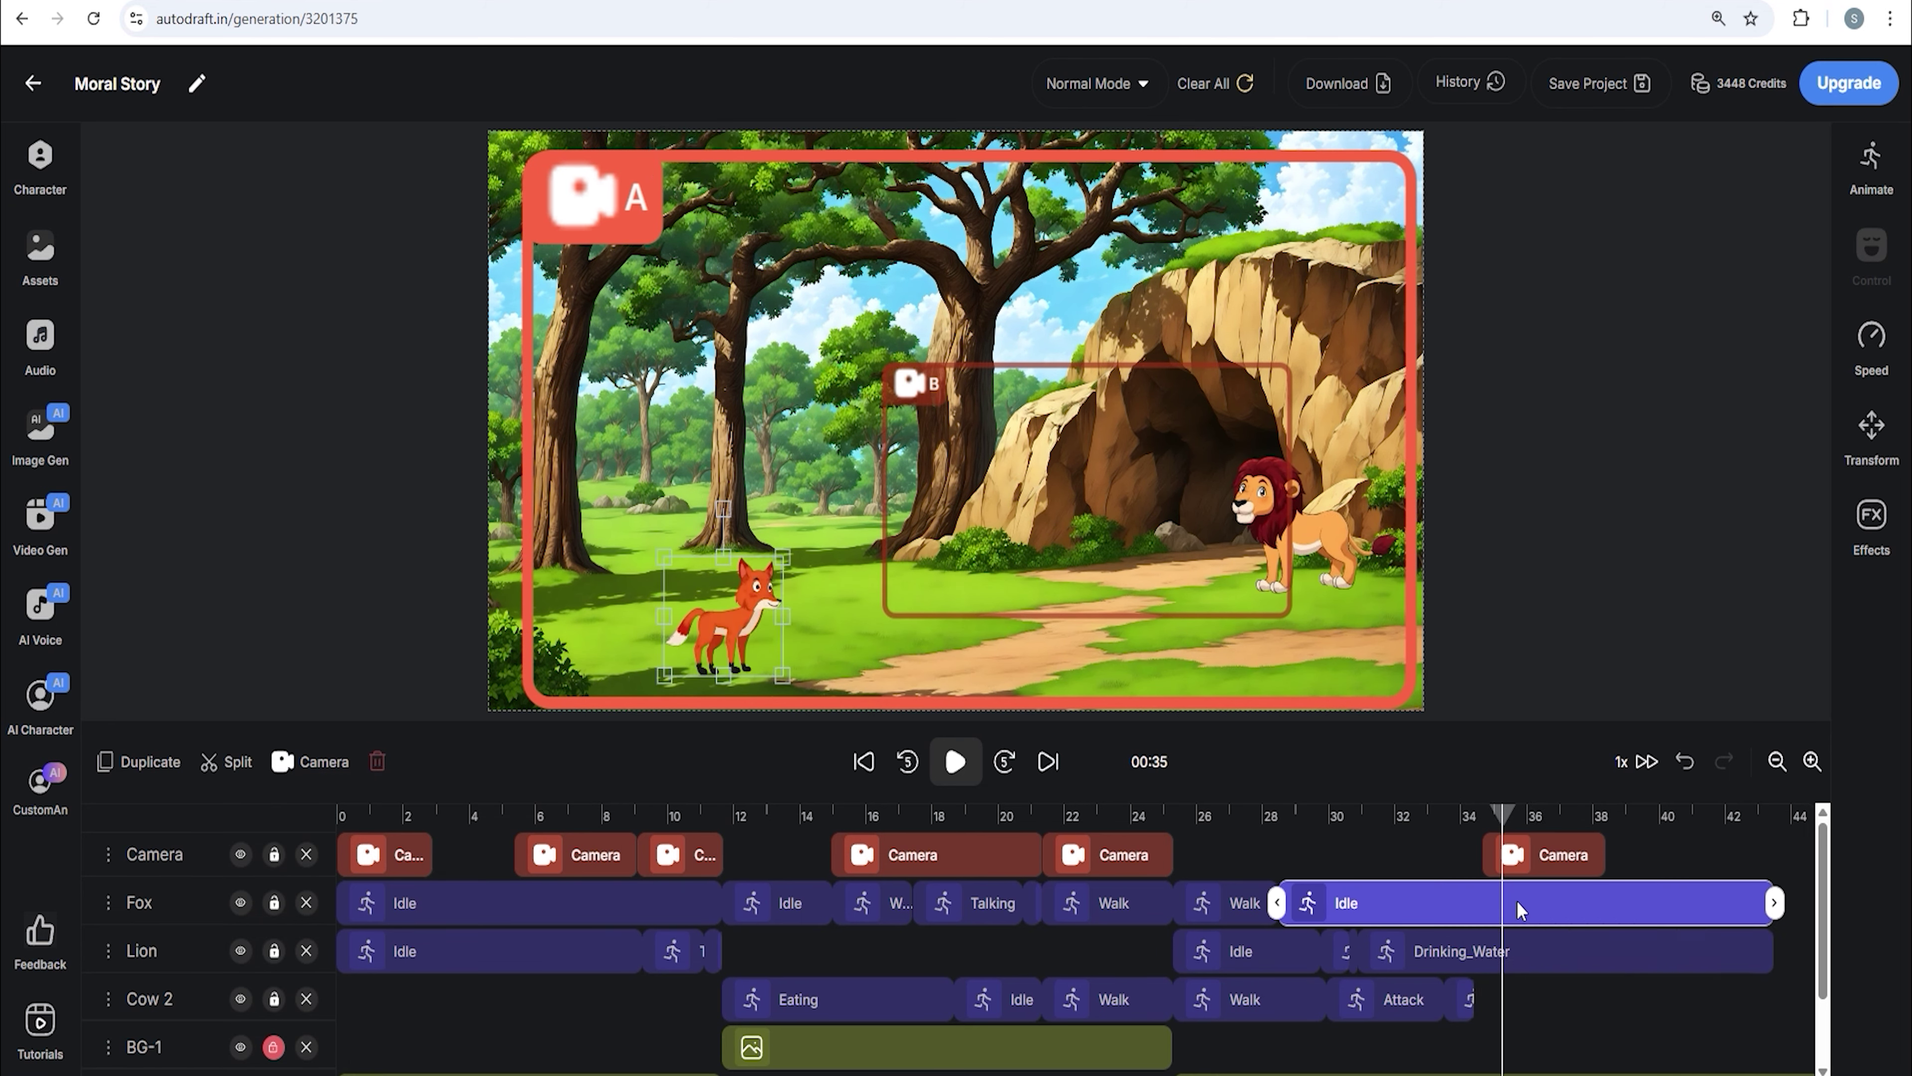
click(224, 764)
click(1566, 902)
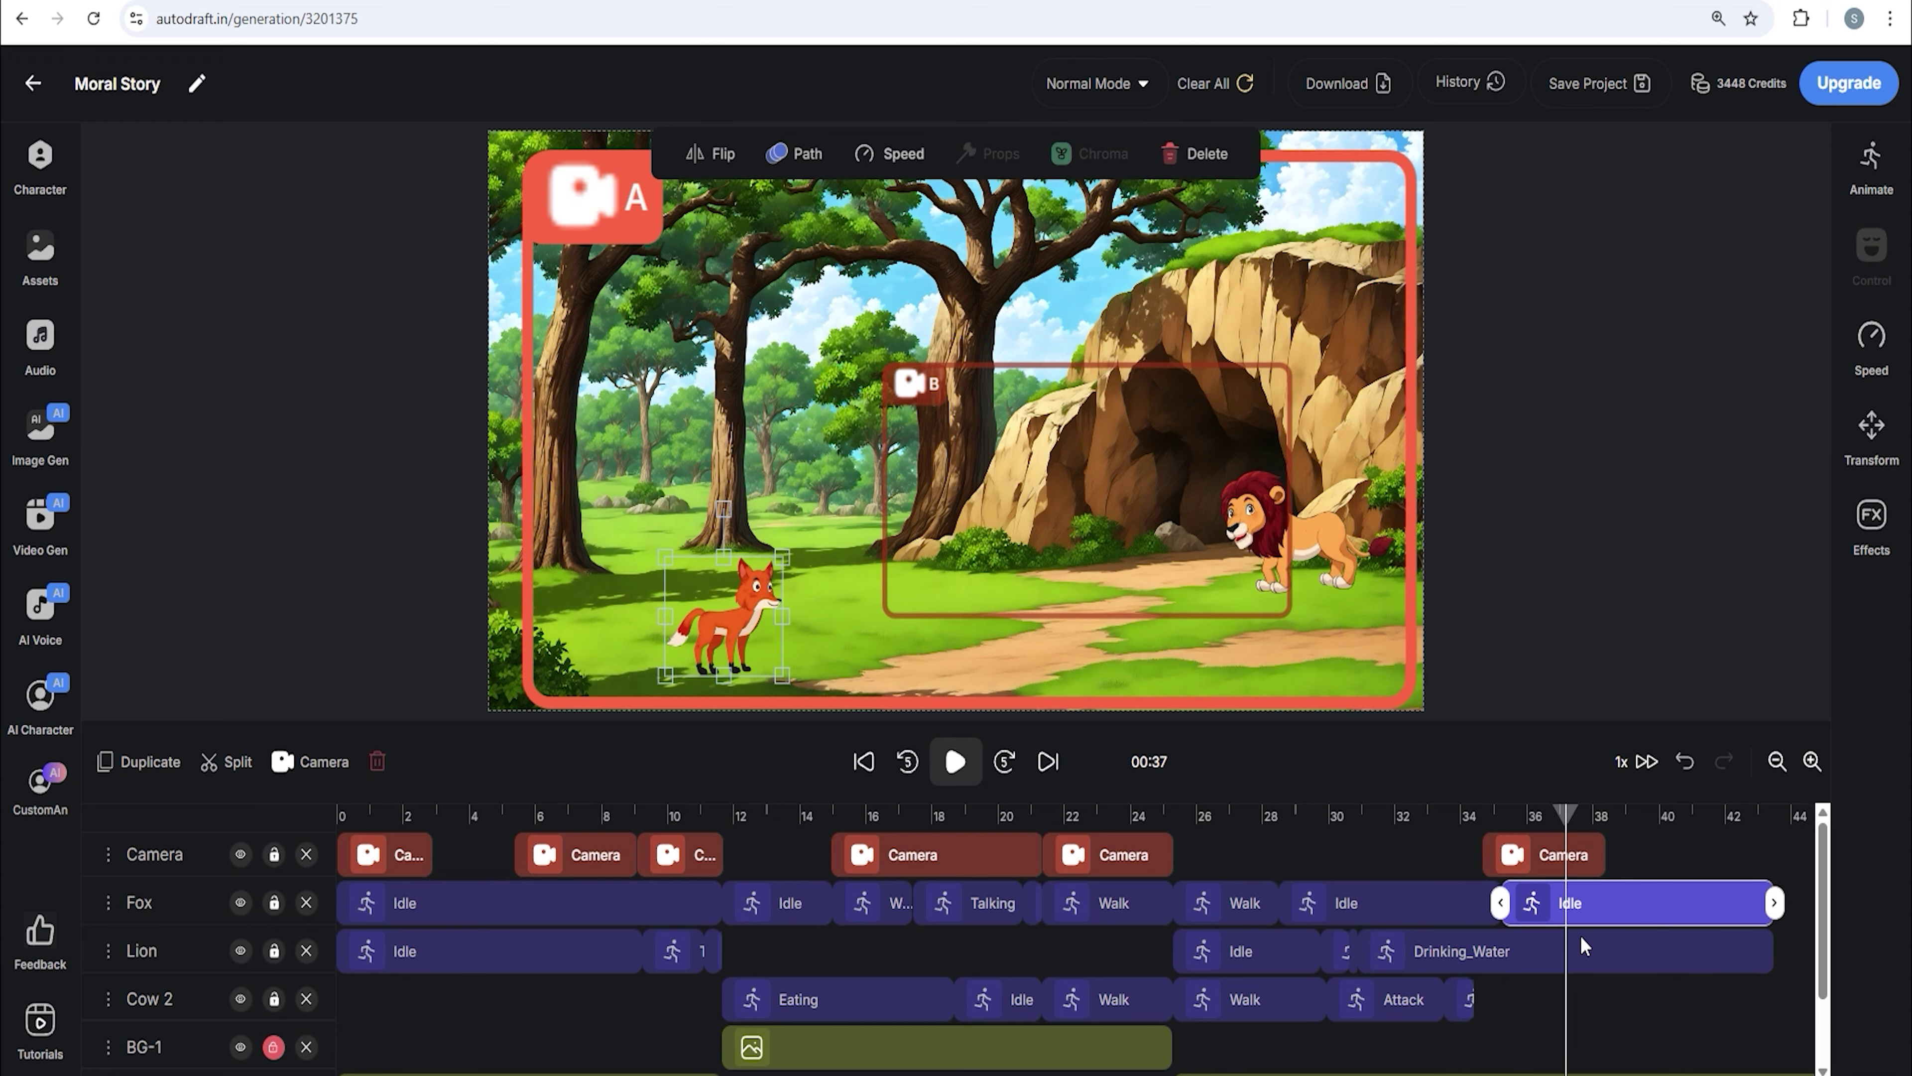
click(1754, 323)
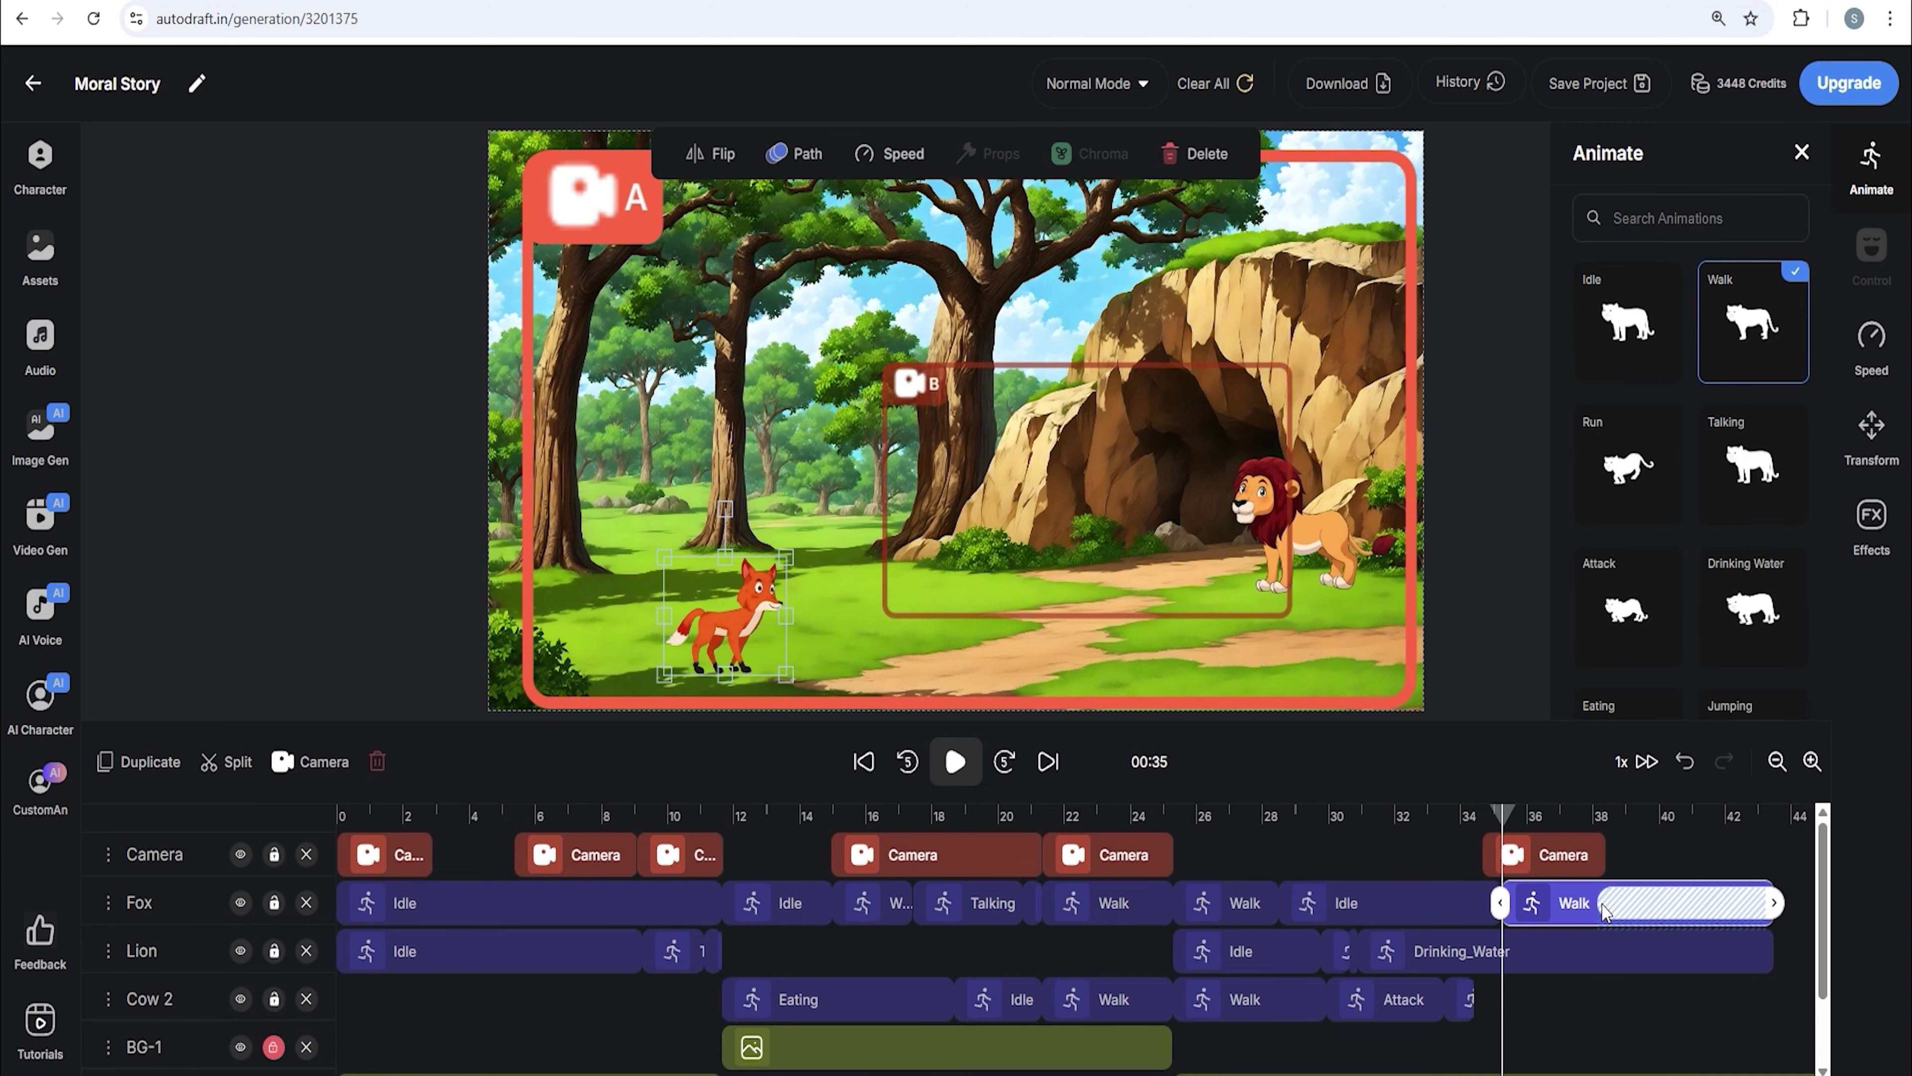
- Add a path walking the fox up to the lion at the cave and shift camera frame B to cover both animals
click(800, 154)
drag(828, 590, 1047, 535)
click(1585, 819)
drag(1123, 484, 1216, 503)
click(1037, 576)
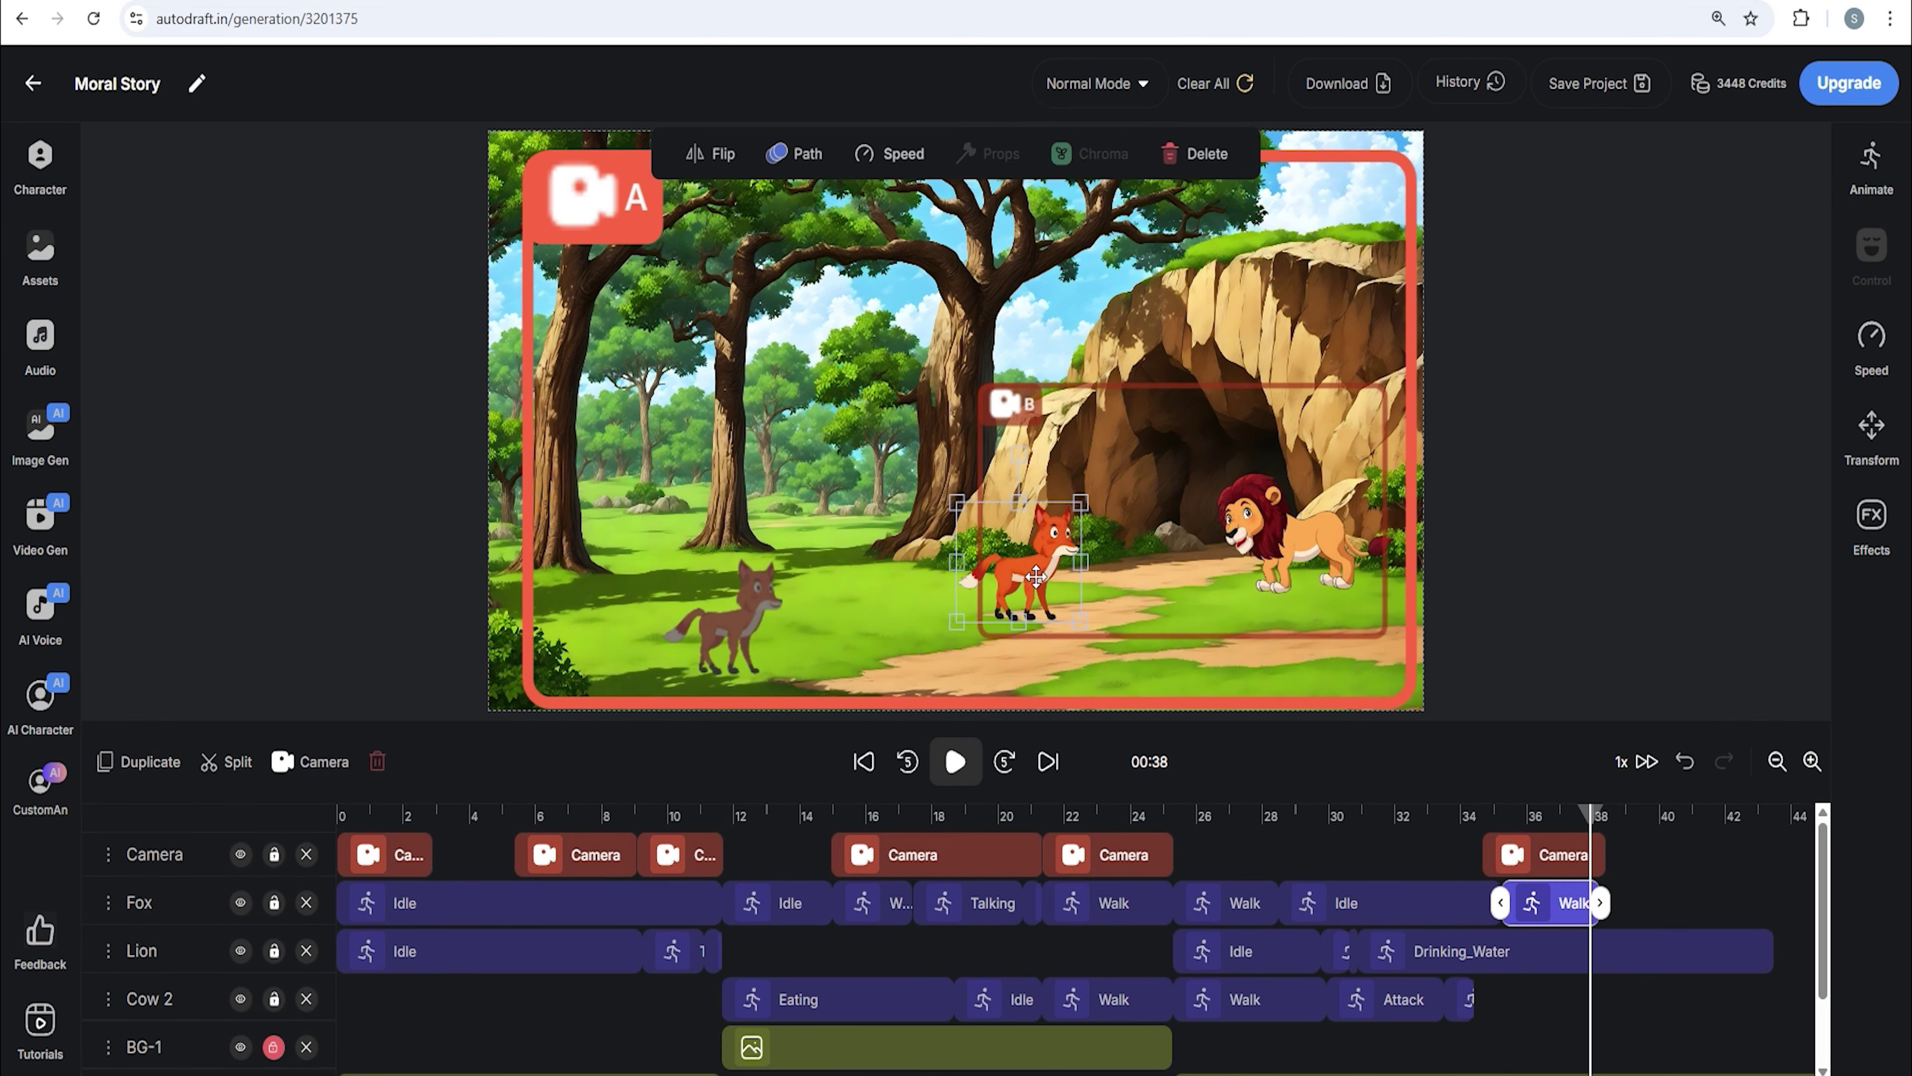
drag(1036, 576, 1068, 579)
- Extend the fox's newest Walk clip to about 40 seconds
drag(1599, 903, 1642, 902)
scroll(1652, 900, down, 2)
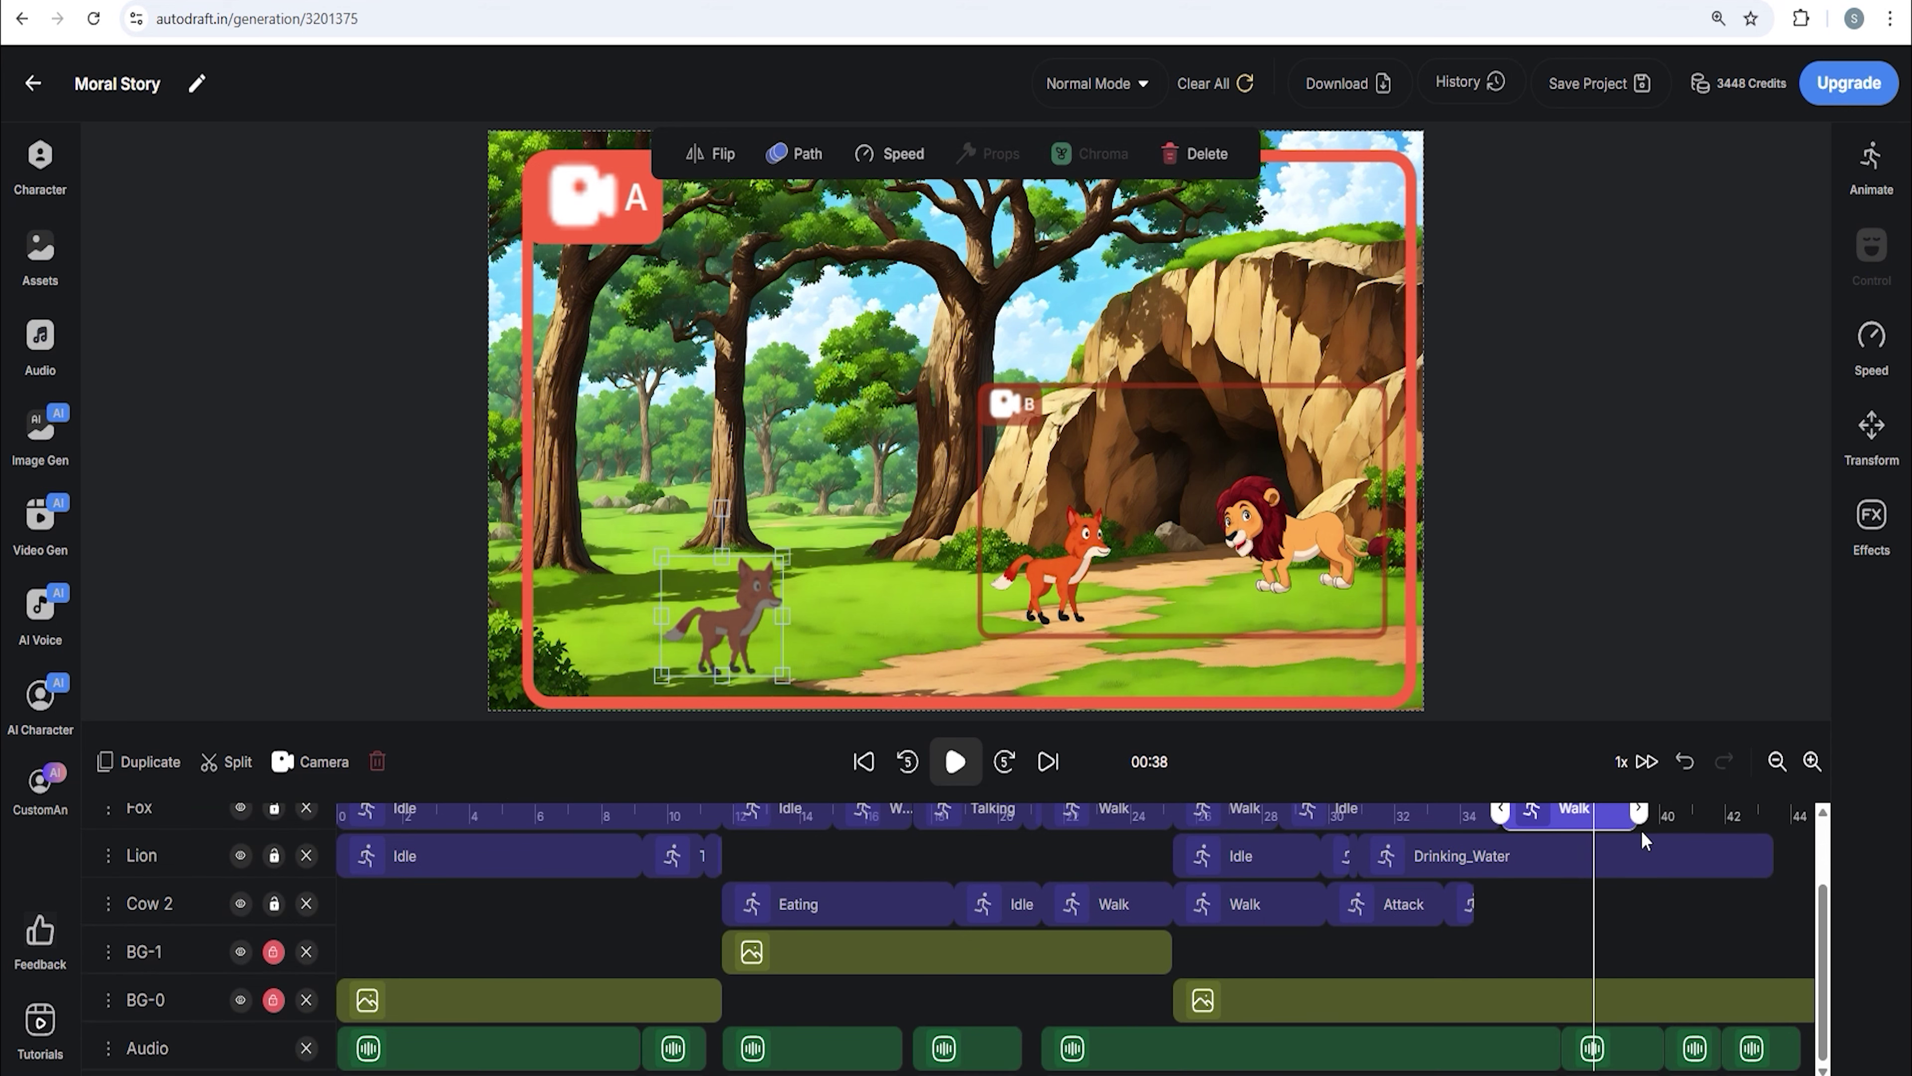
click(1665, 815)
scroll(1650, 848, up, 2)
click(1633, 816)
- Duplicate the camera clip near 10 seconds and place the copy directly after the camera clip that starts at 34.5 seconds
click(595, 815)
click(680, 816)
click(694, 857)
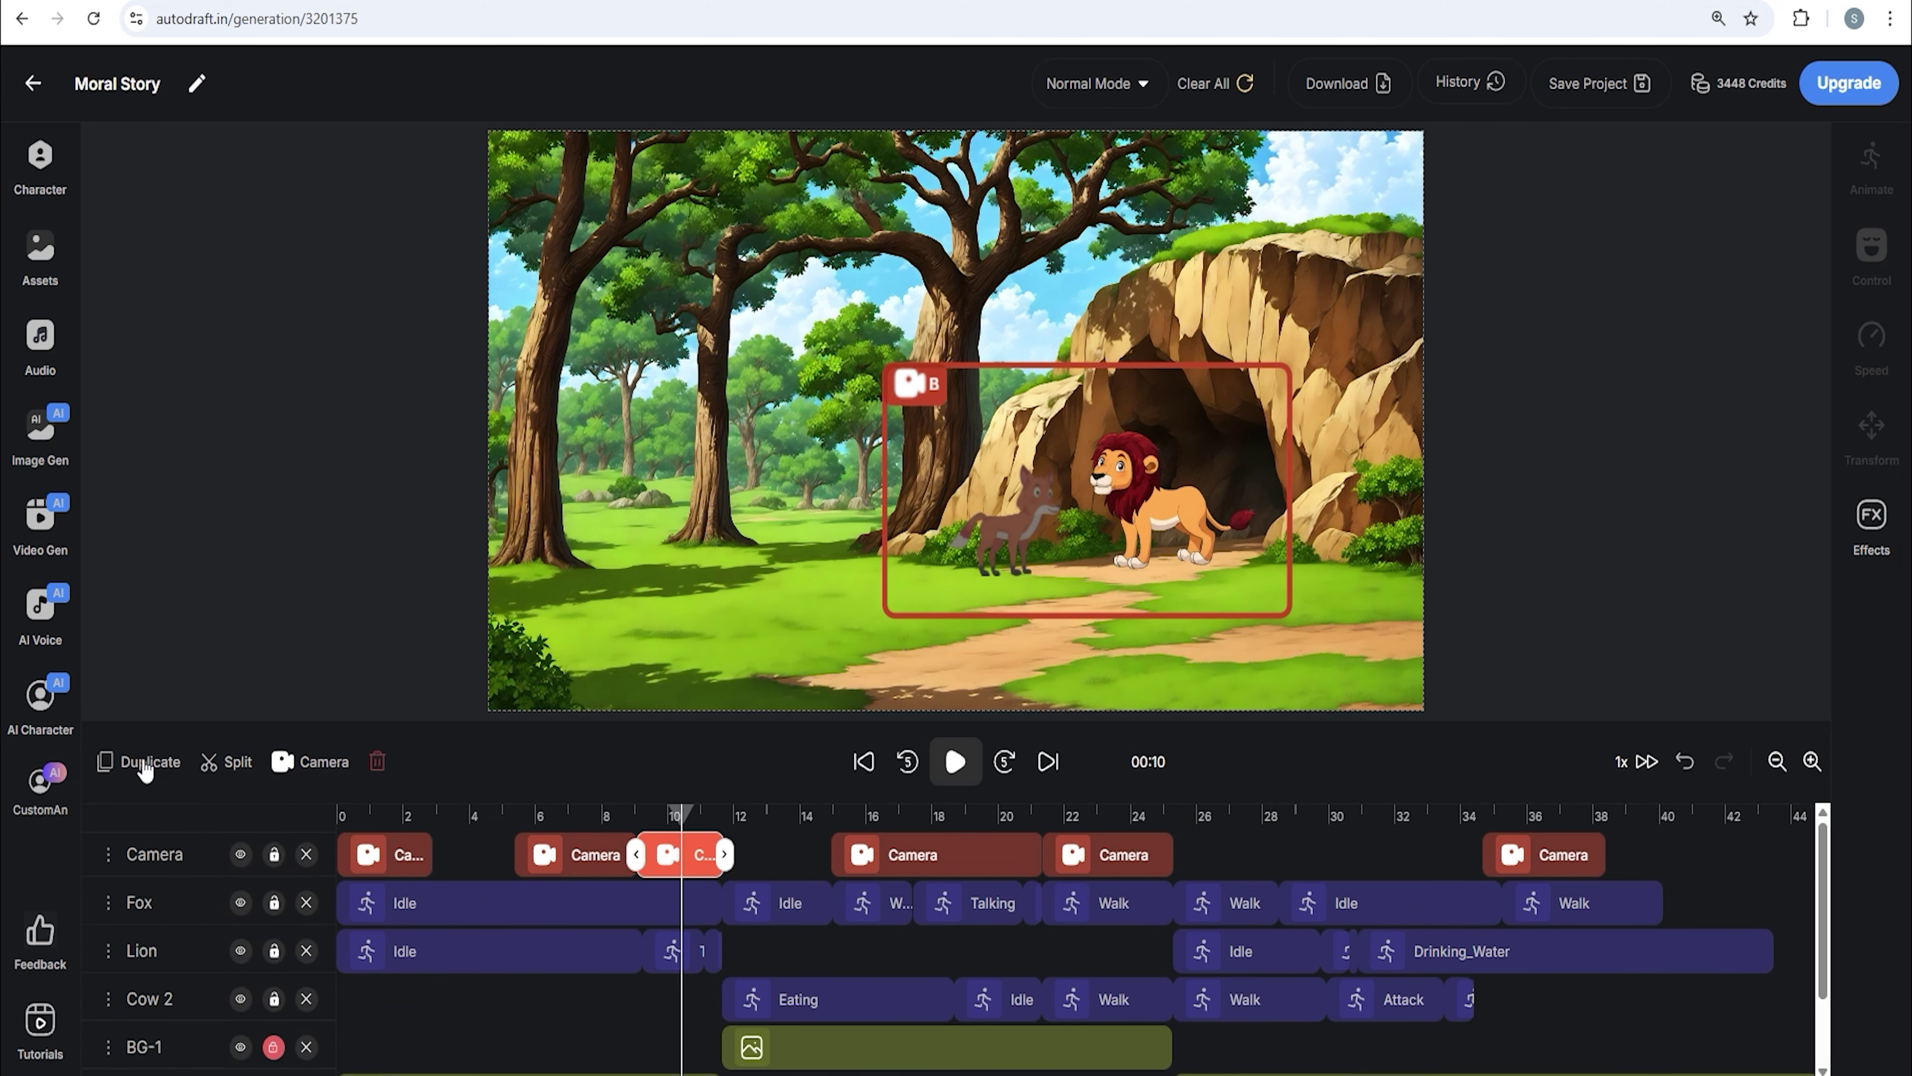
drag(769, 862, 1709, 856)
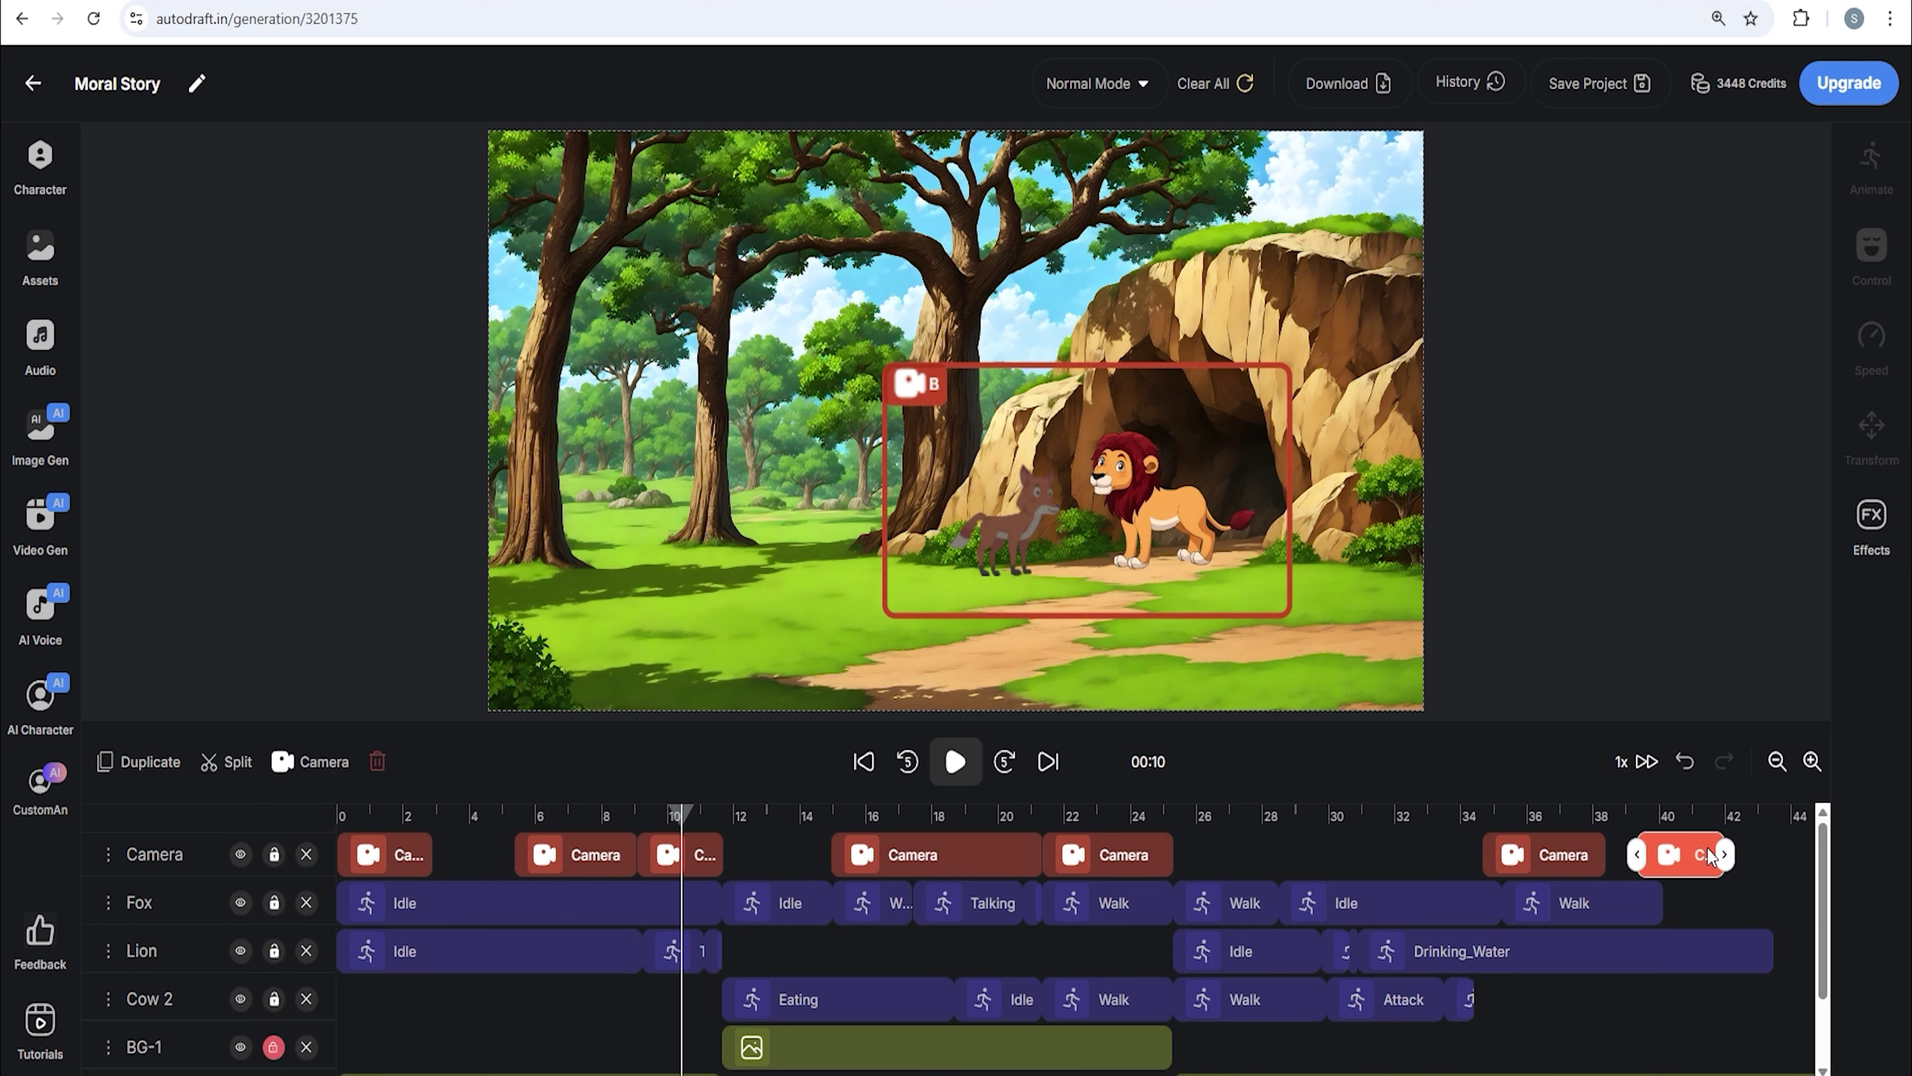
click(1604, 816)
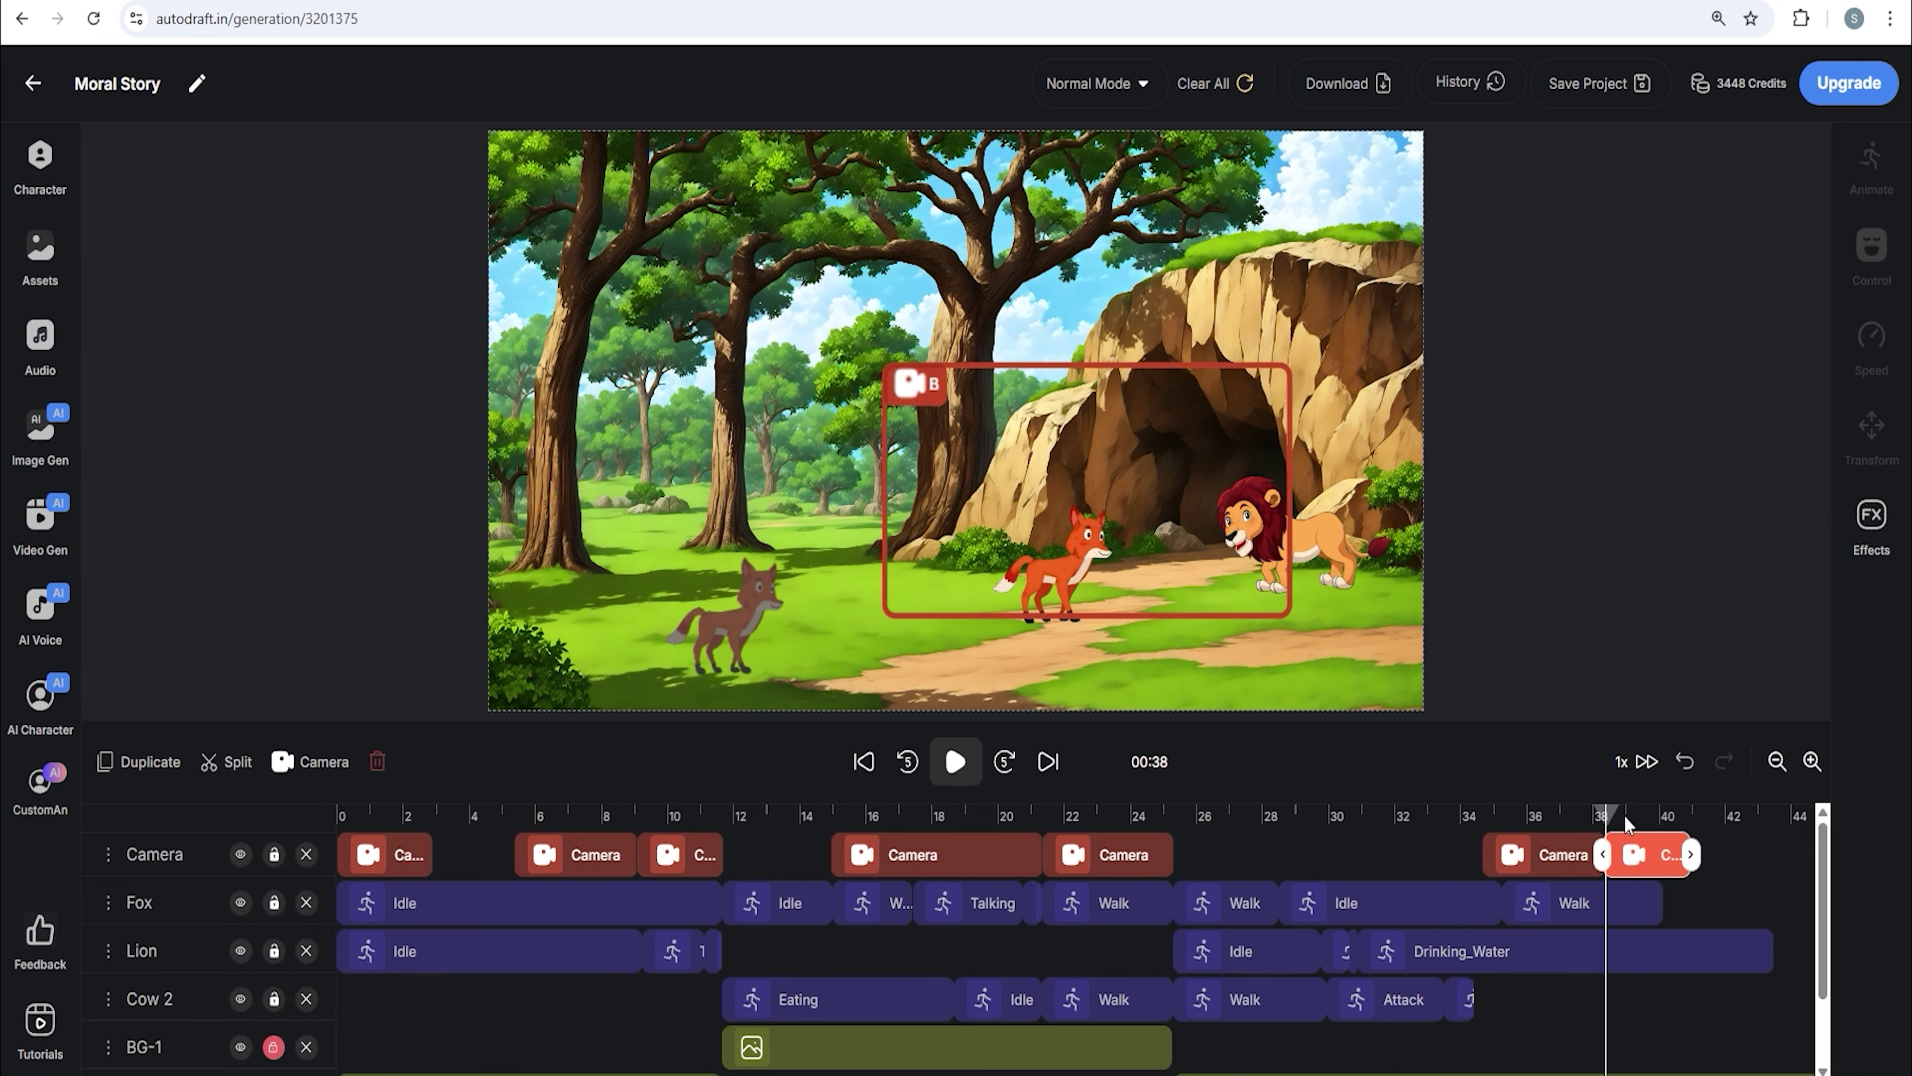
- Reposition the copied camera's frame over the fox and lion beside the cave
drag(957, 403, 1015, 395)
click(1598, 817)
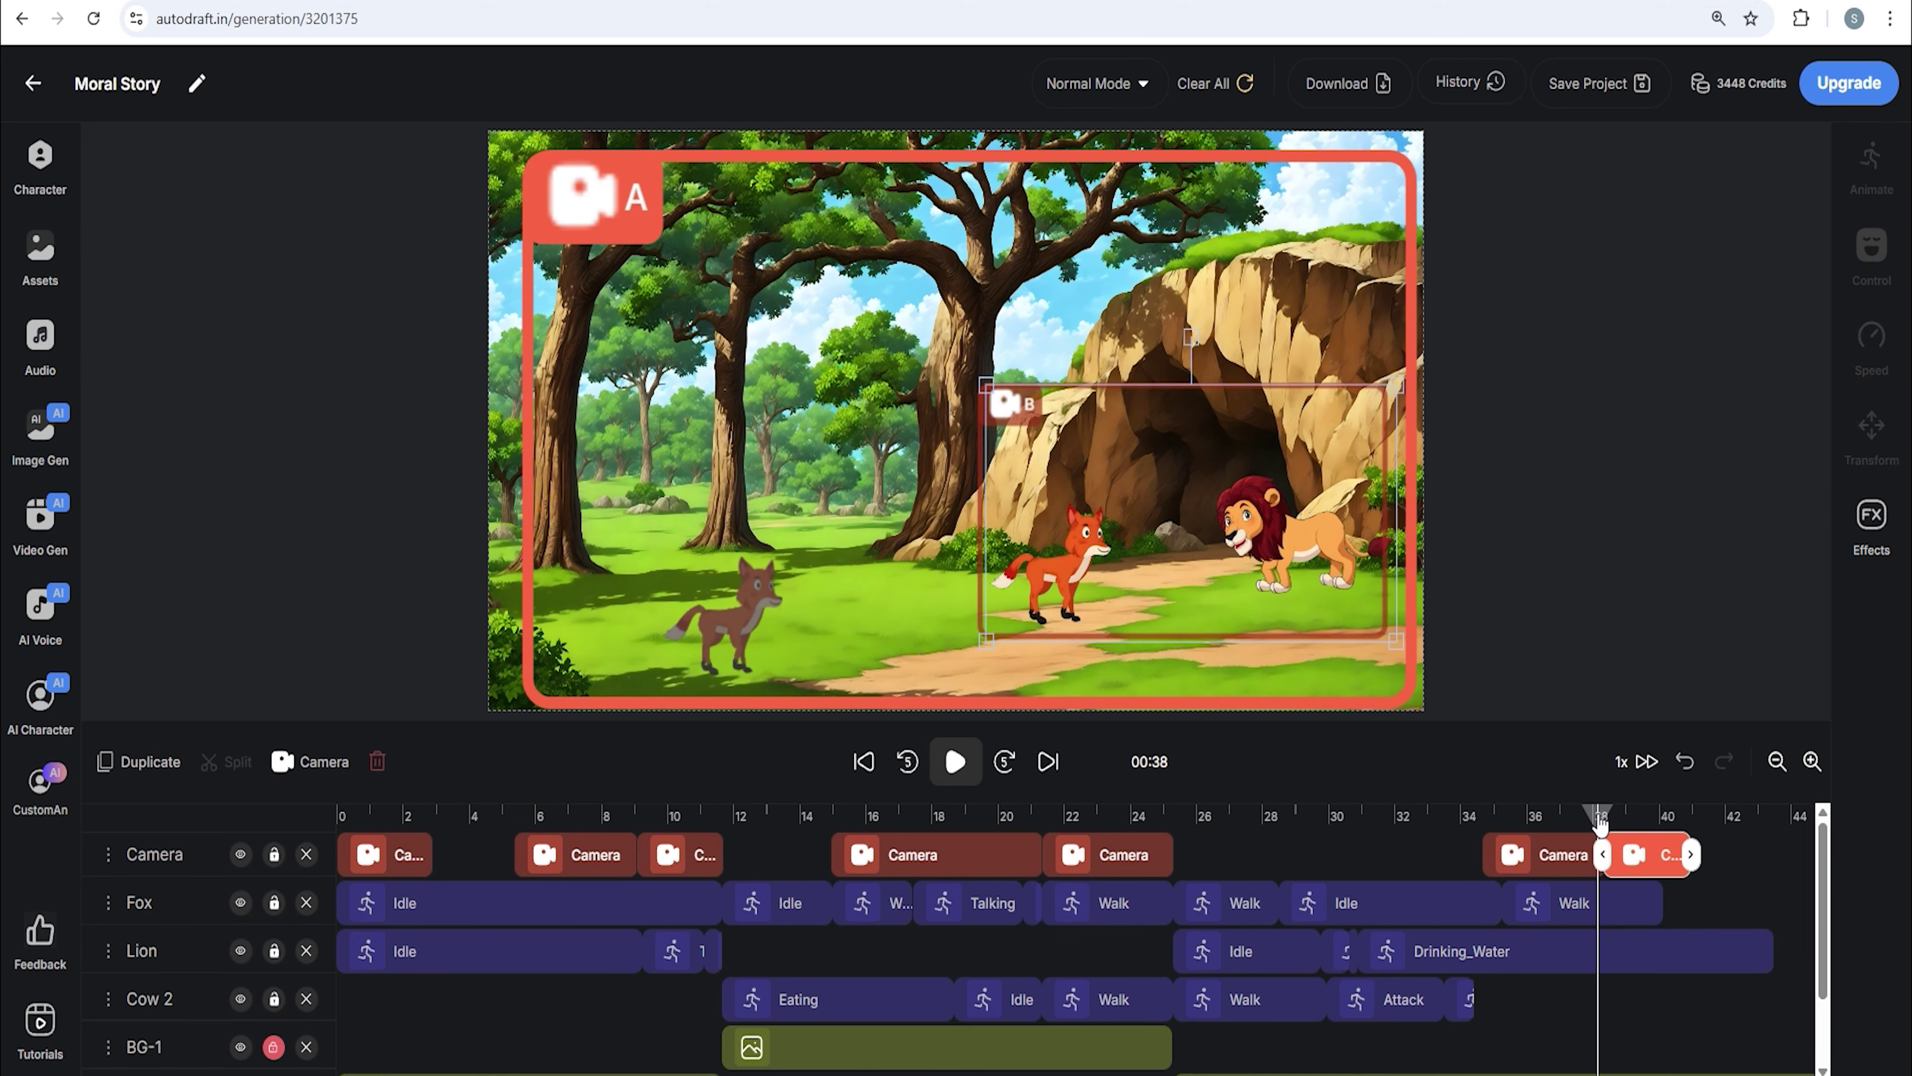
drag(1600, 821, 1654, 857)
click(1007, 405)
- Extend the camera clip starting at 34.5 seconds to about 39.6 seconds, with the last camera clip following it
click(1604, 857)
click(1660, 907)
click(1674, 857)
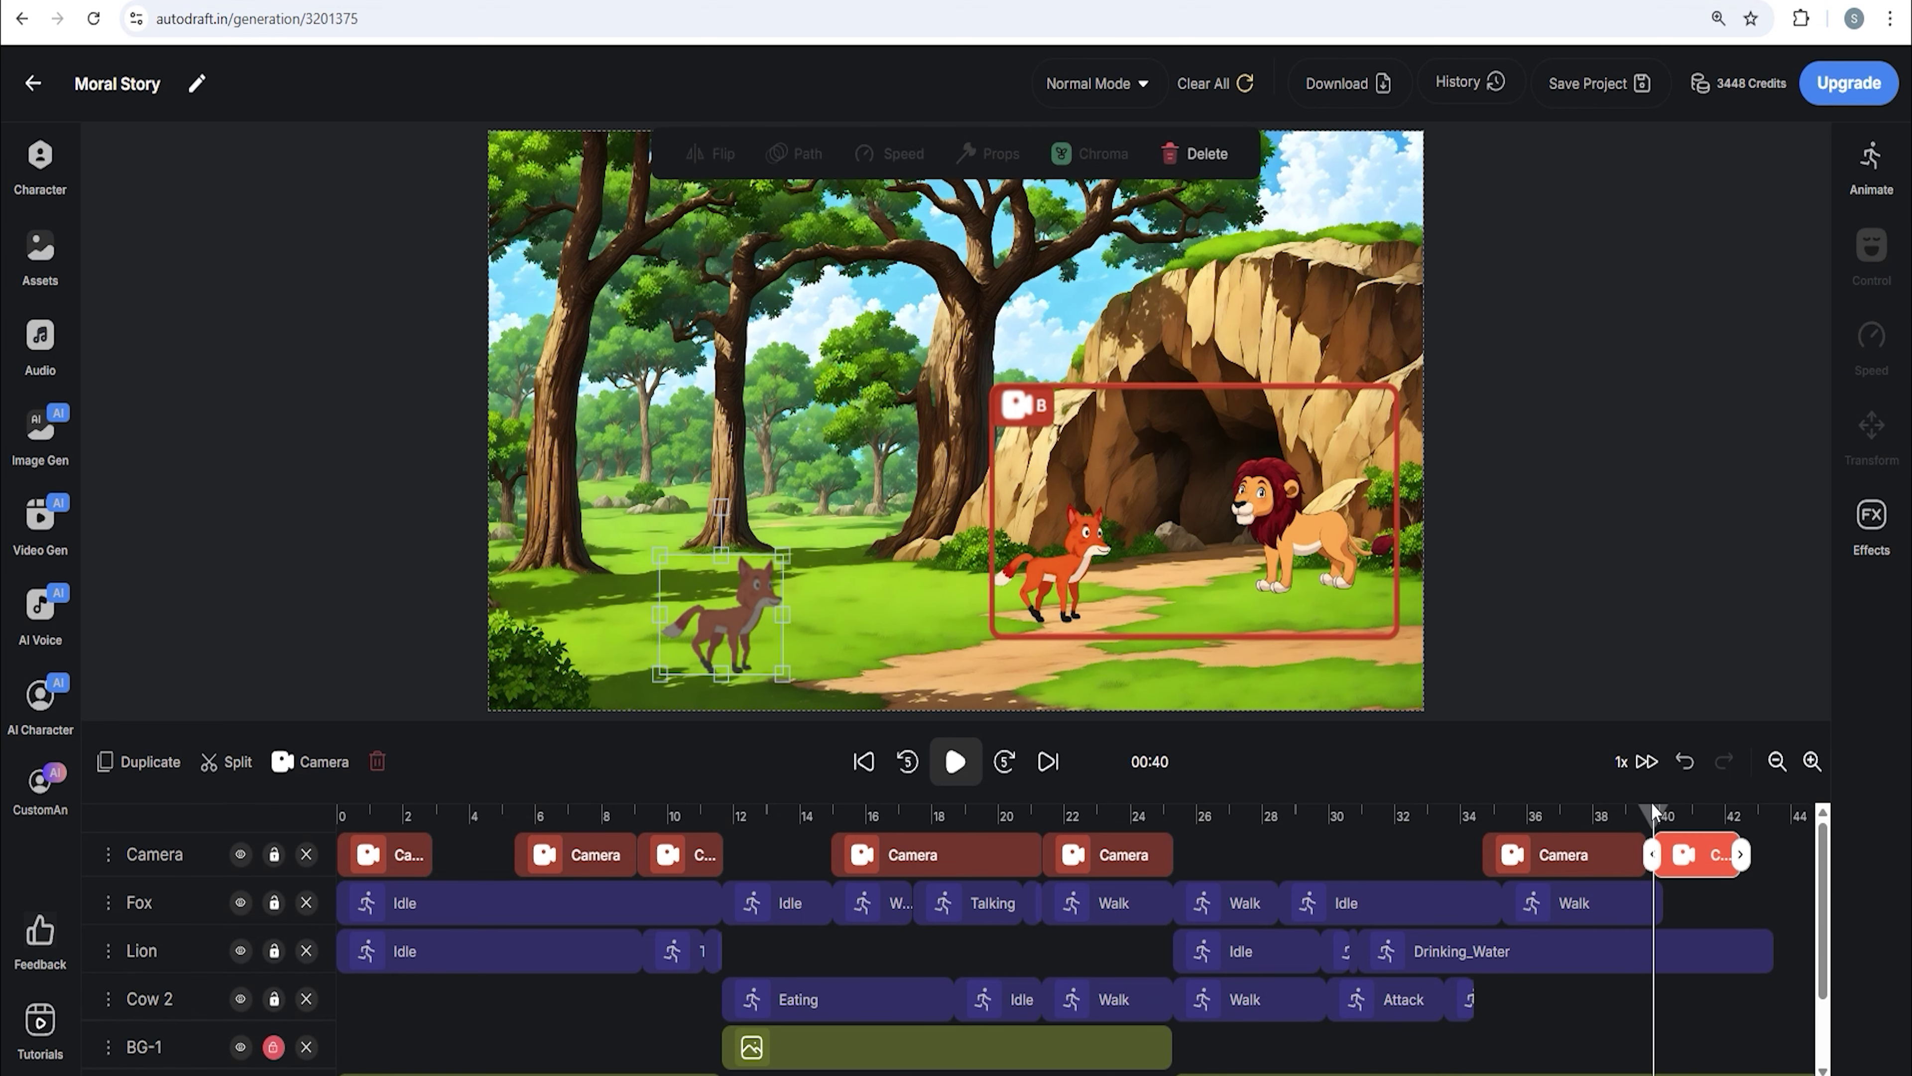
click(1643, 855)
click(1653, 820)
- Split the fox's newest Walk clip at about 39.6 seconds and extend the second piece to about 43 seconds
click(1618, 902)
click(225, 769)
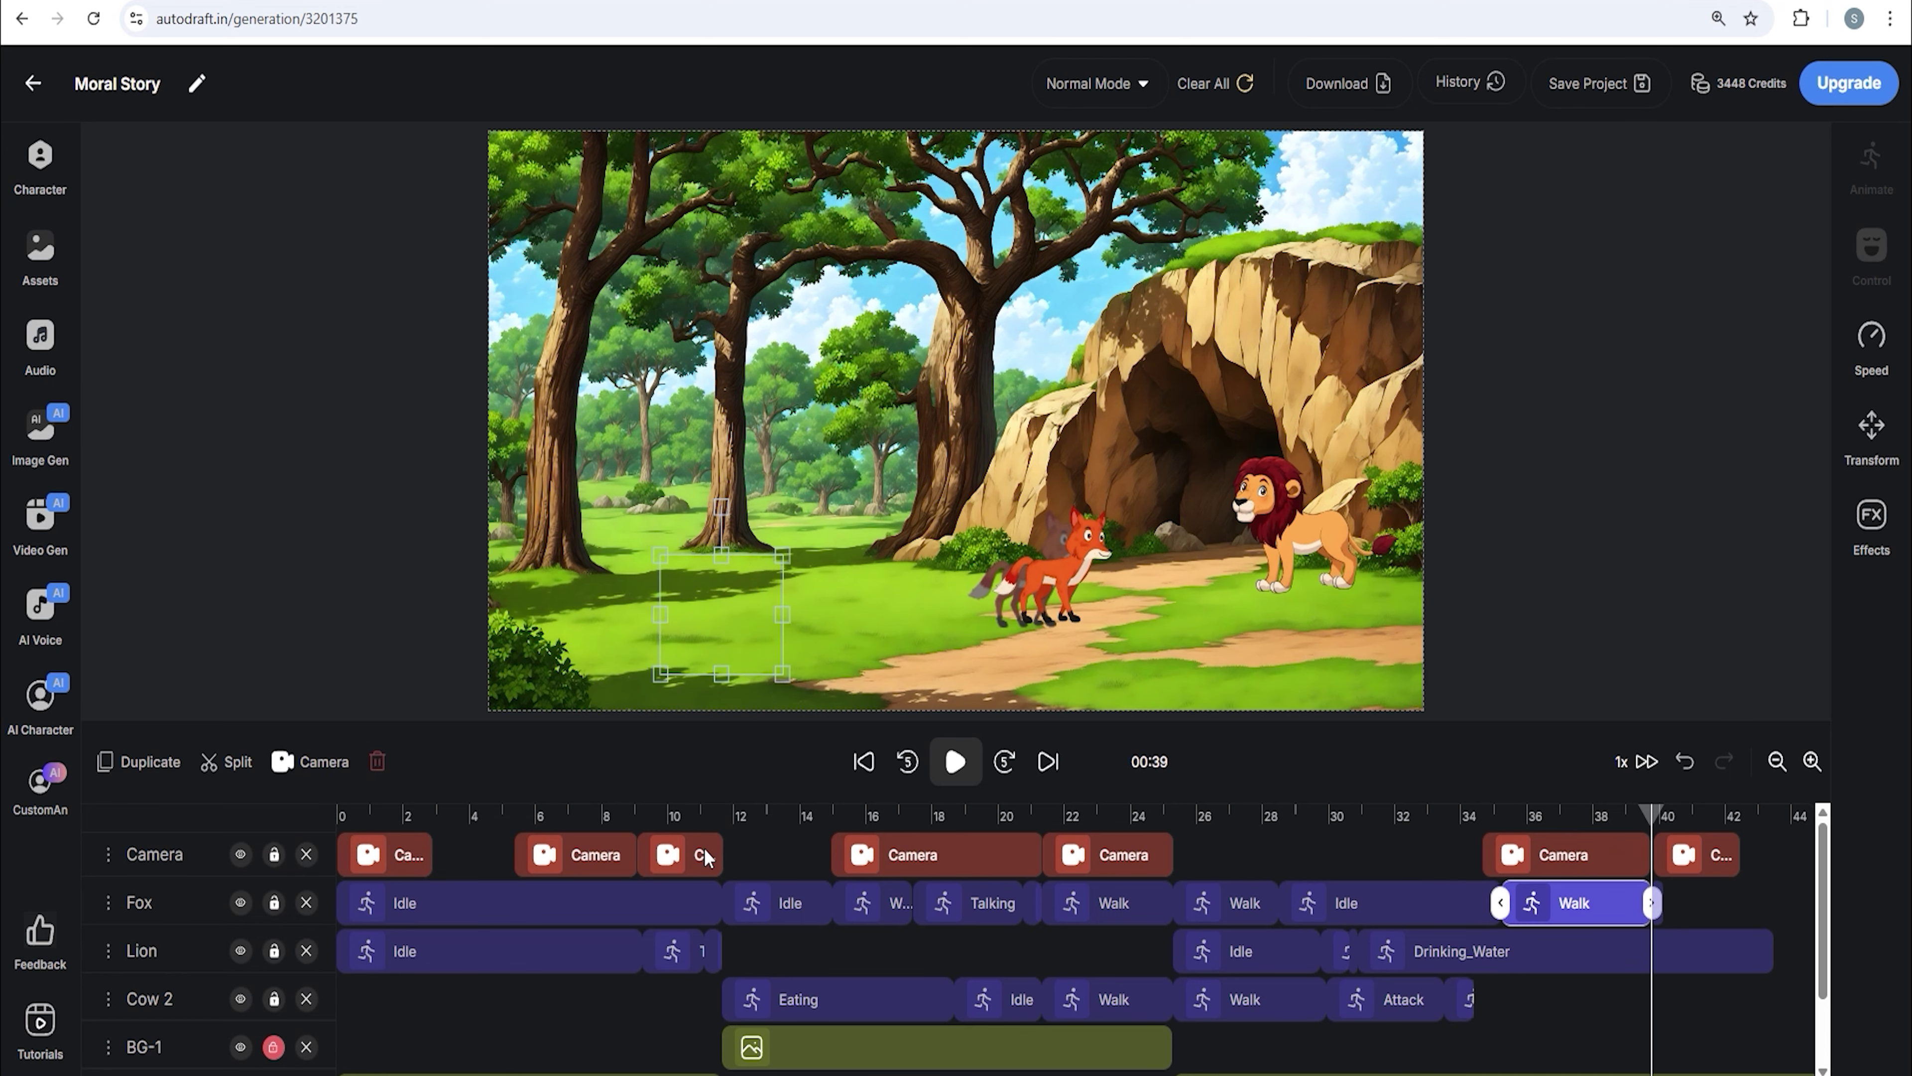
click(1660, 901)
drag(1663, 903, 1760, 902)
- Align the fox in the last piece with the end of its walk and change the animation to Idle
click(1706, 817)
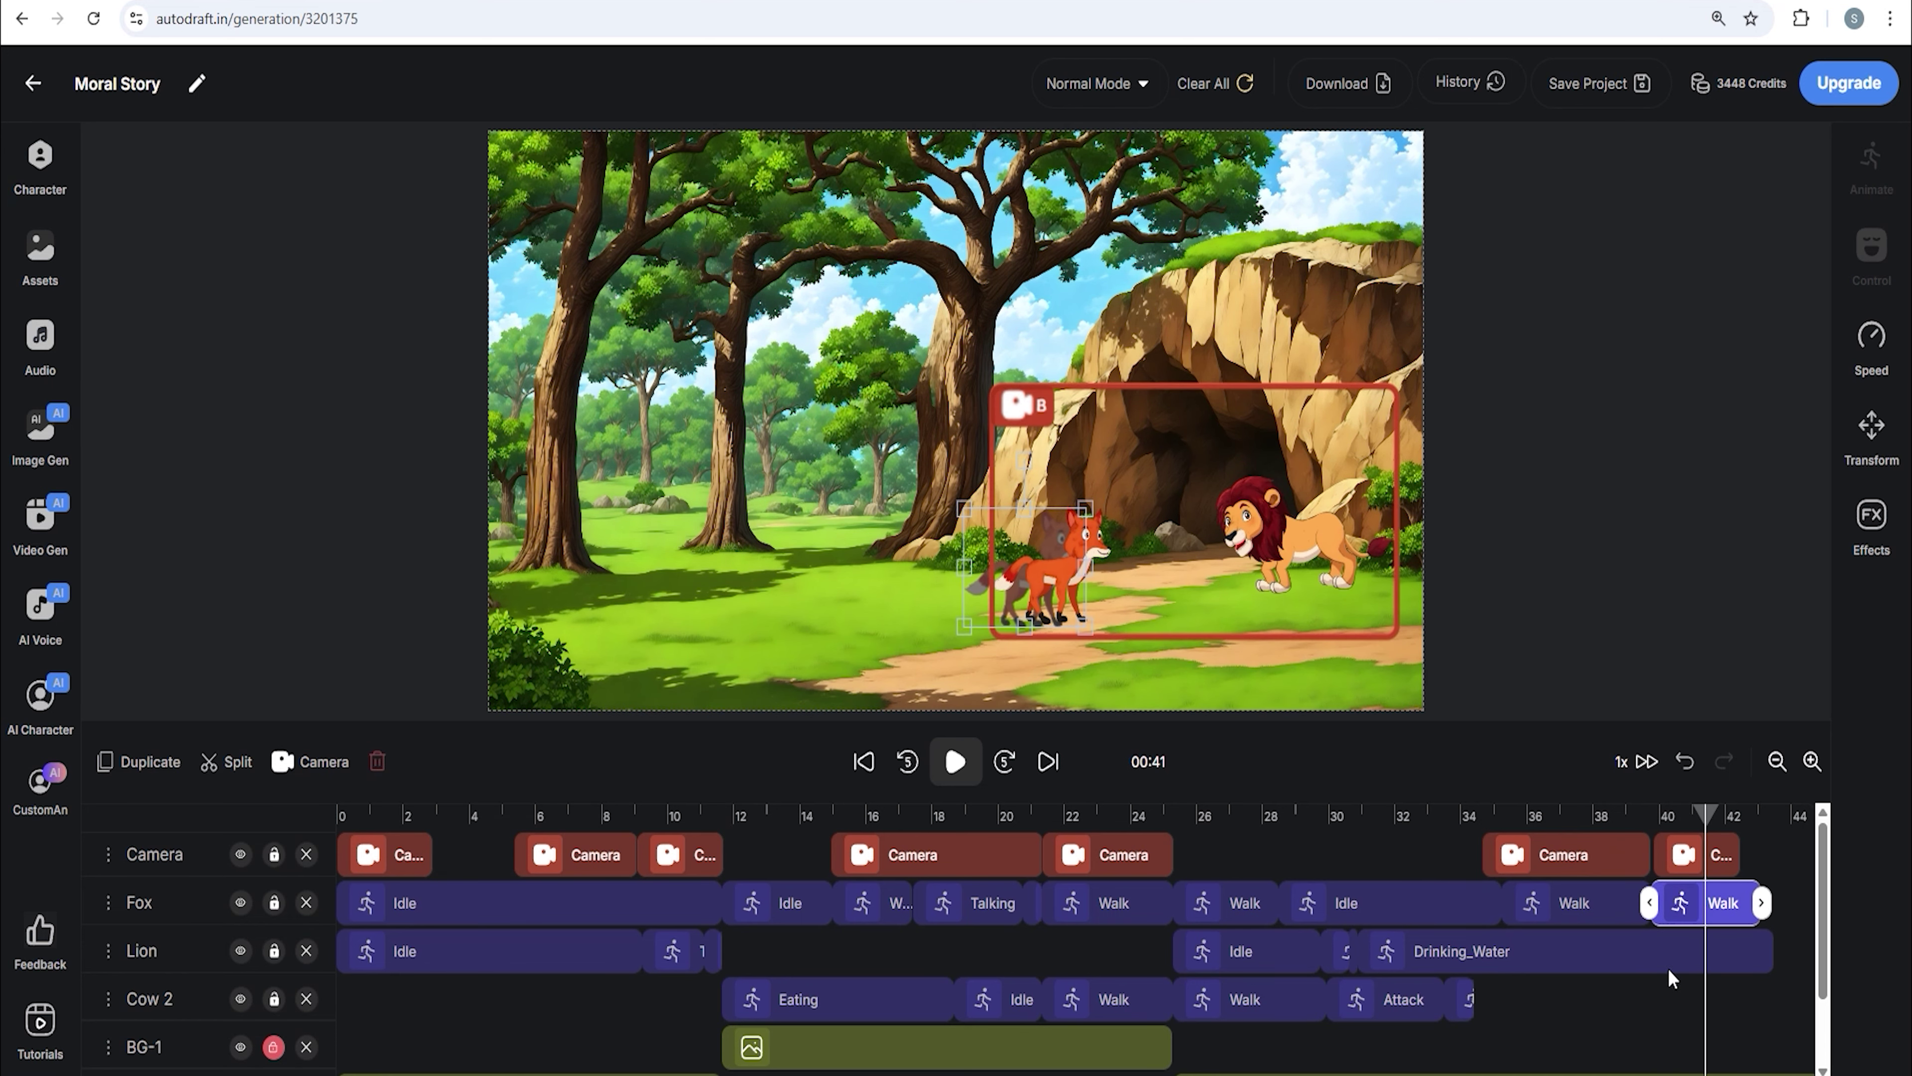
scroll(1686, 963, down, 1)
scroll(1706, 964, down, 1)
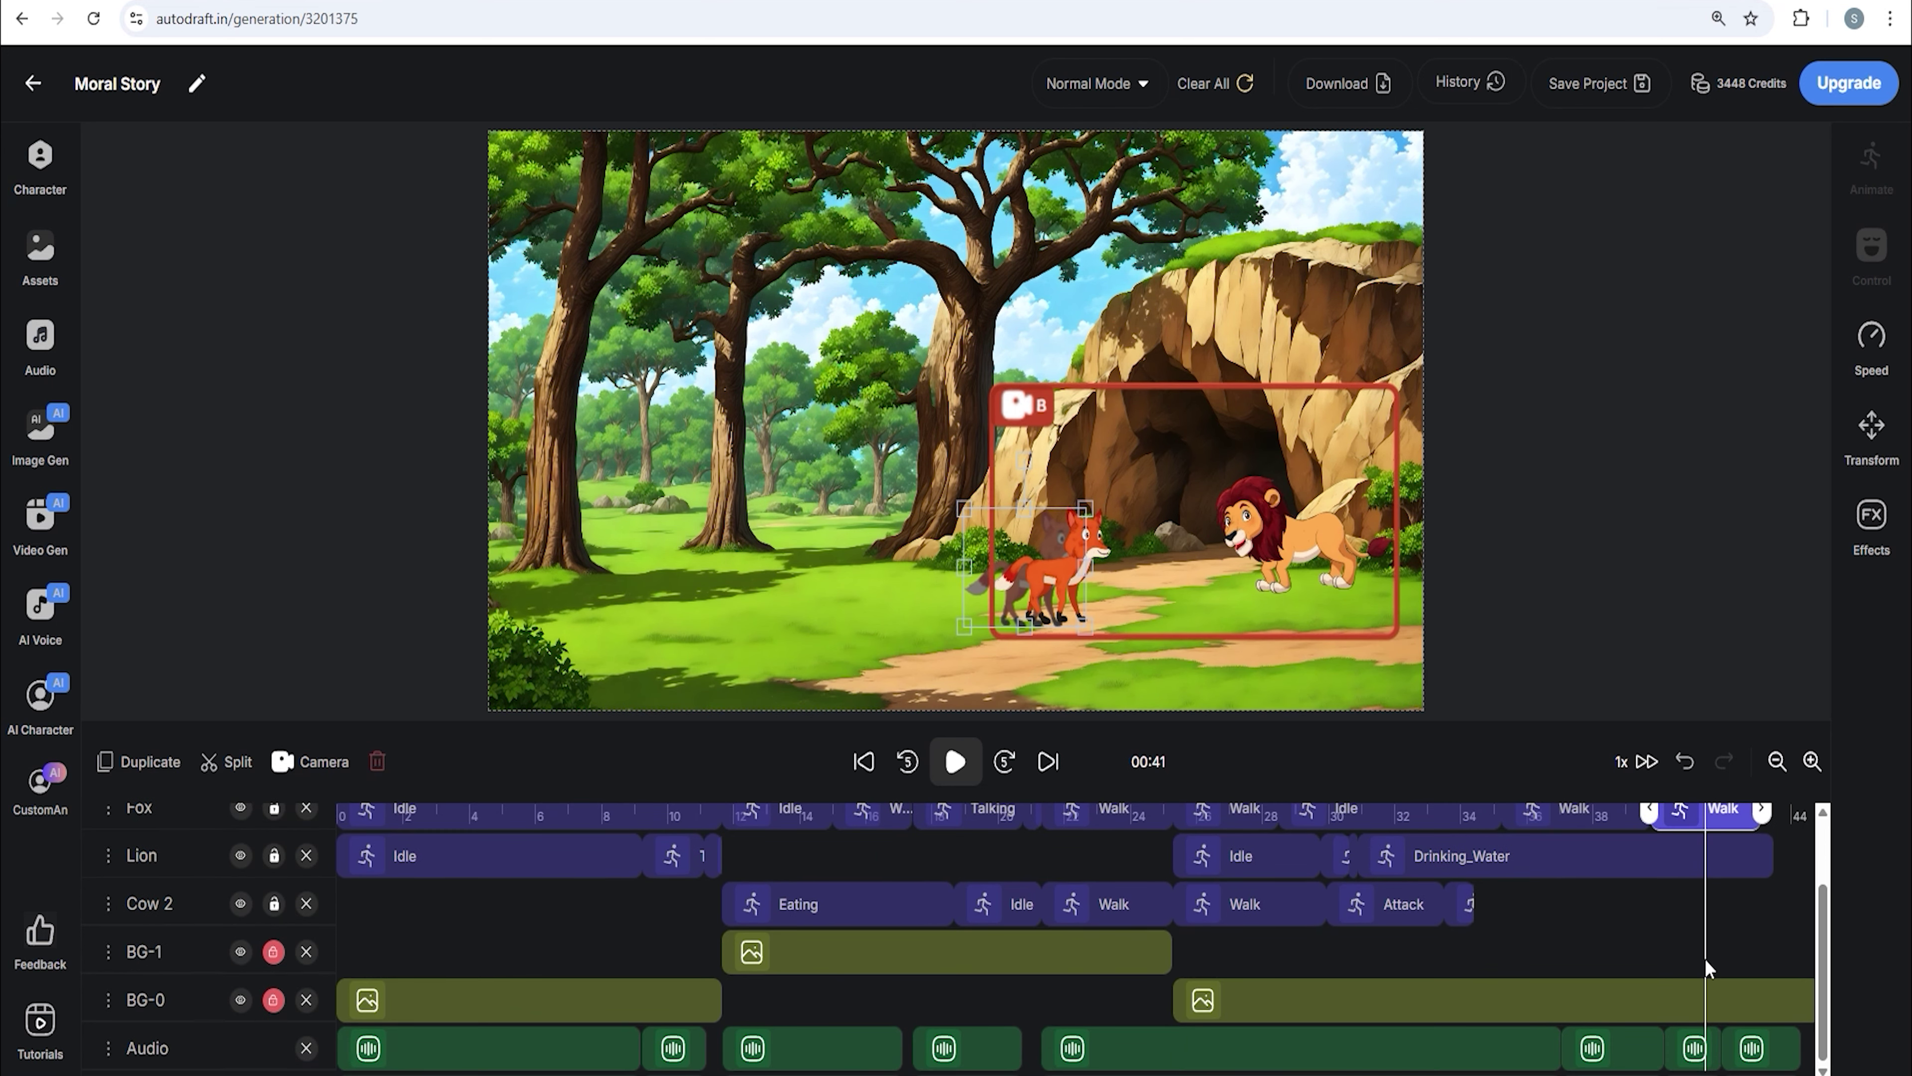
click(1050, 586)
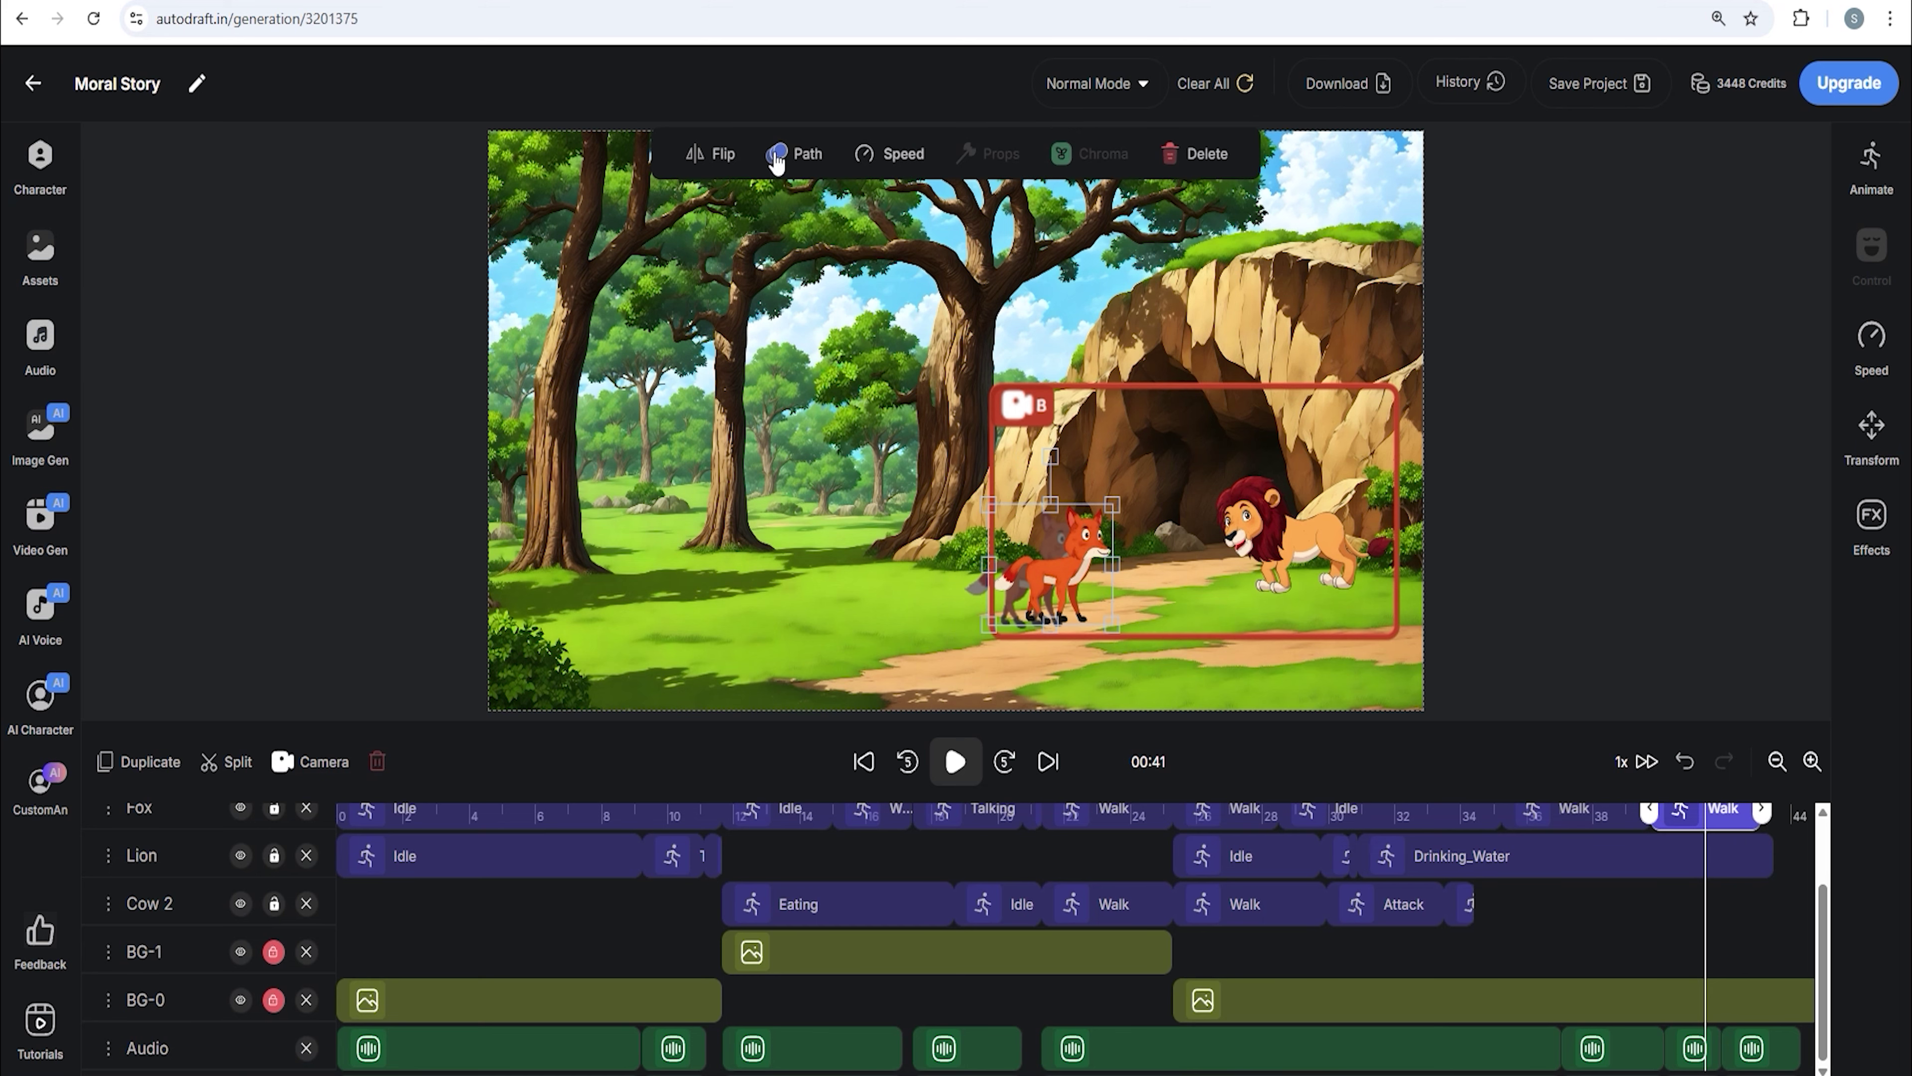
click(1868, 187)
click(1633, 352)
- Close the small gap between the last two camera clips and move the playhead to 49 seconds
scroll(1667, 840, up, 2)
click(1656, 857)
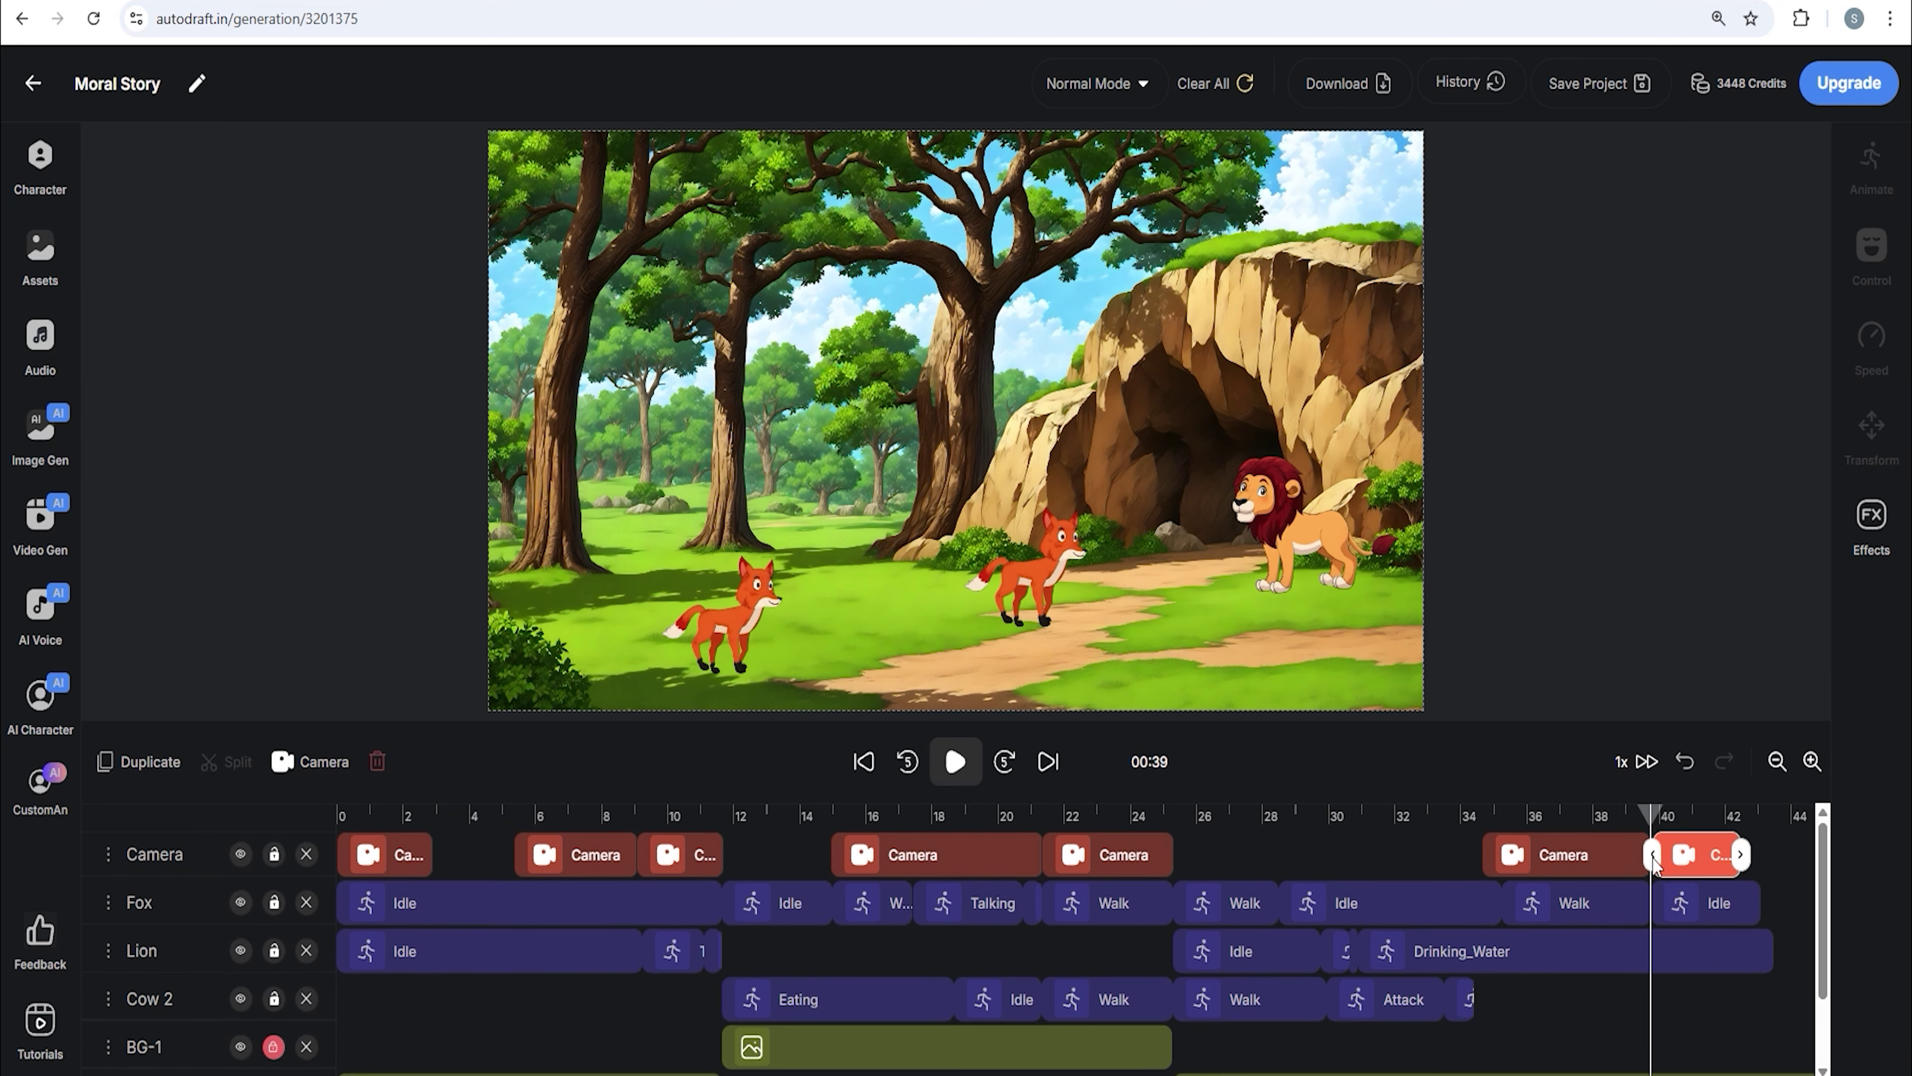
mouse_move(1656, 857)
mouse_down()
mouse_move(1636, 827)
mouse_move(1654, 826)
mouse_up()
click(1811, 762)
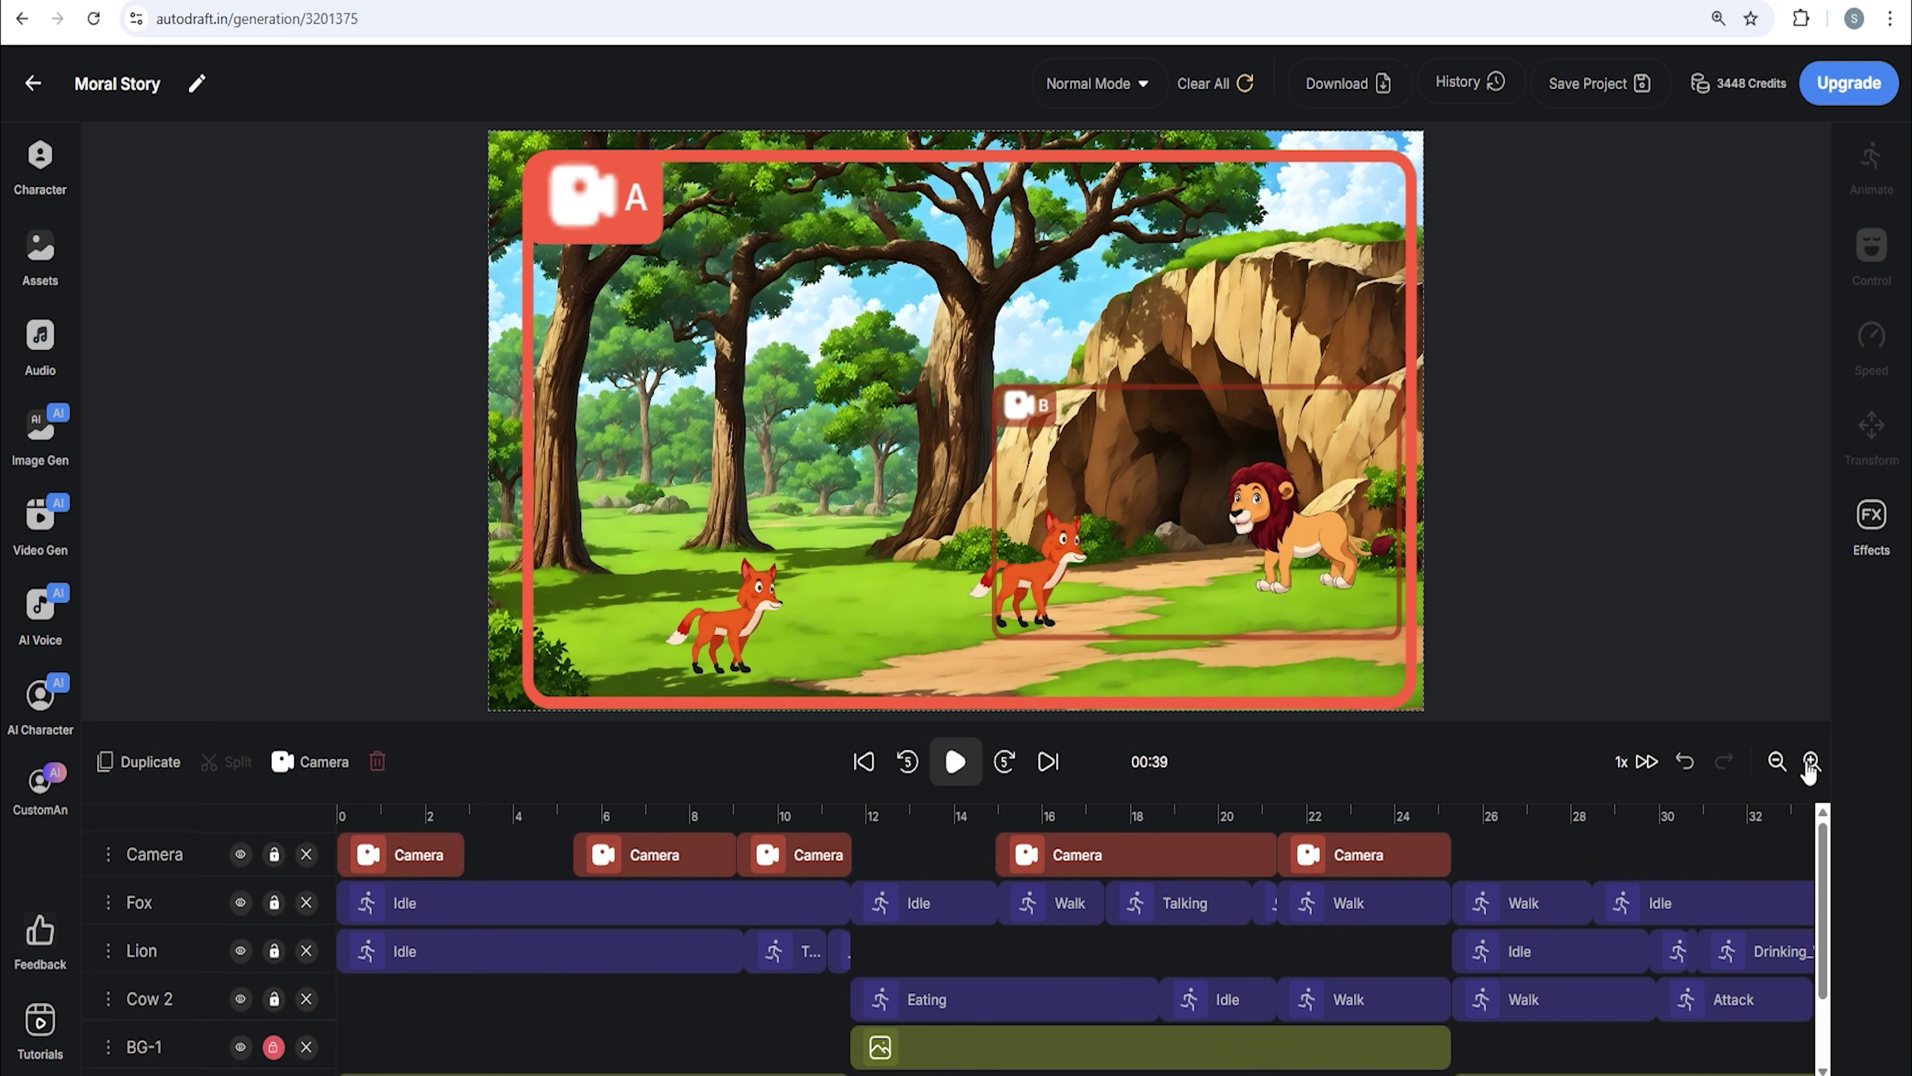
click(1005, 762)
click(1005, 763)
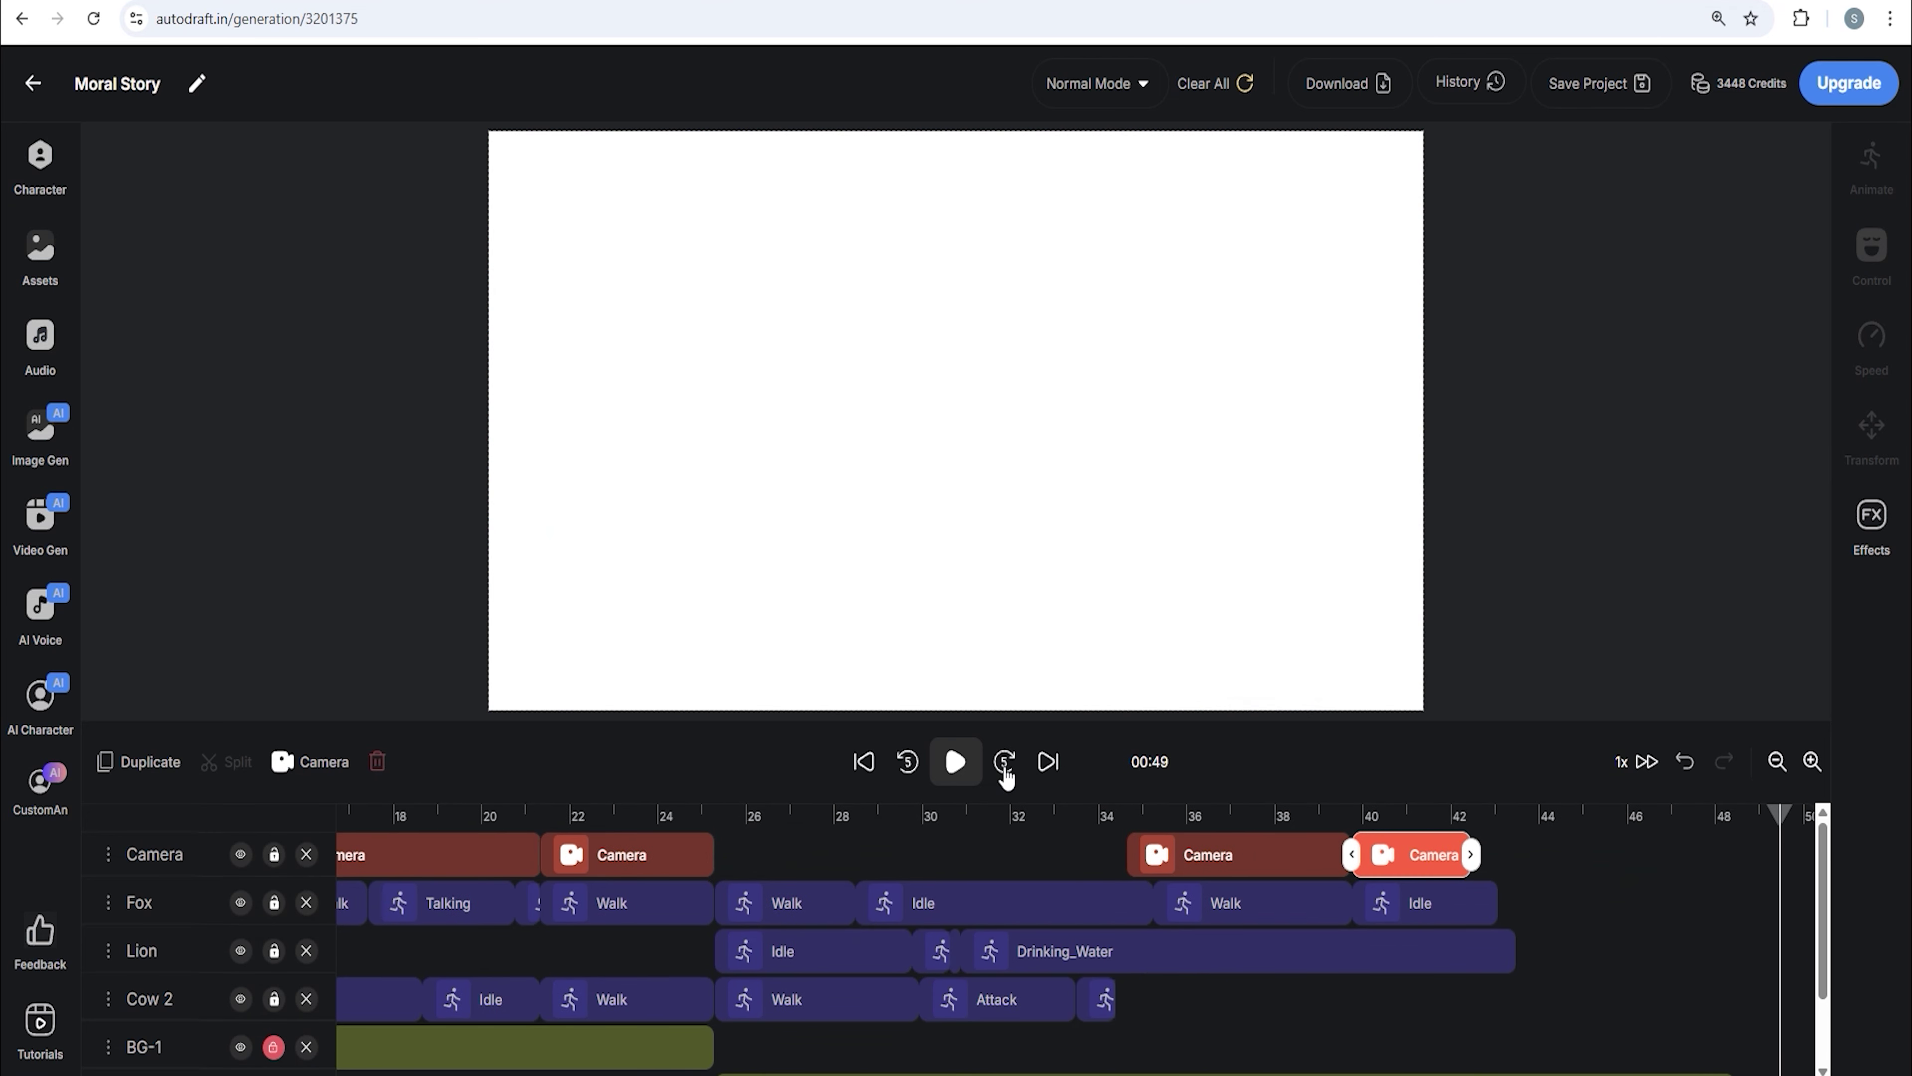
- Extend the fox's last Idle clip to about 46.6 seconds and split it at about 41.7 seconds
click(1004, 762)
click(1811, 762)
click(1002, 767)
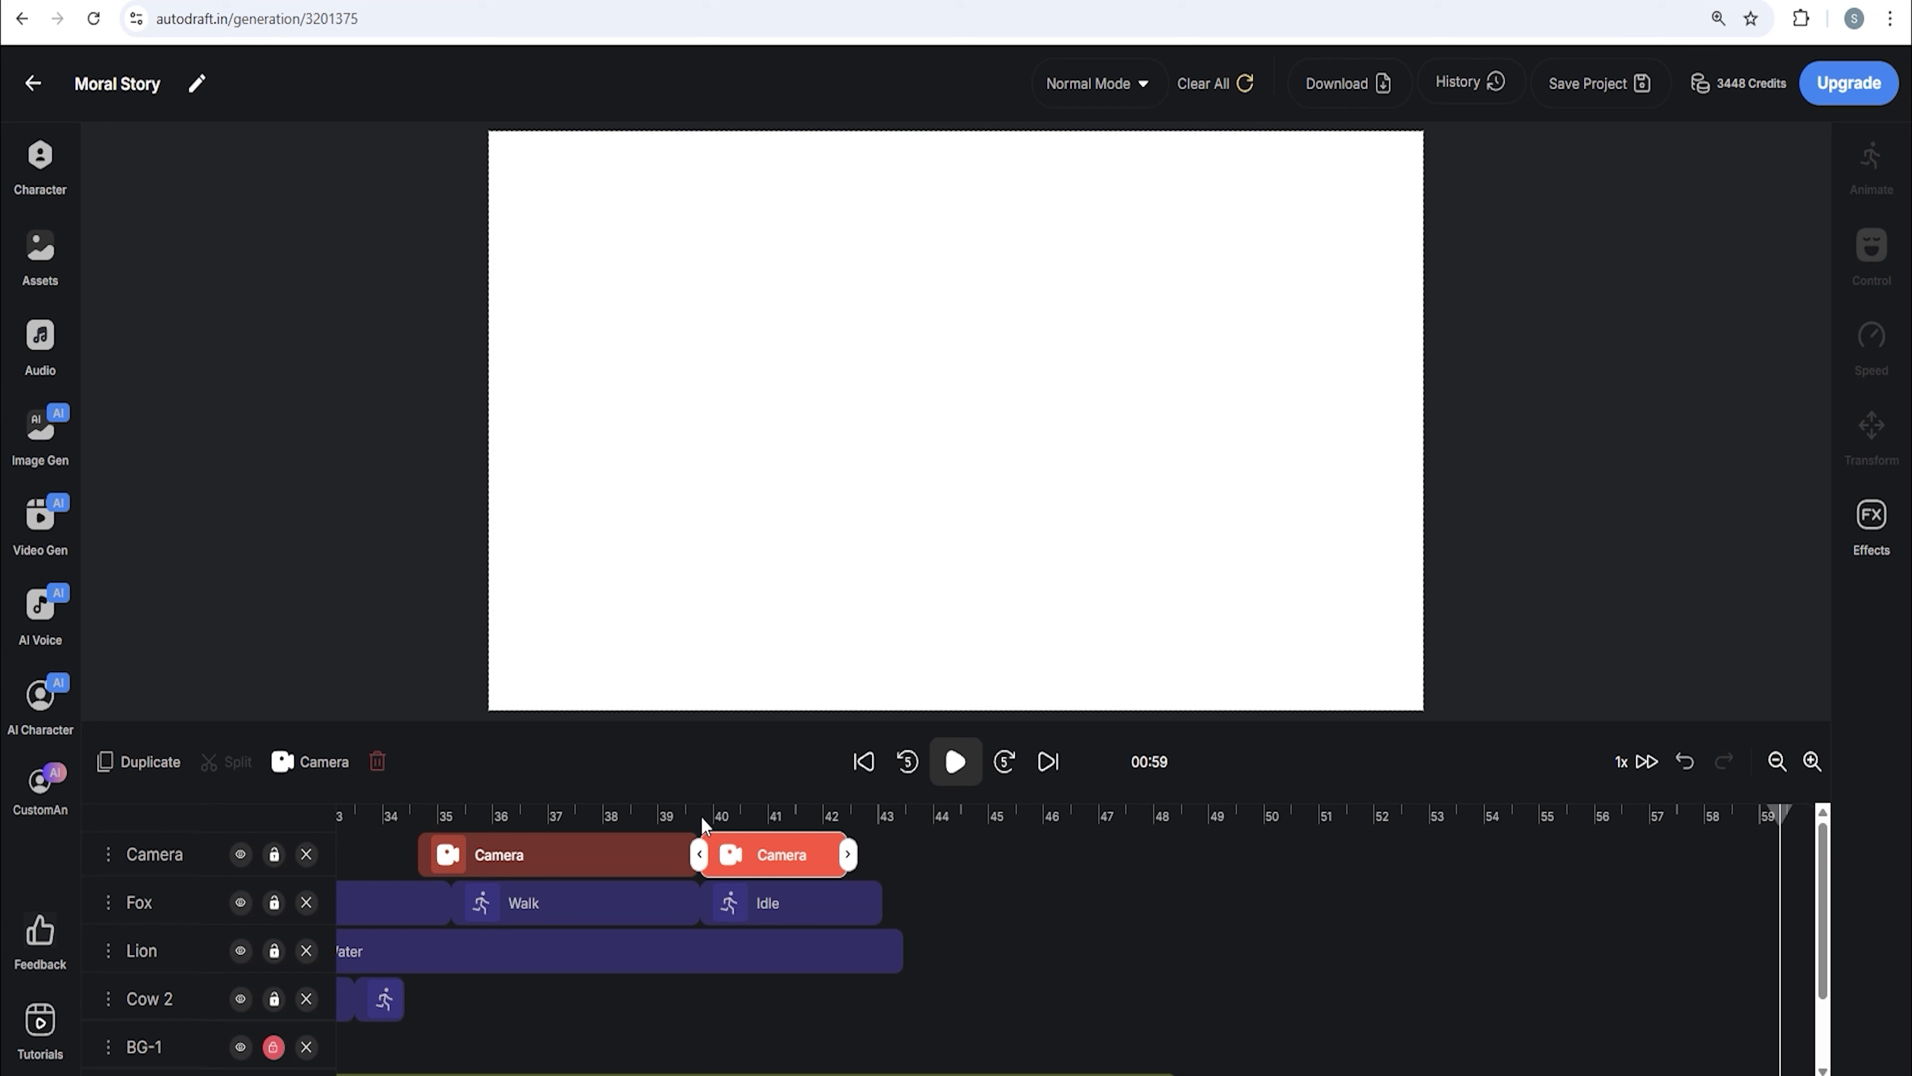
click(701, 816)
click(790, 896)
drag(700, 820, 817, 820)
scroll(860, 889, down, 2)
scroll(860, 889, up, 2)
click(839, 908)
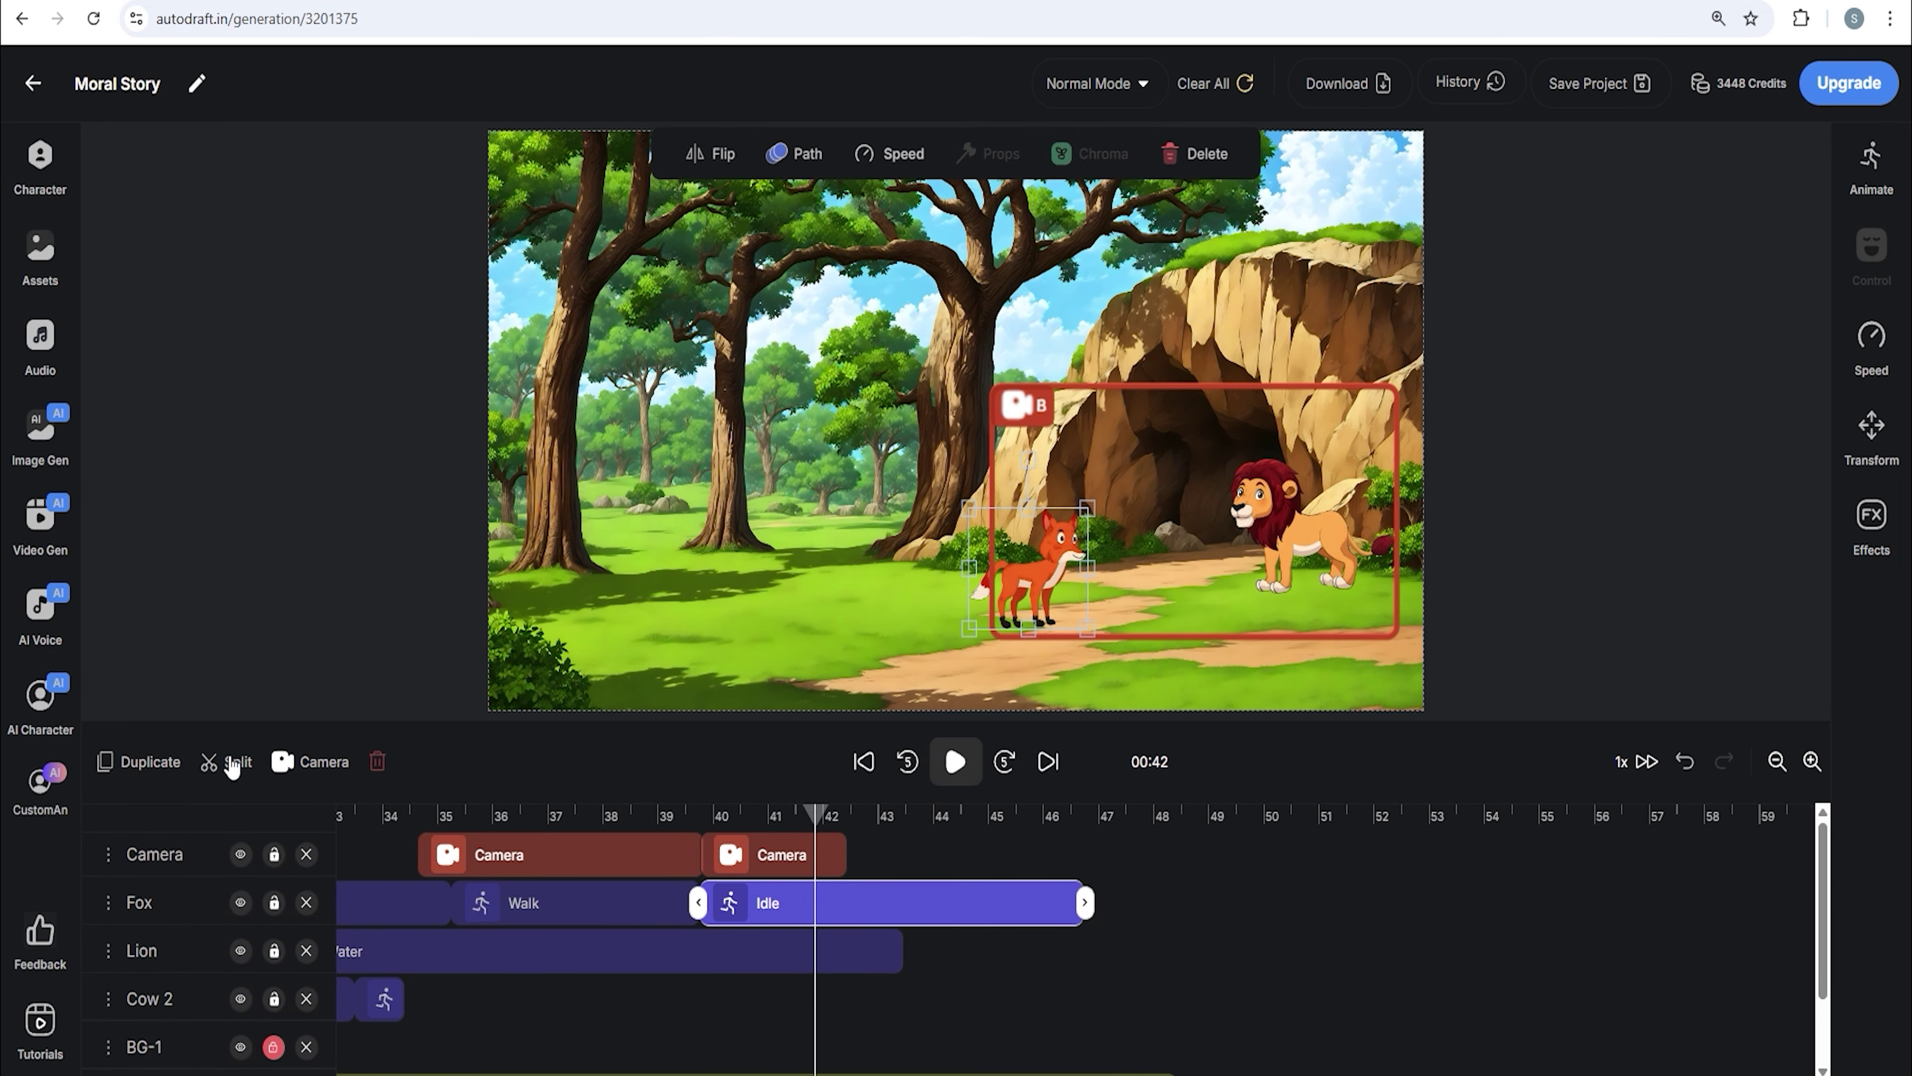
click(233, 763)
- Change the animation of the fox's last piece, starting at about 41.7 seconds, to Talking
click(851, 851)
click(891, 904)
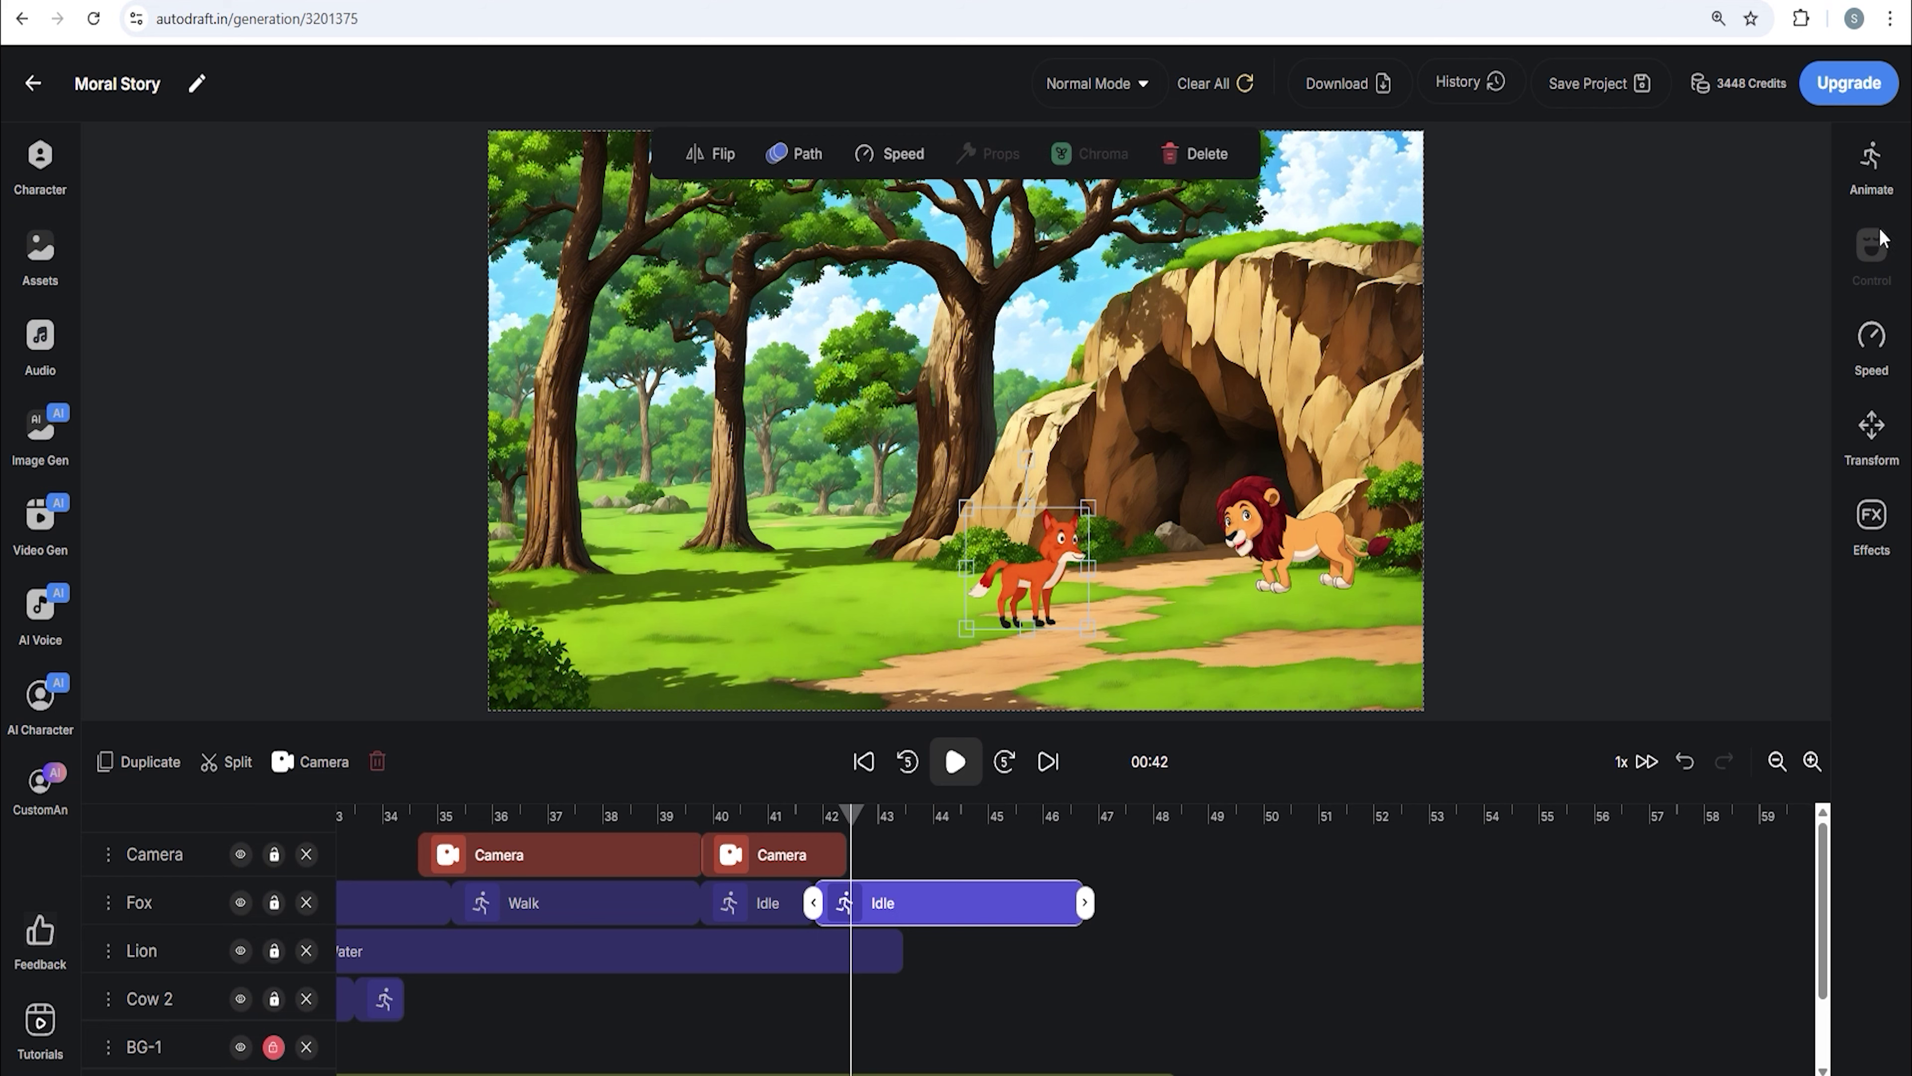
click(1871, 160)
click(1754, 482)
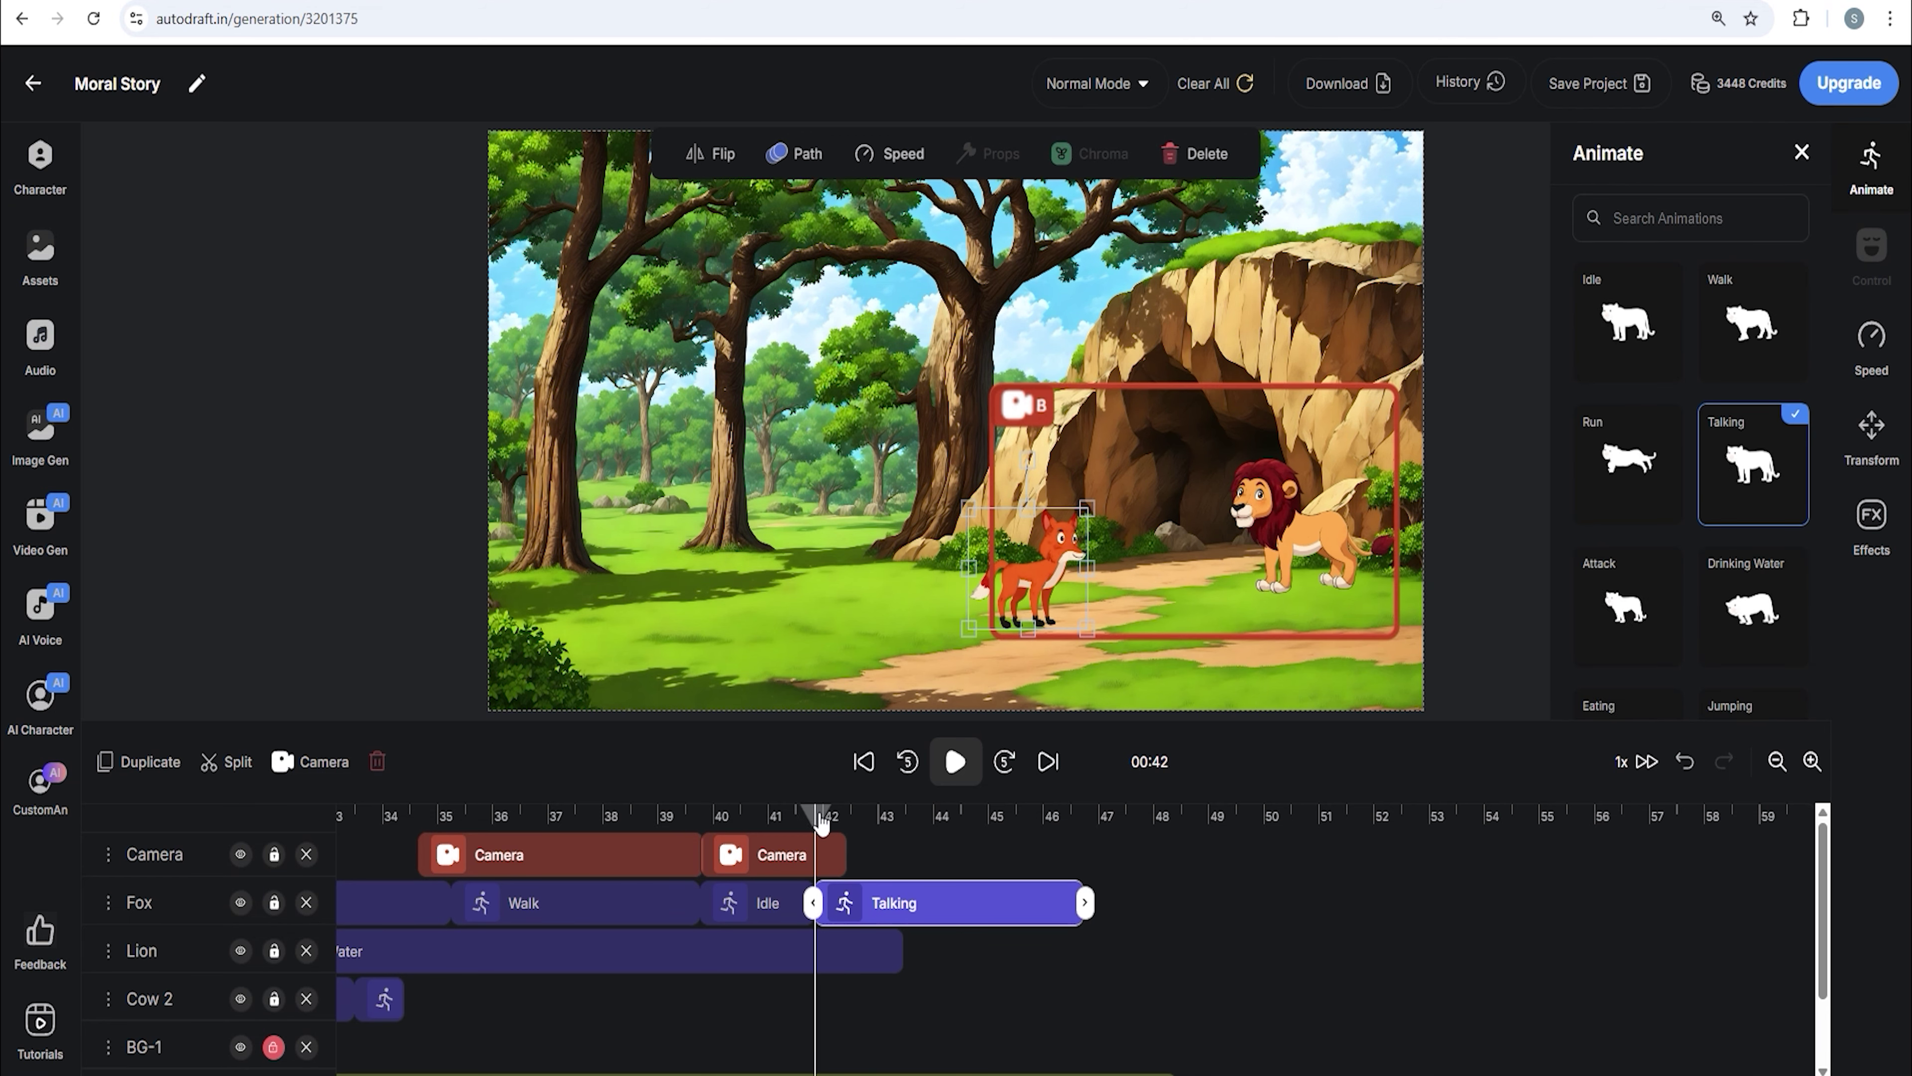
- Split the lion's Drinking_Water clip at about 37 seconds and change the second piece's animation to Talking
drag(821, 818, 554, 817)
click(601, 942)
click(226, 762)
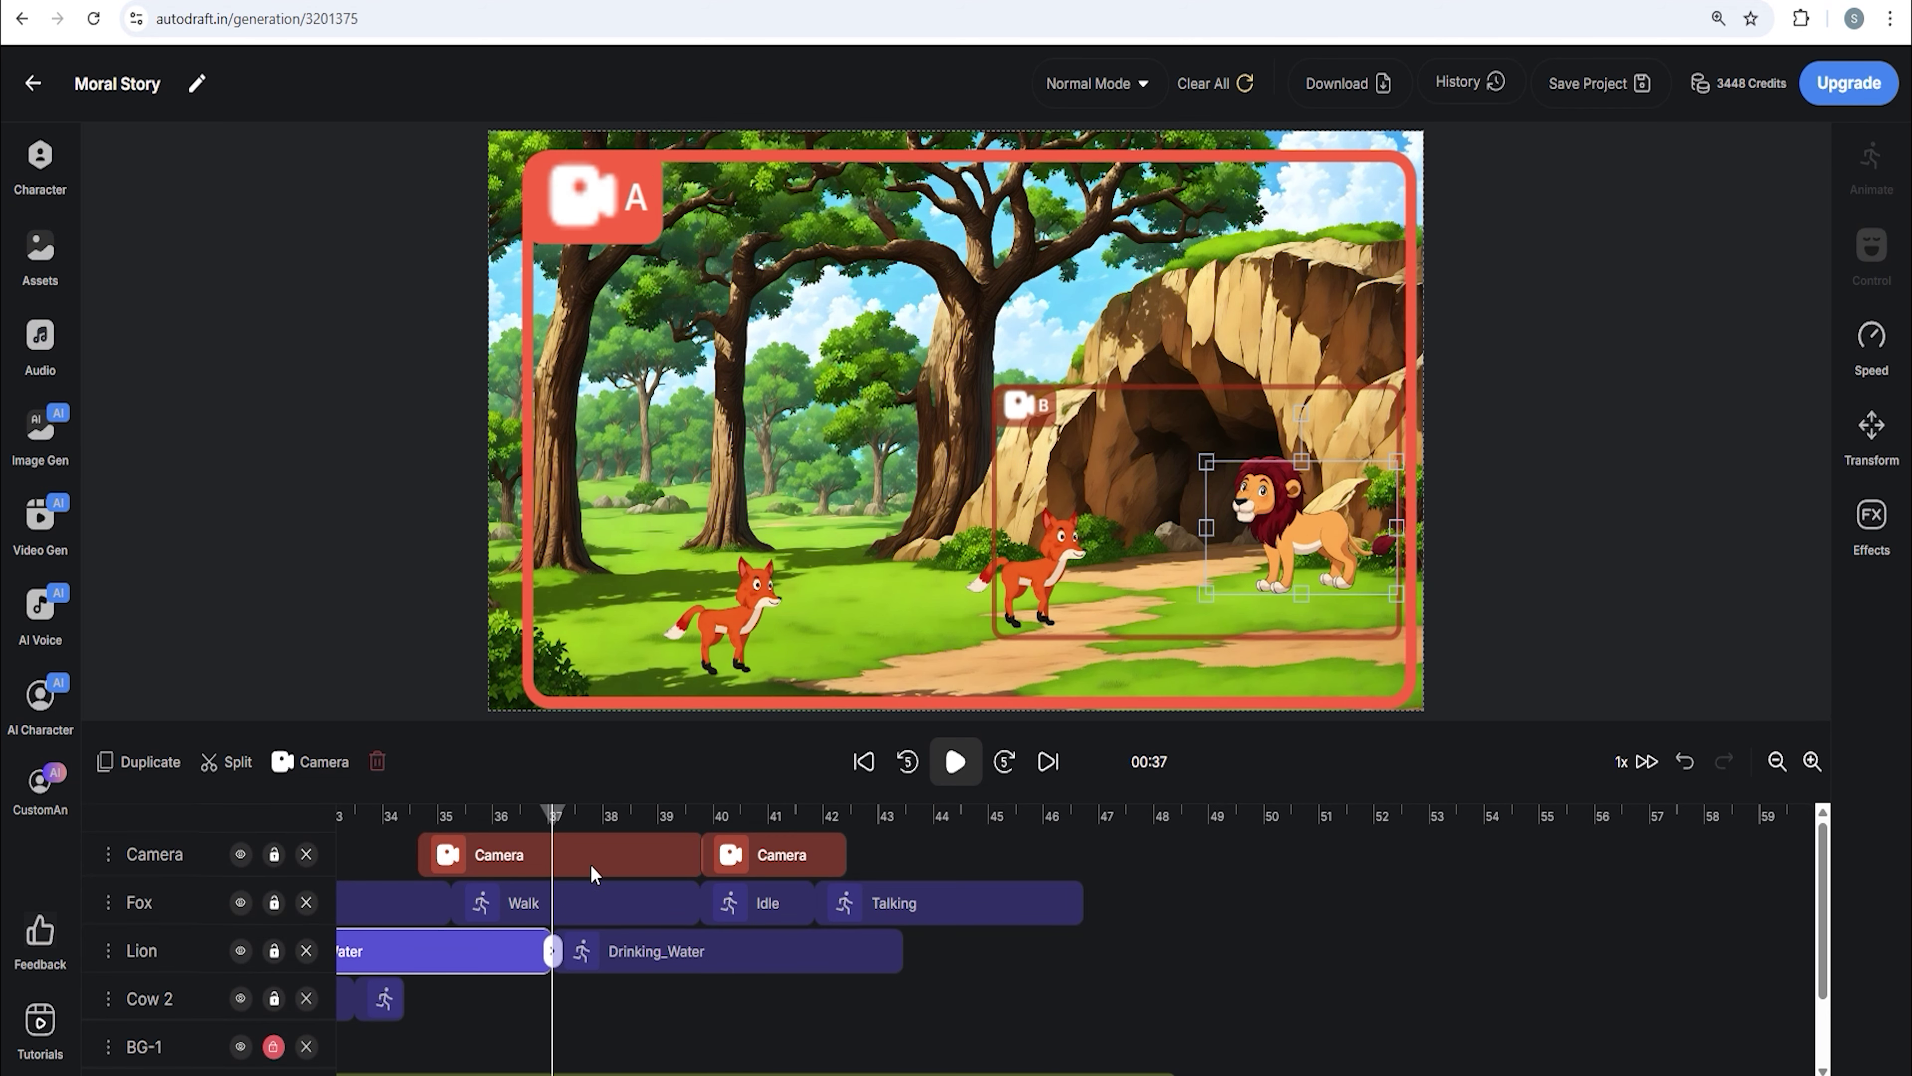
click(640, 952)
click(1870, 166)
click(1752, 463)
- Split the lion's Talking clip at about 39.8 seconds and change the second piece's animation to Idle
click(711, 817)
click(752, 938)
scroll(756, 934, down, 2)
scroll(764, 922, up, 2)
click(226, 762)
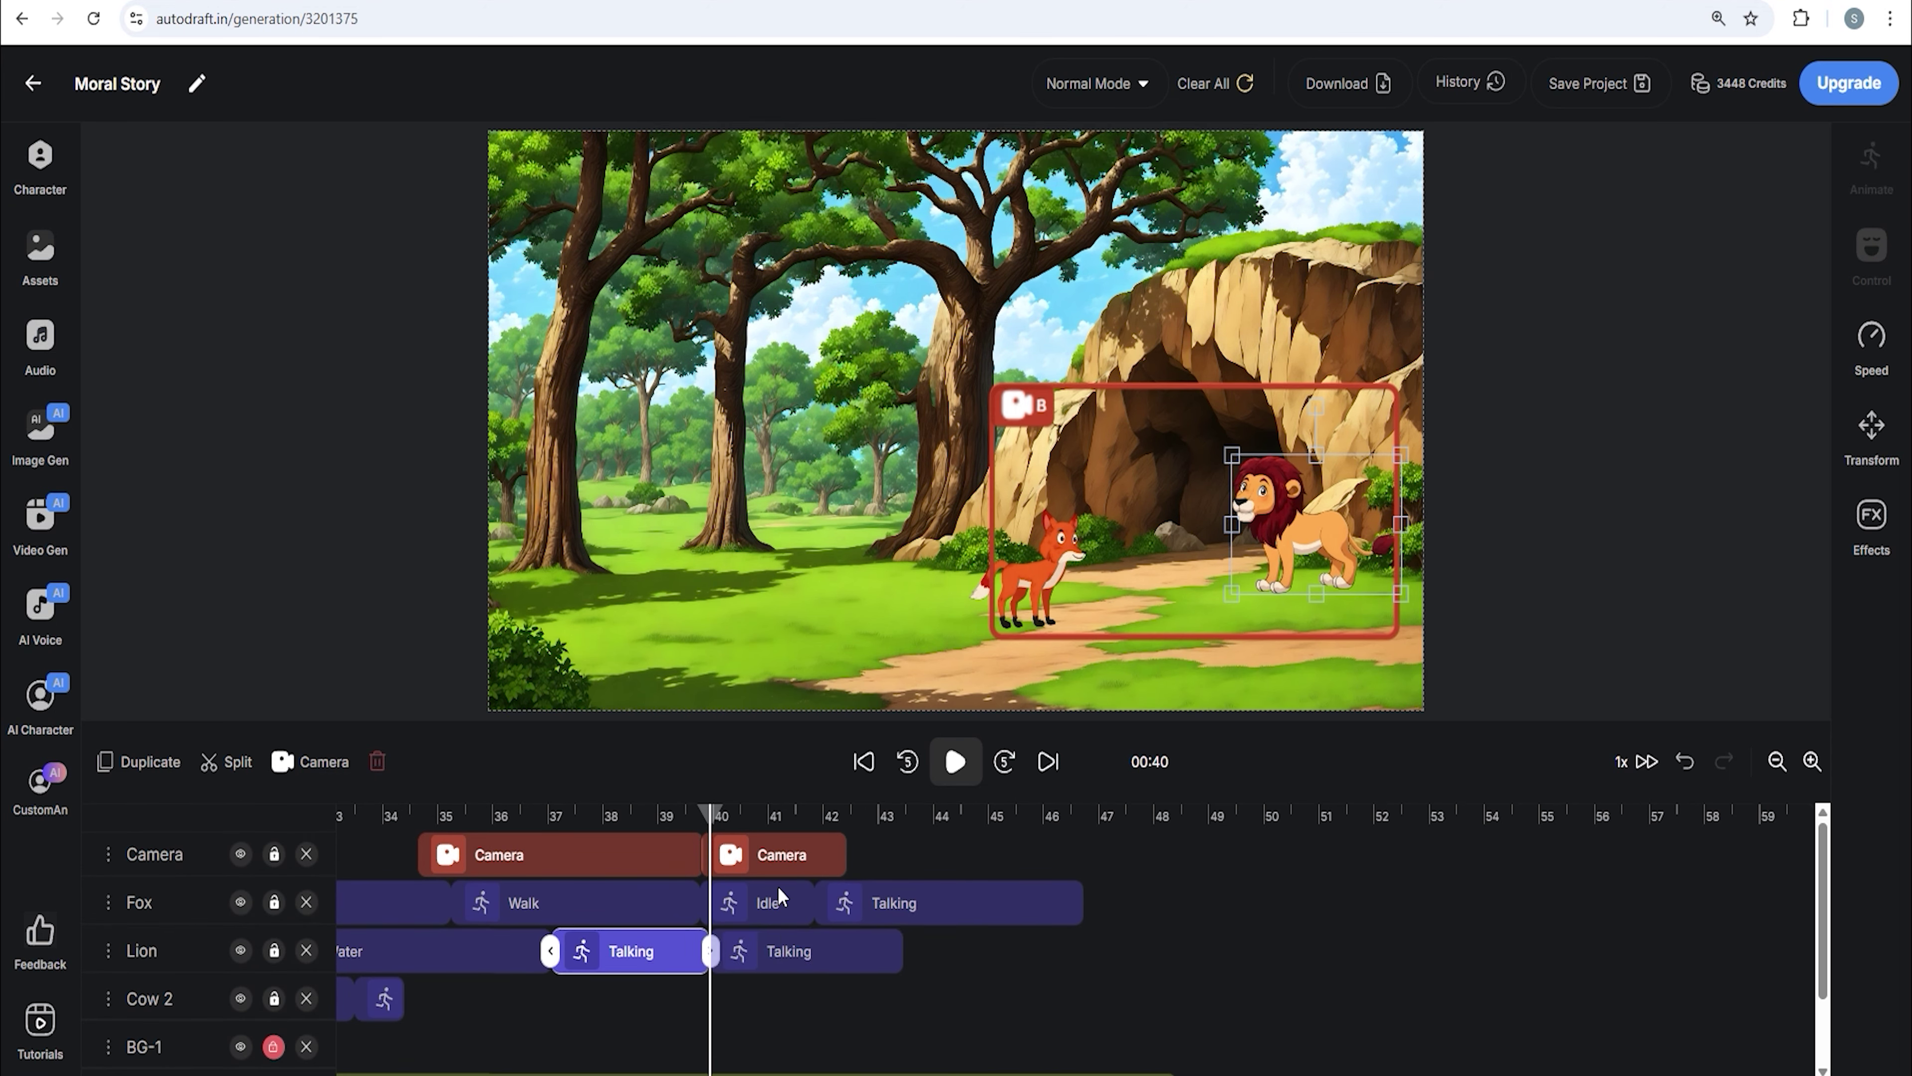
click(792, 951)
click(1872, 167)
click(1629, 321)
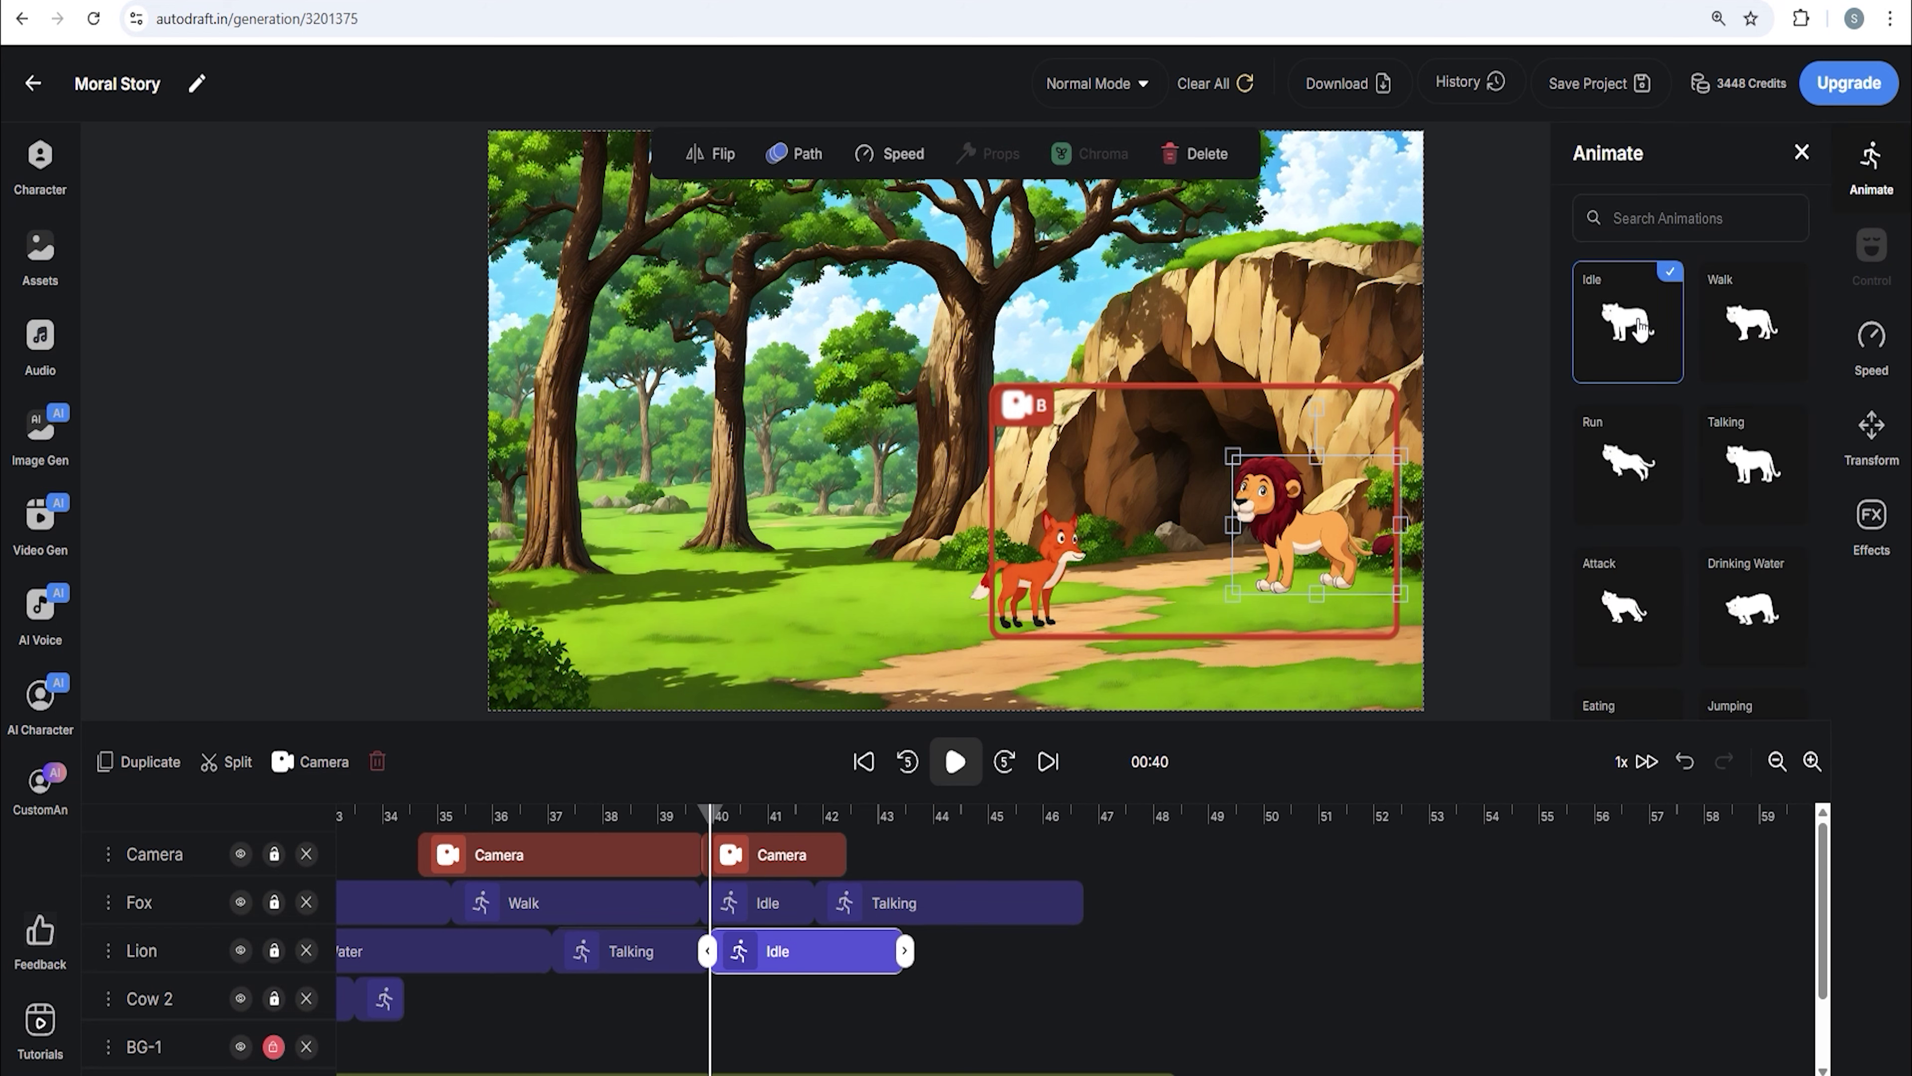
- Extend the last camera clip to about 45.5 seconds
click(793, 864)
drag(846, 854, 1022, 854)
click(958, 817)
- Split the fox's last Talking clip at about 44 seconds and change the second piece's animation to Idle
click(965, 895)
click(940, 817)
click(236, 764)
click(971, 910)
click(1872, 167)
click(1628, 320)
- Split the last camera clip at about 44 seconds, where the fox's talking ends
click(966, 863)
click(235, 762)
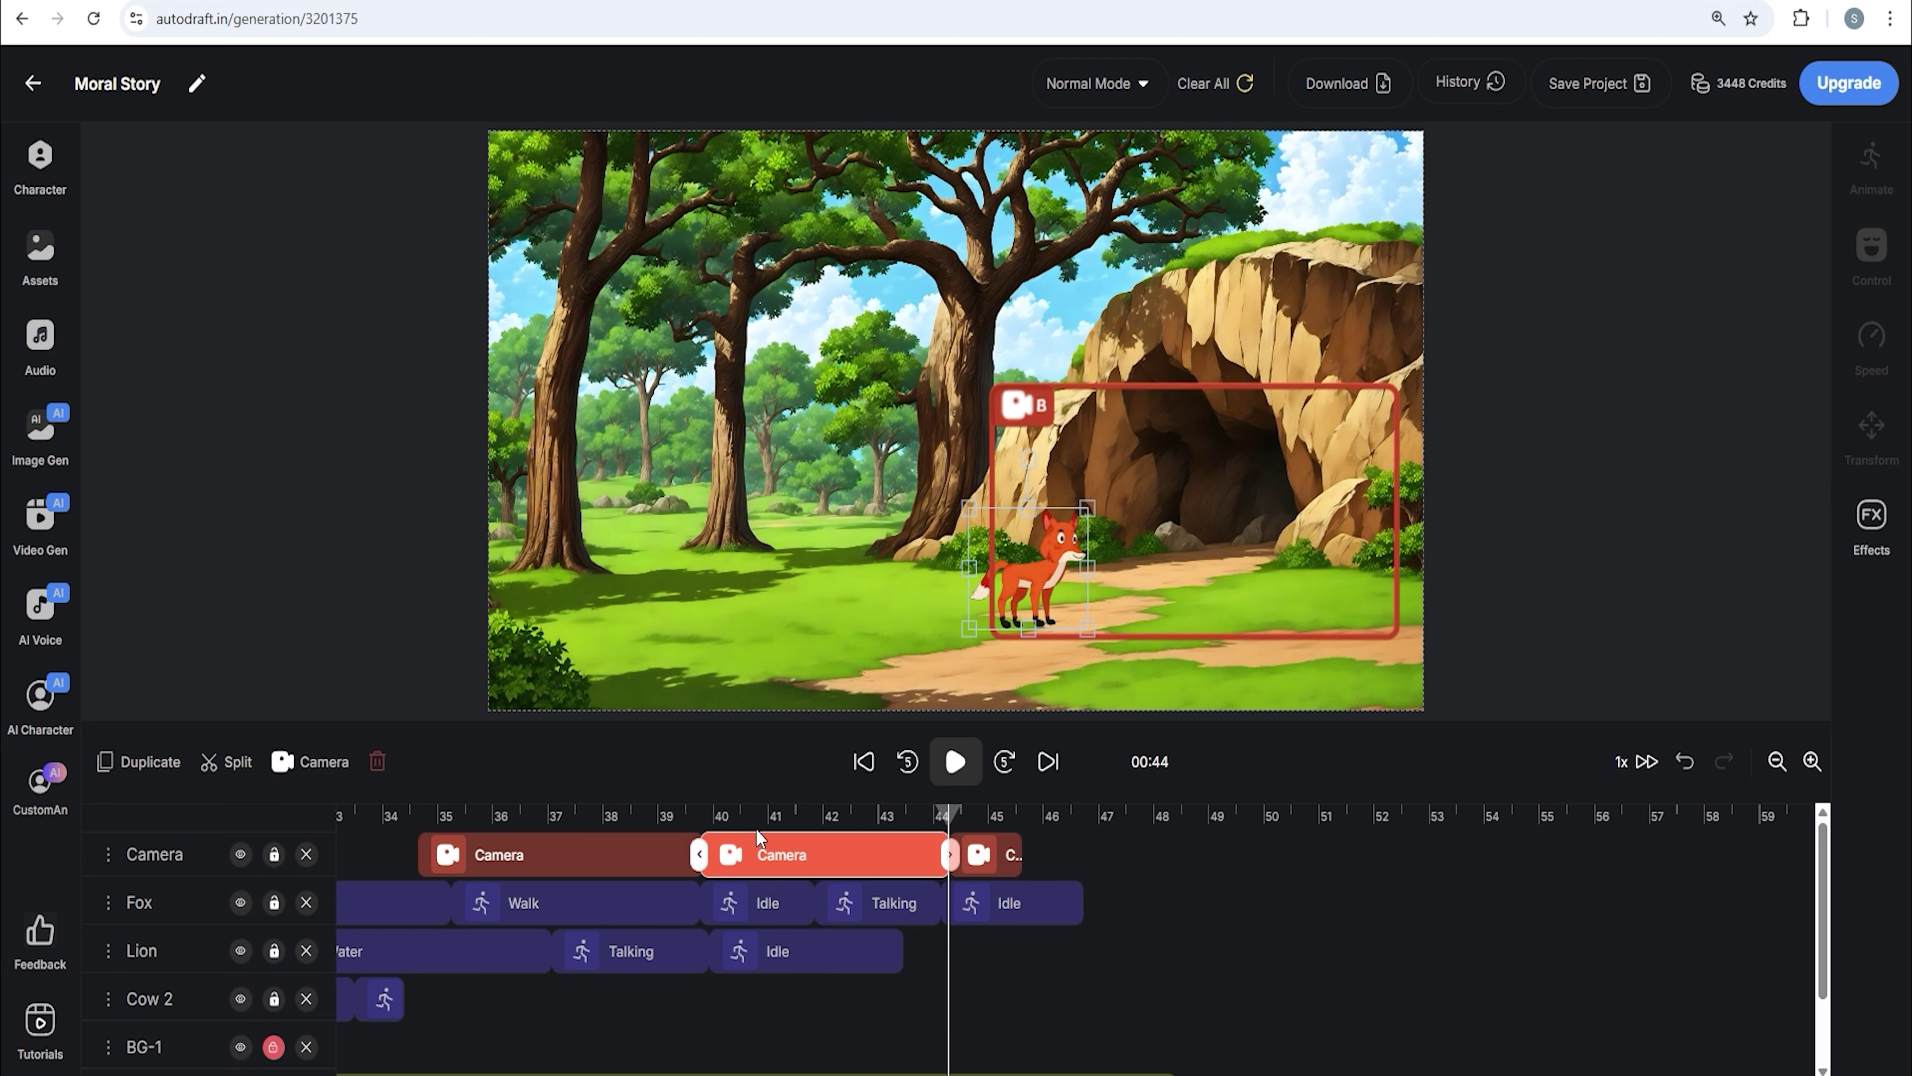
scroll(1025, 905, down, 3)
scroll(1025, 906, up, 3)
- Extend the last camera piece to about 48.3 seconds and enlarge its end frame B to cover the whole scene
drag(1022, 854, 1177, 854)
drag(1197, 516, 670, 308)
drag(1301, 640, 1430, 711)
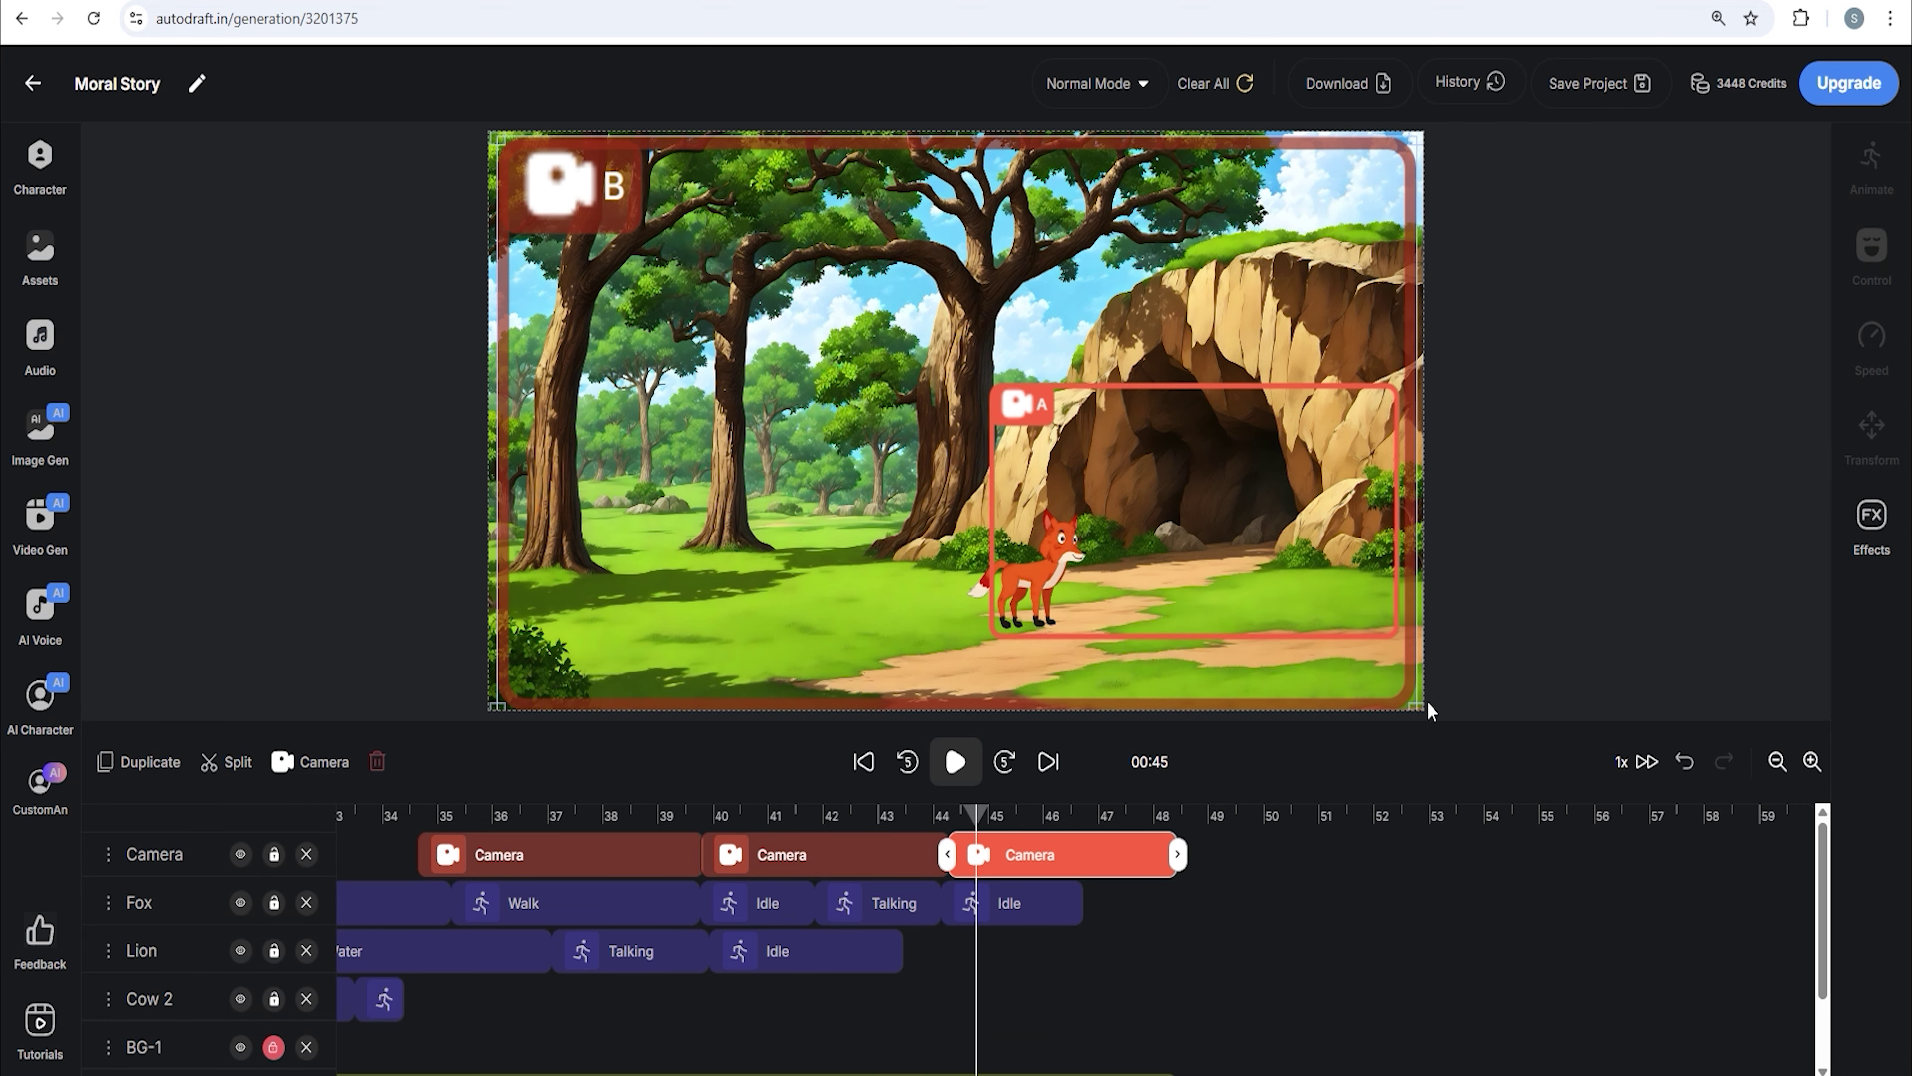